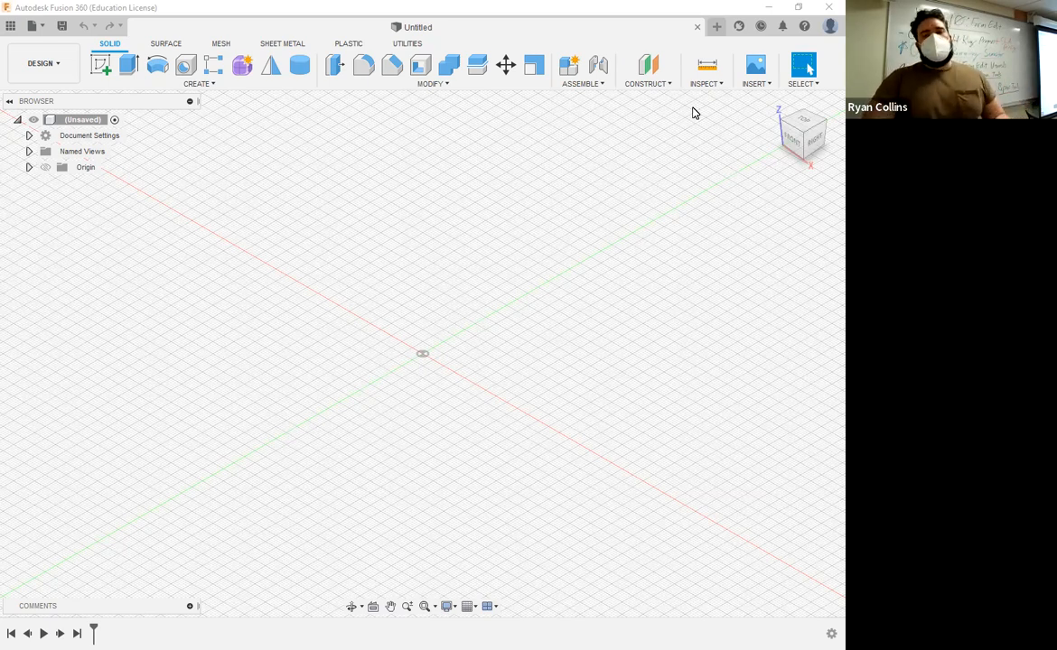
Insert the Standard_20table_20spoon image from the Desktop as a canvas on the XY plane, keeping the default placement and scale.
click(758, 66)
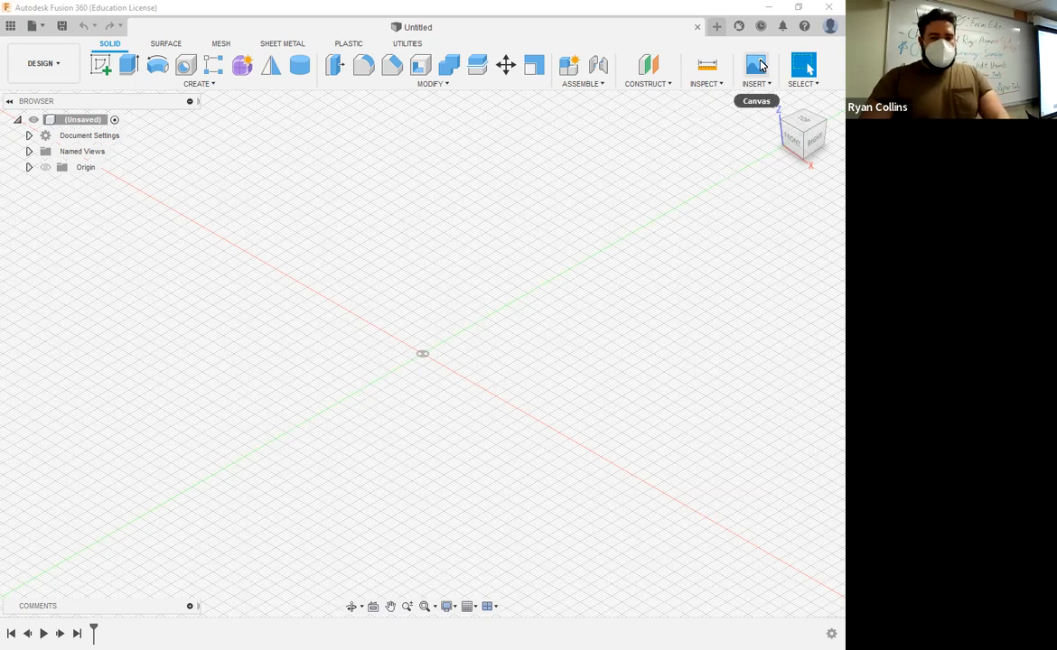
click(246, 455)
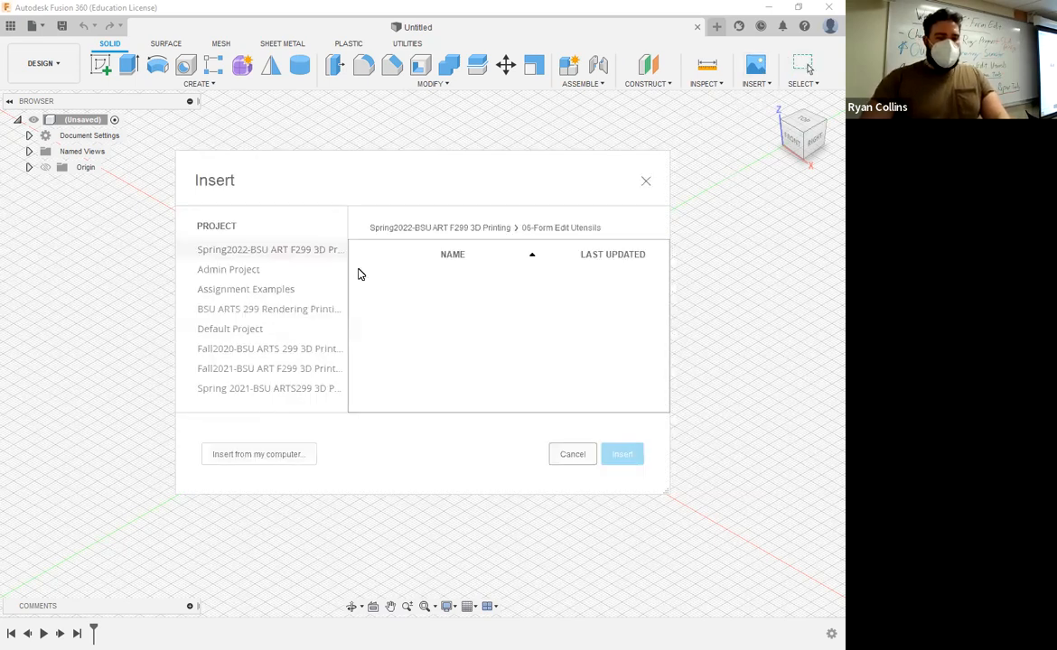
click(155, 232)
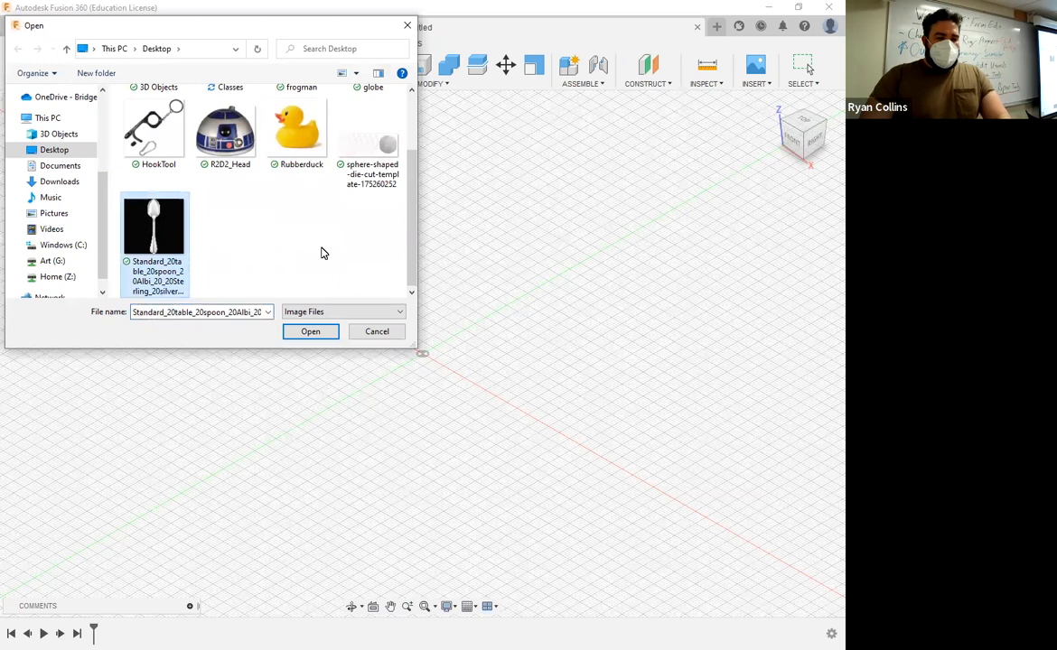
click(312, 331)
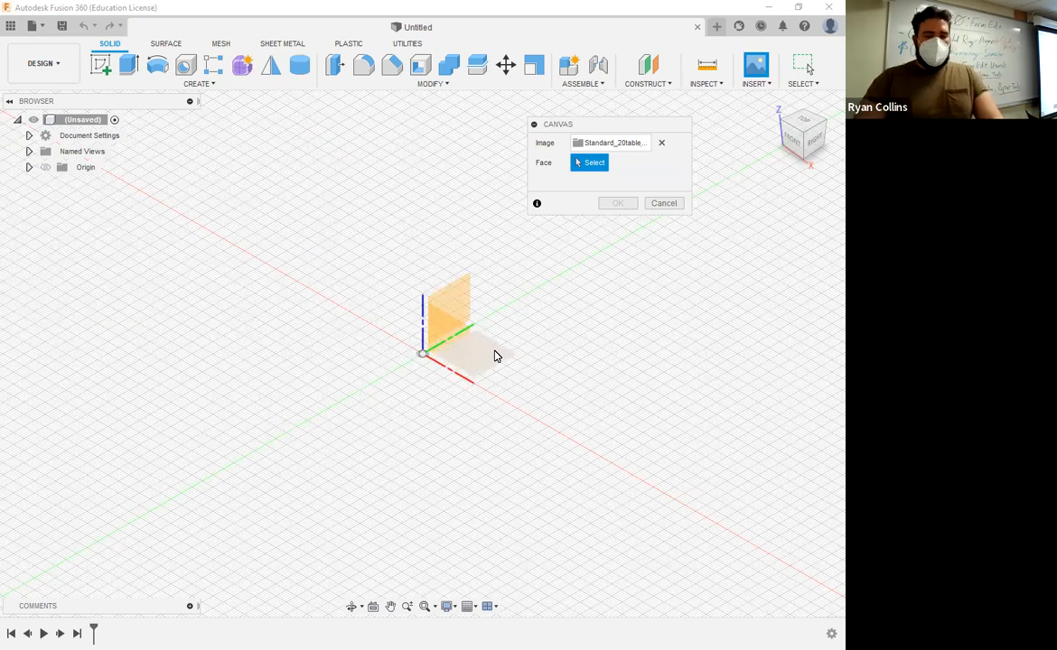
click(495, 366)
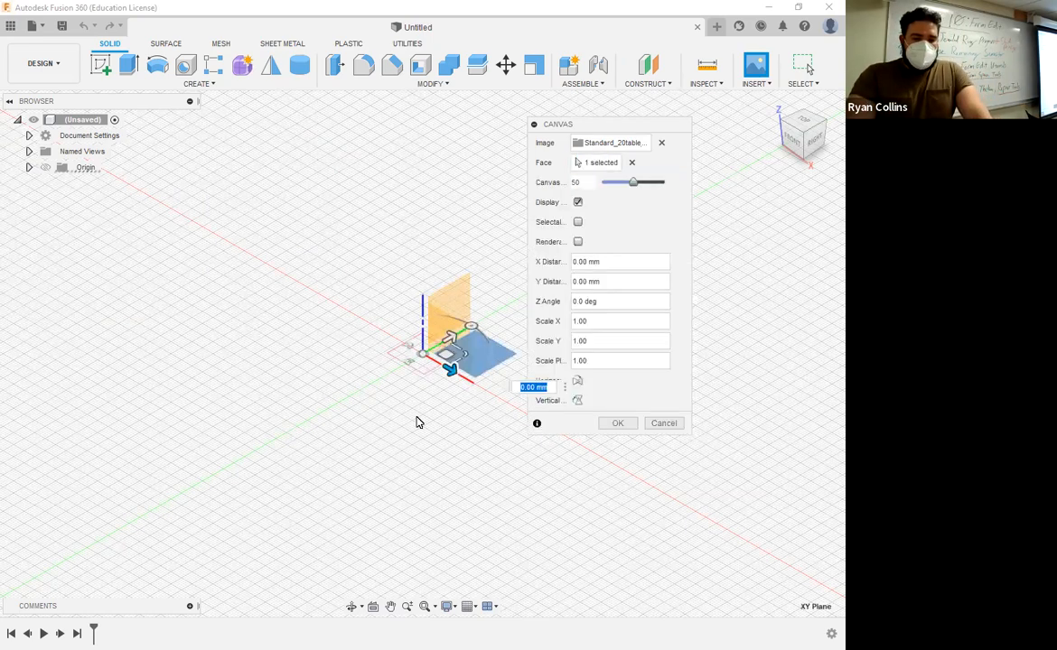
click(612, 424)
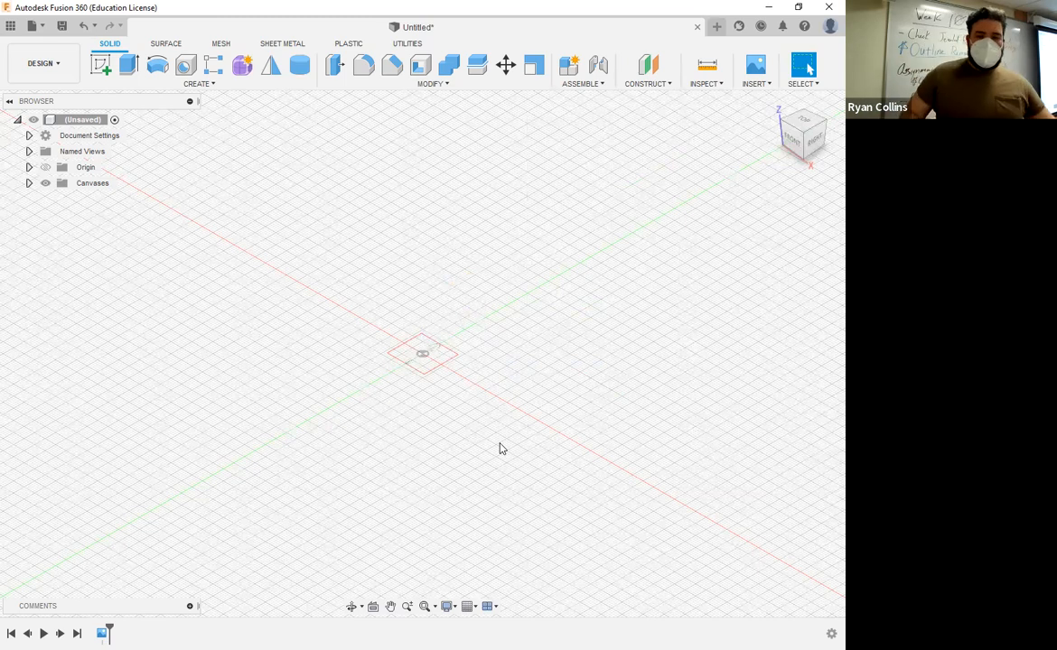
Calibrate the spoon canvas from the bowl's tip to the handle's end with a length of 190 mm.
scroll(440, 399, up, 3)
middle_drag(356, 246, 486, 418)
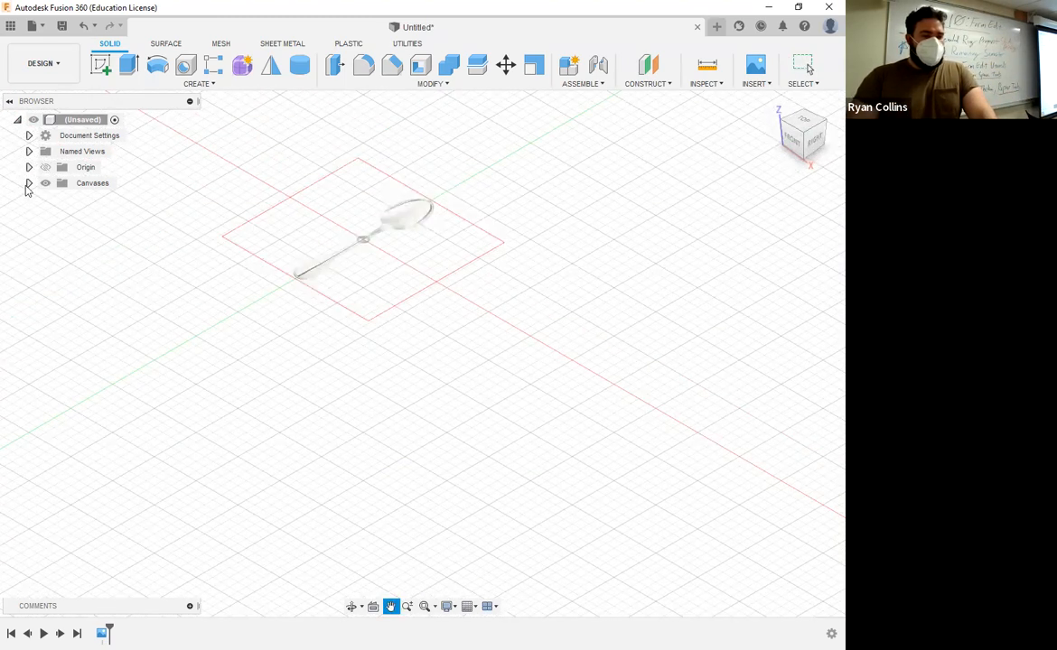
click(29, 184)
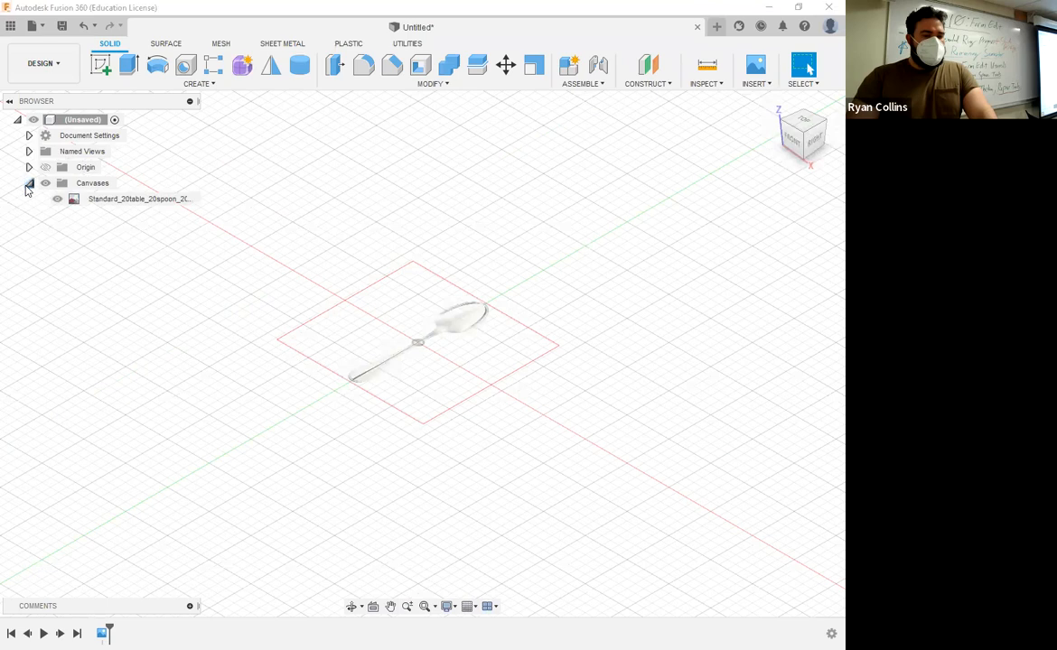
right_click(104, 204)
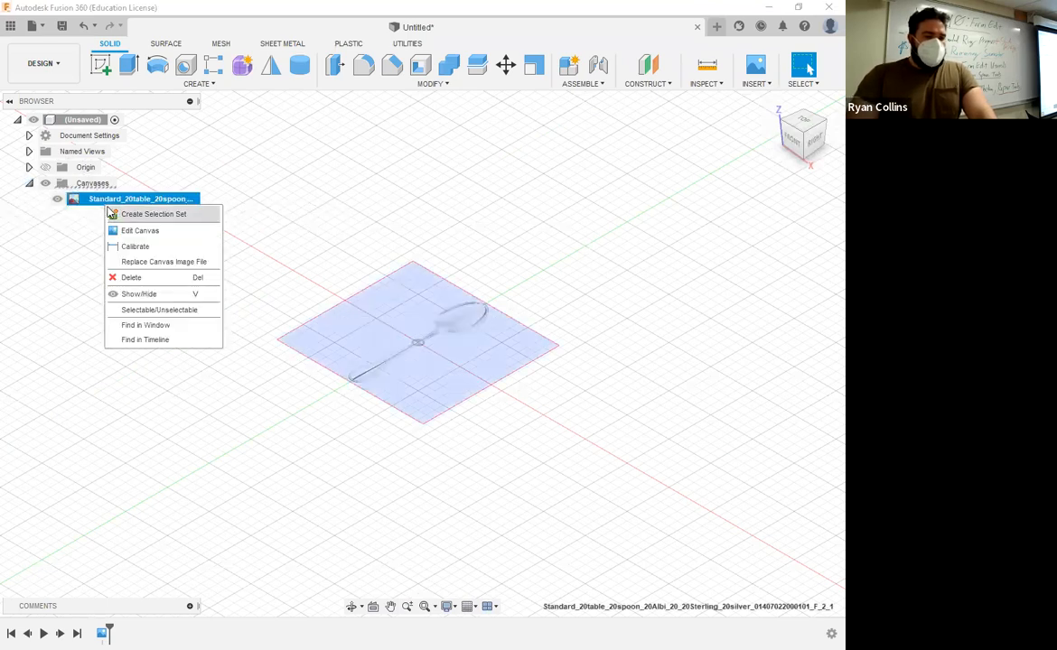
click(136, 247)
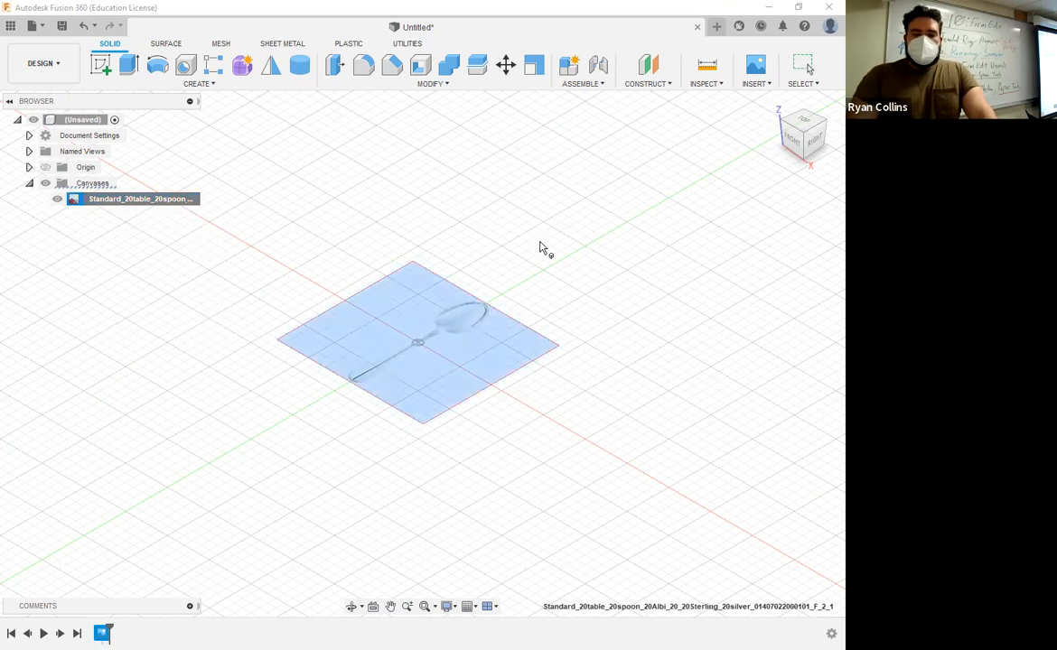
click(803, 120)
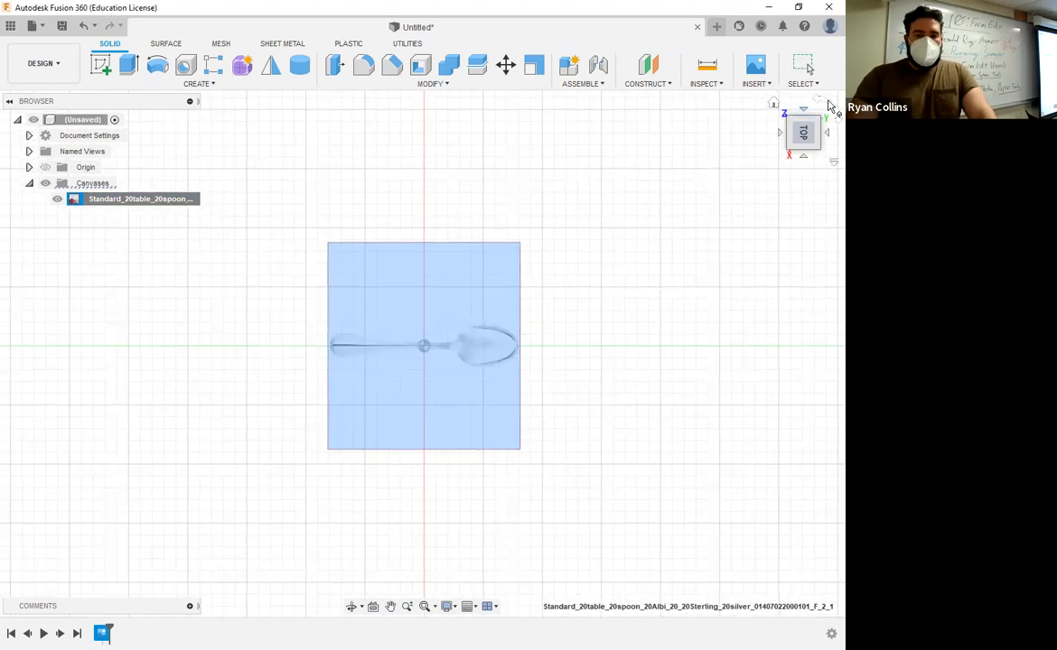
click(816, 105)
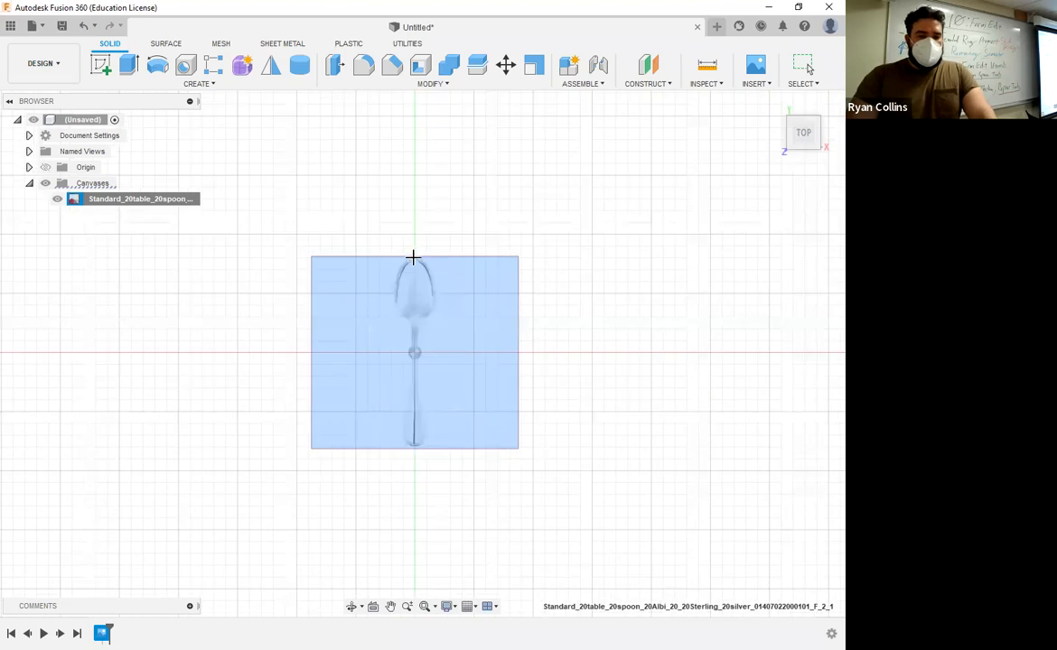
scroll(414, 259, up, 3)
click(415, 260)
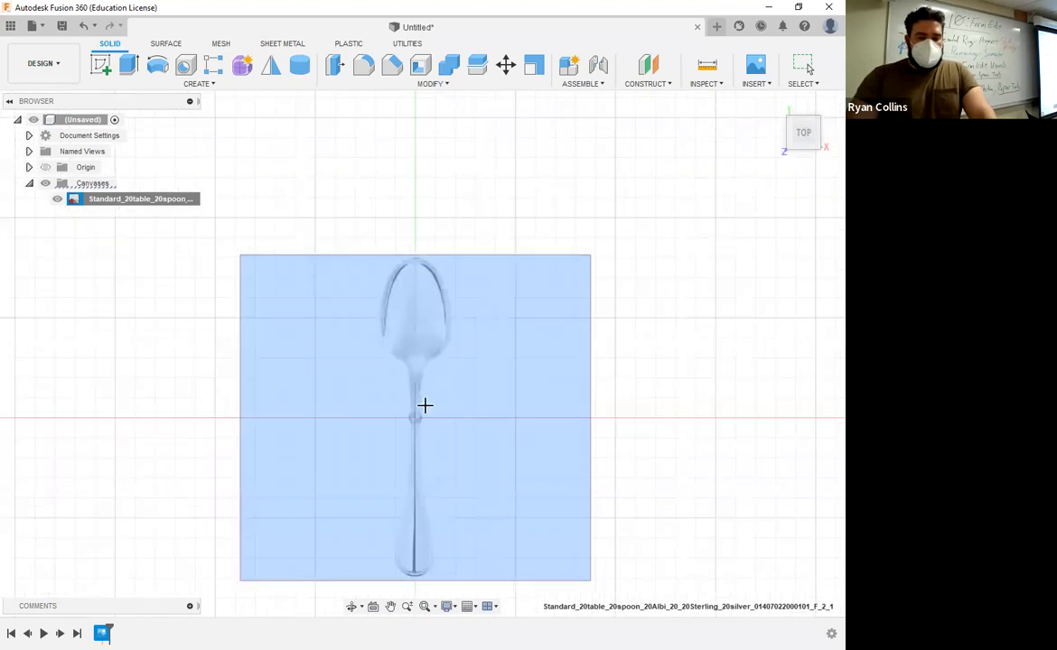
click(413, 574)
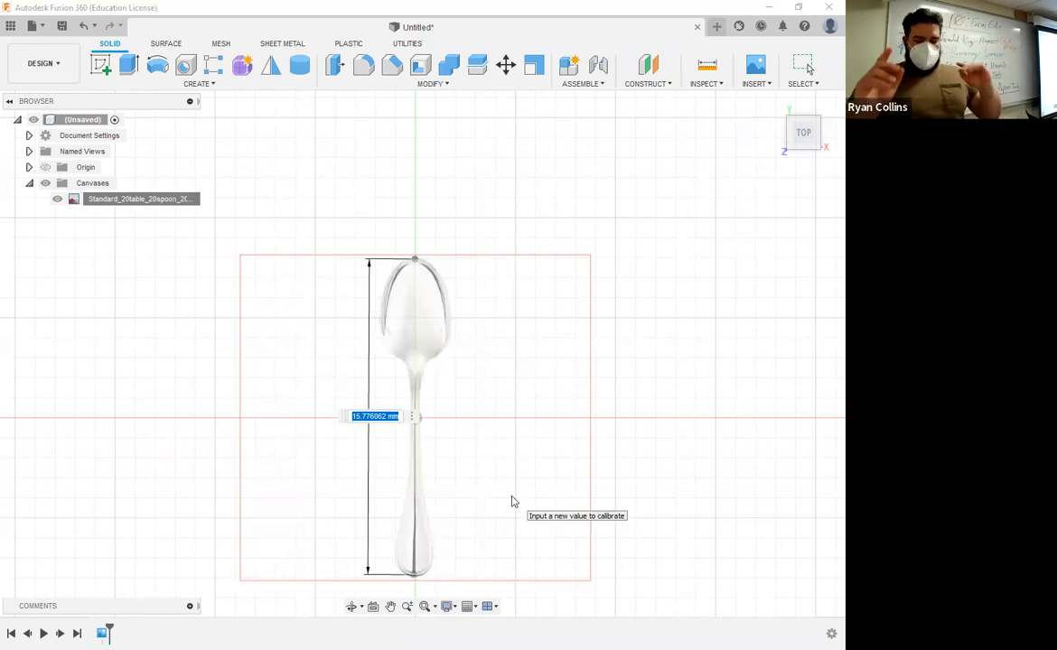
text(190)
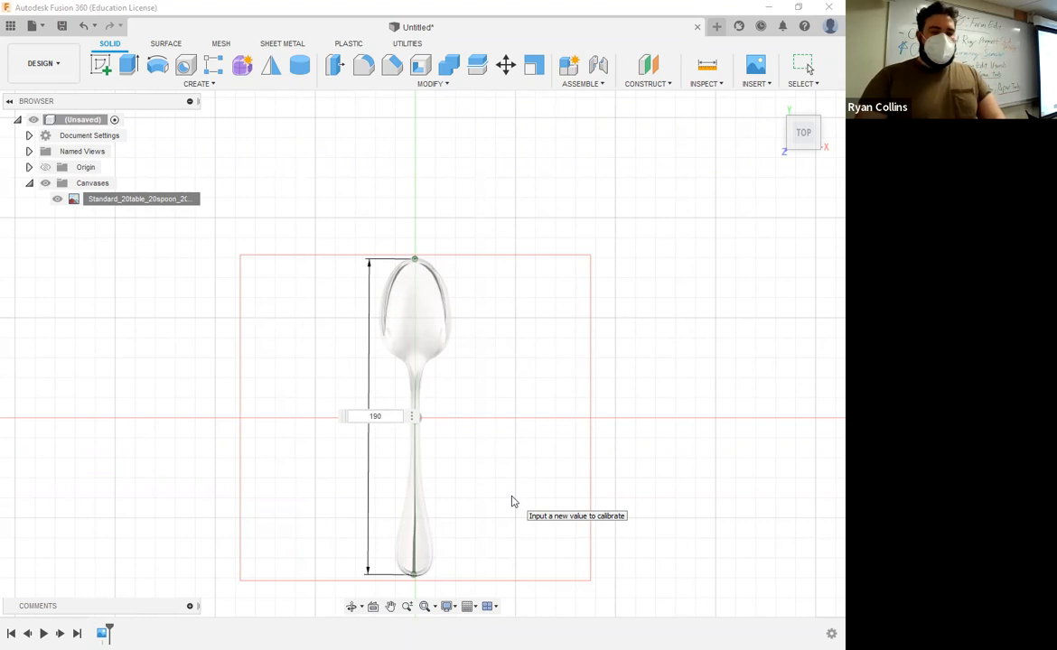
key(Return)
scroll(506, 493, down, 3)
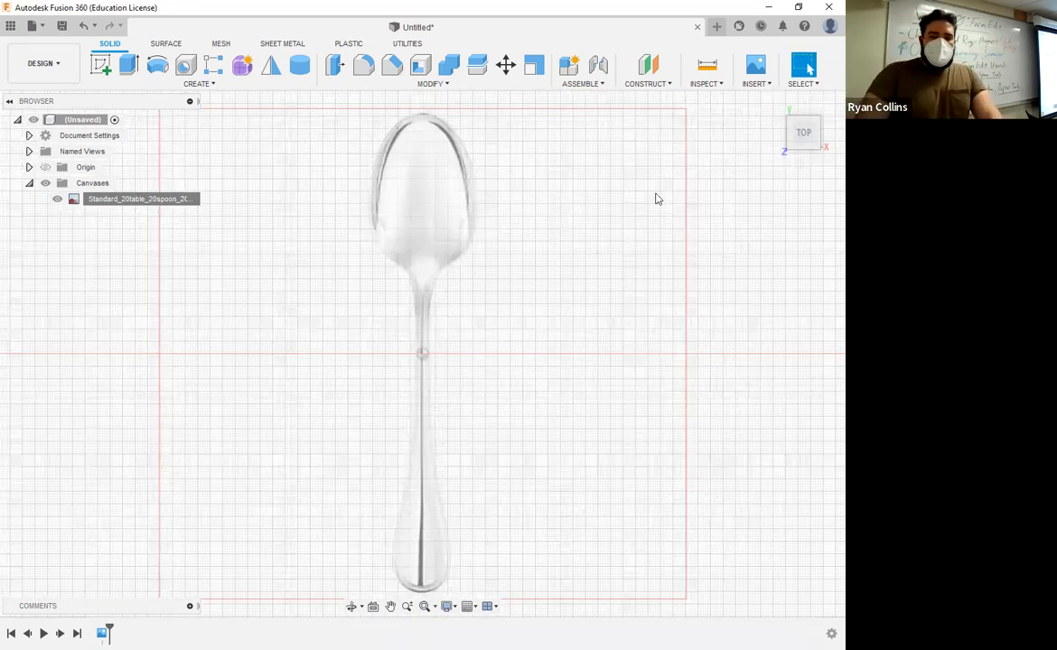
shift+middle_drag(492, 371, 529, 323)
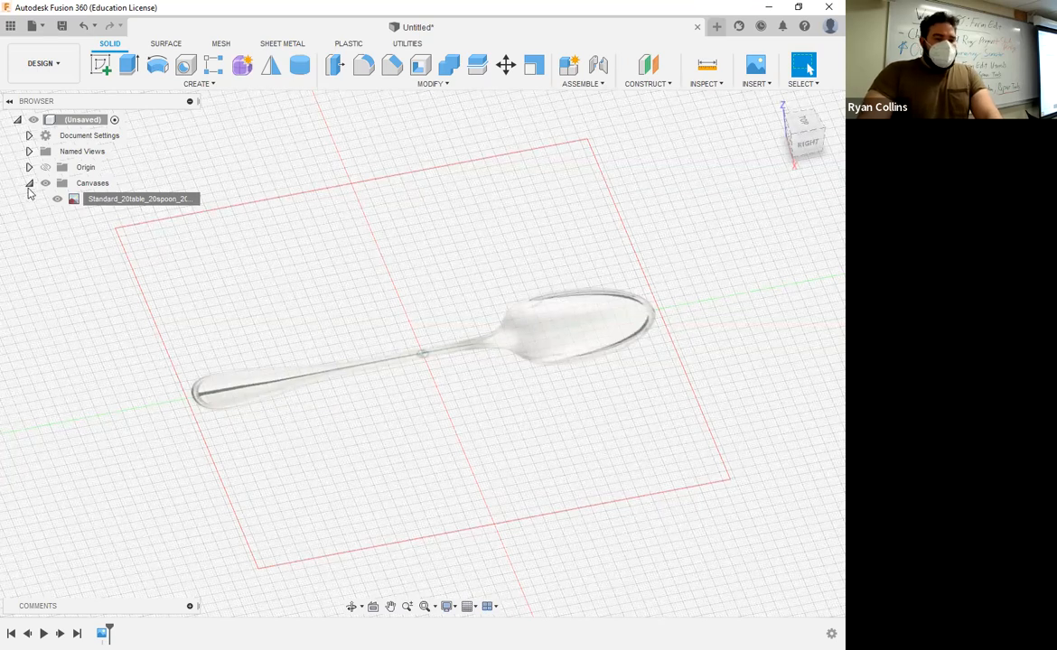
click(28, 183)
Save the design as "Example - InClass Spoon" in the 06-Form Edit Utensils folder.
middle_drag(566, 242, 513, 249)
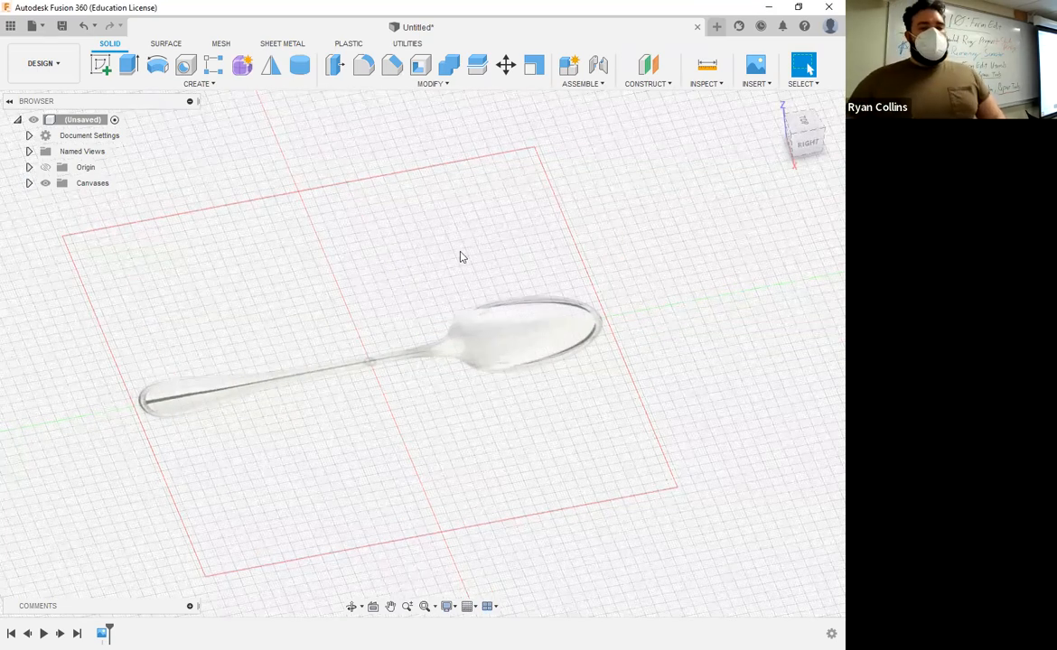
key(ctrl+s)
text(Example)
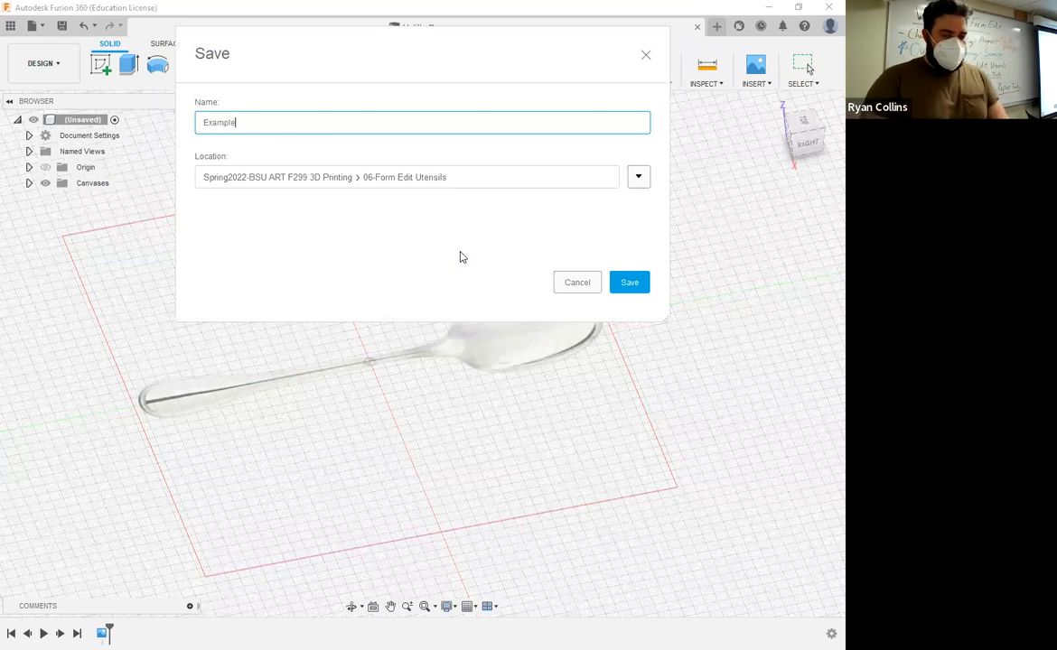
text( - InClass Spoon)
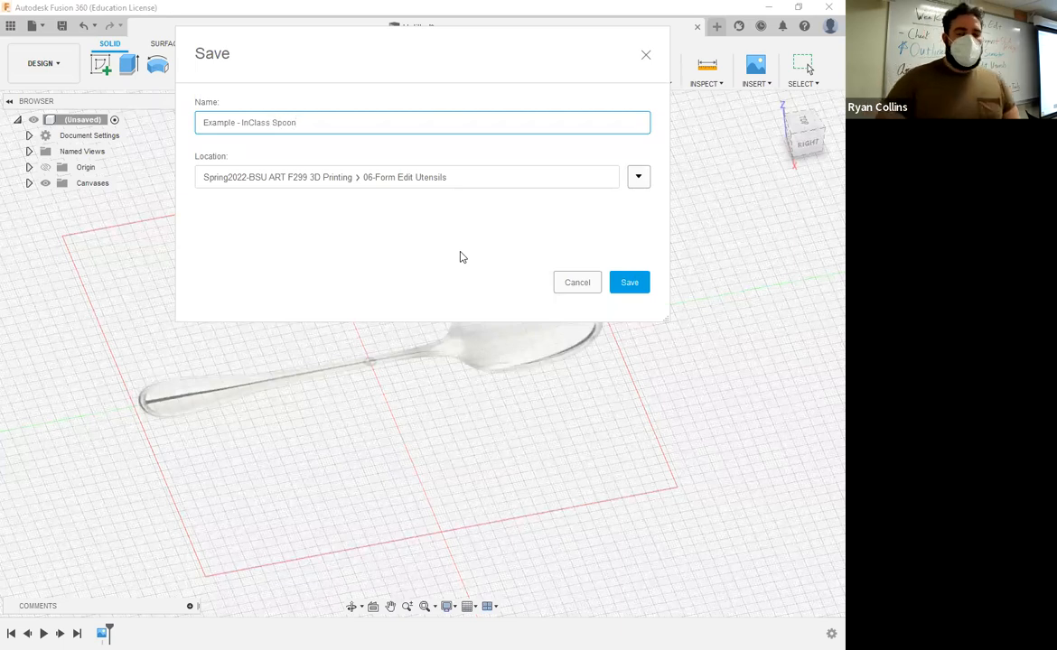
key(Return)
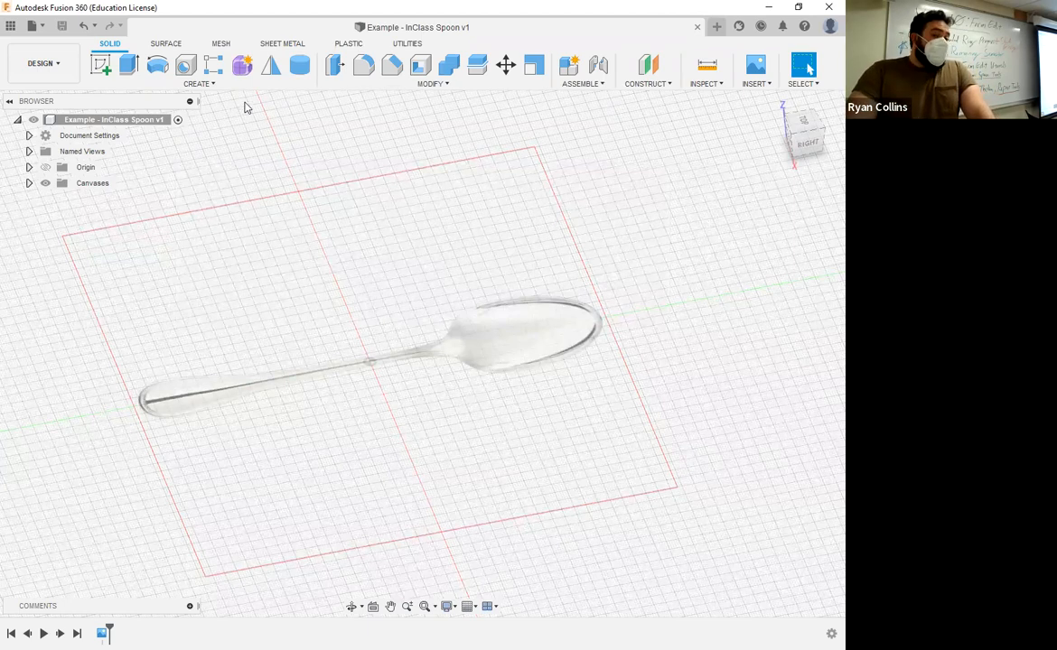
Create a form and place a sphere about 43 mm in diameter on the XY plane, centred on the spoon's bowl.
shift+middle_drag(467, 278, 322, 272)
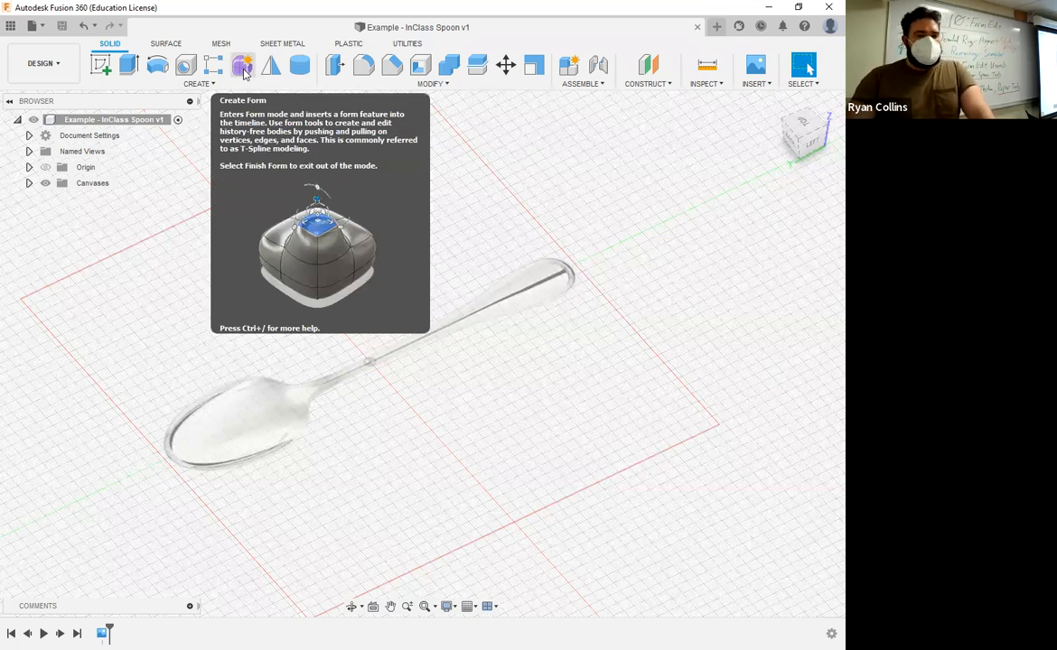
click(243, 72)
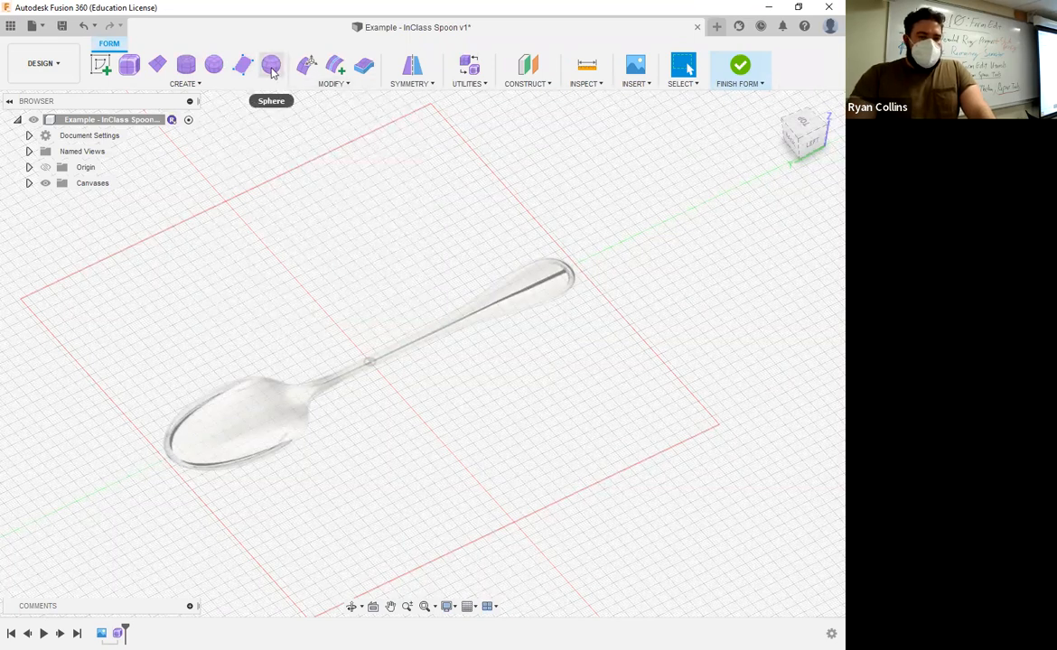
click(271, 68)
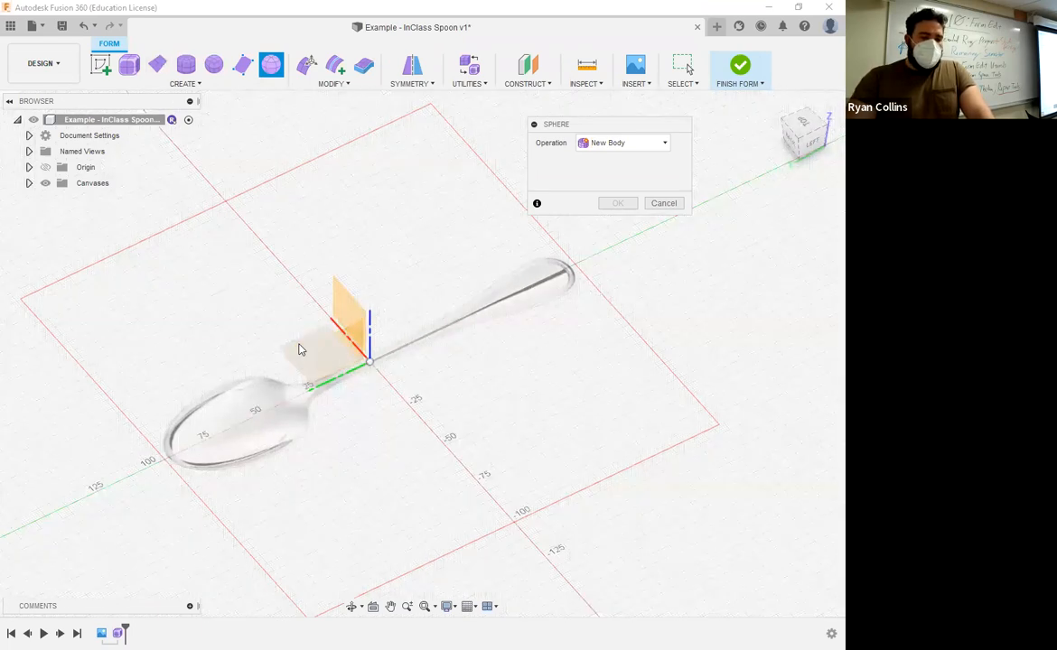
drag(799, 125, 803, 128)
click(802, 128)
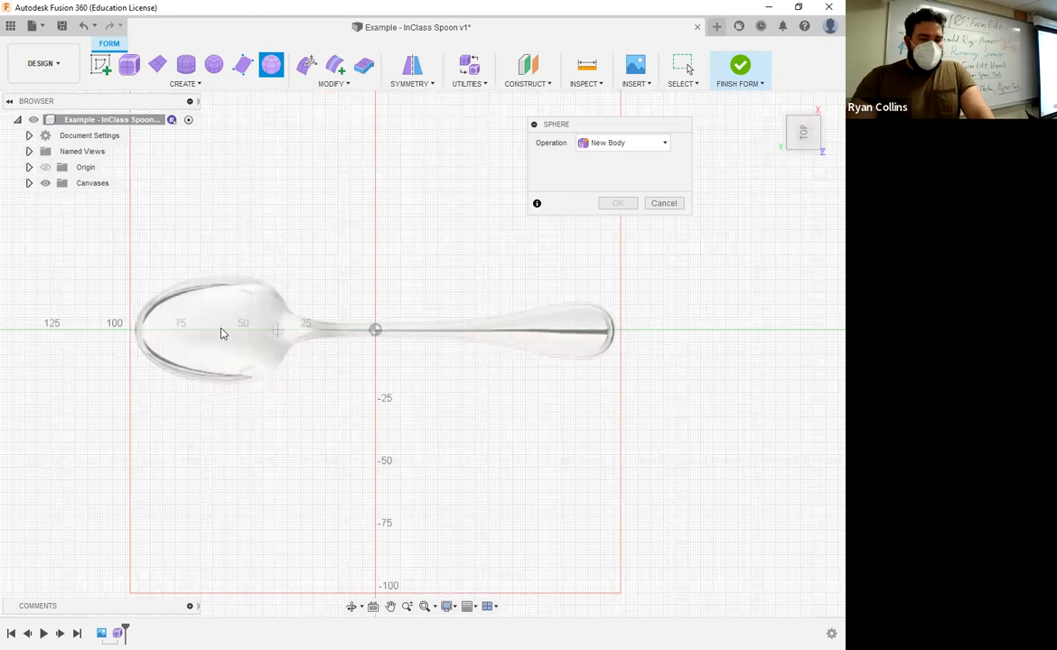
scroll(221, 333, up, 4)
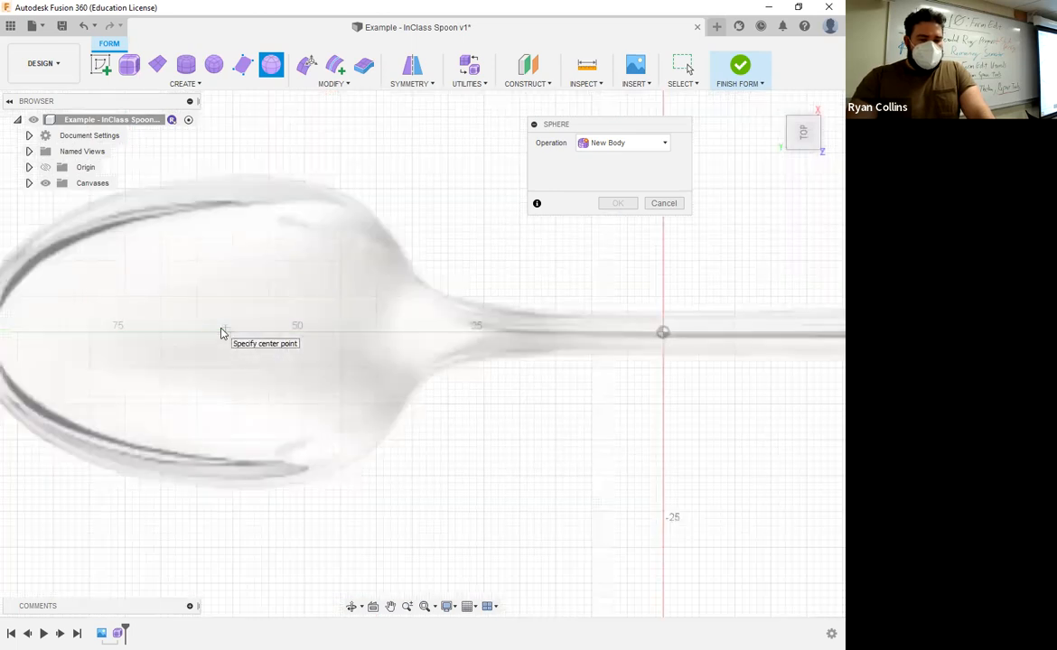
click(268, 334)
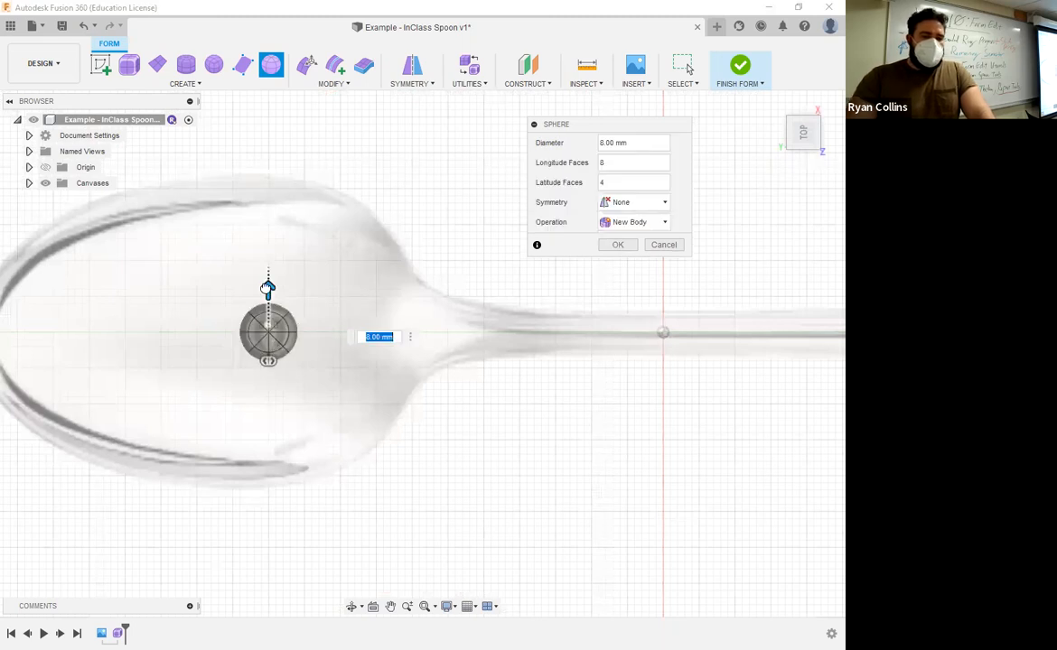
drag(284, 160, 284, 158)
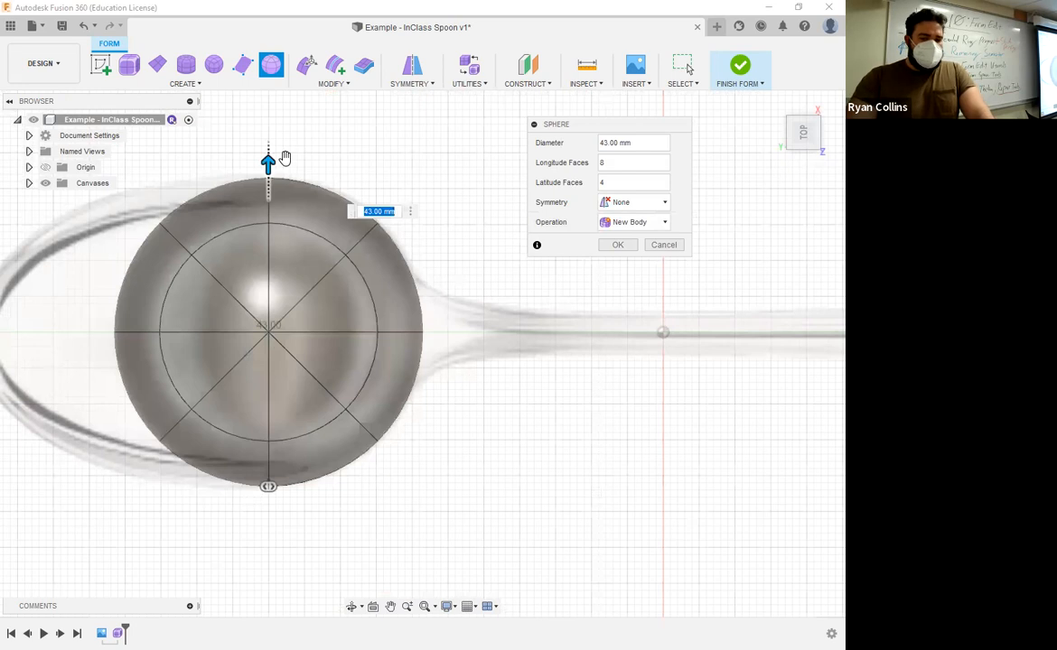
Give the sphere mirror symmetry with Width Symmetry enabled and create it as a new body.
click(644, 208)
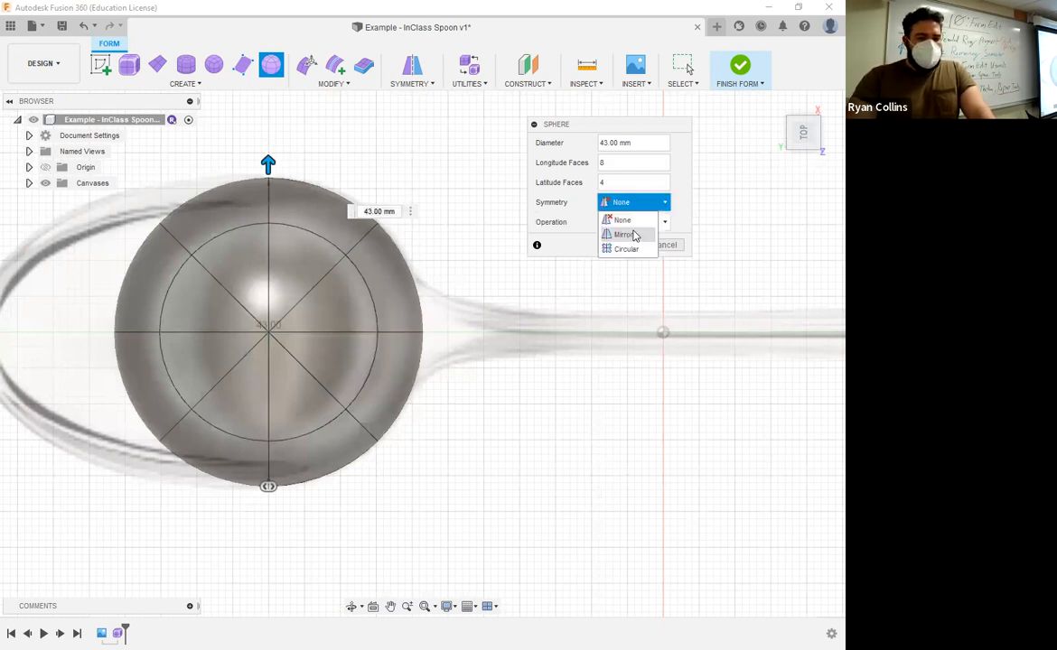
click(635, 236)
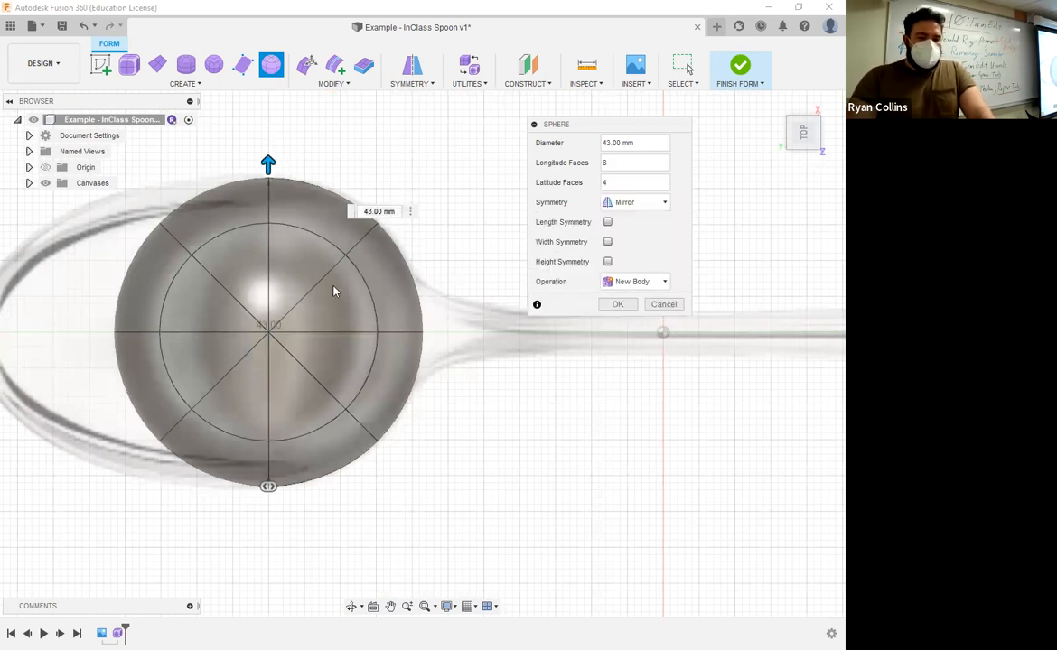
click(608, 242)
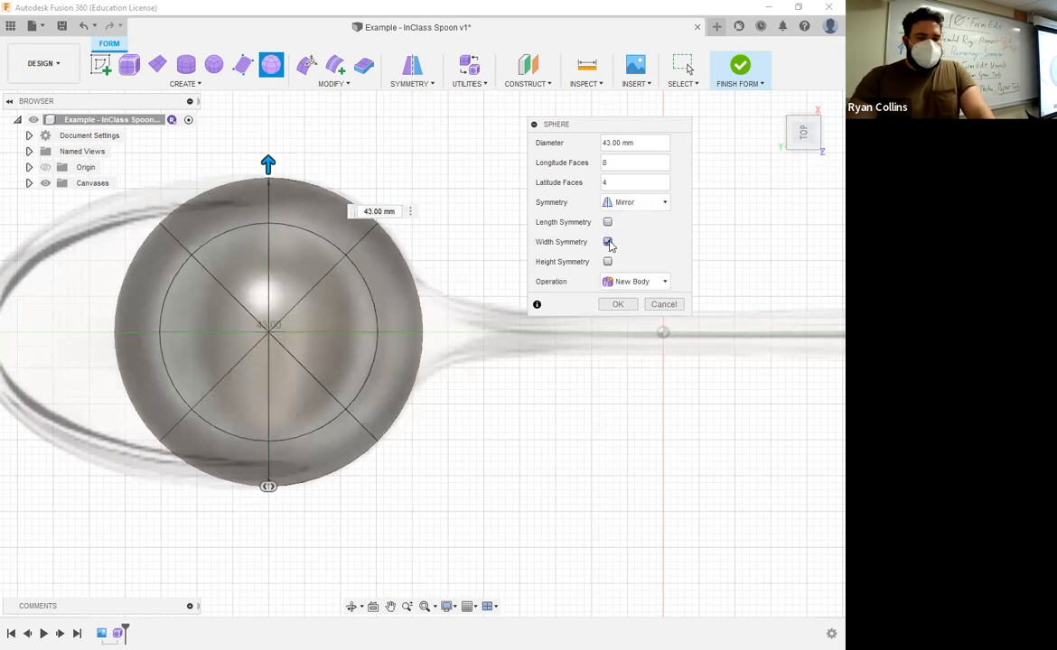
shift+middle_drag(434, 404, 220, 264)
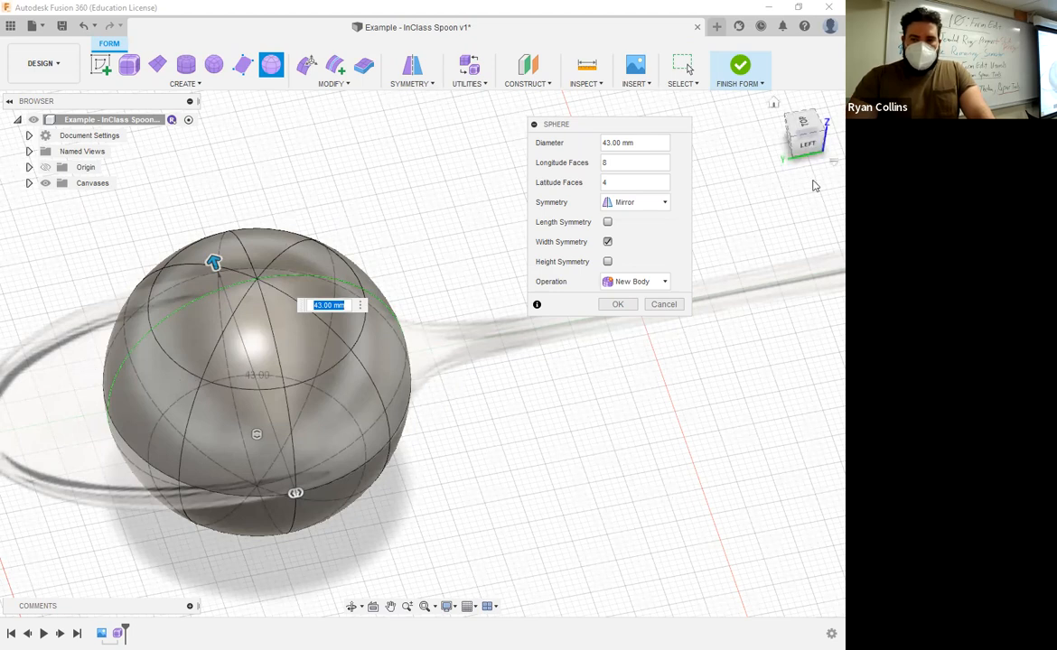
click(618, 304)
Delete the upper half of the sphere's faces in the left view, leaving an open bowl.
shift+middle_drag(531, 350, 609, 347)
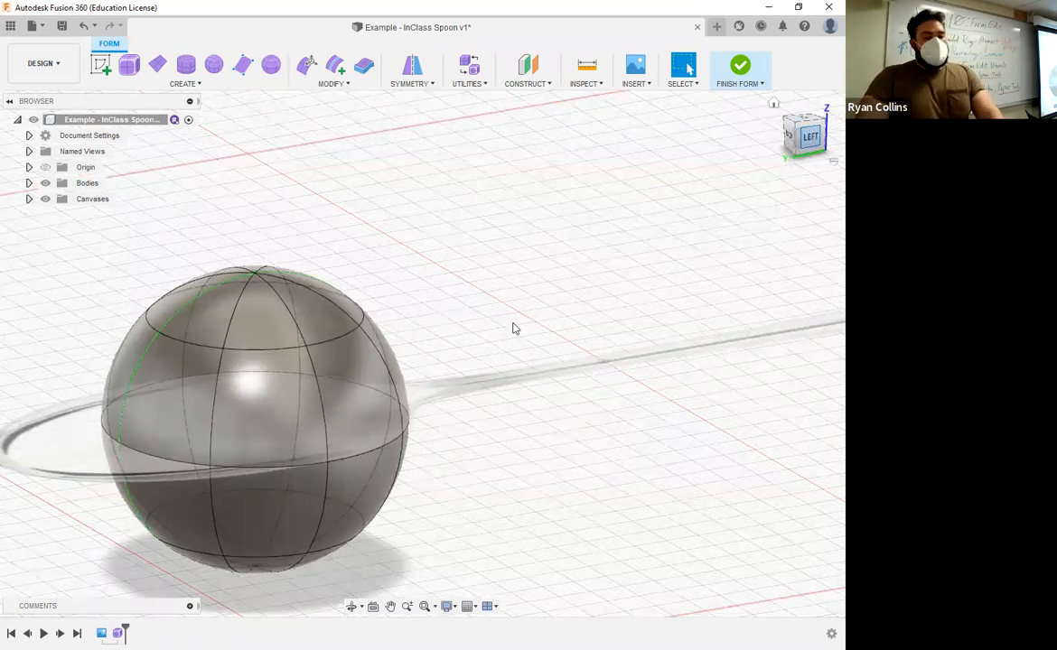
click(810, 135)
drag(420, 219, 52, 336)
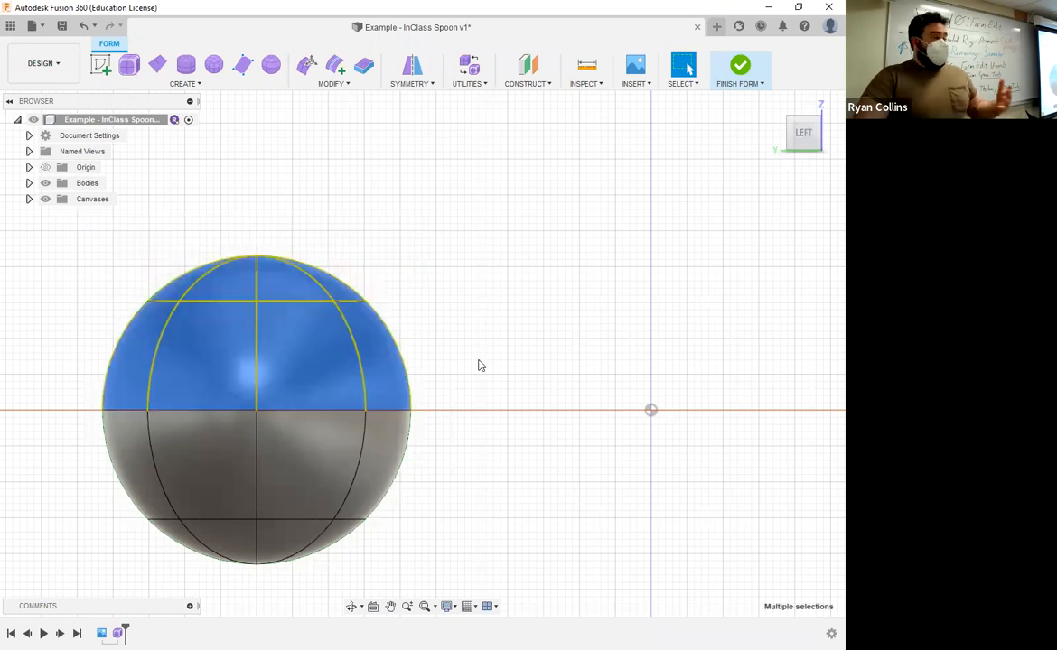
key(Delete)
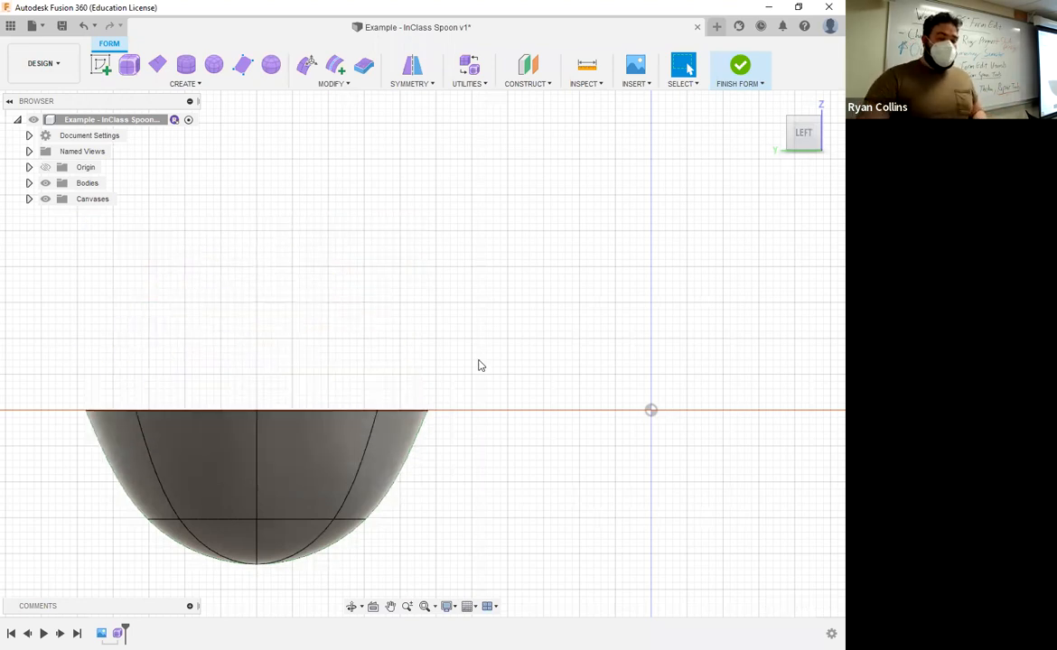
Start Edit Form on the open bowl with the selection filter set to edges.
shift+middle_drag(340, 341, 380, 404)
middle_drag(246, 423, 423, 311)
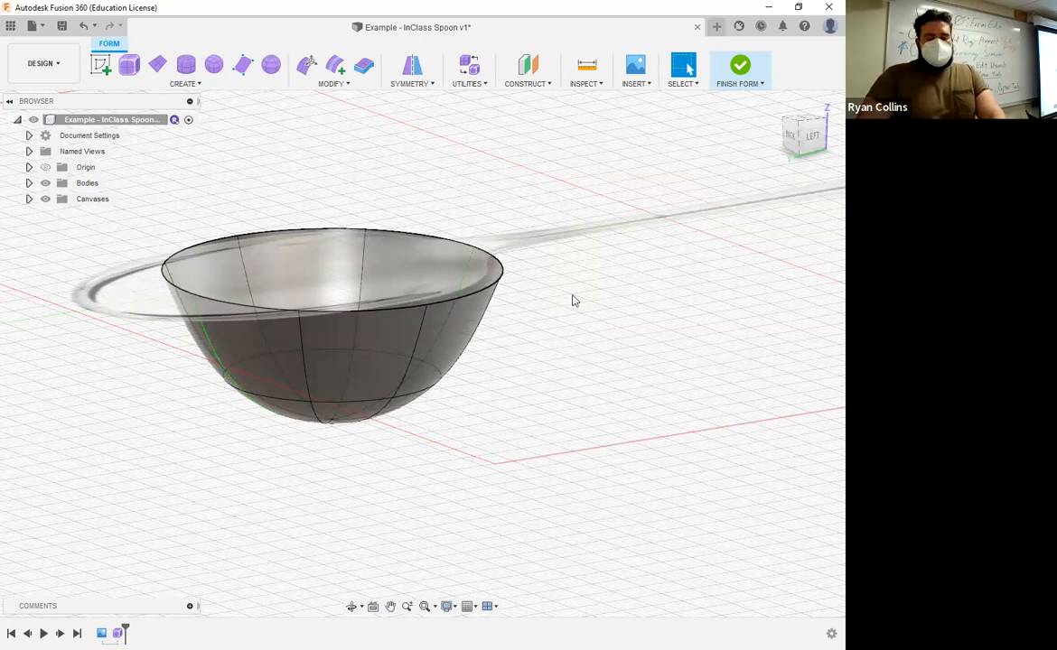
mouse_move(604, 296)
shift+middle_down()
mouse_move(603, 257)
mouse_move(606, 292)
shift+middle_up()
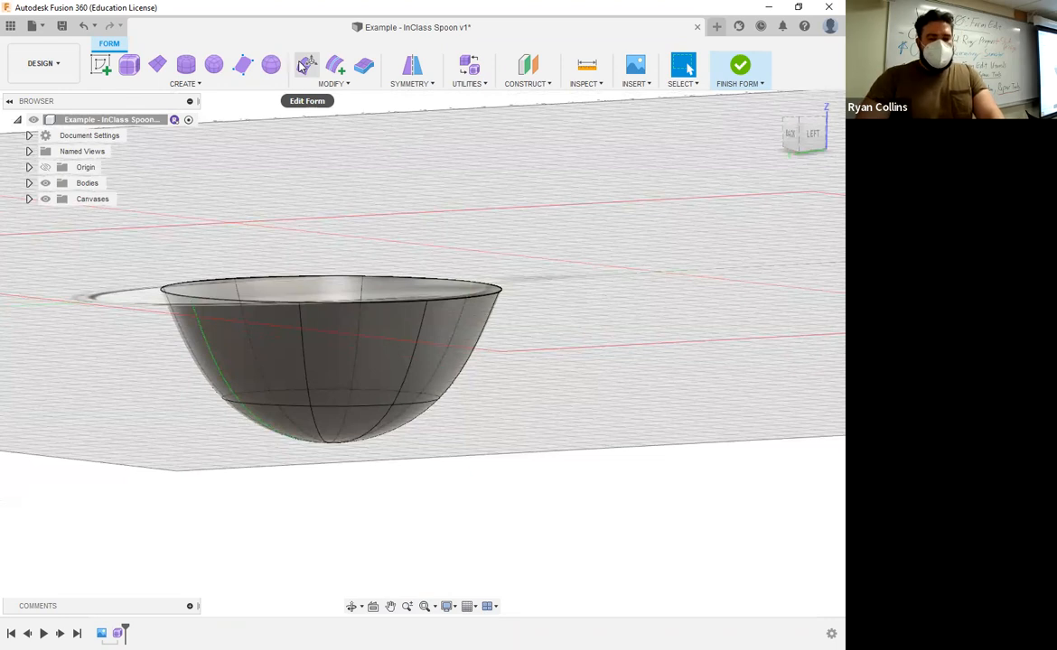
click(305, 65)
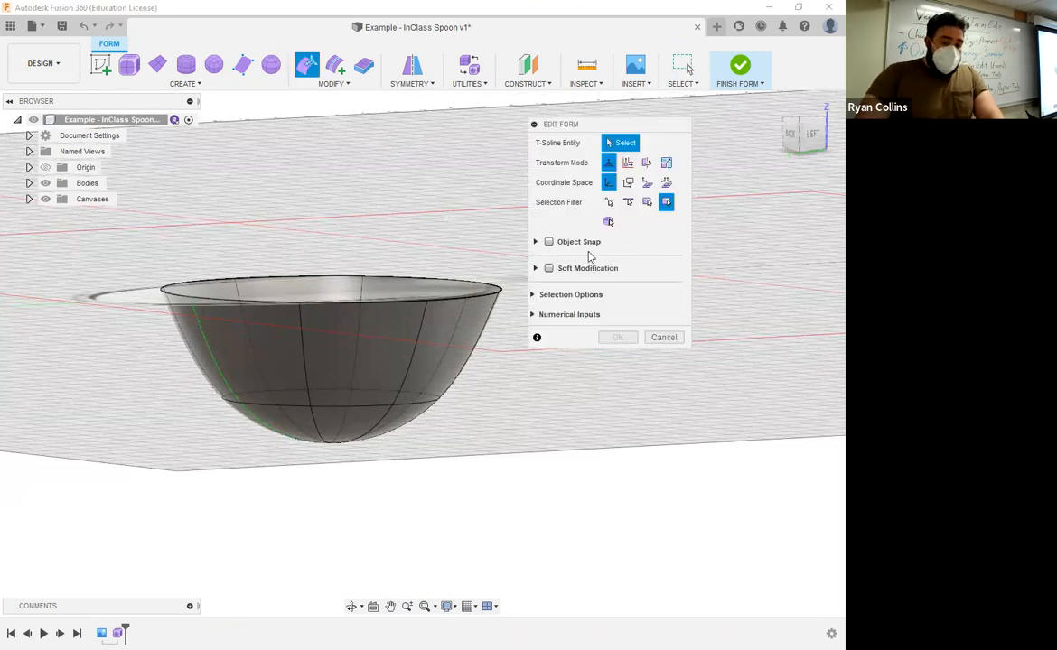
click(629, 204)
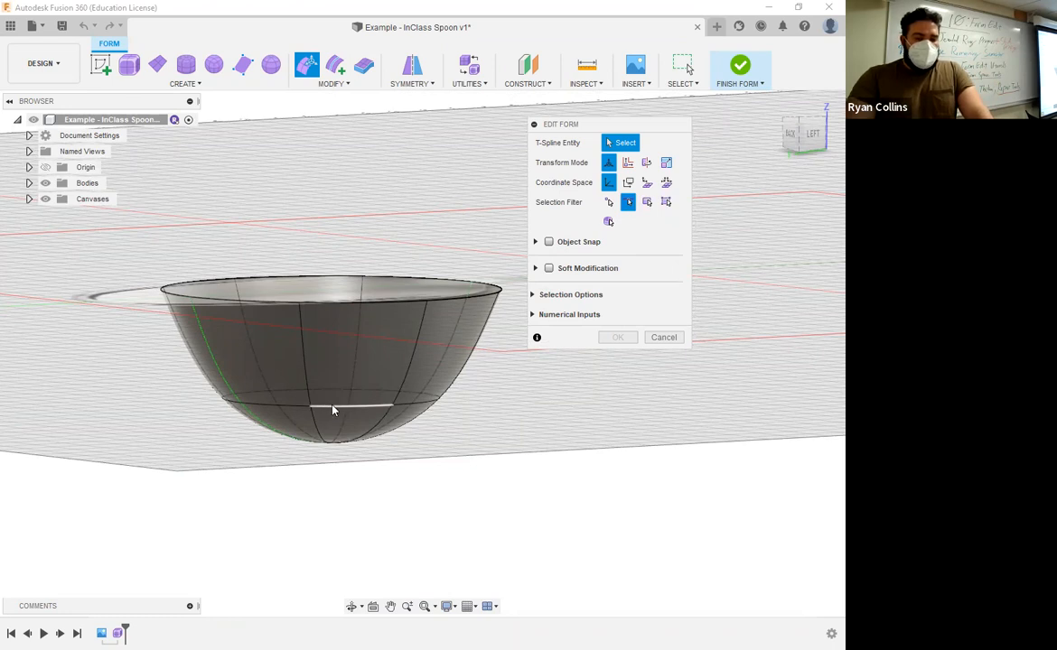
Try raising the bowl's lower ring of eight edges and adjusting a tangency handle at the bowl's lowest vertex.
drag(332, 283, 335, 267)
shift+middle_drag(342, 433, 334, 448)
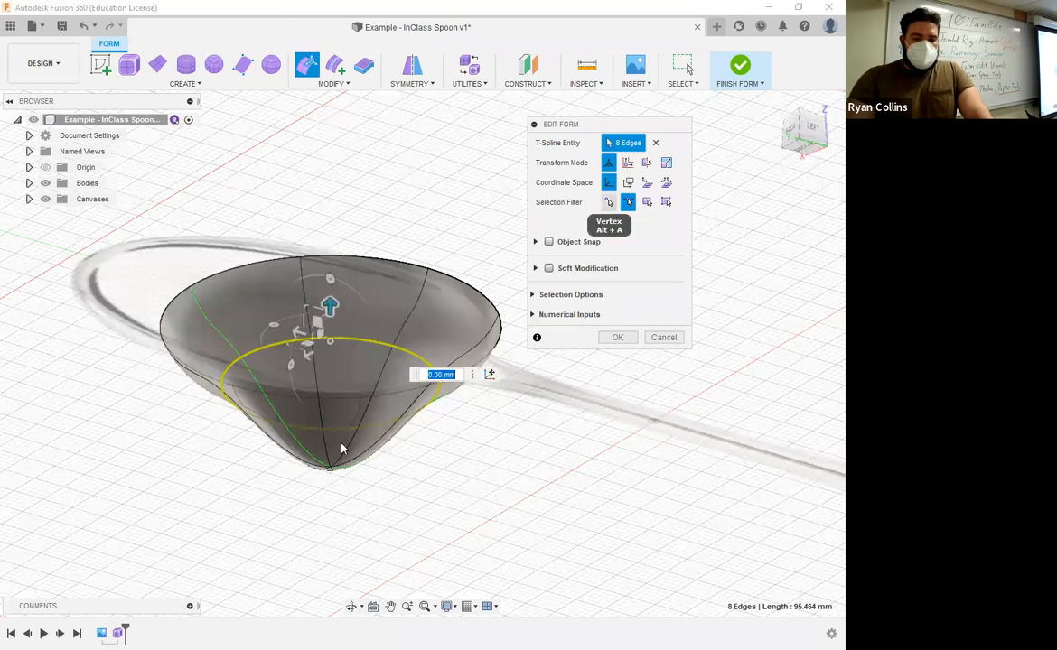
key(alt+a)
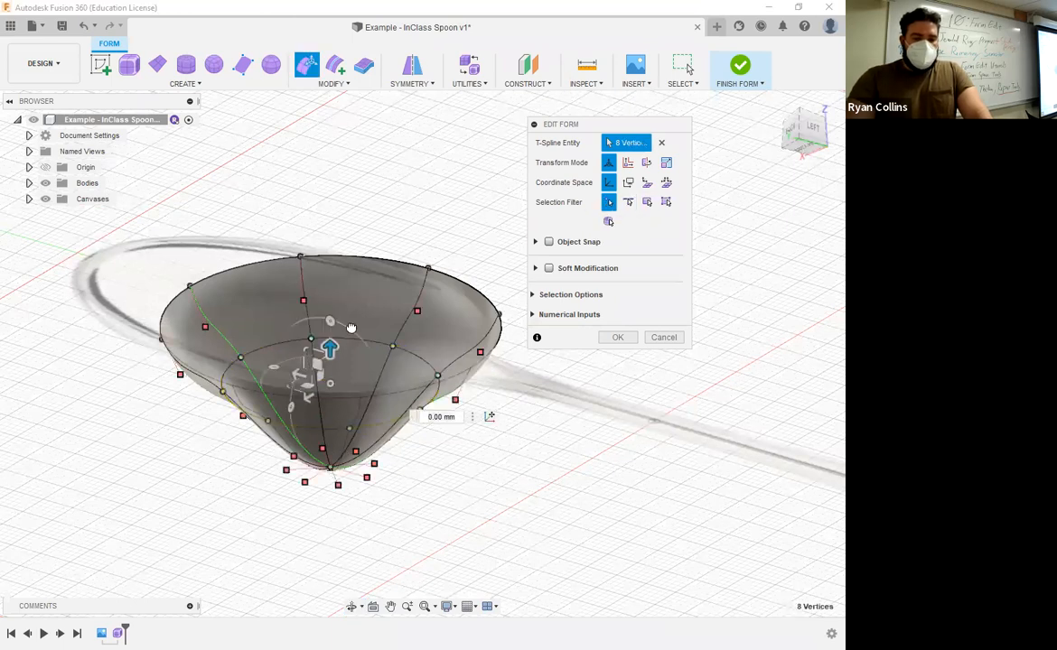
key(ctrl+z)
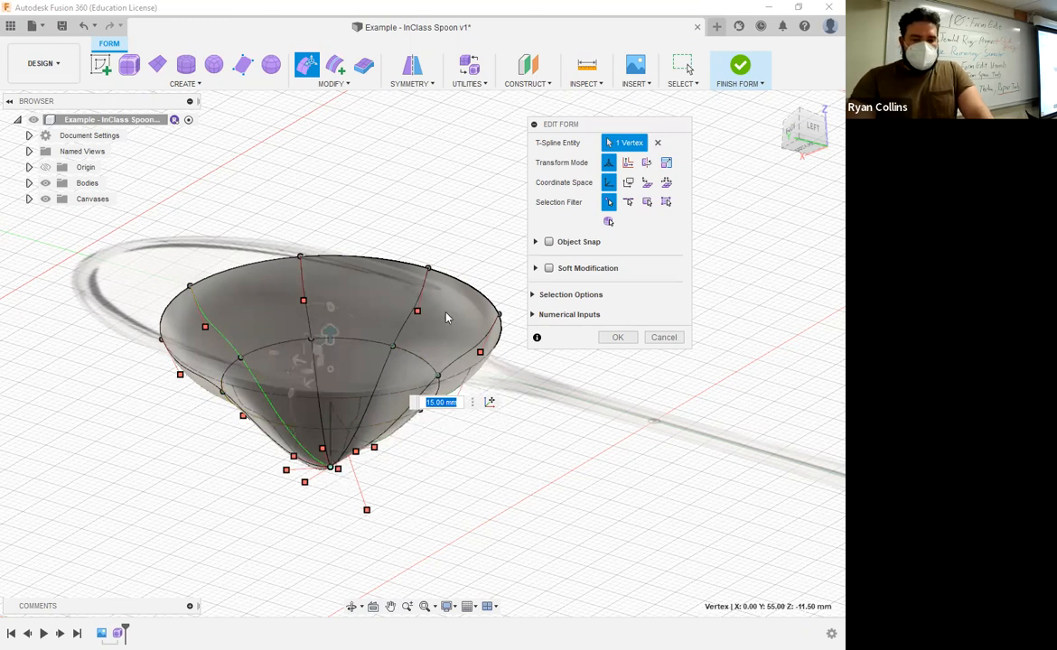
Try raising the bowl's lowest point together with its tangency handles, and undo the trial edits to the bowl.
drag(258, 422, 401, 466)
drag(327, 351, 332, 326)
mouse_move(354, 458)
shift+middle_down()
mouse_move(384, 389)
mouse_move(424, 395)
mouse_move(406, 427)
mouse_move(366, 448)
shift+middle_up()
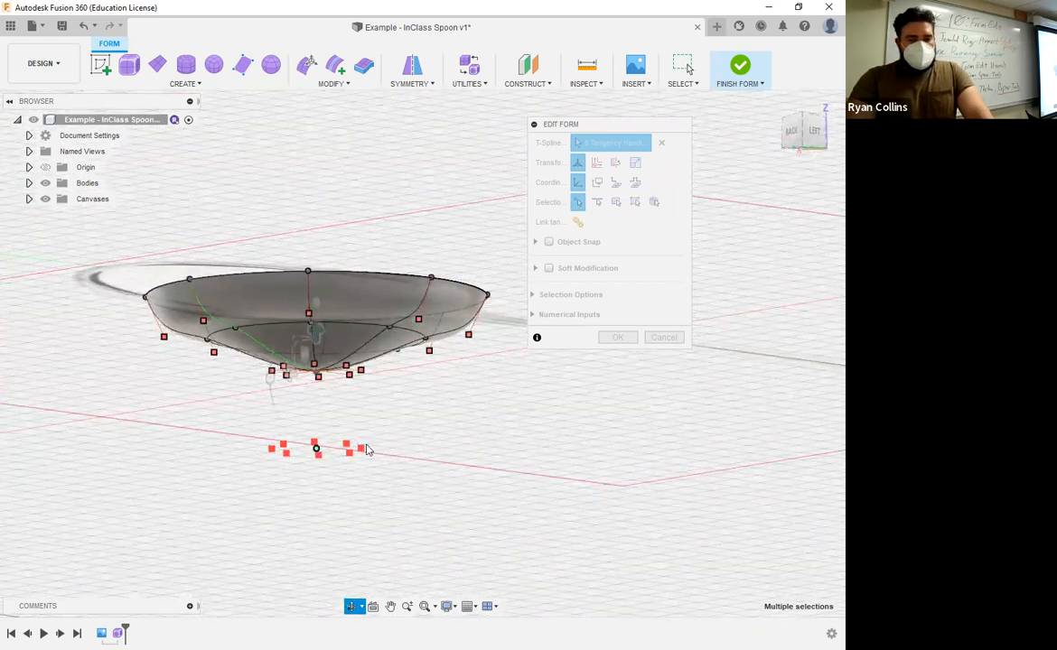
key(ctrl+z)
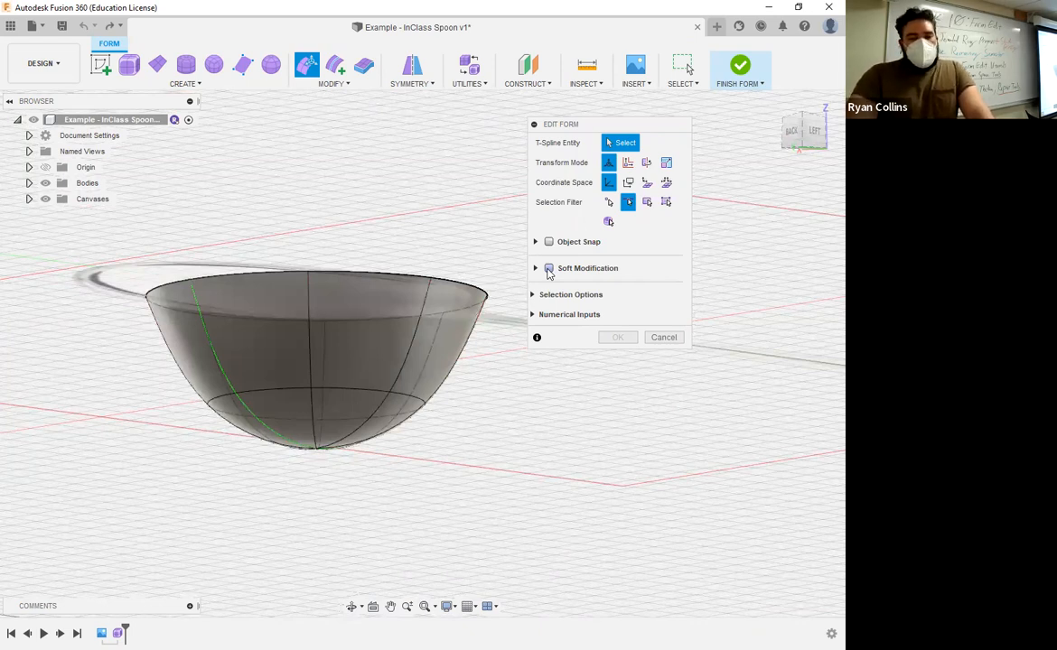
Enable Soft Modification for the form edit and compare its options, settling on Distance extent with Smooth transition.
click(548, 268)
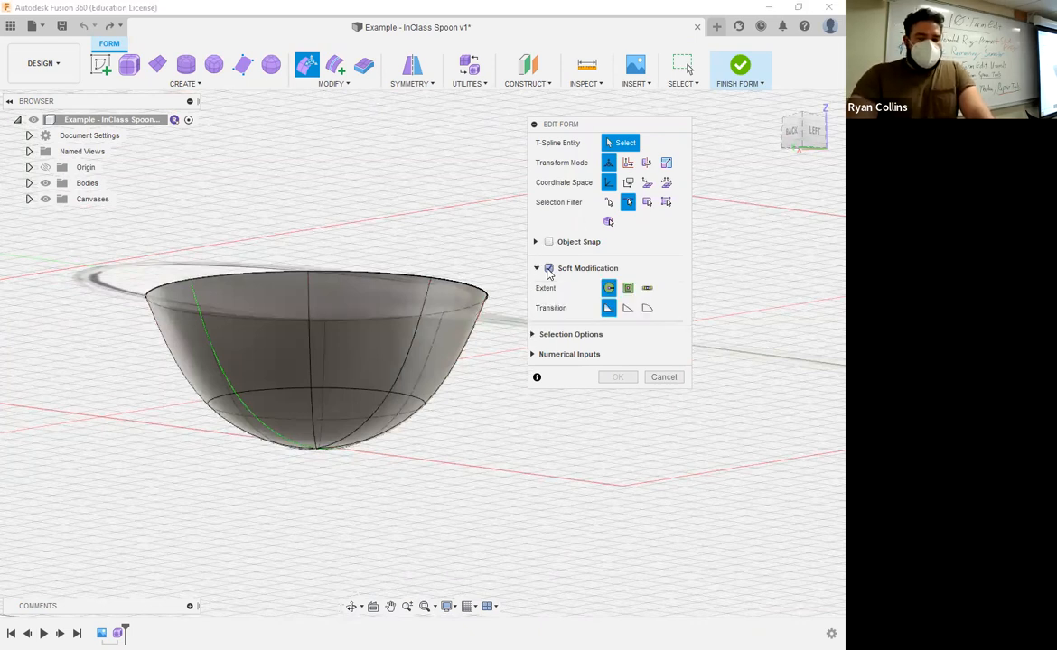
click(629, 289)
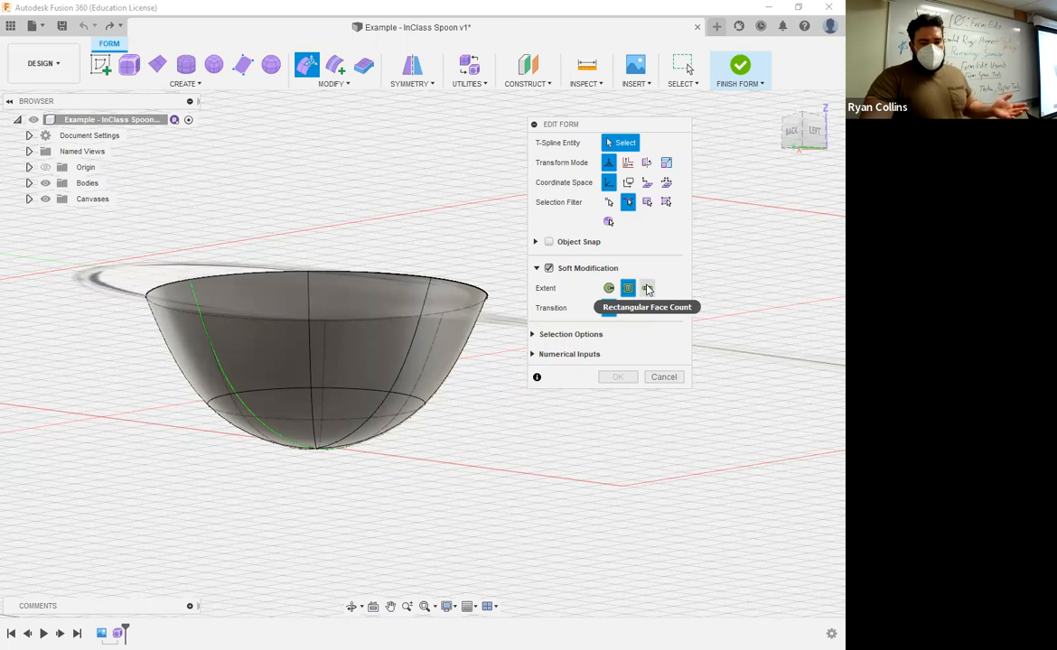
click(647, 289)
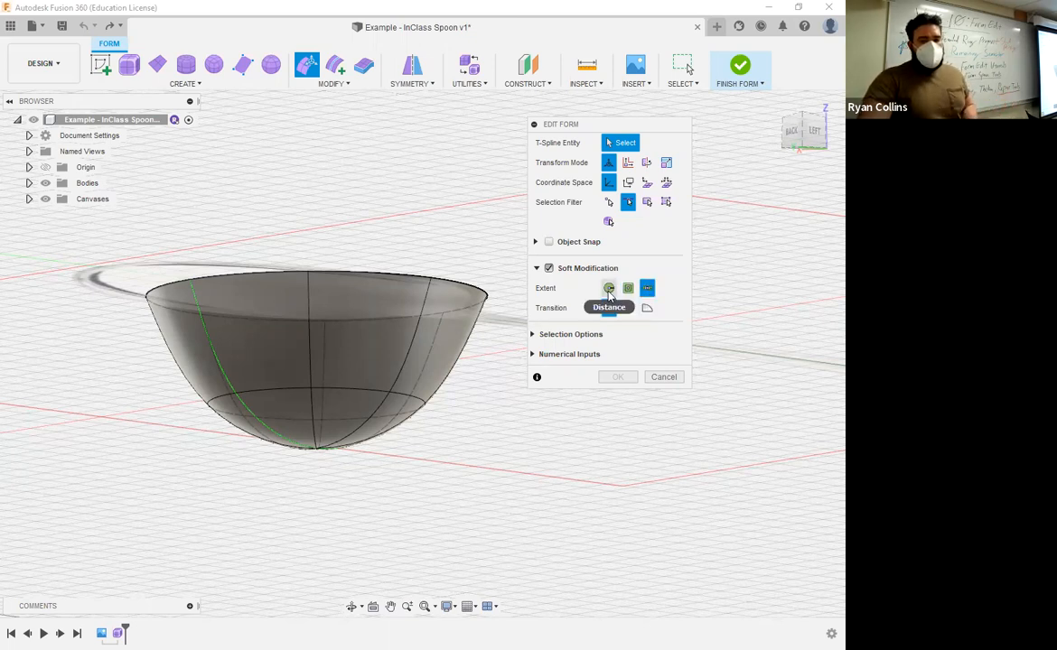
click(608, 290)
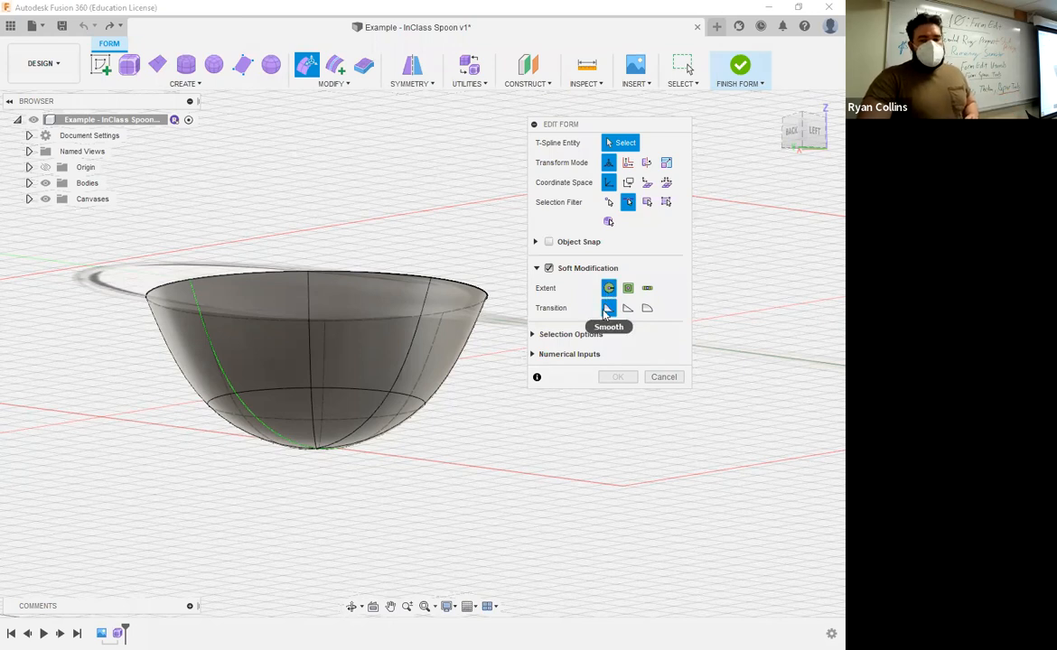
click(628, 310)
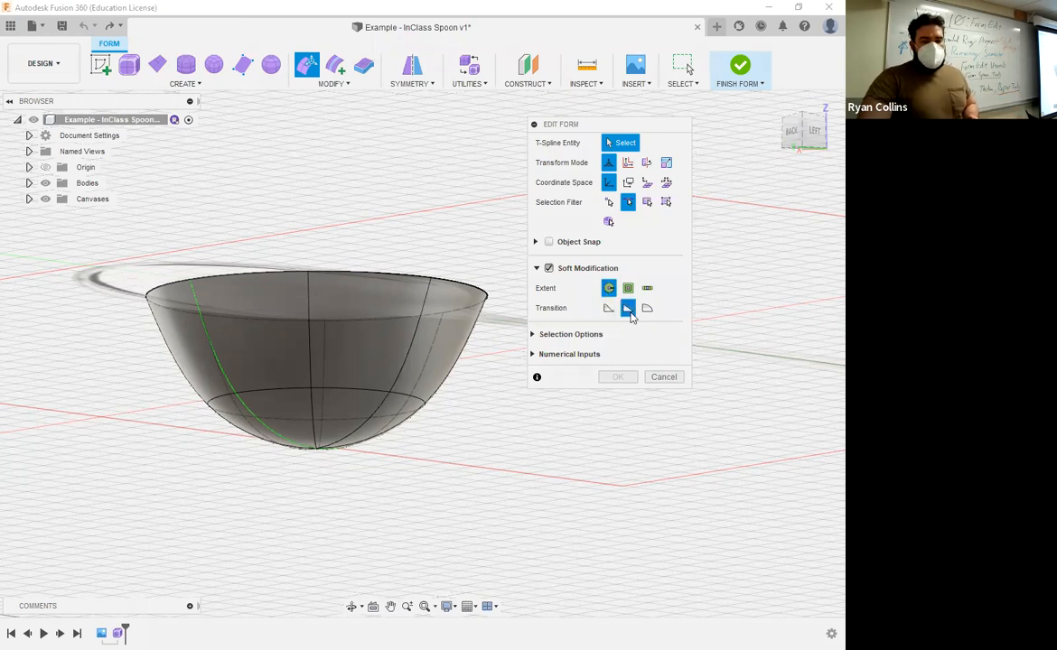
click(648, 308)
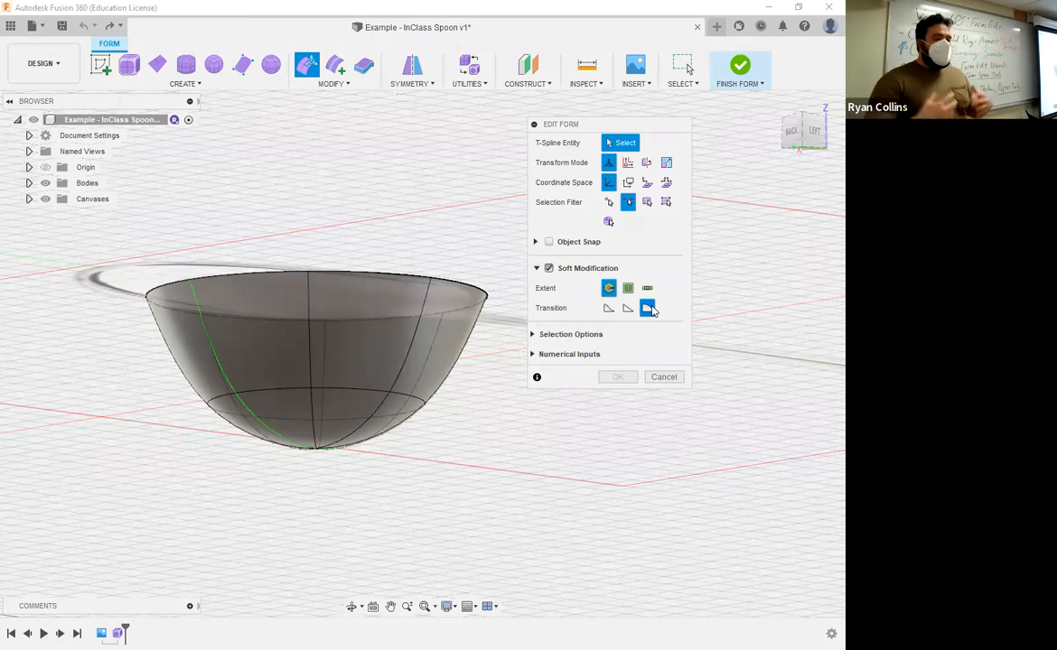
click(608, 309)
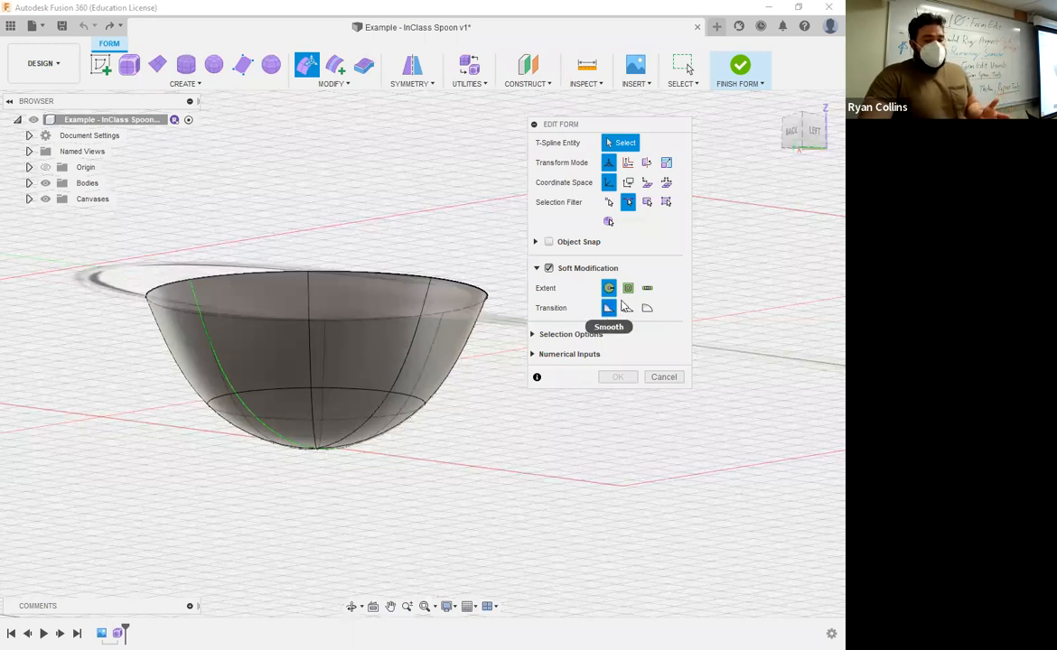
click(536, 335)
click(536, 335)
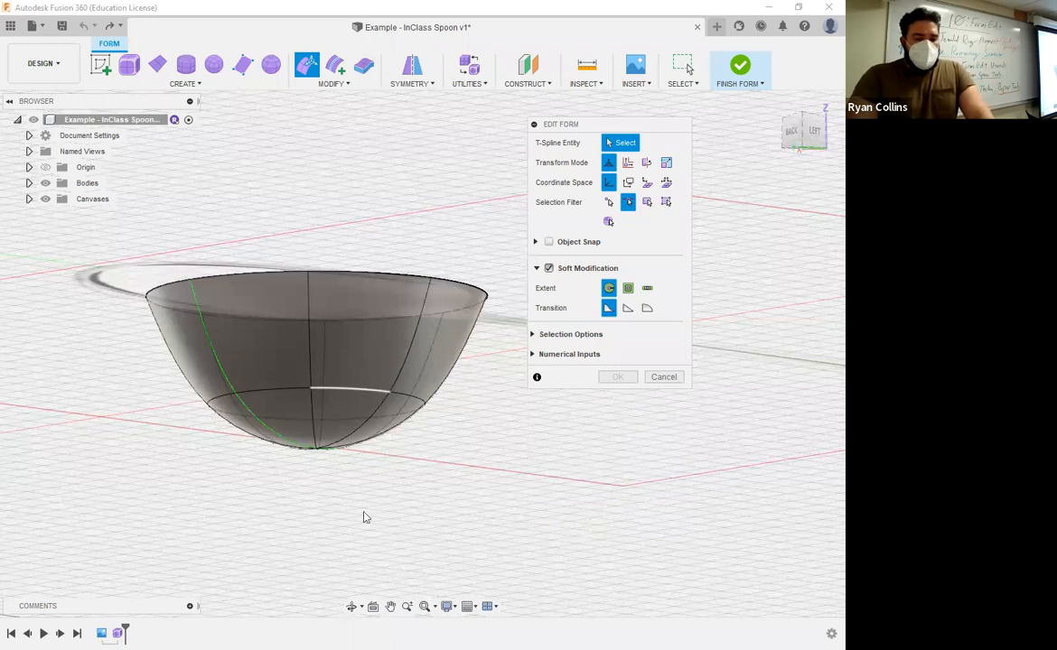
Try moving the end vertex of the bowl's lower ring 6 mm inward with Soft Modification, using the vertex filter and Distance extent.
click(341, 394)
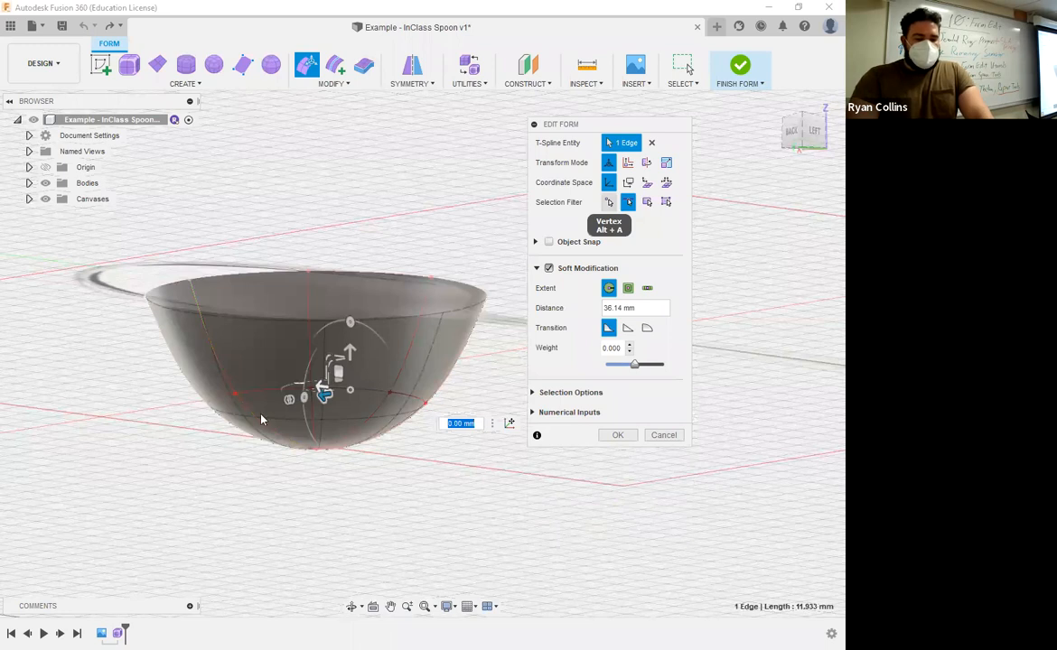
key(alt+a)
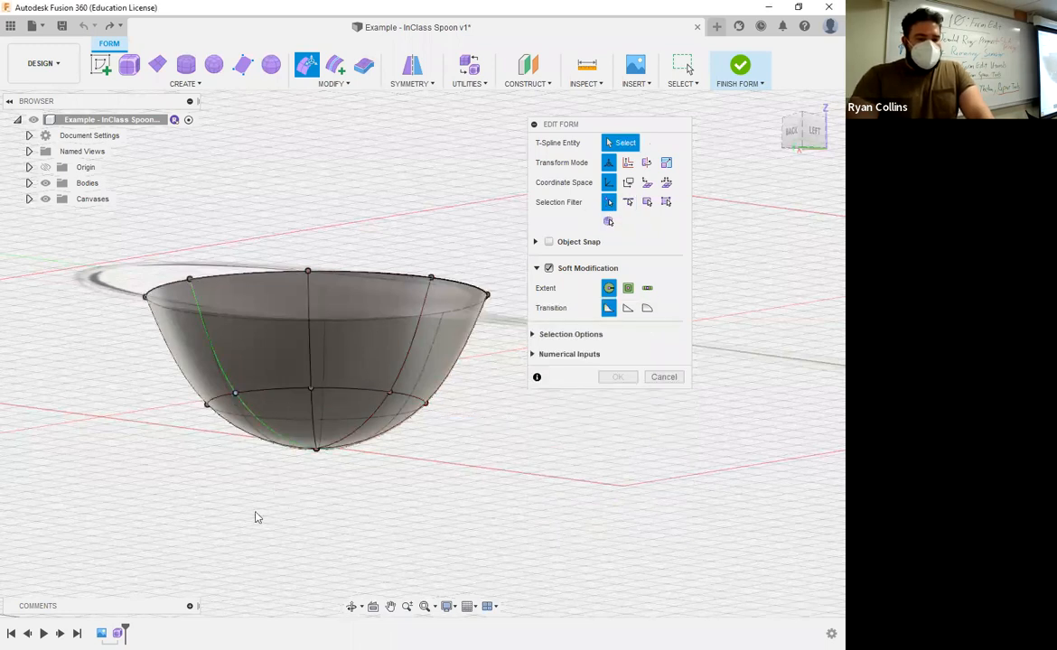
click(235, 393)
scroll(340, 418, up, 4)
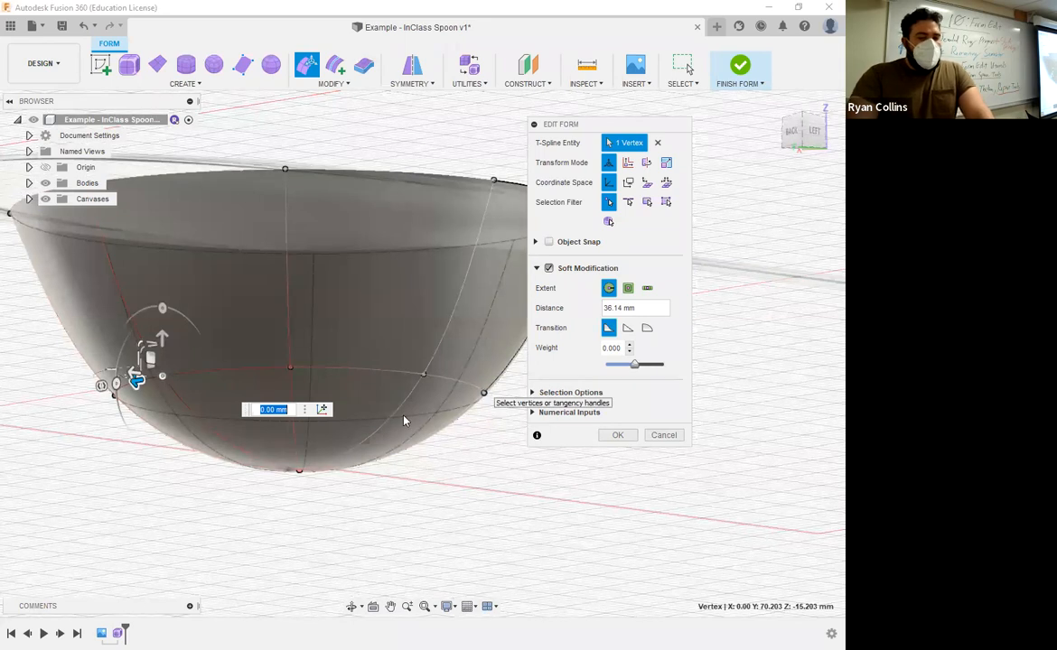
click(608, 288)
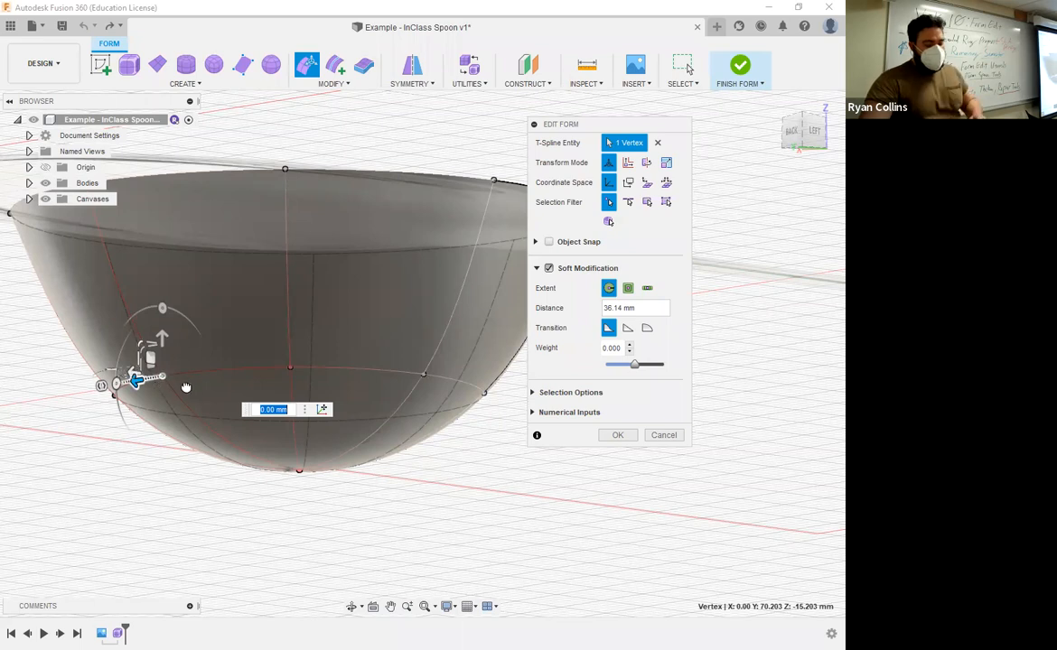
drag(144, 378, 192, 373)
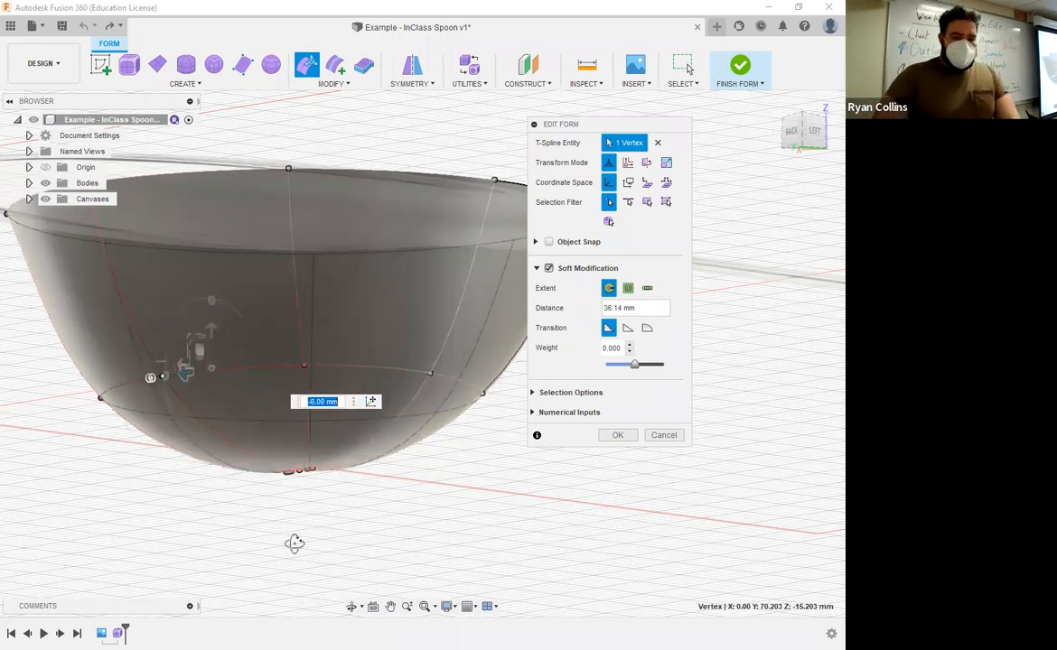
Try pulling the lower ring's end vertex outward along Y with Soft Modification, and undo the move.
shift+middle_drag(337, 522, 404, 426)
shift+middle_drag(389, 498, 167, 488)
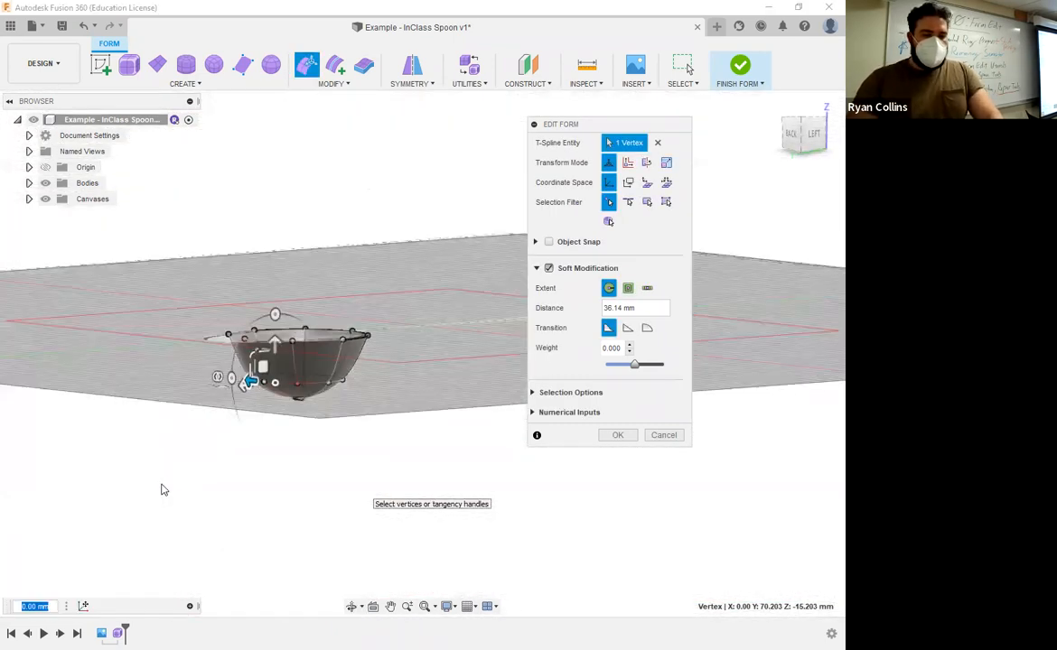
scroll(343, 406, up, 5)
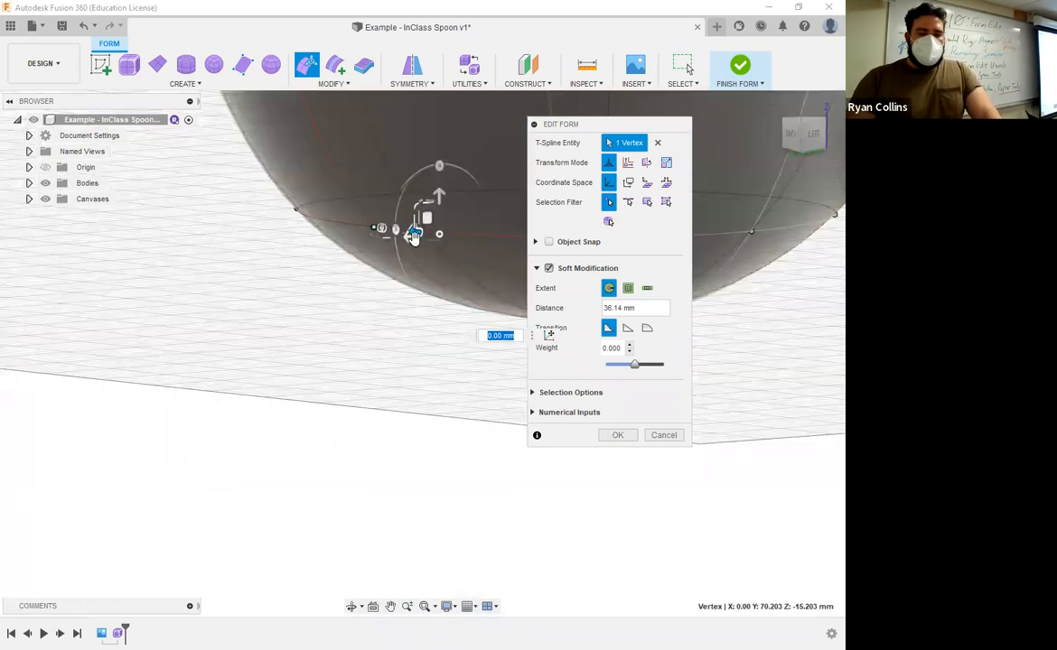
middle_drag(374, 361, 325, 426)
scroll(325, 427, down, 4)
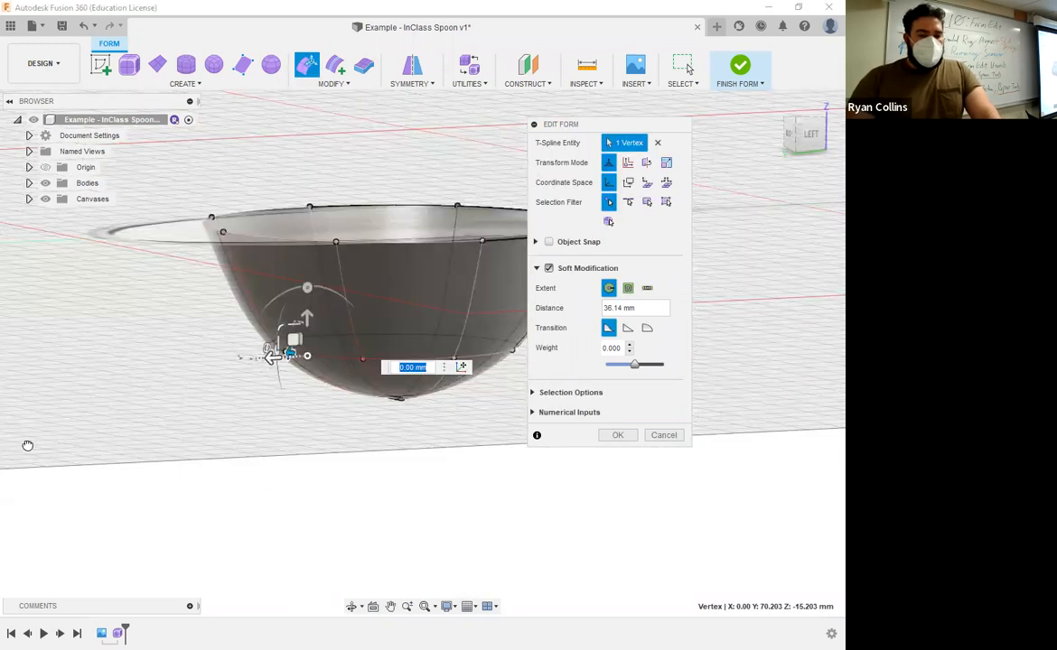
shift+middle_drag(336, 502, 316, 488)
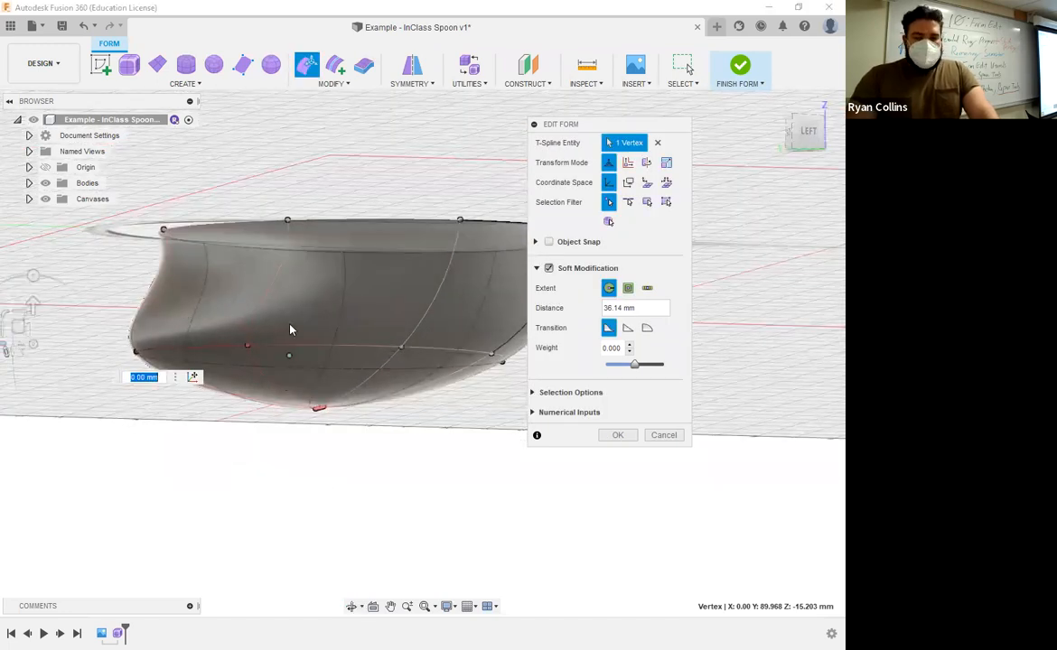
key(ctrl+z)
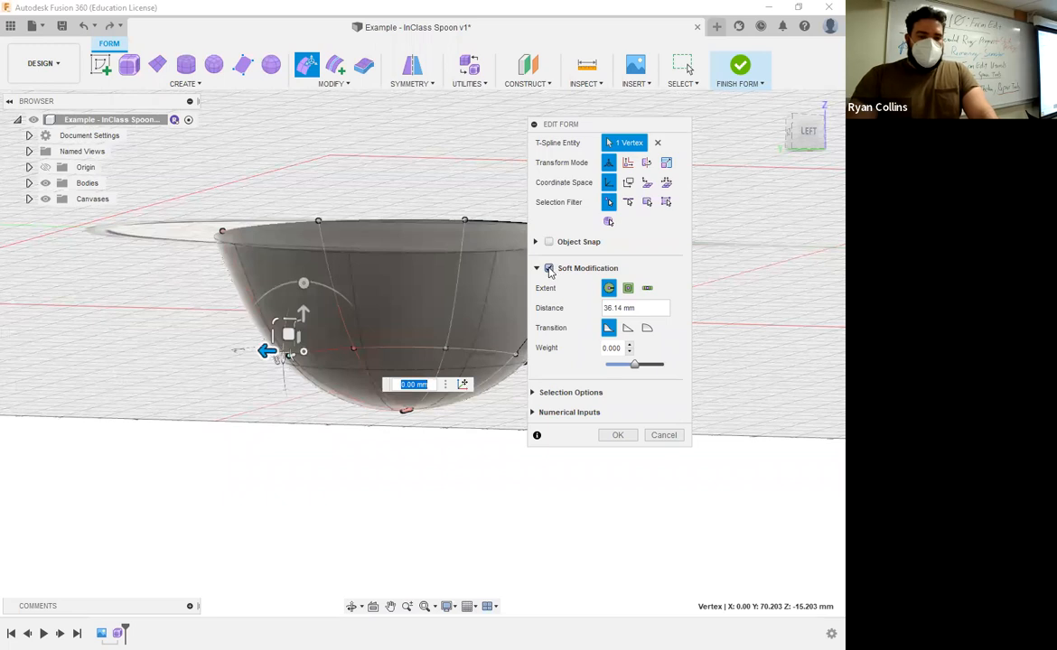
Turn off Soft Modification and try pulling the lower ring's end vertex 34 mm outward.
click(548, 269)
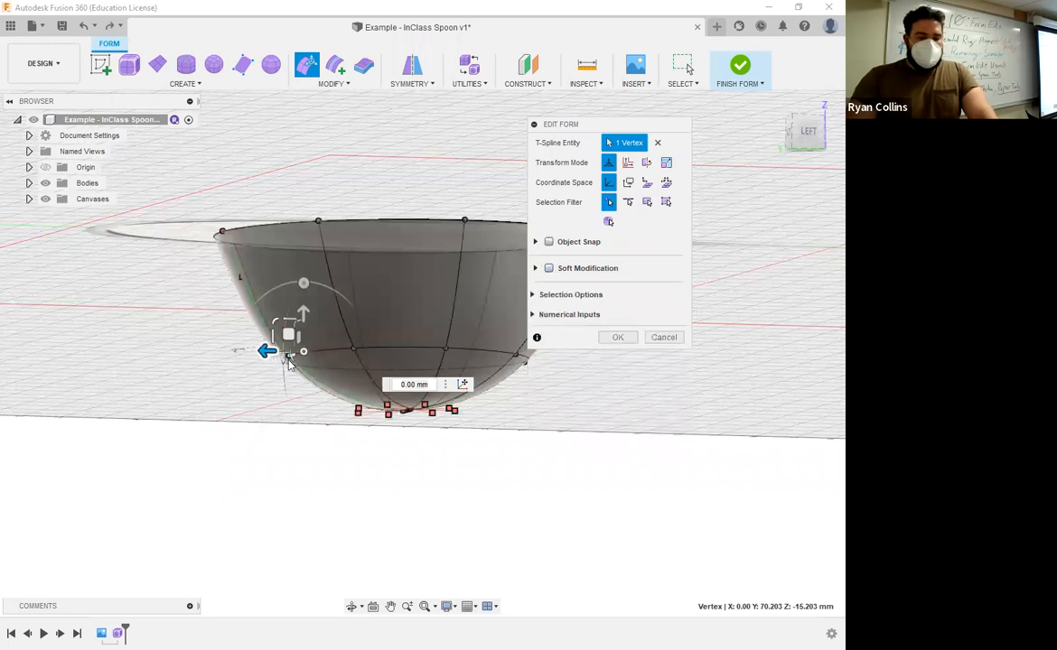
shift+middle_drag(254, 446, 254, 389)
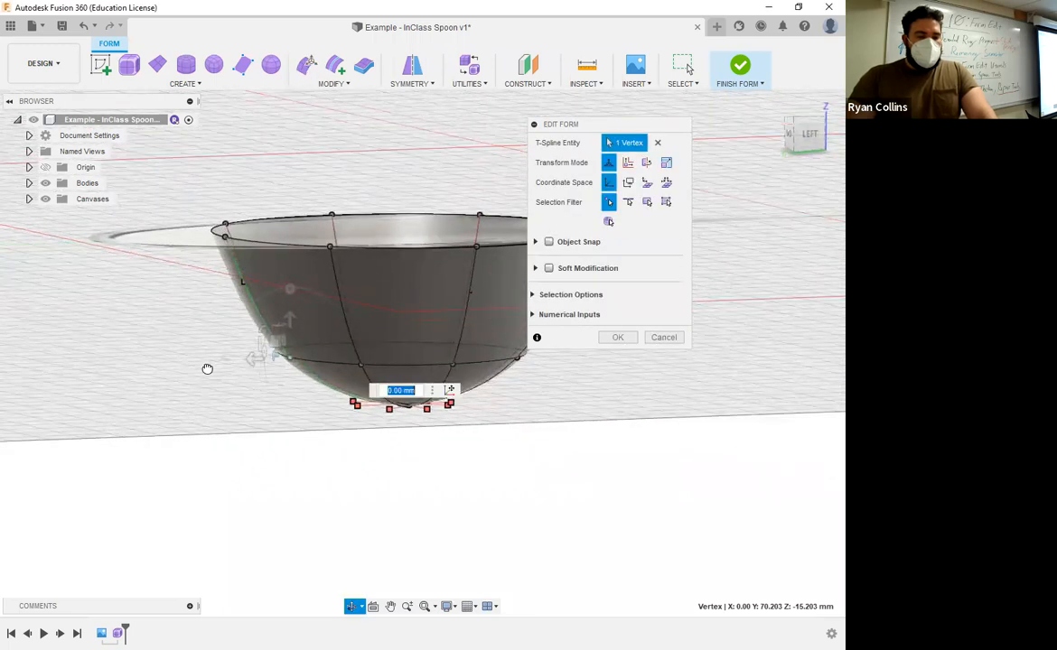
drag(256, 359, 12, 421)
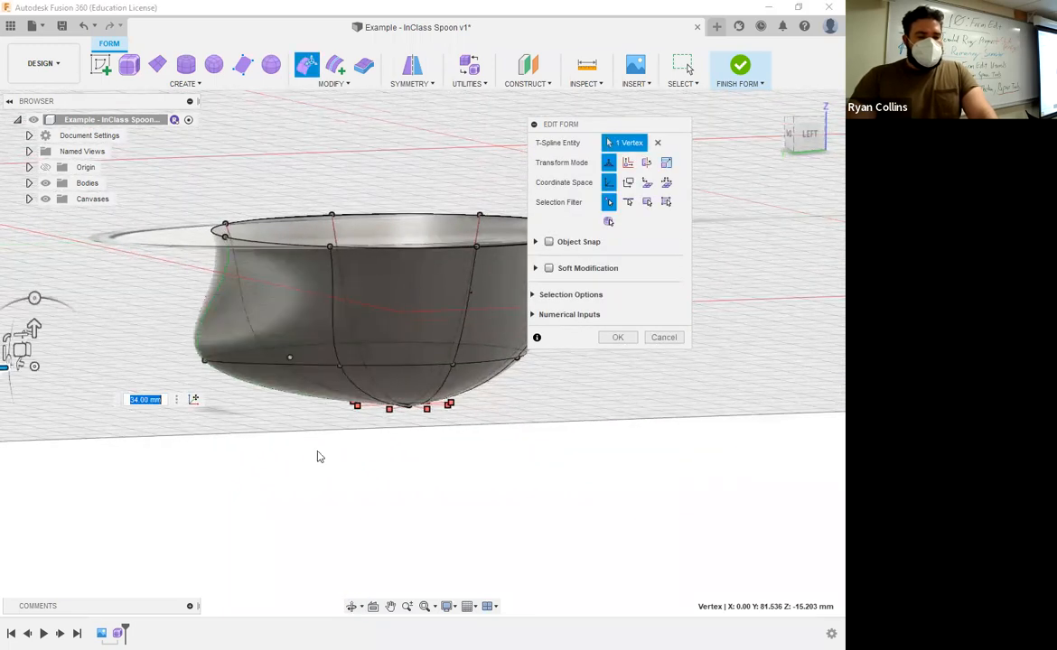
shift+middle_drag(280, 443, 228, 399)
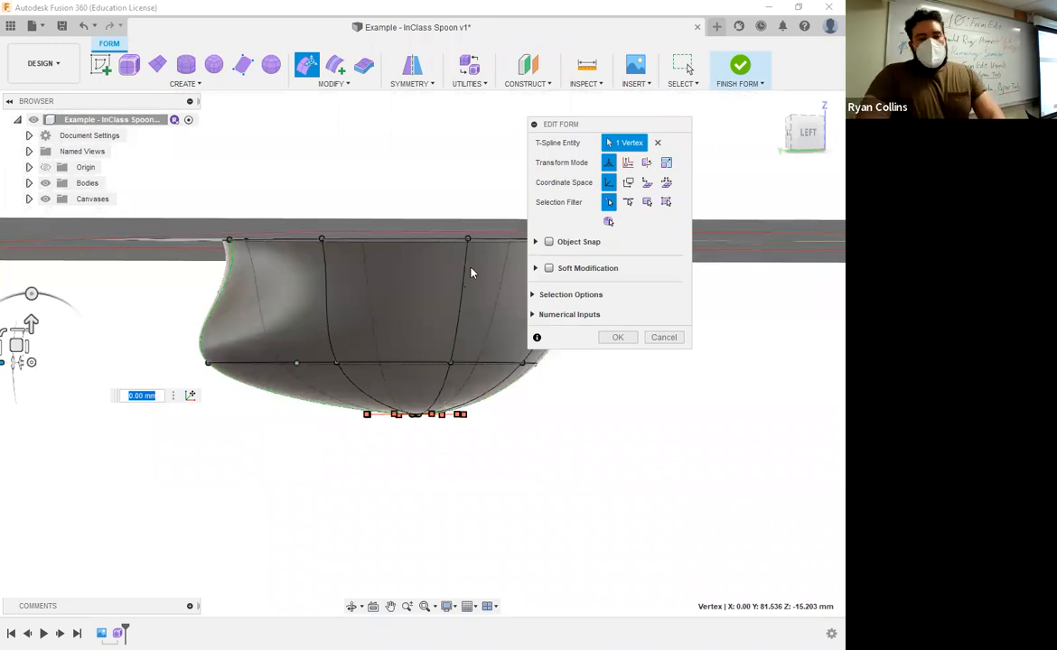
Move the end vertex back, try pulling it 33 mm outward with Soft Modification re-enabled, and undo the pull.
click(548, 269)
drag(171, 362, 257, 361)
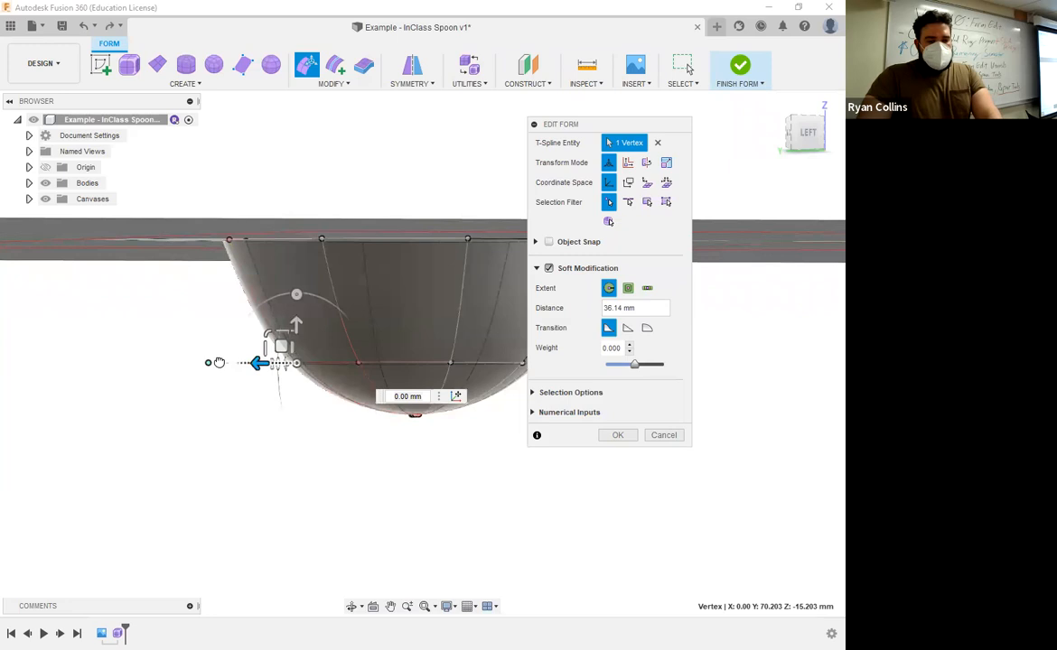
drag(41, 356, 4, 368)
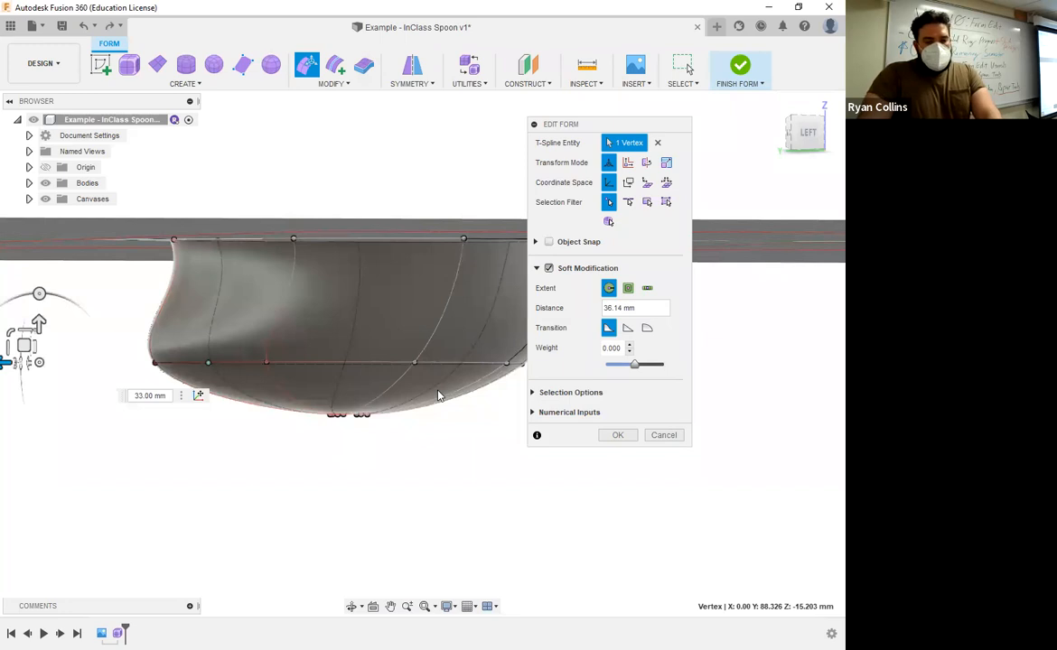
key(ctrl+z)
click(429, 429)
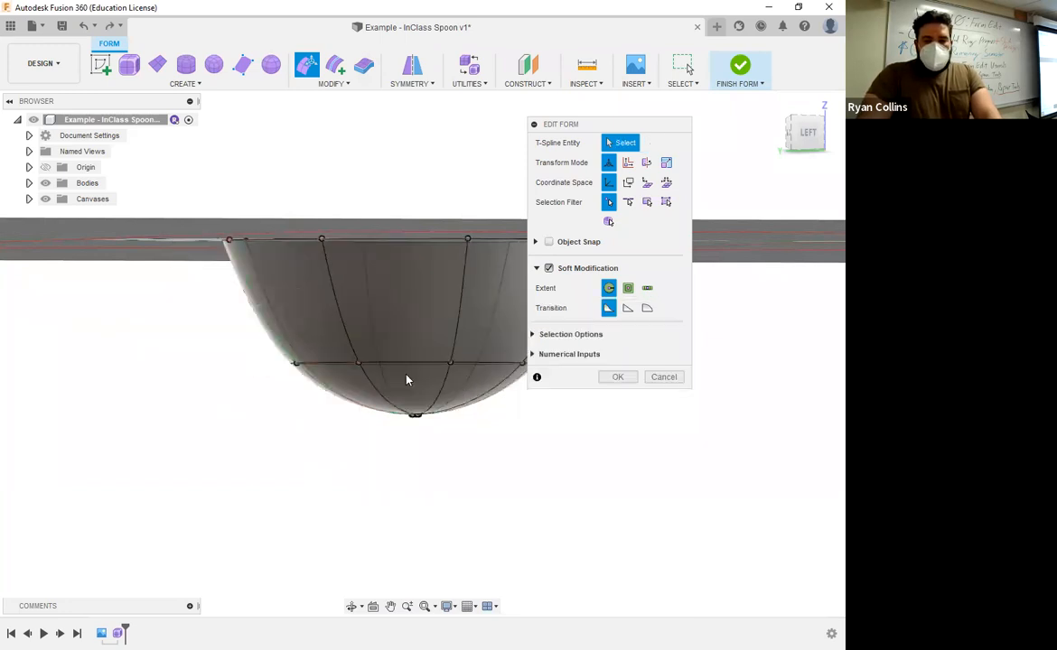
middle_drag(379, 448, 251, 448)
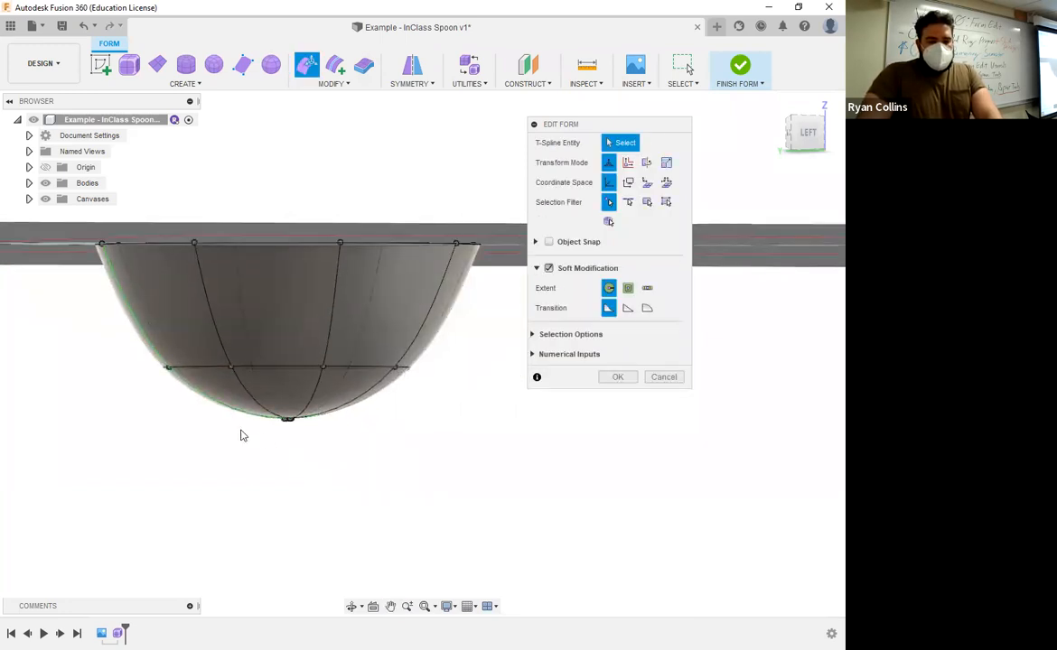
Select the vertices at the bowl's lowest point and set Soft Modification to a distance of 20 mm and a weight of 1.000.
drag(245, 455, 334, 416)
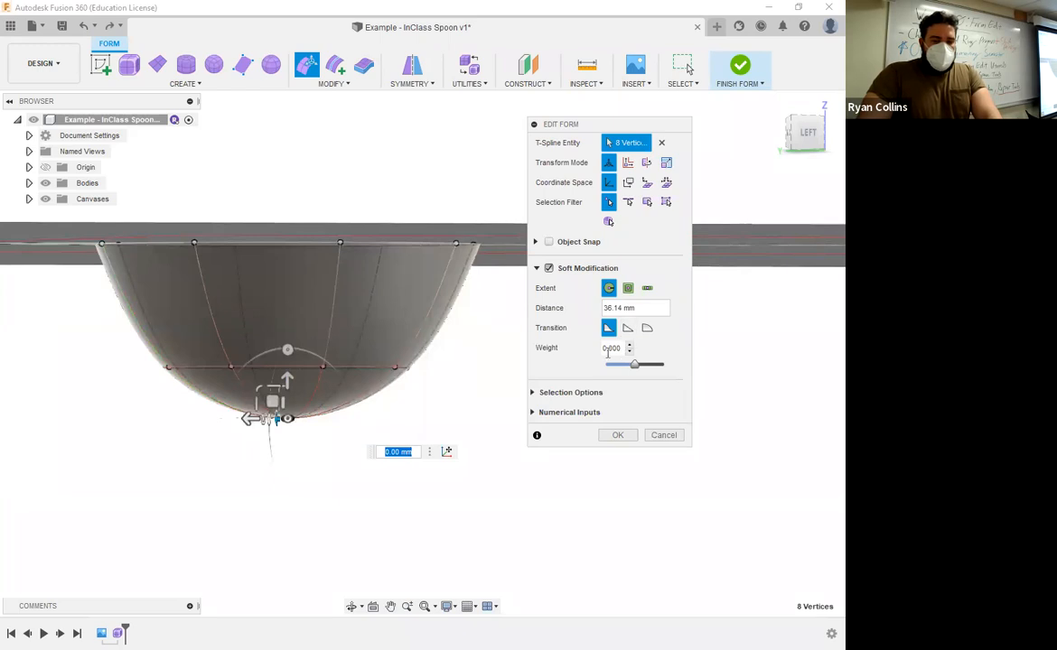
click(639, 308)
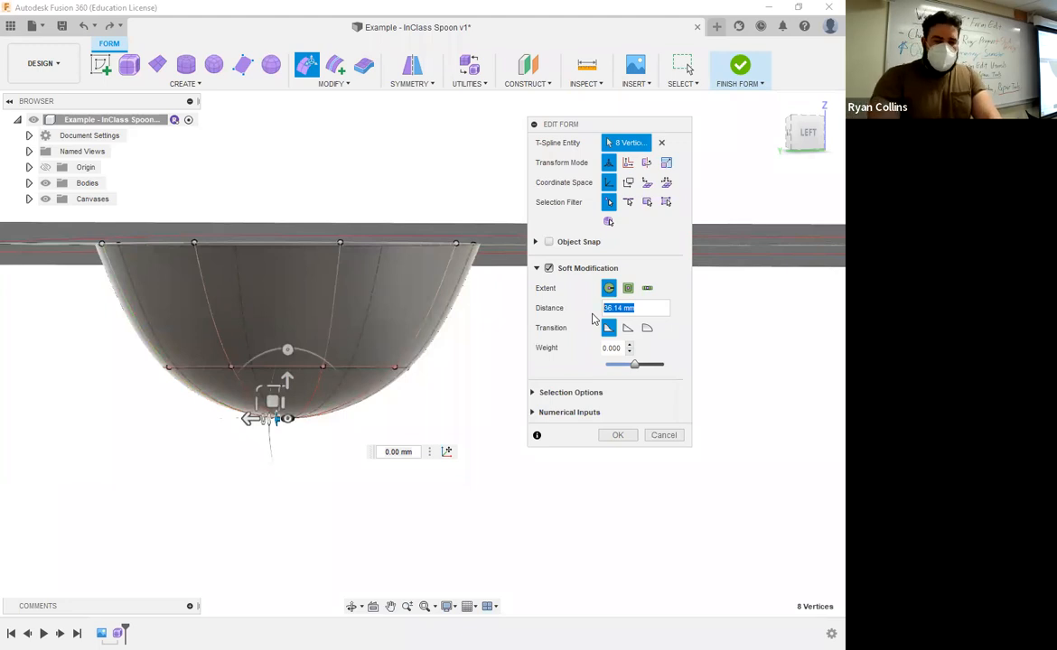
text(20)
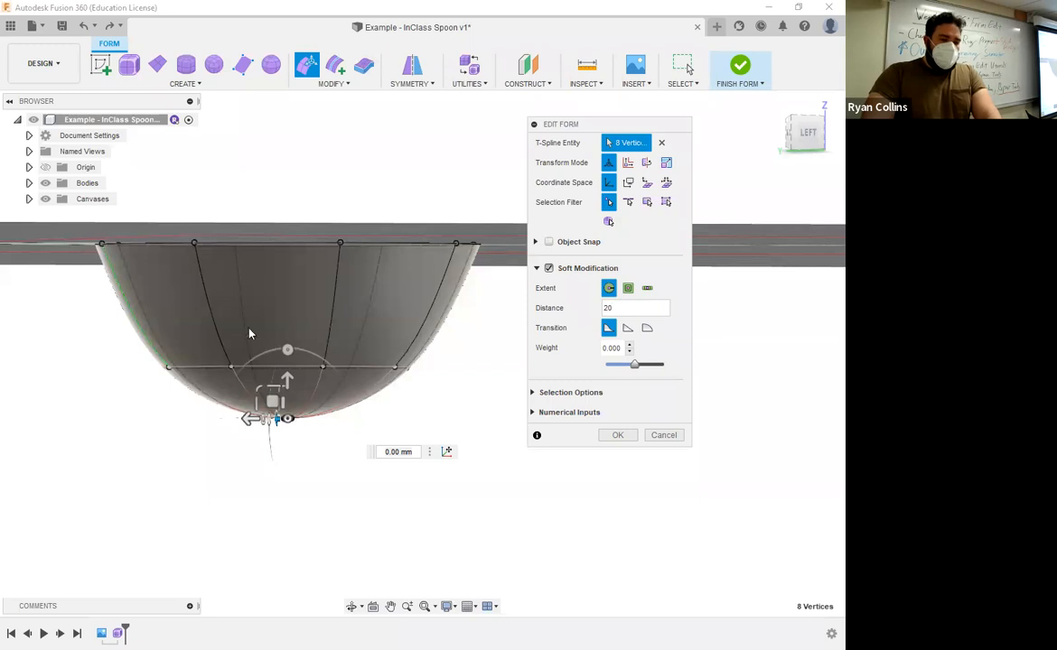
scroll(322, 415, up, 3)
scroll(317, 341, down, 2)
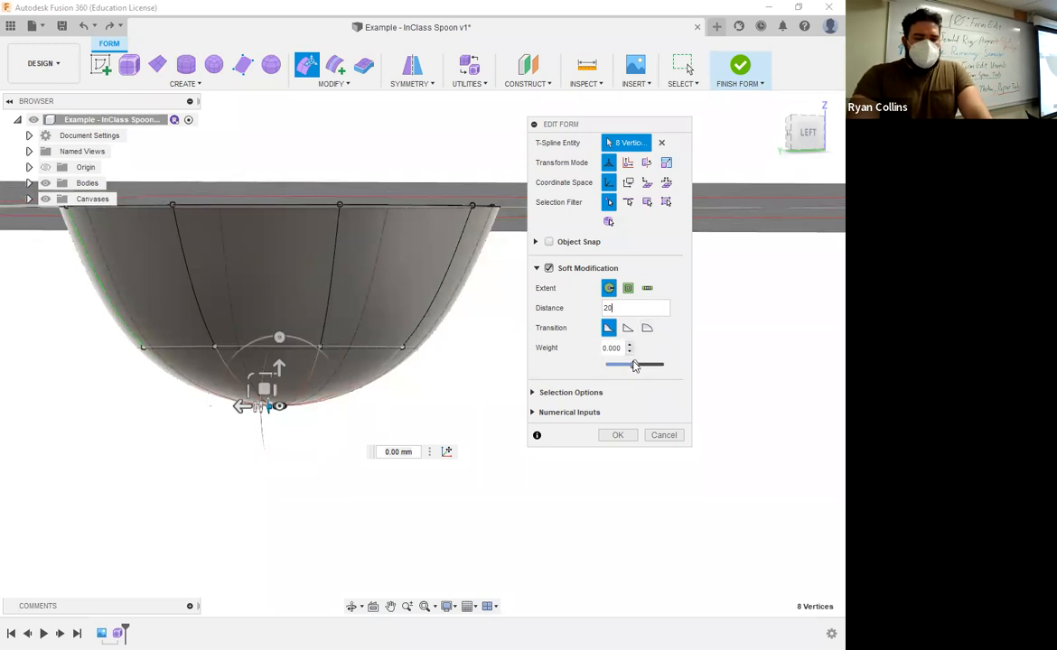
drag(634, 368, 609, 368)
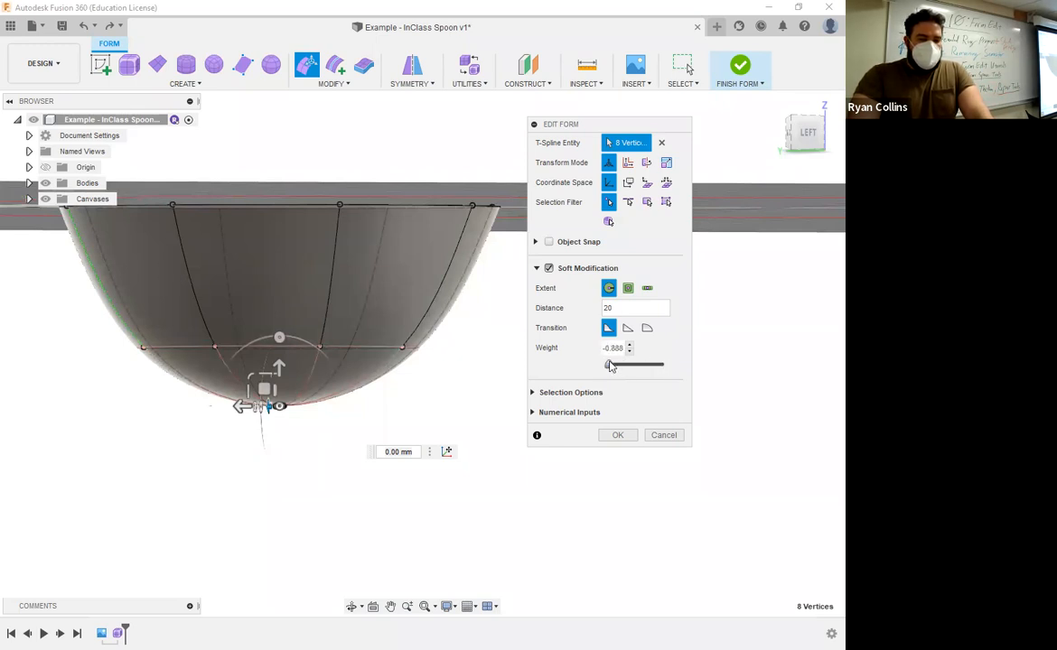
drag(630, 364, 667, 366)
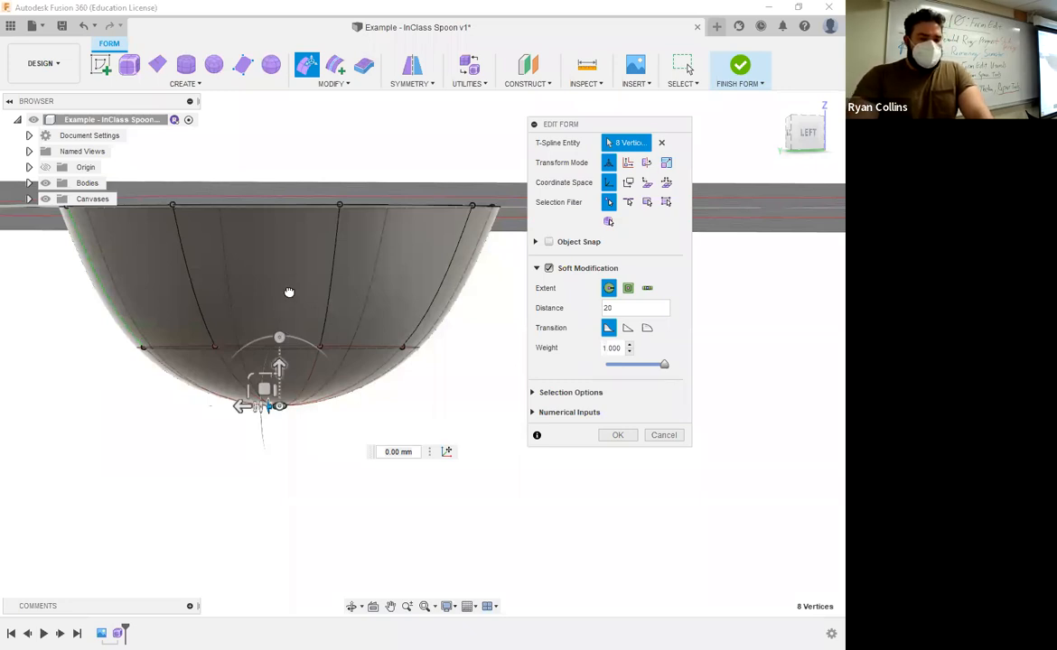
Raise the bowl's bottom vertices 4 mm, set the Soft Modification weight to -1.000, and lower them 2 mm.
drag(279, 366, 279, 330)
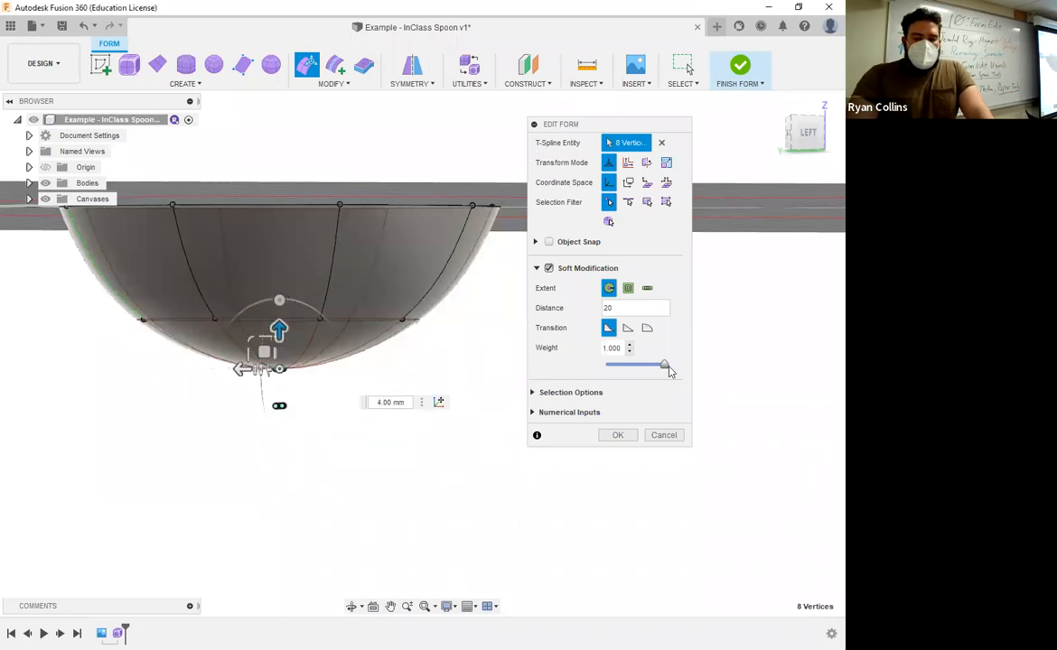
drag(666, 371, 603, 370)
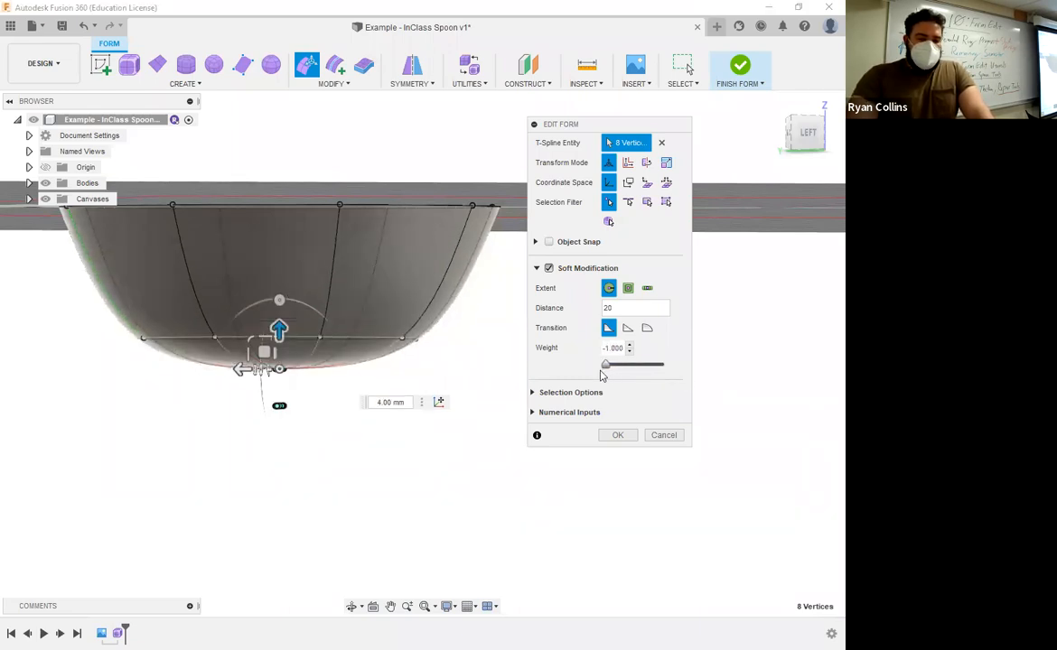
mouse_move(444, 500)
shift+middle_down()
mouse_move(444, 524)
mouse_move(441, 506)
shift+middle_up()
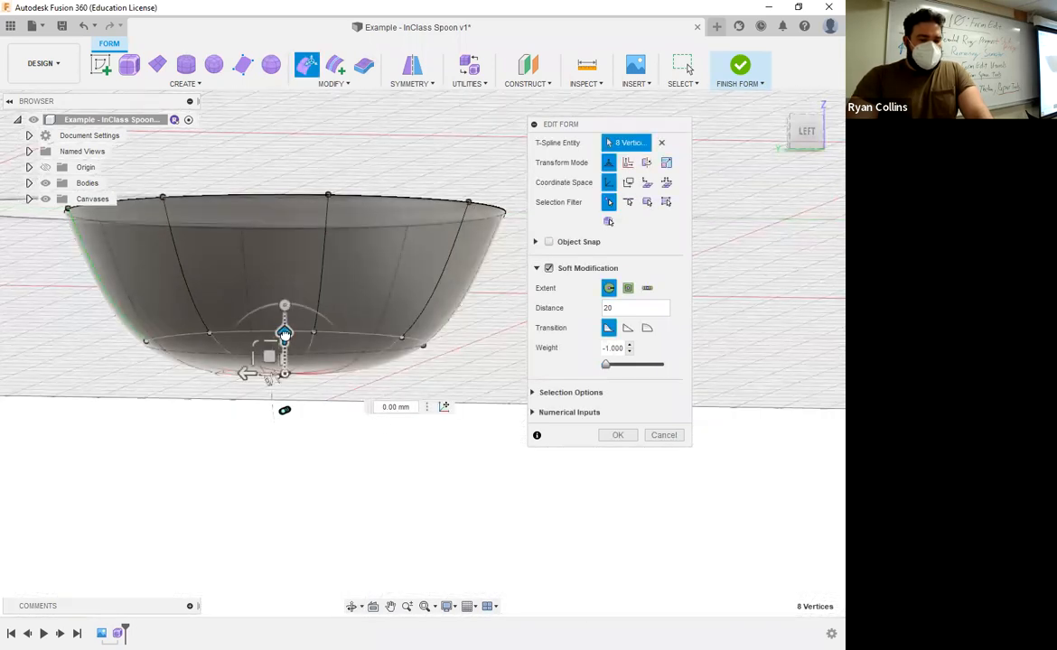
drag(285, 348, 284, 396)
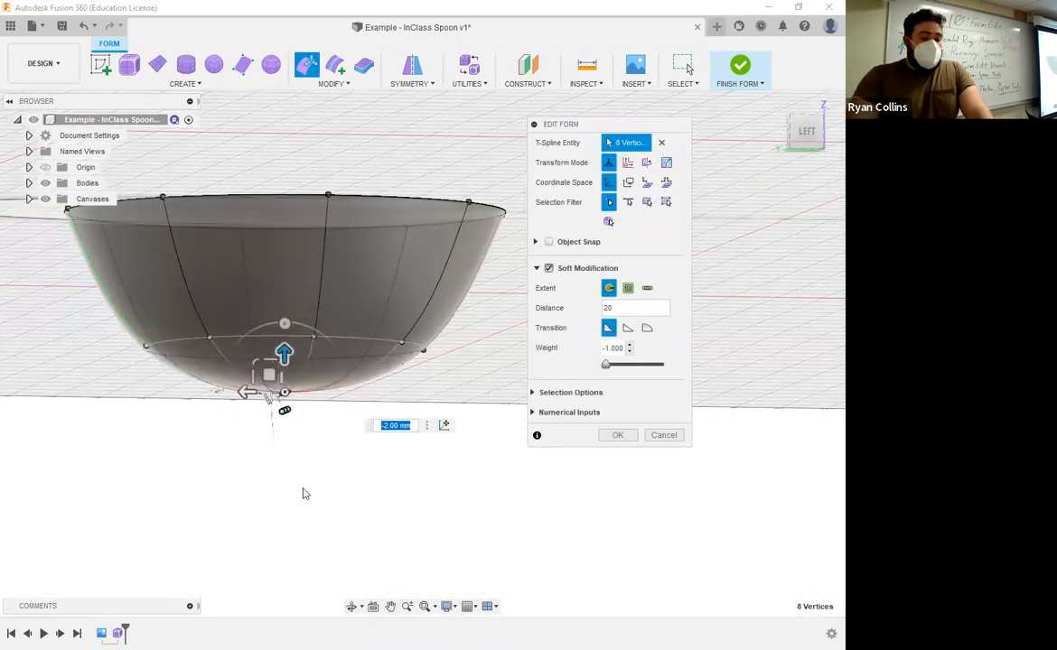
Select the lower ring and bottom vertices from the side and move them up 9 mm to make the bowl shallower.
shift+middle_drag(315, 453, 305, 488)
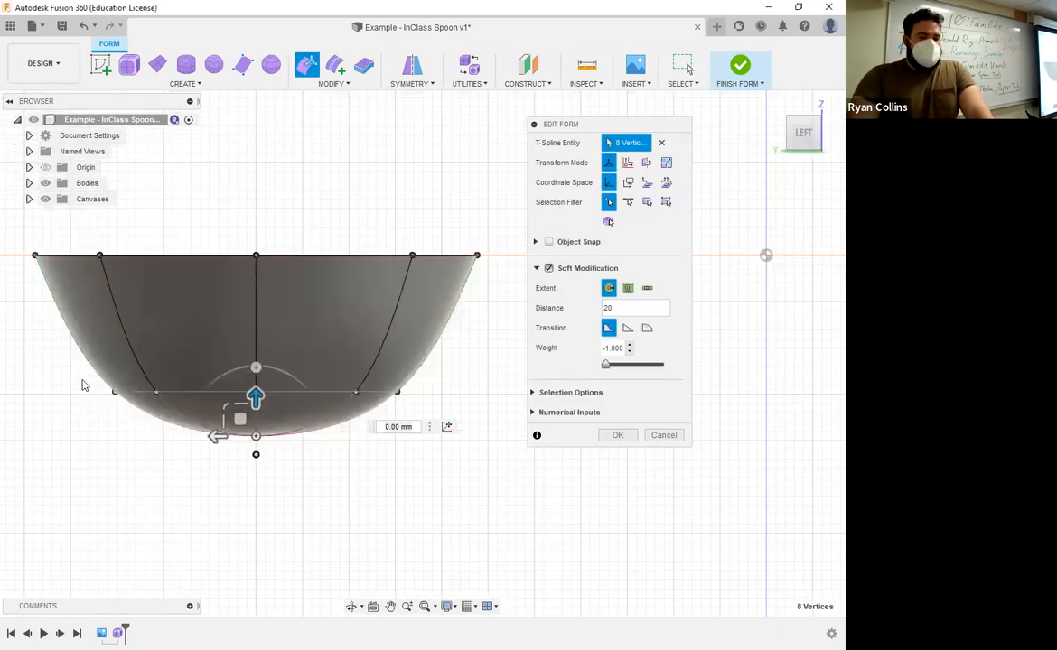
drag(83, 383, 437, 502)
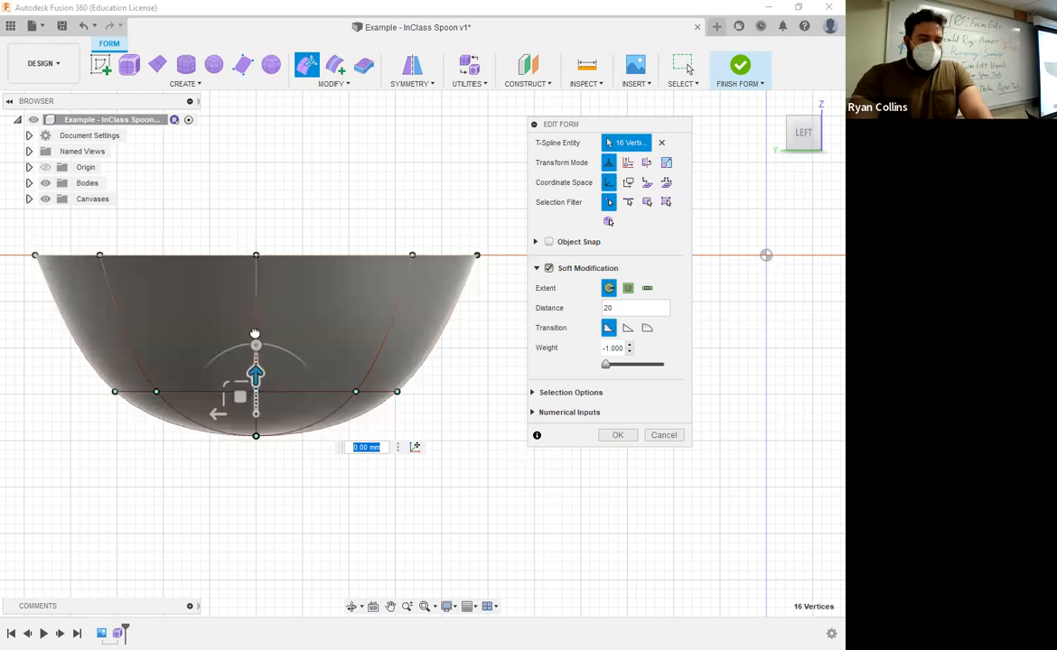
drag(256, 374, 257, 292)
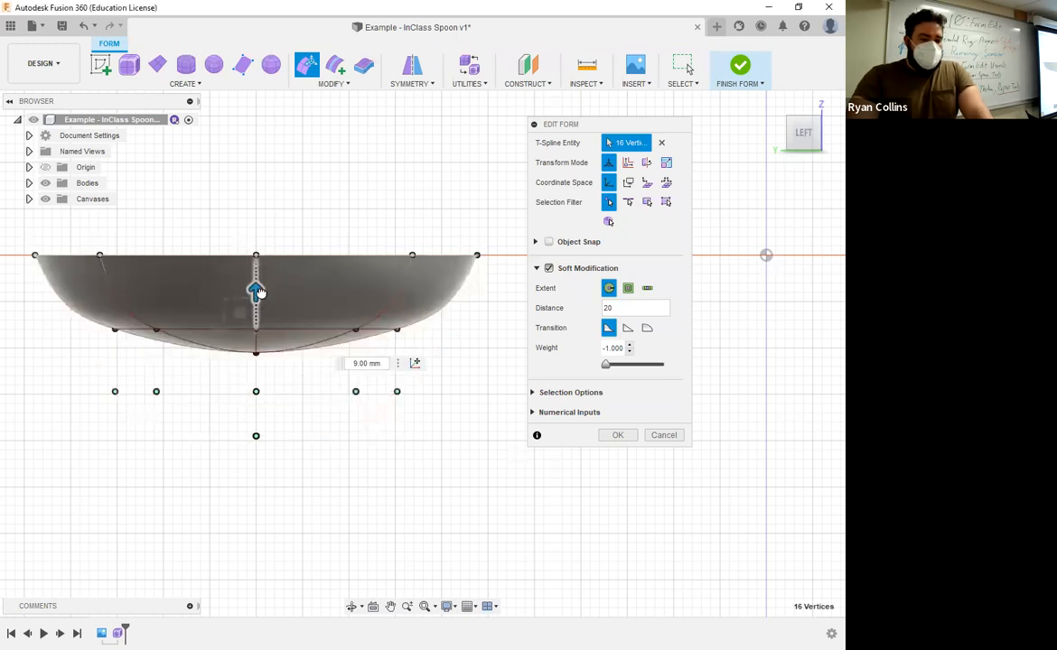
Examine the shallower bowl from the side and above against the spoon canvas, and accept the form edit.
shift+middle_drag(324, 402, 315, 446)
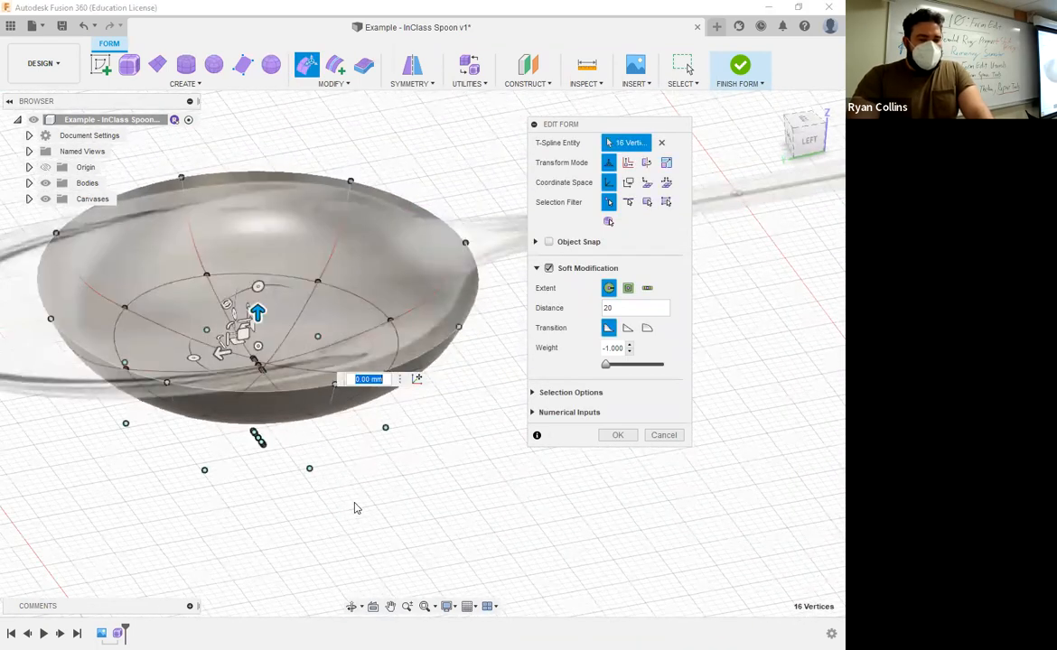
shift+middle_drag(355, 507, 352, 479)
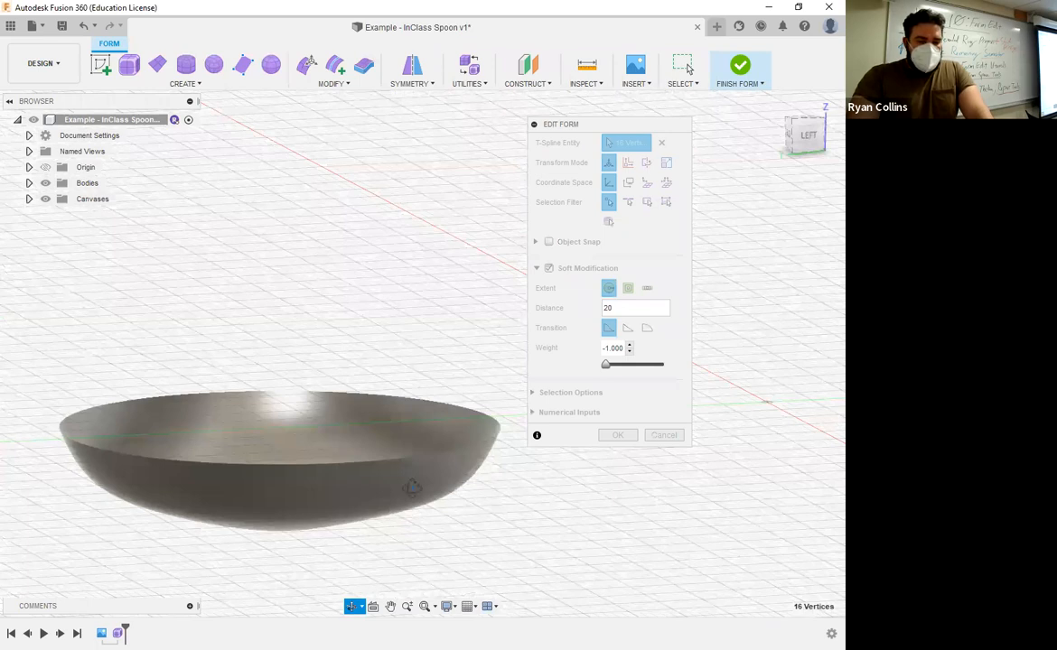
shift+middle_drag(373, 512, 330, 505)
scroll(330, 505, down, 4)
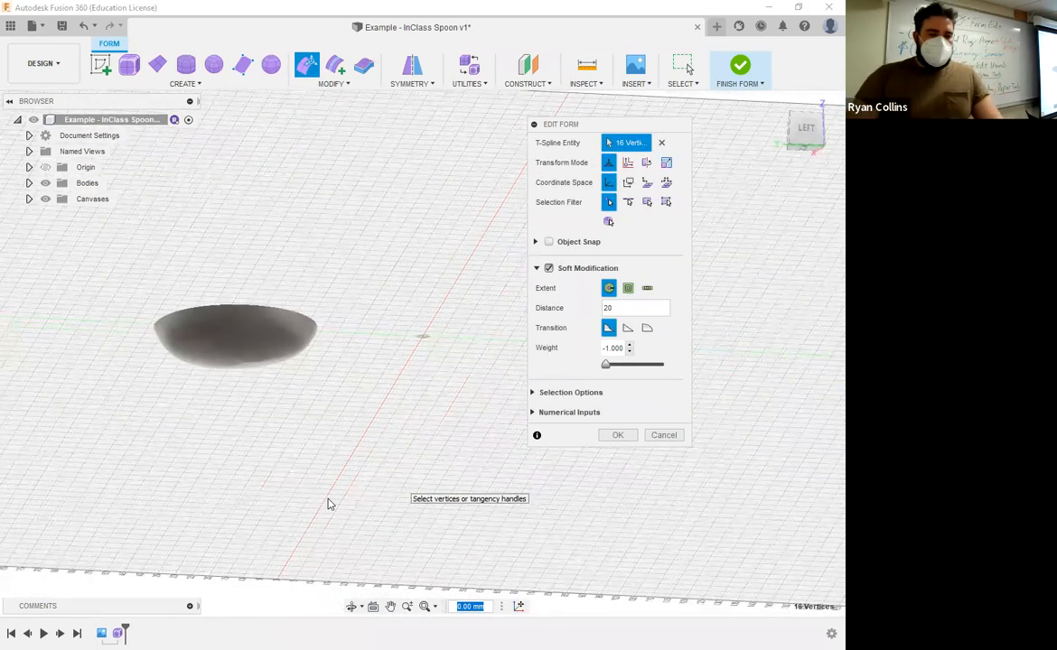
scroll(330, 505, up, 4)
middle_drag(243, 253, 375, 413)
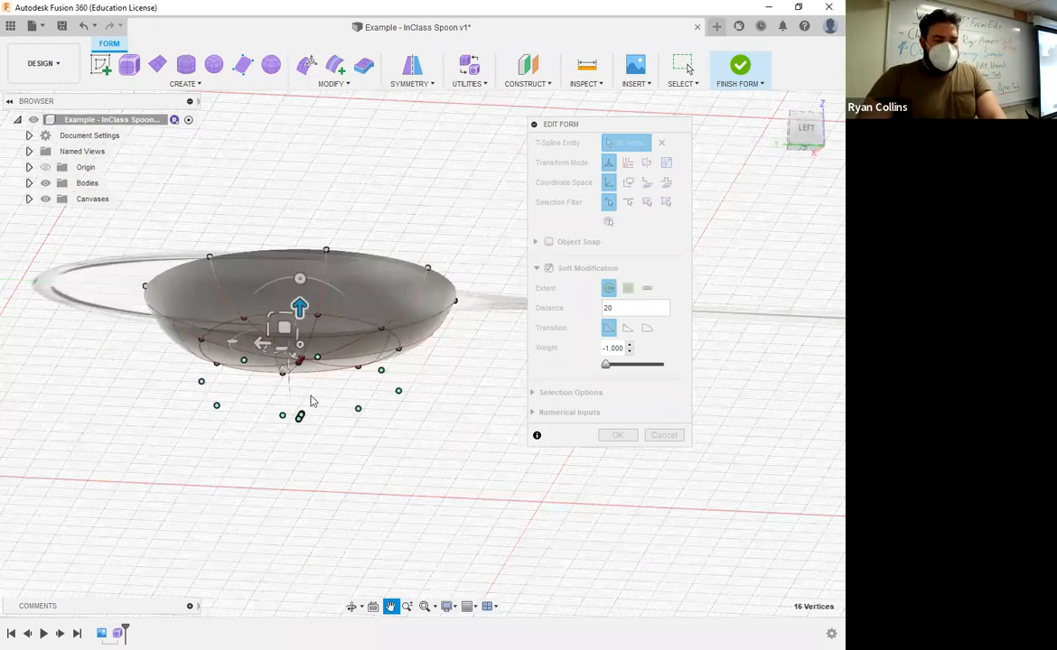
scroll(312, 401, up, 5)
shift+middle_drag(308, 369, 287, 303)
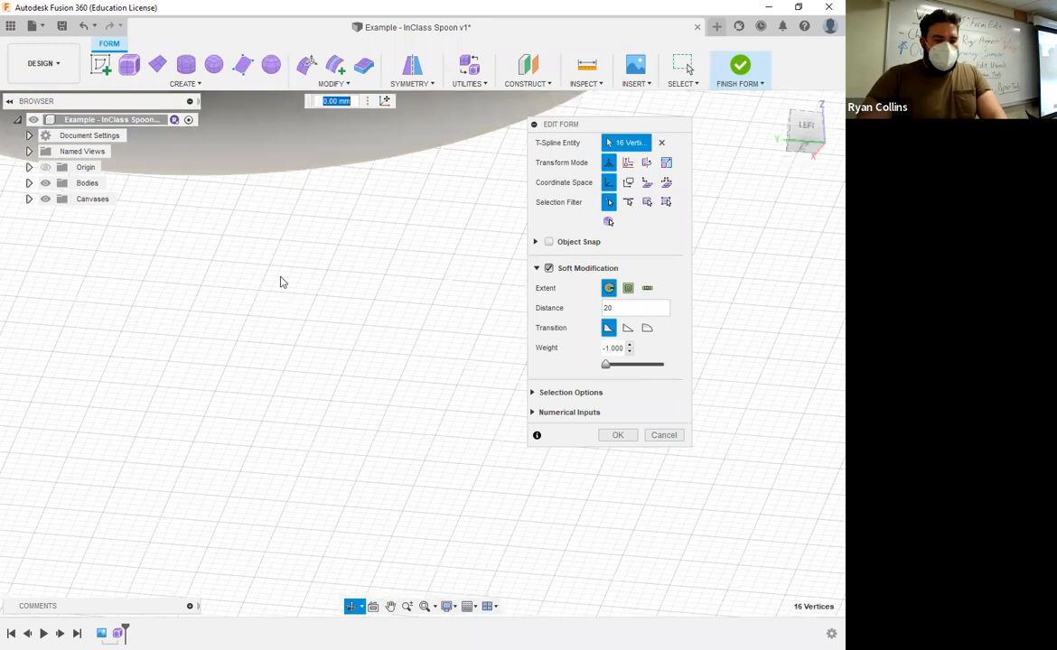
shift+middle_drag(332, 355, 360, 432)
scroll(325, 308, up, 2)
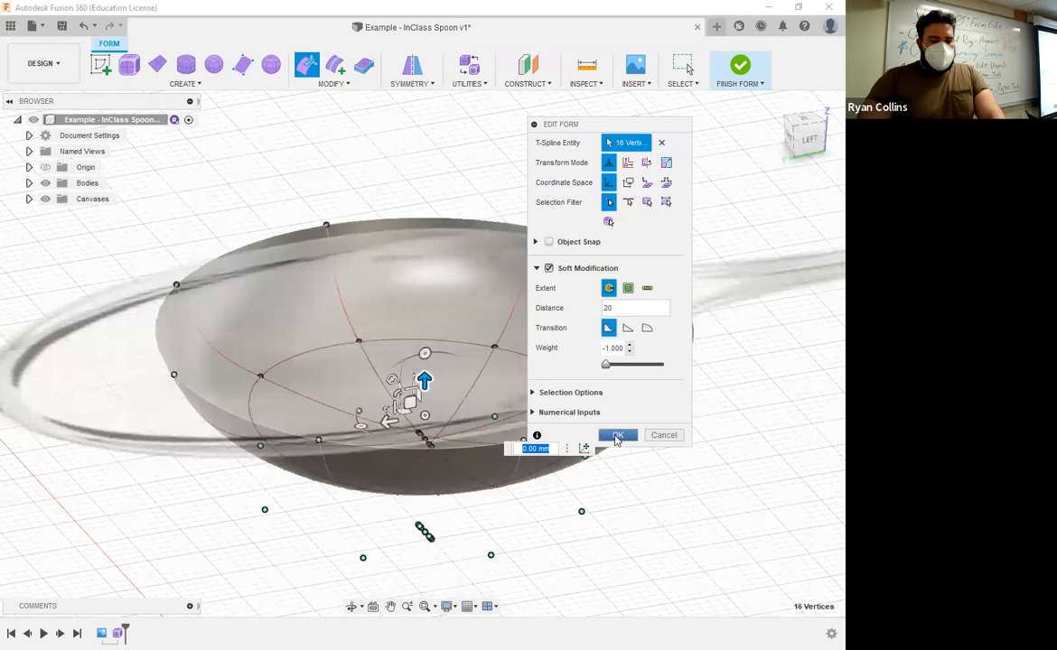
click(617, 440)
middle_drag(486, 443, 342, 411)
shift+middle_drag(445, 432, 444, 476)
scroll(442, 433, down, 4)
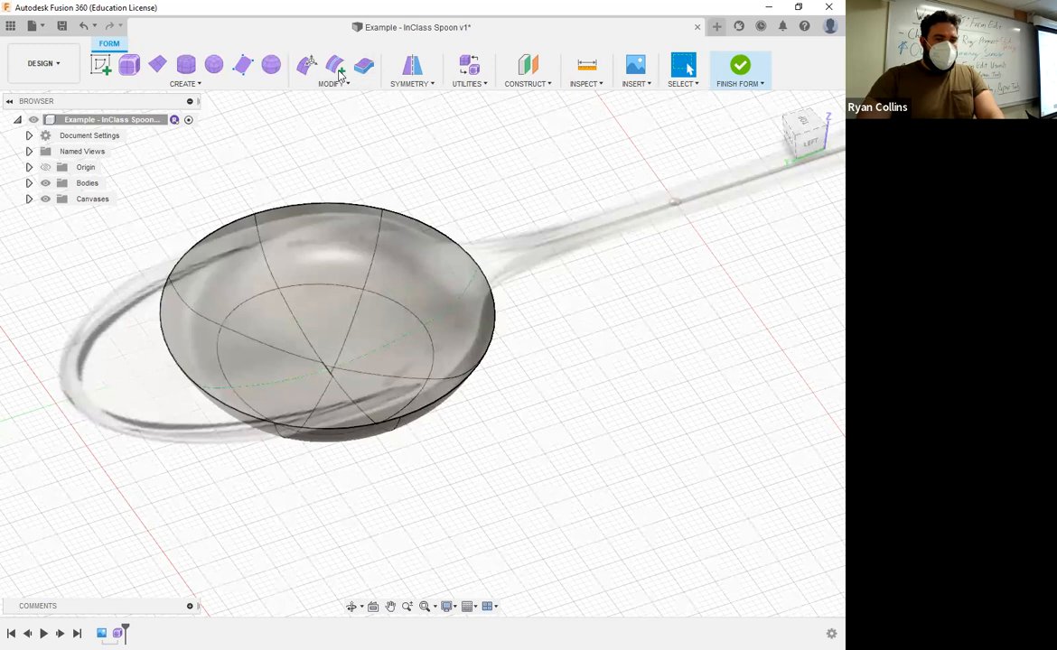
Try pulling the rim's tip vertex 22 mm and a further 3 mm outward along Y without Soft Modification, undo the pulls, and exit Edit Form.
click(307, 67)
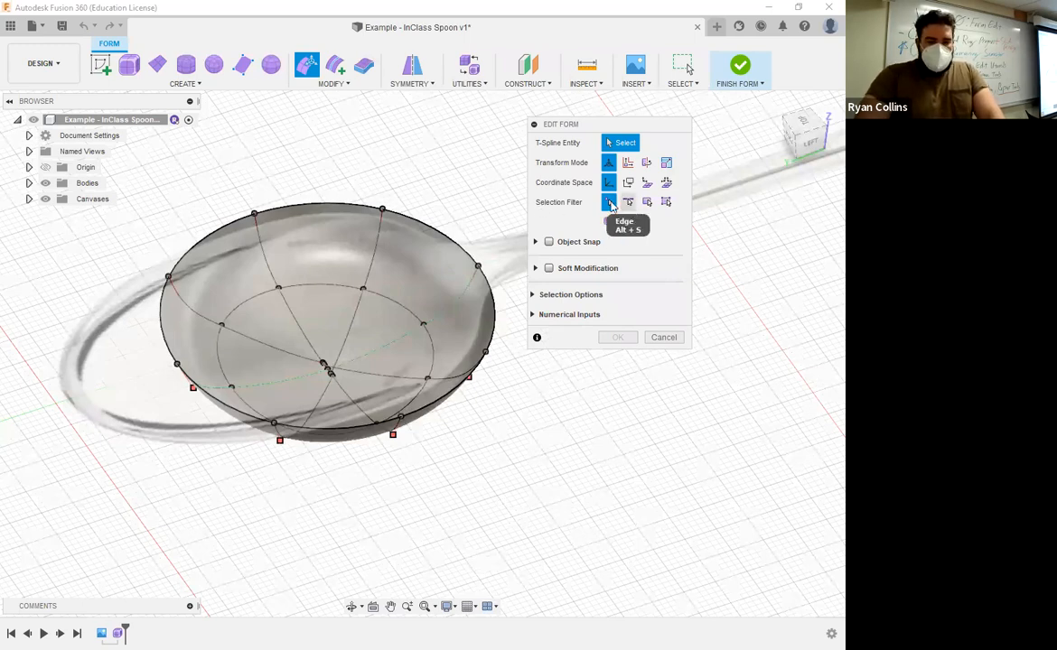
click(177, 366)
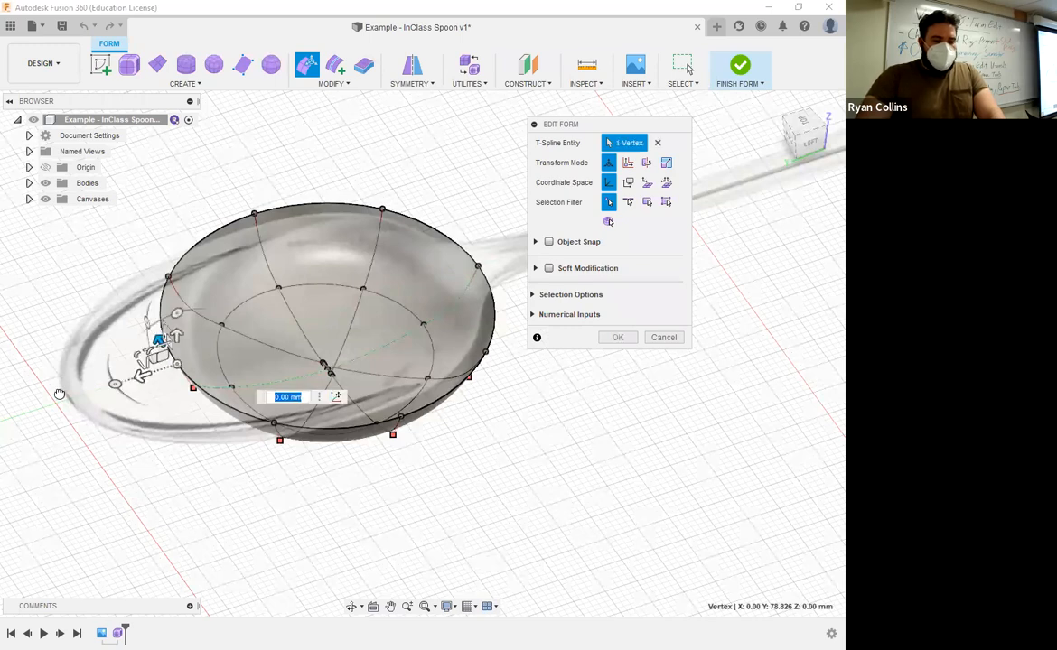
text(22)
key(Return)
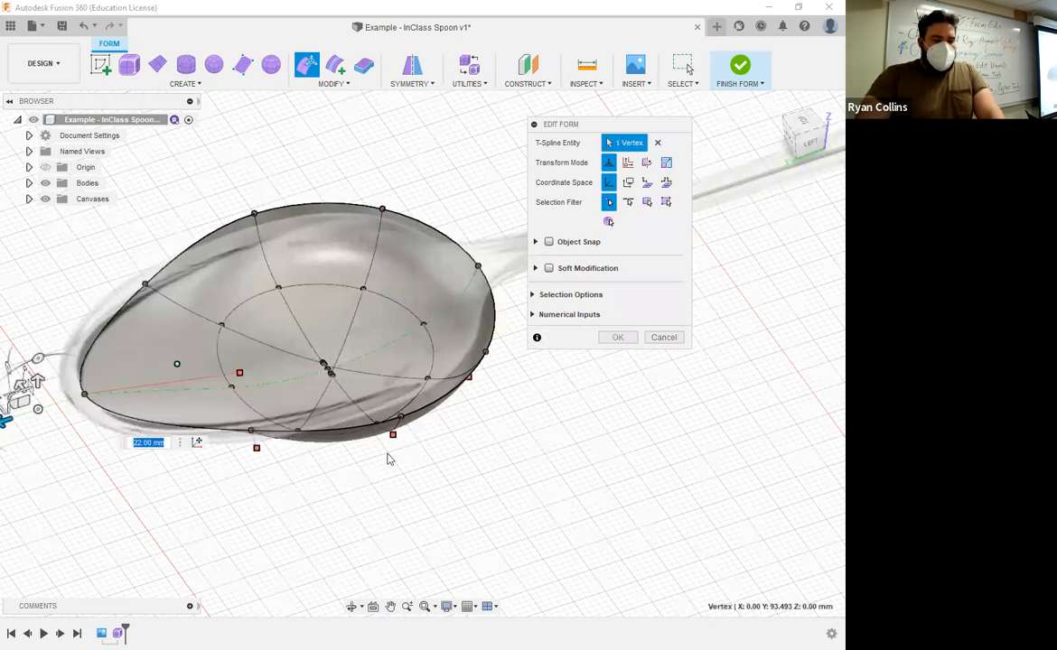
middle_drag(184, 408, 300, 361)
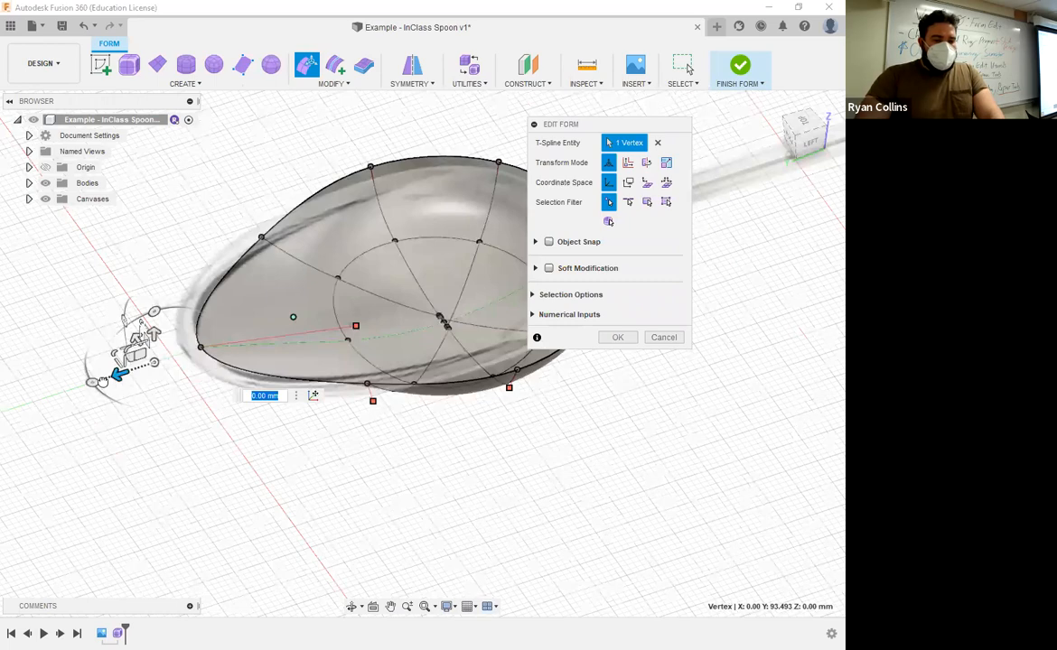
drag(119, 378, 100, 379)
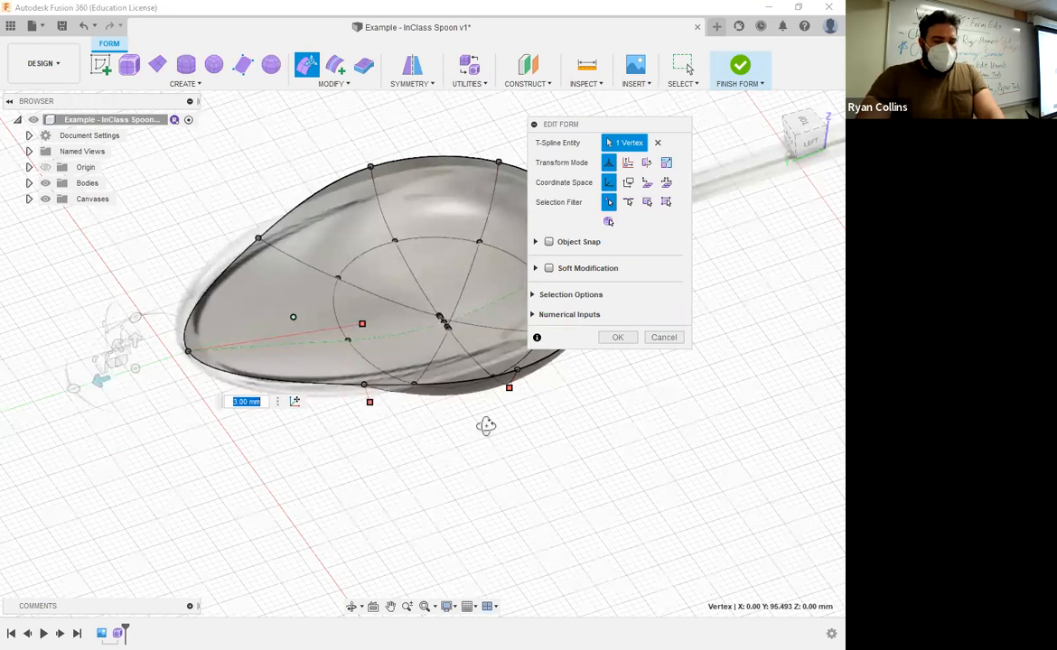
shift+middle_drag(481, 416, 464, 401)
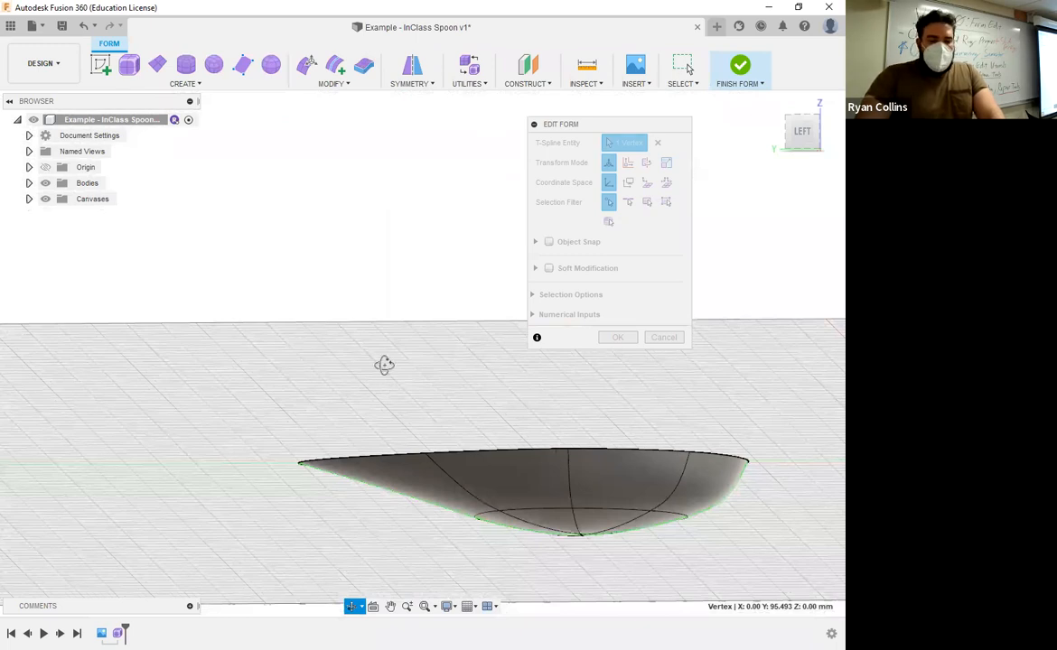
shift+middle_drag(384, 365, 392, 440)
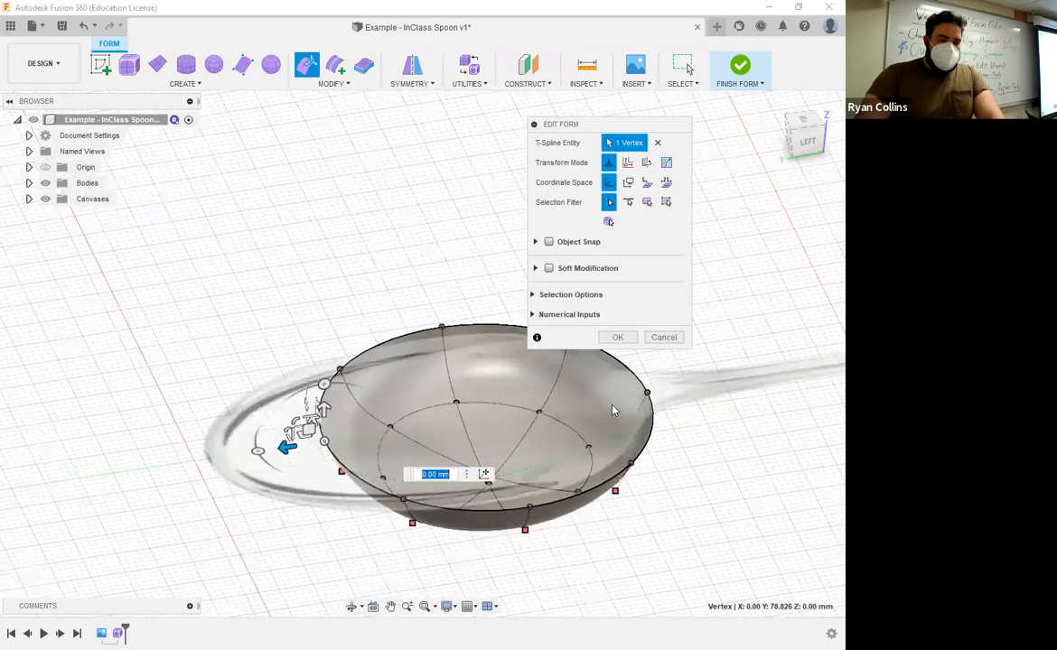
key(Escape)
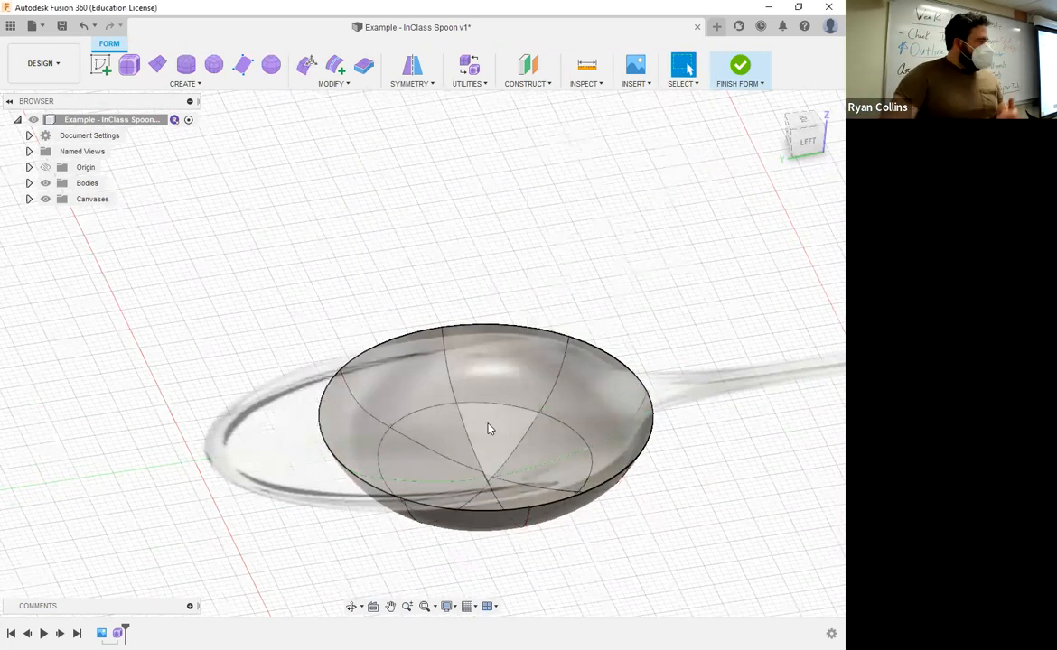
Insert a single-sided edge loop below the bowl's rim in Simple mode at location 0.332, and check its profile from the left view.
middle_drag(438, 237, 306, 233)
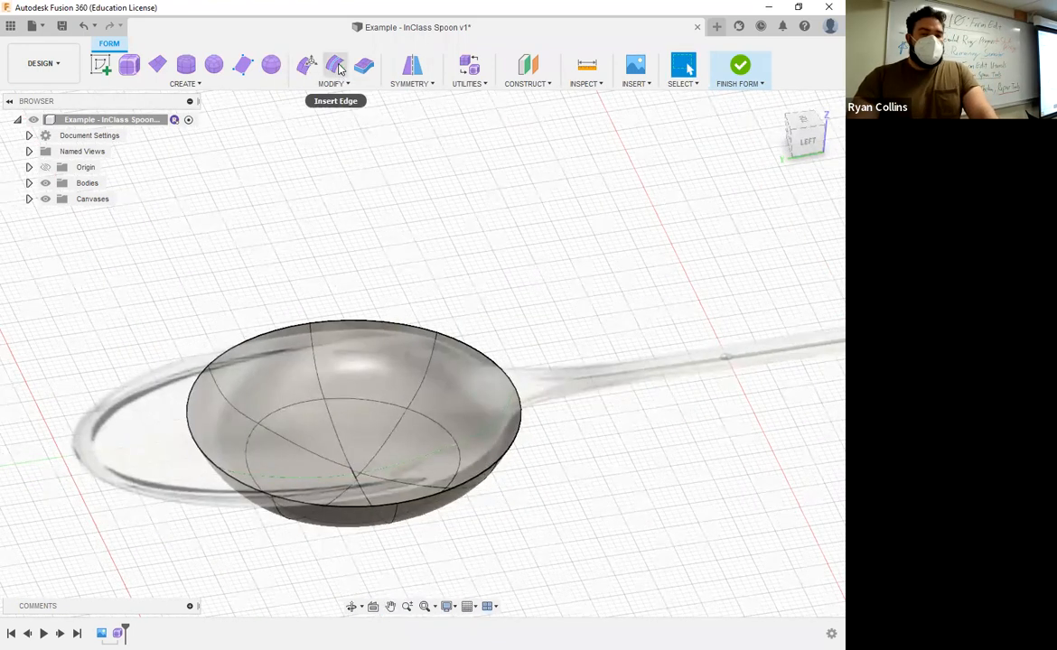
click(335, 65)
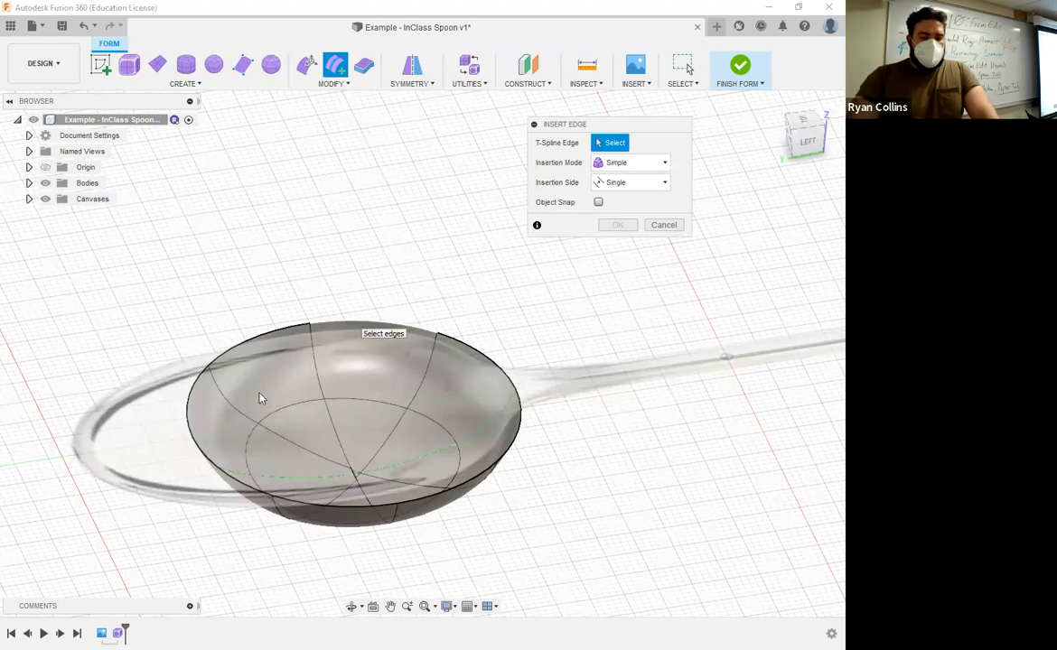
double_click(280, 328)
shift+middle_drag(366, 416, 365, 359)
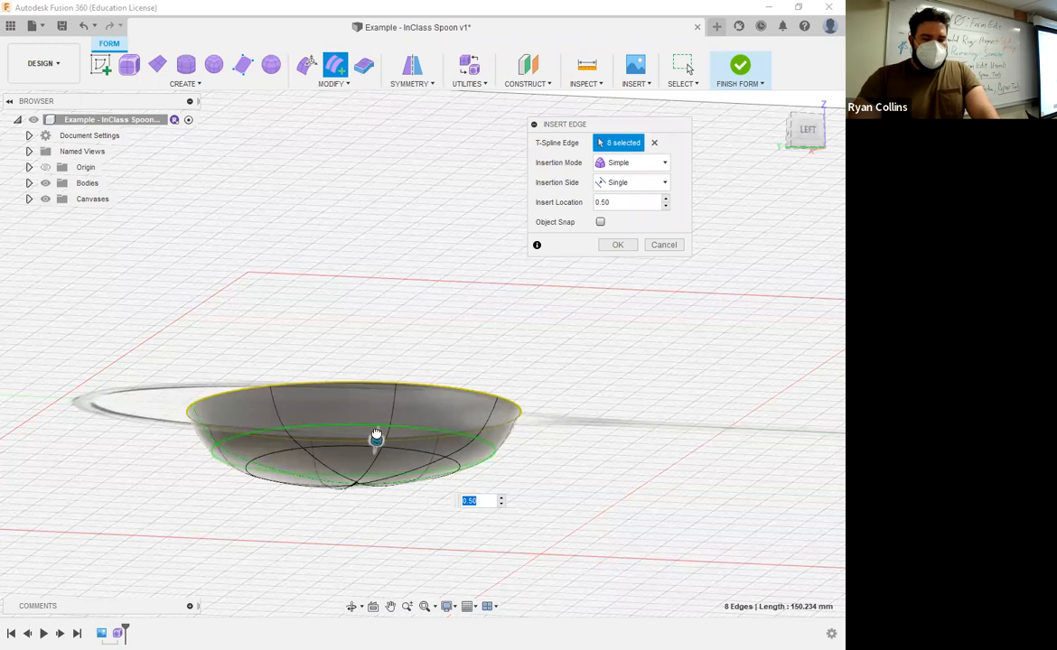
drag(377, 439, 380, 424)
shift+middle_drag(543, 425, 540, 432)
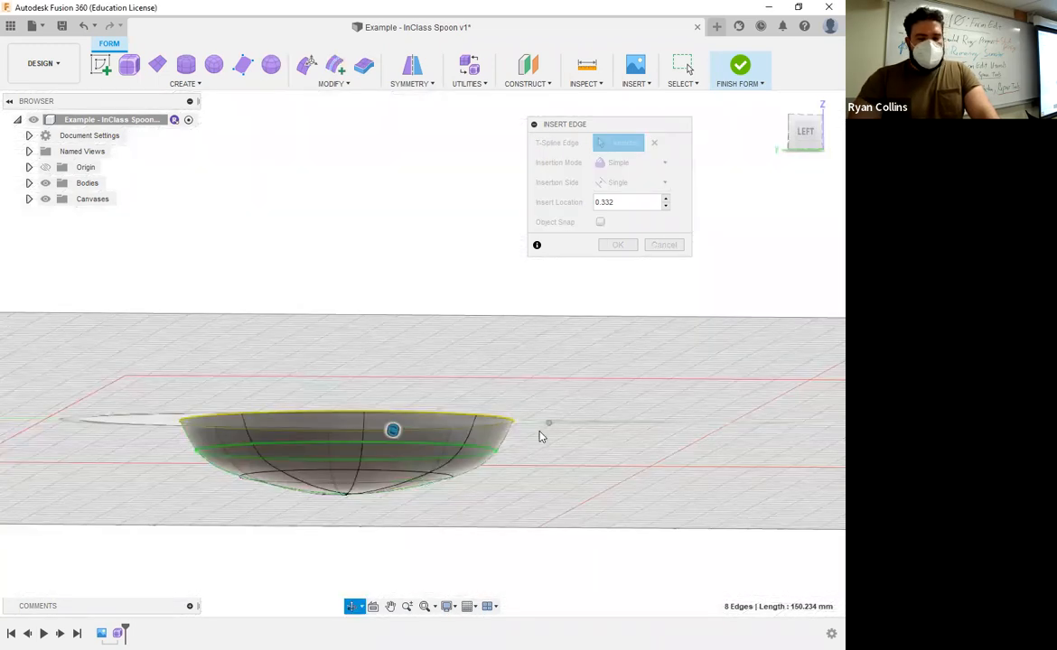
click(618, 250)
shift+middle_drag(250, 415, 398, 367)
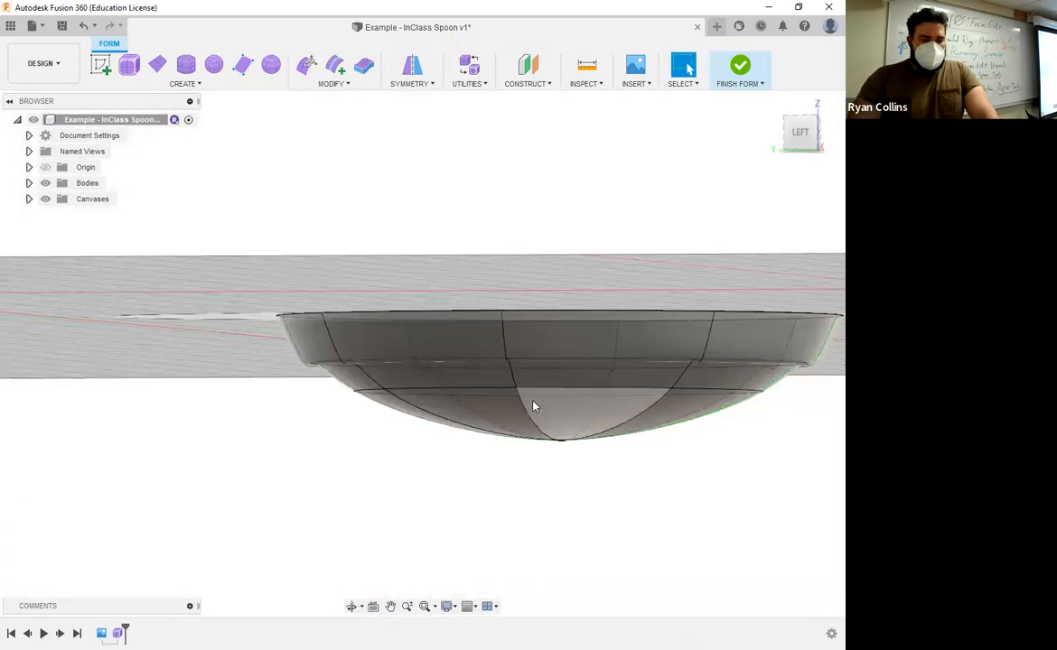
middle_drag(344, 410, 288, 417)
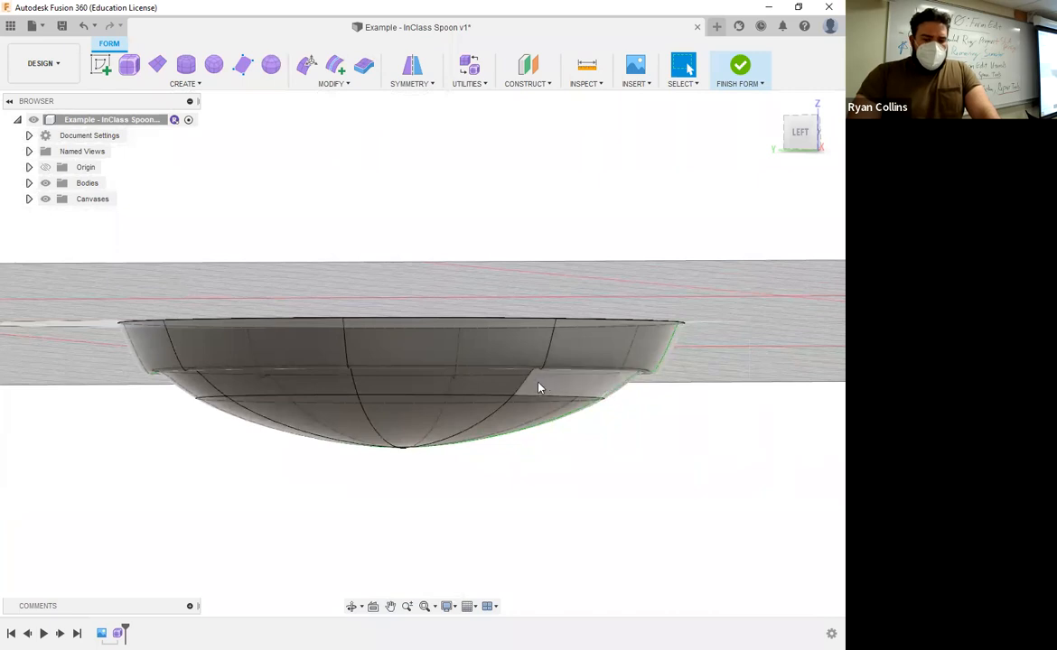
click(802, 136)
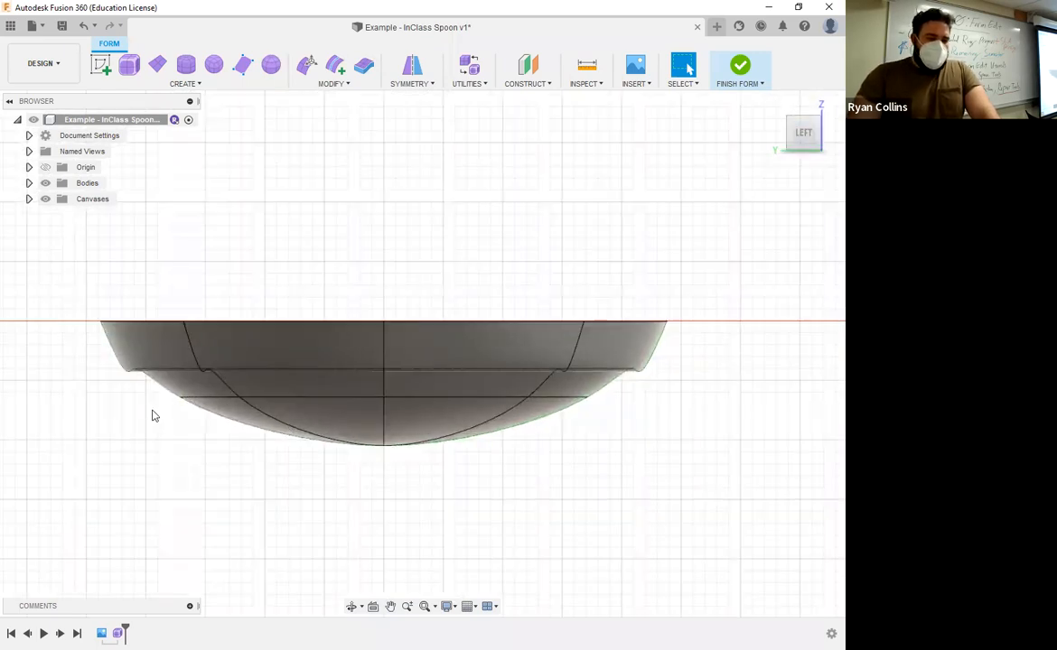
Try smoothing the inserted loop by selecting its eight tangency handles from the left view and moving them up 2 mm.
click(306, 62)
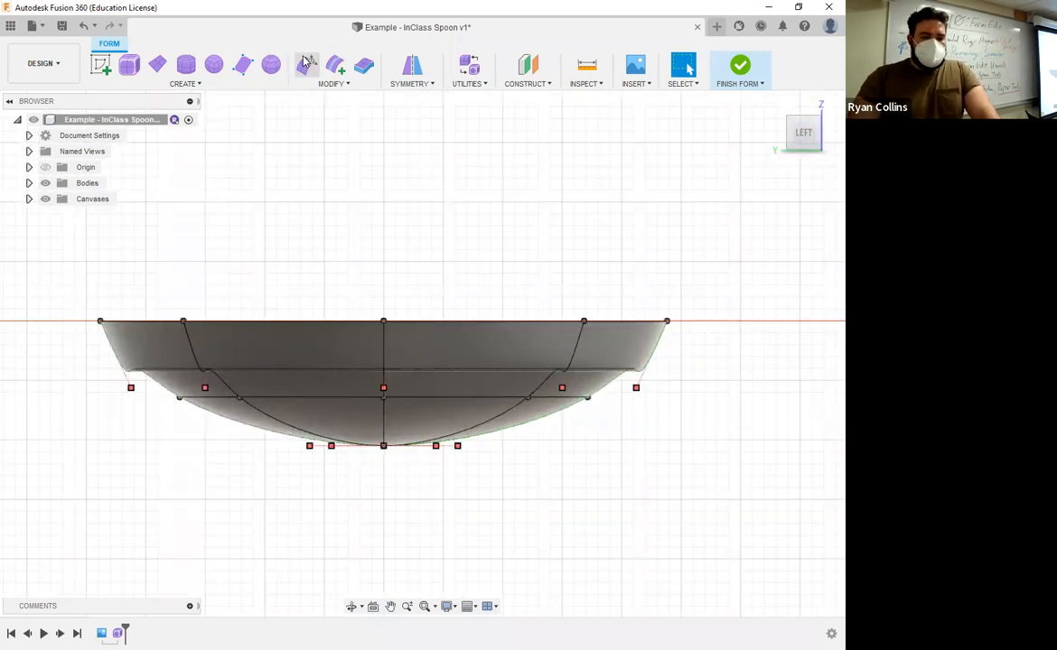
drag(79, 390, 587, 494)
drag(338, 412, 337, 418)
drag(55, 388, 596, 504)
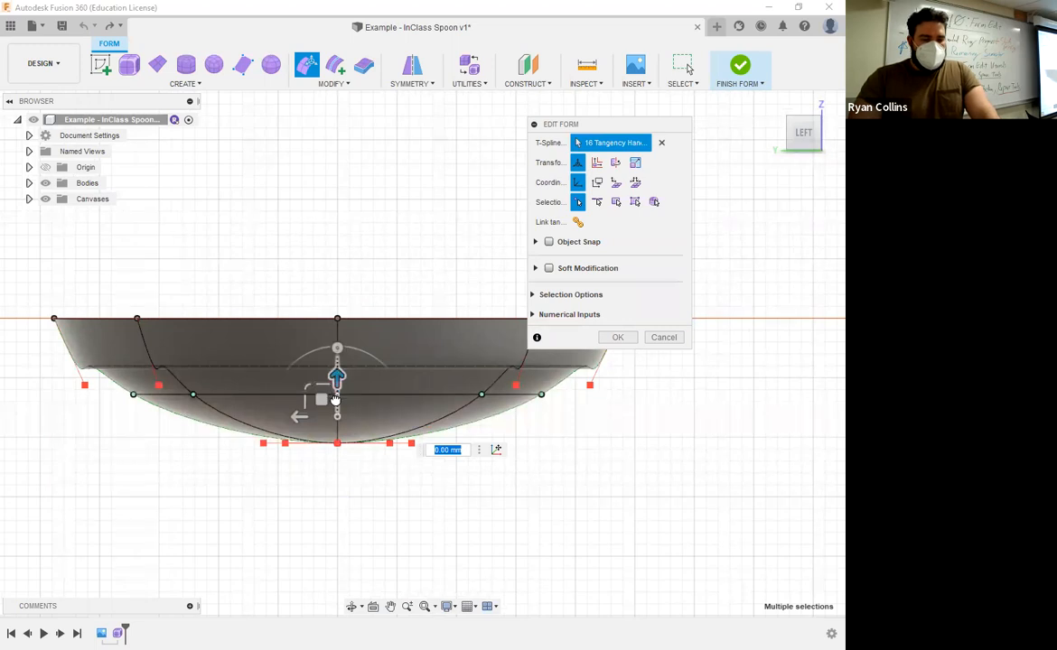
drag(334, 399, 335, 400)
shift+middle_drag(184, 439, 171, 424)
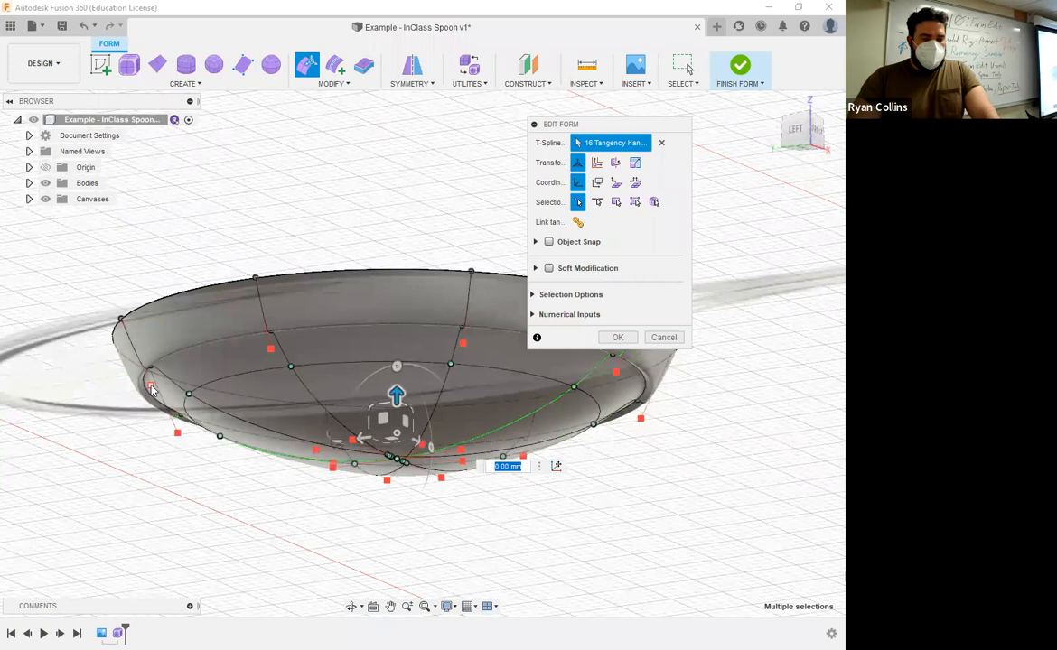
click(799, 132)
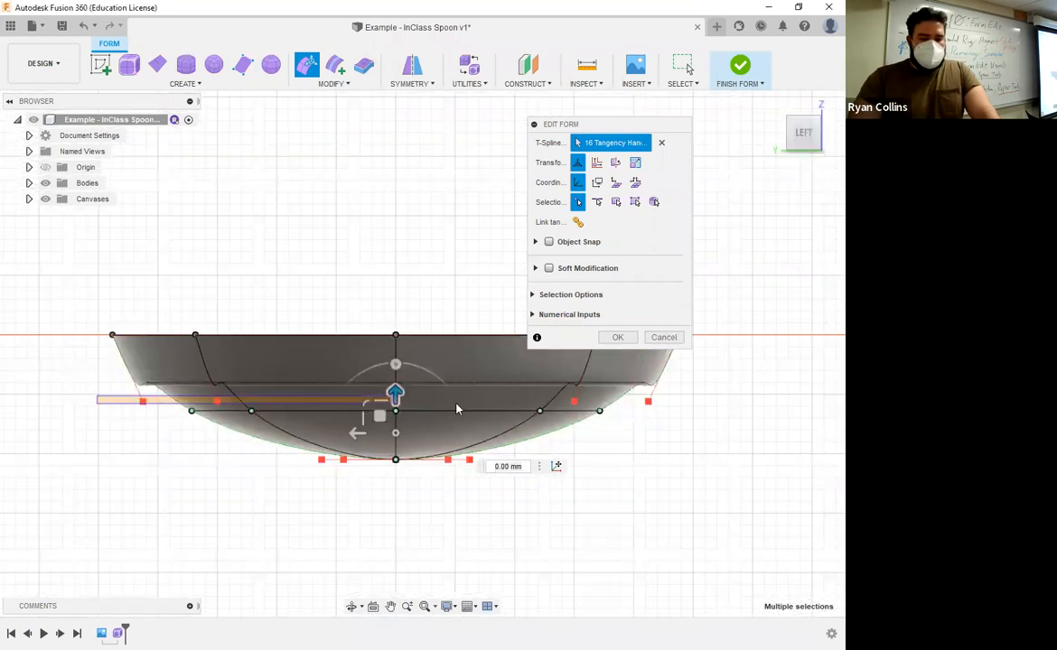
drag(97, 396, 681, 411)
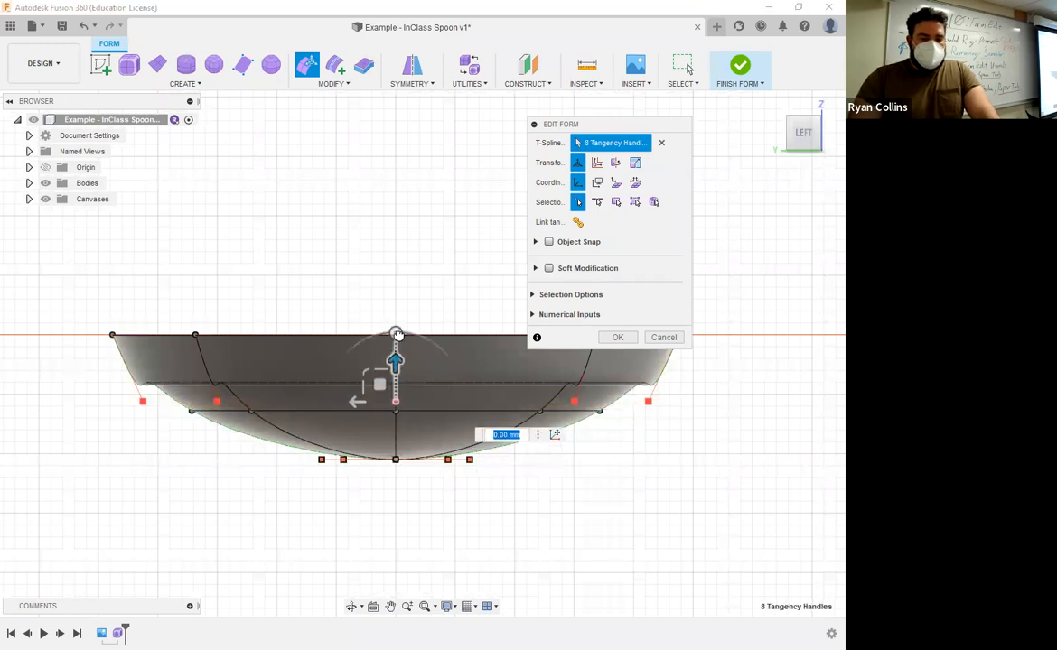
drag(395, 361, 397, 333)
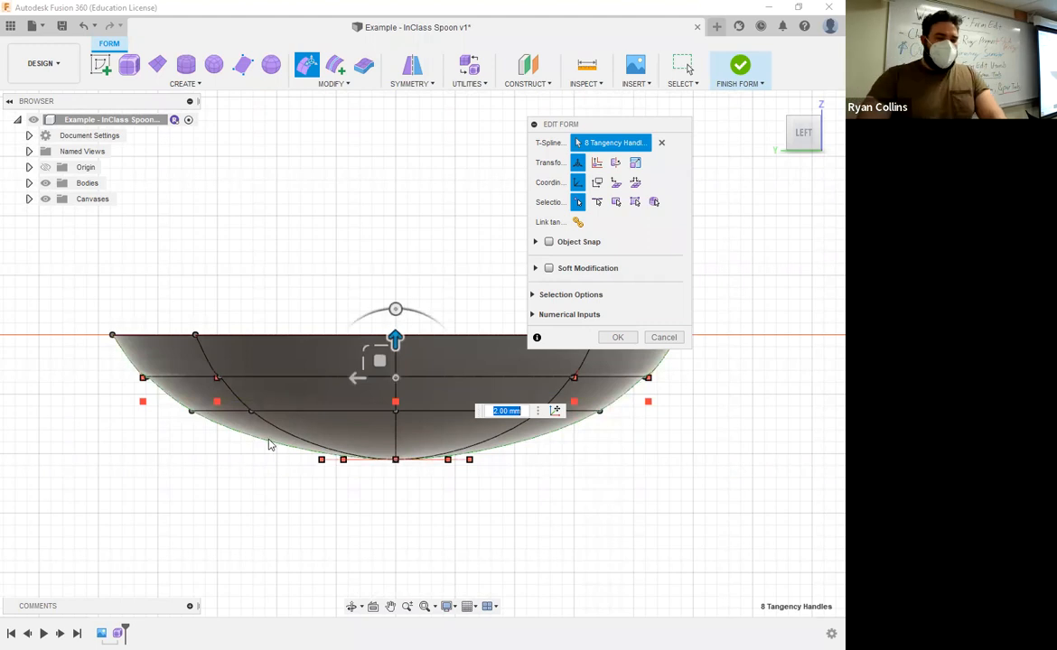
Try raising the same eight tangency handles another 1 mm, checking the bowl's inside from above.
shift+middle_drag(267, 394, 282, 435)
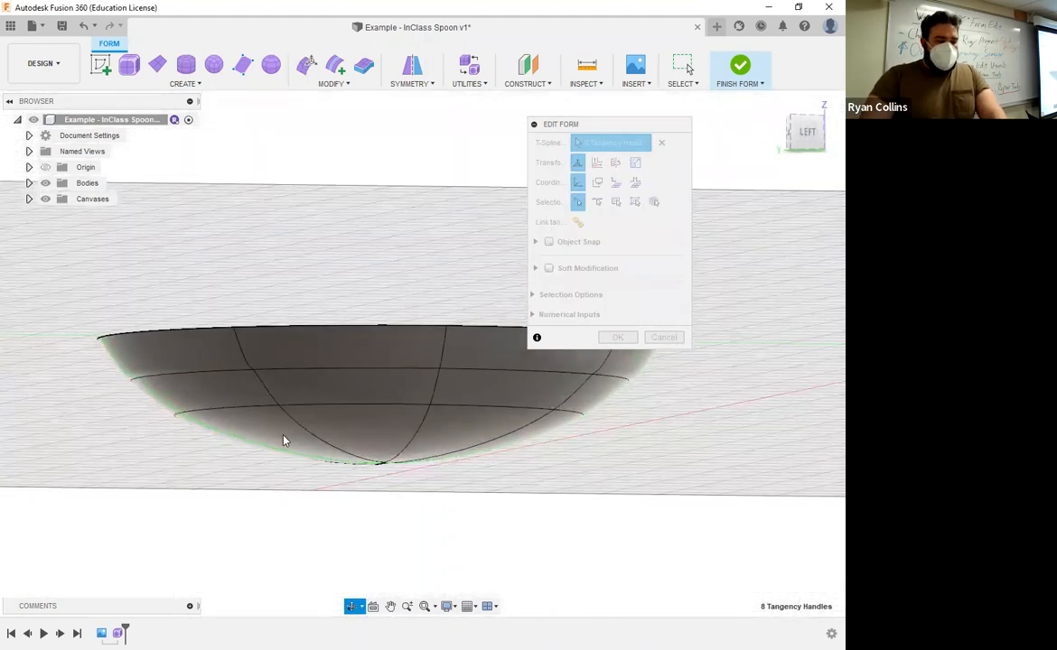
click(810, 134)
drag(387, 345, 384, 332)
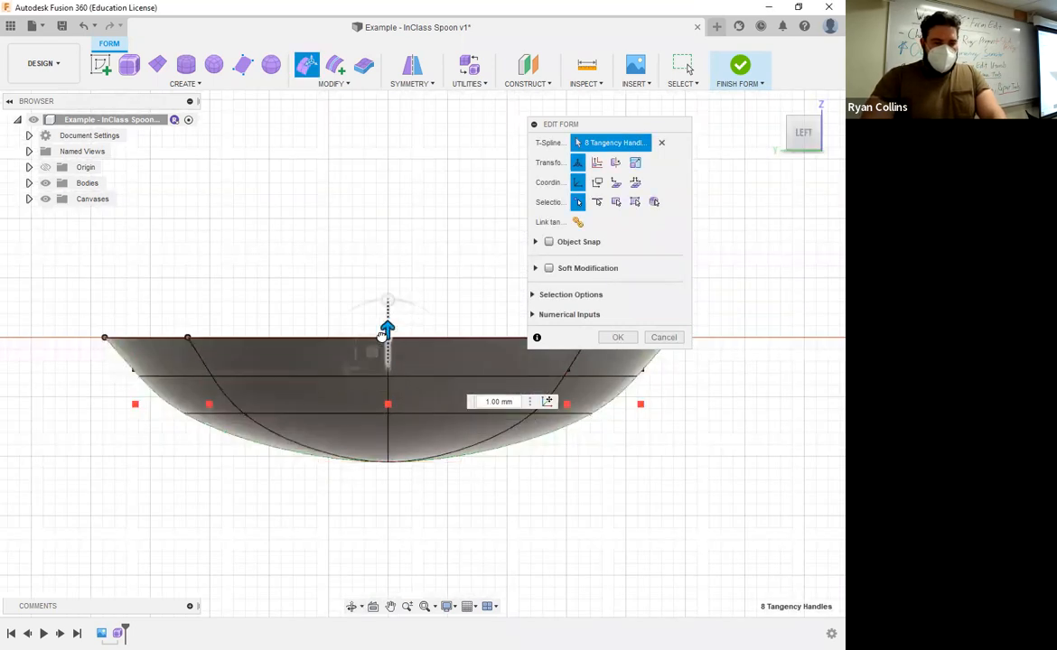
shift+middle_drag(262, 410, 260, 516)
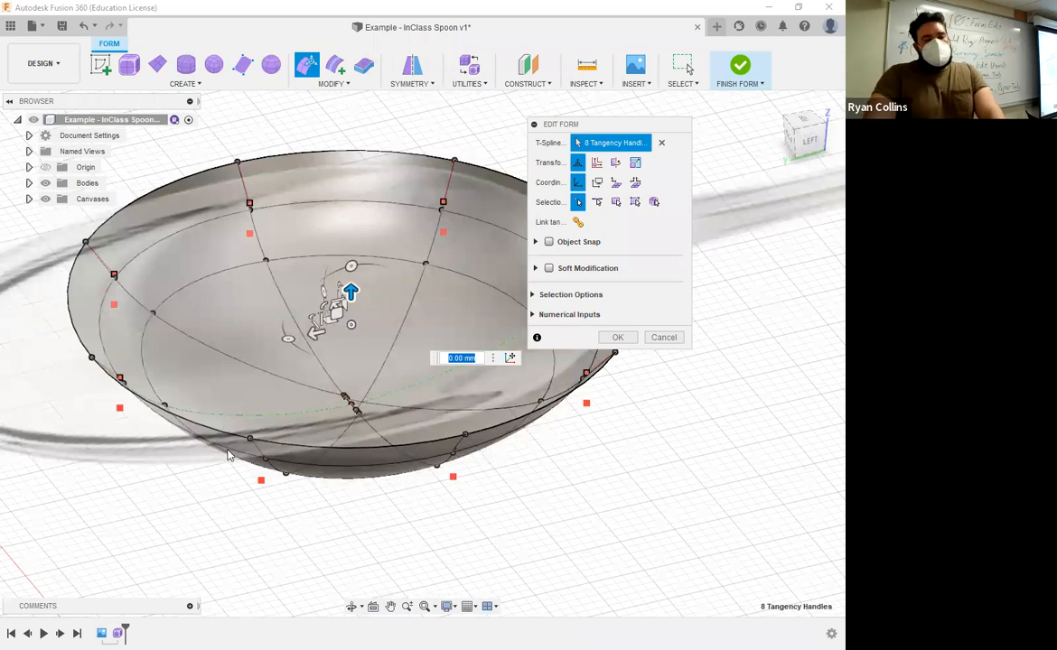
Undo the tangency handle moves and the inserted edge loop, and leave Edit Form.
key(ctrl+z)
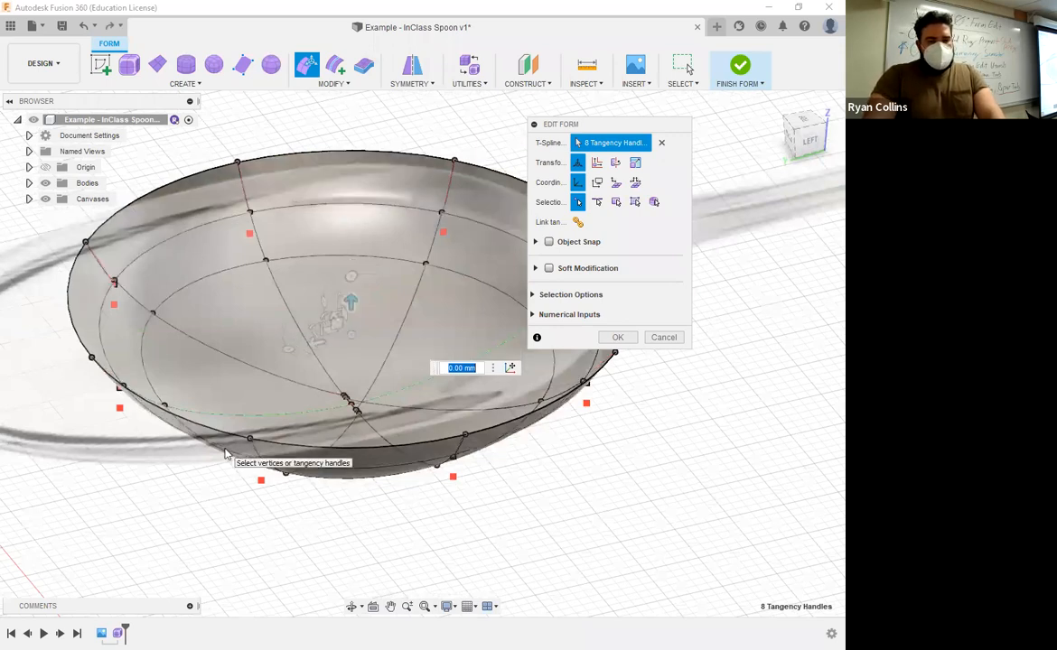
key(ctrl+z)
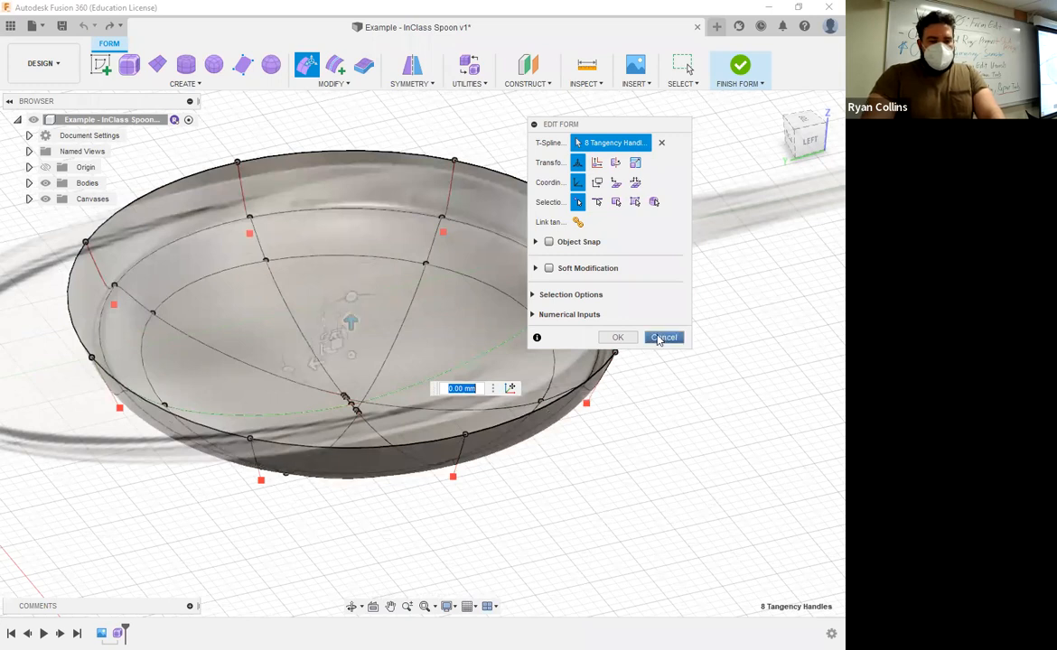
key(Escape)
With Soft Modification on, stretch the tip's rim vertex and the vertex below it outward to the tip of the spoon canvas.
shift+middle_drag(468, 503, 352, 327)
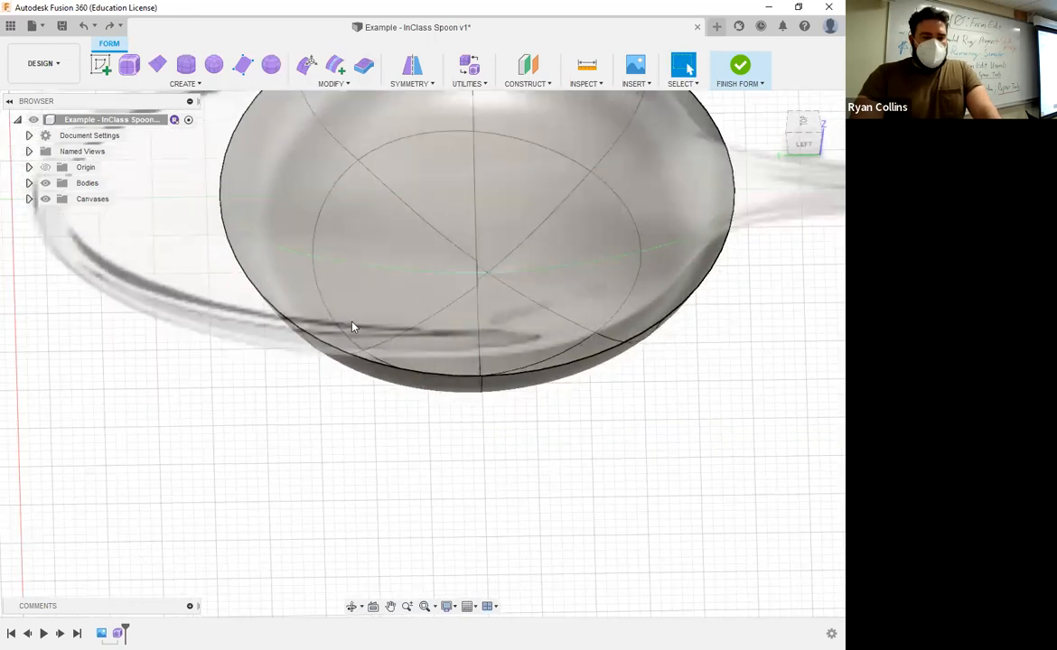
scroll(422, 137, down, 2)
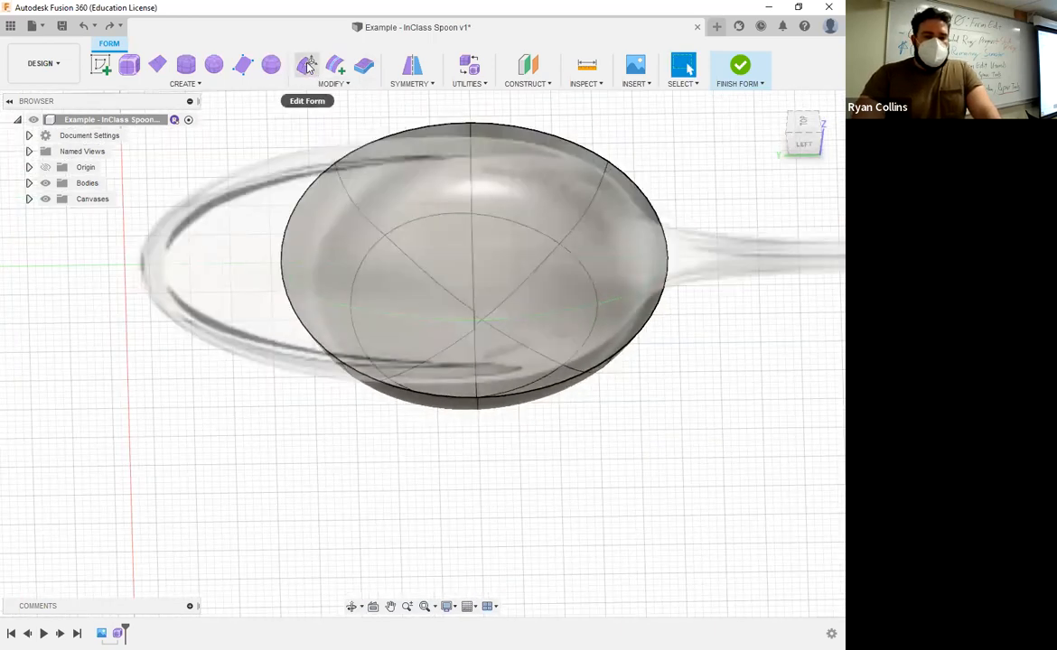
click(308, 68)
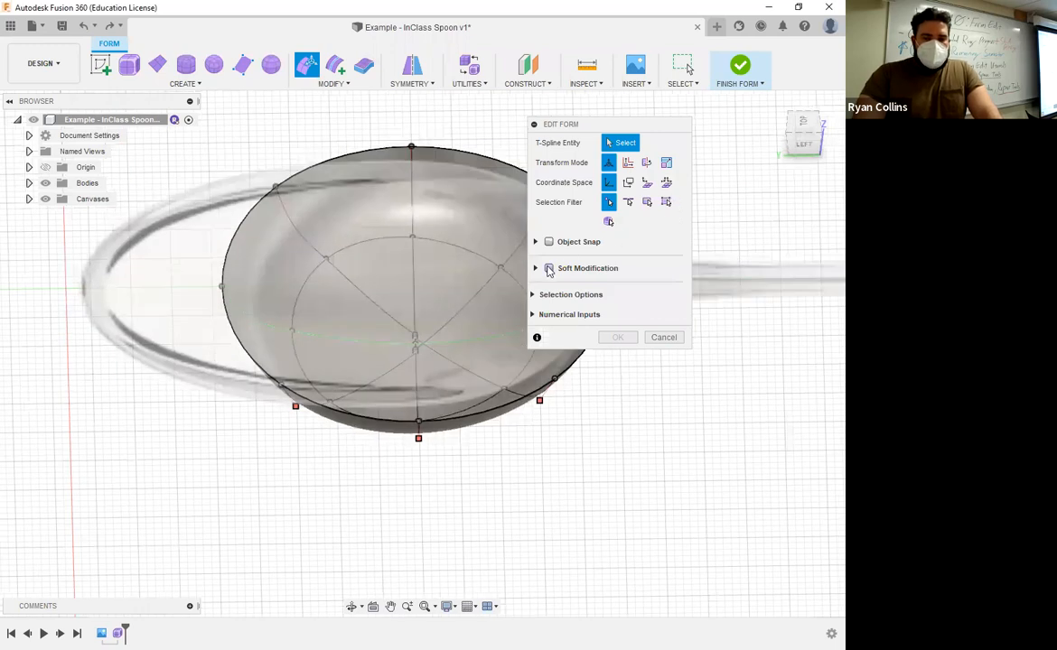
click(549, 269)
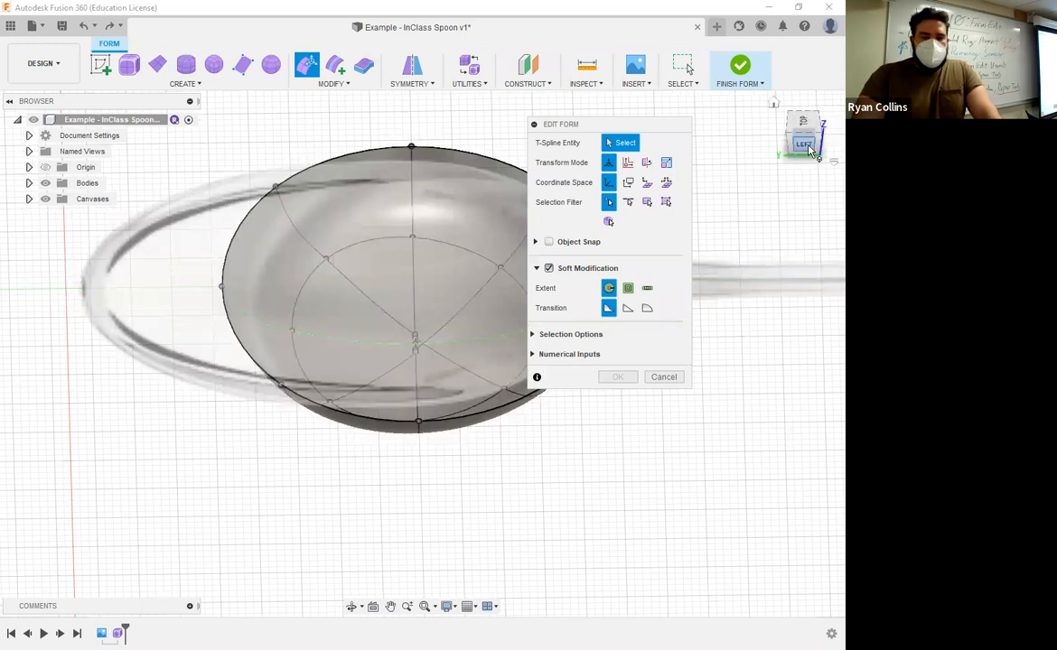
click(222, 296)
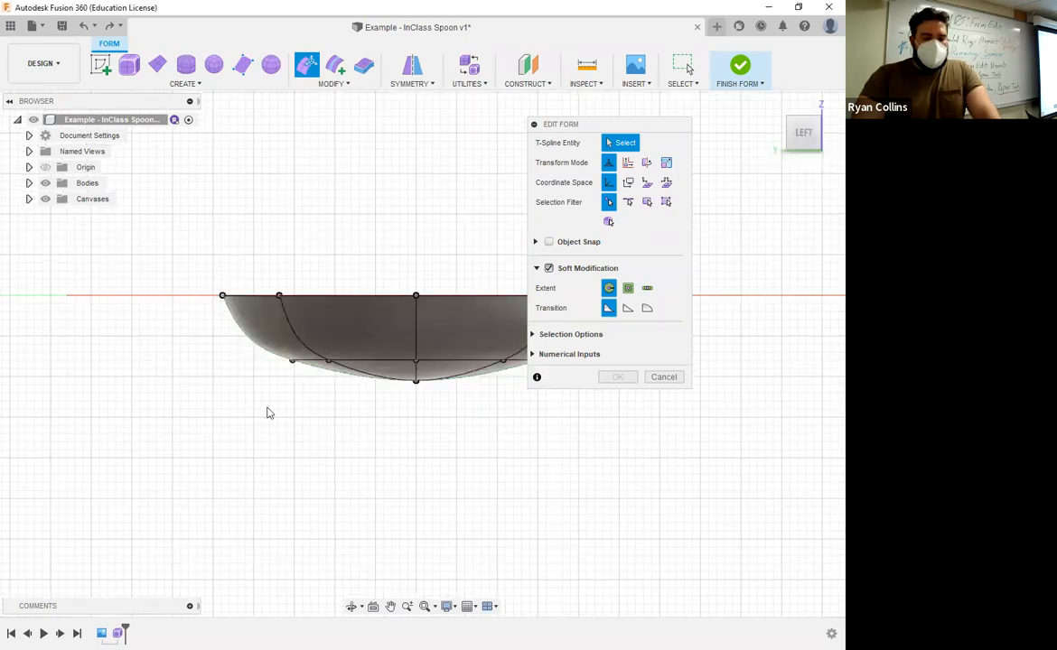
shift+click(292, 361)
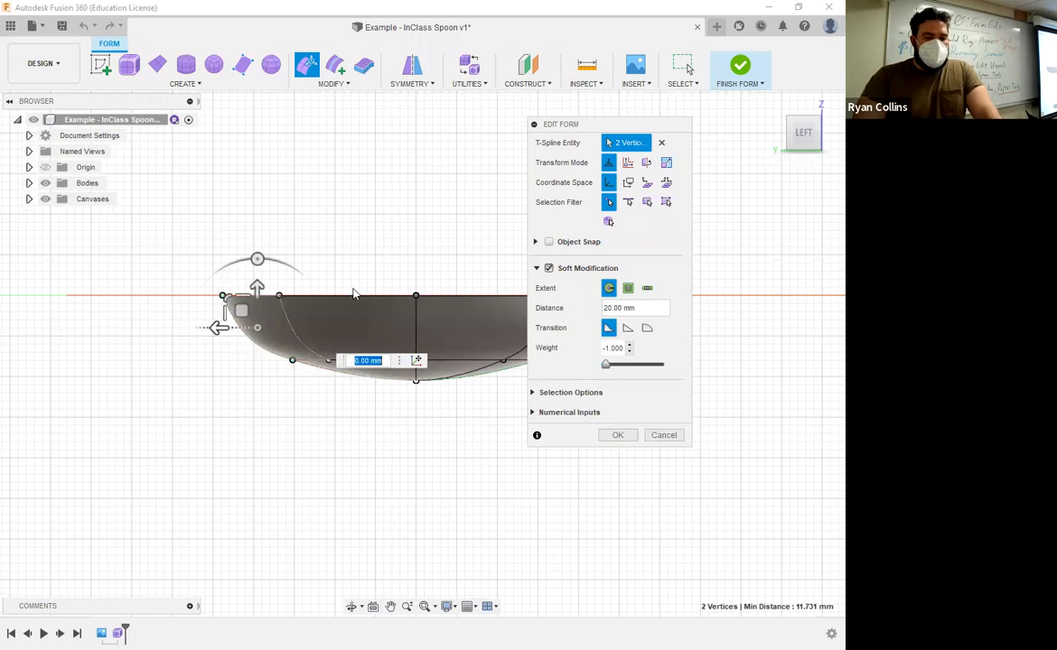
shift+middle_drag(353, 291, 340, 437)
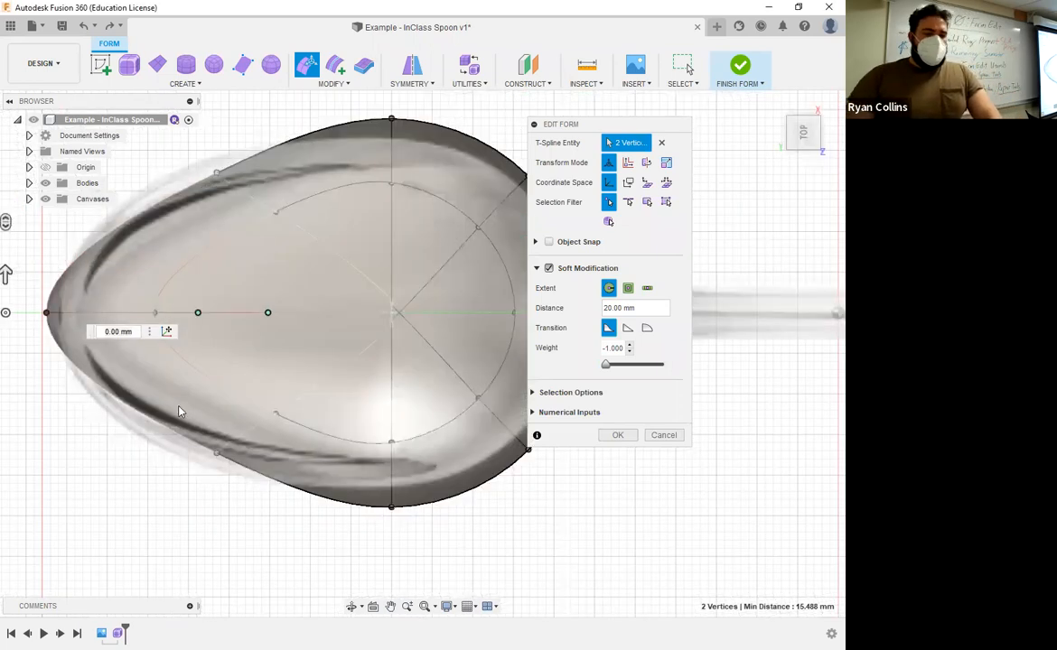
Move the tip-side shoulder's rim and inner vertices 3 mm outward, and pull the mid-bowl side vertices inward to follow the canvas outline.
middle_drag(261, 517, 233, 498)
middle_drag(198, 451, 198, 451)
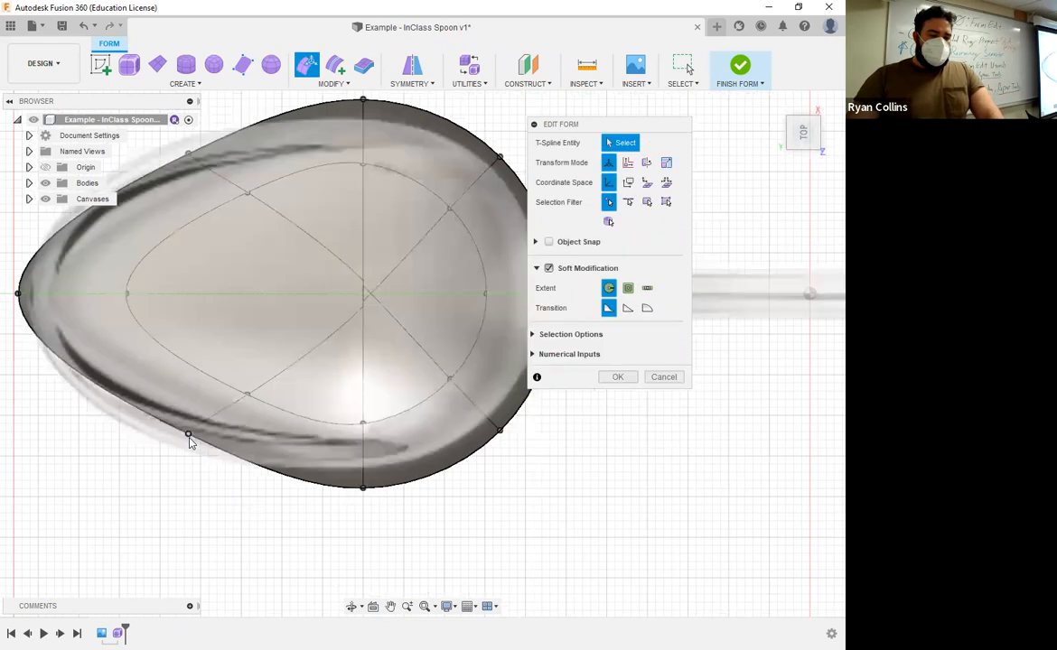
click(217, 377)
drag(211, 395, 218, 398)
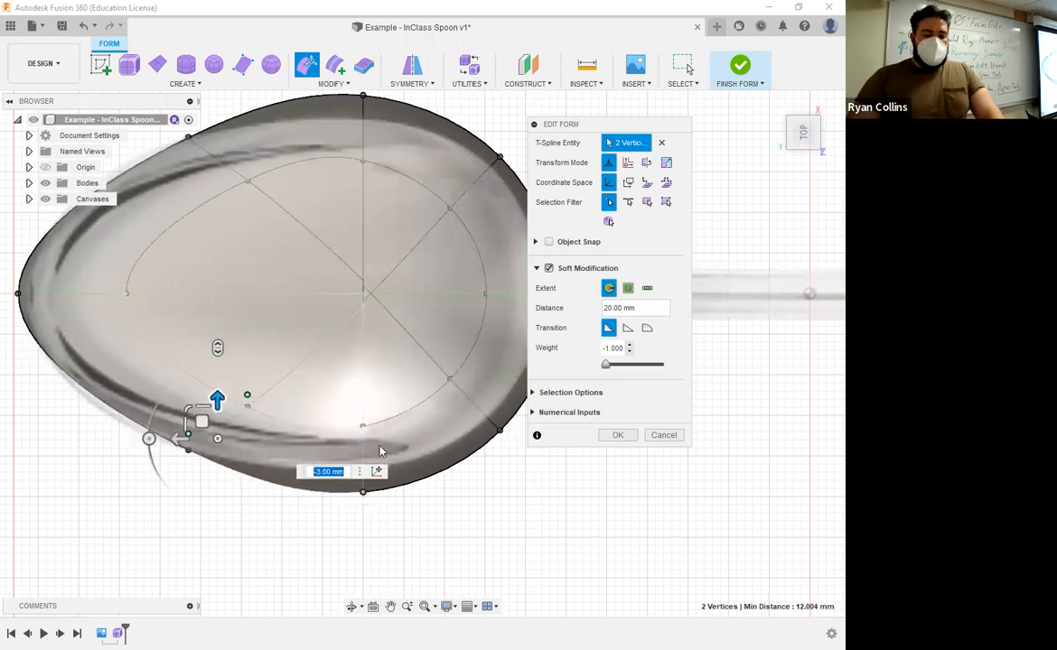
click(380, 446)
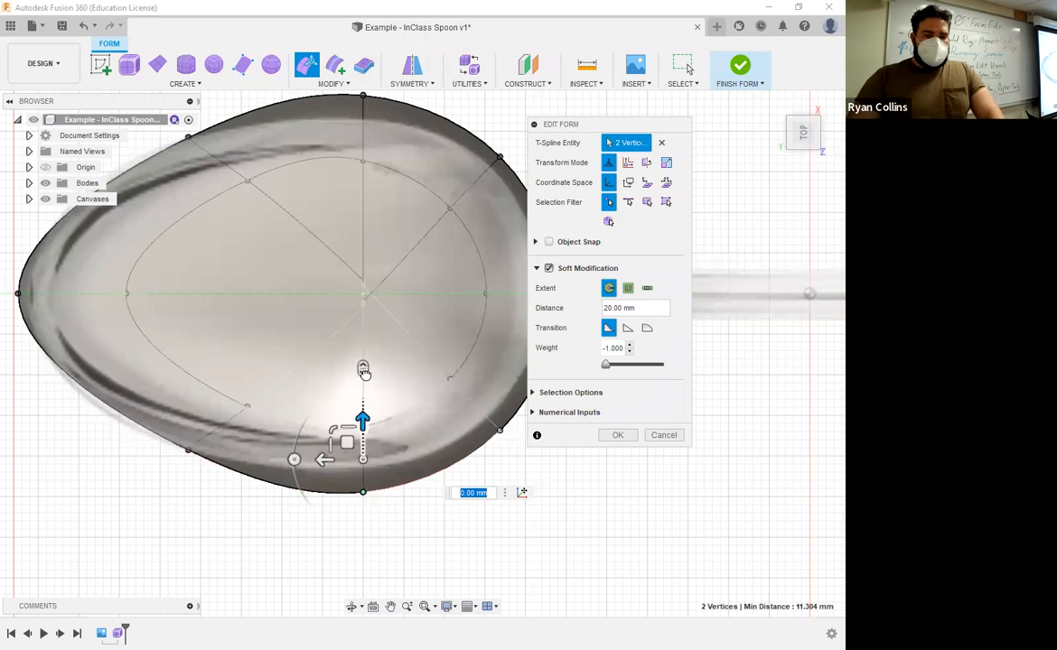
drag(363, 421, 363, 395)
Move the four vertices at the bowl's handle end 2 mm toward the tip, and nudge the adjacent rim vertex inward.
middle_drag(428, 401, 277, 417)
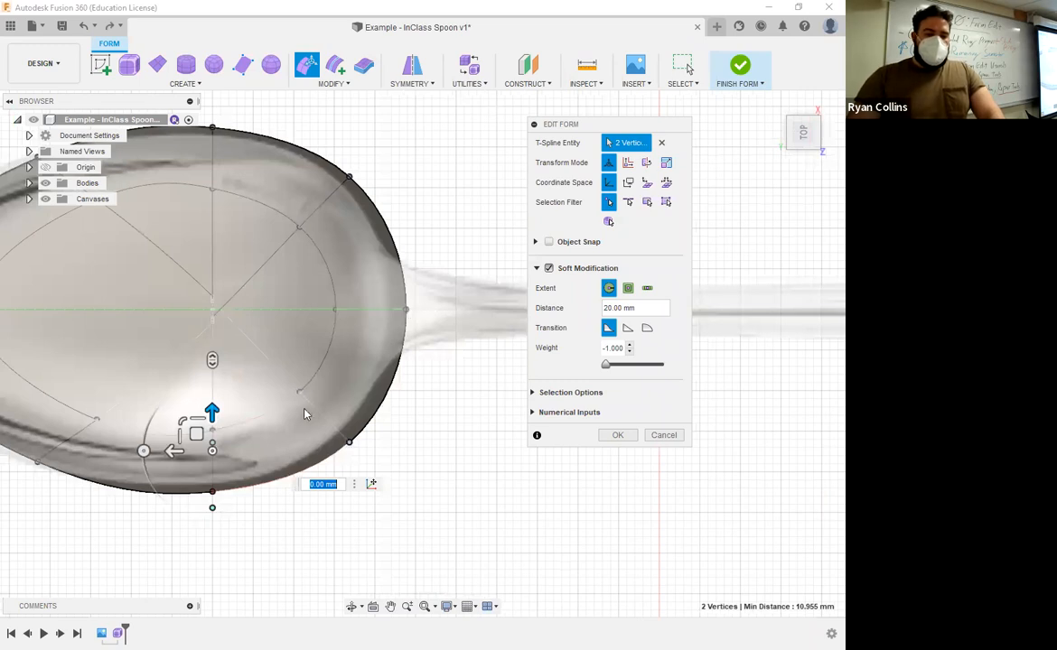
click(325, 363)
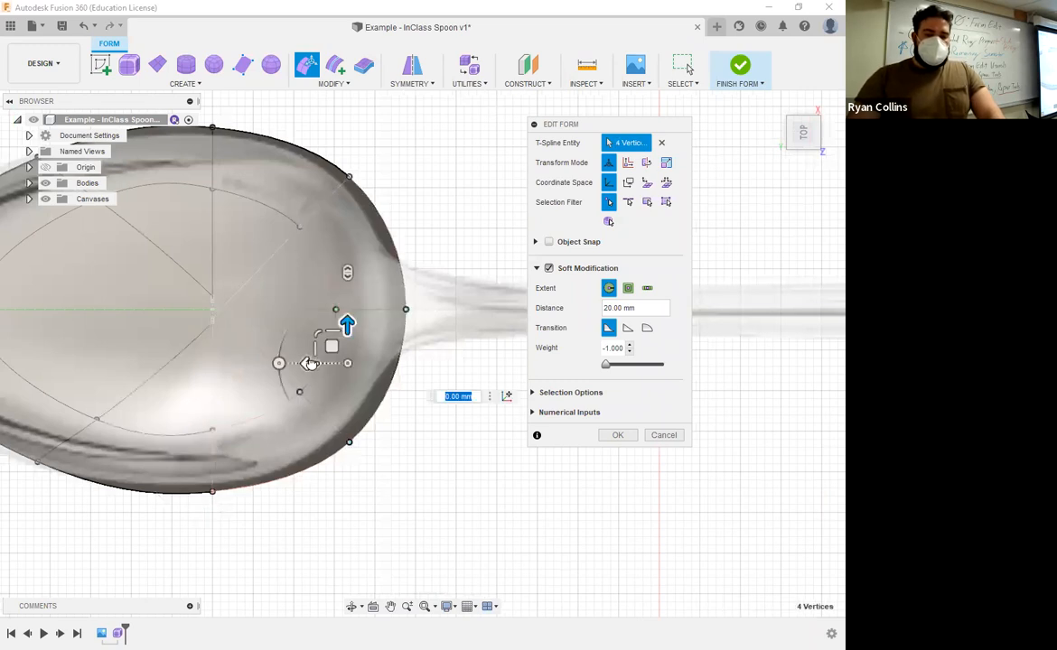
drag(283, 362, 263, 363)
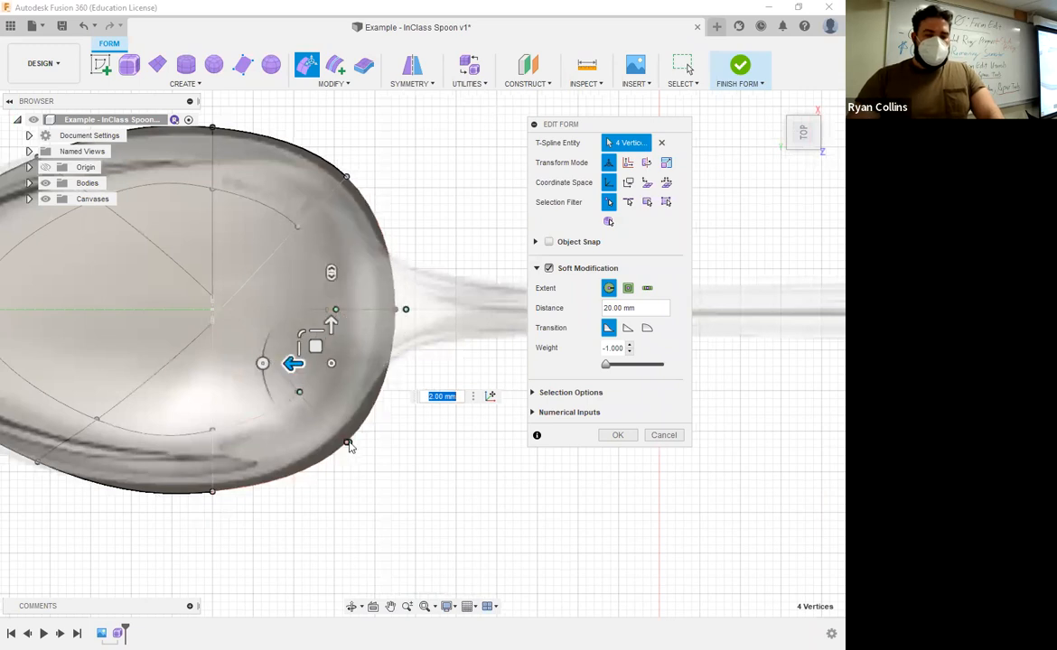
click(347, 443)
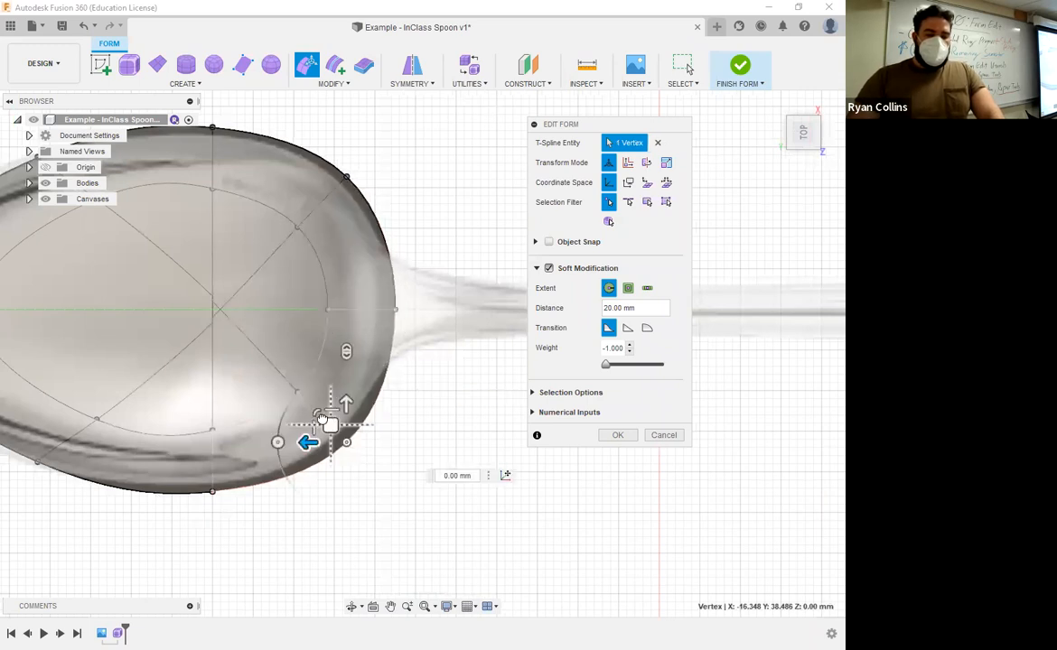
Examine the reshaped bowl from below and the side, and close Edit Form.
shift+middle_drag(420, 385, 364, 311)
middle_drag(262, 331, 243, 312)
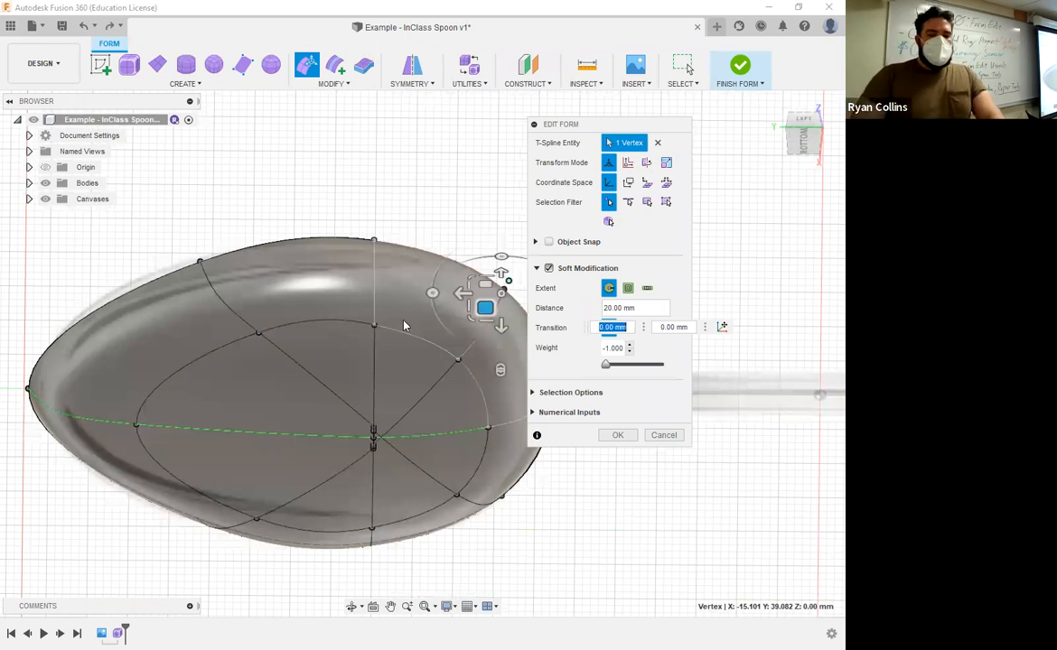
shift+middle_drag(455, 352, 390, 428)
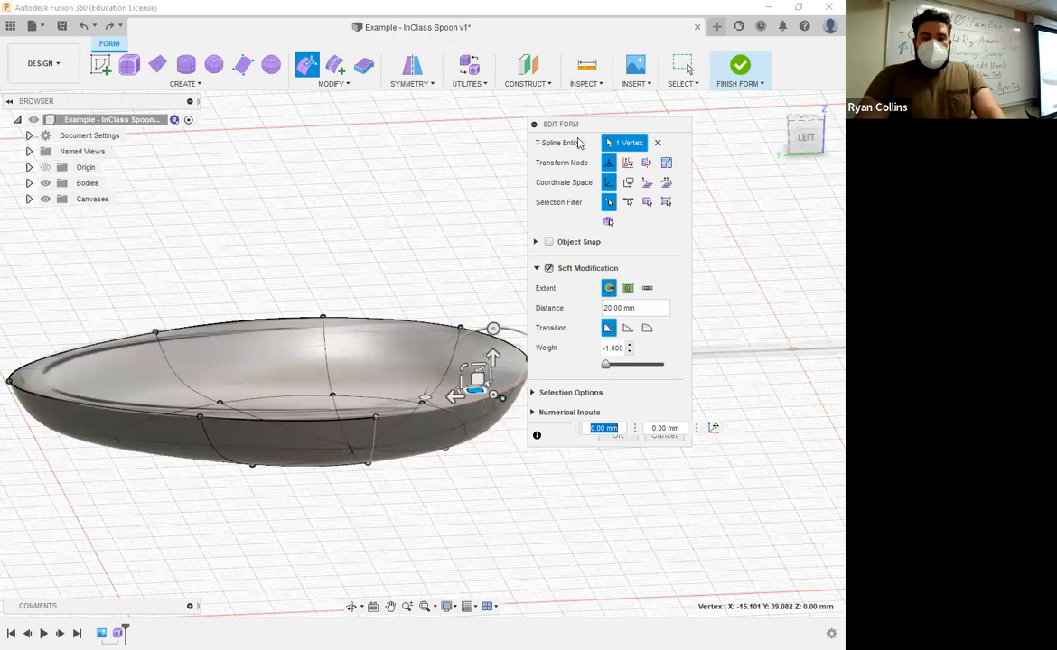
key(Escape)
middle_drag(480, 345, 386, 357)
middle_drag(521, 424, 490, 424)
scroll(518, 398, down, 3)
scroll(542, 375, down, 2)
middle_drag(360, 338, 384, 408)
key(Escape)
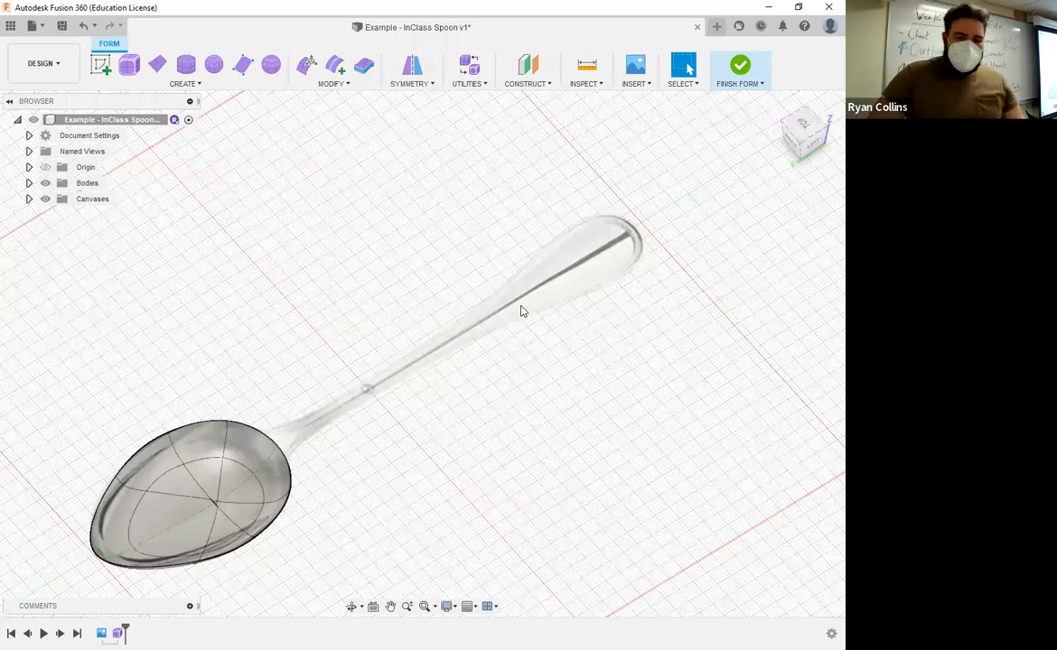
Compare the bowl with the full spoon canvas from the top view, and inspect its depth and surface from the side.
click(807, 127)
middle_drag(328, 309, 328, 309)
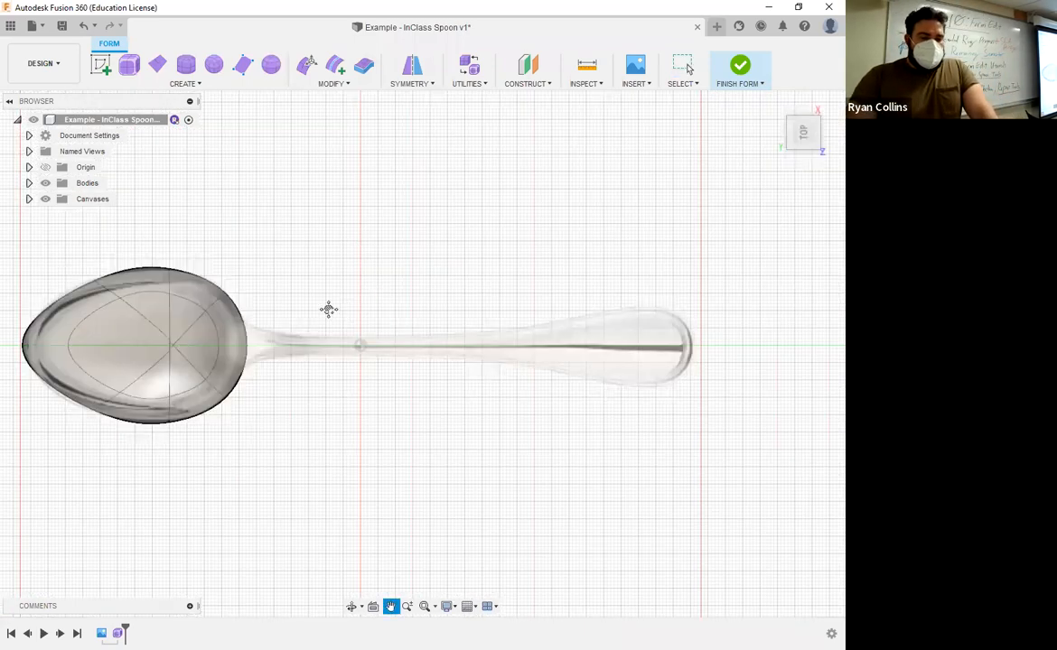
drag(328, 309, 260, 303)
key(Escape)
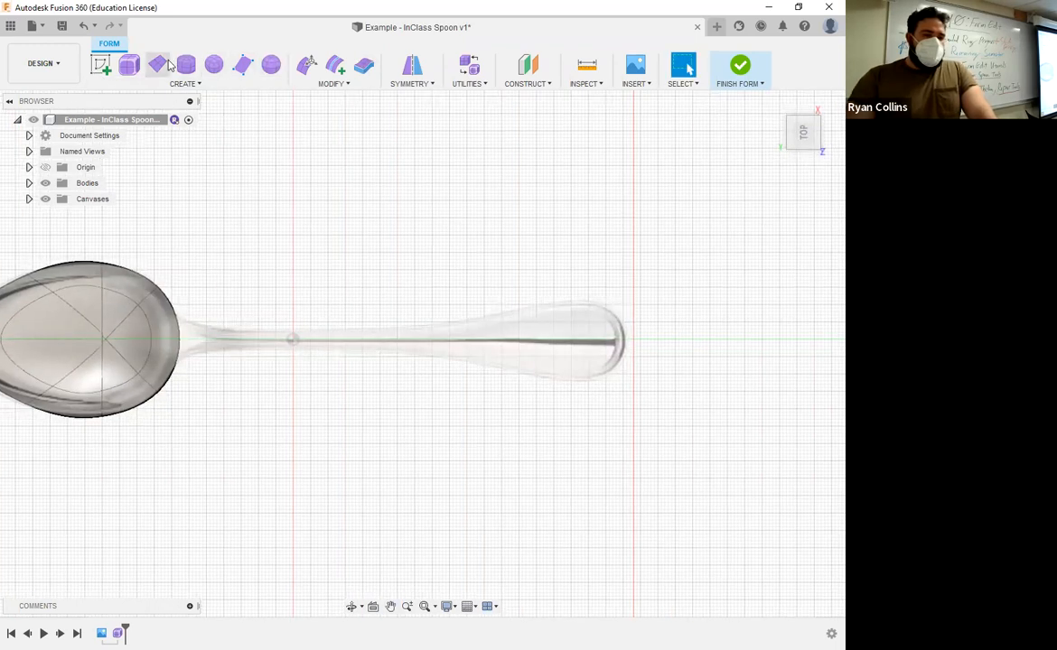
shift+middle_drag(227, 362, 246, 260)
middle_drag(184, 364, 342, 387)
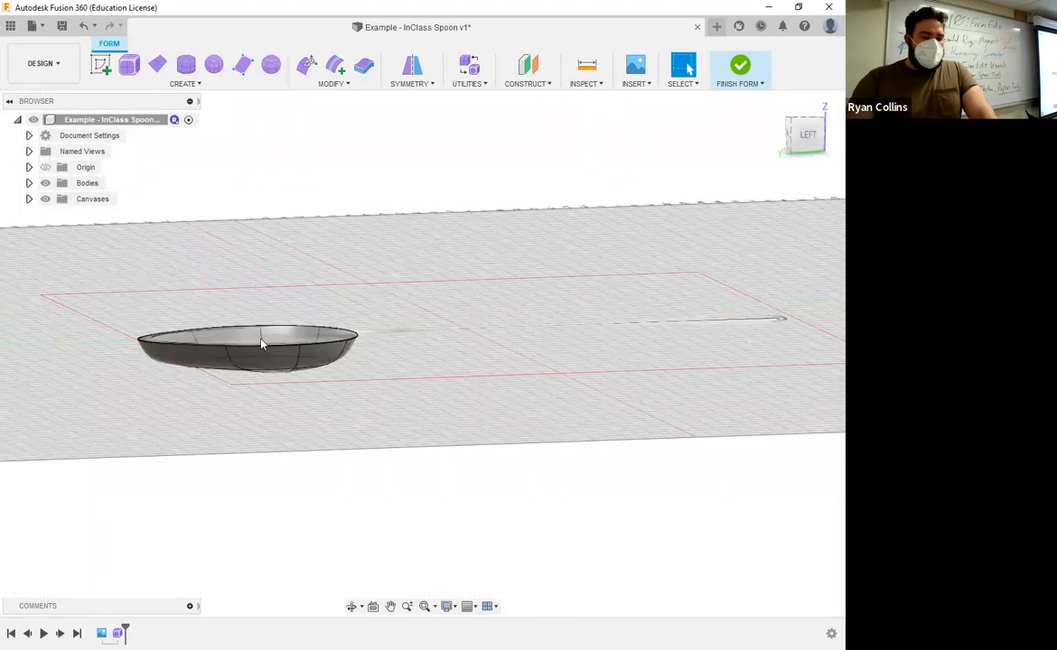
scroll(282, 381, up, 8)
scroll(262, 397, down, 2)
shift+middle_drag(262, 397, 266, 343)
middle_drag(266, 343, 83, 244)
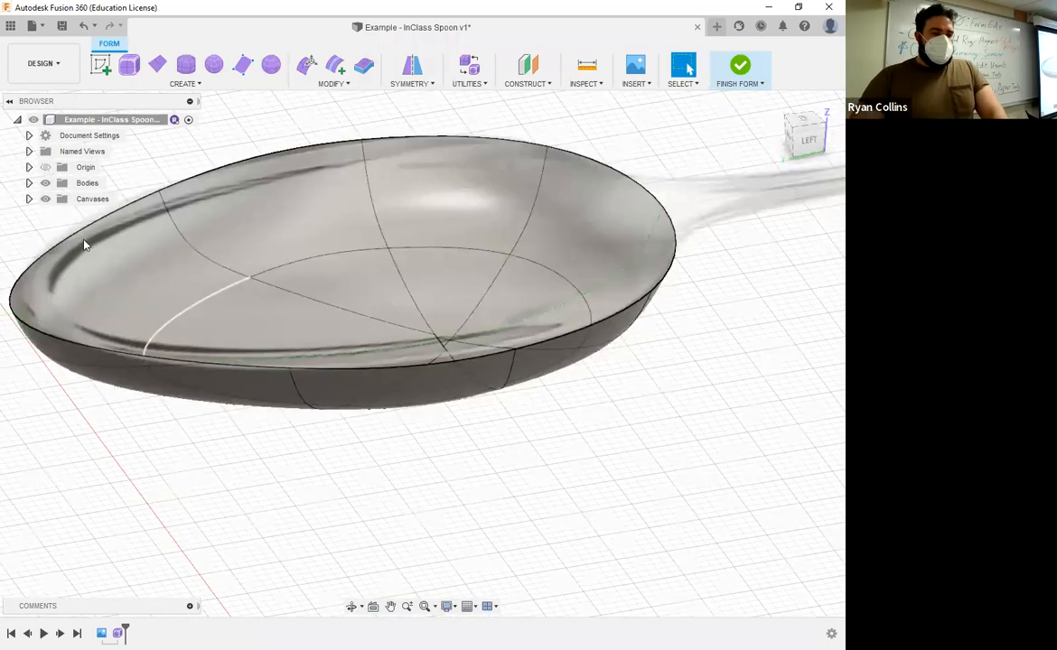
Hide the reference canvases and turn on component color cycling to view the bare bowl.
click(46, 198)
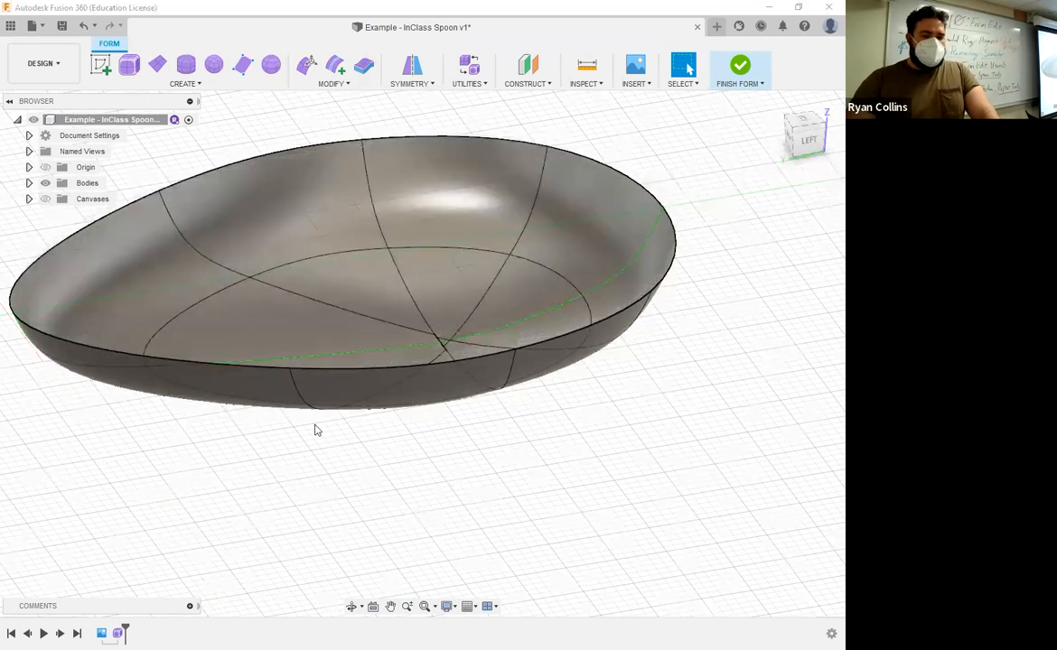
key(shift+n)
shift+middle_click(439, 478)
mouse_move(431, 482)
shift+middle_down()
mouse_move(429, 455)
mouse_move(439, 453)
mouse_move(479, 479)
mouse_move(439, 486)
mouse_move(432, 471)
mouse_move(445, 483)
shift+middle_up()
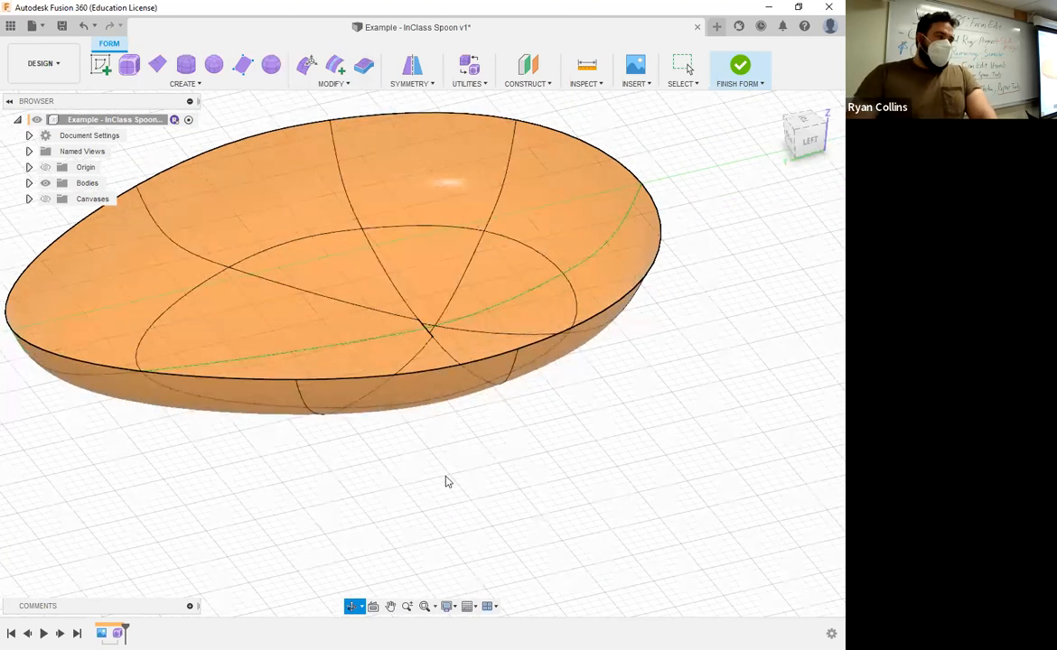
key(Escape)
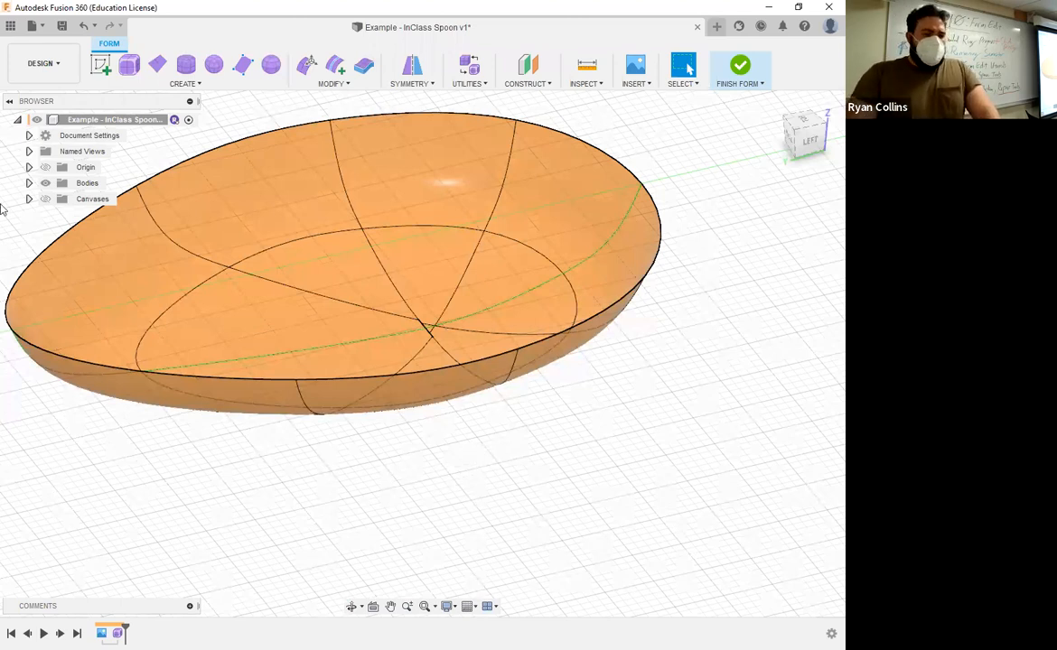
Show the reference canvases again and examine the spoon's handle from the top view.
click(46, 199)
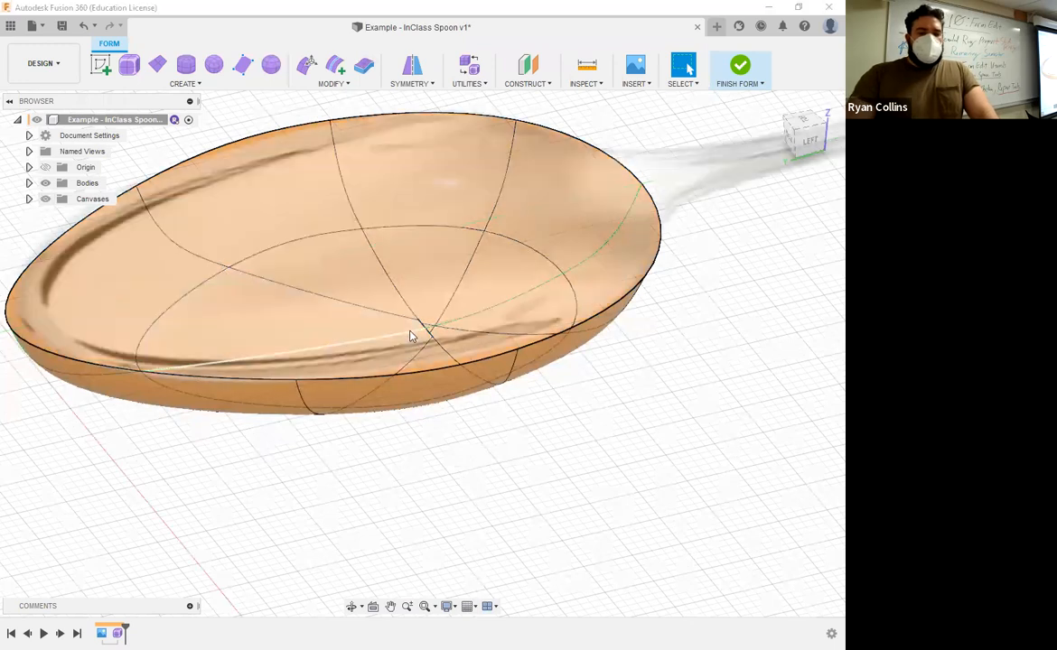
scroll(579, 200, down, 5)
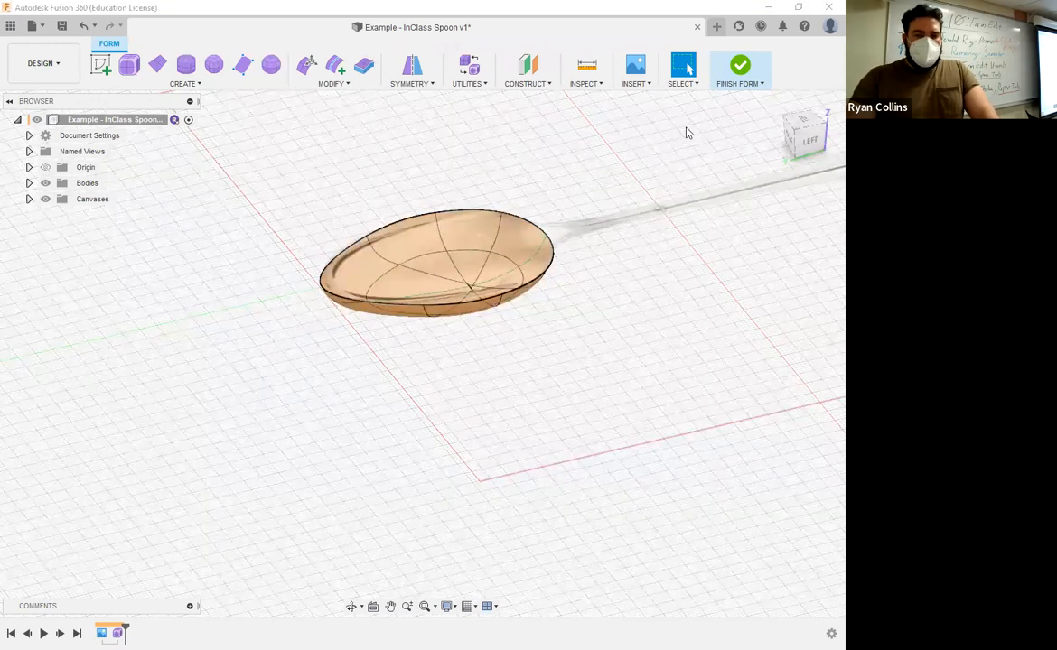
scroll(686, 132, up, 4)
shift+middle_drag(366, 196, 403, 236)
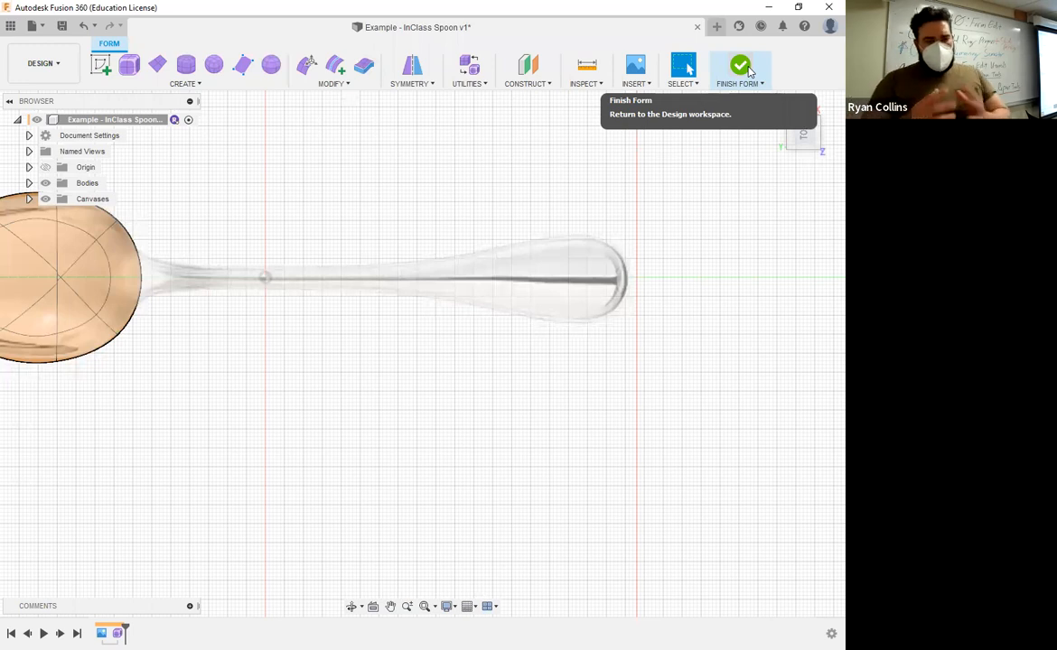
click(390, 606)
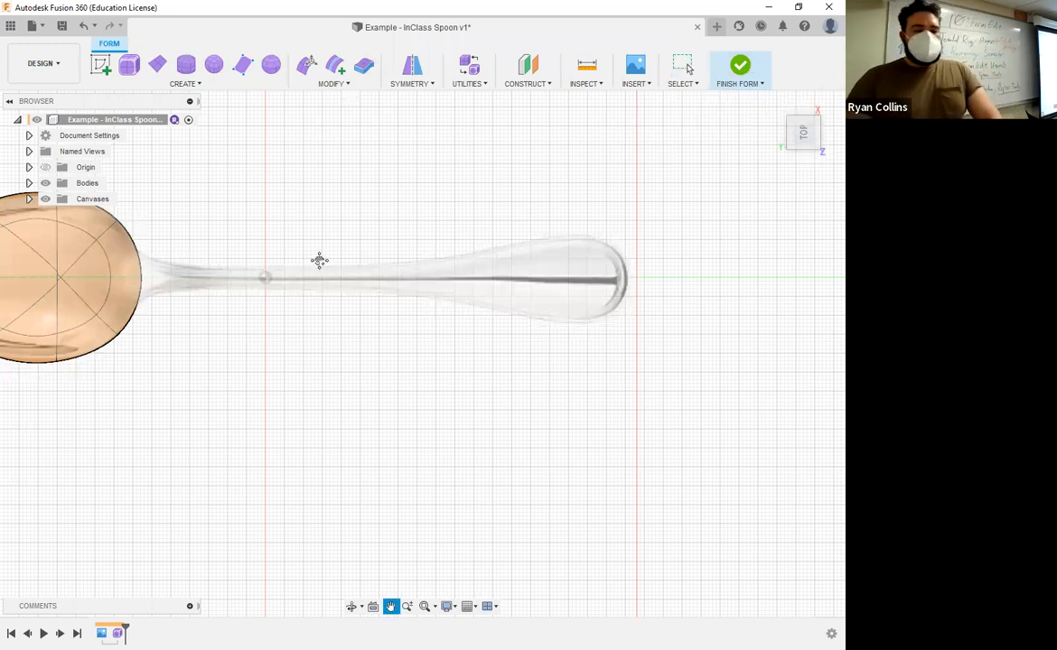
drag(319, 260, 366, 245)
Create a center-rectangle T-spline plane over the handle canvas, about 20 mm long and 102 mm wide.
click(157, 63)
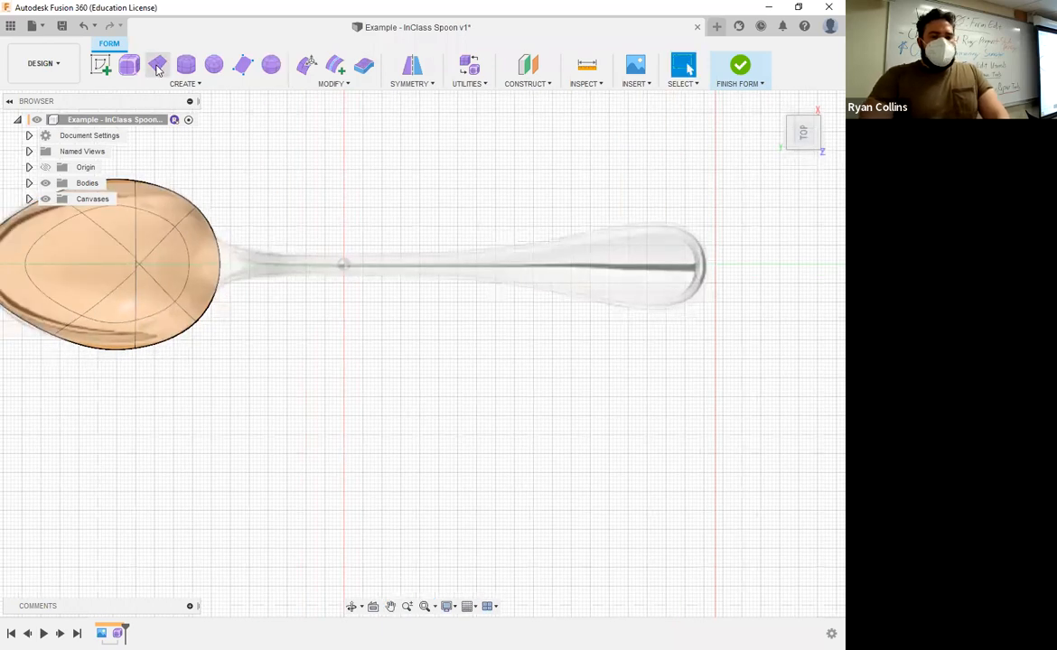
middle_drag(546, 380, 474, 373)
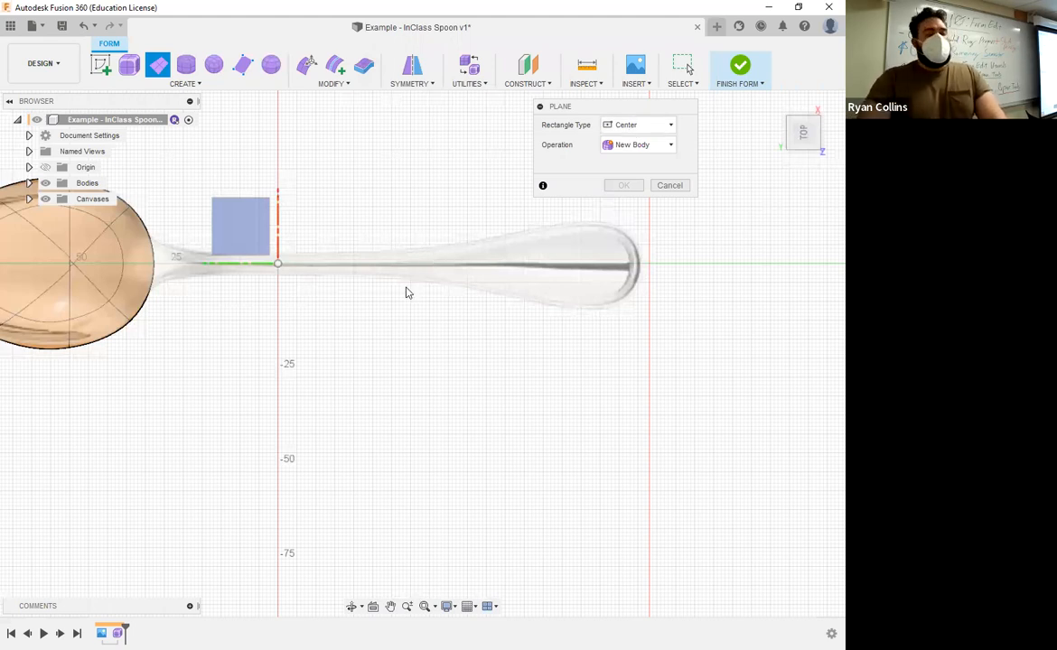
shift+middle_drag(440, 296, 428, 217)
shift+middle_drag(425, 262, 266, 185)
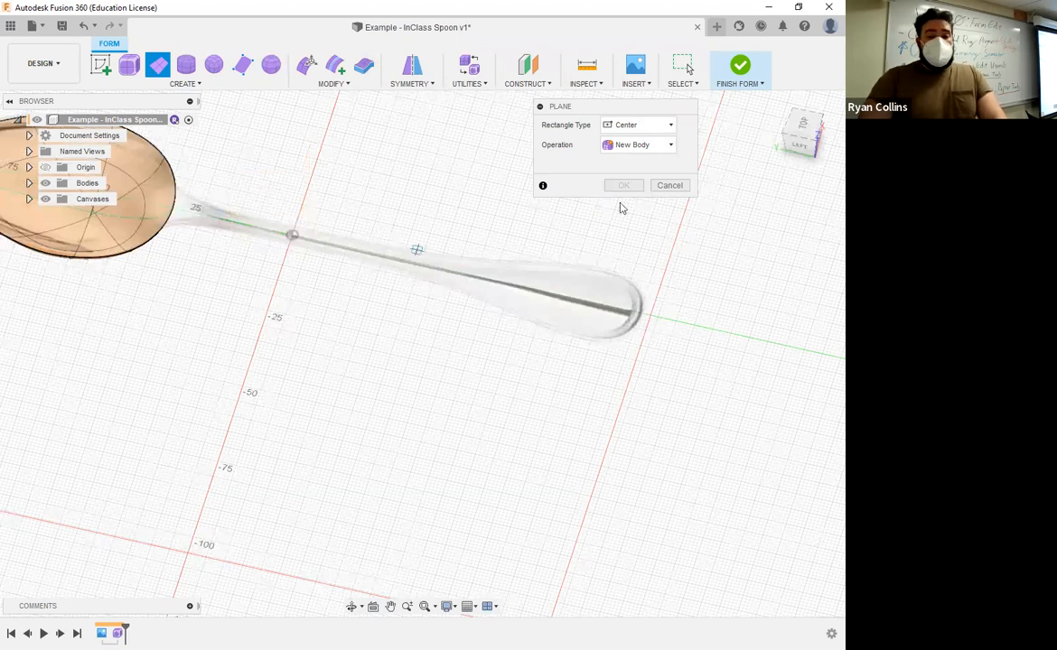
click(782, 135)
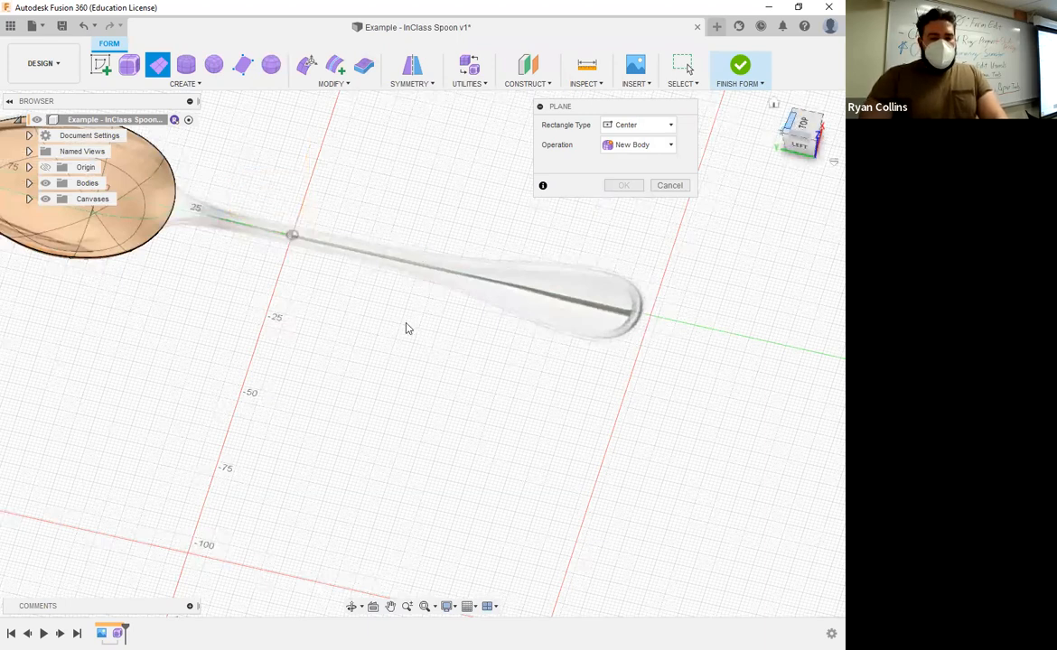
scroll(423, 323, up, 1)
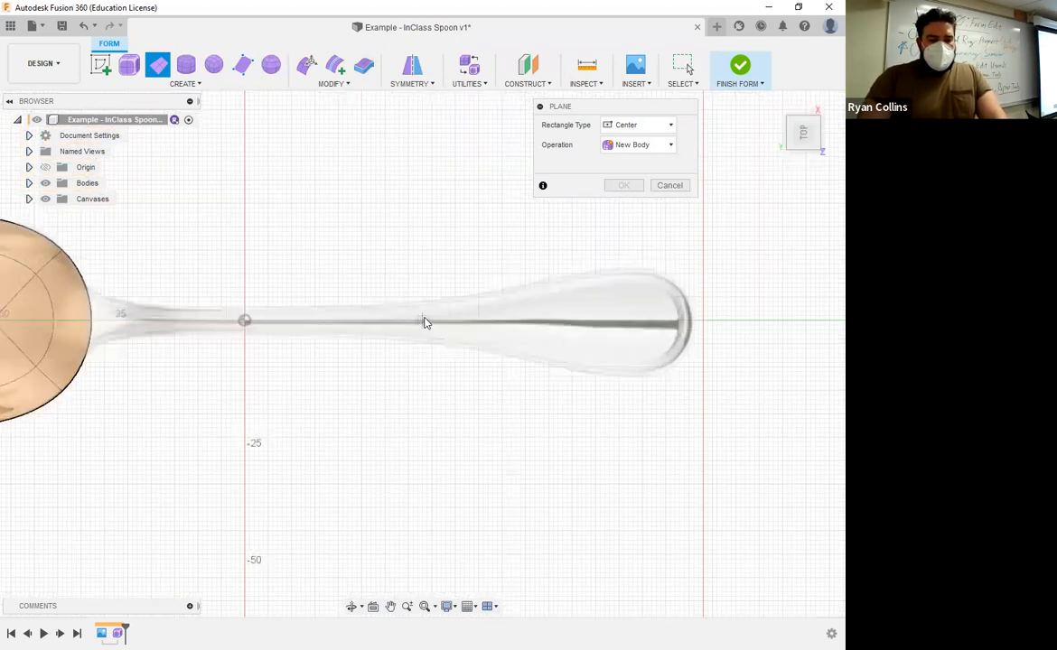
scroll(470, 353, up, 4)
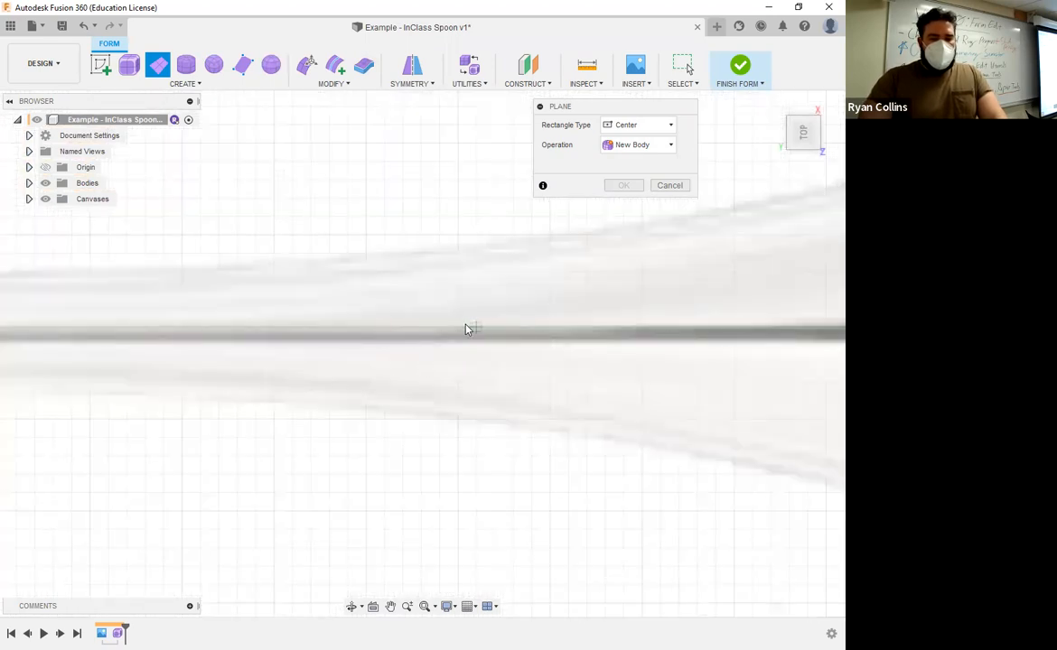
scroll(458, 331, down, 5)
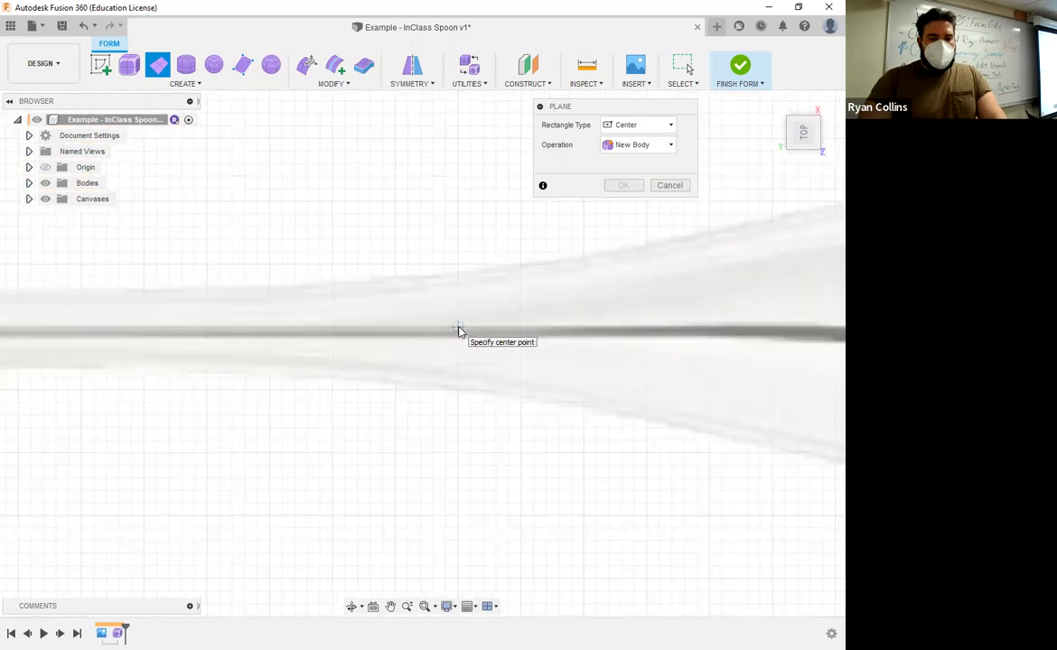
scroll(448, 334, down, 2)
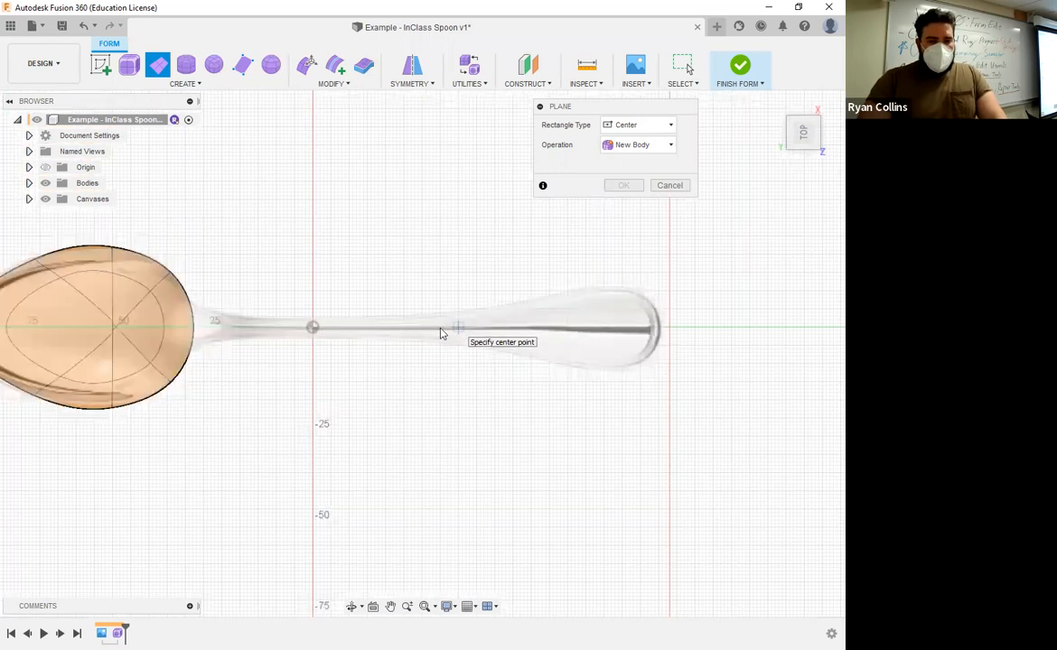
scroll(441, 334, up, 4)
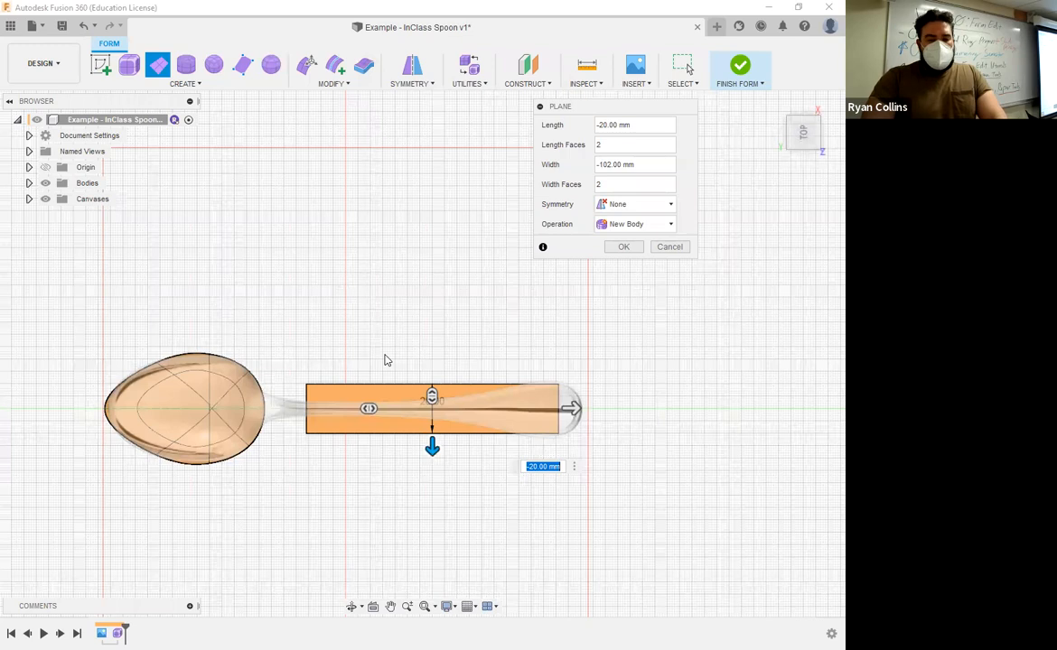
Give the handle plane 4 width faces and Mirror symmetry with Length Symmetry, and create it as a new body.
scroll(384, 355, down, 1)
scroll(385, 355, up, 4)
drag(362, 433, 403, 432)
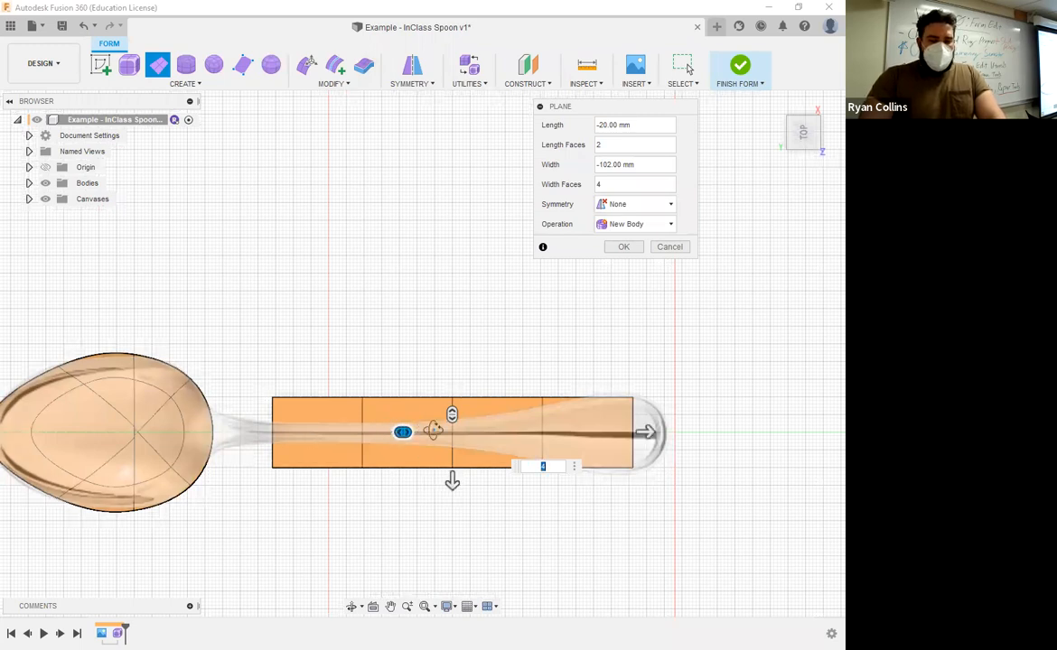
shift+middle_drag(428, 488, 323, 464)
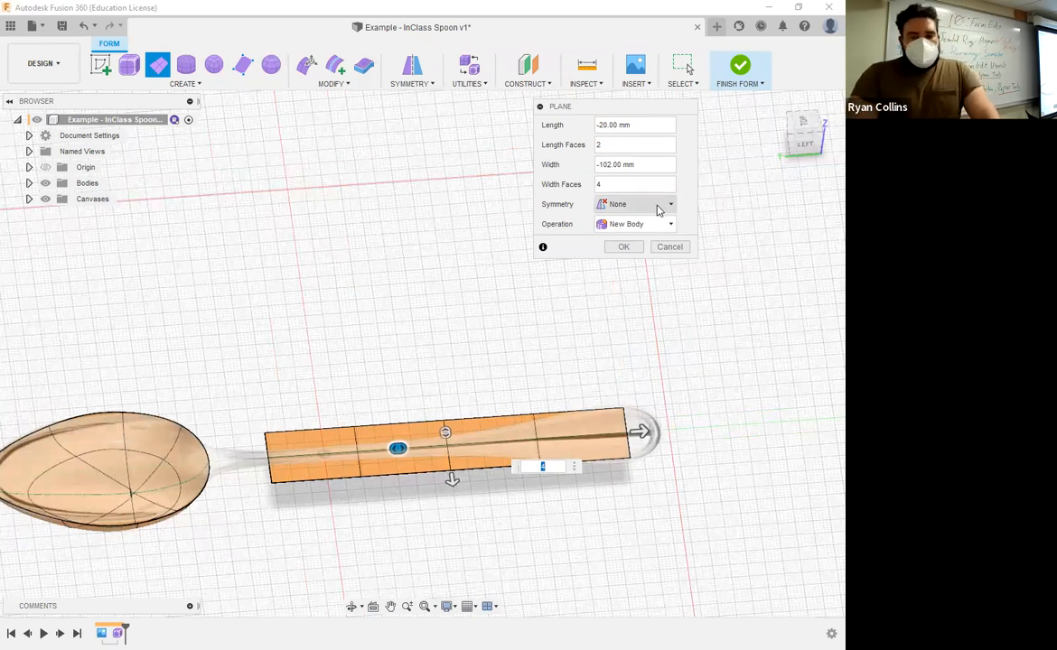
click(657, 209)
click(630, 236)
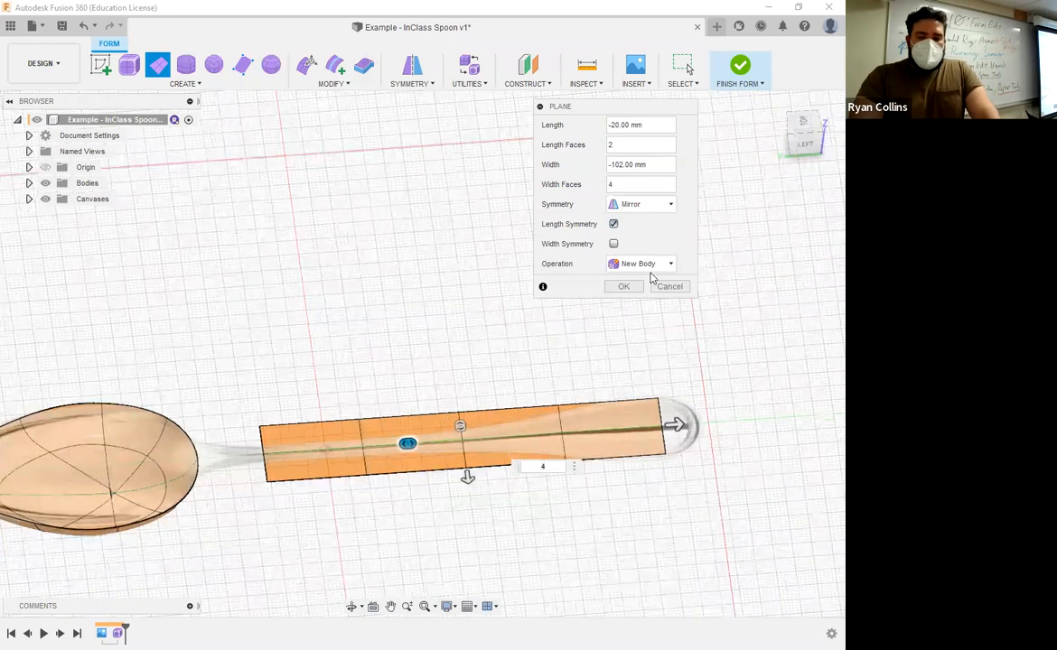
click(612, 224)
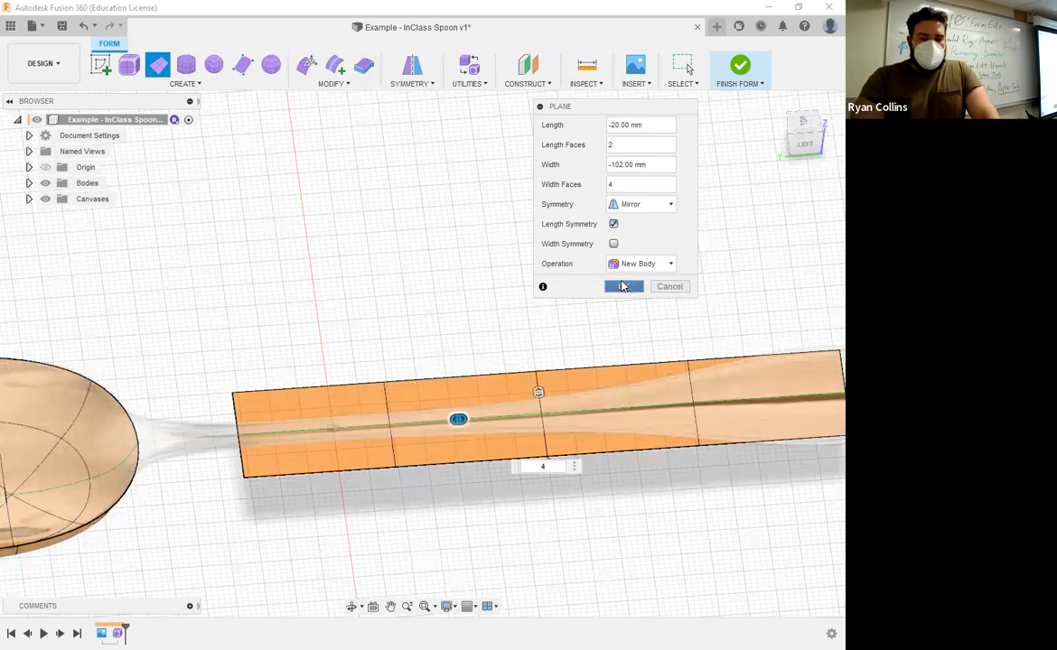
click(622, 286)
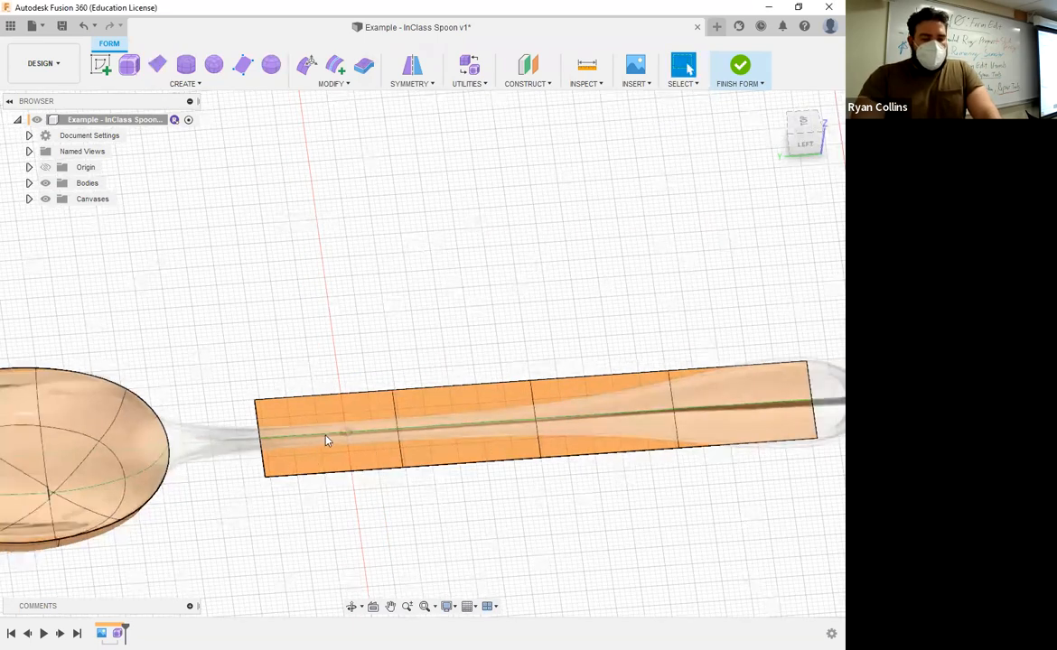
Using Edit Form with the edge filter, move the handle plane's end edge nearest the bowl 7 mm toward the bowl.
scroll(165, 384, down, 5)
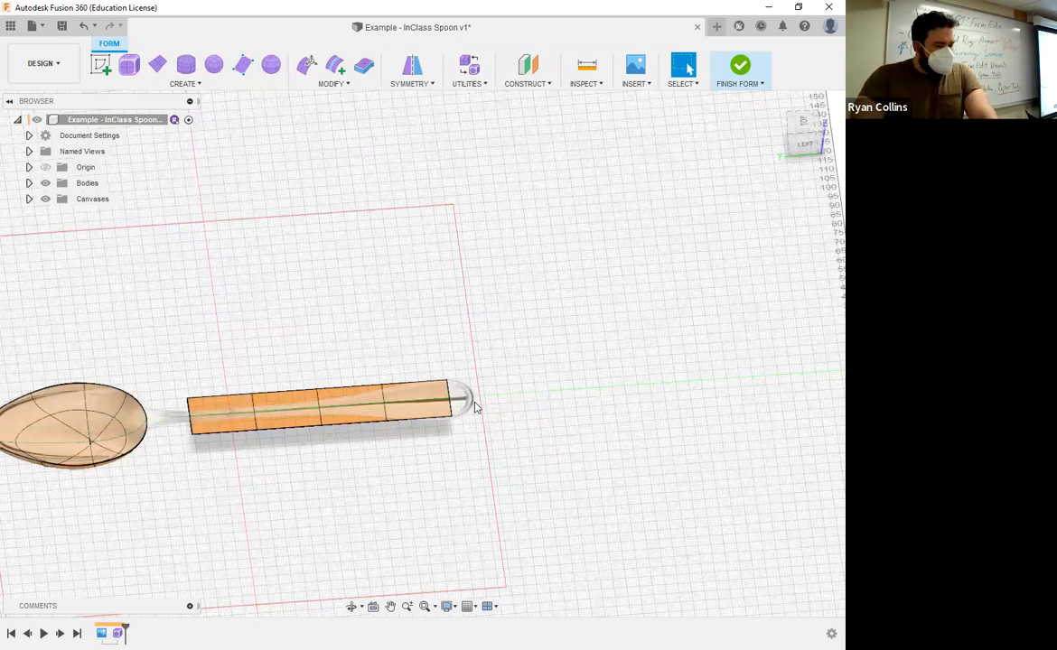
click(307, 64)
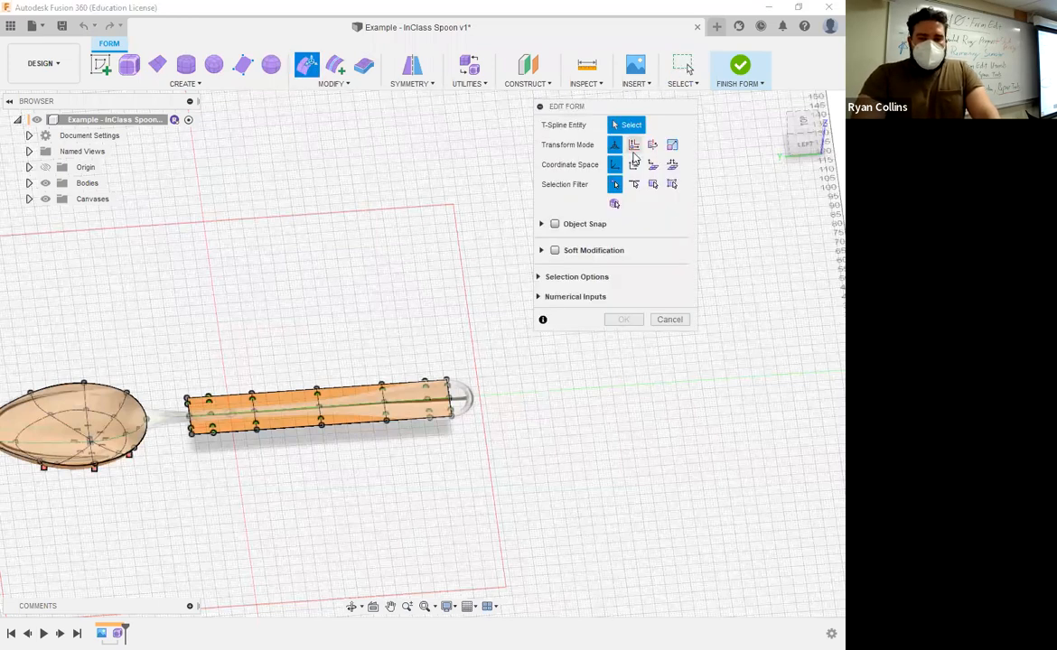
click(634, 186)
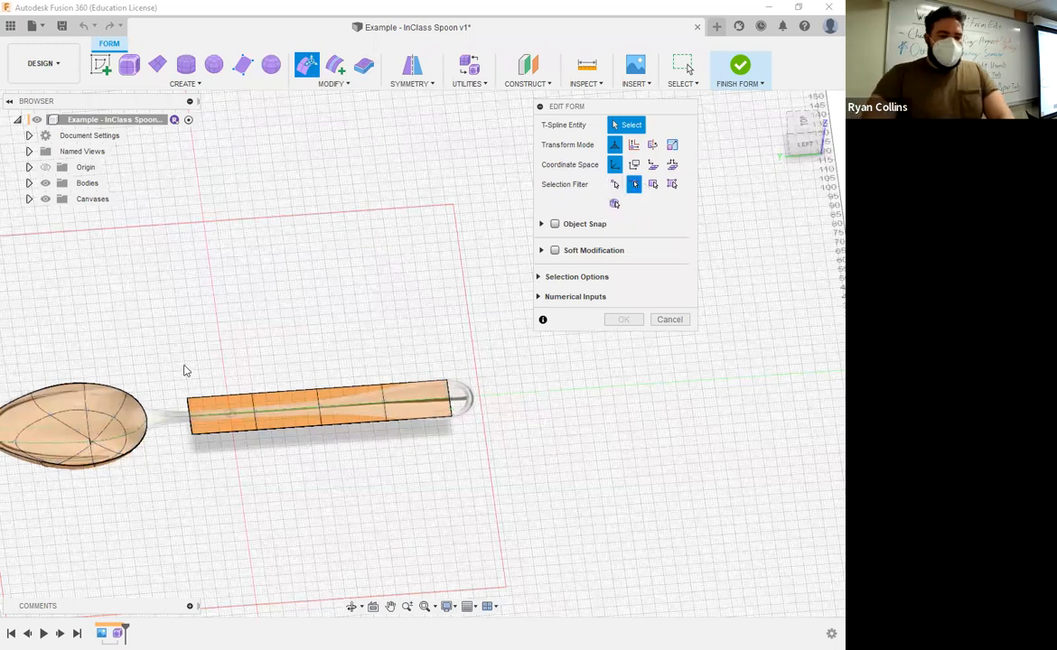
scroll(157, 361, up, 1)
scroll(158, 359, up, 3)
middle_drag(289, 306, 266, 269)
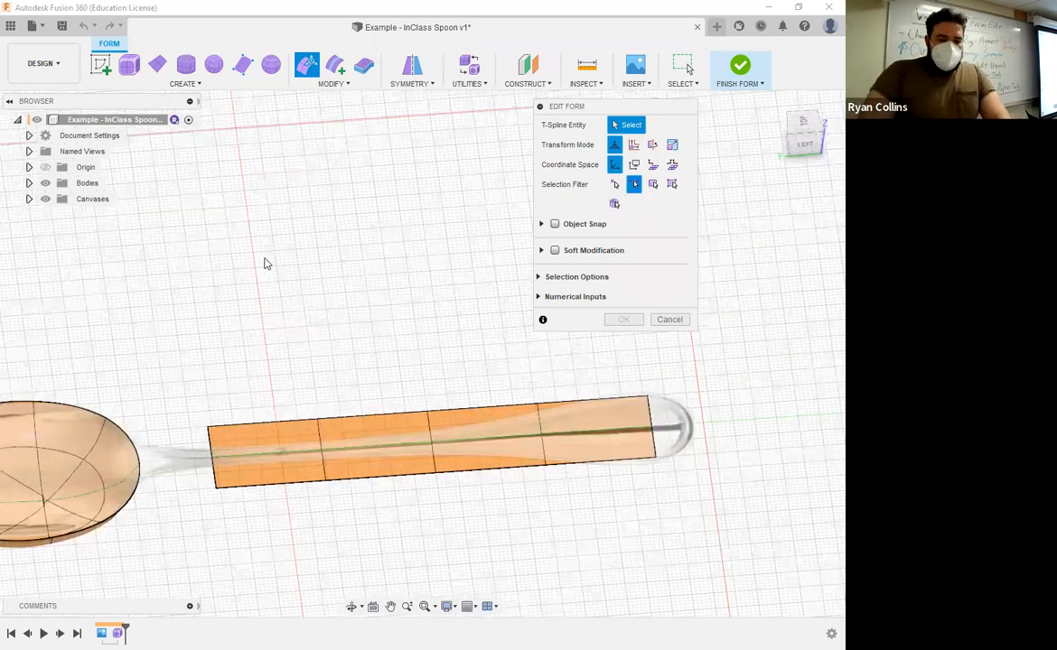
middle_drag(442, 419, 469, 411)
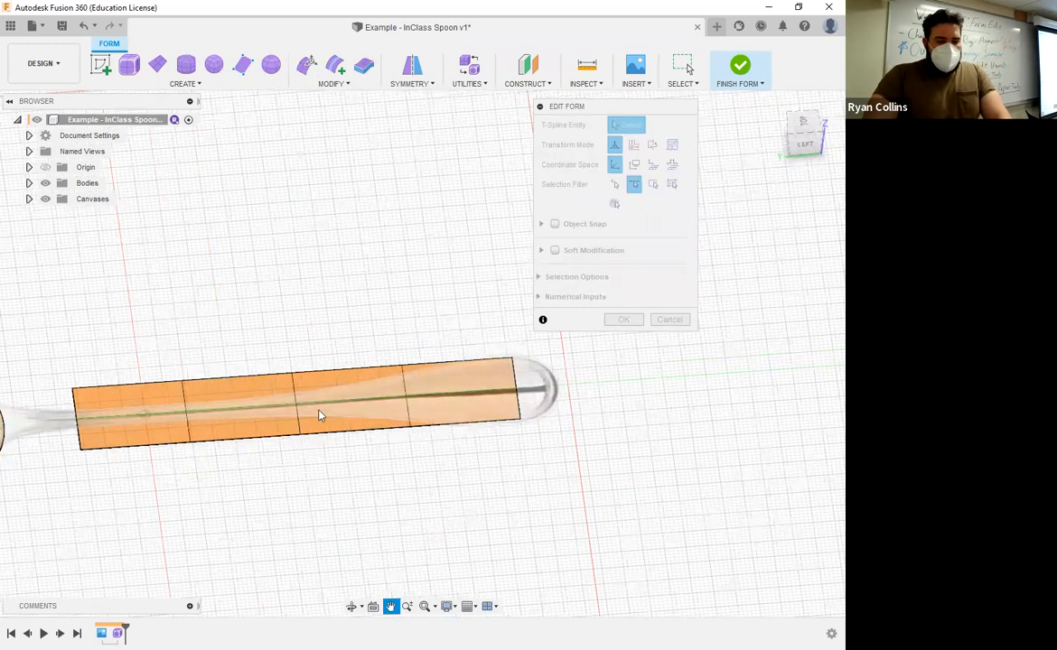
click(149, 397)
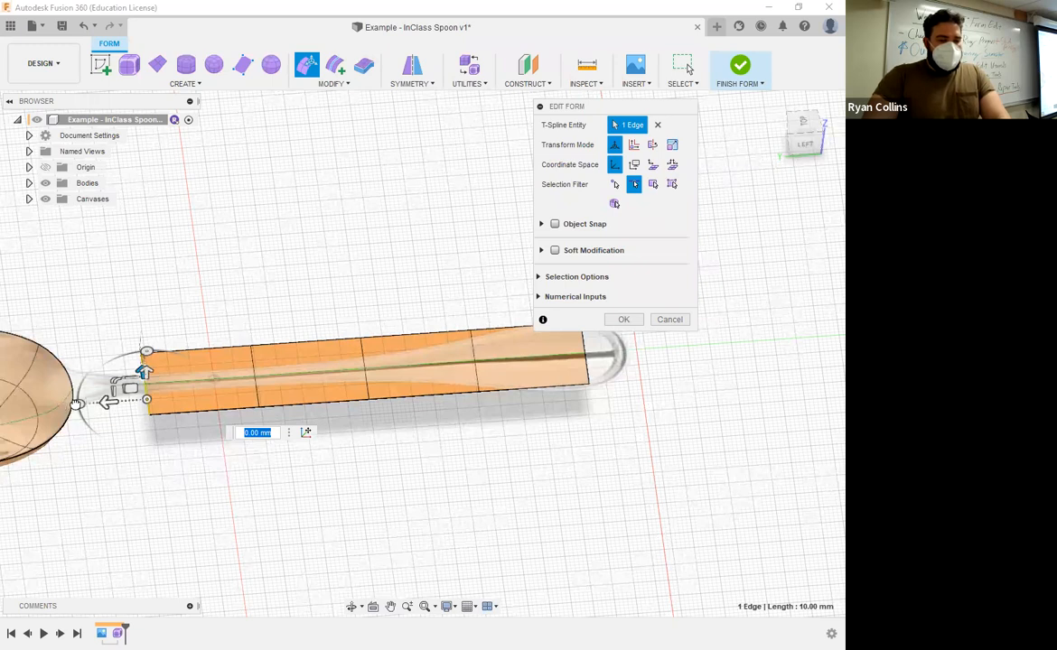
drag(107, 401, 59, 405)
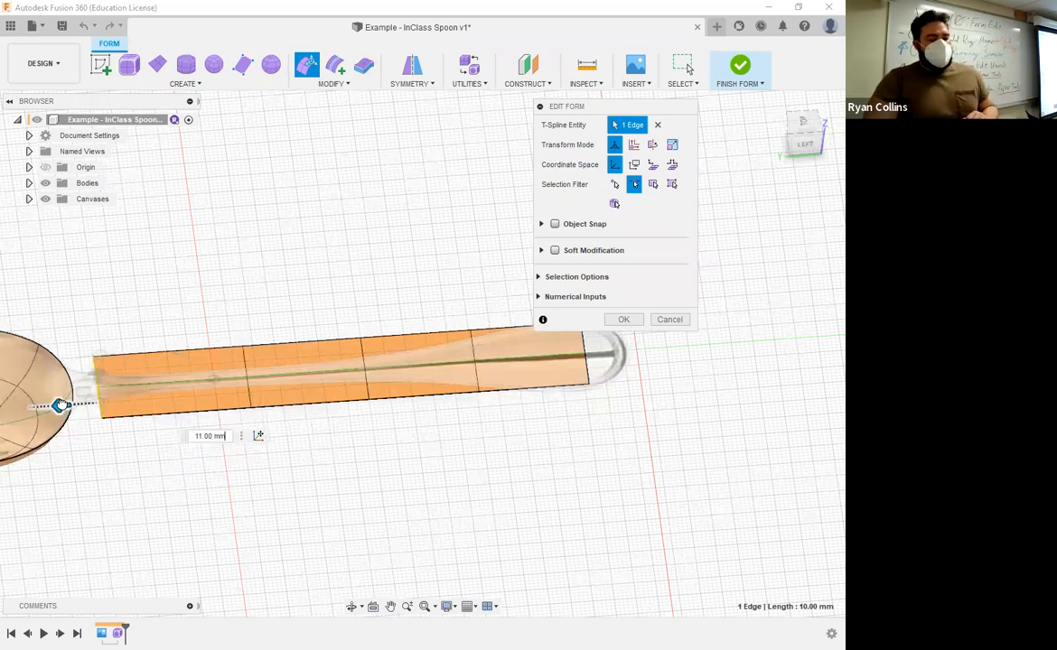
drag(59, 405, 76, 402)
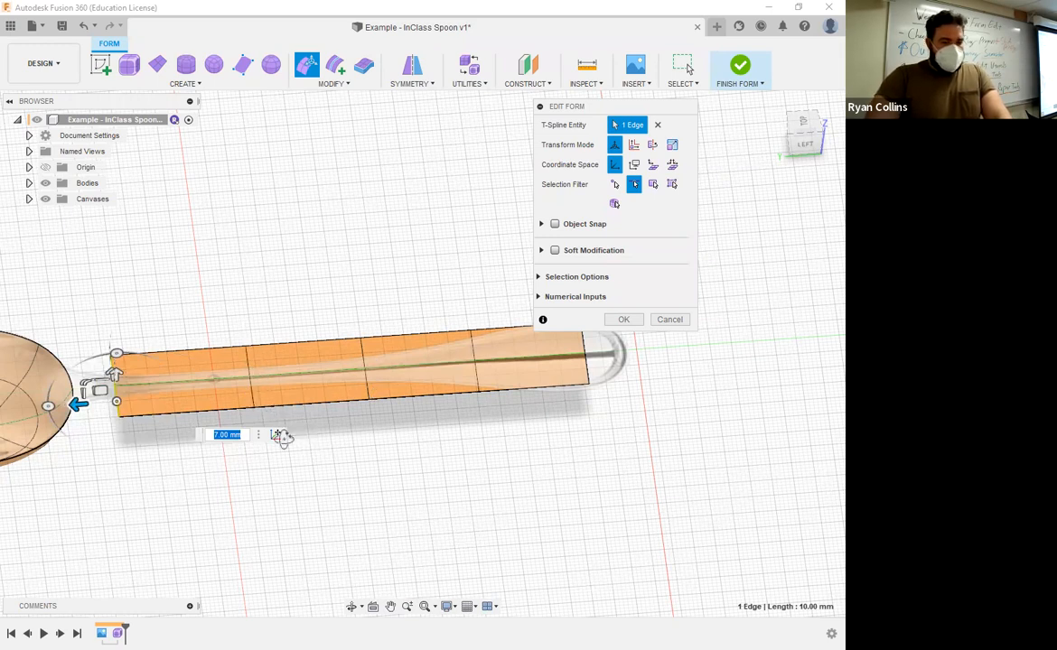
With the vertex filter, move the outer vertex of the handle's first interior cross-line inward to the narrow neck of the canvas.
click(250, 380)
shift+middle_drag(248, 366, 224, 393)
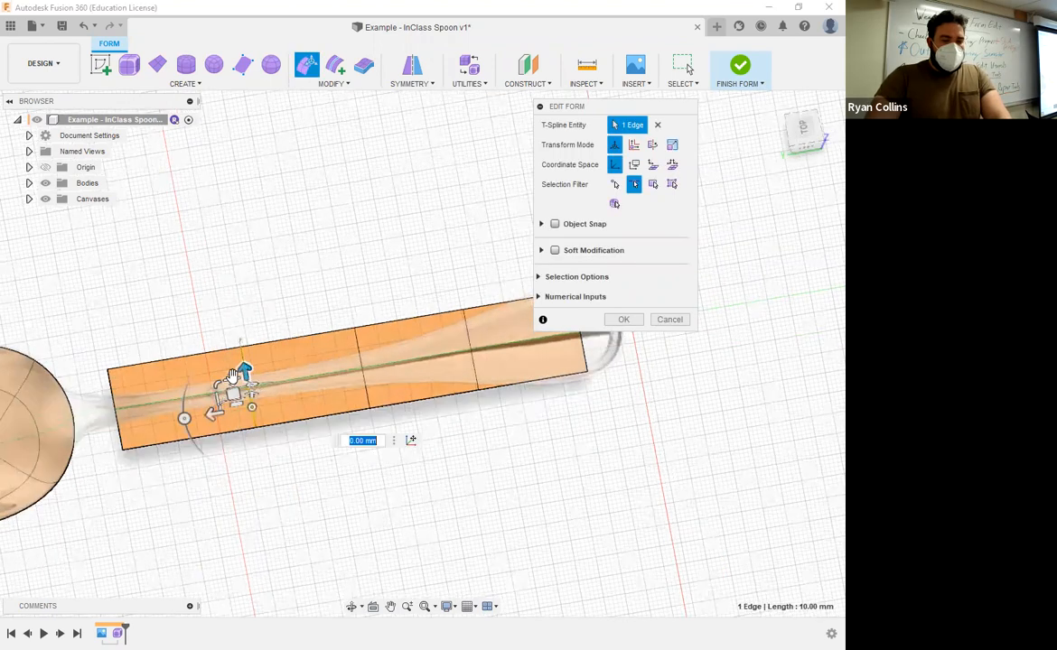
click(262, 489)
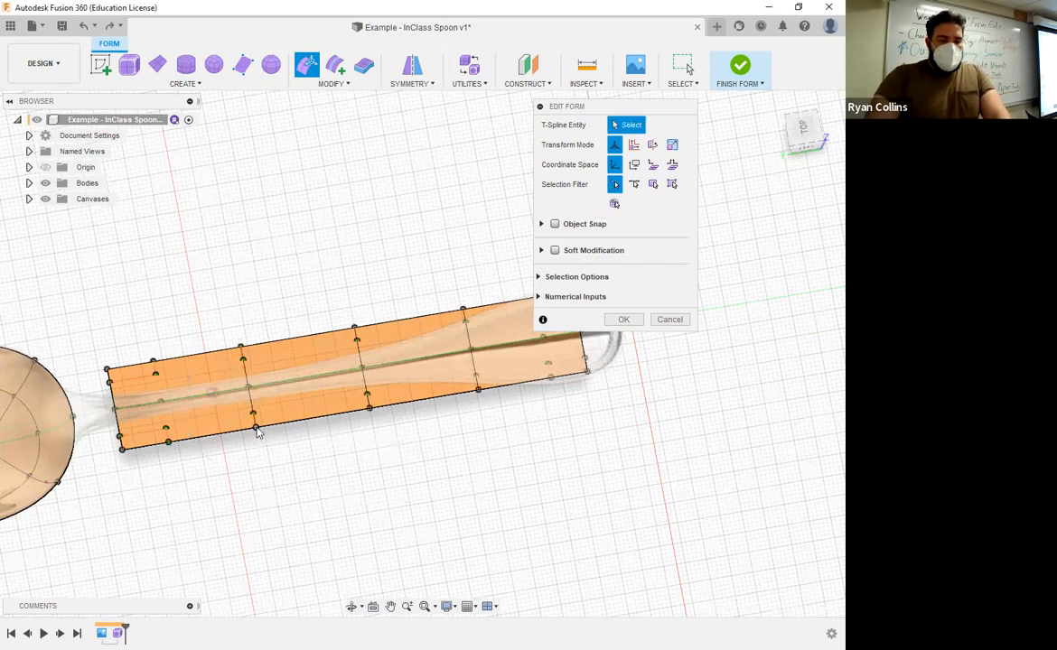
click(252, 411)
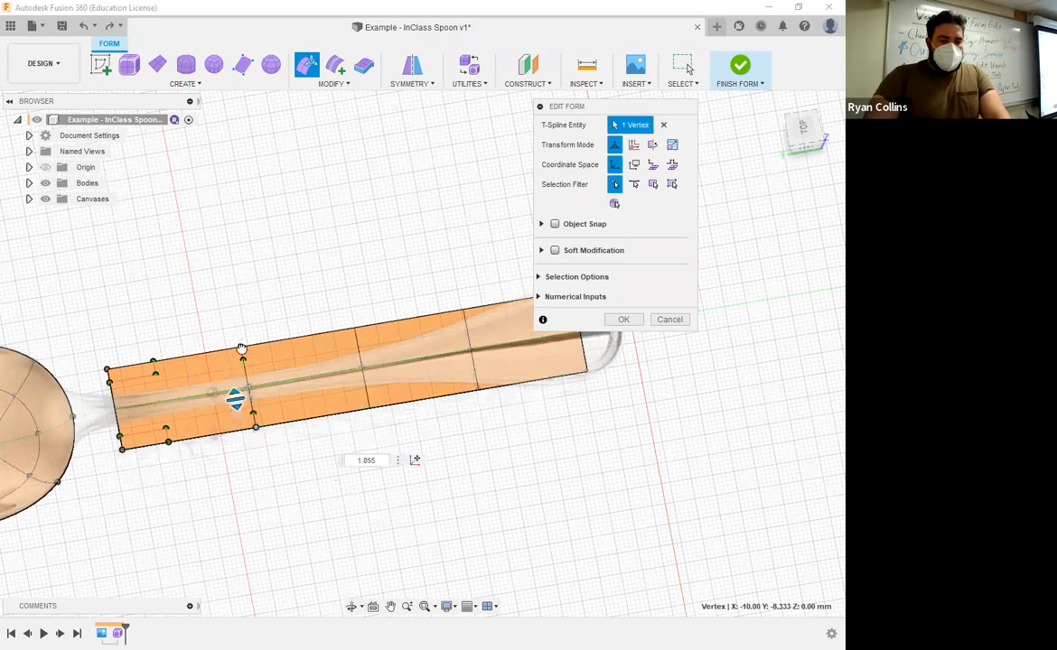
shift+middle_drag(274, 492, 366, 483)
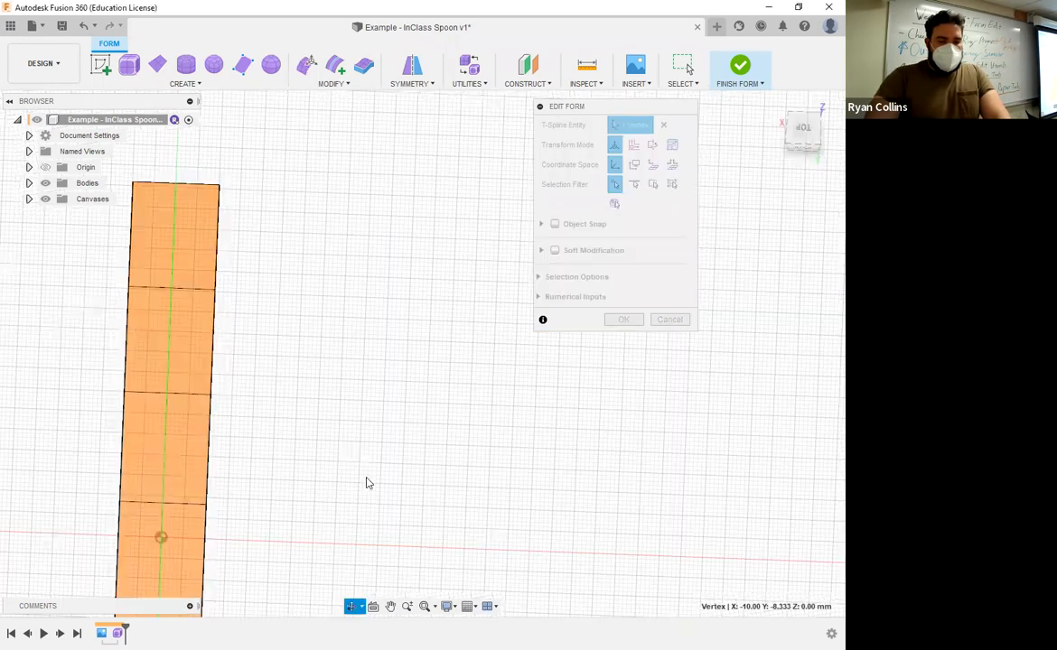
shift+middle_drag(195, 512, 144, 493)
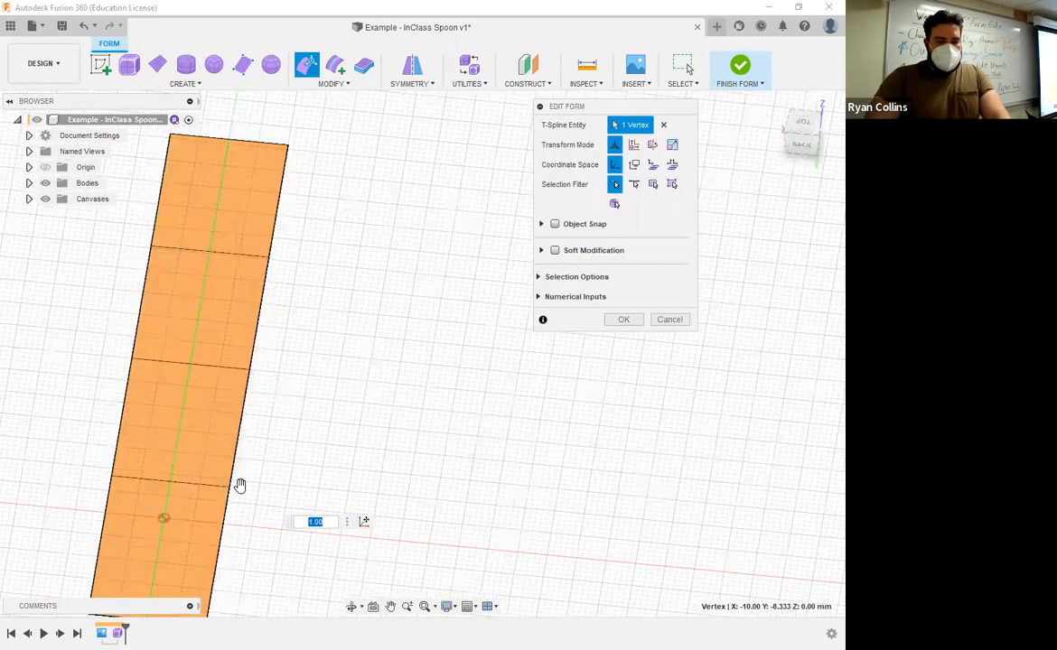
scroll(208, 496, up, 2)
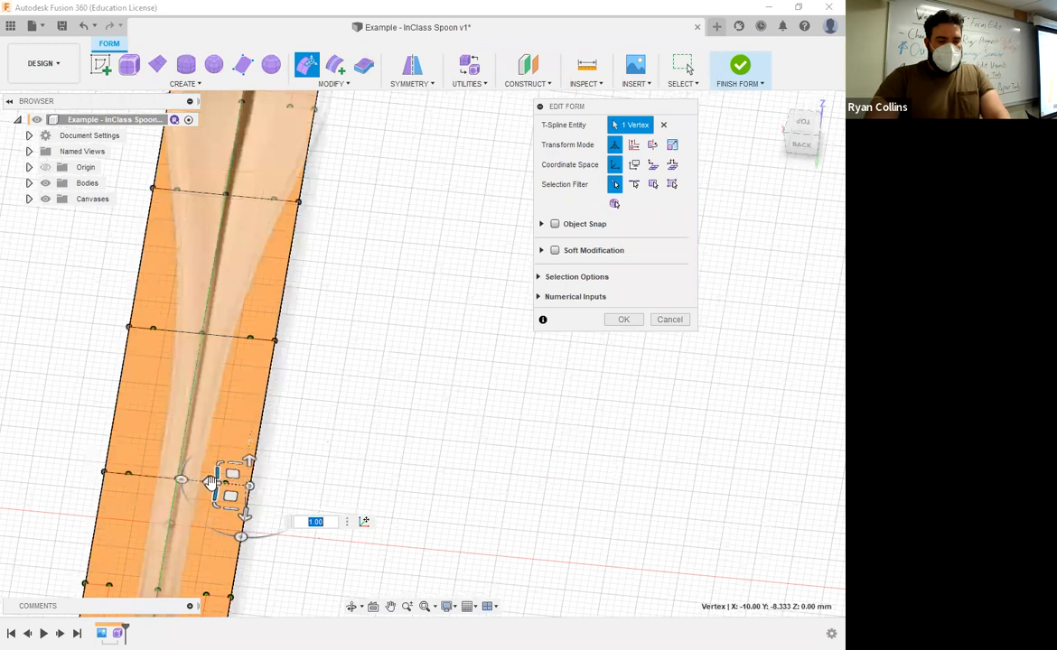
drag(211, 483, 119, 477)
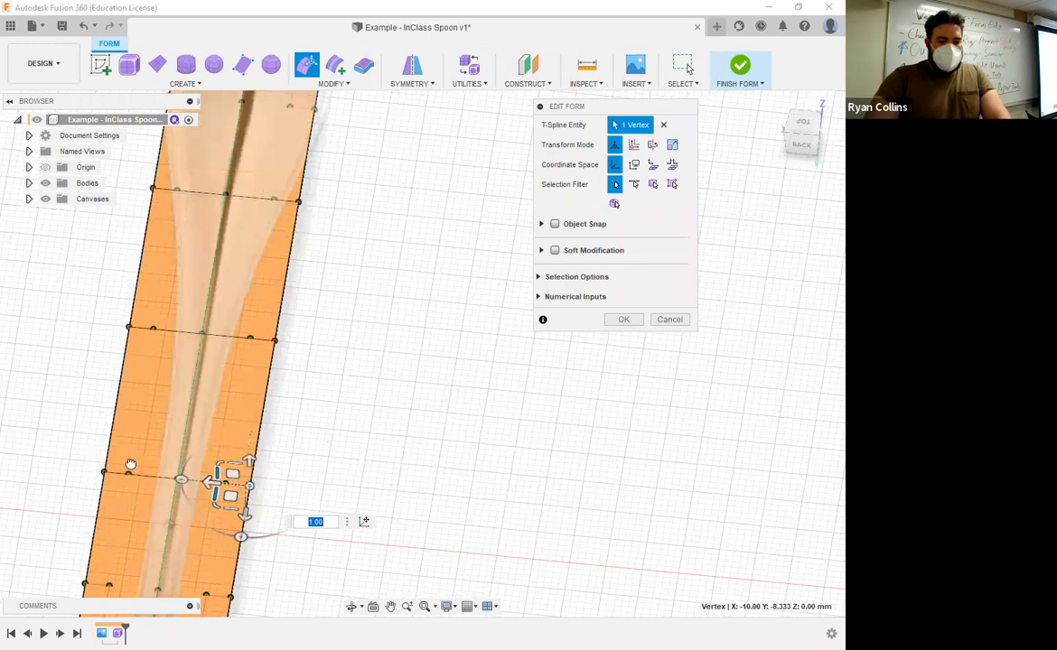
Move the outer vertex of the handle's middle cross-line inward to about X -4.7 mm, following the canvas outline.
click(224, 339)
drag(224, 339, 218, 338)
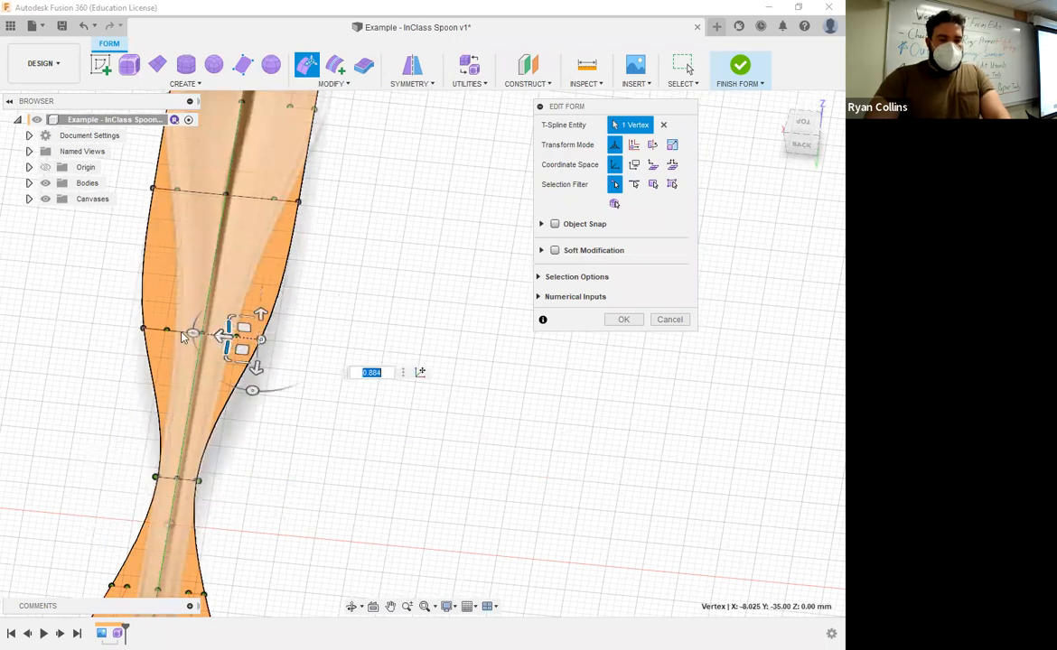
middle_drag(298, 226, 299, 354)
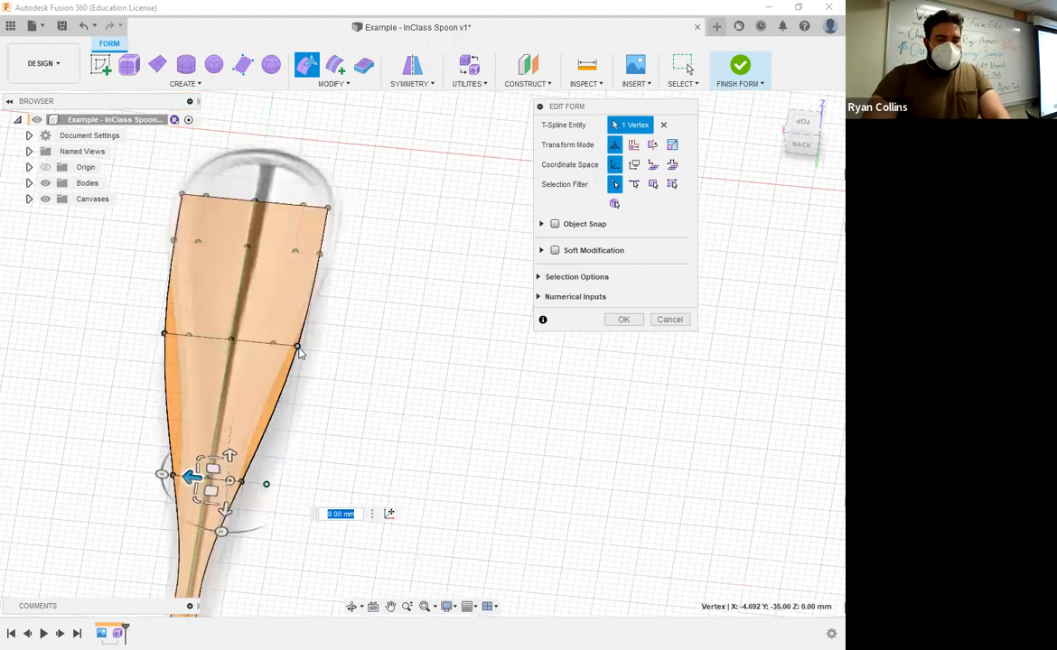
Move the outer vertex of the cross-line nearest the handle's tip 2 mm inward, and the tip edge's centre vertex 16 mm outward.
click(242, 341)
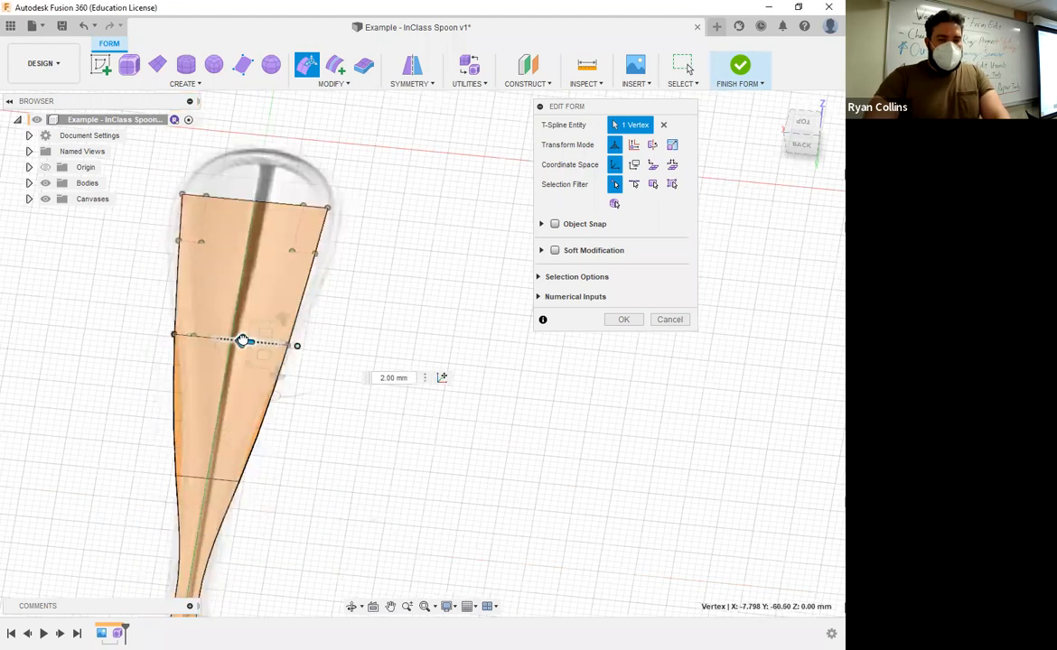
middle_drag(408, 323, 402, 409)
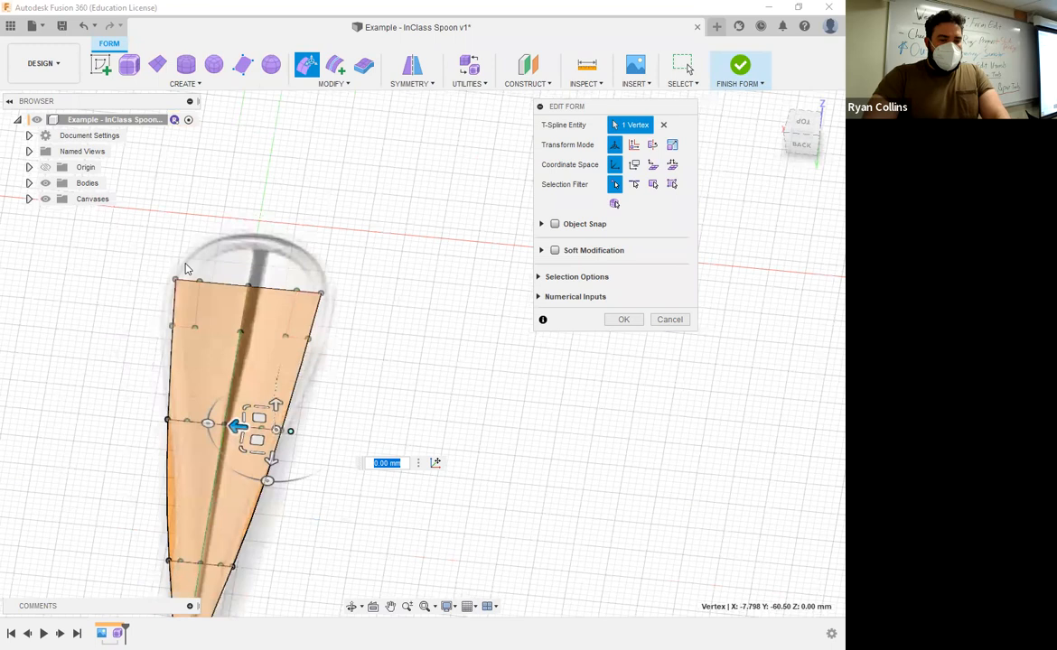
click(250, 289)
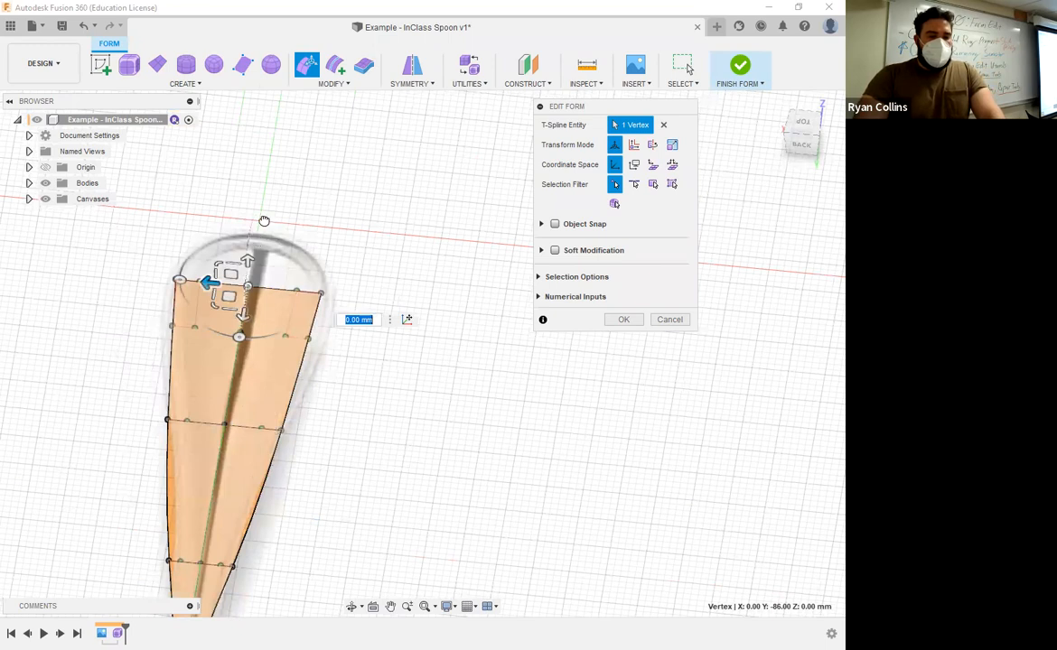
drag(242, 317, 261, 231)
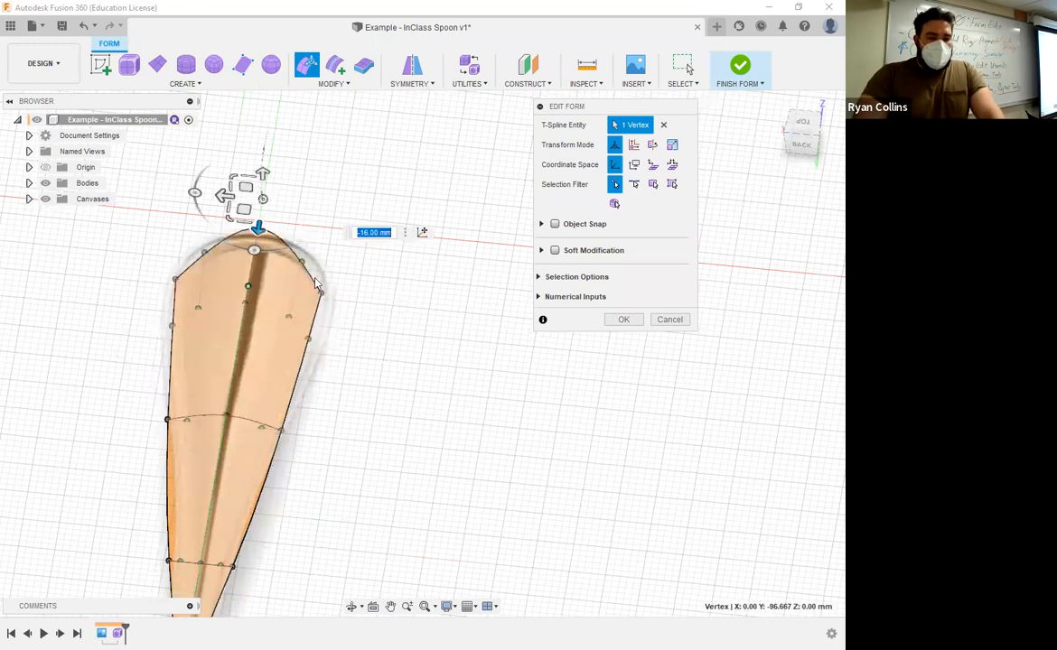
Move the handle tip's corner vertex by about -0.8 and -2.3 mm, widen the tip edge using the edge filter, and finish the edit.
click(322, 296)
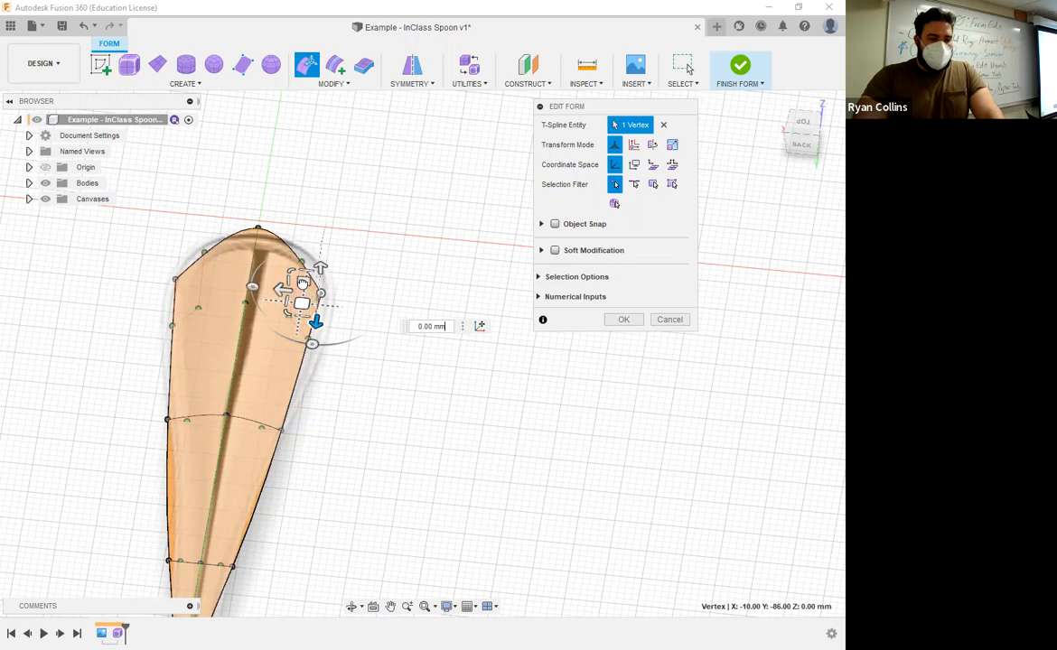
drag(302, 284, 311, 272)
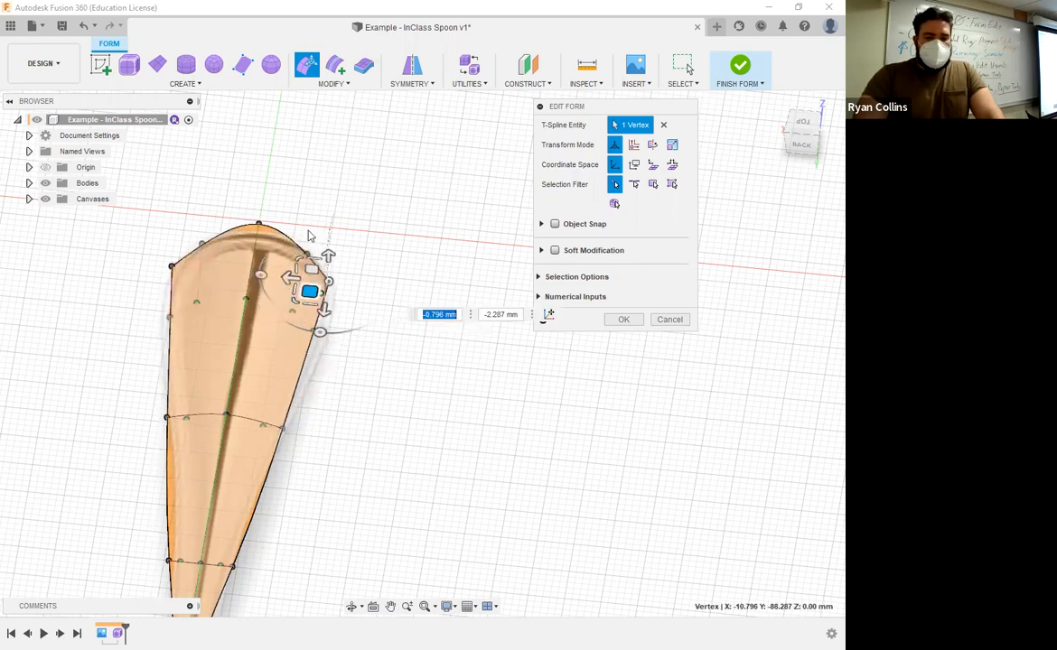
click(635, 184)
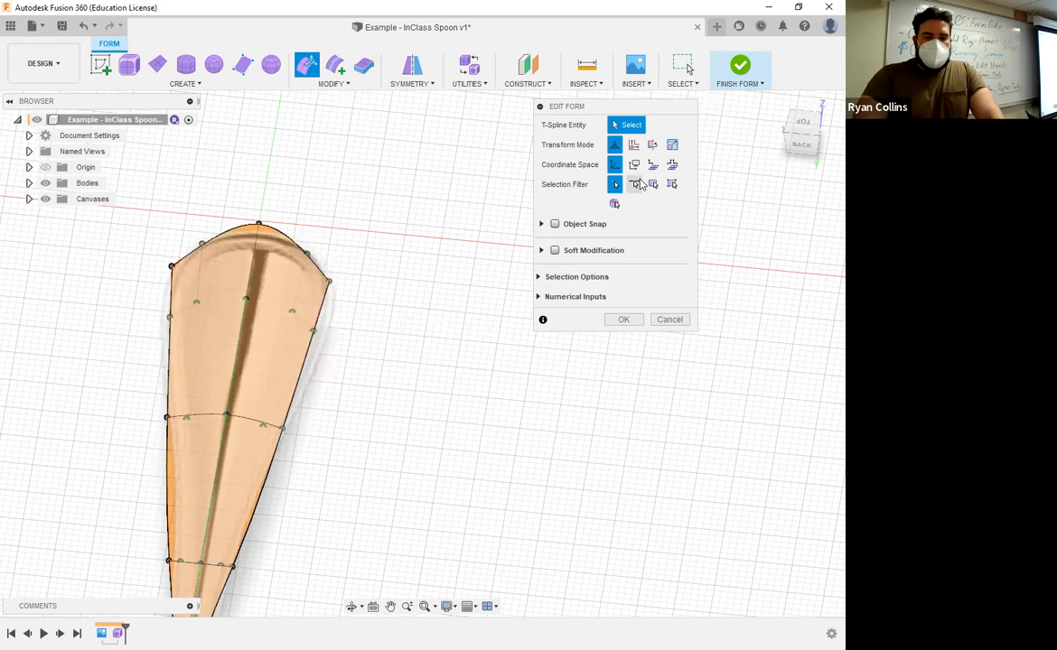
click(286, 227)
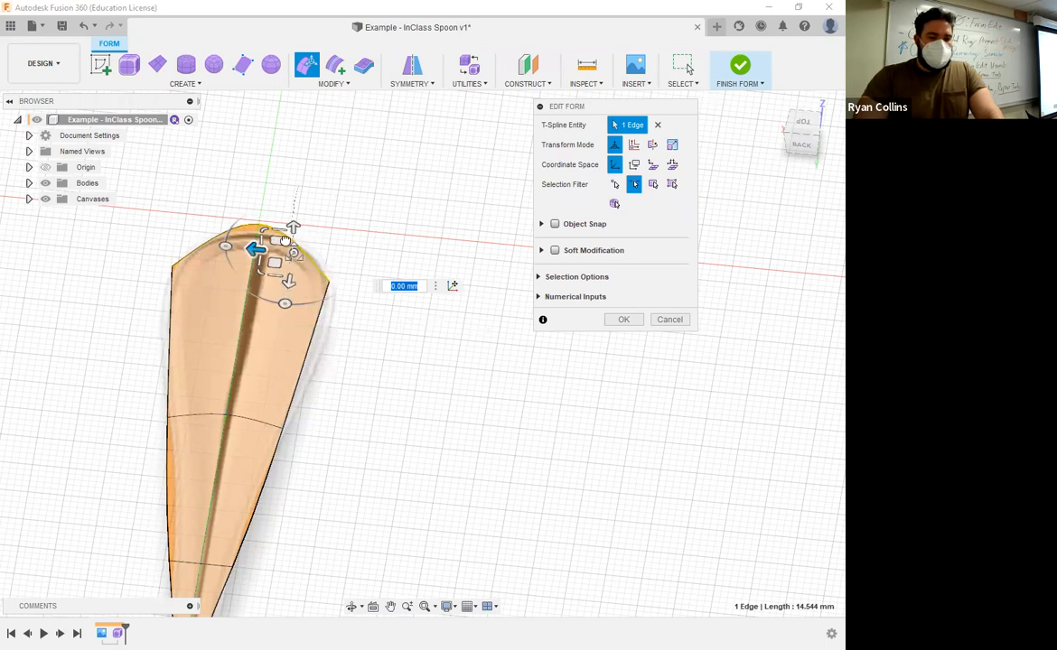
drag(278, 238, 285, 304)
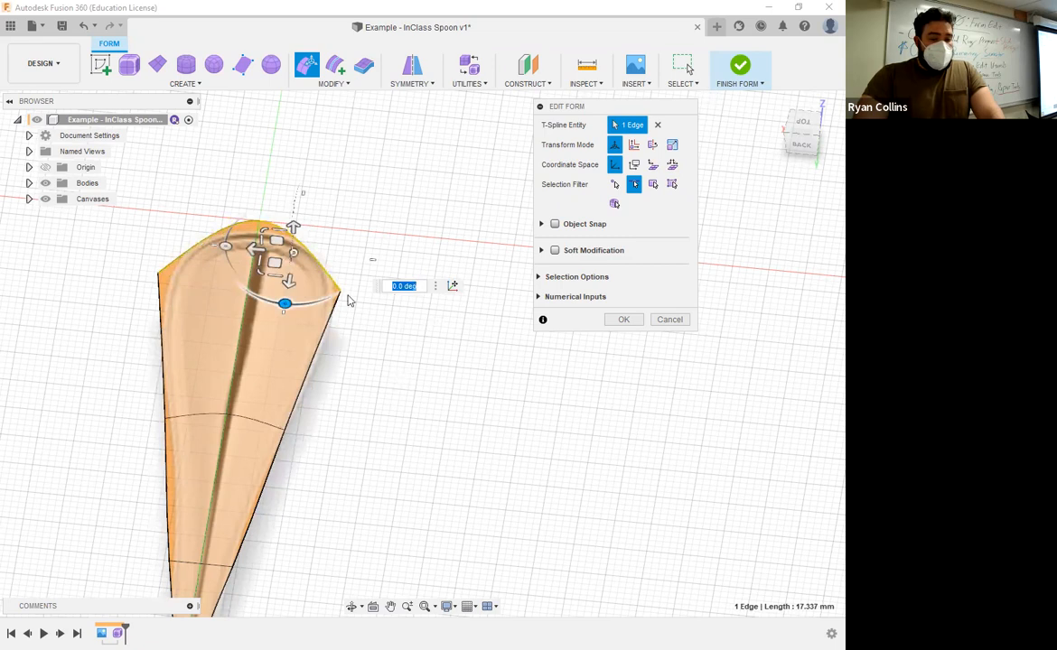
click(624, 319)
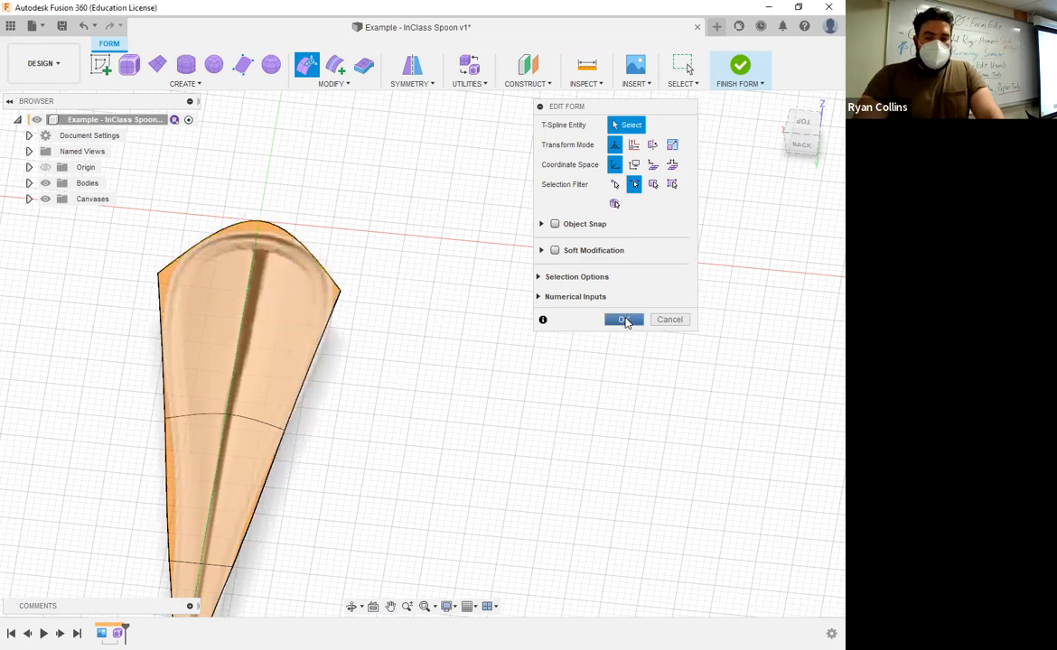
Delete the handle tip's corner vertex, and scale and shift the remaining tip edge to fit the rounded end of the canvas.
click(340, 292)
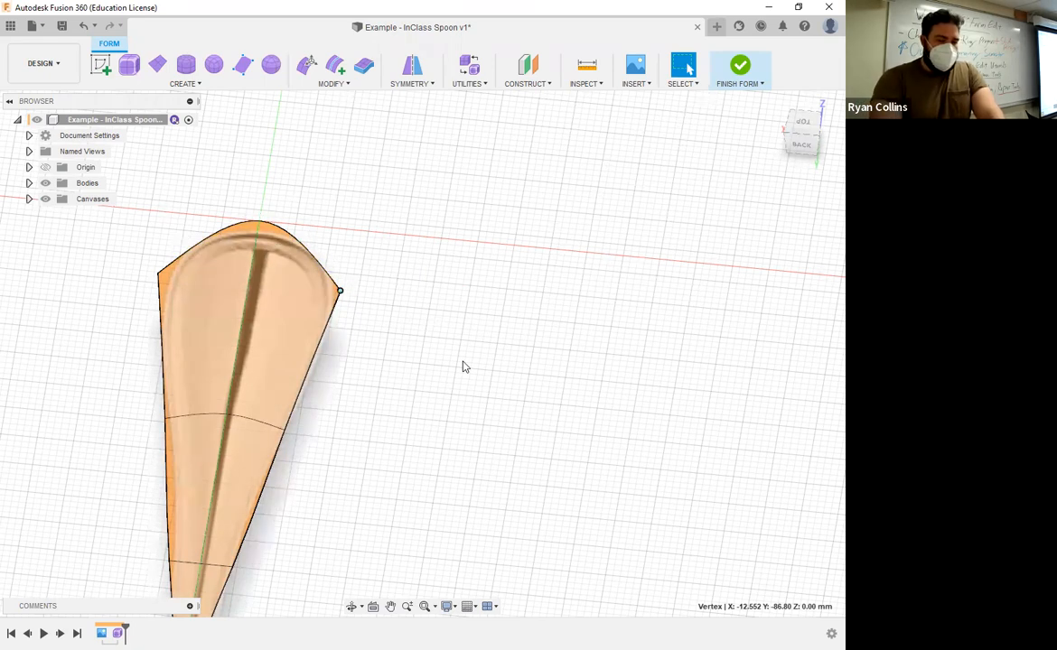
key(Delete)
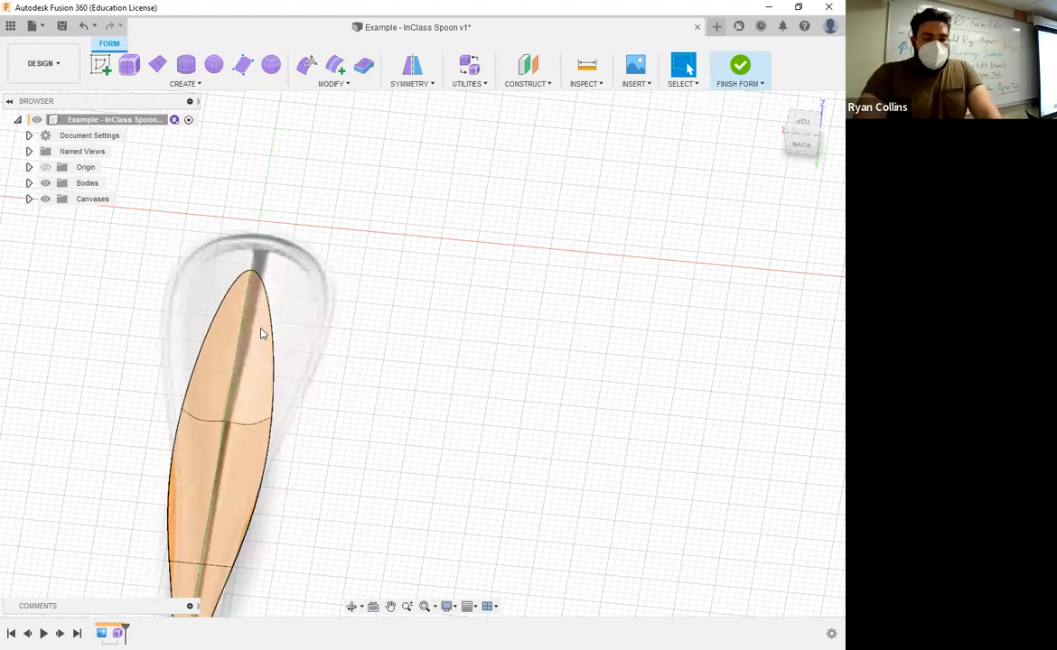
click(306, 66)
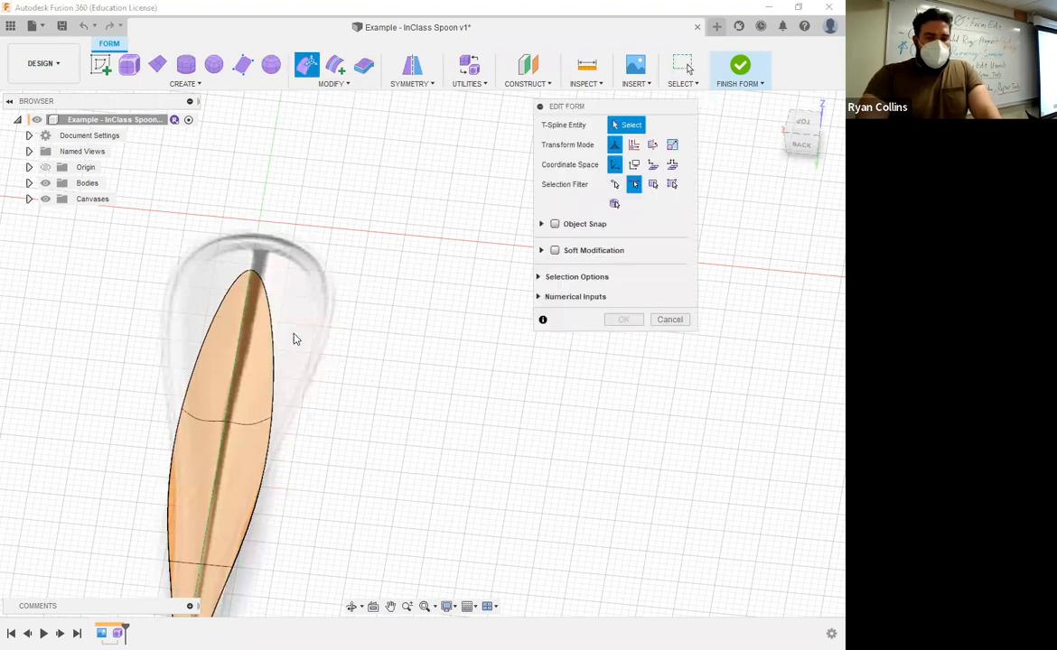
click(264, 338)
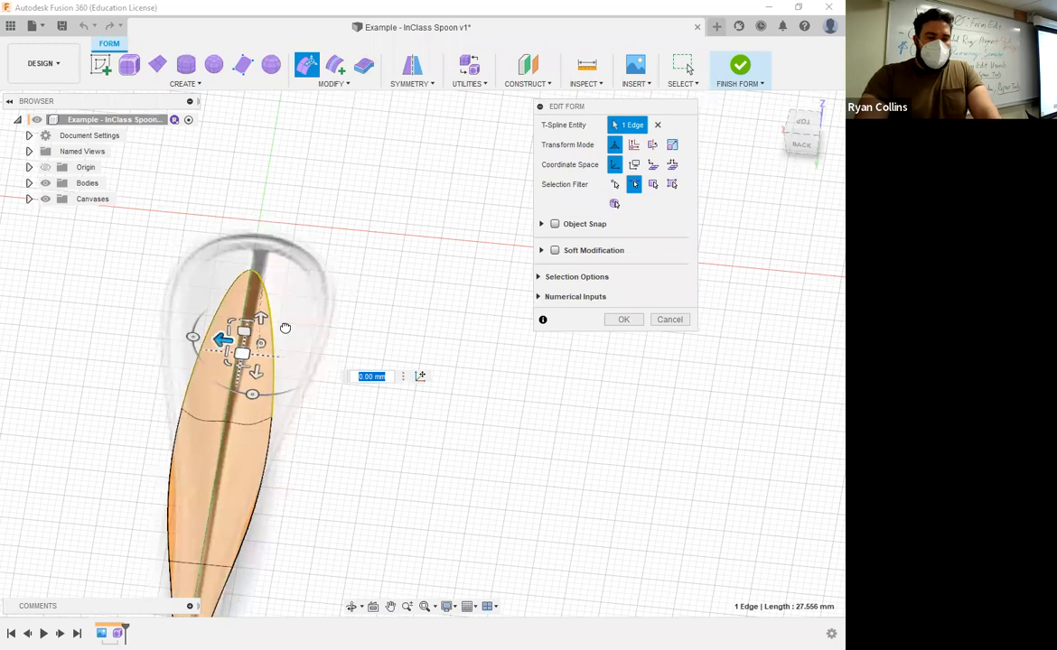
drag(319, 359, 287, 305)
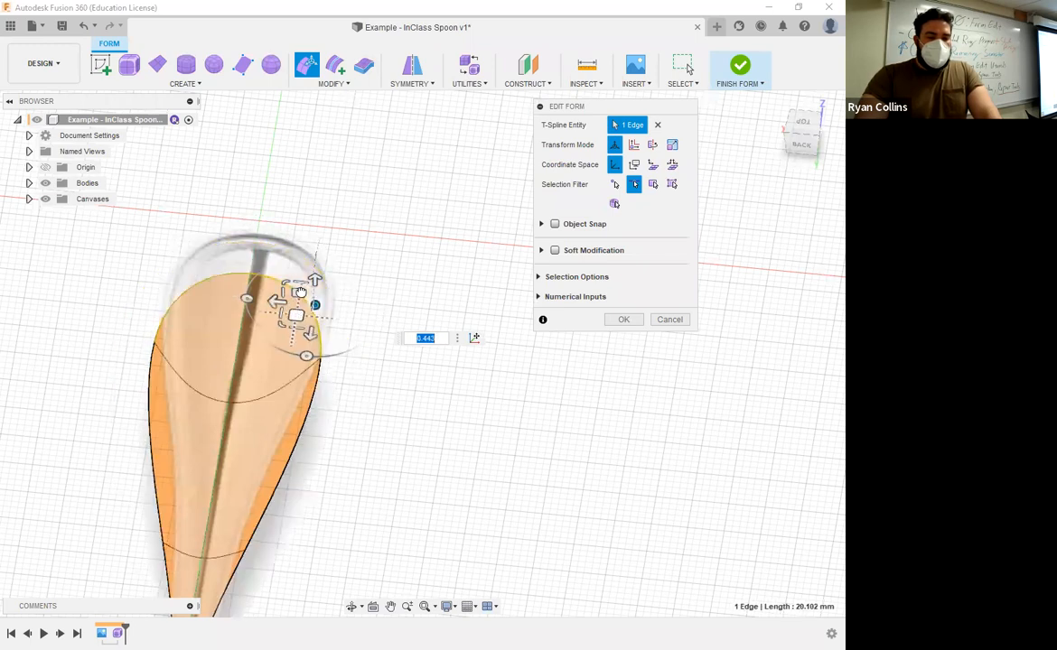
drag(307, 276, 315, 233)
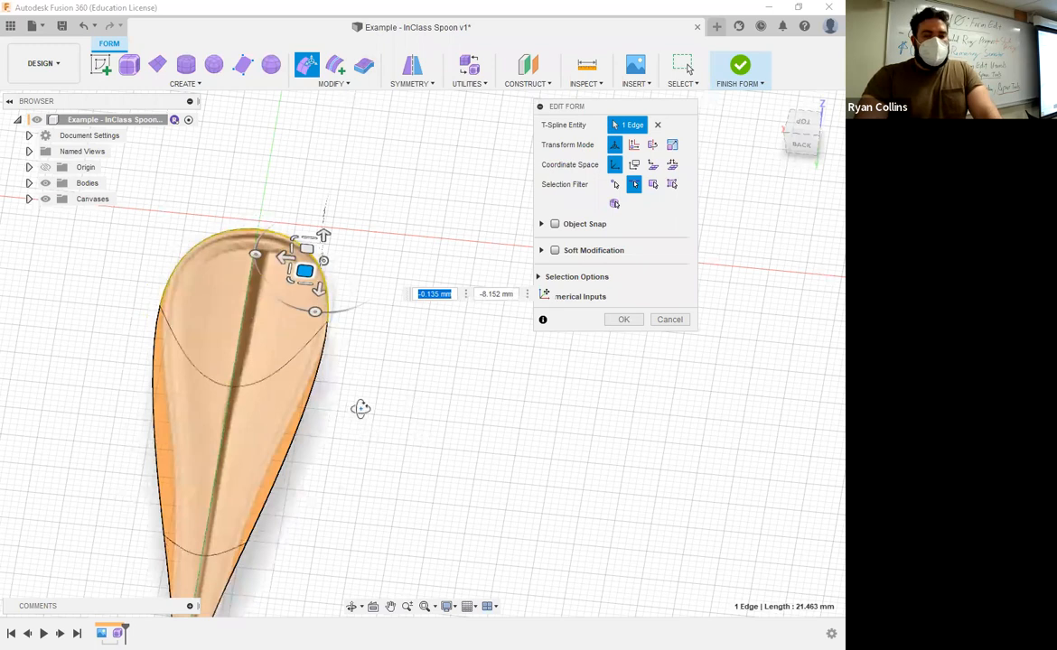
With the vertex filter, move the middle cross-line's outer vertex inward to about X -4.8 mm and the bowl-end corner vertex 5 mm inward.
shift+middle_drag(373, 420, 380, 425)
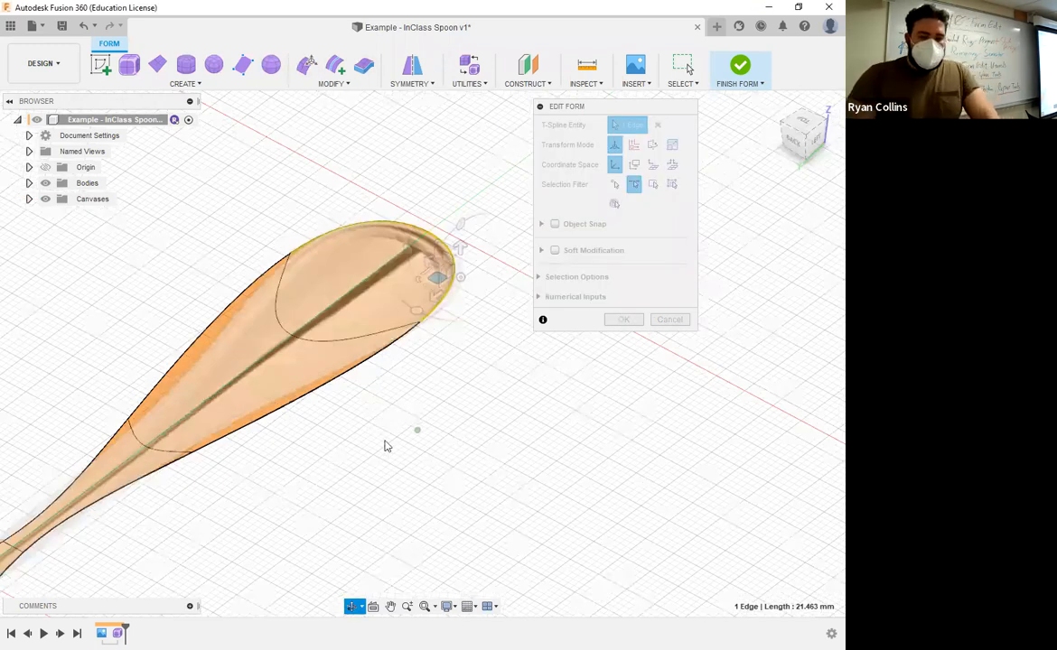
middle_drag(277, 367, 368, 272)
click(524, 380)
click(614, 184)
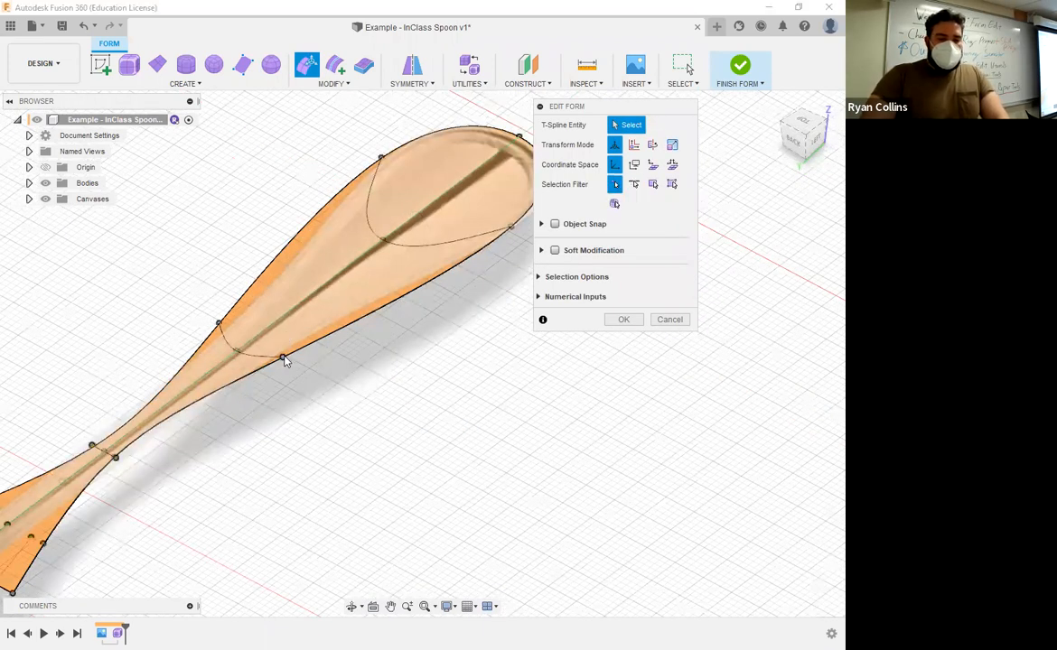
click(283, 357)
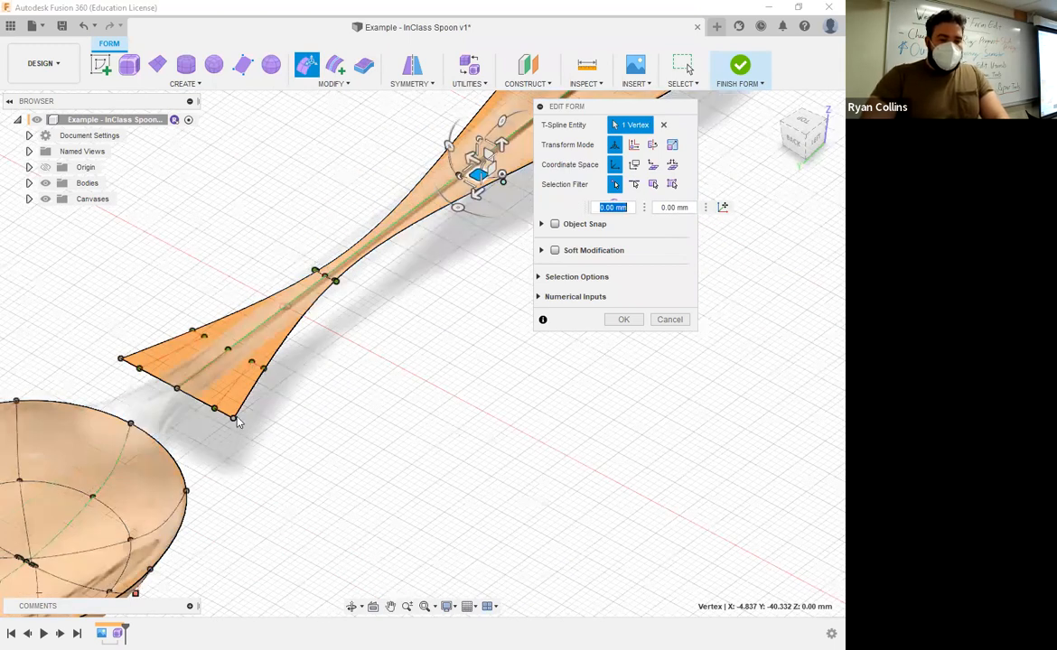
click(214, 409)
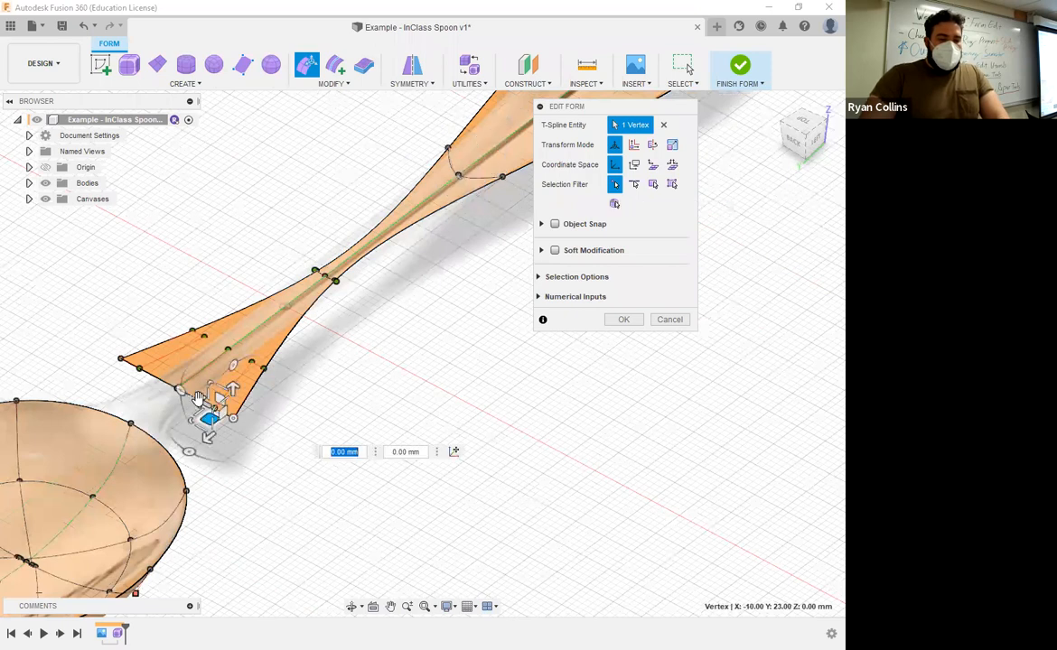
drag(197, 400, 300, 324)
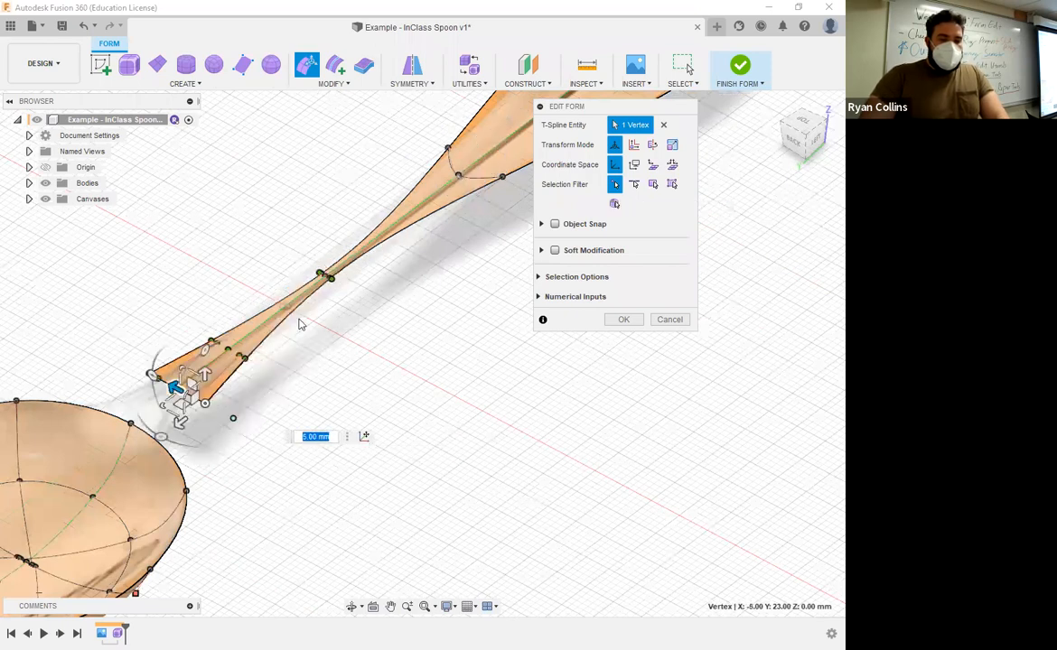
scroll(330, 260, up, 4)
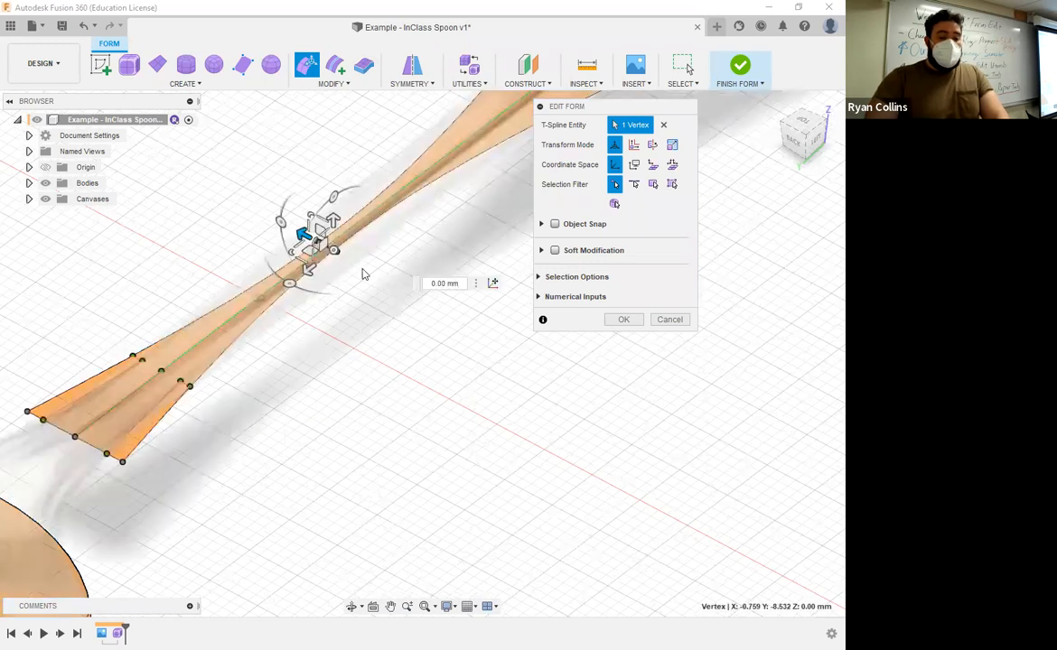
click(335, 264)
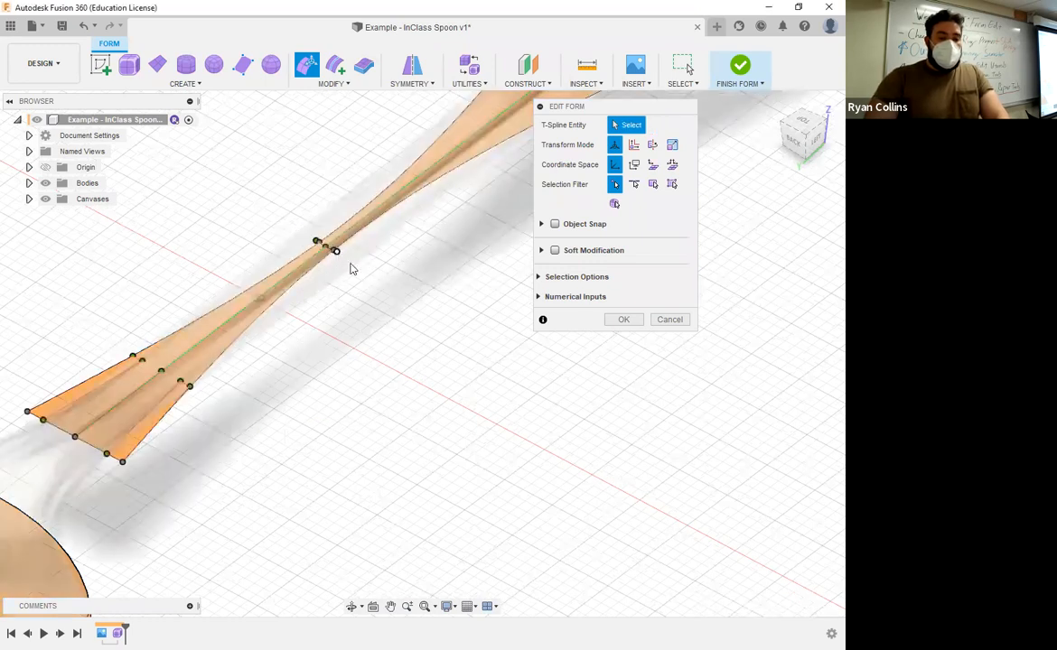
click(319, 242)
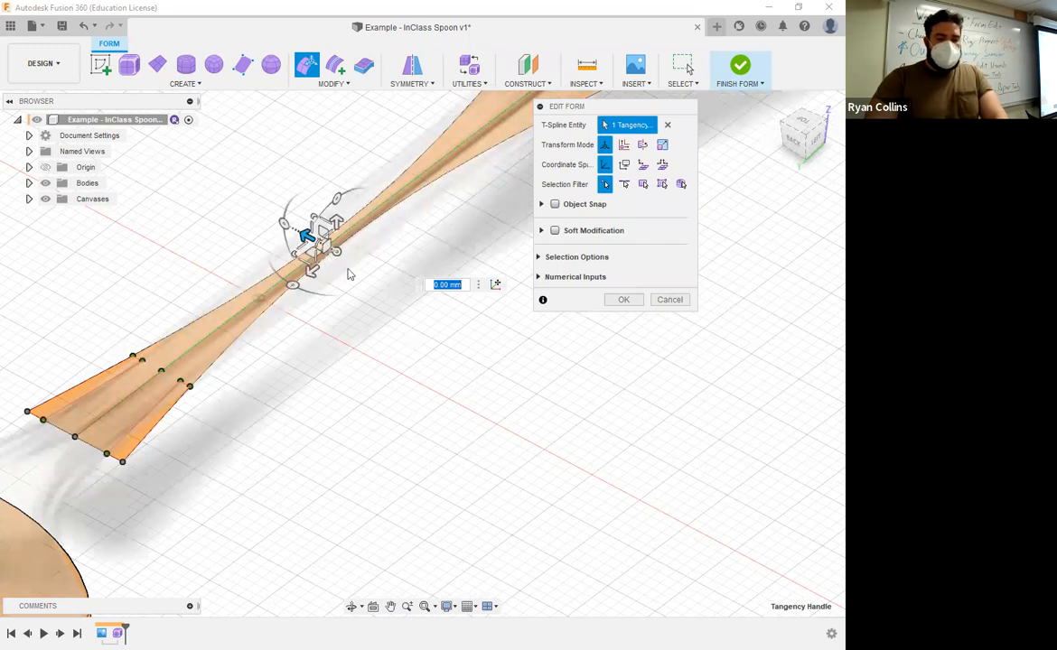
scroll(361, 303, up, 4)
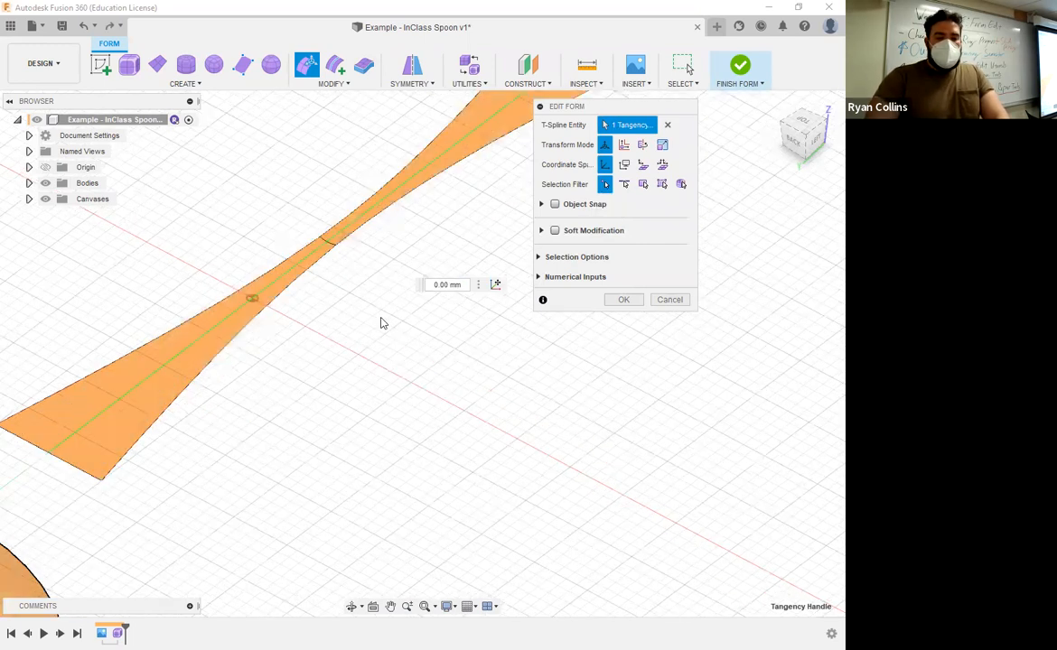
scroll(347, 222, up, 1)
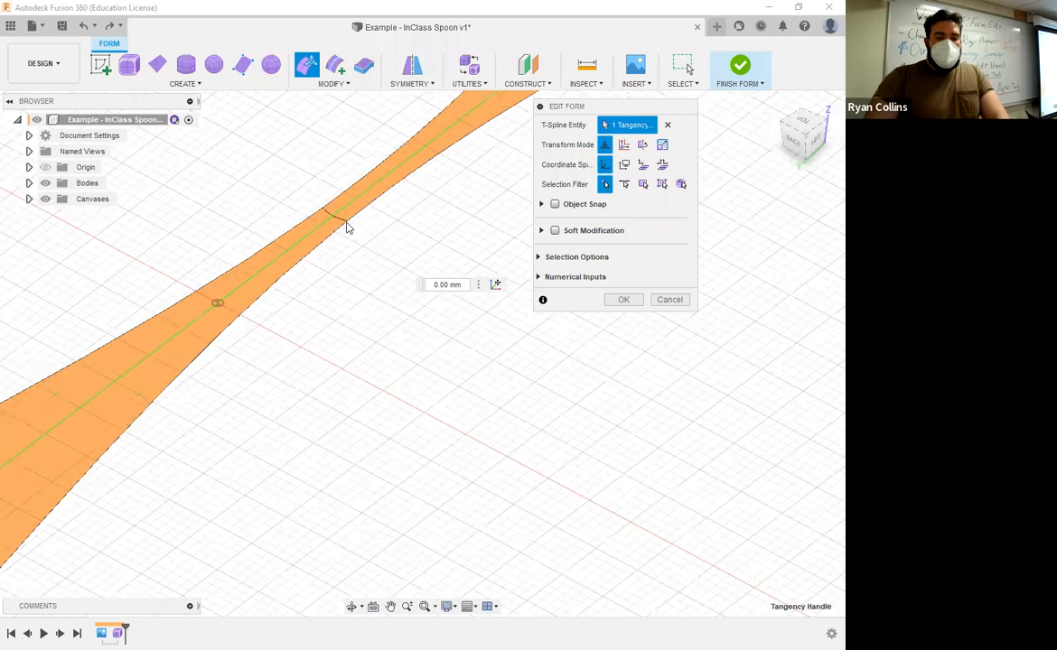
click(319, 207)
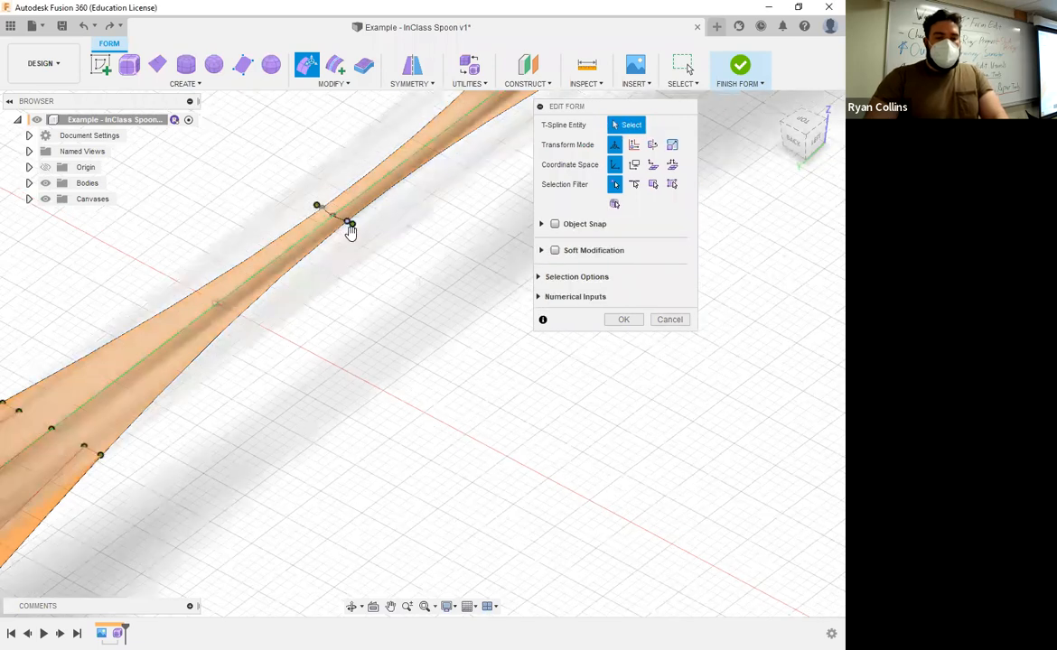
Using Translation mode, move the outer vertex of the handle's narrow neck cross-line outward to the canvas outline, and finish the form edit.
click(351, 226)
shift+middle_drag(401, 365, 429, 397)
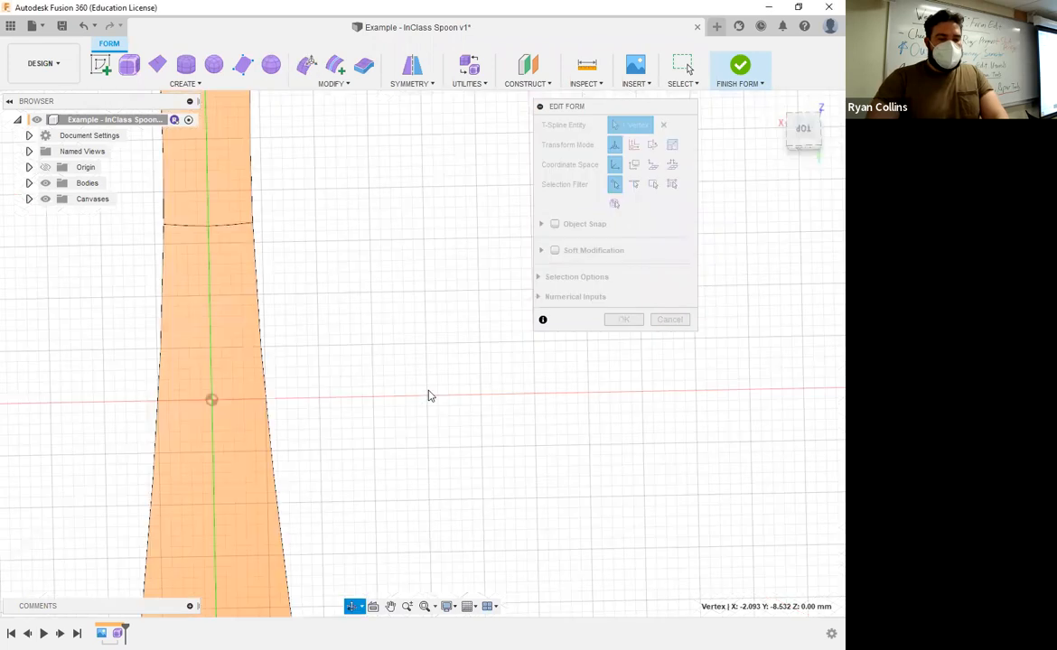
mouse_move(227, 226)
mouse_down()
mouse_move(233, 235)
mouse_move(264, 219)
mouse_move(226, 225)
mouse_up()
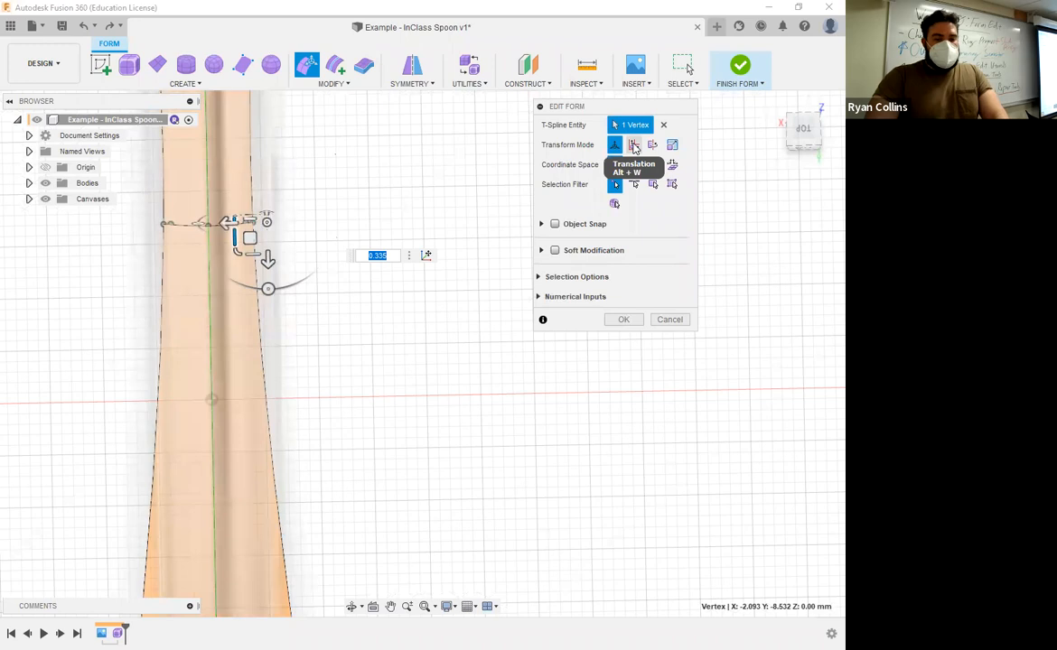
click(634, 146)
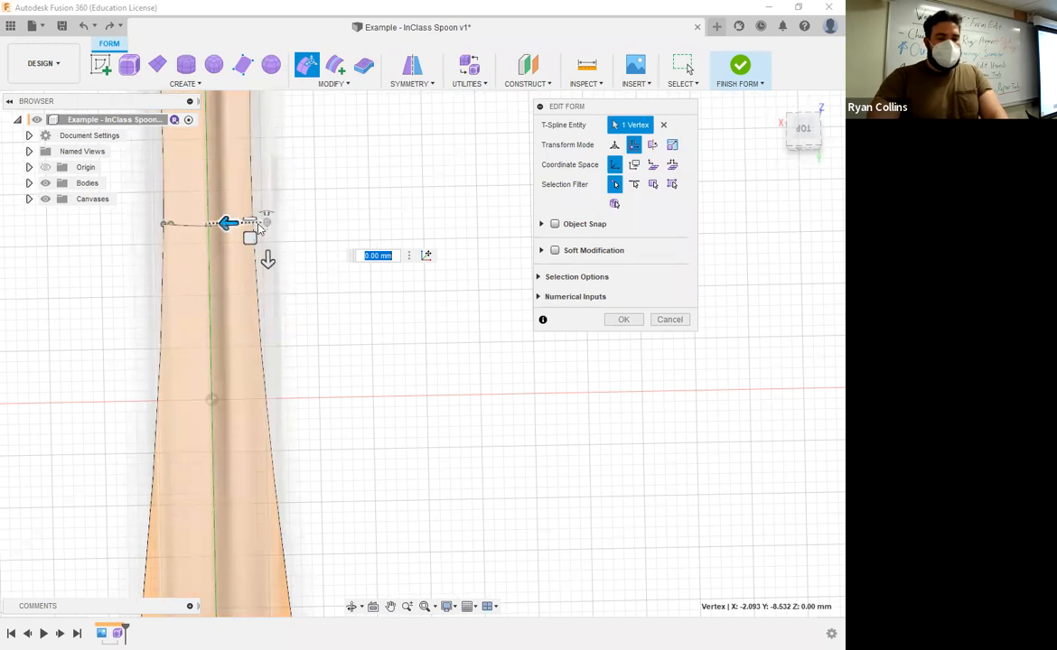
drag(231, 223, 258, 229)
scroll(337, 363, down, 5)
shift+middle_drag(457, 392, 456, 330)
shift+middle_drag(349, 352, 380, 364)
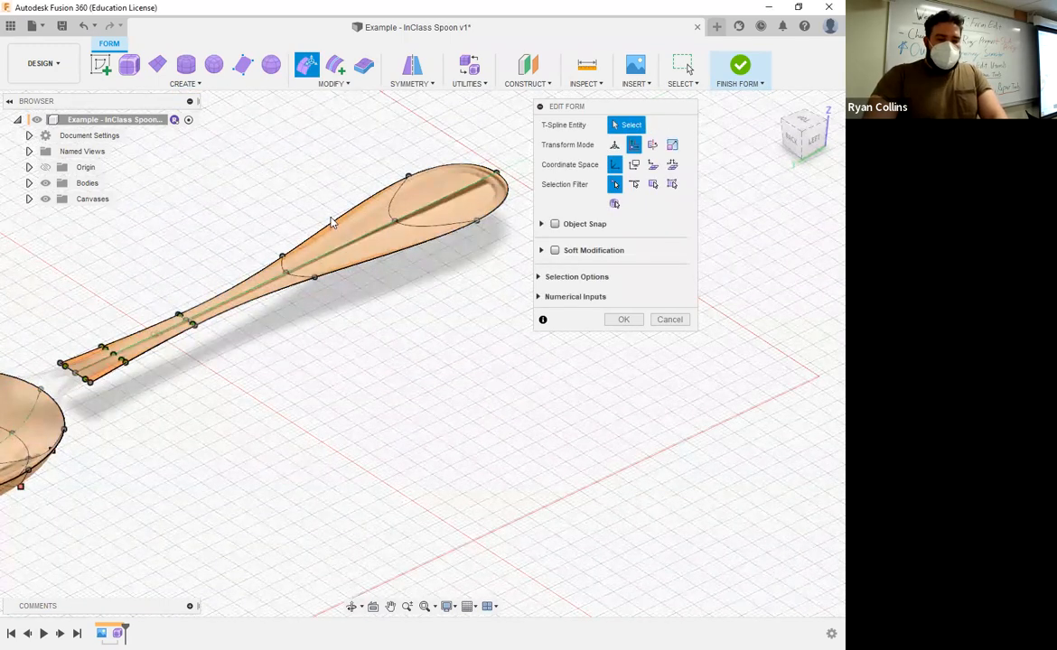
click(623, 324)
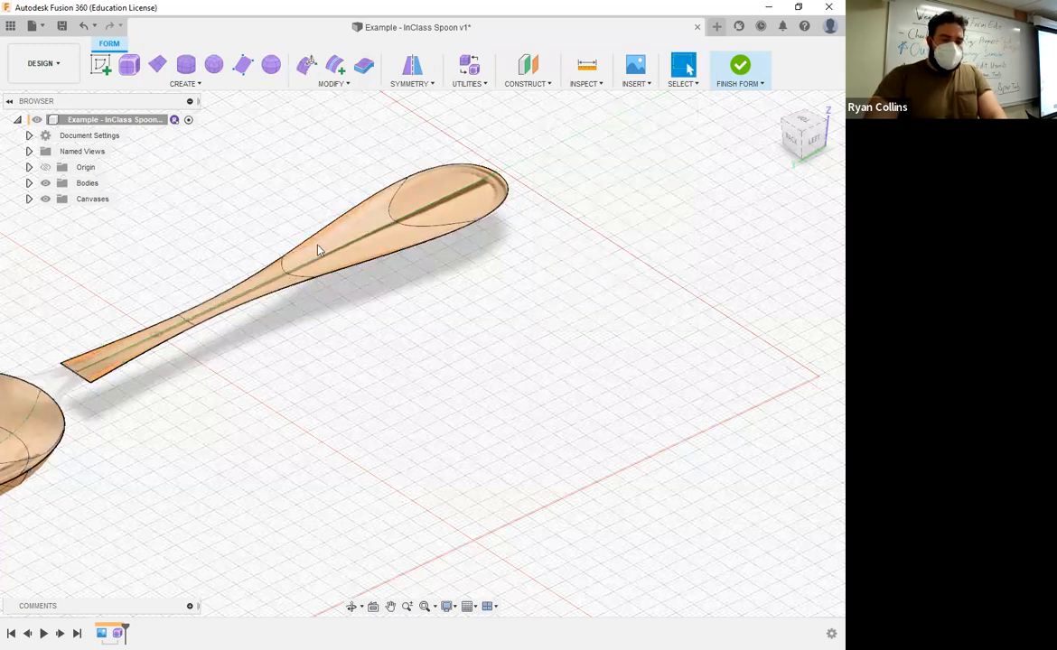
Insert a single-sided edge across the handle beside its middle cross-line, using Simple mode and an insert location of 0.50.
click(331, 66)
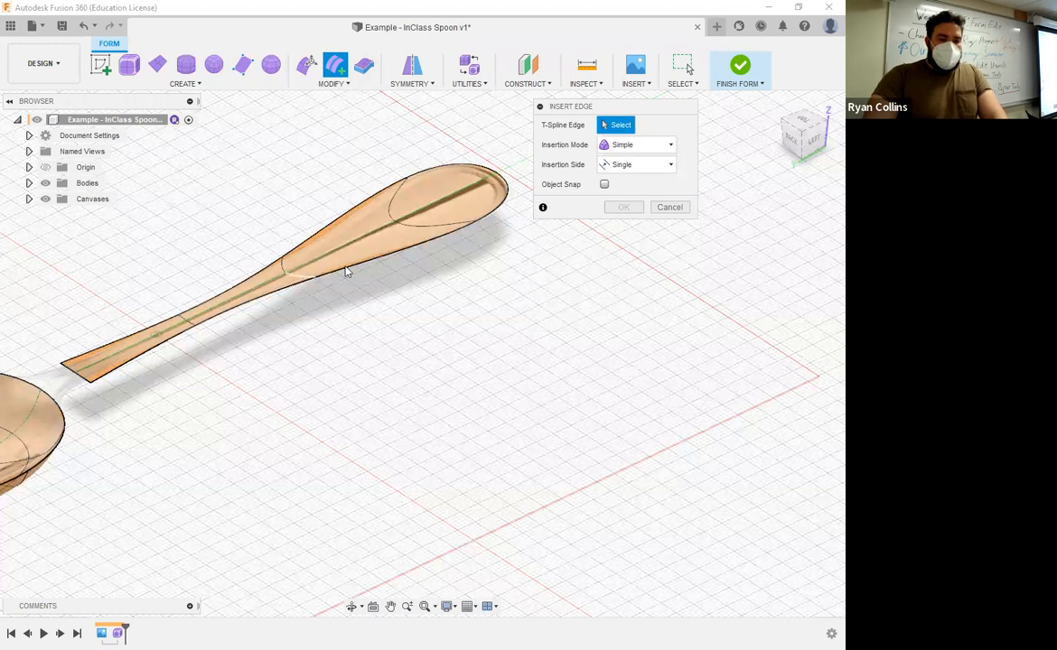
click(275, 272)
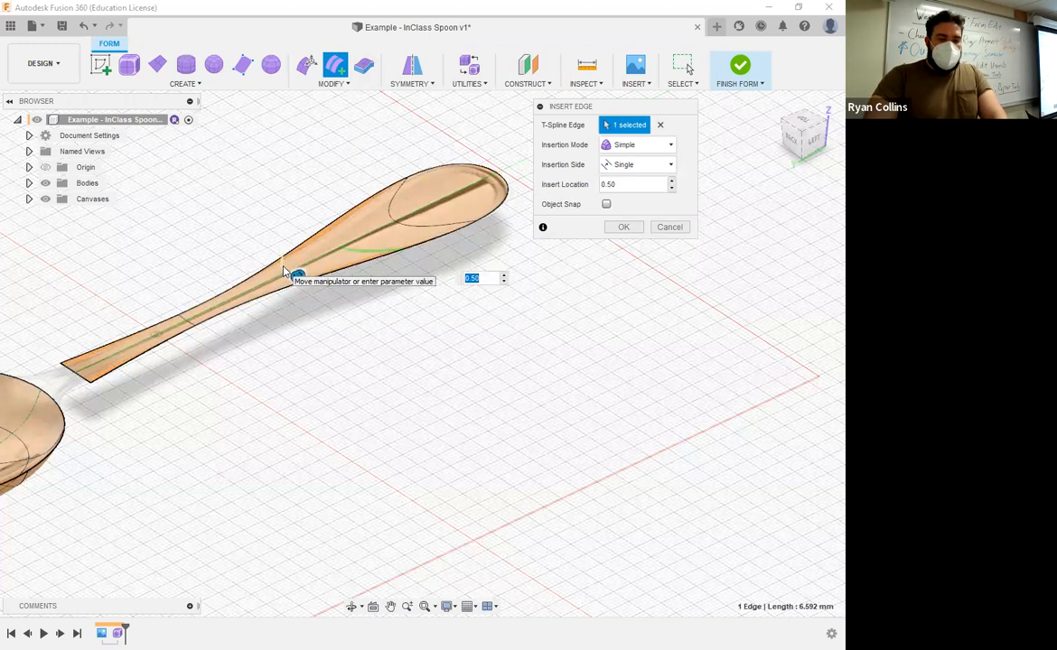
click(363, 237)
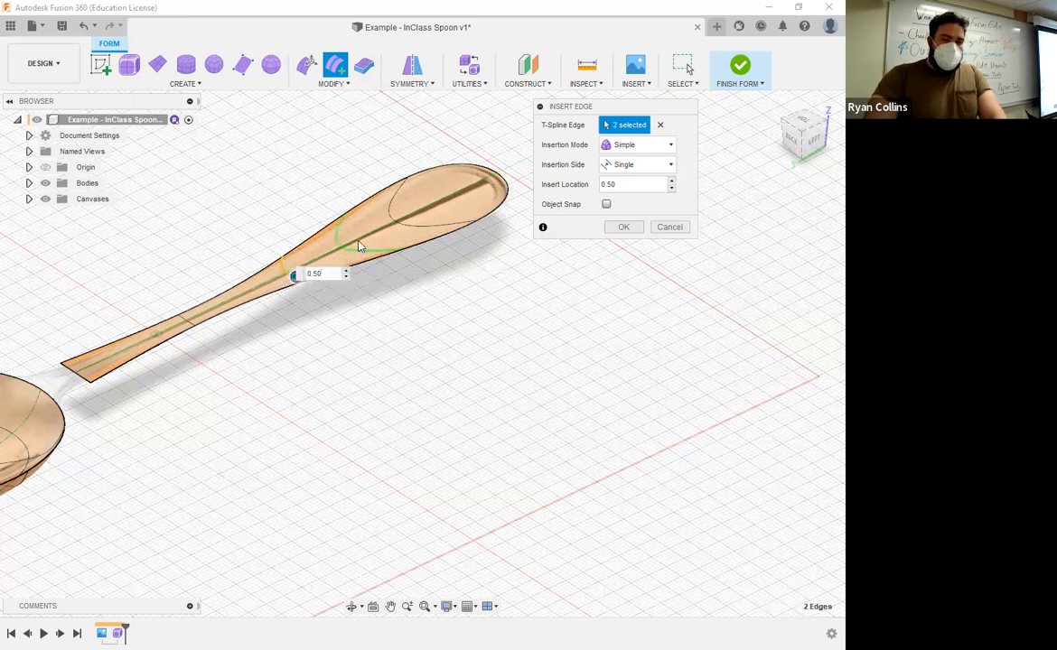
click(622, 228)
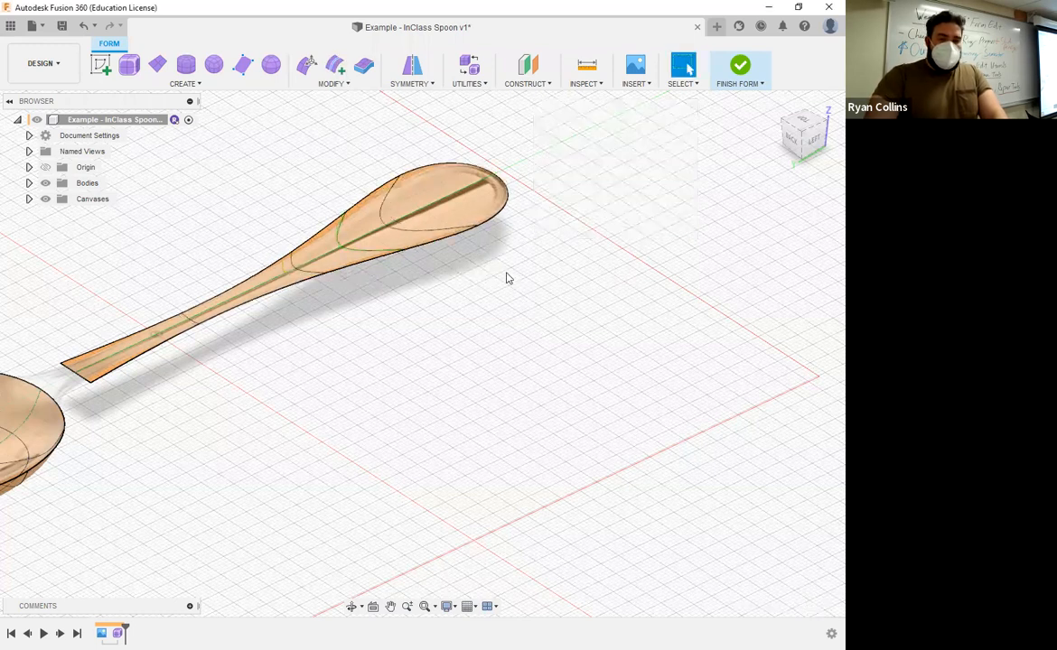
Move the outer vertex of the handle's newly inserted cross-line 2 mm inward toward the canvas outline, and finish the form edit.
click(307, 67)
shift+middle_drag(404, 319, 398, 288)
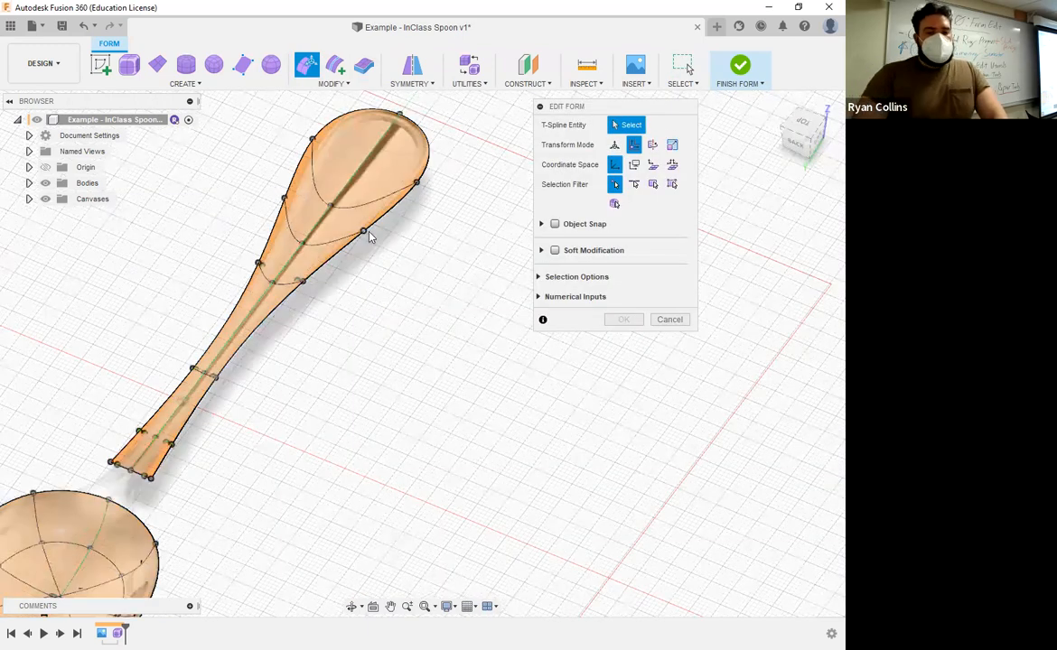
click(330, 213)
drag(322, 215, 316, 212)
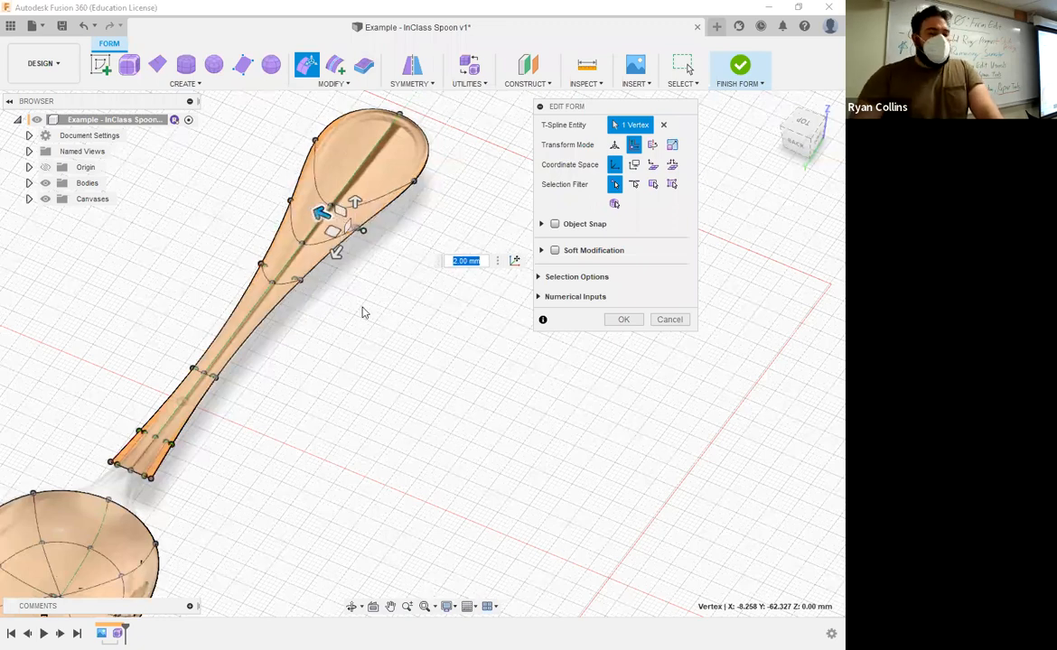
middle_drag(296, 375, 362, 312)
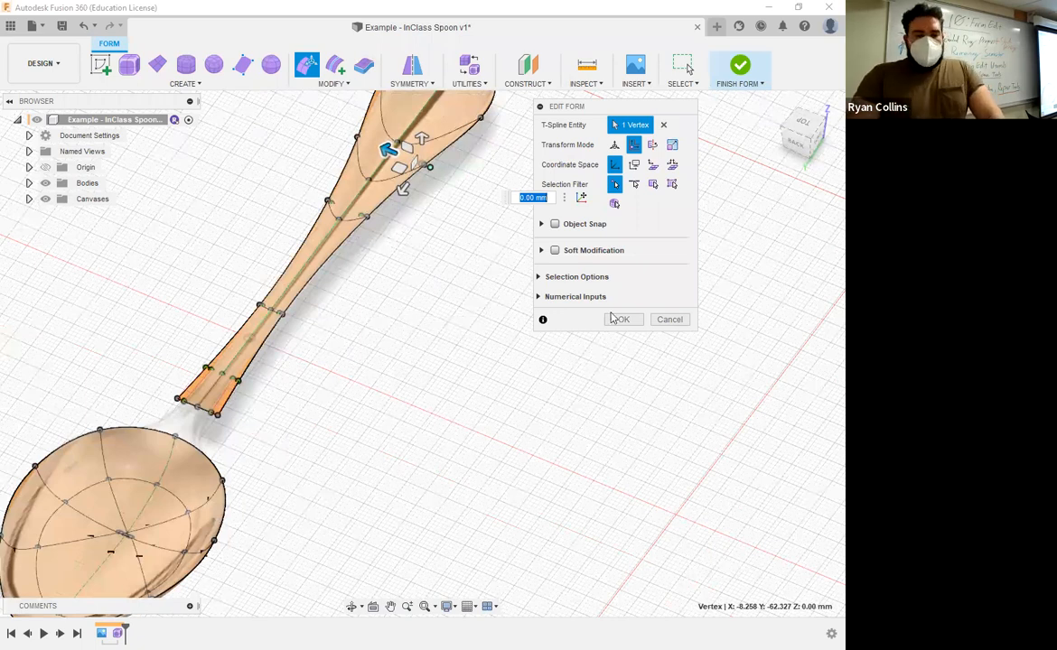
shift+middle_drag(554, 437, 533, 404)
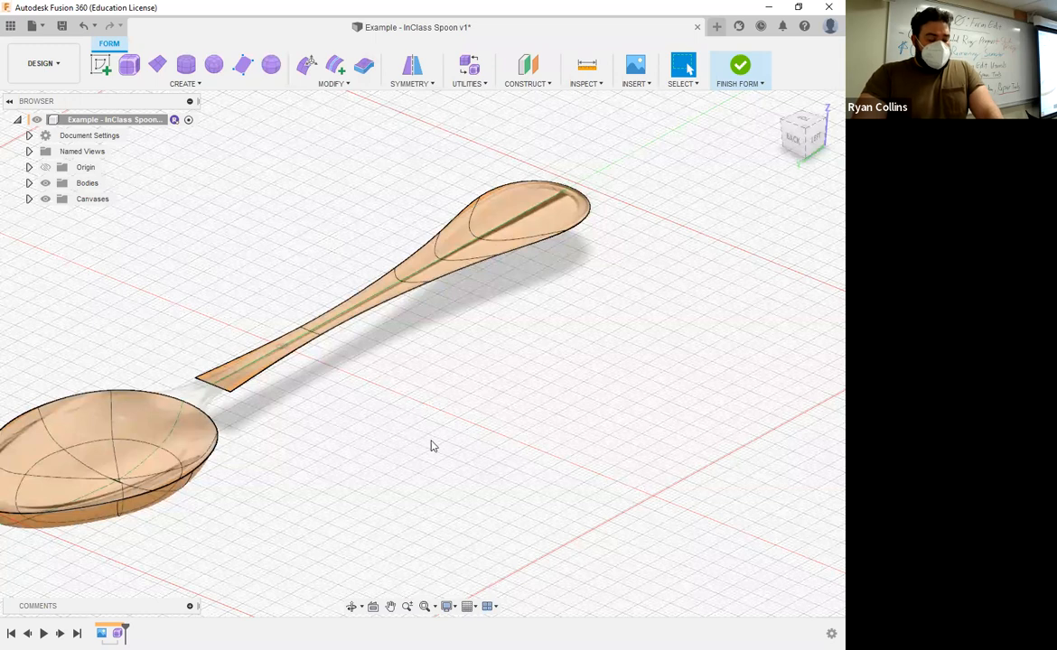
Save the design with the version description "Spoon & Handle Made".
key(ctrl+s)
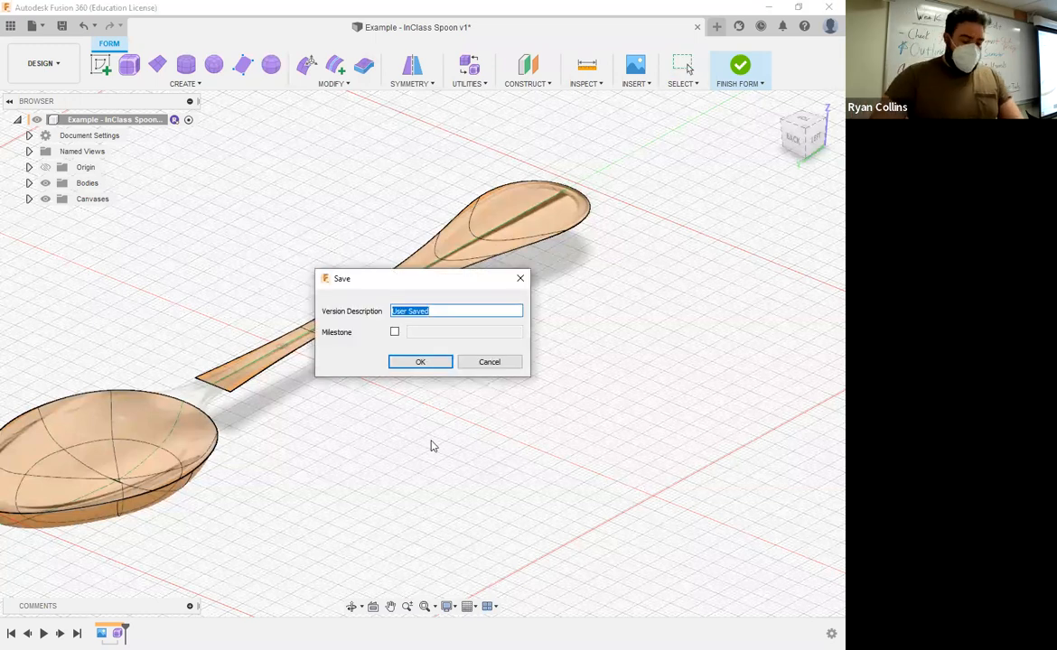
text(Spoon & Handle Made)
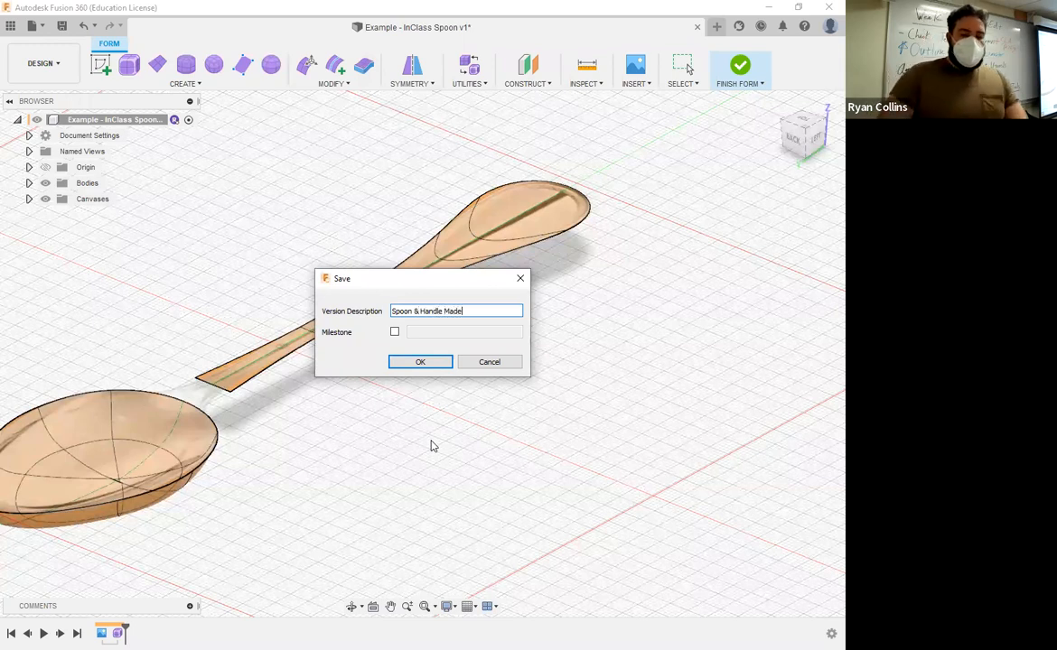
key(Return)
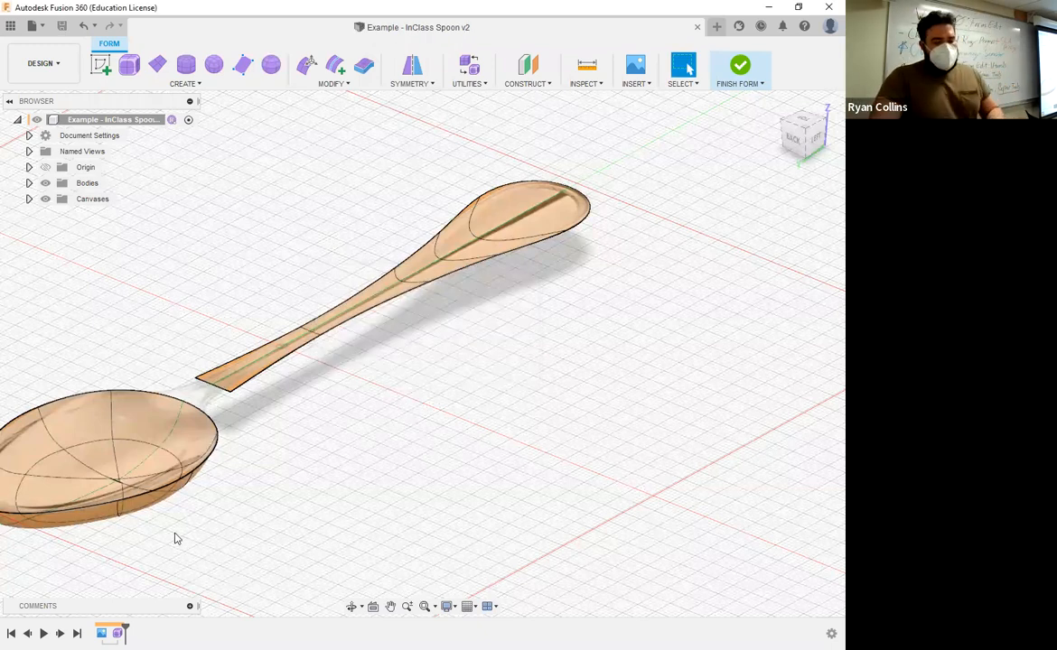
Check the bowl from inside and below, try to finish the form, and return to form editing.
shift+middle_drag(206, 537, 281, 515)
middle_drag(281, 515, 358, 499)
scroll(358, 500, up, 10)
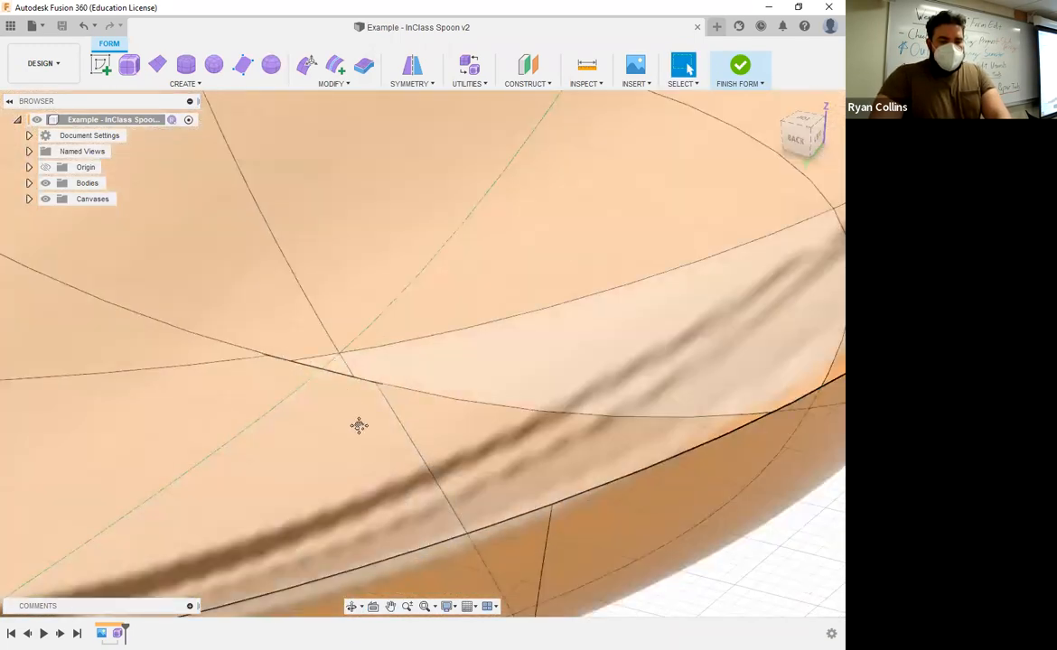
shift+middle_drag(359, 425, 477, 521)
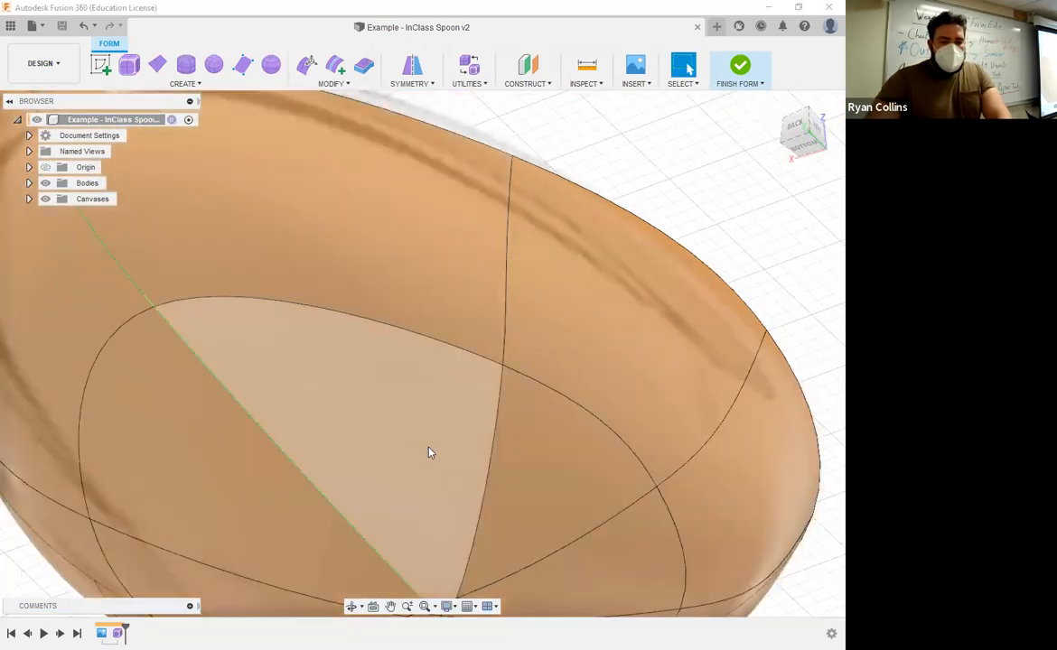
shift+middle_drag(408, 239, 445, 435)
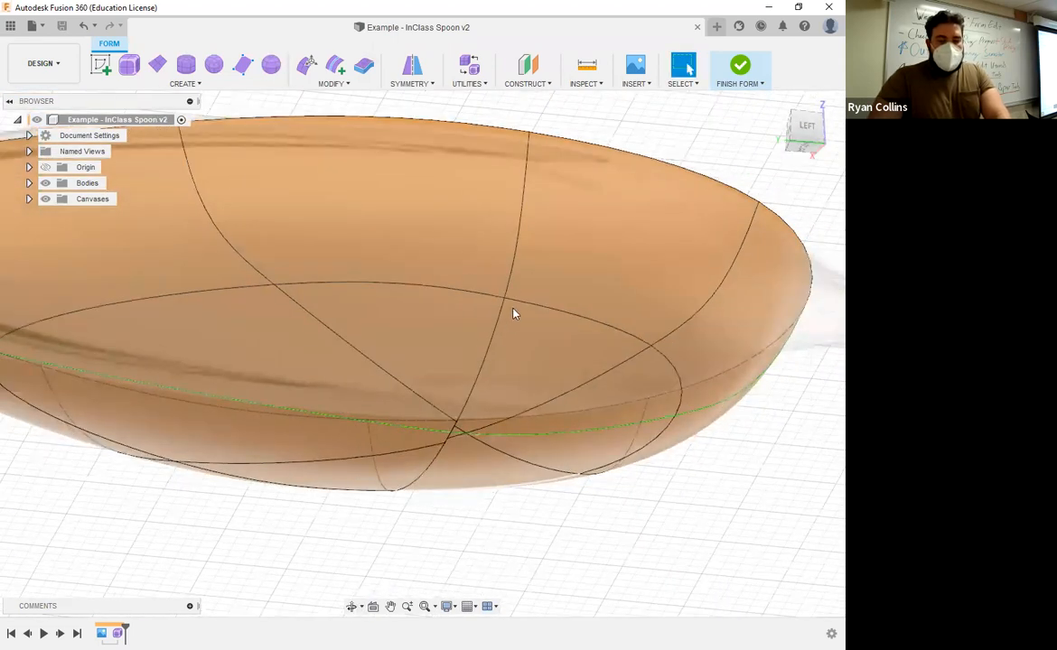
scroll(397, 316, down, 8)
shift+middle_drag(416, 365, 671, 134)
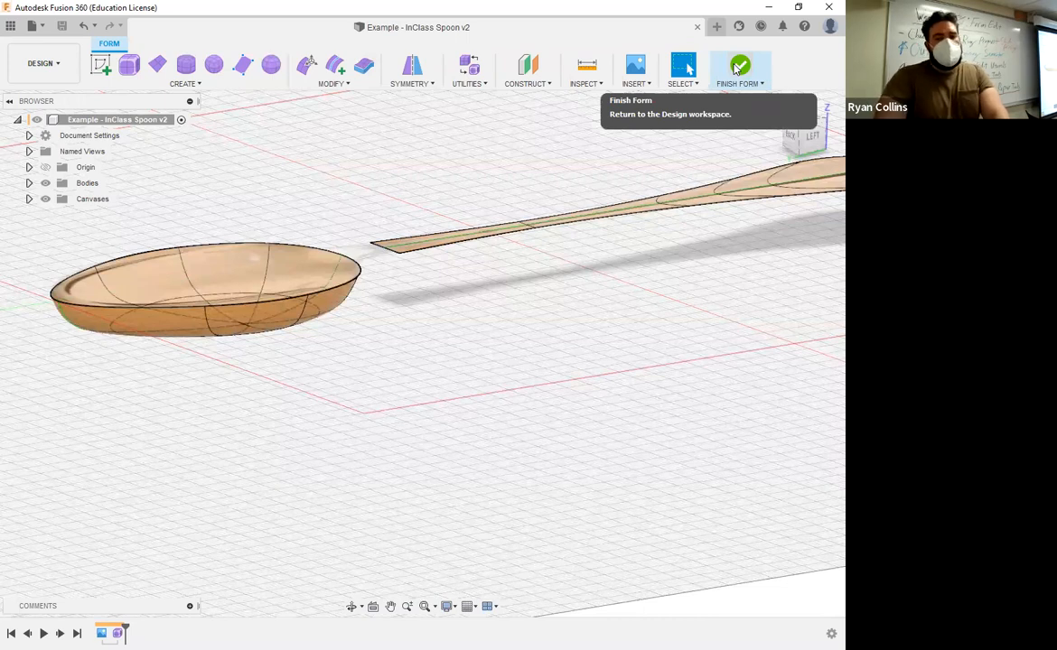
click(738, 70)
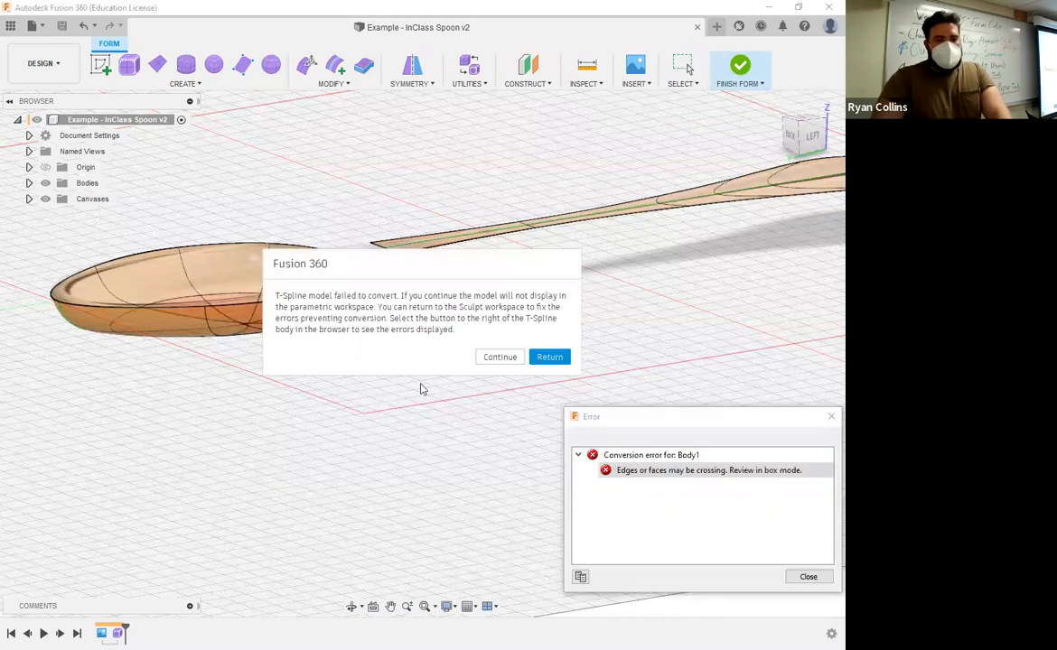
click(551, 359)
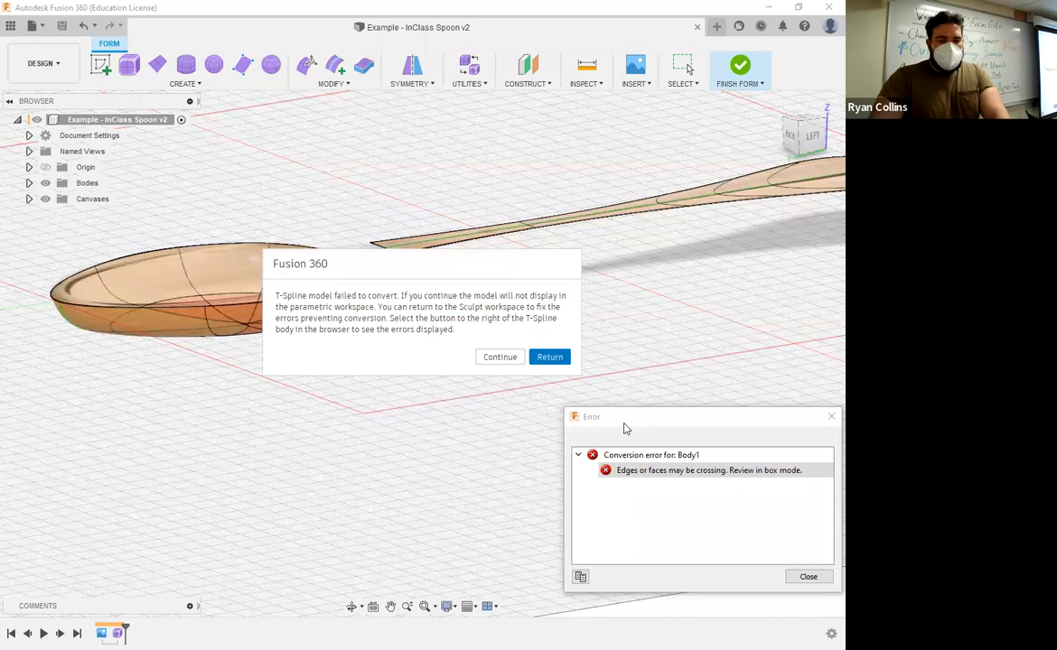
Run Repair Body with AutoRepair on the bowl, and examine the edges meeting at the center of its underside.
shift+middle_drag(292, 344, 316, 388)
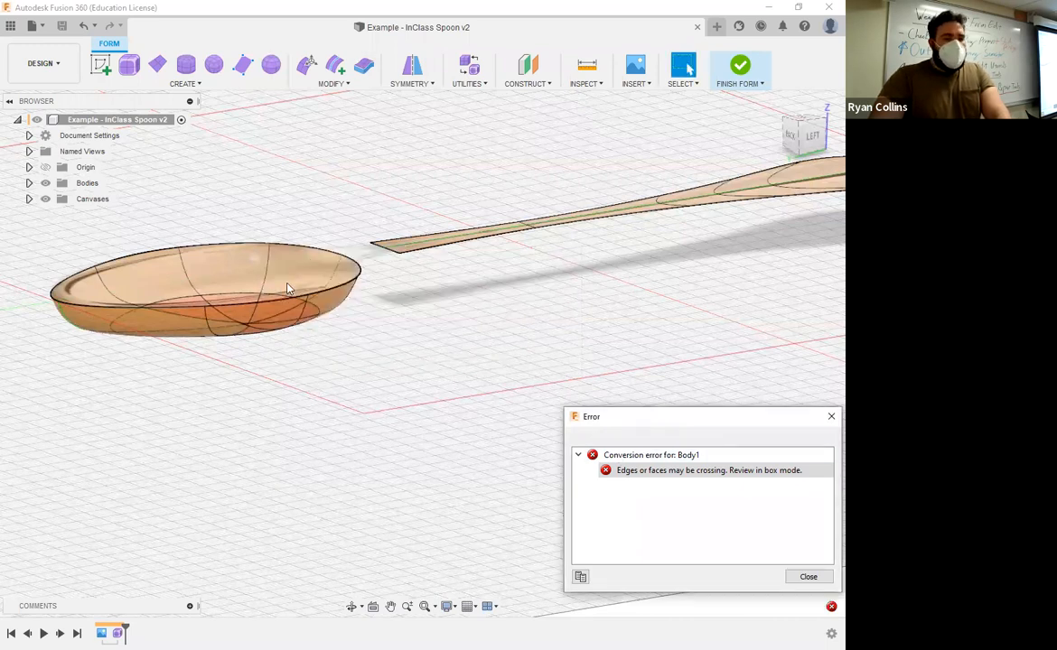
middle_drag(288, 284, 458, 366)
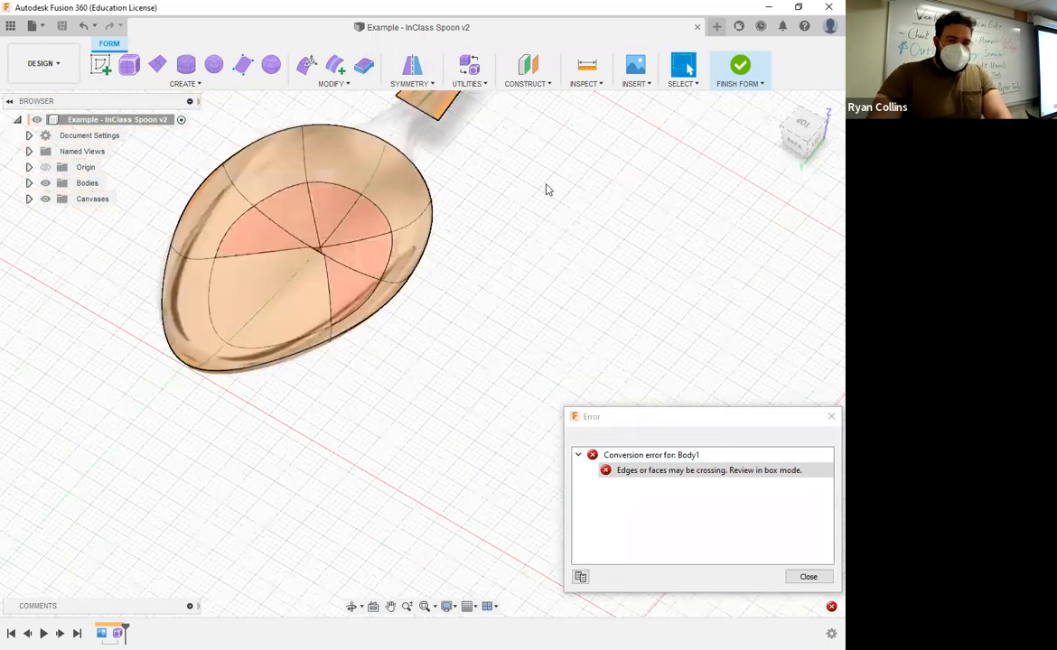
click(467, 83)
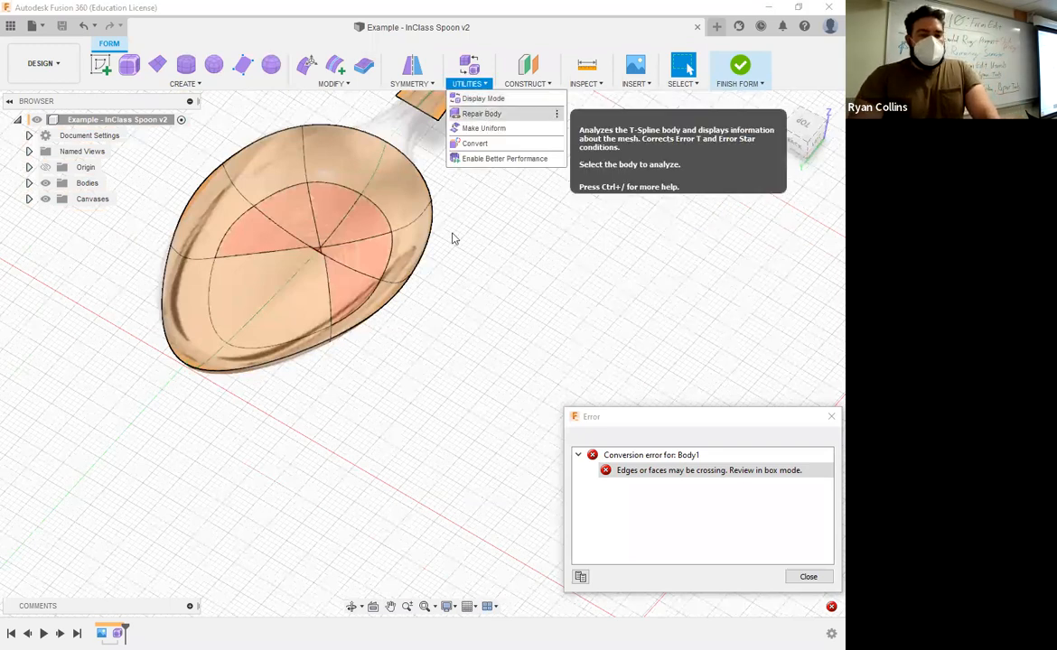
click(481, 113)
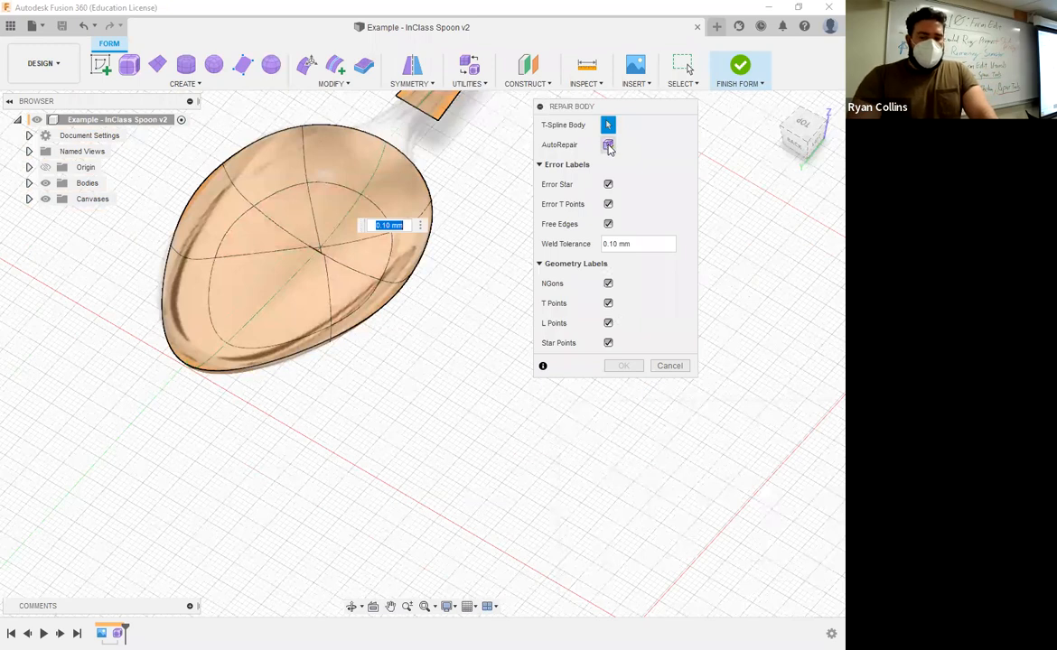
click(608, 145)
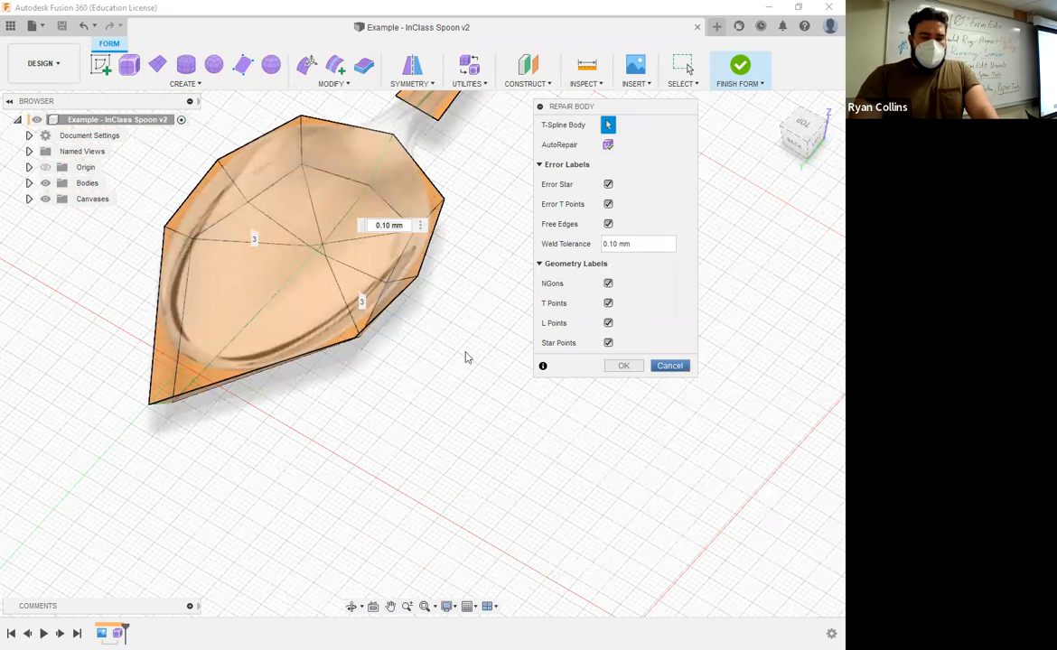
shift+middle_drag(390, 374, 322, 442)
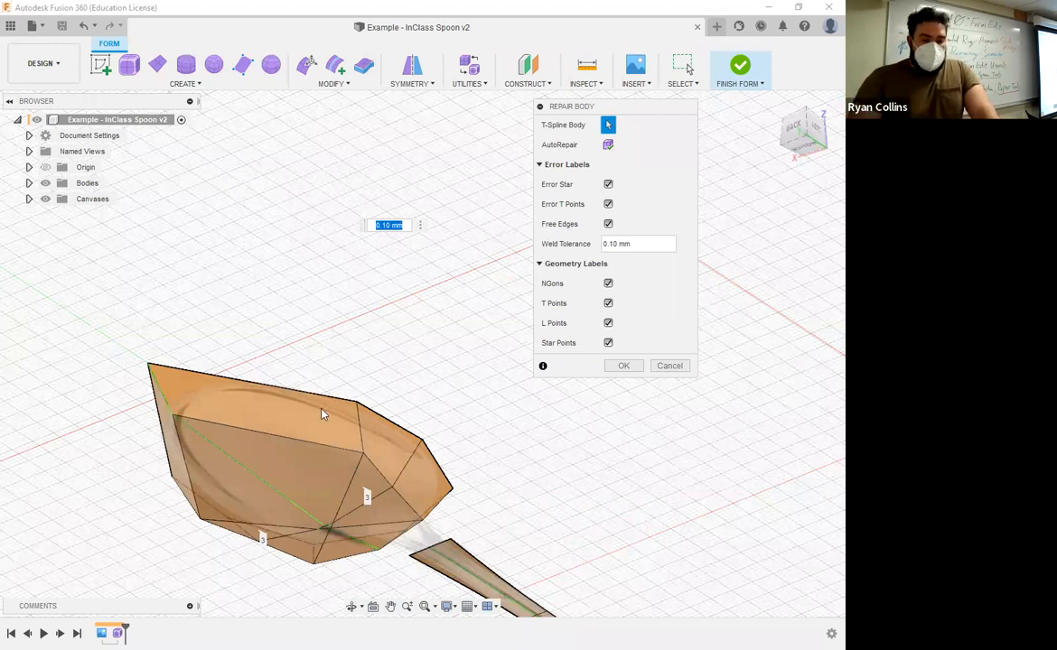
shift+middle_drag(377, 390, 389, 307)
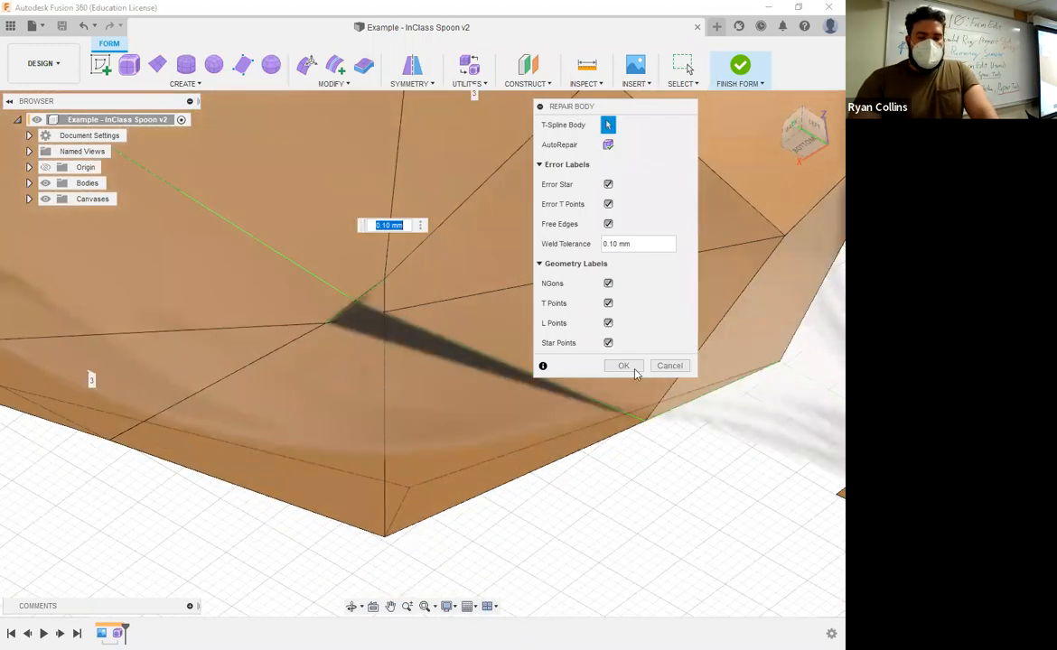
key(Escape)
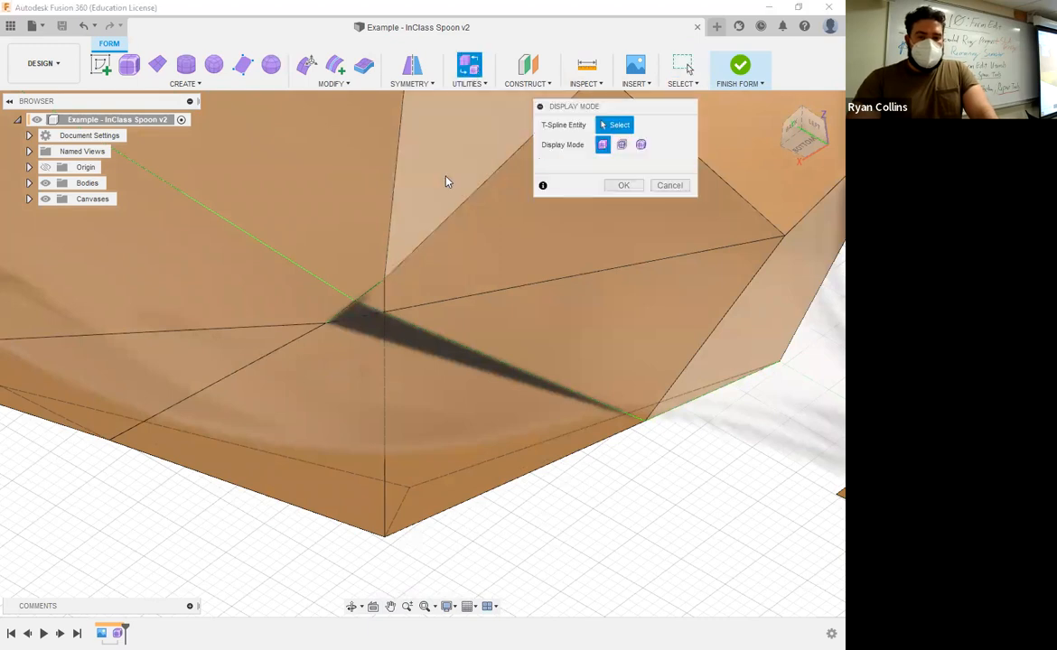
Compare the control frame display with box display on the bowl, and apply box display.
scroll(548, 282, down, 5)
middle_drag(547, 282, 486, 343)
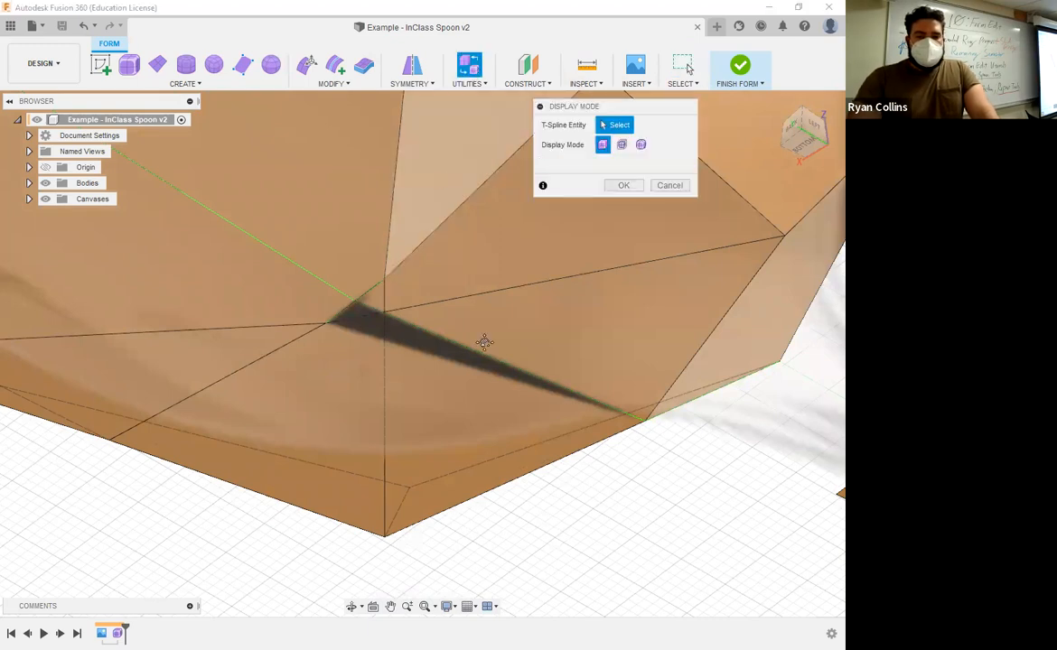
scroll(531, 270, up, 1)
click(532, 270)
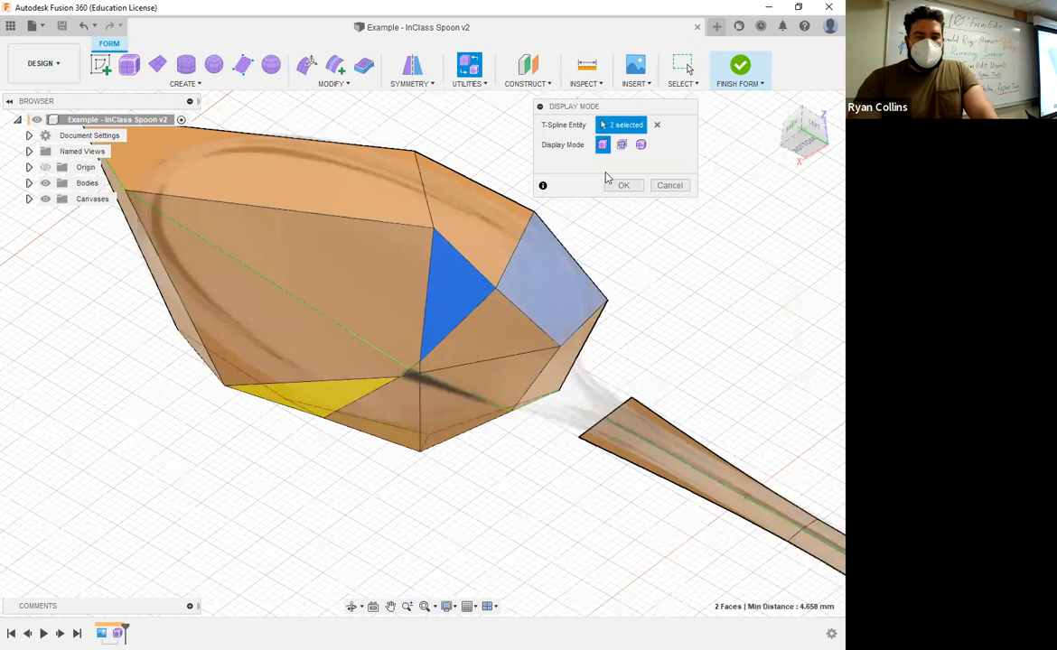
click(622, 144)
click(602, 145)
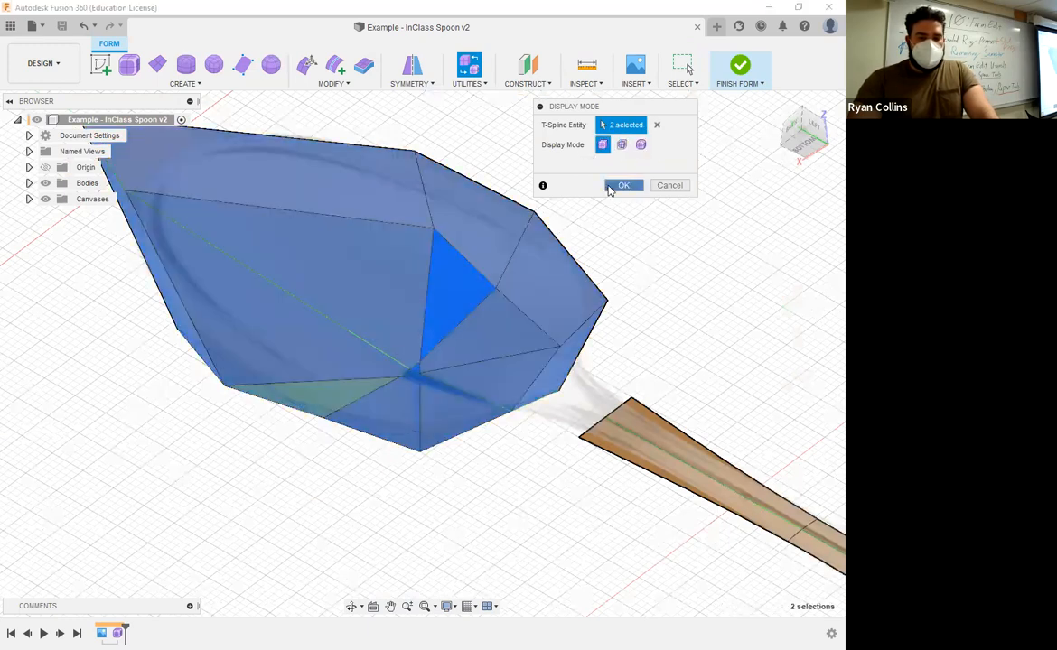
click(622, 185)
Run Repair Body on the bowl again with a weld tolerance of 0.20 mm.
shift+middle_drag(594, 243, 531, 125)
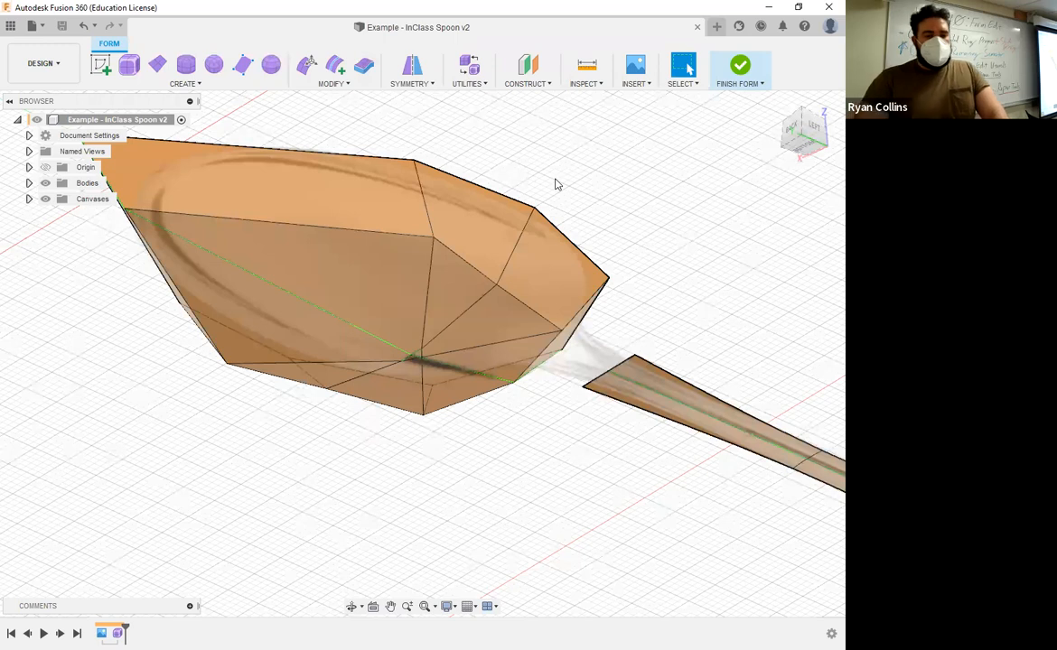
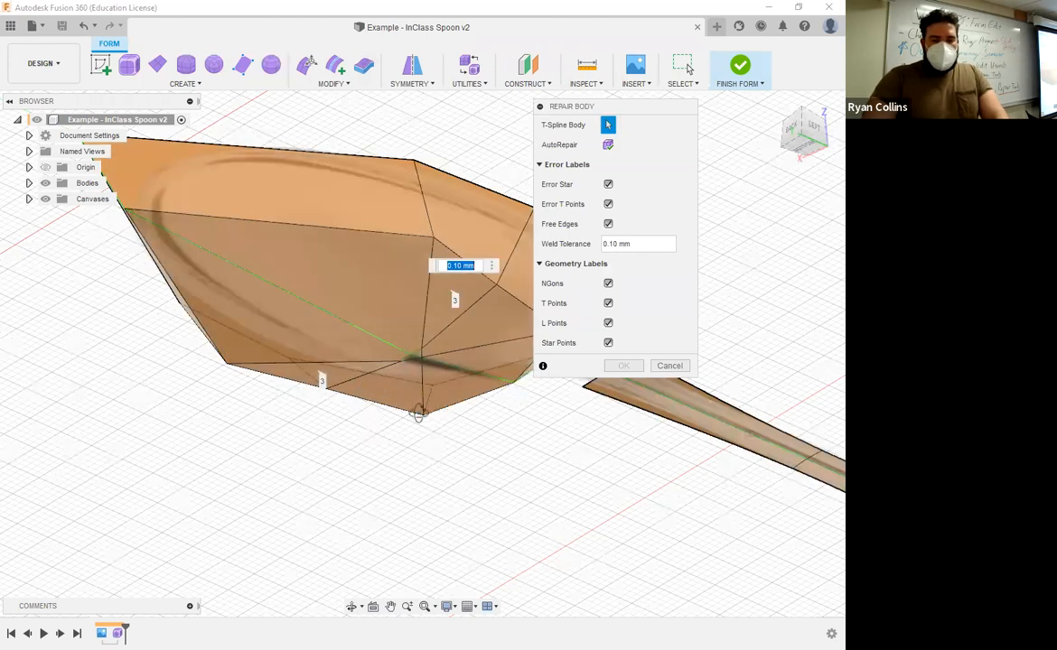
shift+middle_drag(432, 405, 435, 400)
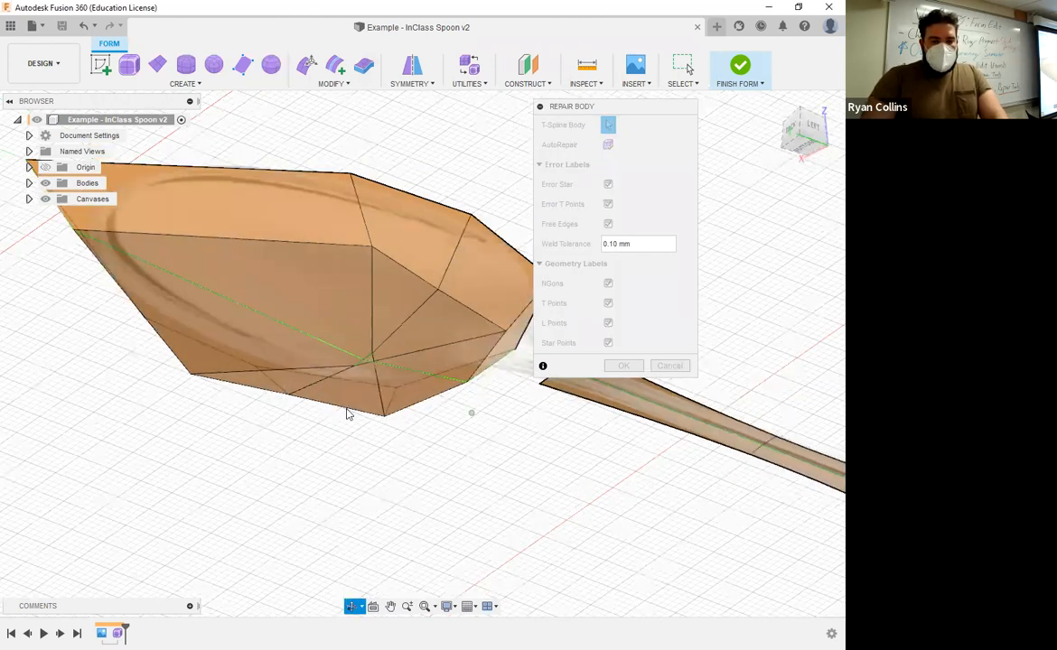
shift+middle_drag(582, 320, 633, 243)
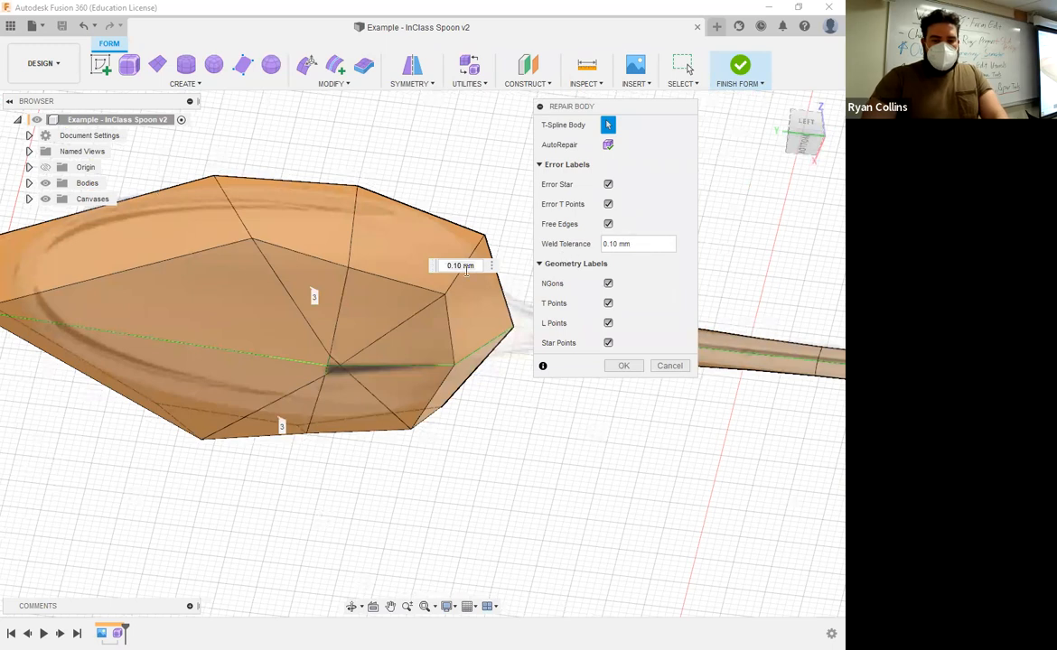
drag(459, 265, 456, 265)
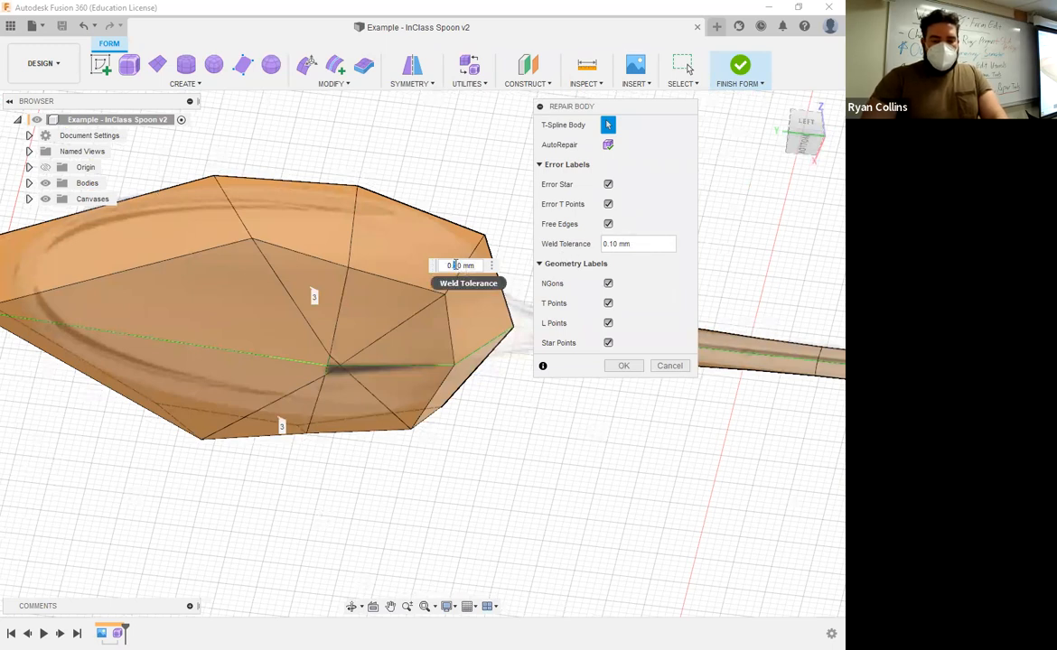
text(2)
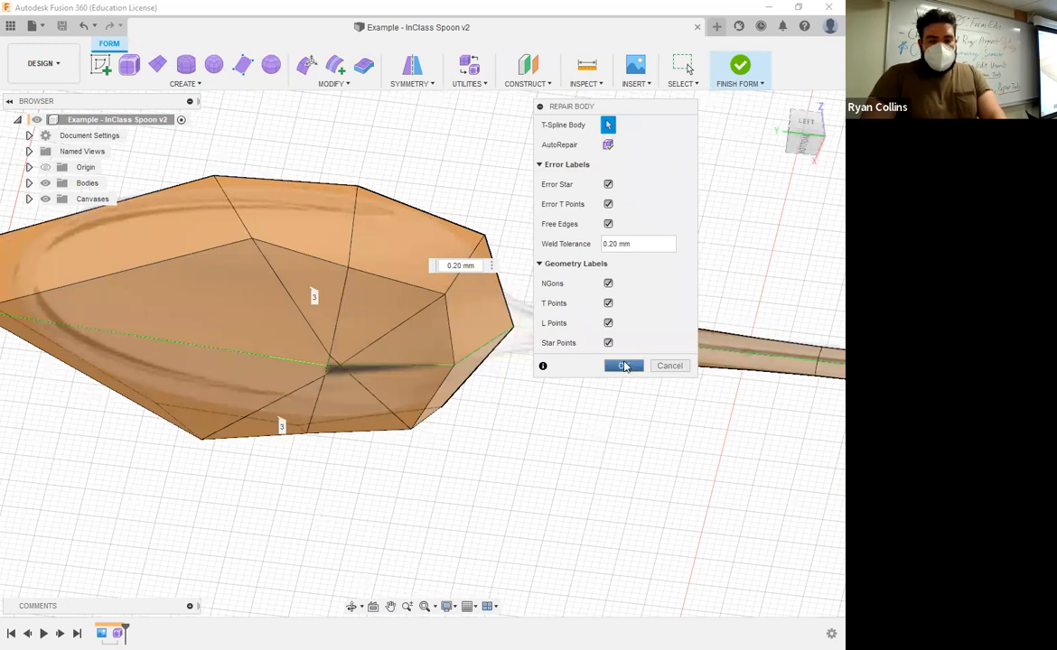
click(623, 366)
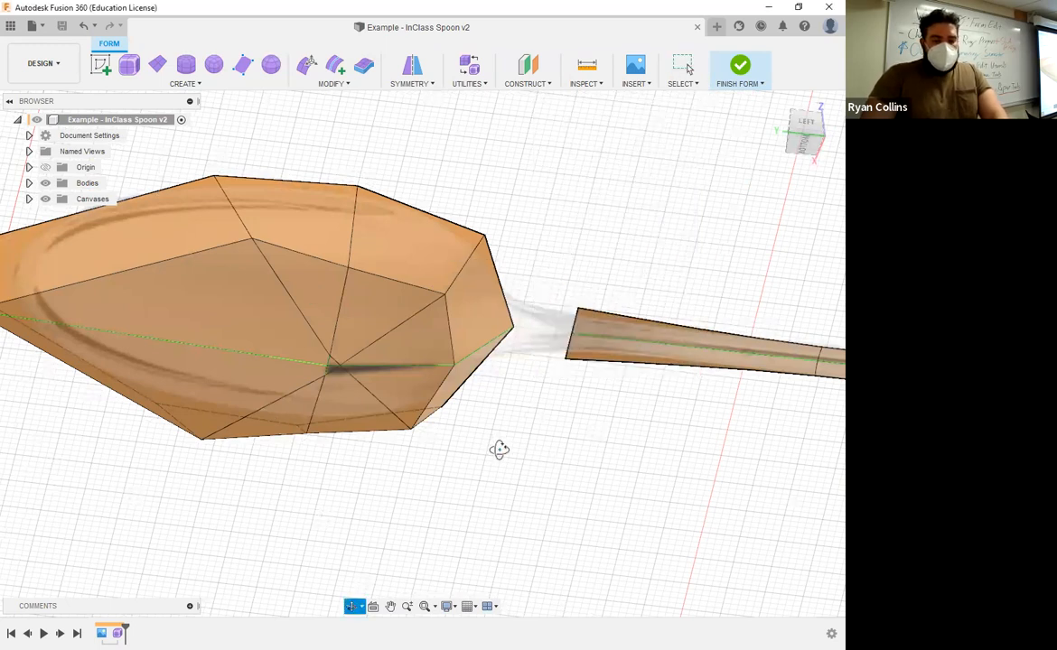
Delete the faces and radiating edges that form the underside of the spoon bowl.
shift+middle_drag(501, 467, 456, 401)
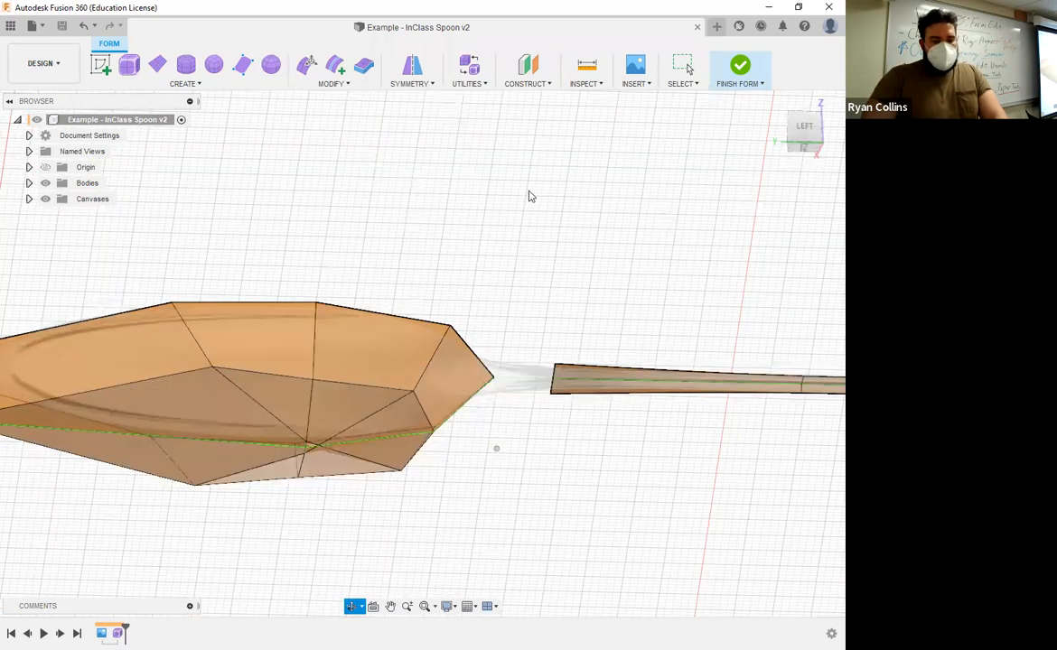
shift+middle_drag(477, 438, 484, 423)
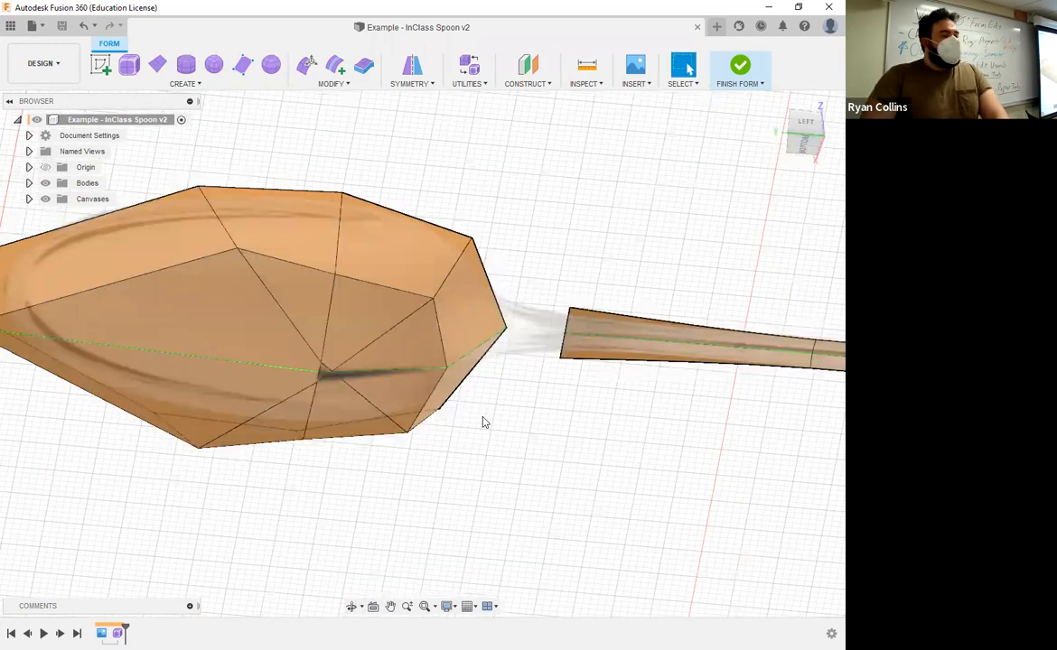
click(805, 127)
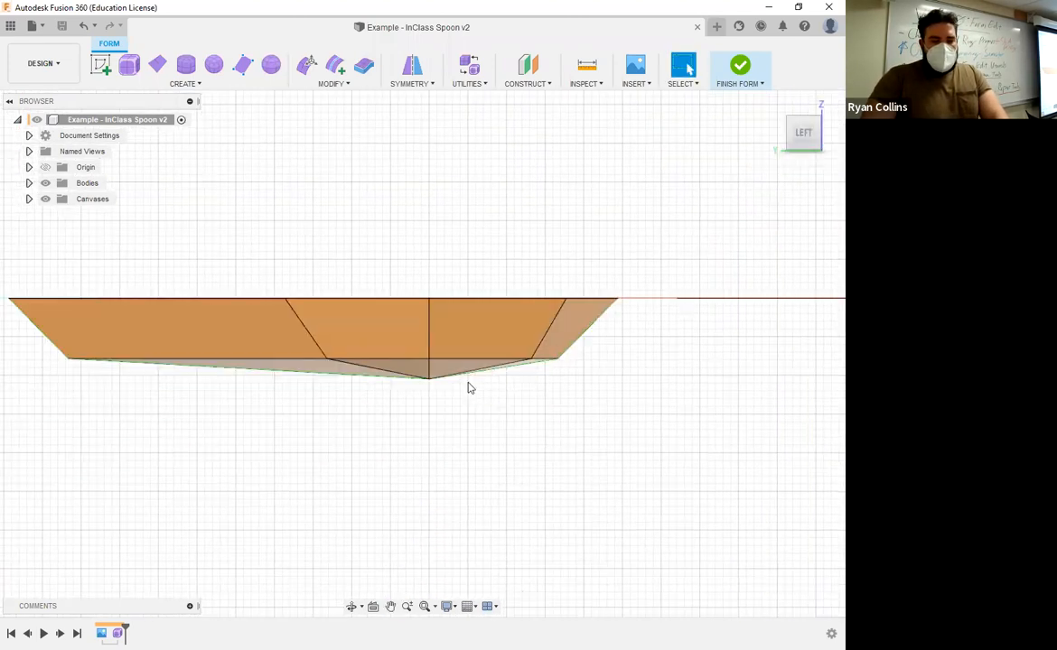
drag(507, 401, 307, 379)
shift+middle_drag(372, 417, 425, 495)
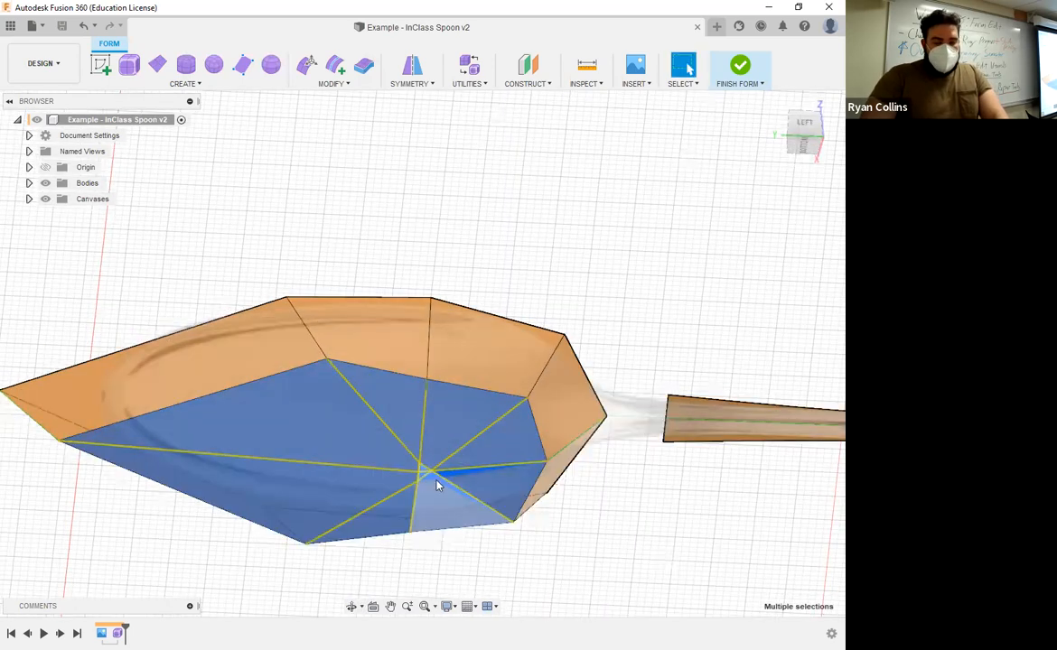
scroll(424, 484, up, 5)
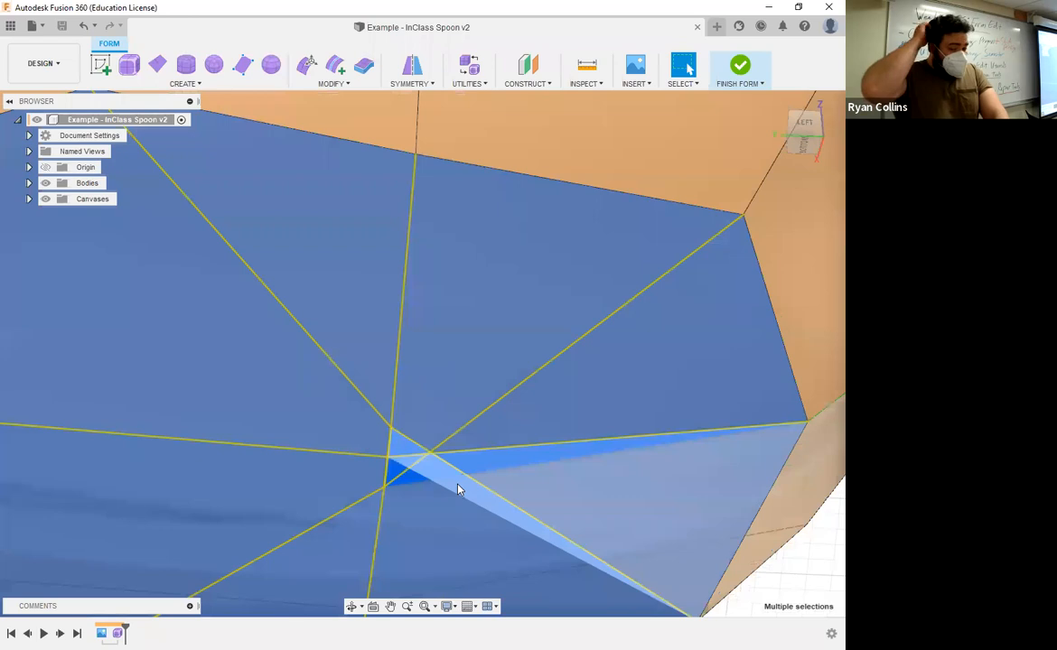
key(Delete)
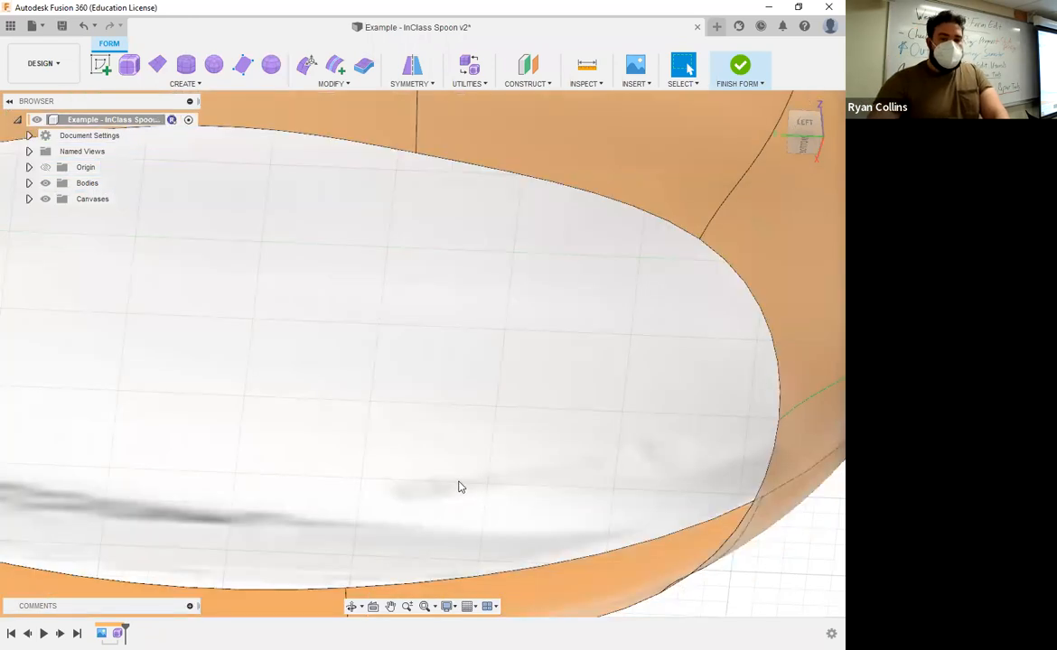
scroll(459, 489, down, 3)
shift+middle_drag(454, 432, 507, 401)
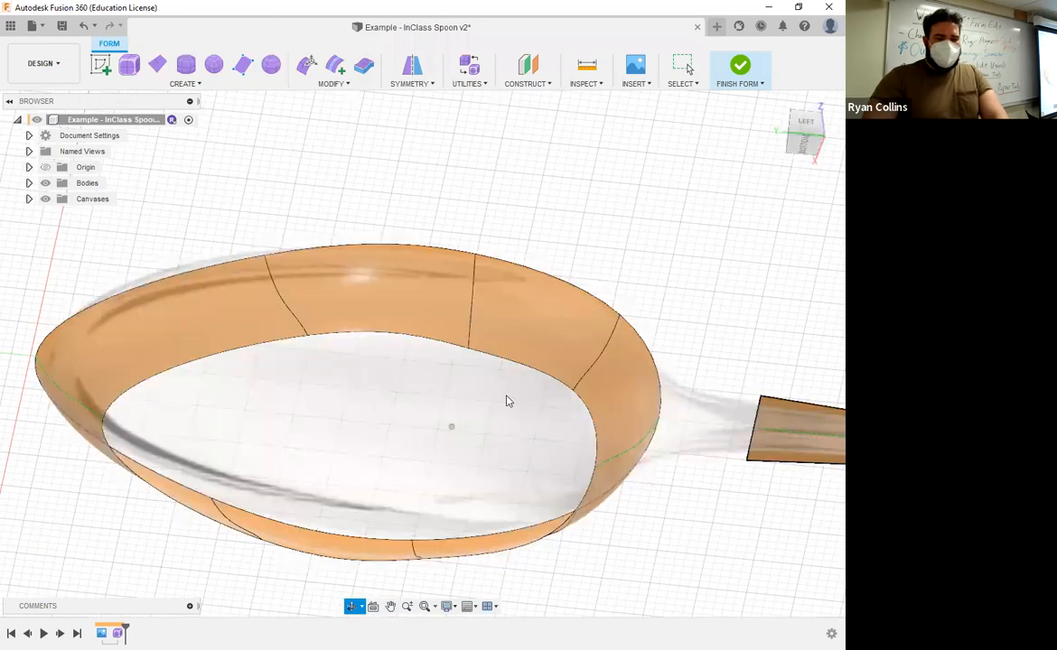
Set up Fill Hole on the bowl's bottom opening in Collapse mode, with Weld Center Vertices on and Maintain Crease Edges off.
click(350, 85)
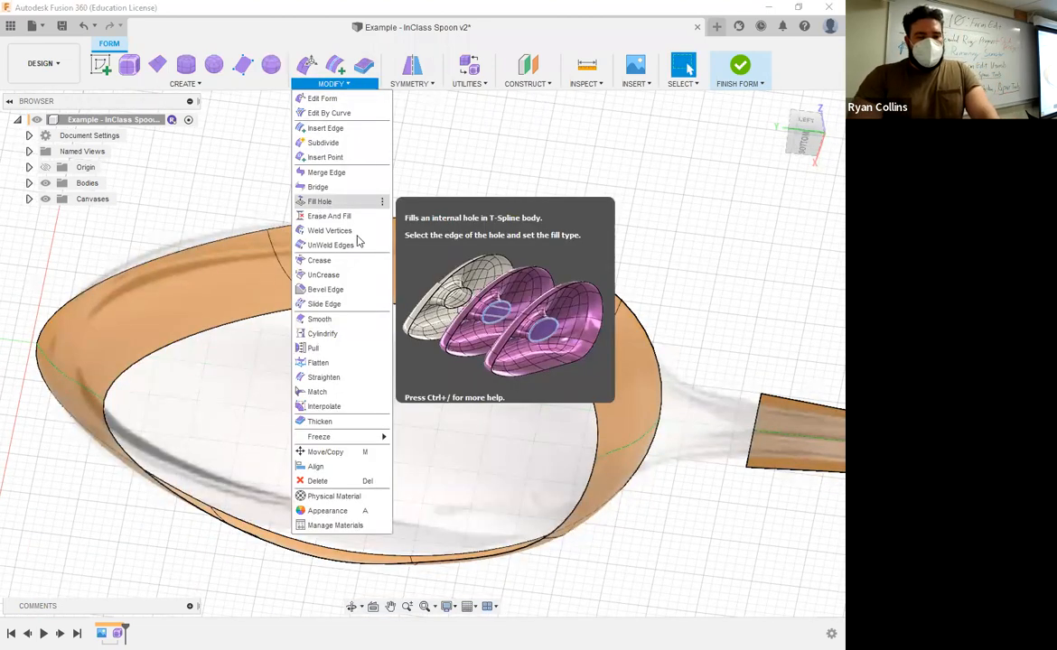
click(325, 201)
click(357, 309)
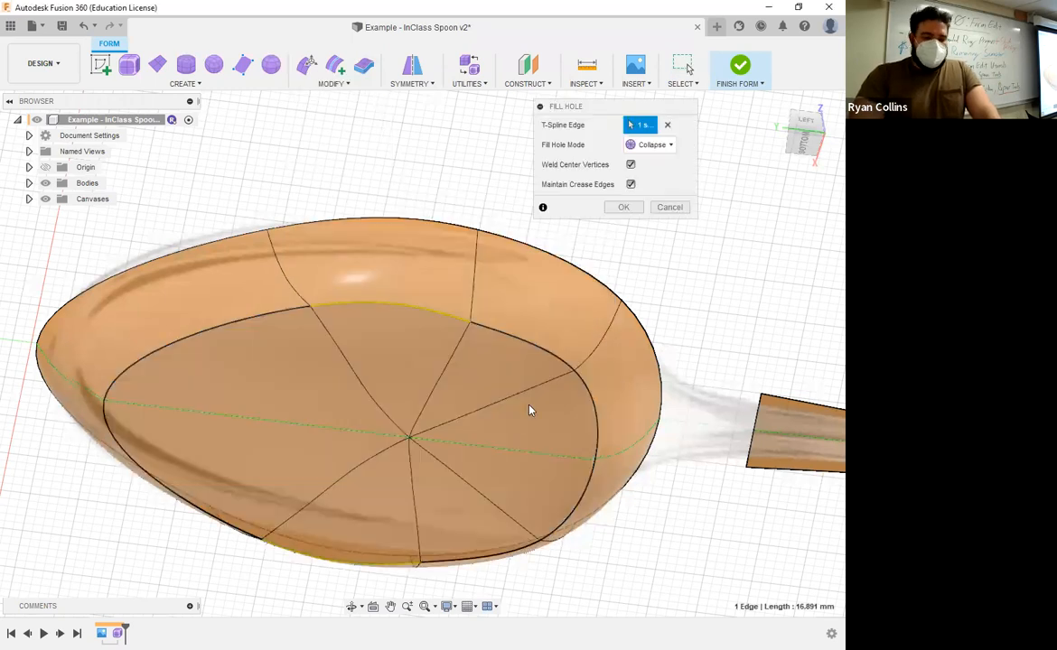
scroll(415, 459, up, 8)
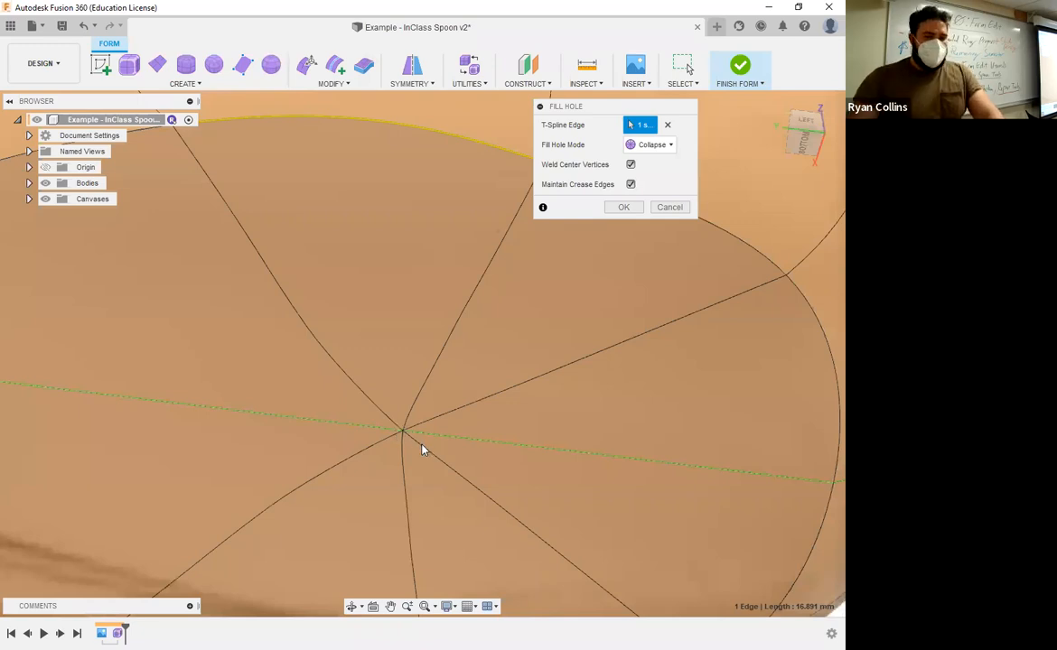
scroll(495, 424, down, 5)
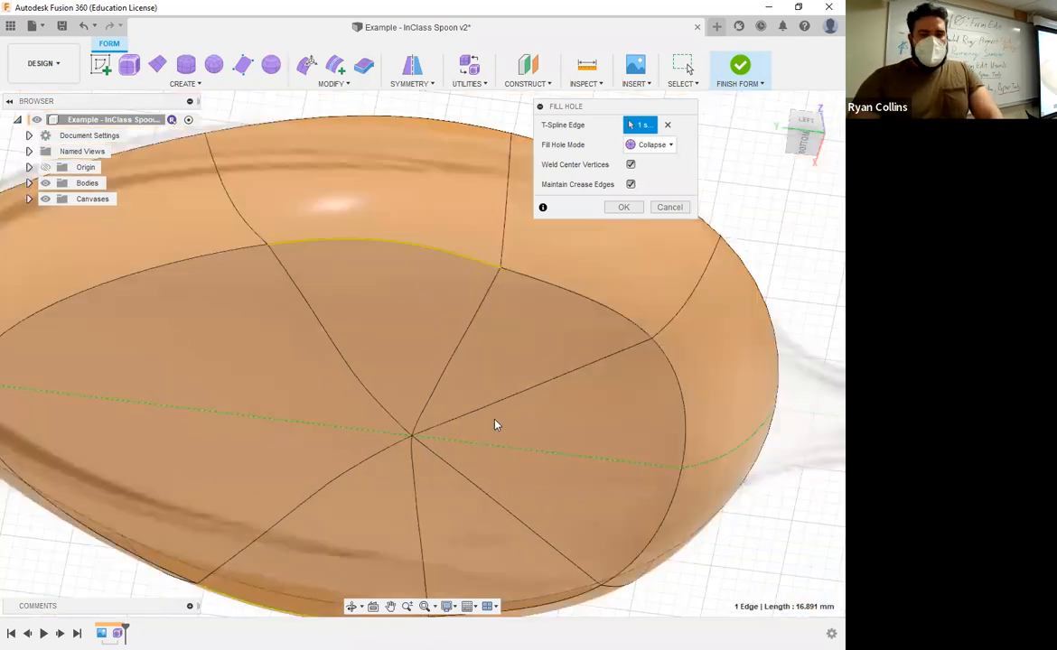
shift+middle_drag(484, 414, 479, 461)
click(632, 164)
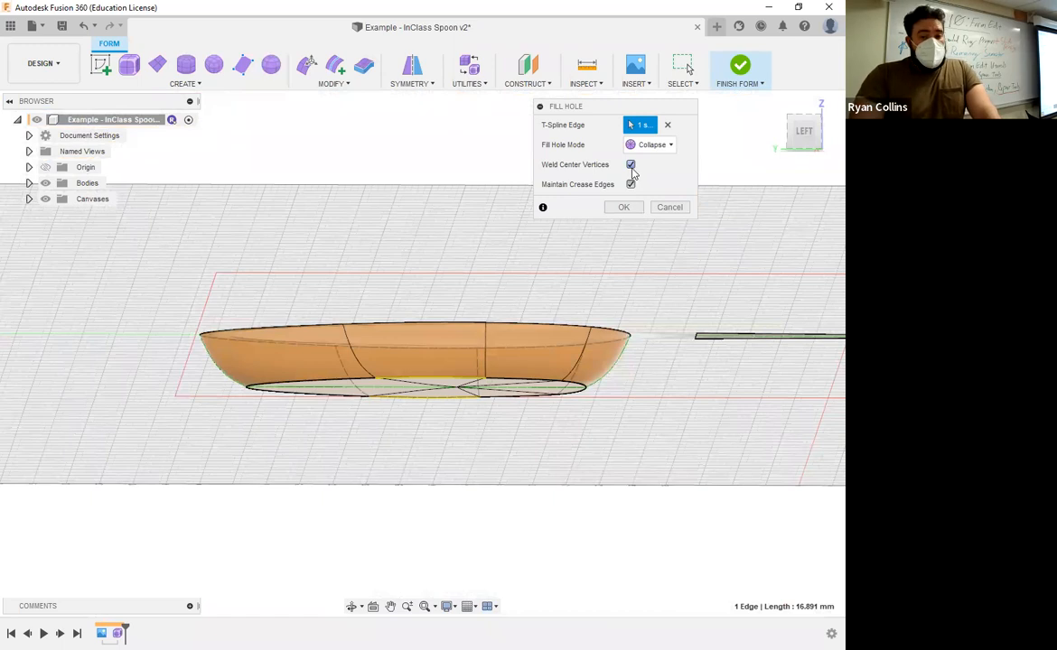
shift+middle_drag(447, 421, 454, 315)
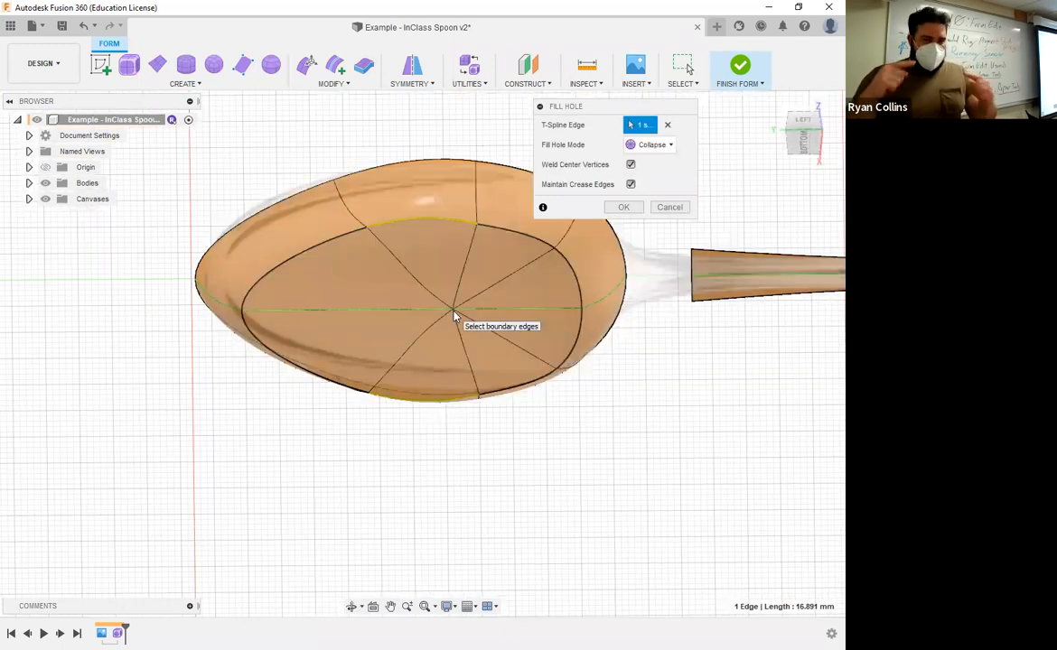
click(630, 186)
shift+middle_drag(459, 351, 462, 403)
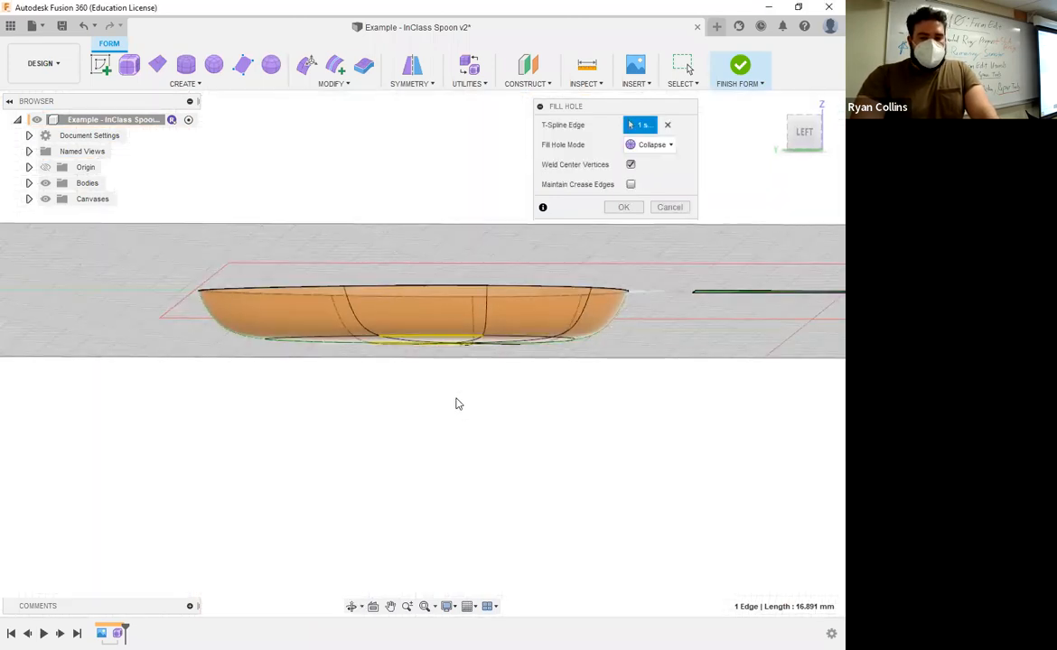
Try the Fill Star and Reduced Star modes on the bowl's opening, and return to Collapse.
click(658, 144)
shift+middle_drag(515, 412, 505, 367)
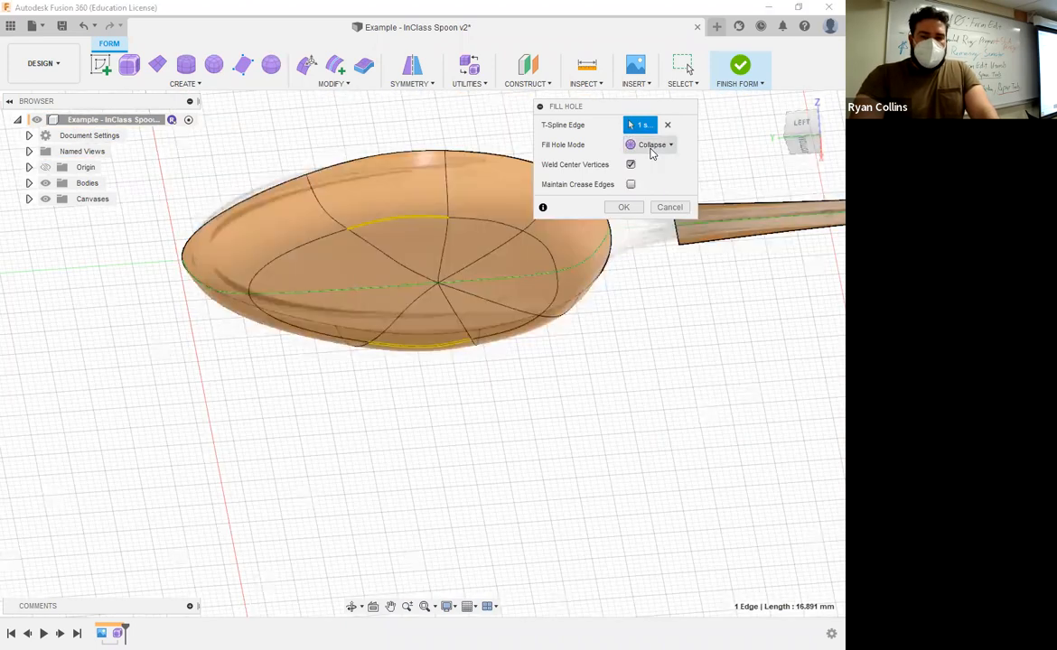
click(652, 150)
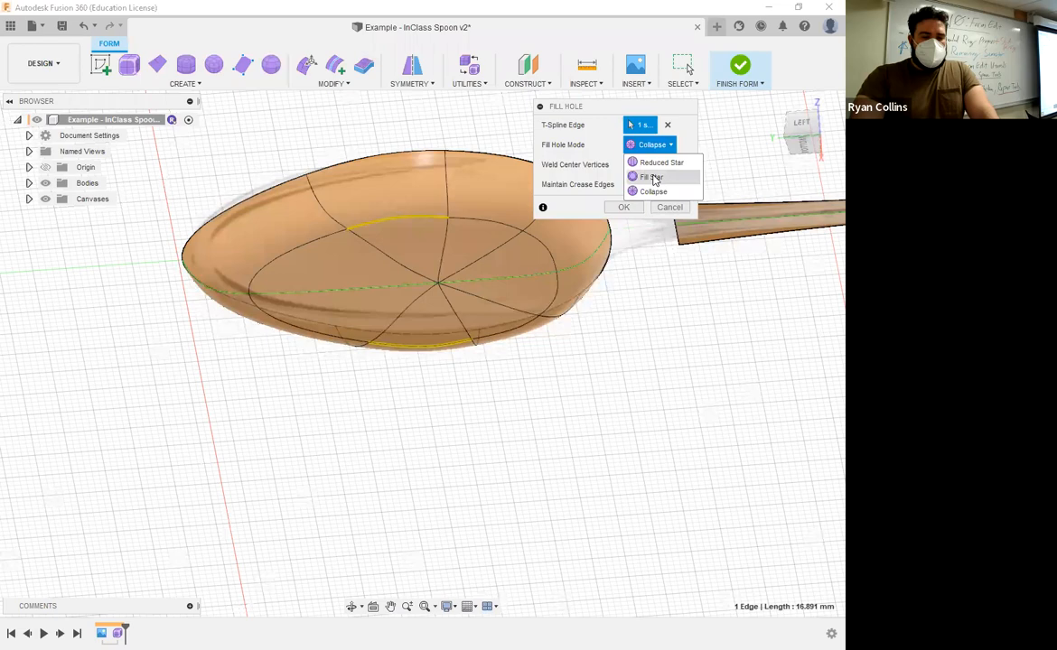
mouse_move(454, 341)
shift+middle_down()
mouse_move(460, 371)
mouse_move(459, 323)
shift+middle_up()
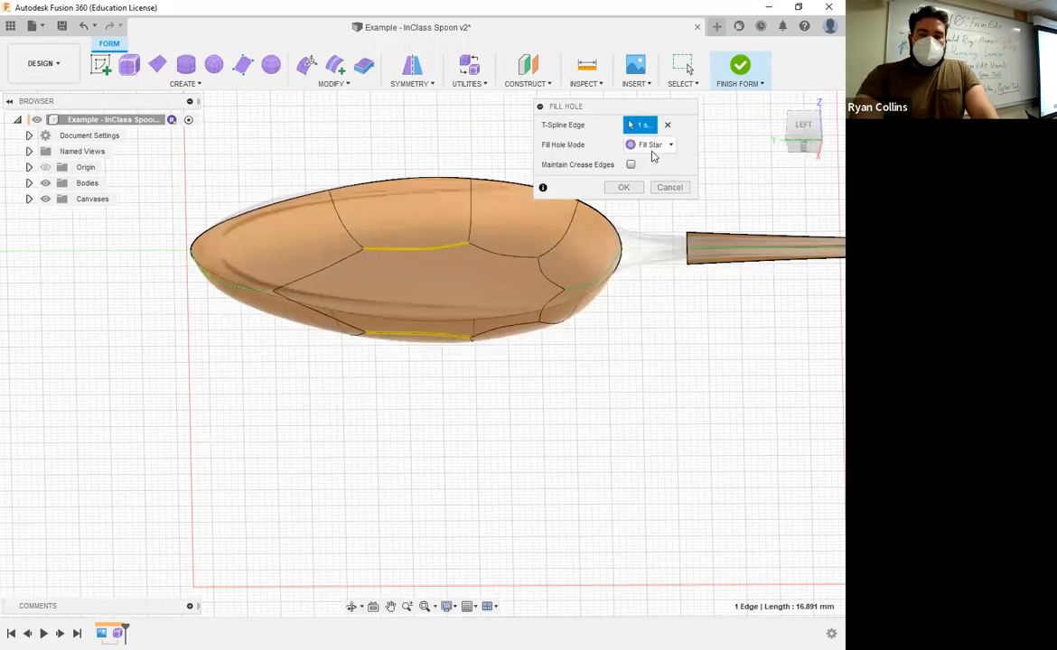
click(651, 144)
click(652, 159)
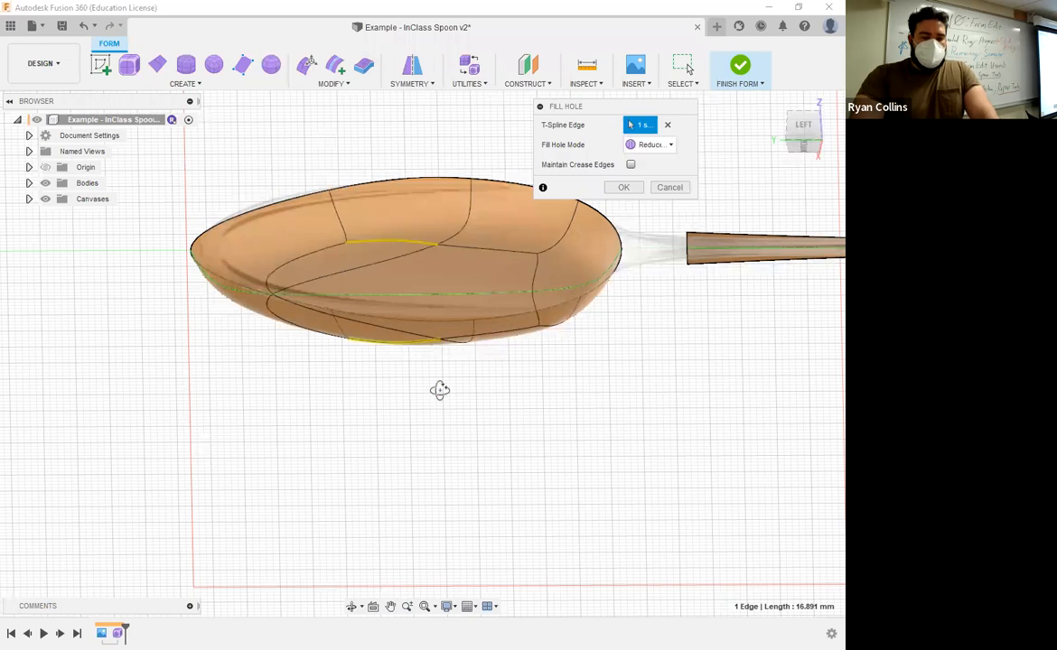
shift+middle_drag(425, 368, 452, 333)
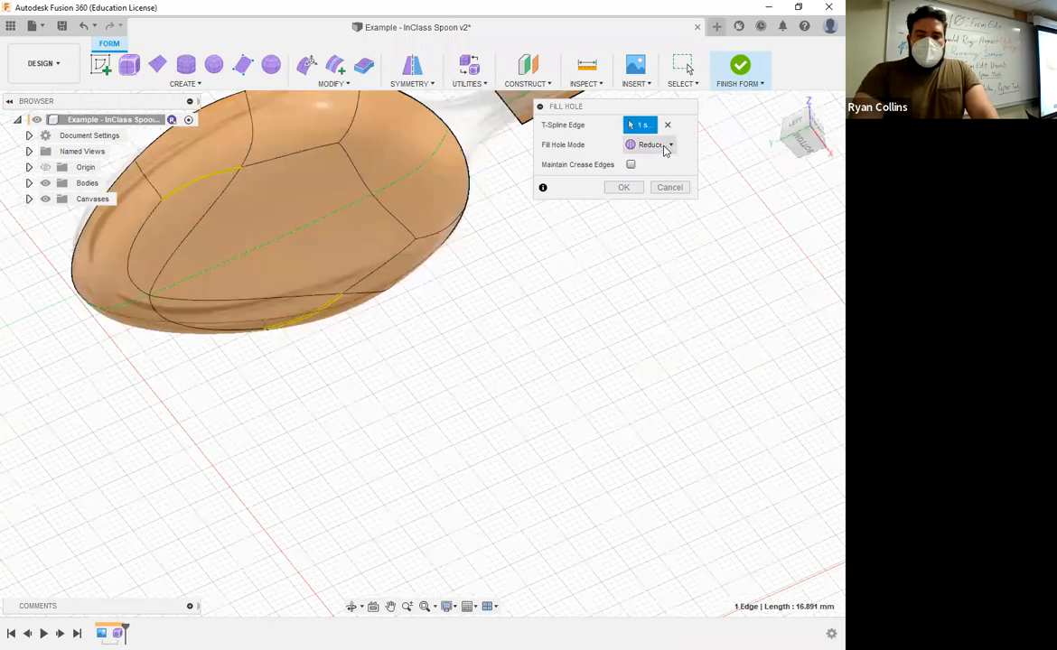
click(664, 146)
click(651, 192)
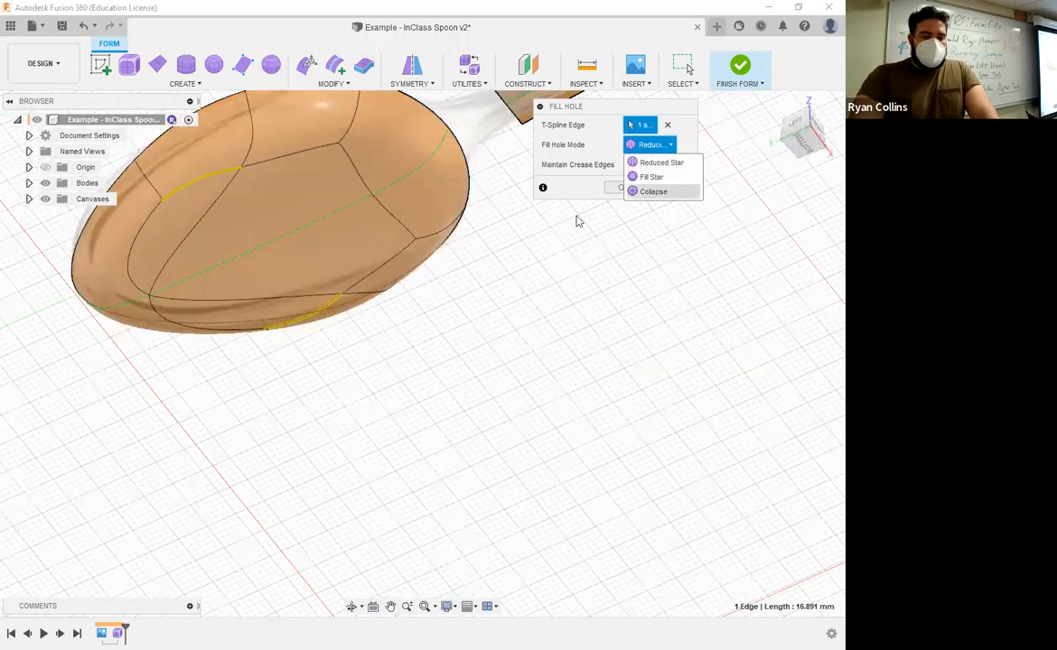
Apply the Collapse fill to the bowl's bottom opening with Weld Center Vertices on.
shift+middle_drag(314, 260, 339, 270)
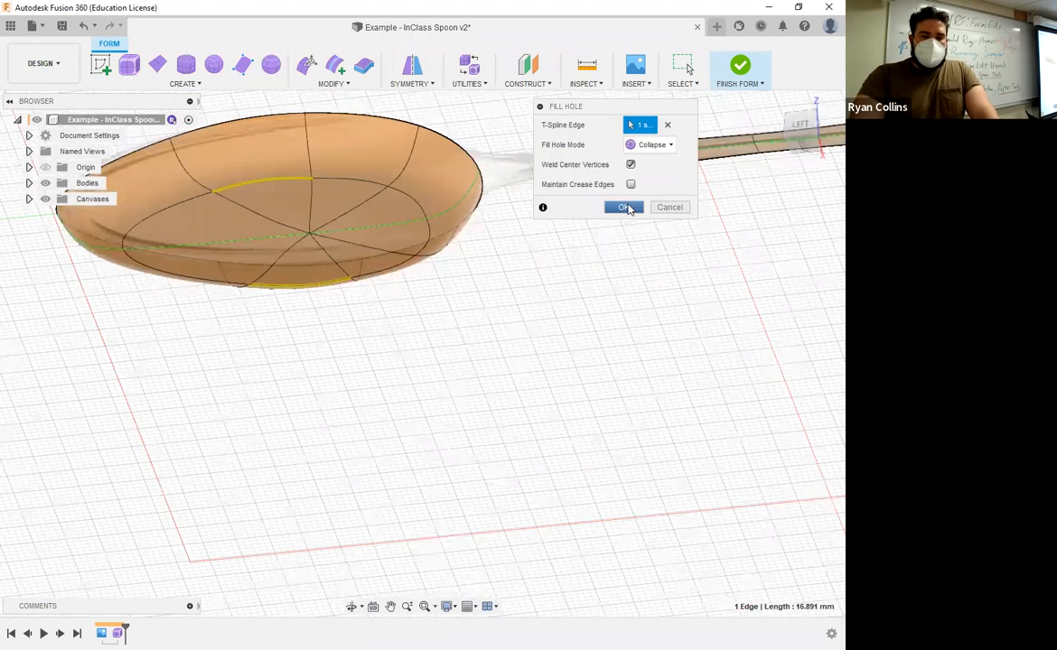
click(632, 162)
click(632, 162)
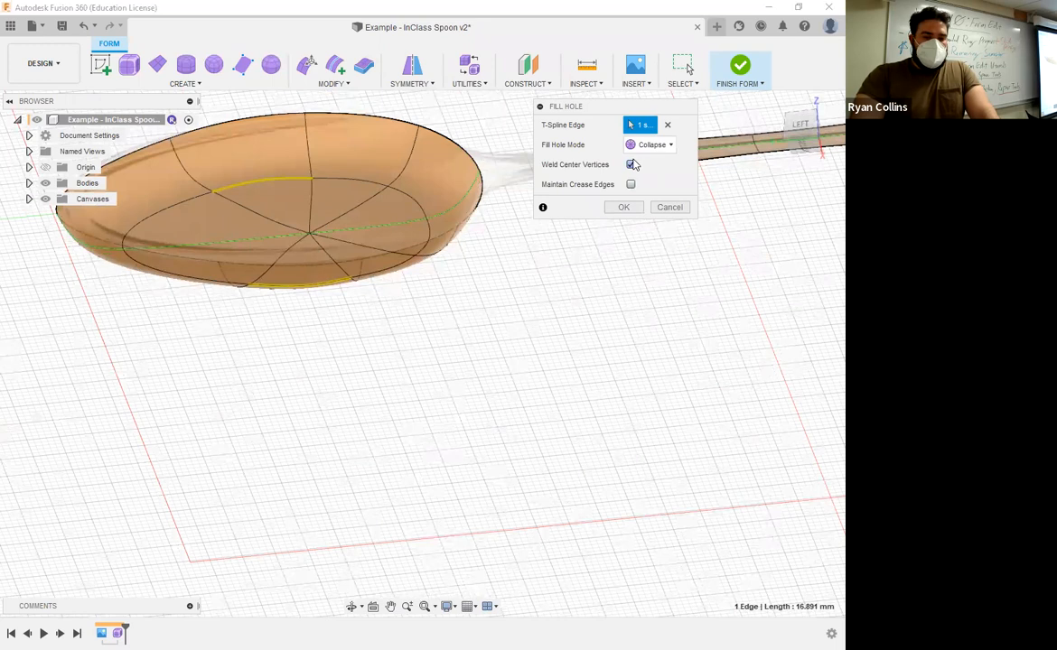
click(623, 209)
Finish the form and check the converted bowl from below and from the side.
shift+middle_drag(397, 356, 592, 336)
click(740, 65)
shift+middle_drag(483, 504, 338, 466)
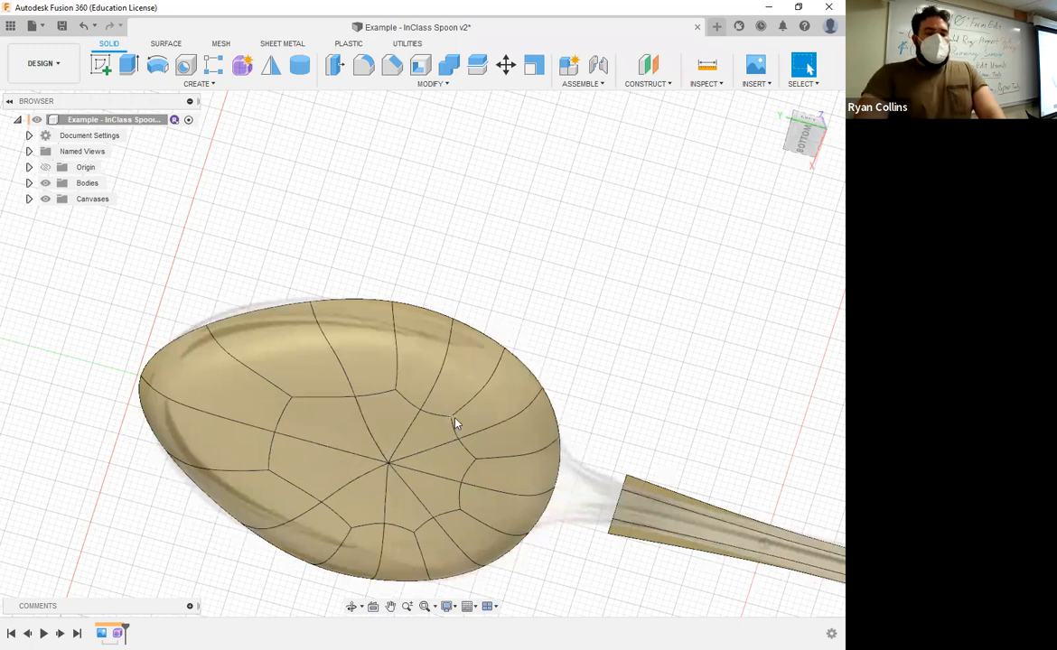
shift+middle_drag(508, 299, 477, 435)
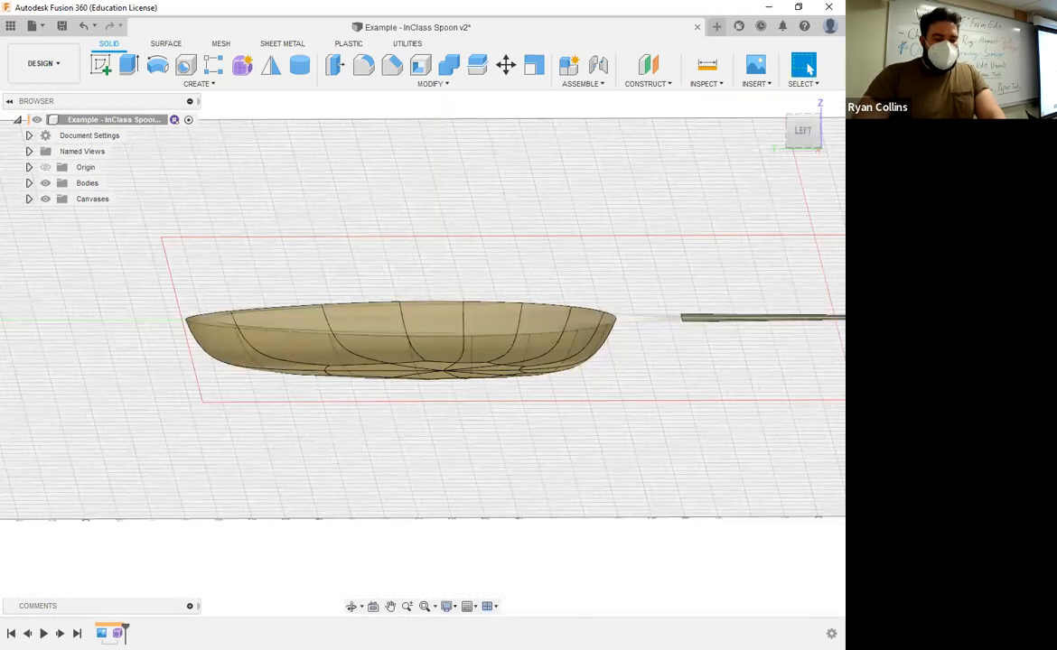
Reopen the form for editing and select the full edge loop around the bowl's bottom with Edit Form.
right_click(117, 633)
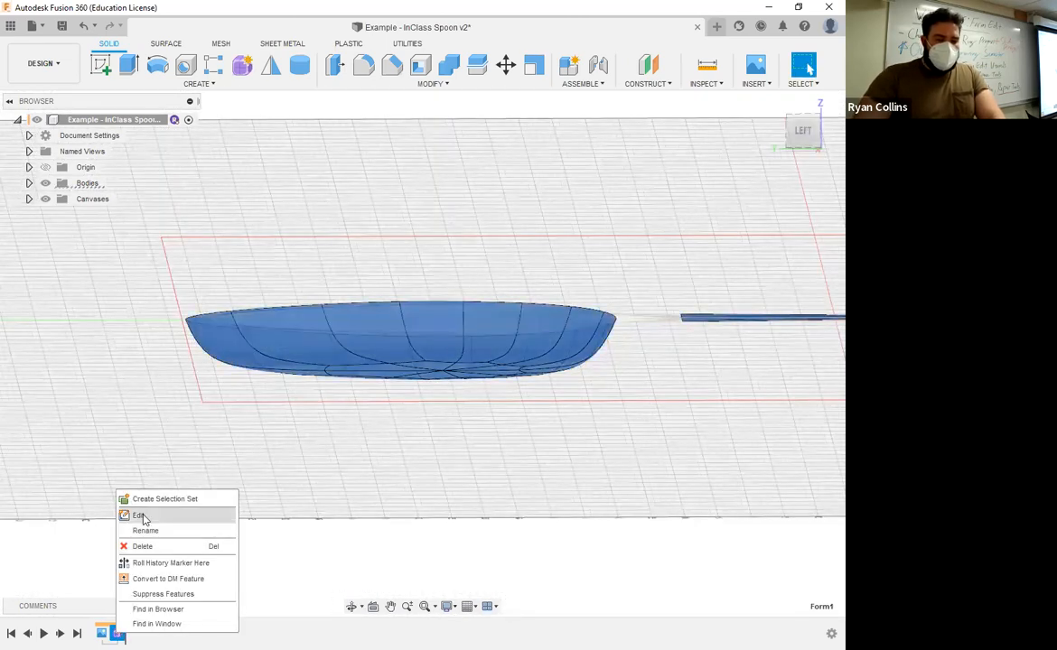
click(141, 516)
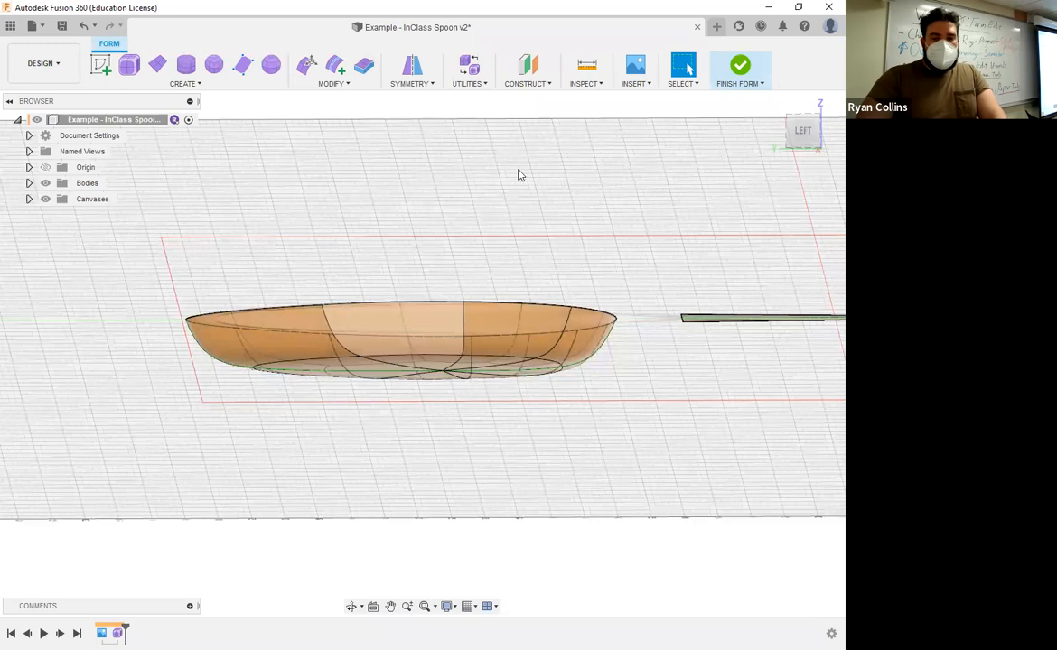
click(803, 133)
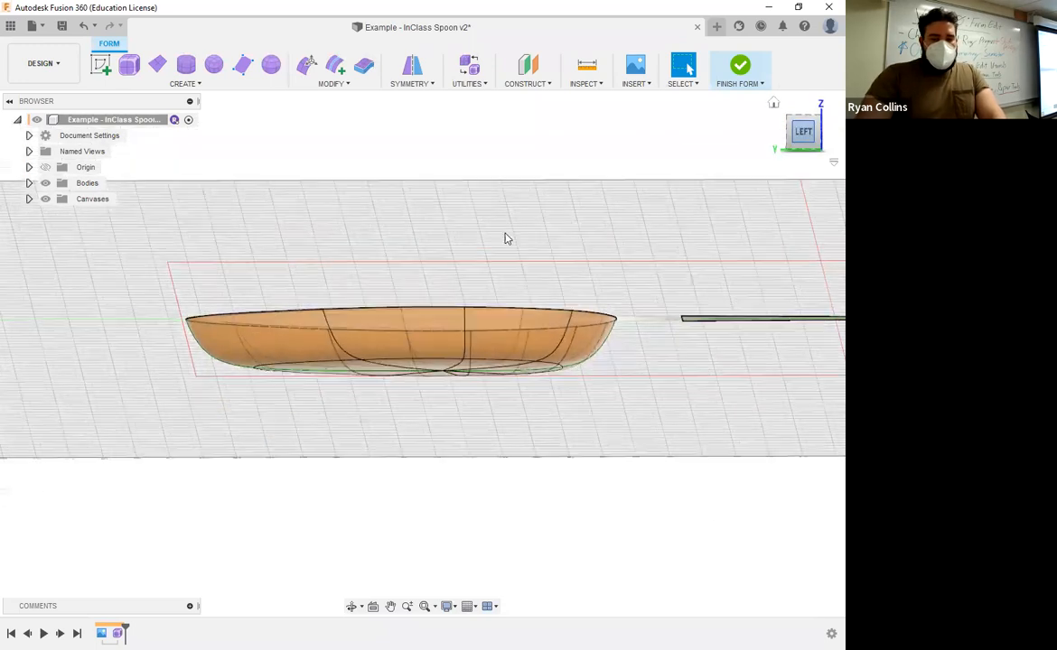
click(305, 64)
click(634, 183)
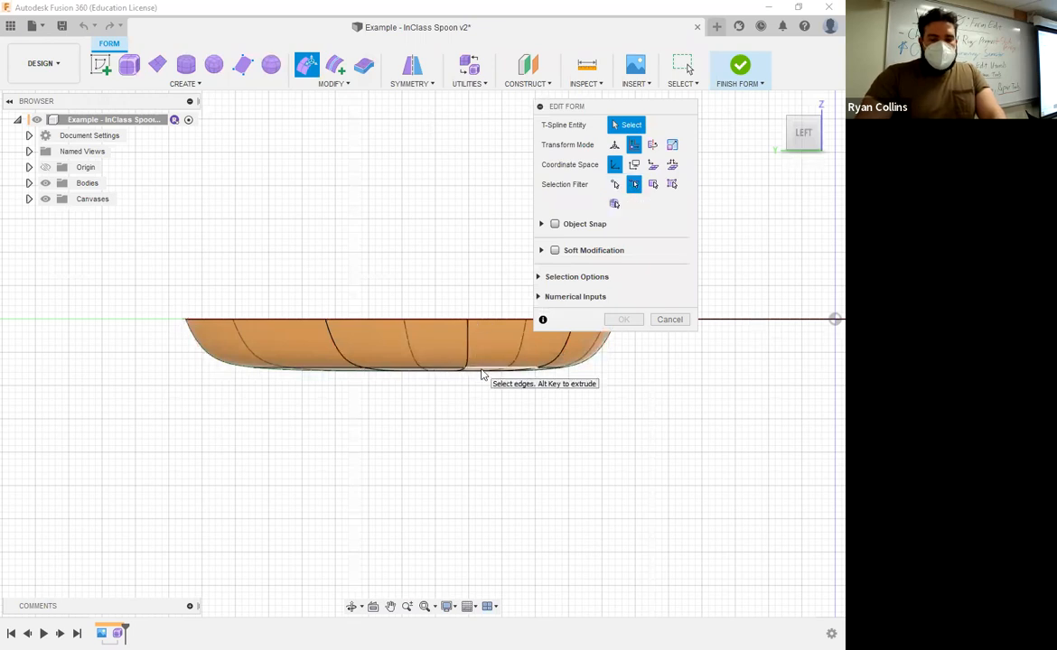
shift+middle_drag(464, 413, 420, 348)
click(524, 374)
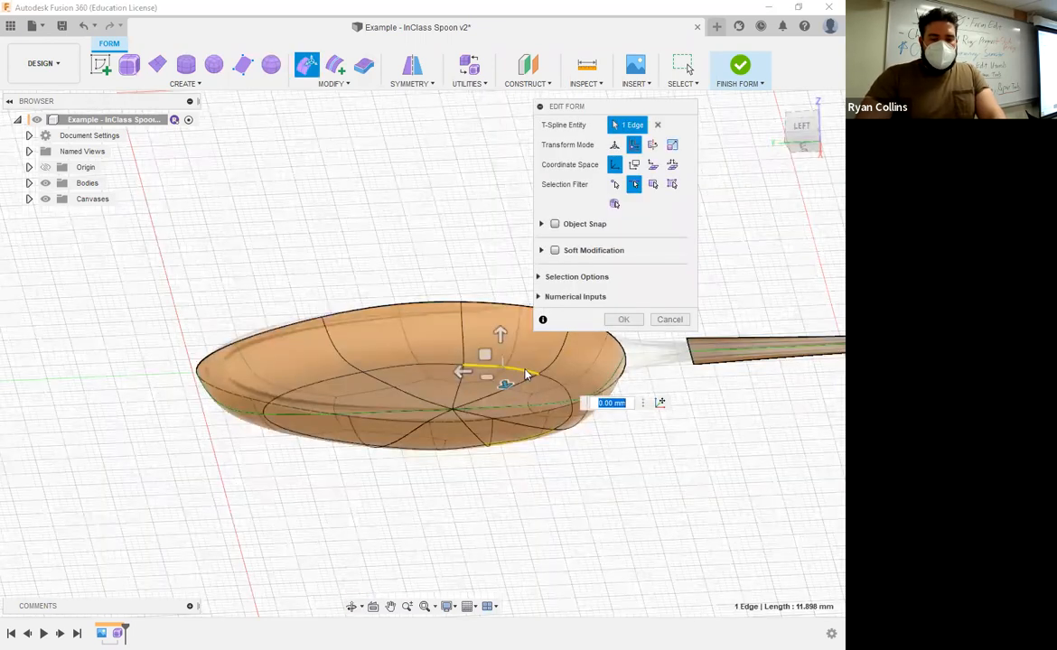
double_click(526, 374)
shift+middle_drag(428, 252, 439, 273)
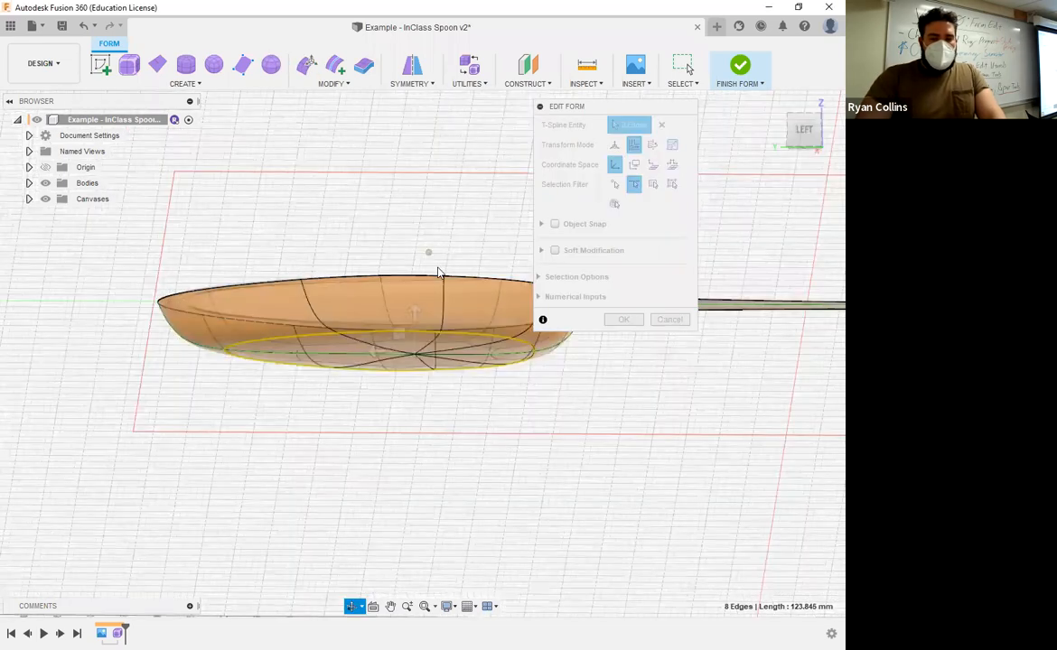
Turn on Soft Modification and try to raise the selected edge loop of the bowl vertically.
click(555, 250)
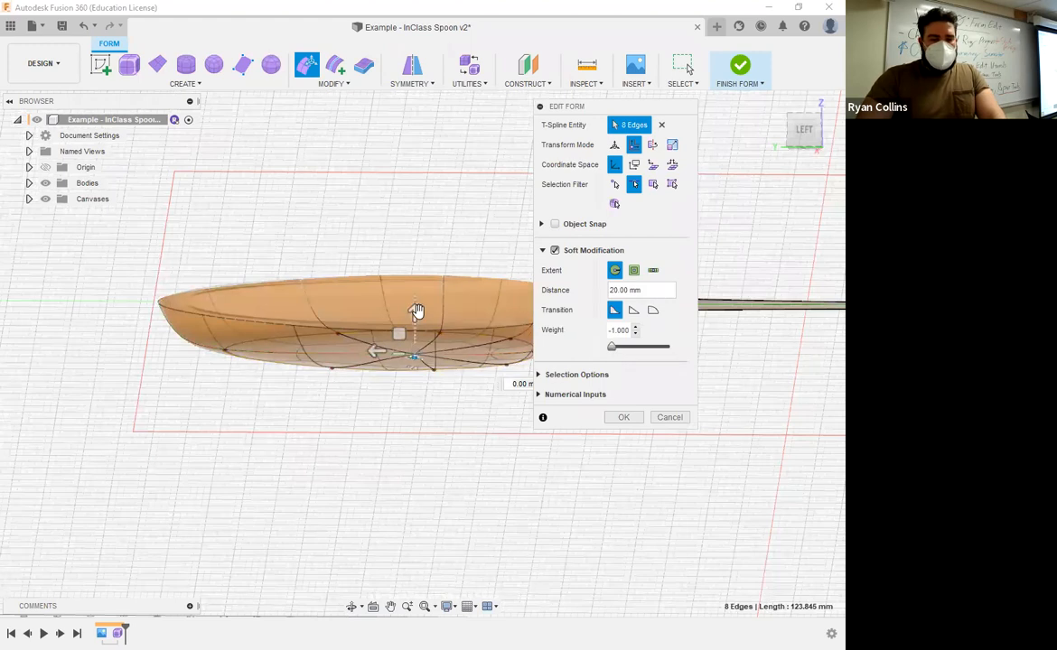
drag(415, 308, 414, 299)
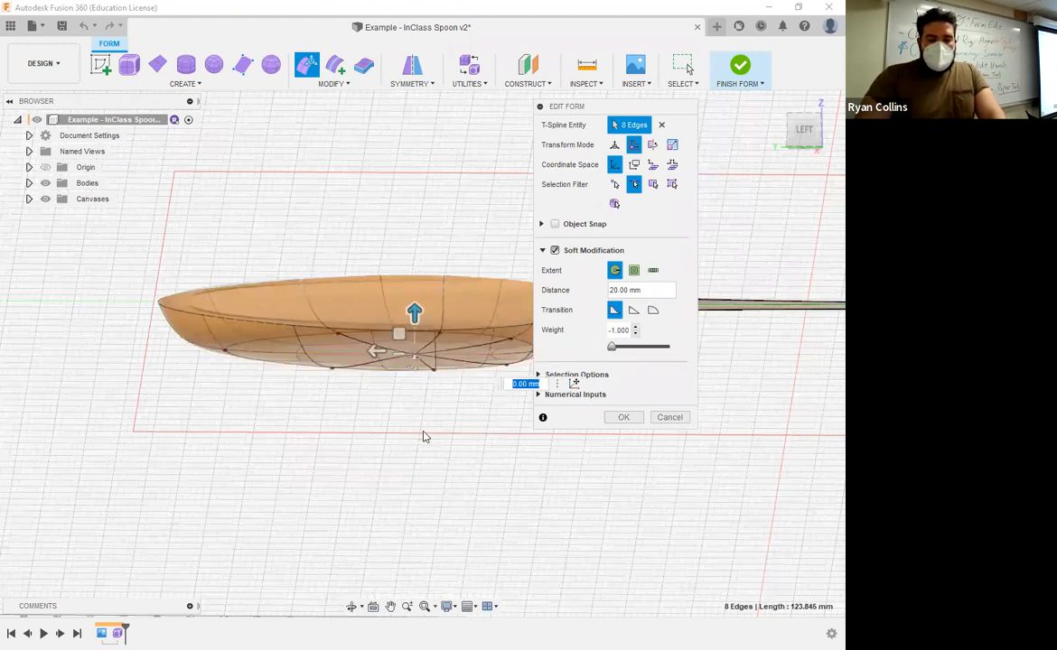
shift+middle_drag(415, 415, 413, 439)
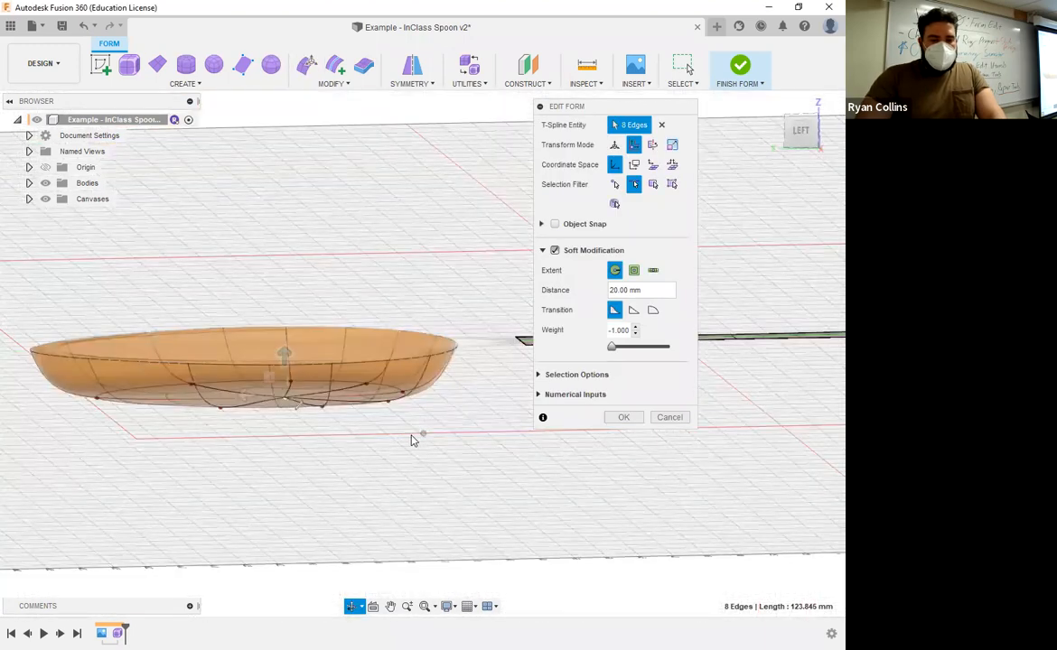
Lower the bowl's bottom center vertex by 3 mm with Soft Modification on, using the vertex selection filter.
click(287, 418)
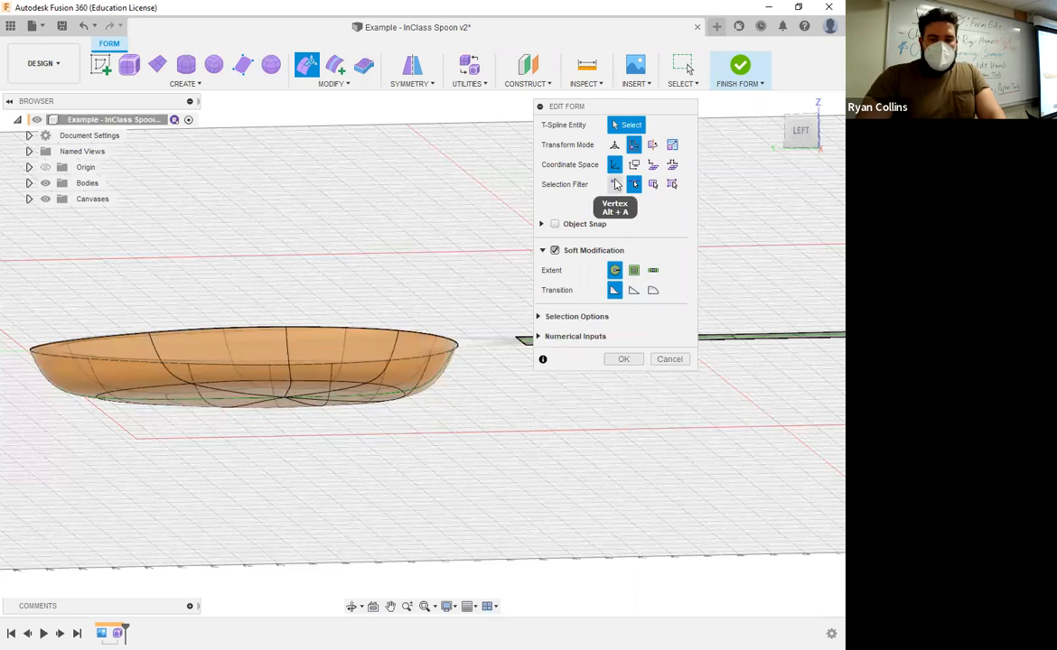
click(615, 184)
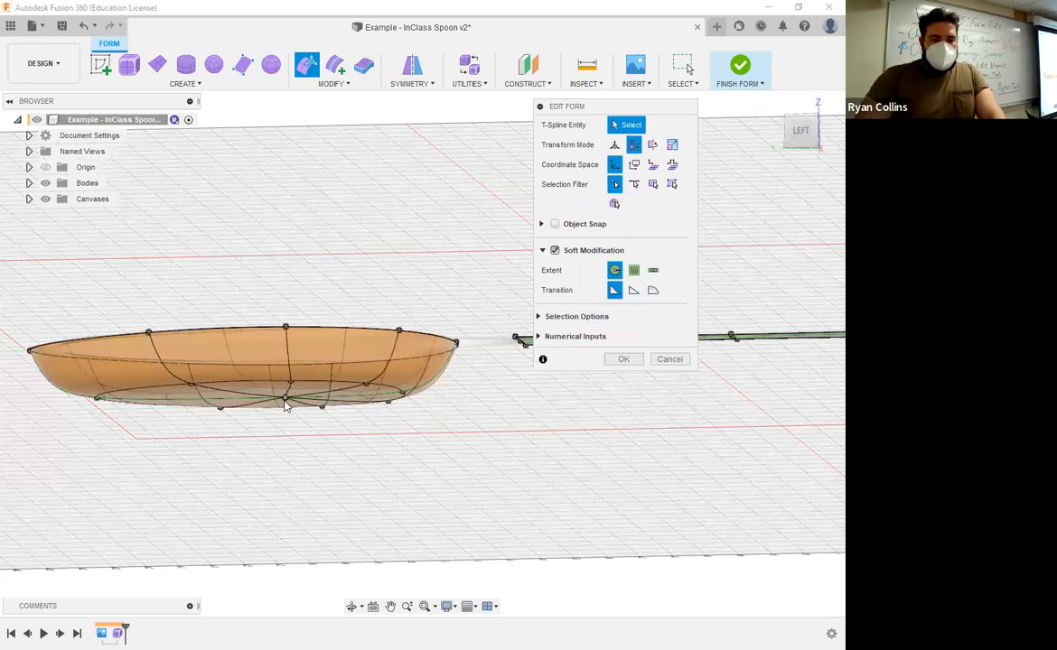
click(285, 398)
click(804, 136)
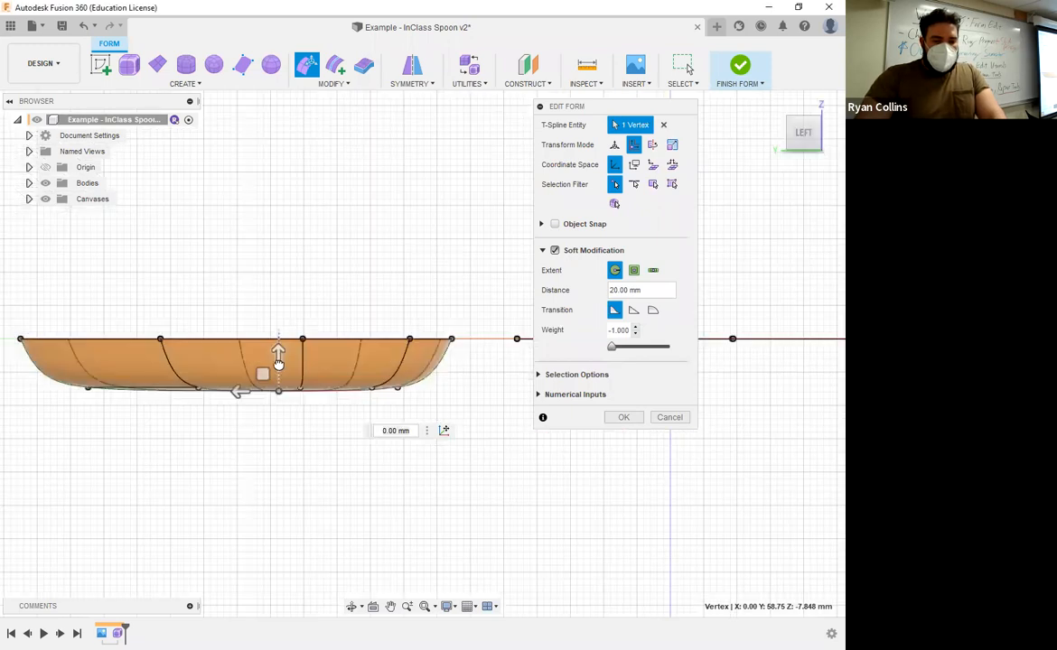
drag(275, 376, 275, 404)
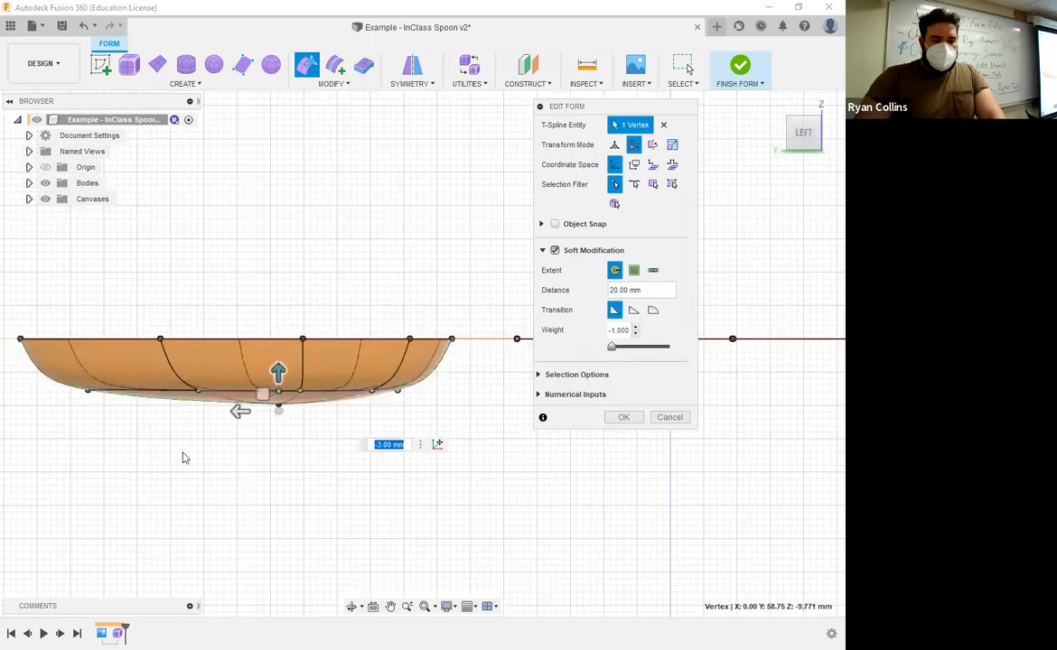
key(Escape)
Try to lower the eight vertices around the bowl's bottom ring by 2 mm.
drag(49, 384, 463, 401)
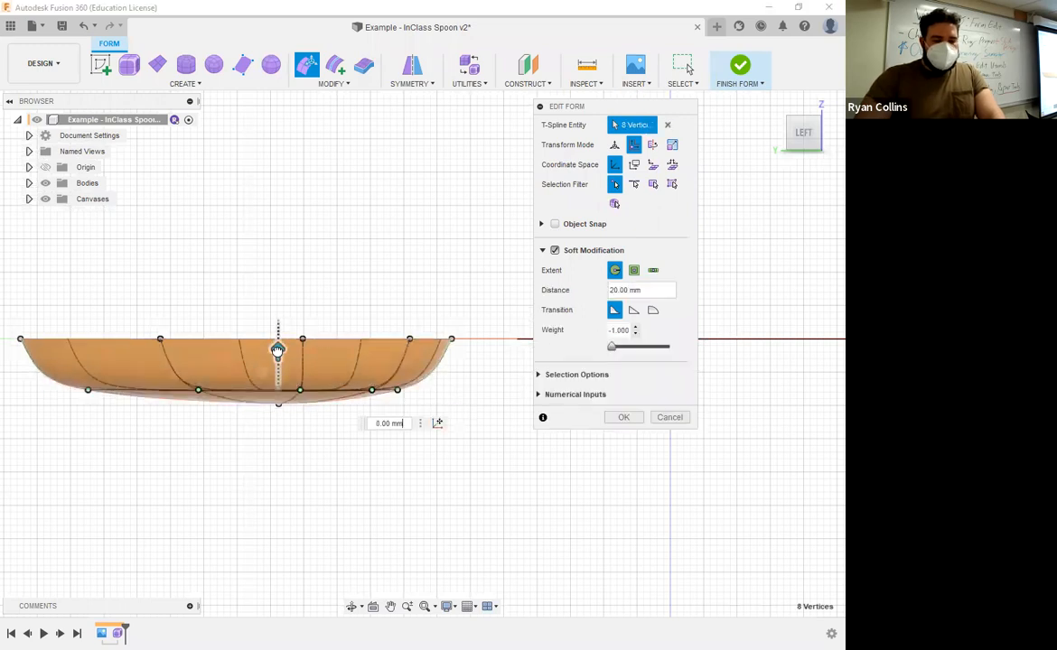
drag(278, 348, 281, 363)
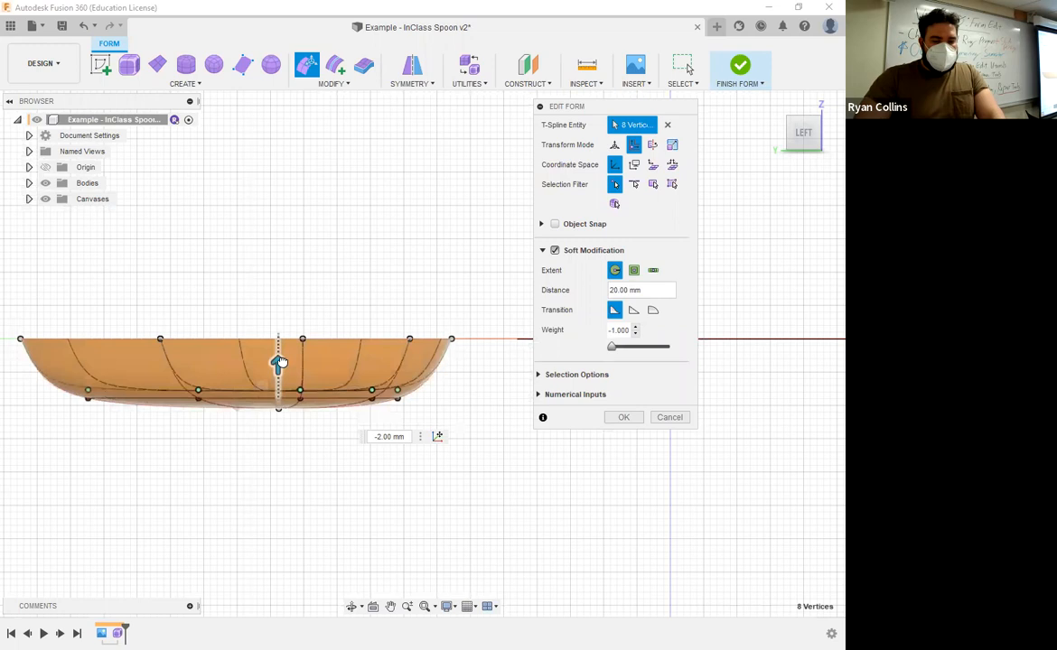
key(ctrl+z)
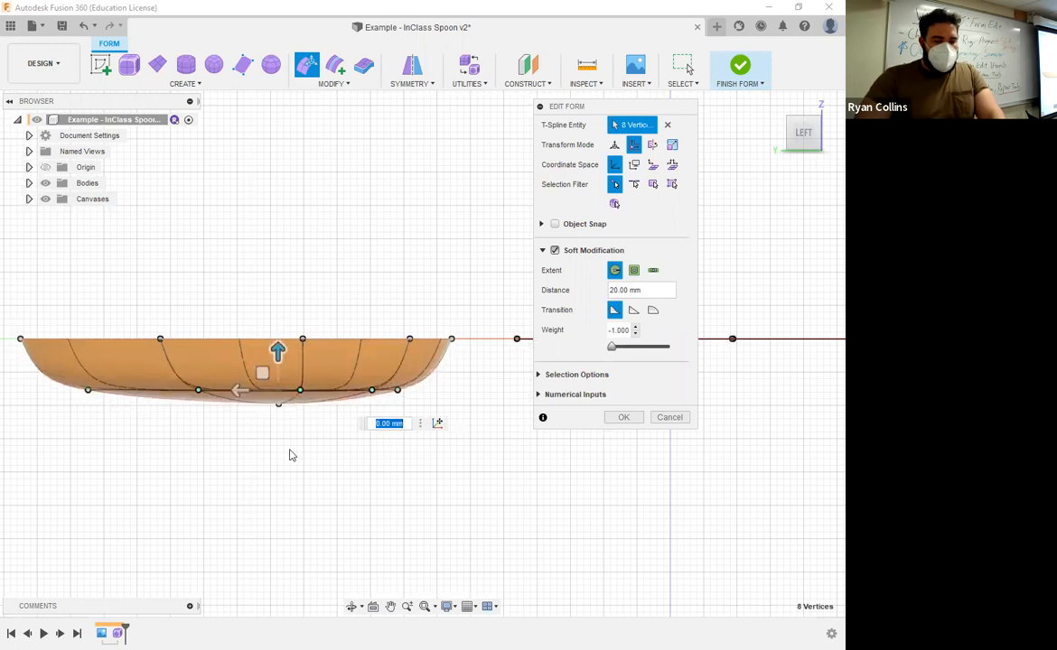
Lower the bowl's bottom center vertex further, to a Z position of about -11.7 mm.
shift+middle_drag(314, 427, 284, 460)
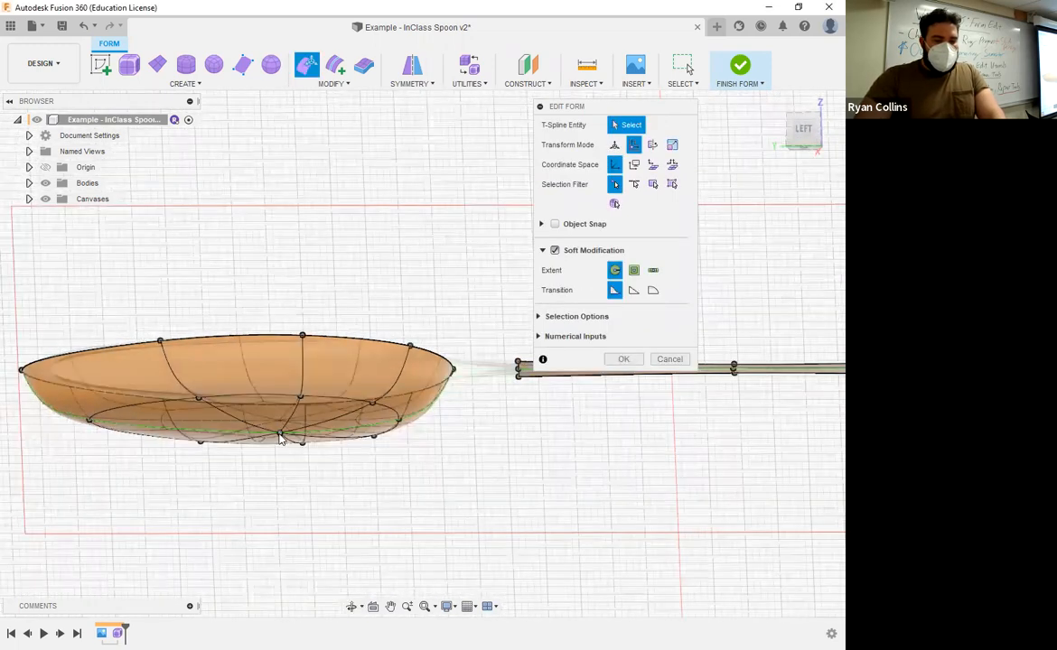
click(280, 438)
click(803, 133)
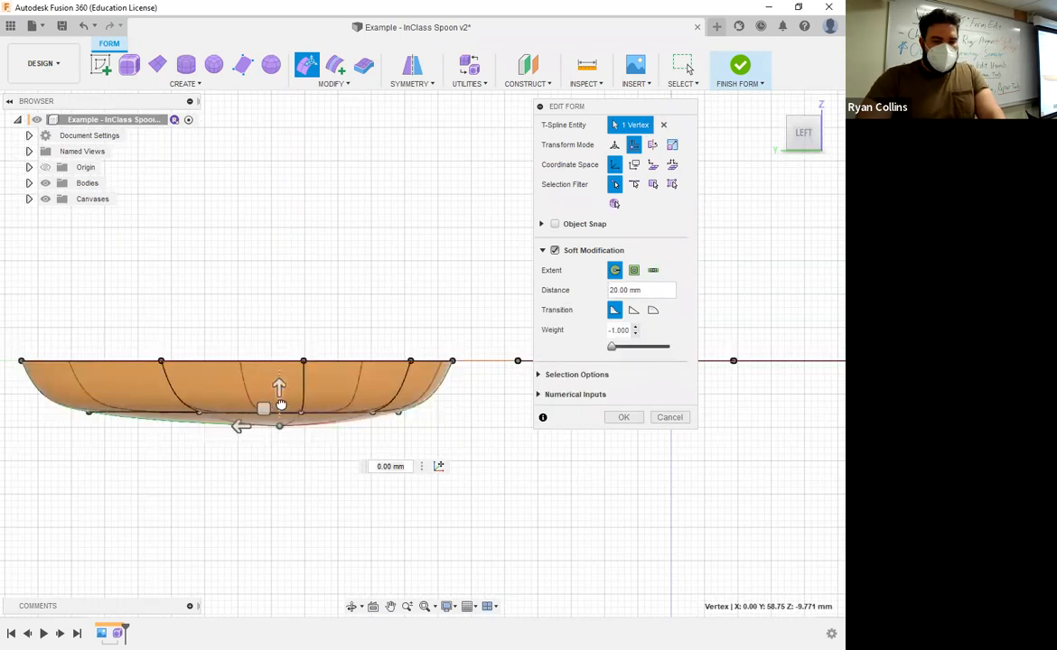
drag(280, 388, 280, 511)
Raise the nine vertices of the bowl's bottom ring and center together by about 2 mm and accept the form edit.
shift+middle_drag(275, 492, 279, 502)
click(790, 134)
drag(44, 389, 485, 468)
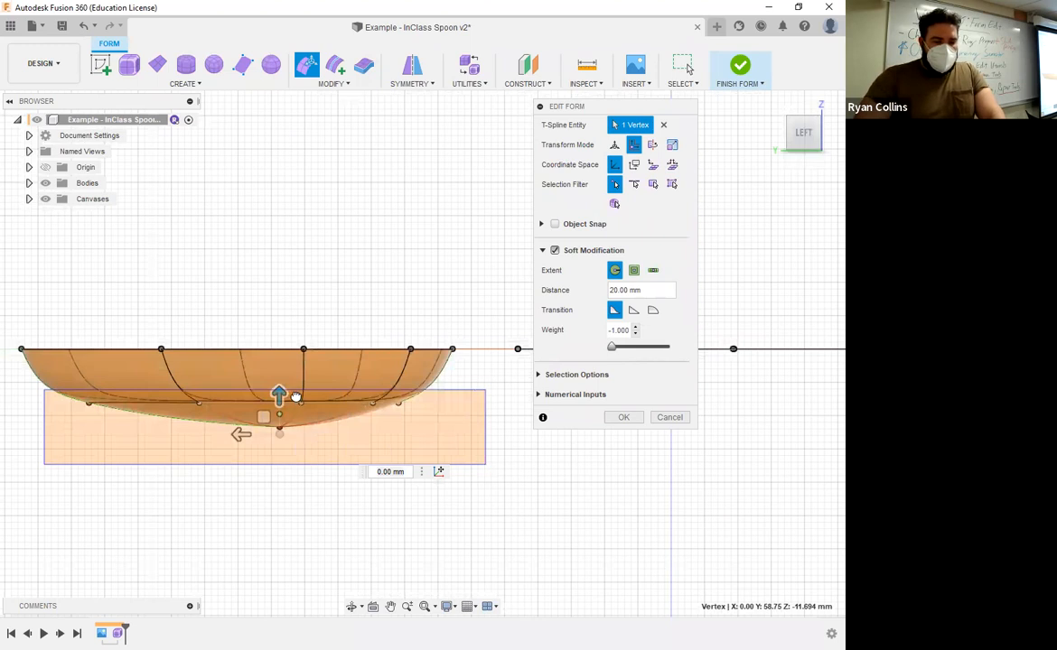
drag(274, 367, 275, 363)
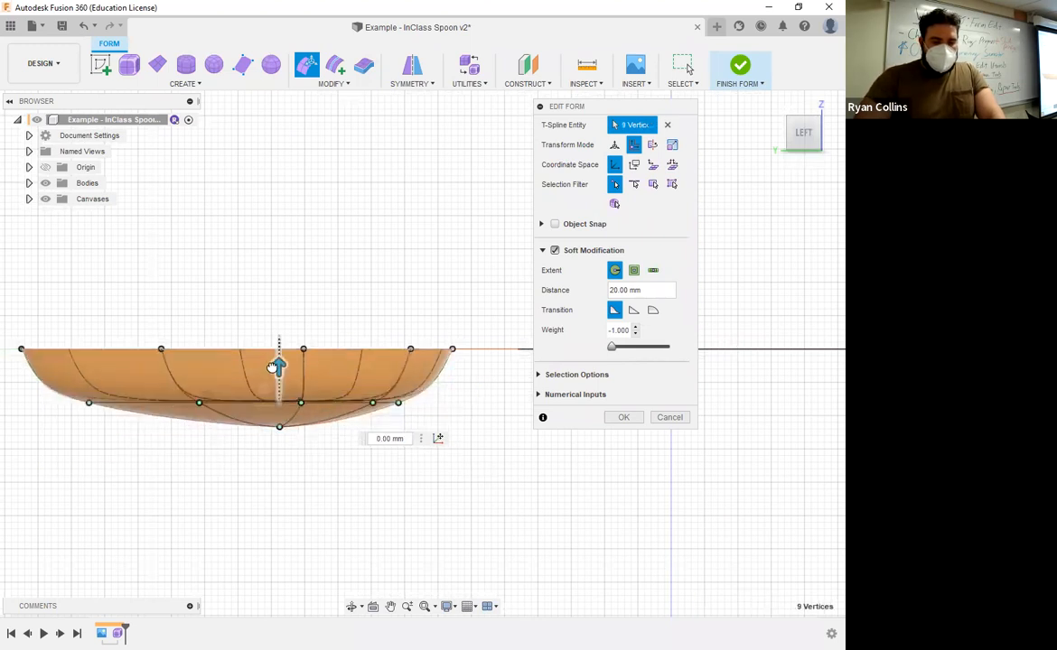
drag(277, 359, 272, 359)
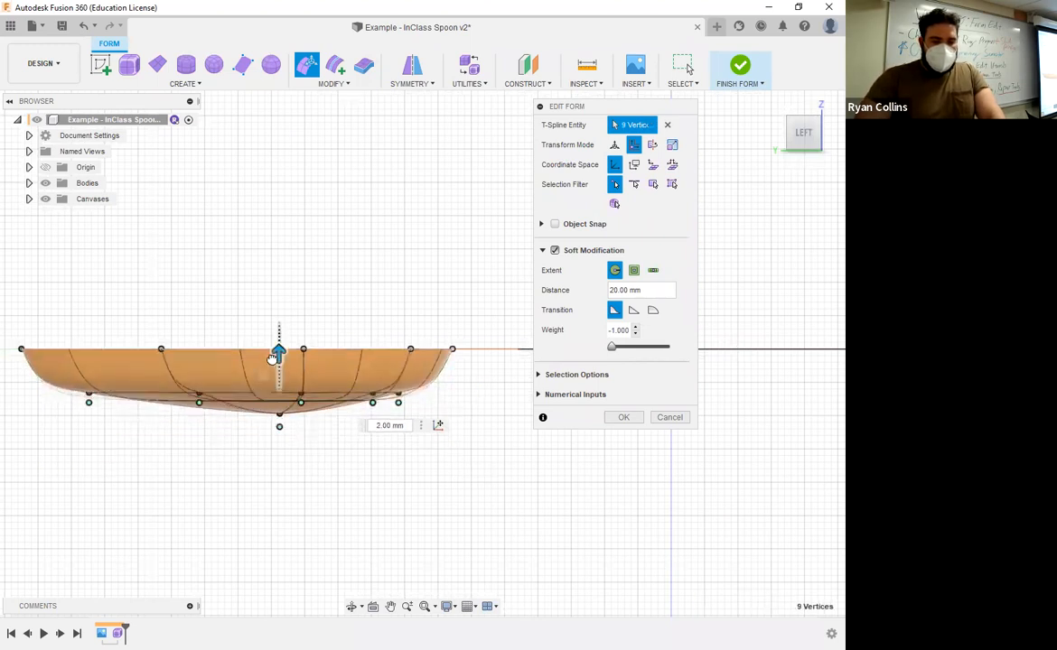
shift+middle_drag(285, 443, 335, 467)
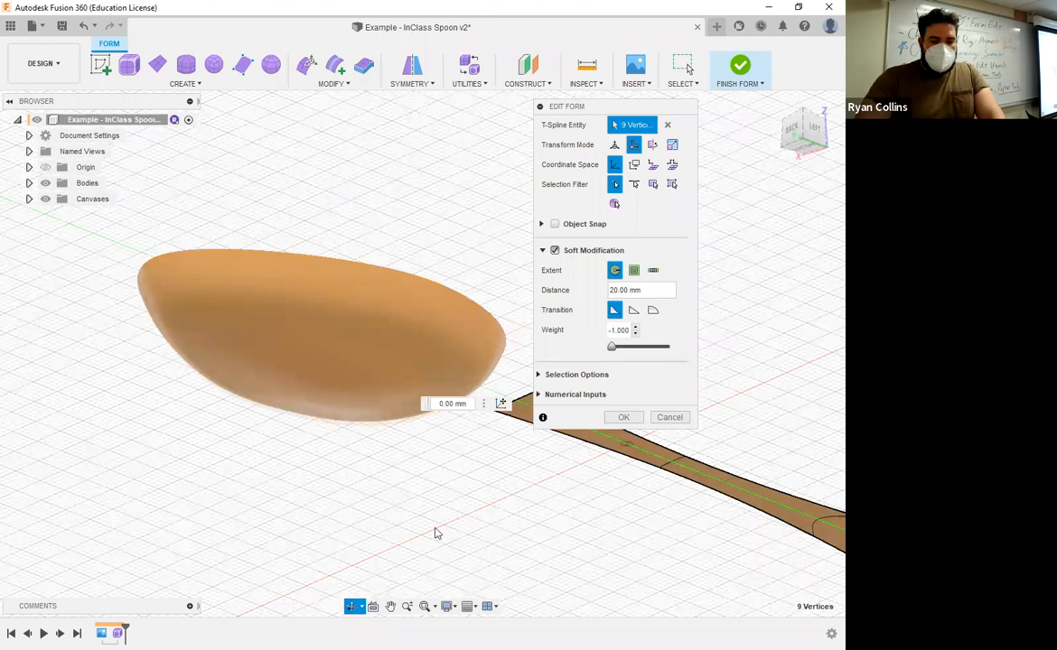
click(475, 489)
shift+middle_drag(460, 490, 434, 513)
click(621, 361)
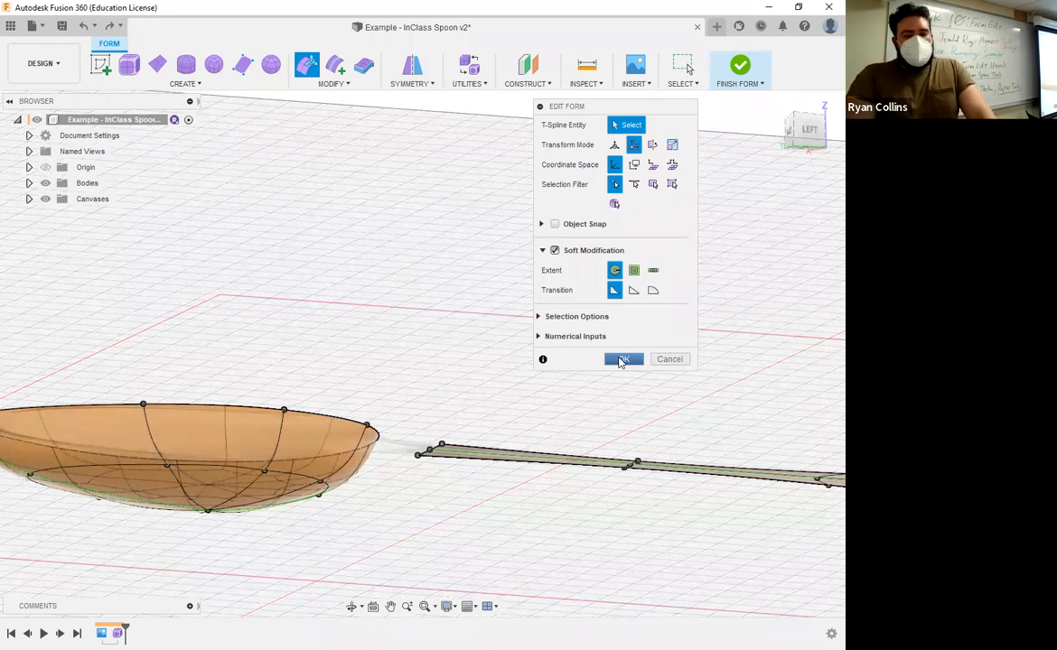
click(622, 361)
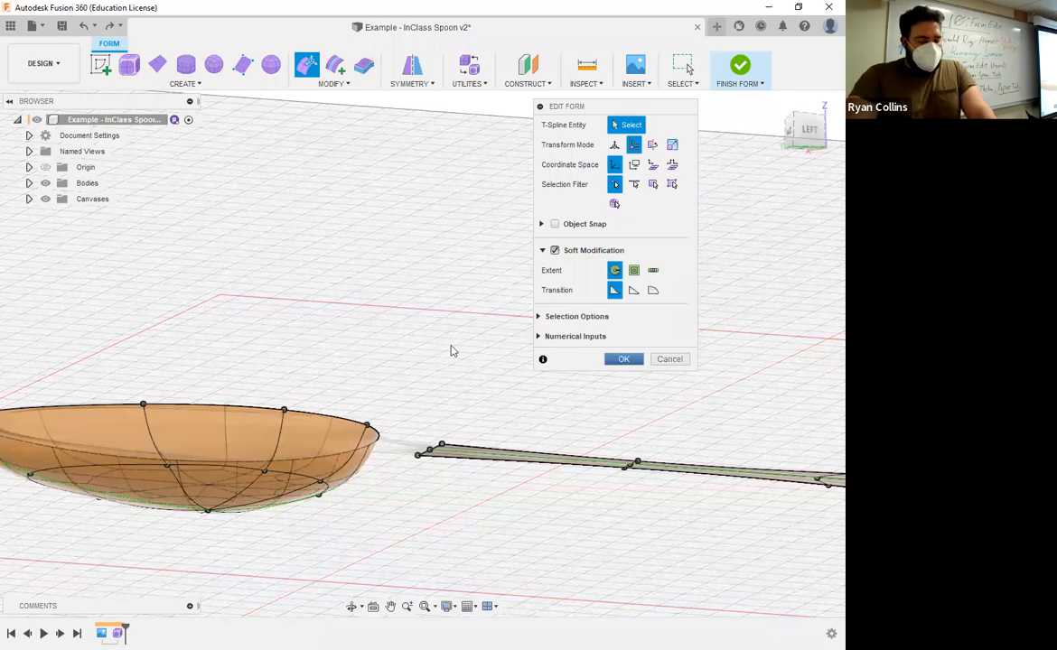
Save the design with the version description "Spoon Repaired".
scroll(464, 283, down, 5)
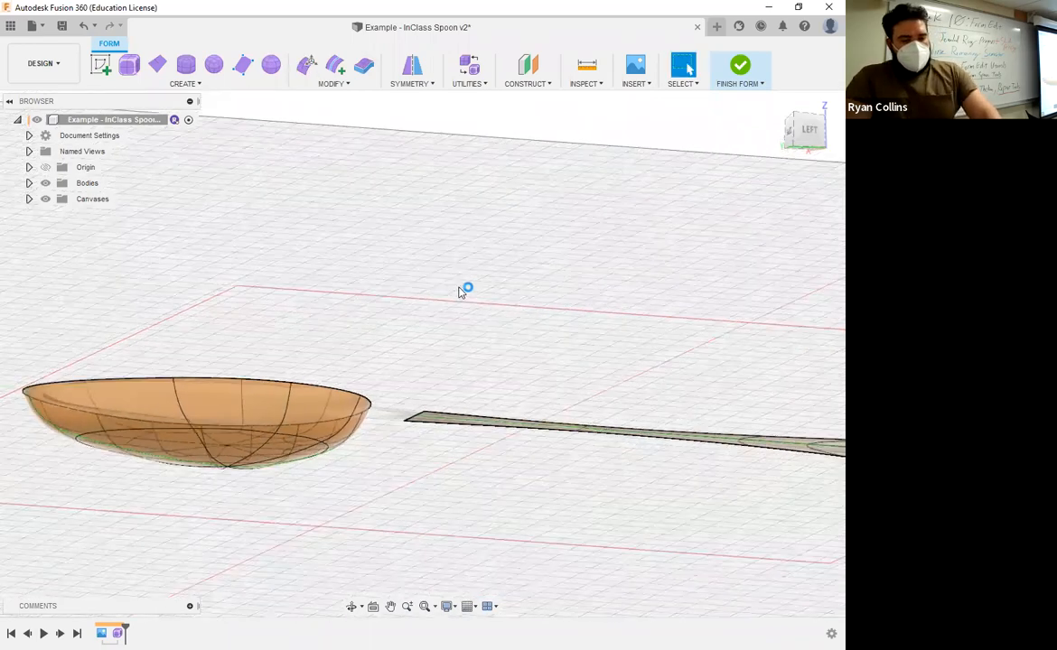
scroll(389, 300, up, 3)
shift+middle_drag(389, 300, 328, 382)
key(ctrl+s)
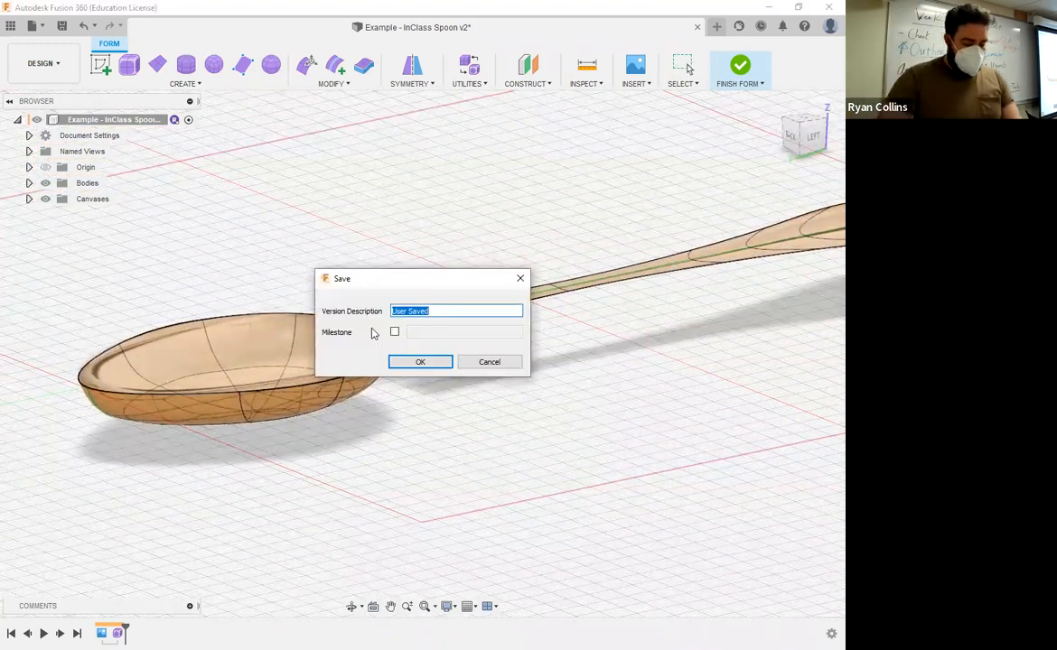
text(Sp)
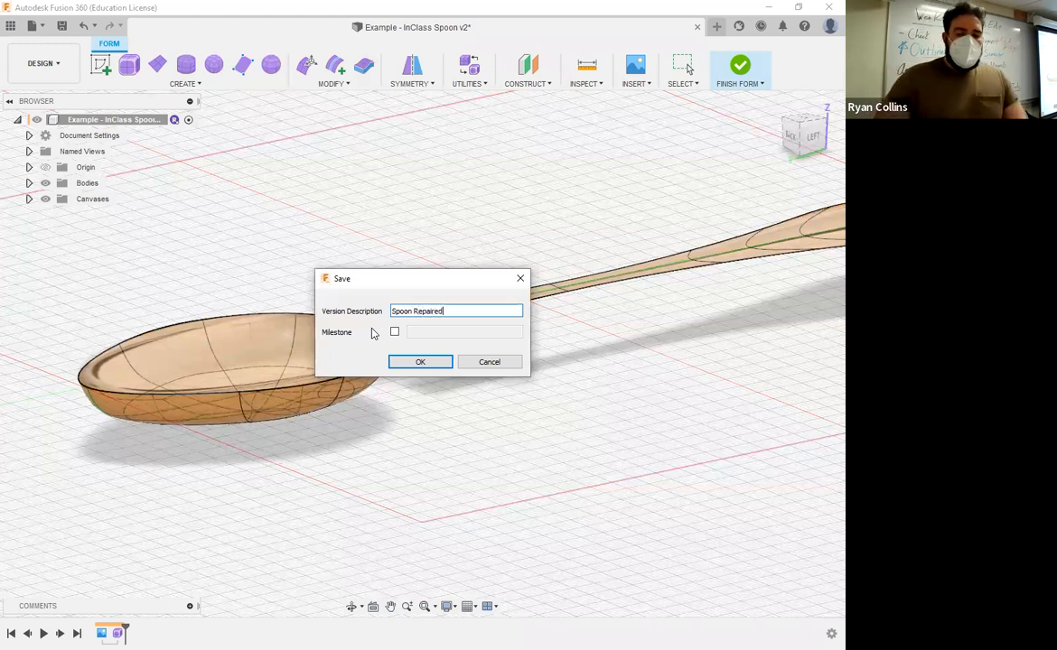
text(oon Repaired)
key(Return)
shift+middle_drag(347, 271, 347, 130)
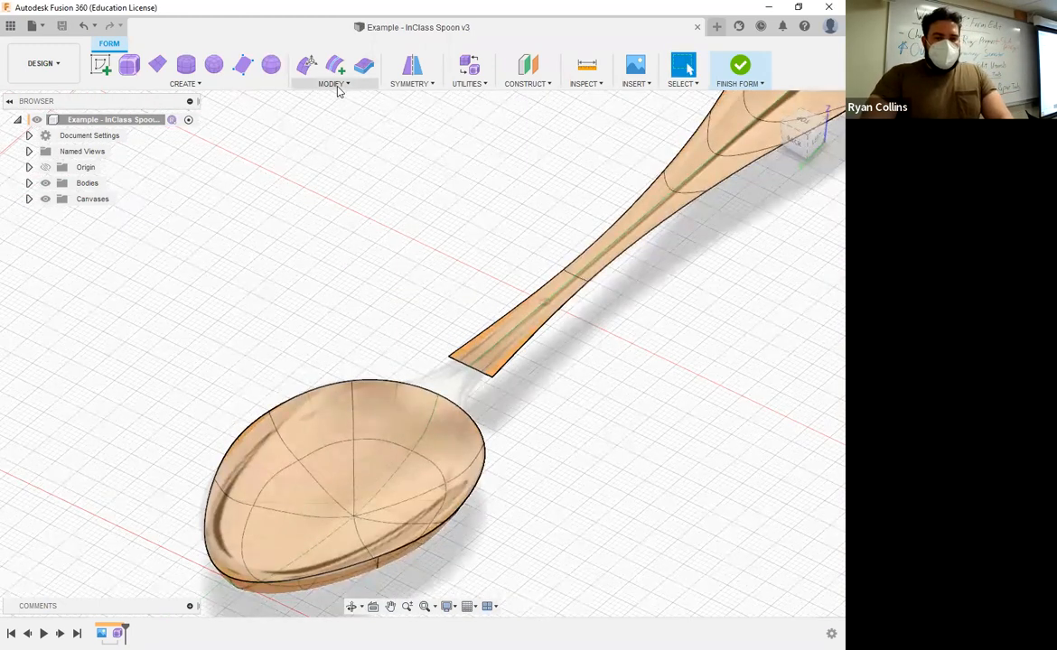
Try to bridge the handle's open end edge to the two facing bowl rim edges, with preview on and one face.
click(332, 84)
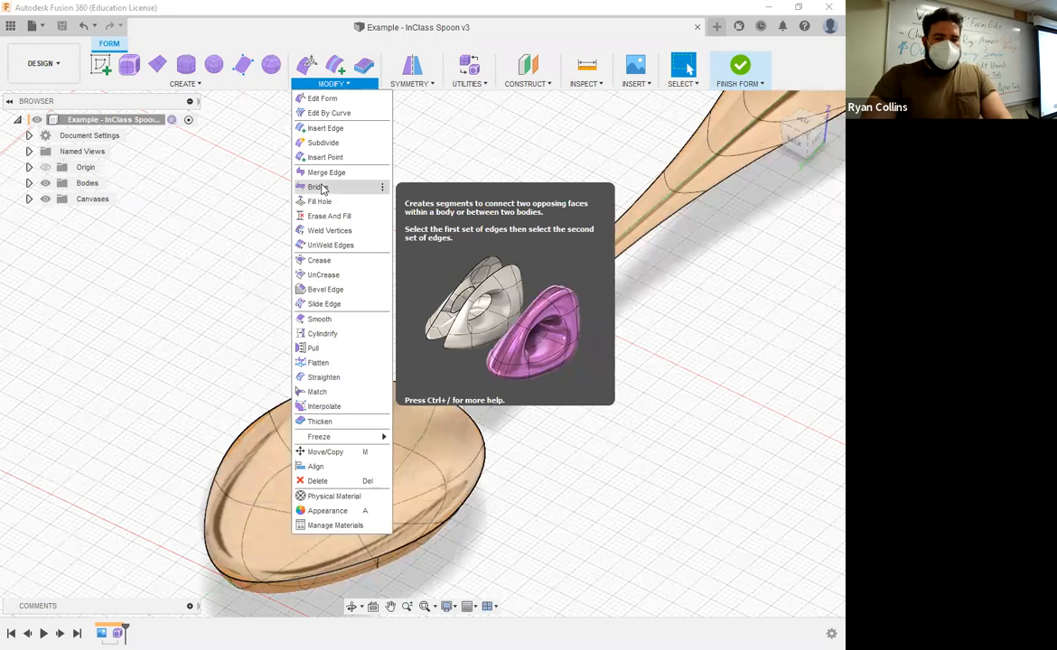
click(322, 188)
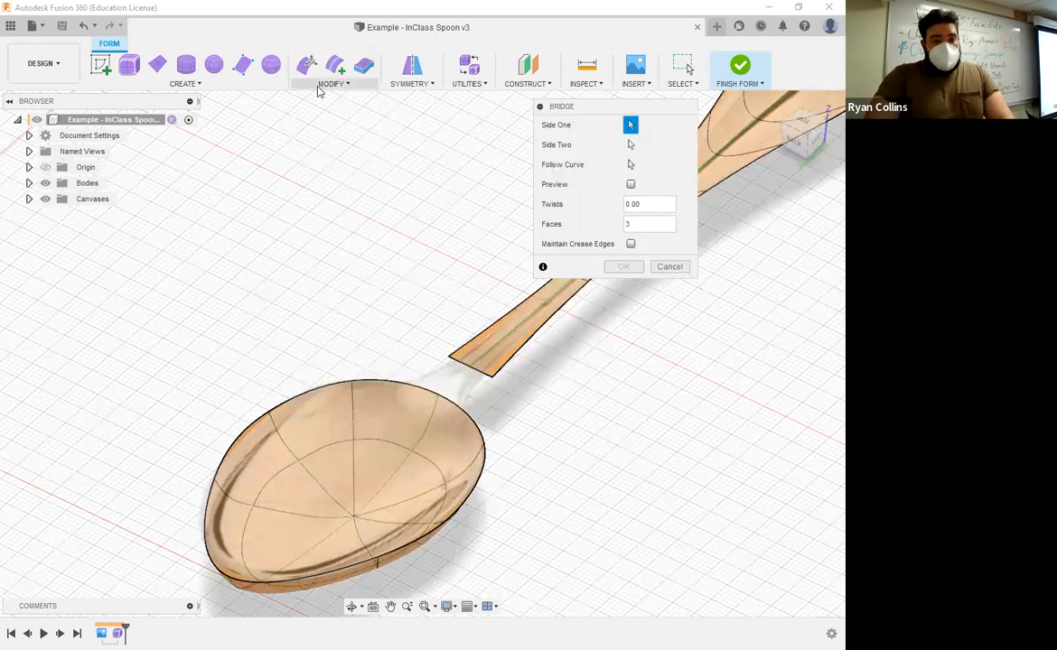
click(324, 84)
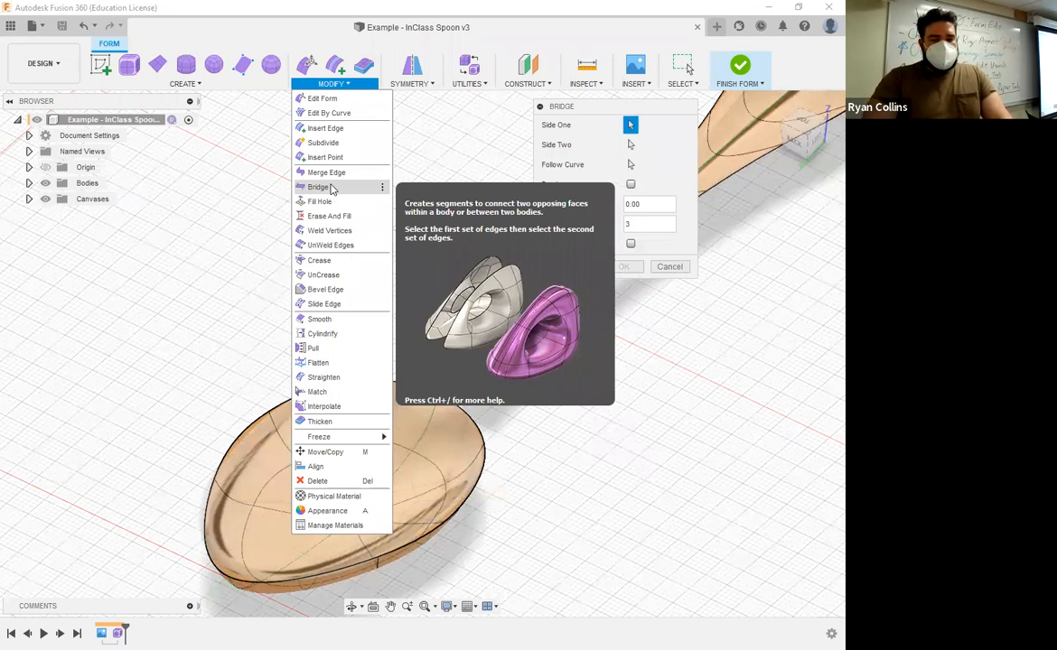
click(579, 135)
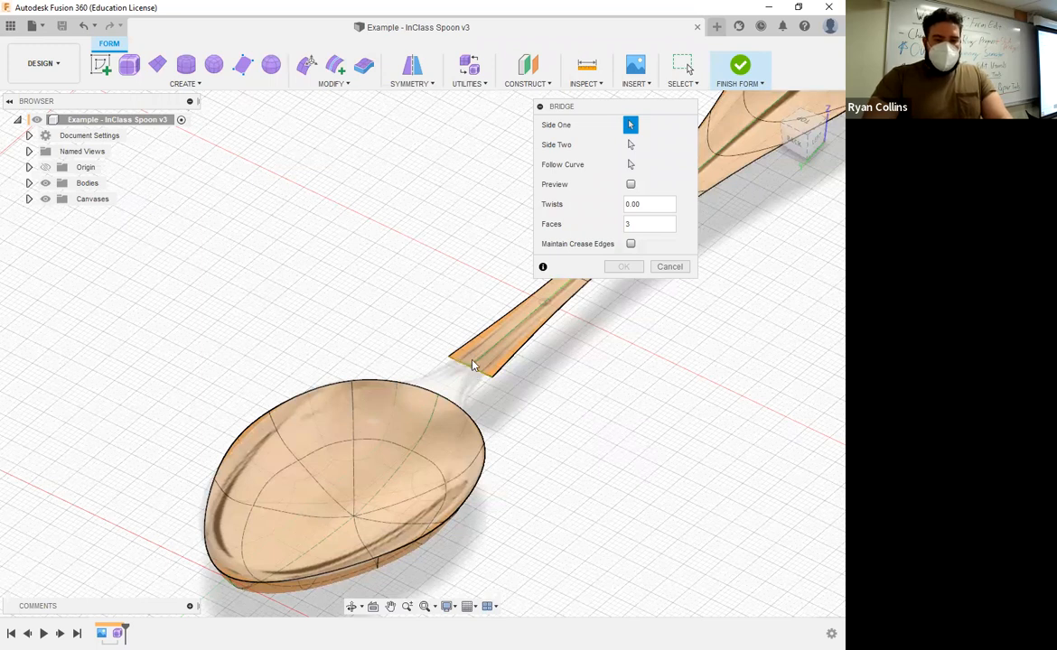
click(631, 145)
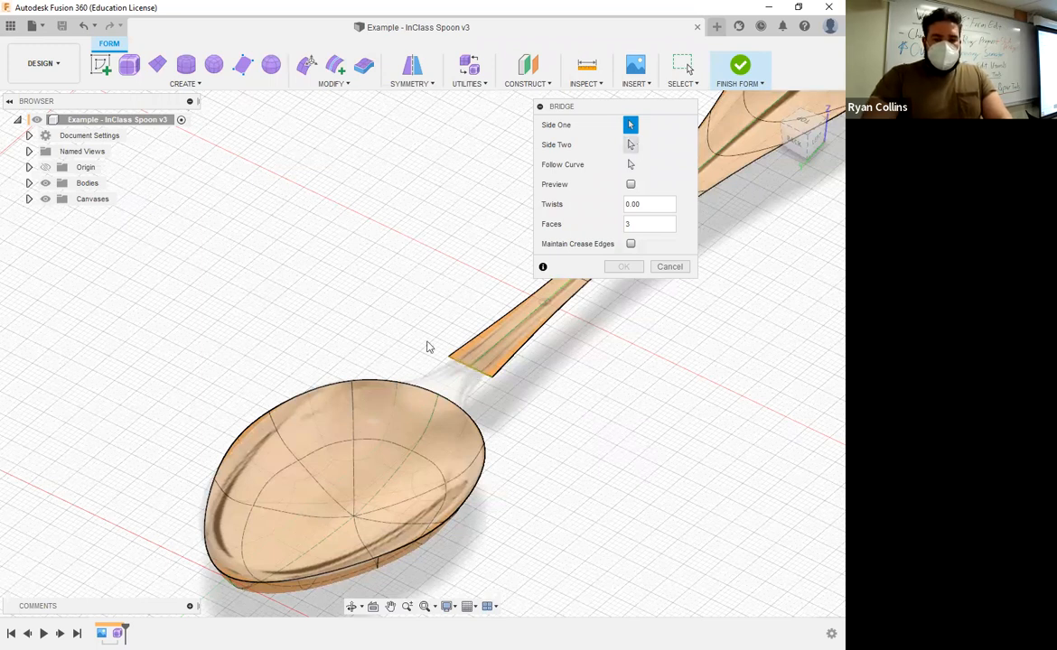
click(460, 415)
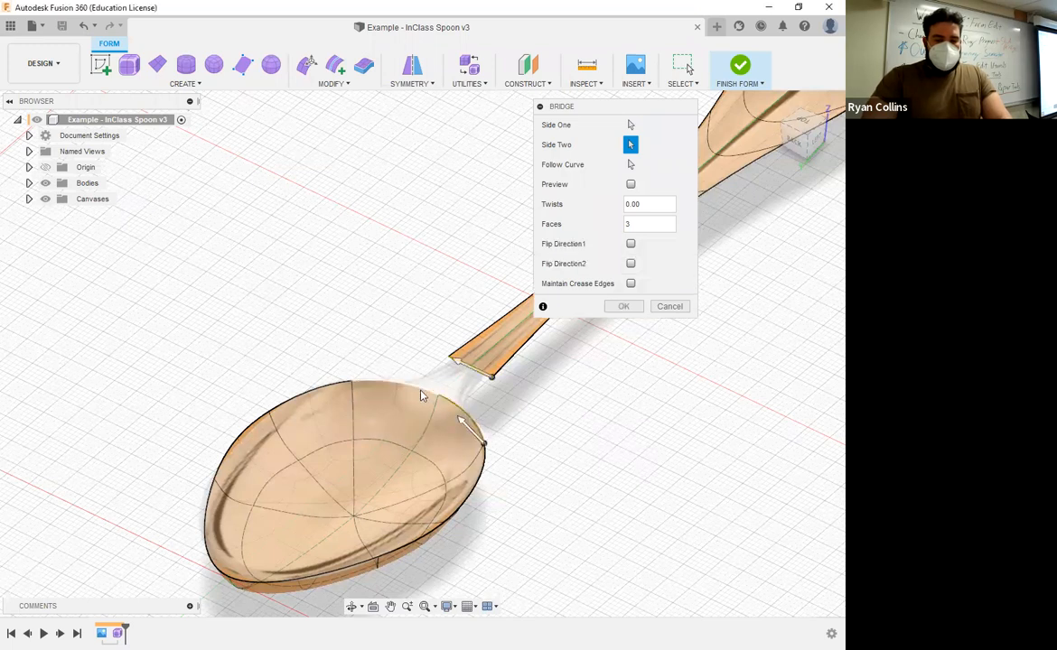
click(433, 400)
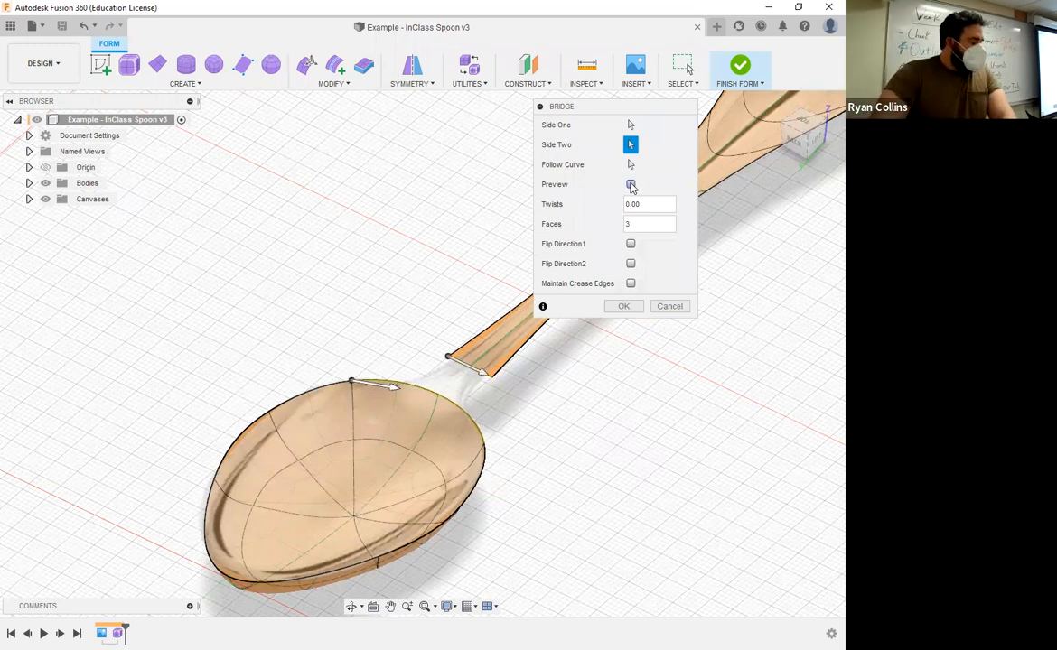
click(630, 185)
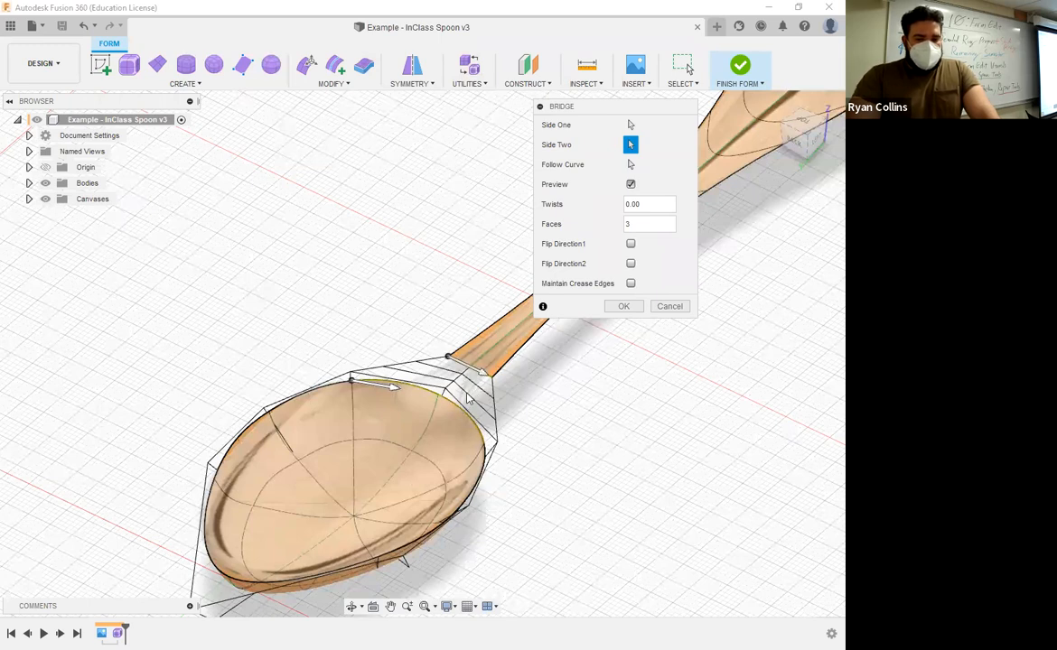
click(630, 223)
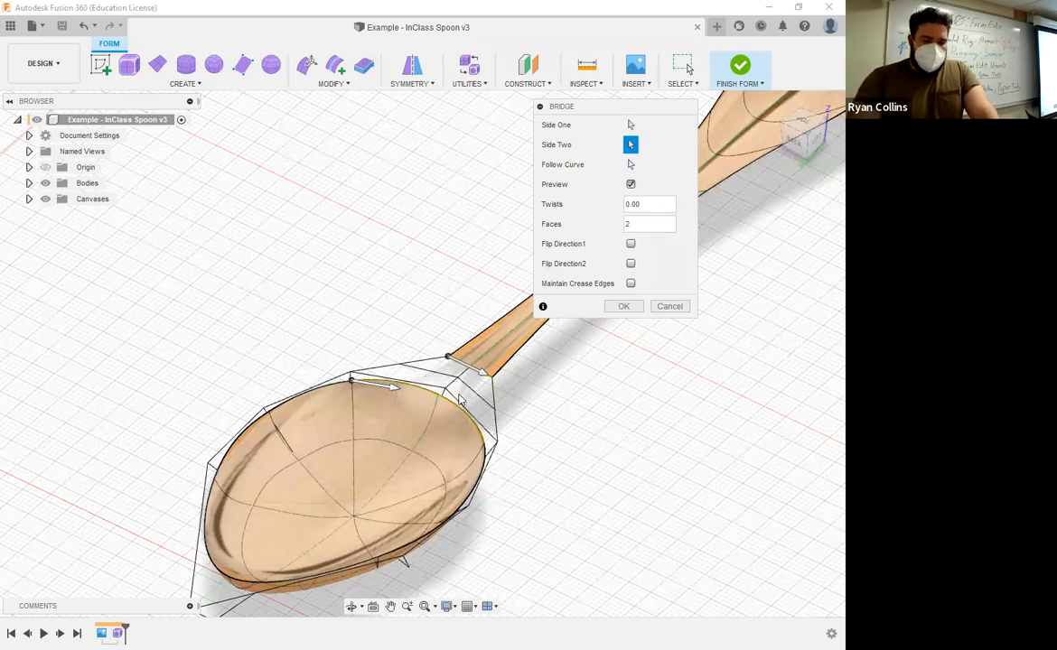
click(632, 226)
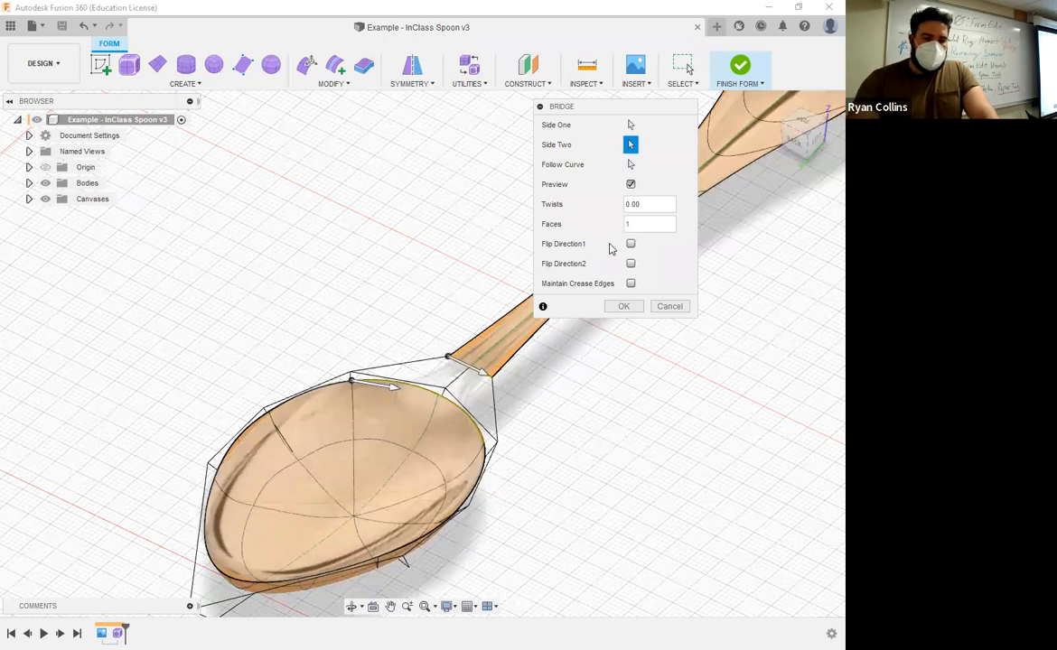
click(622, 307)
Undo the bridge between the handle and the bowl.
shift+middle_drag(583, 411, 551, 426)
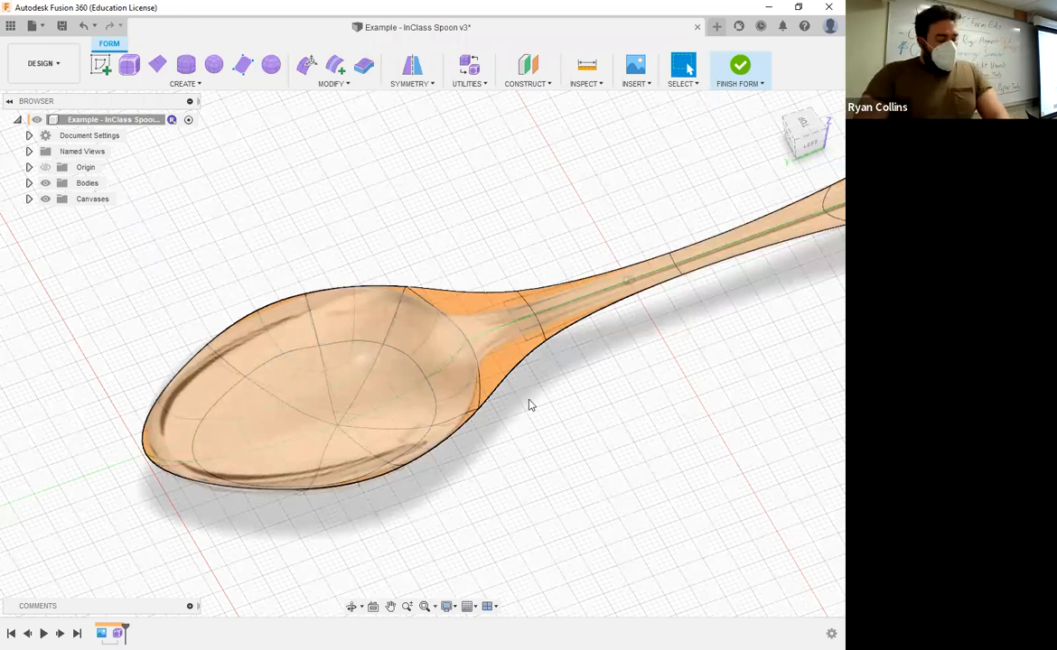
shift+middle_drag(531, 423, 458, 402)
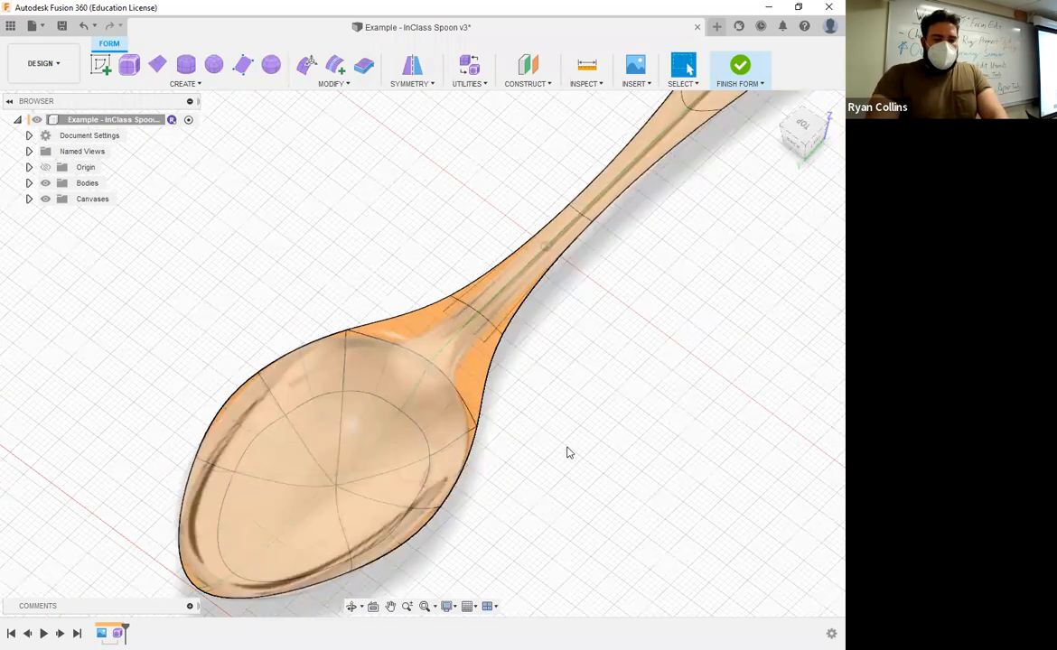
key(Delete)
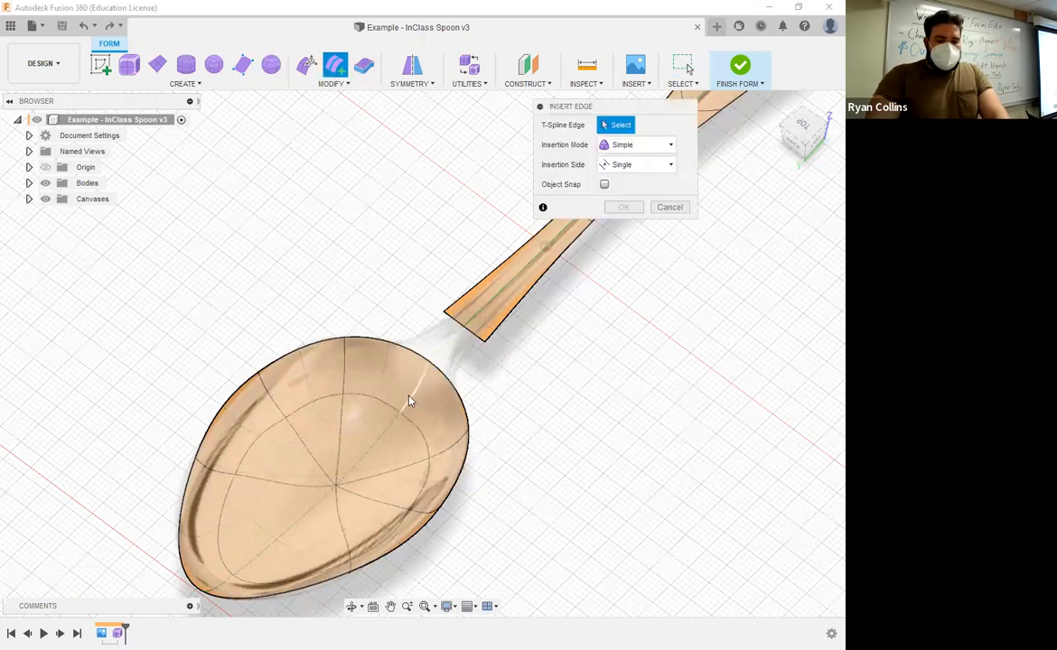
Insert edges on both sides of the bowl's outer centreline edge facing the handle, using Simple mode and location 0.50.
double_click(388, 358)
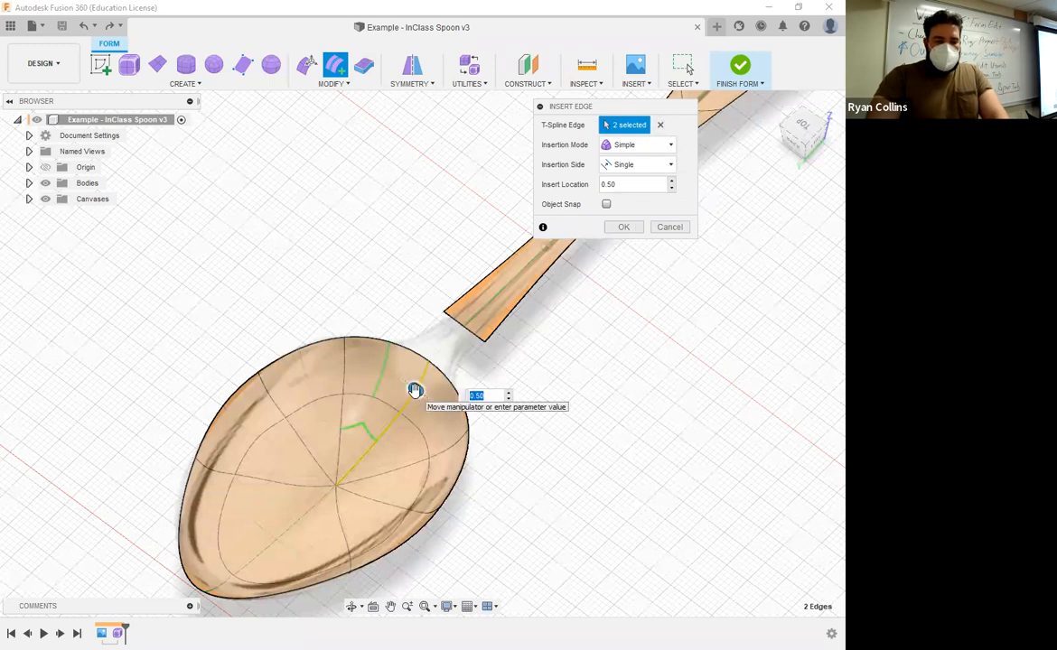
click(661, 126)
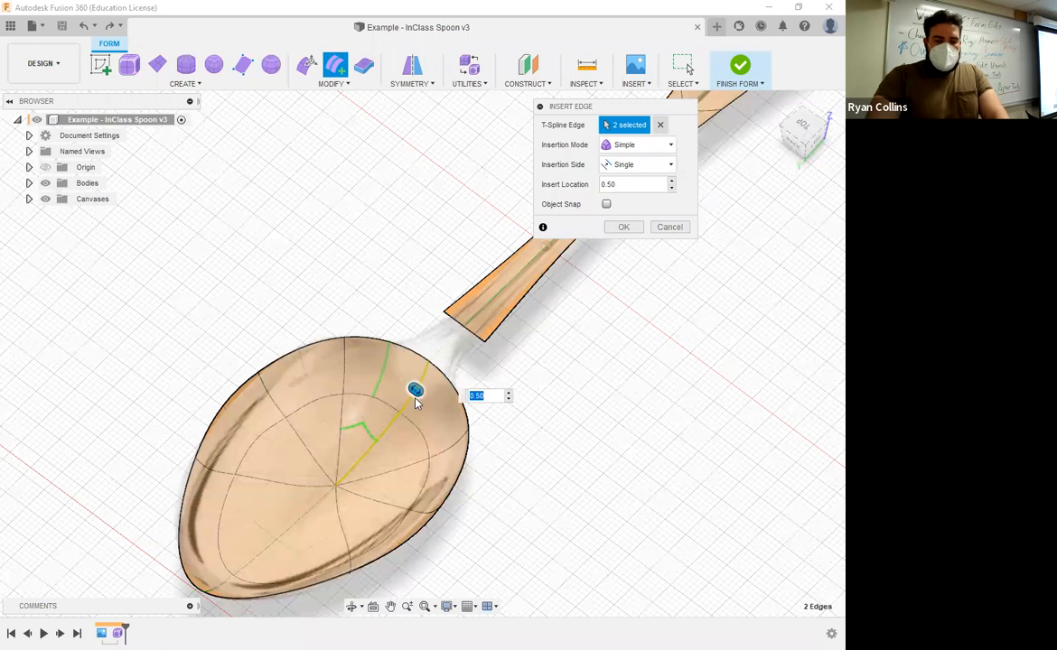
click(404, 405)
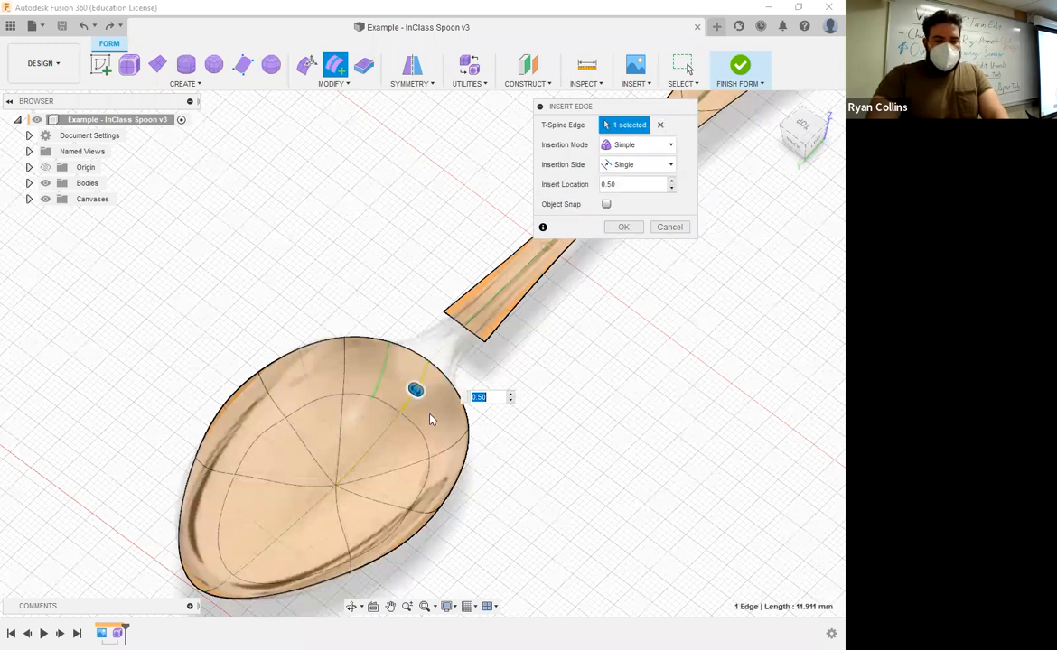
click(652, 165)
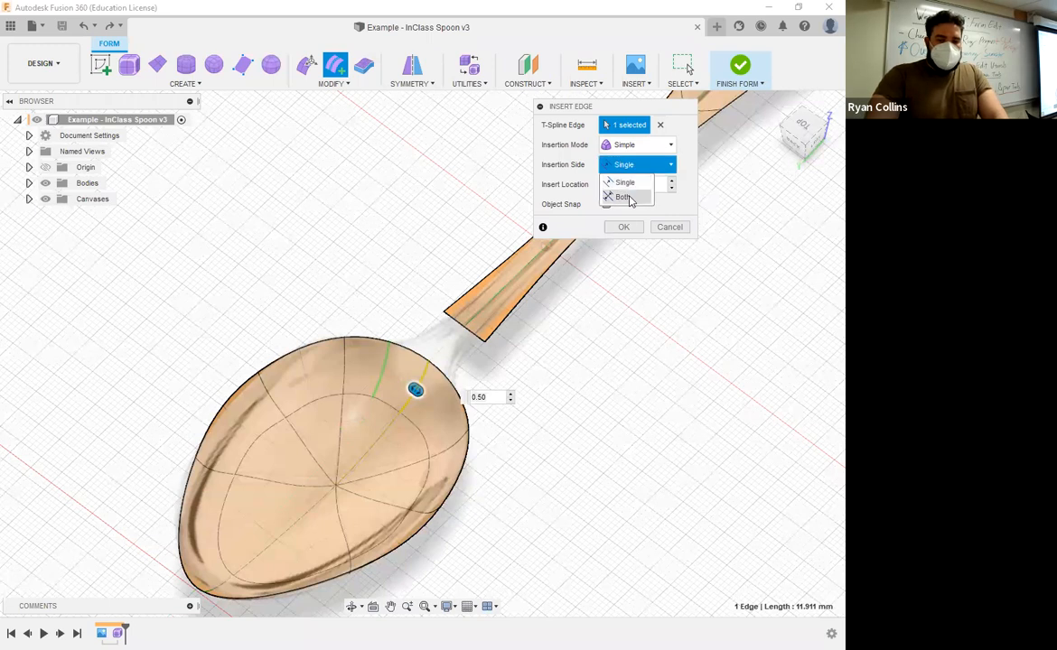
click(630, 199)
shift+middle_drag(586, 481, 628, 476)
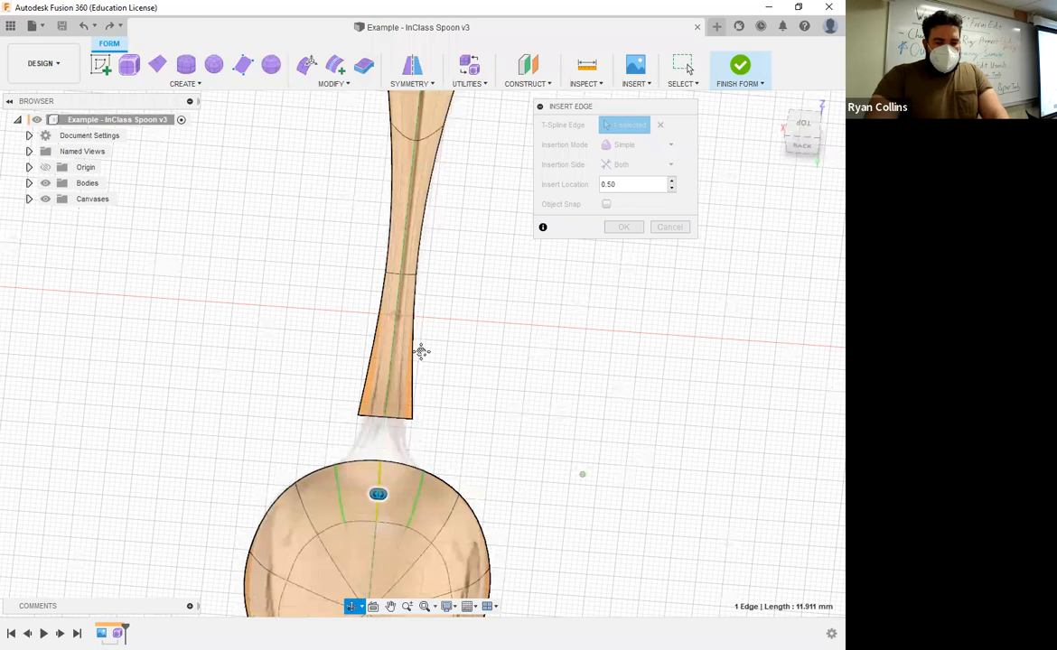
scroll(465, 408, up, 3)
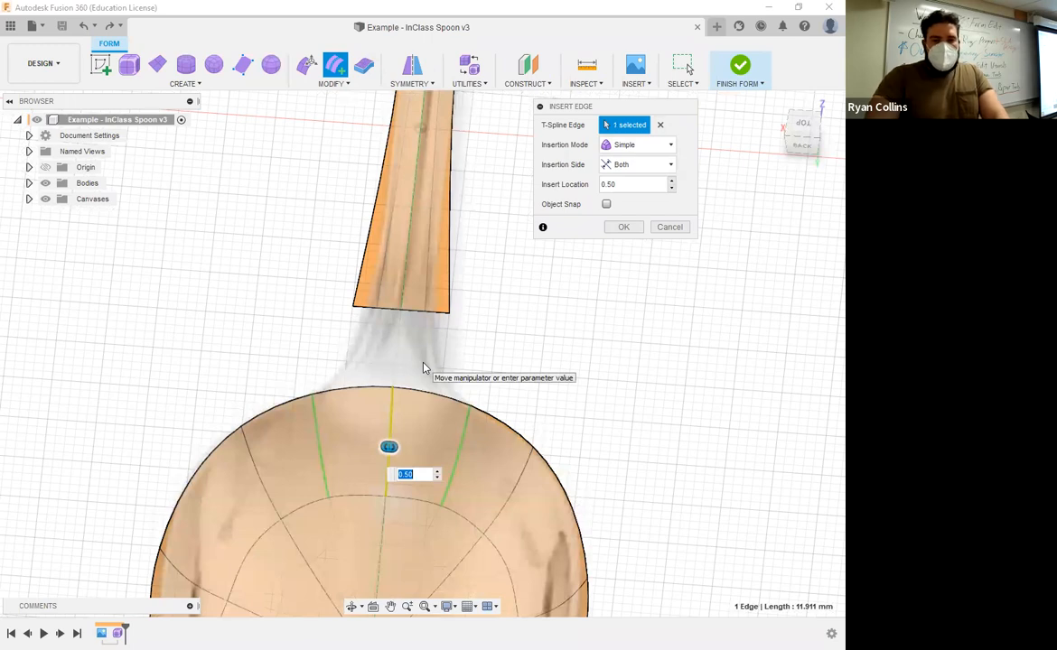
click(633, 145)
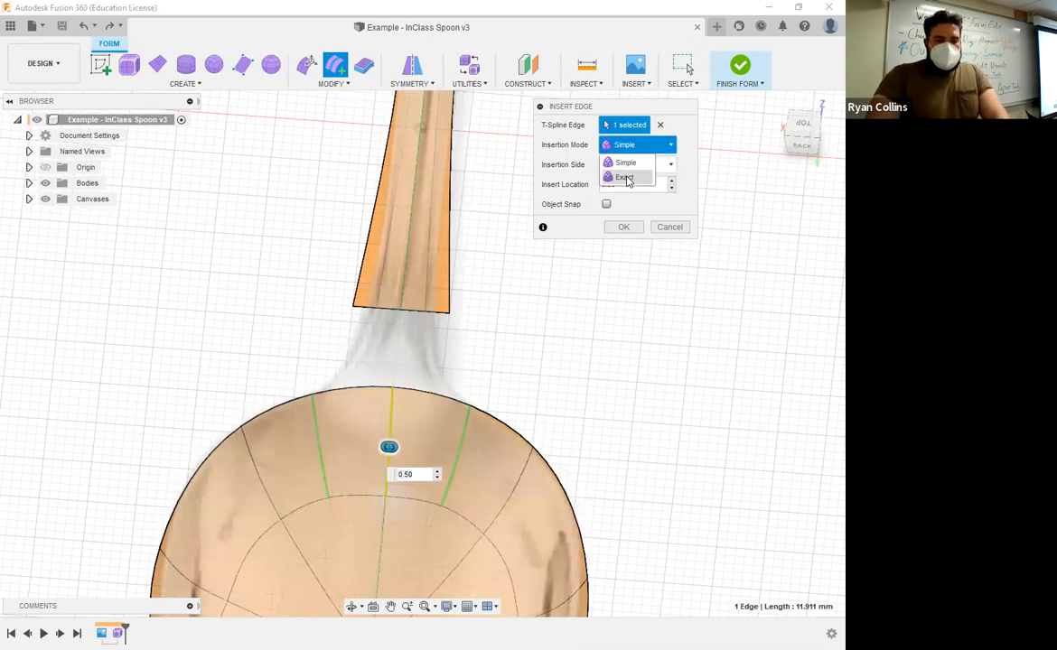
click(625, 178)
click(632, 146)
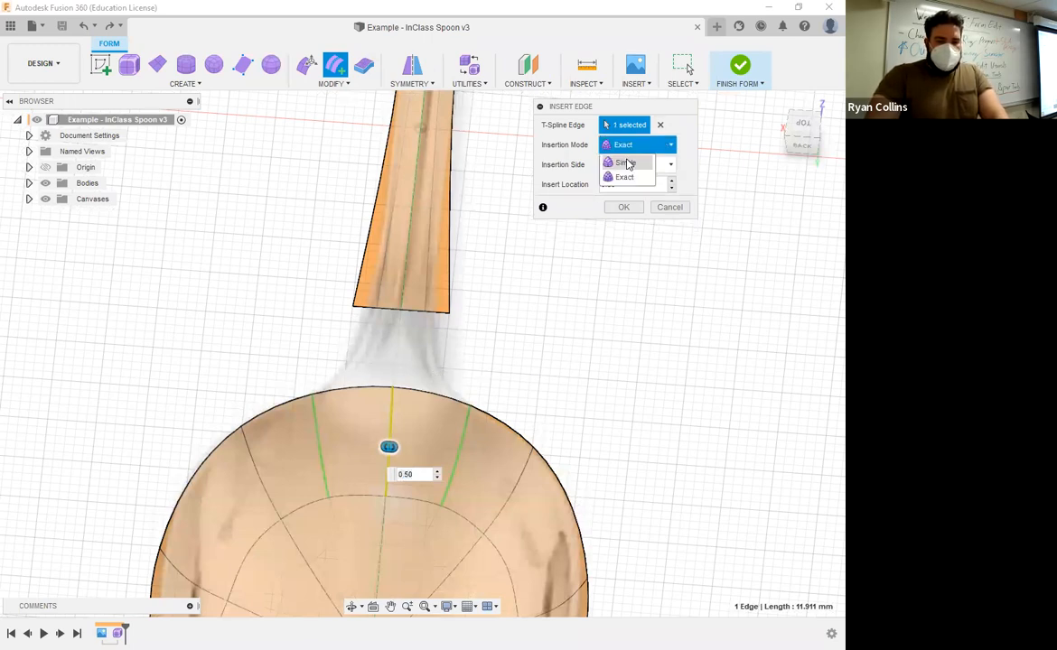
click(627, 163)
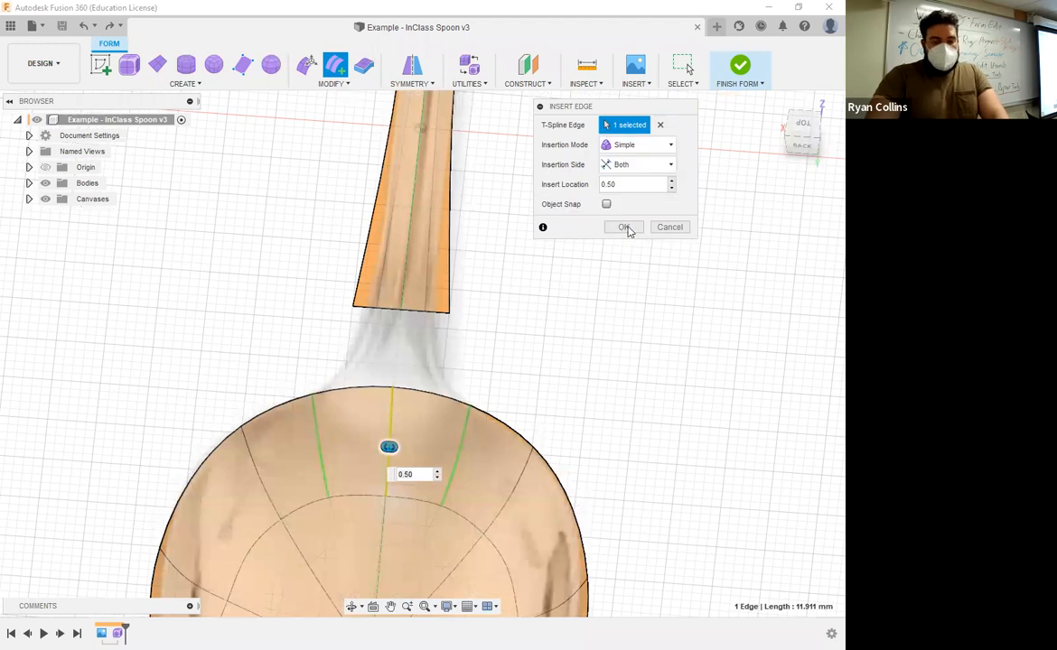
click(624, 227)
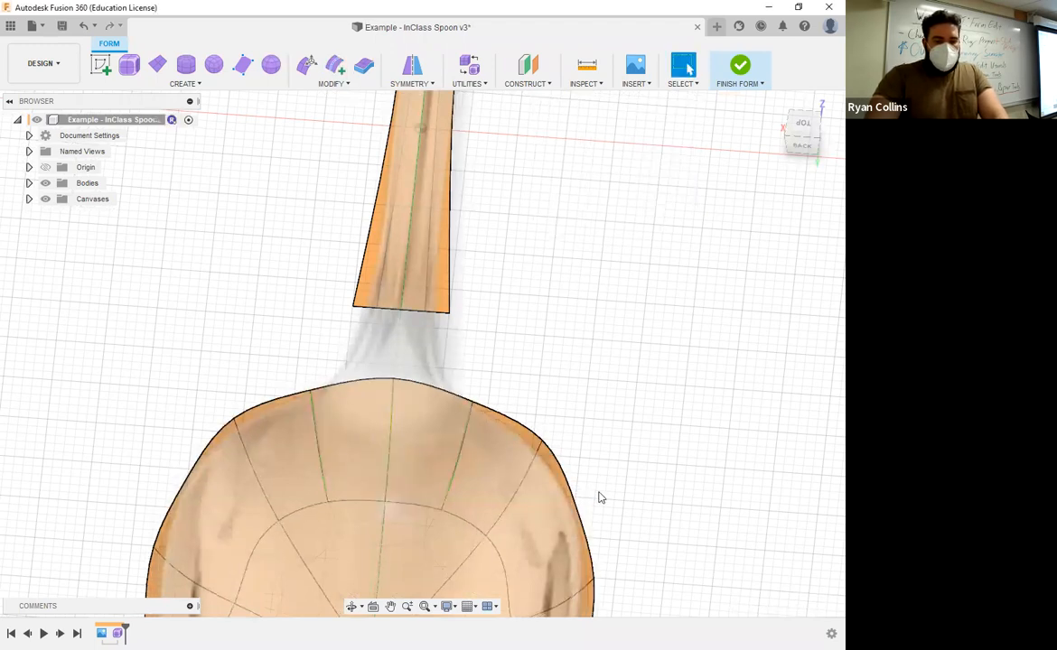
Bridge the handle's end edge to the two narrow rim edges at the bowl's centreline, using one face.
shift+middle_drag(583, 479, 496, 286)
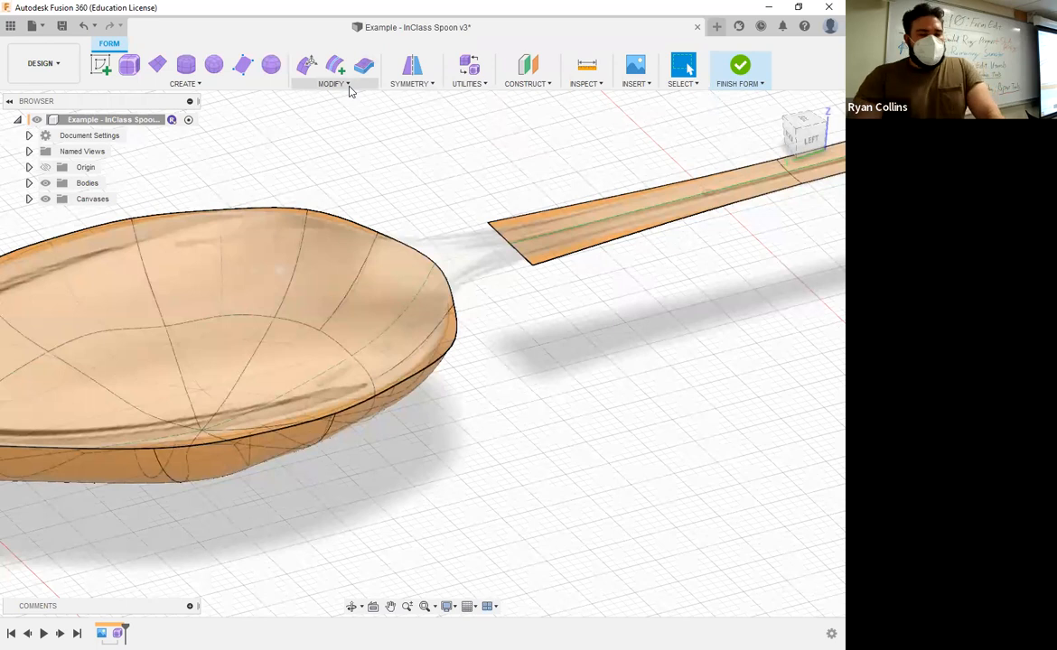
click(344, 84)
click(321, 187)
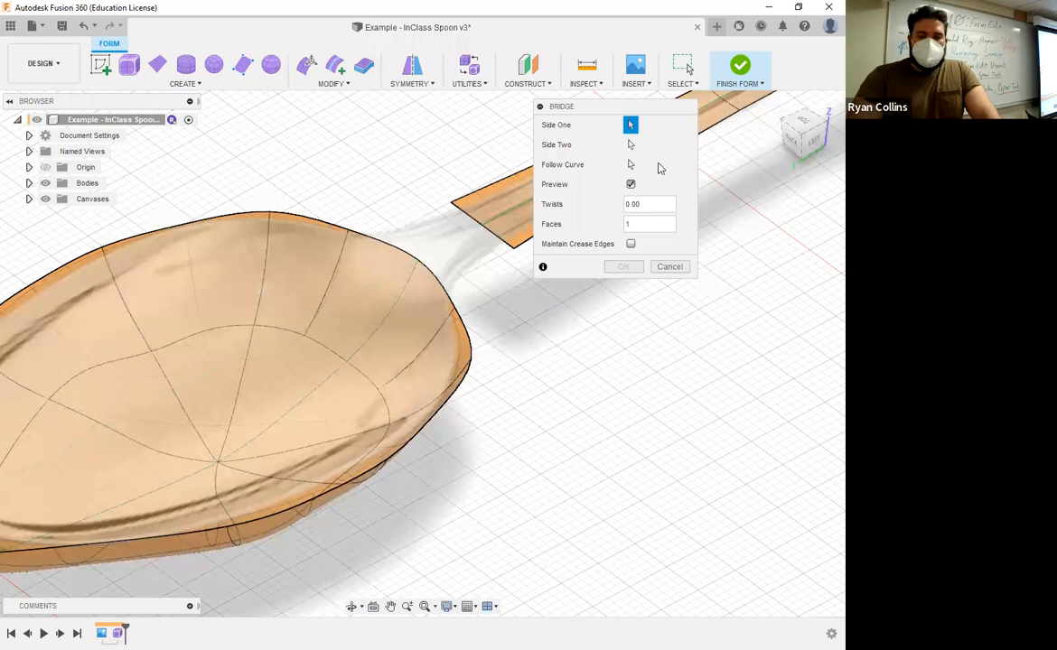
click(442, 205)
click(391, 242)
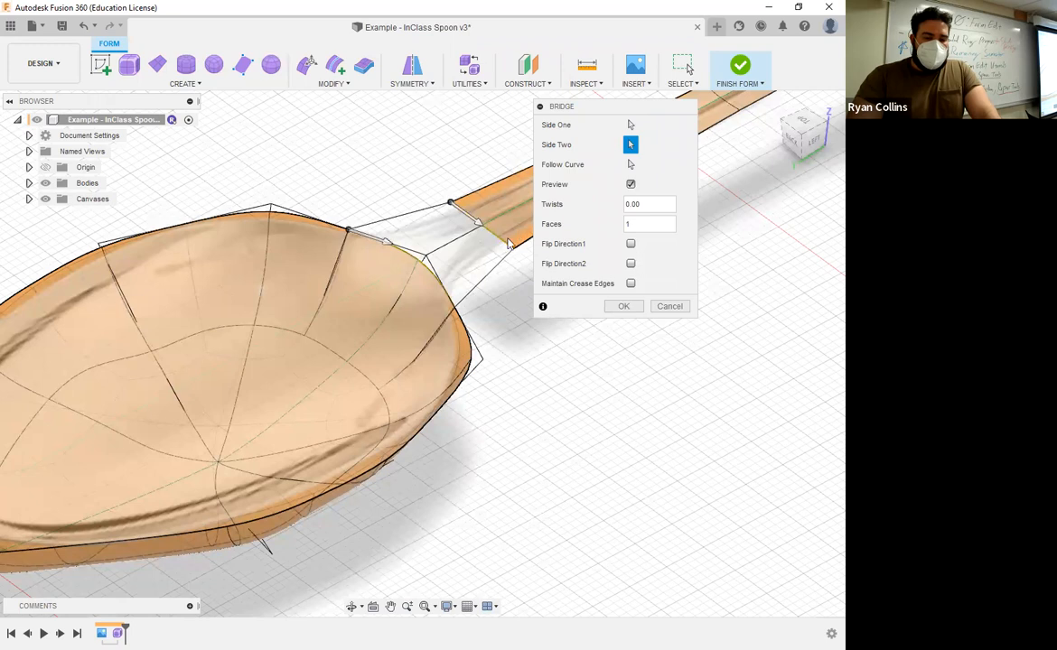
click(622, 308)
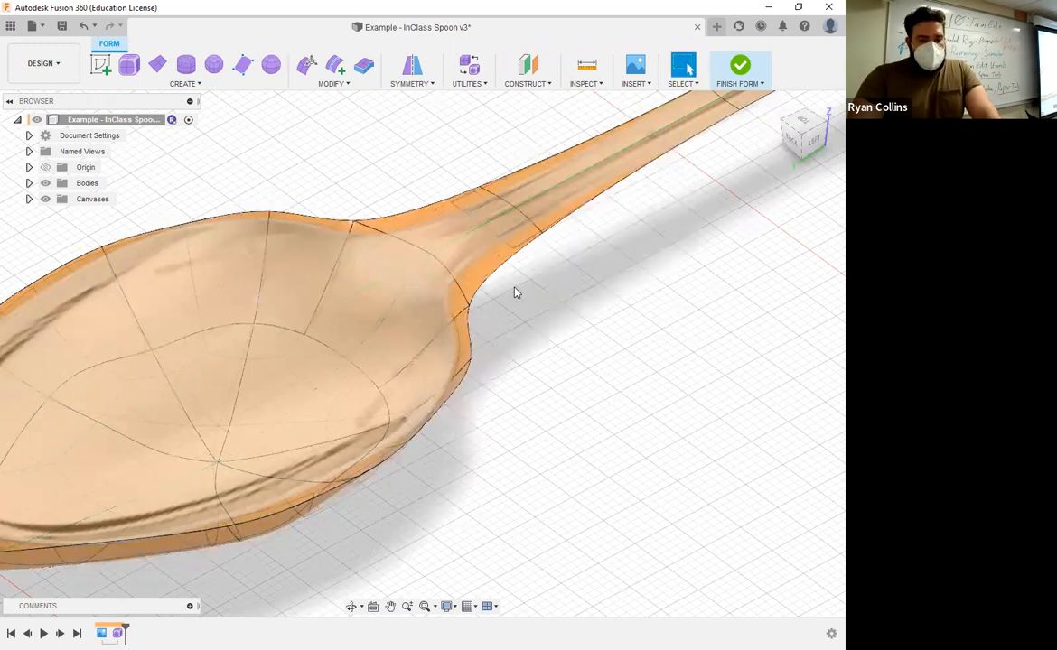
mouse_move(533, 324)
shift+middle_down()
mouse_move(554, 332)
mouse_move(539, 327)
mouse_move(542, 339)
shift+middle_up()
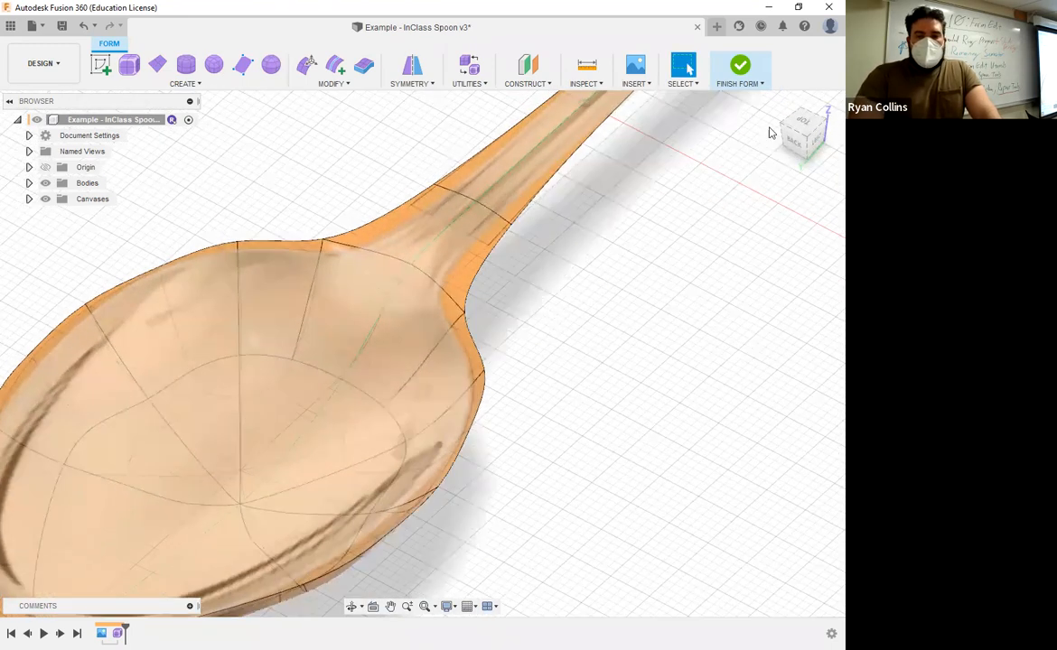
In Edit Form, move the handle-end side vertex 1 mm toward the centreline and pull the neck-to-bowl corner vertex inward.
click(803, 121)
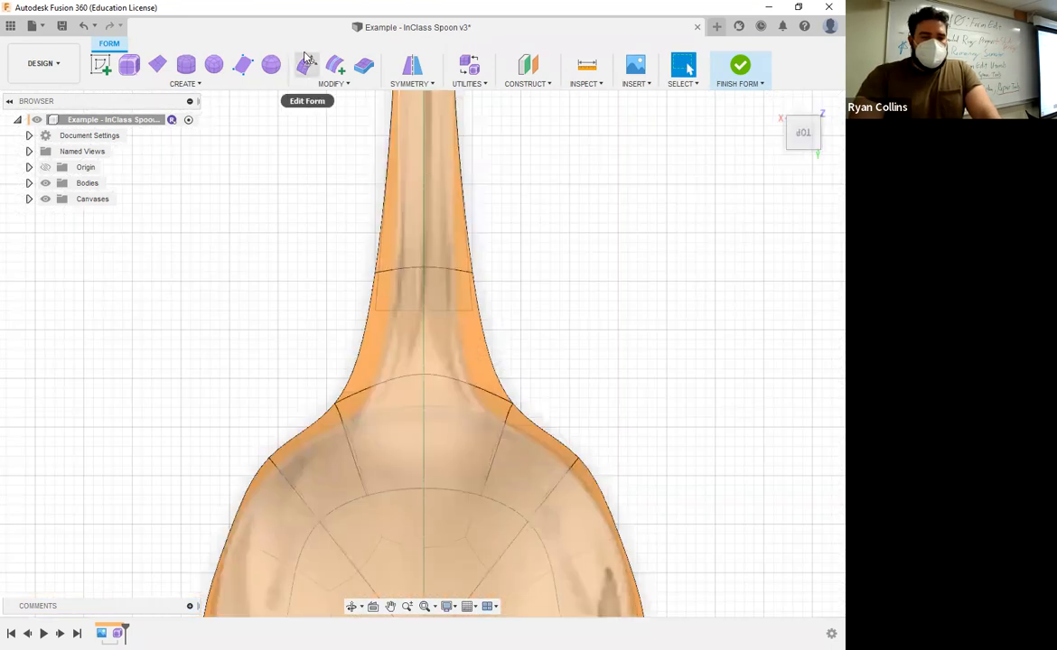
click(315, 67)
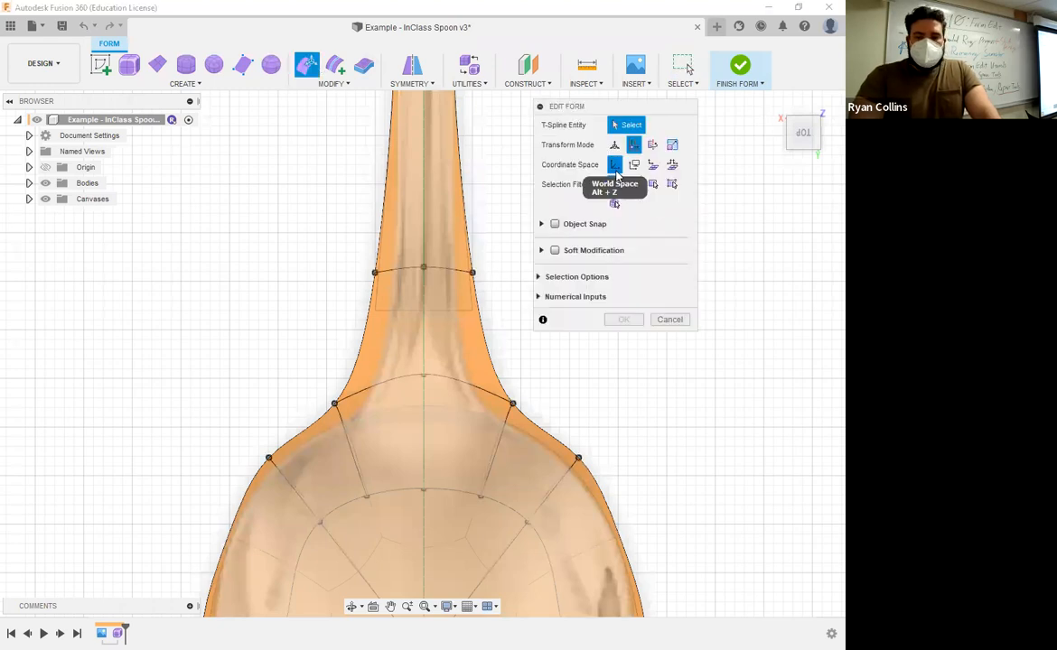
click(471, 273)
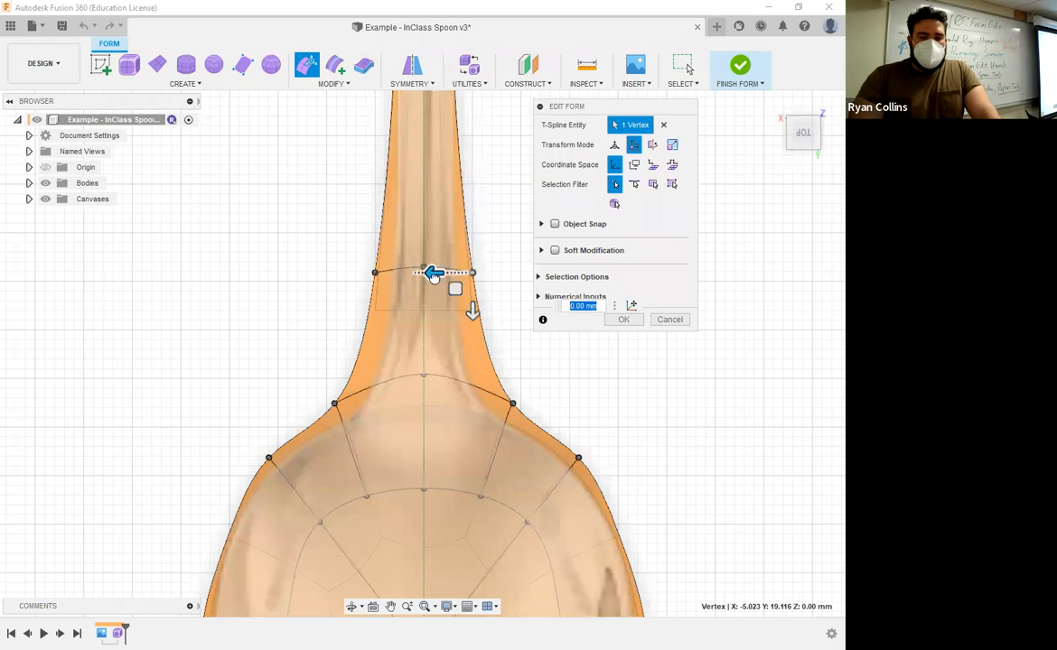
text(1)
key(Return)
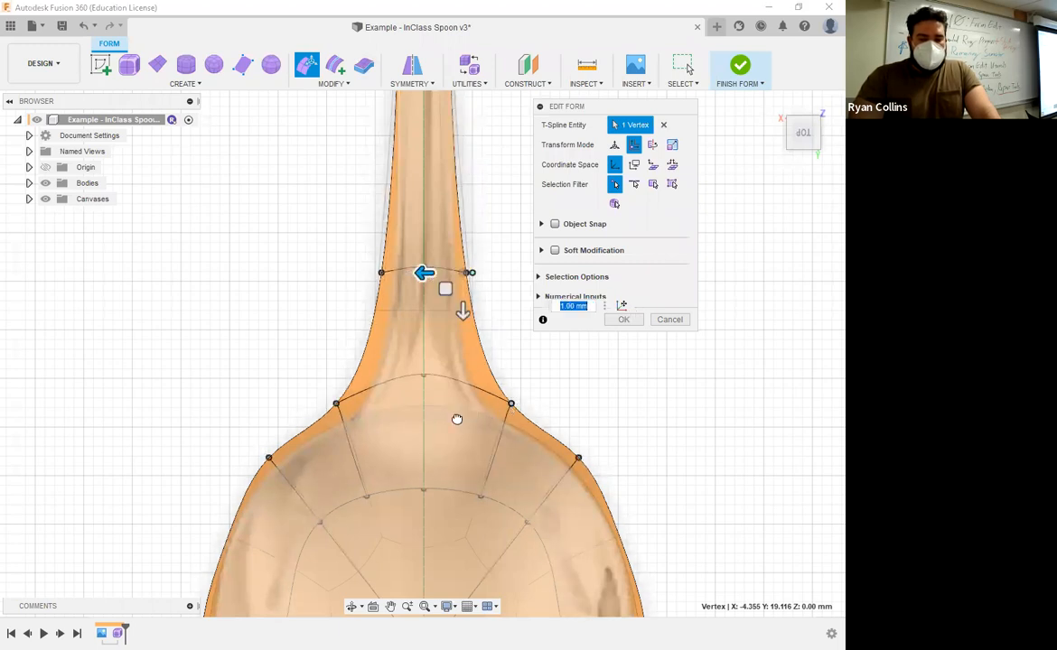
click(511, 403)
drag(494, 419, 459, 416)
Move the bowl's shoulder vertex about 0.27 mm inward and 0.14 mm toward the tip, and nudge the widest-point rim vertex inward.
middle_drag(622, 492, 483, 323)
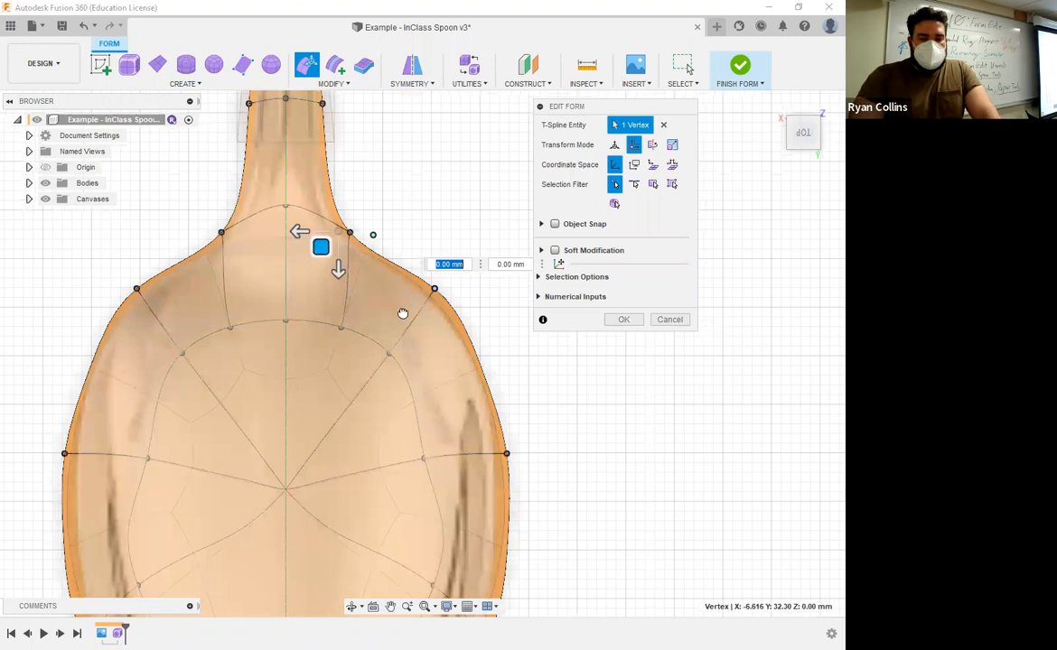
click(433, 290)
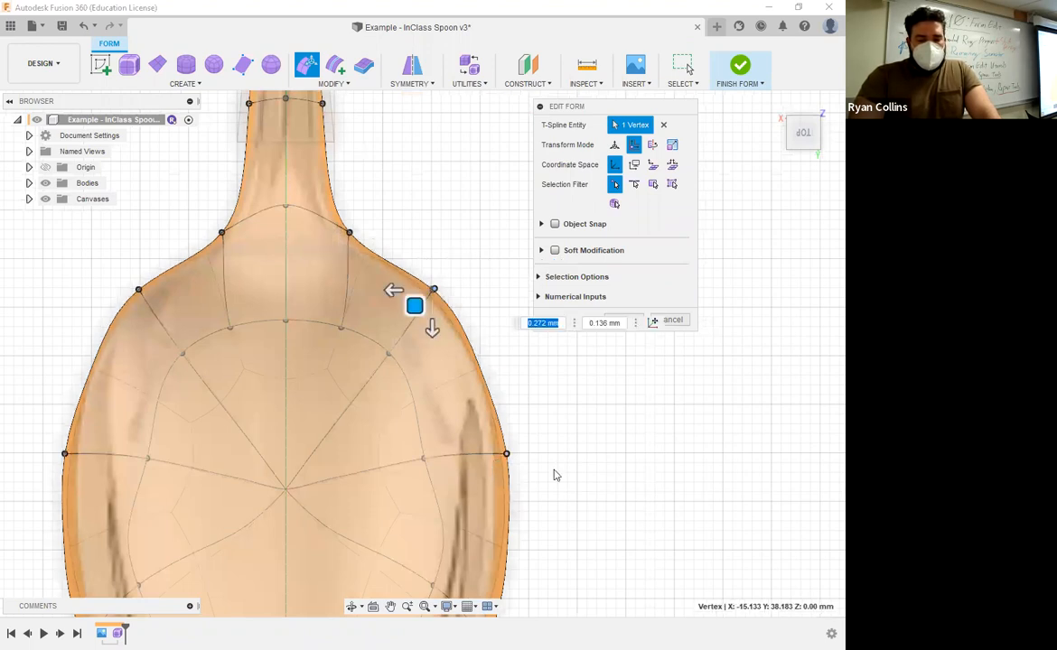
middle_drag(497, 375, 483, 210)
click(488, 280)
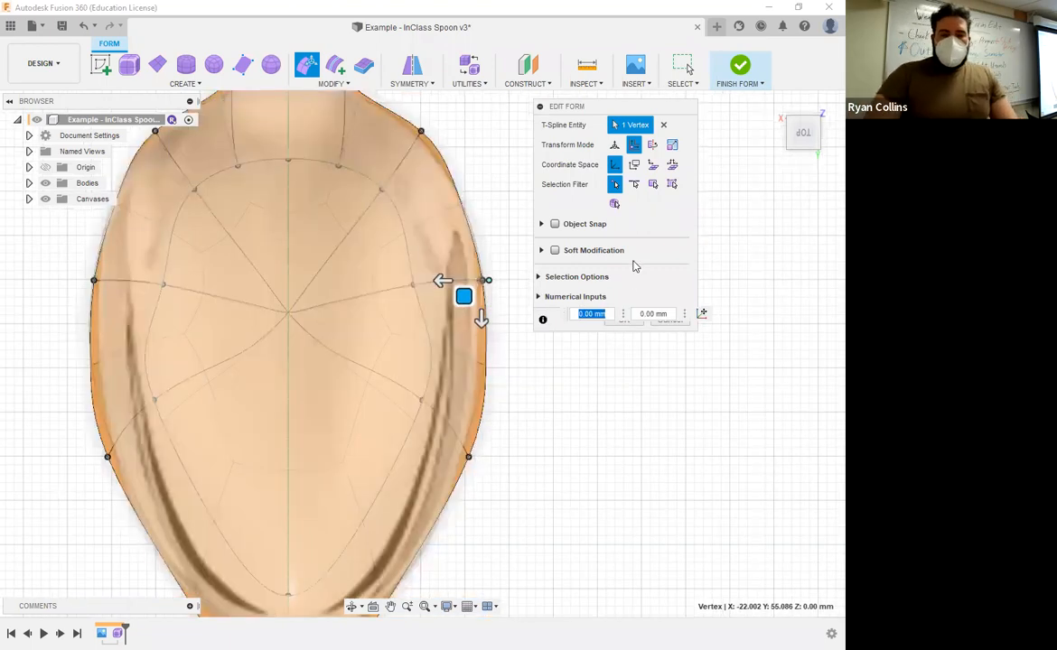
Finish the rim edit and pull the bowl's tip vertex about 1.7 mm toward the handle with Edit Form.
click(623, 321)
shift+middle_drag(556, 364, 561, 186)
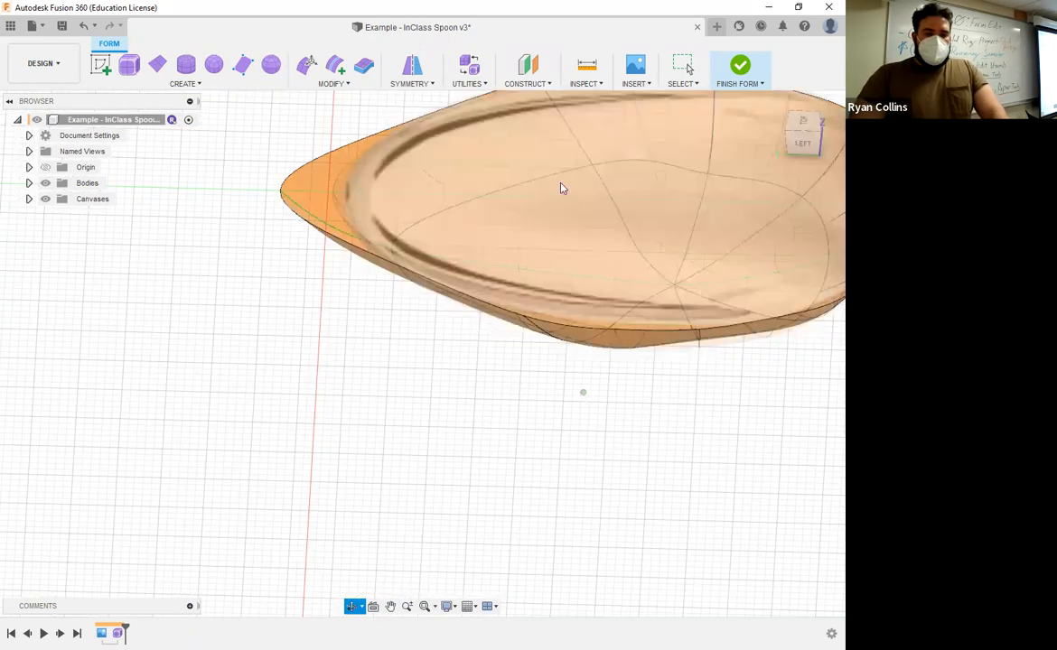
click(303, 65)
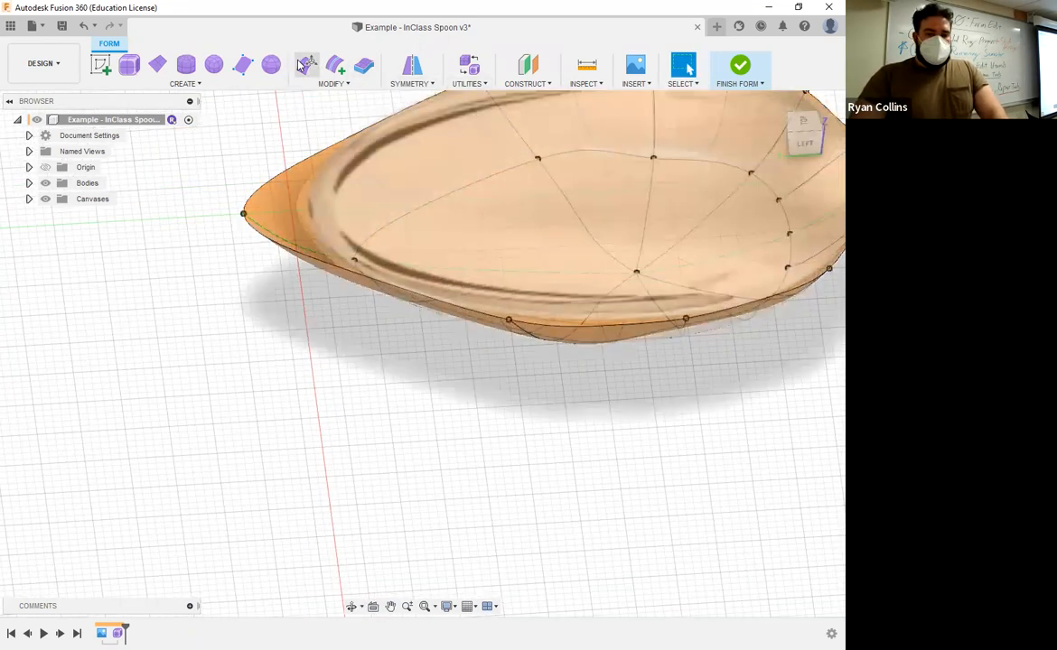
click(243, 214)
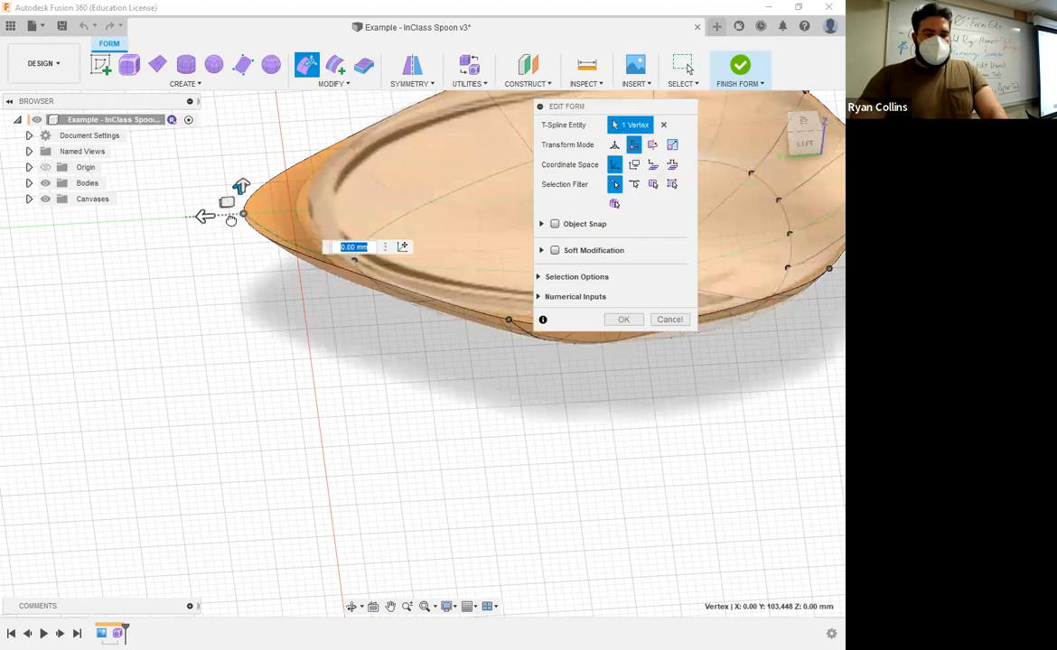
shift+middle_drag(410, 305, 464, 381)
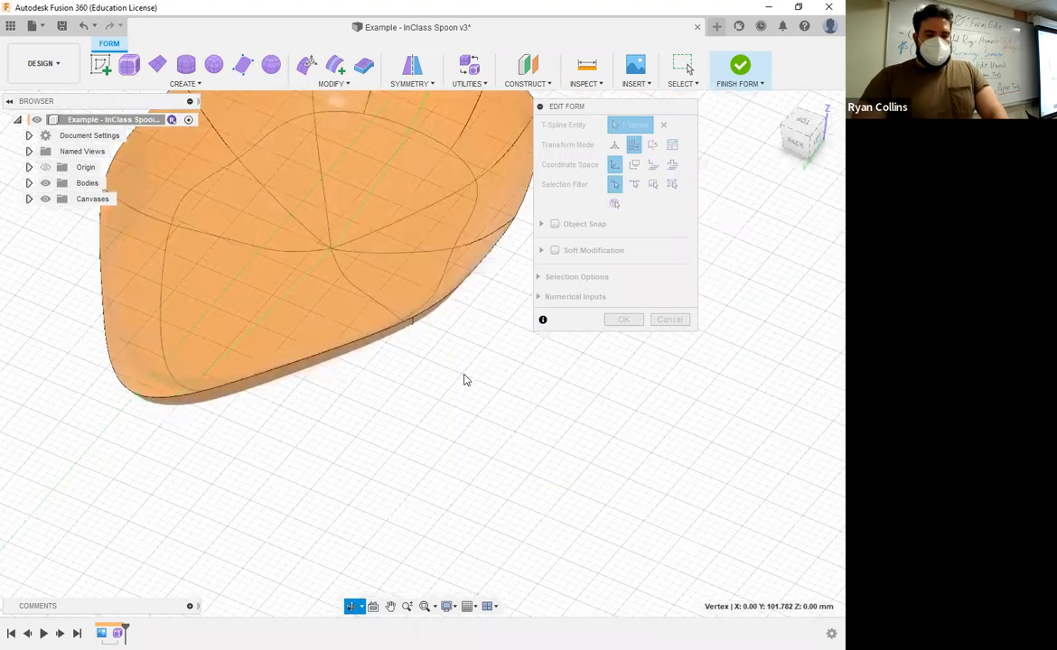
Start a Thicken on the whole spoon body with a thickness of 1.5 mm.
scroll(469, 377, down, 5)
middle_drag(549, 280, 379, 370)
shift+middle_drag(449, 376, 563, 337)
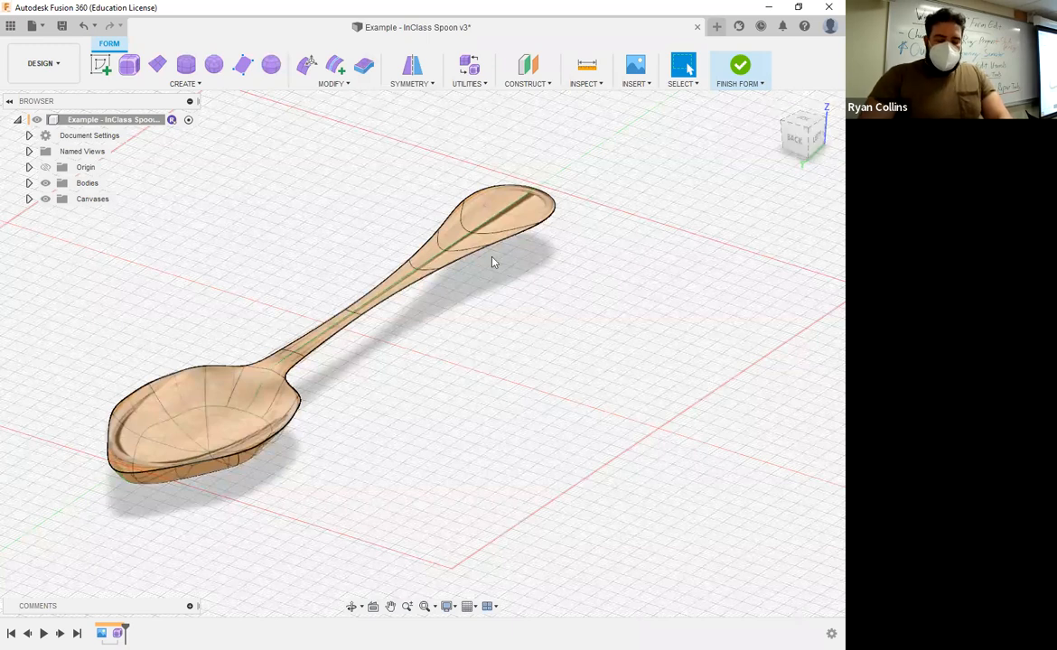
shift+middle_drag(448, 359, 446, 334)
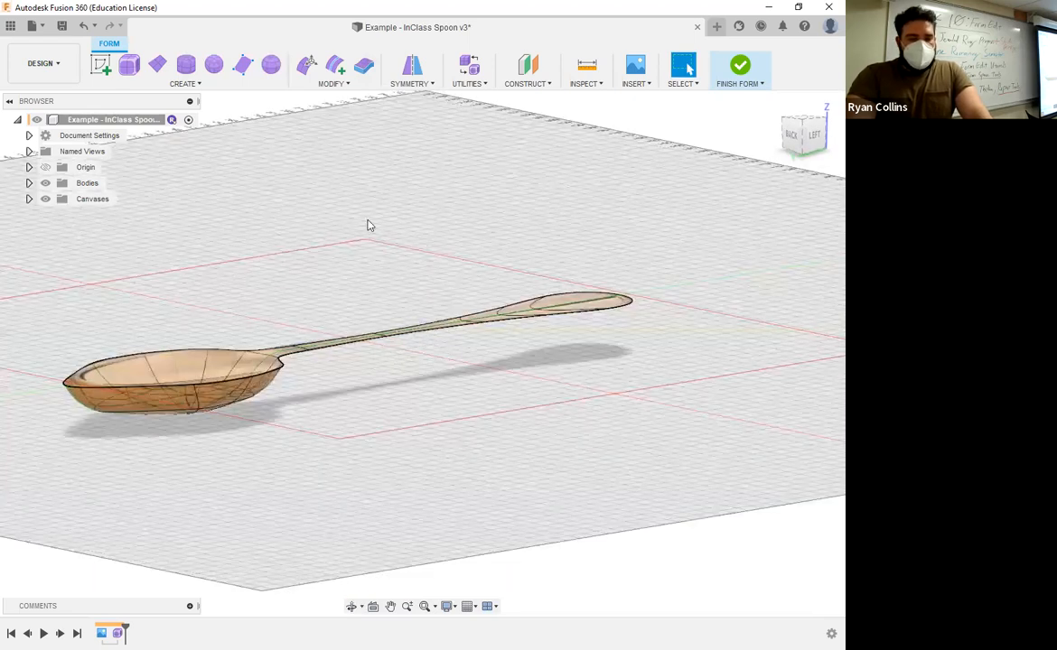
click(365, 66)
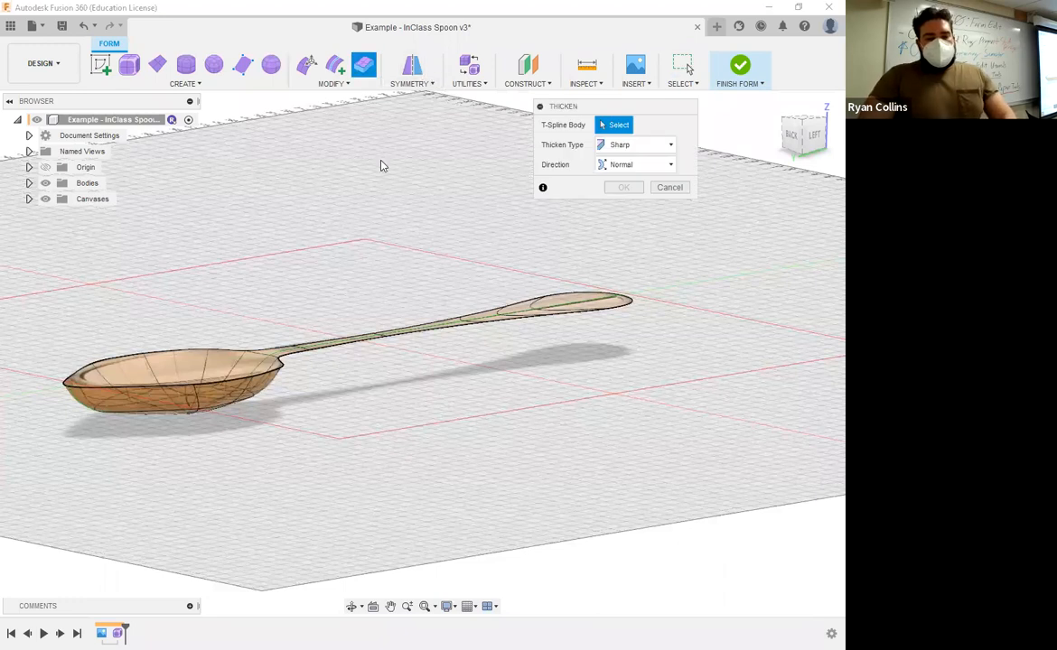
click(209, 372)
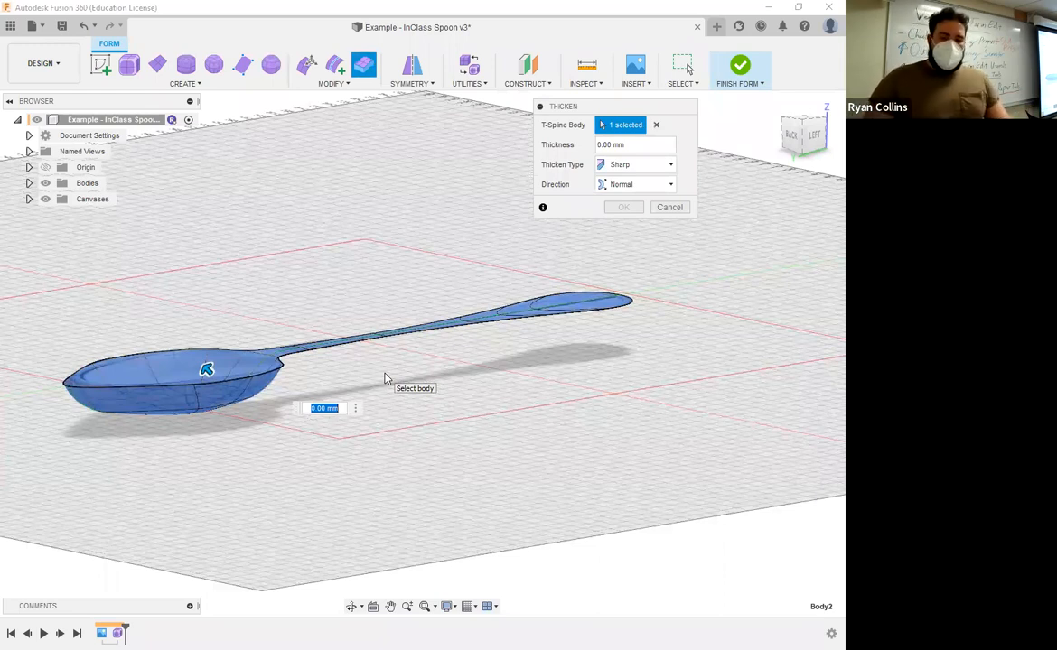
text(1.5)
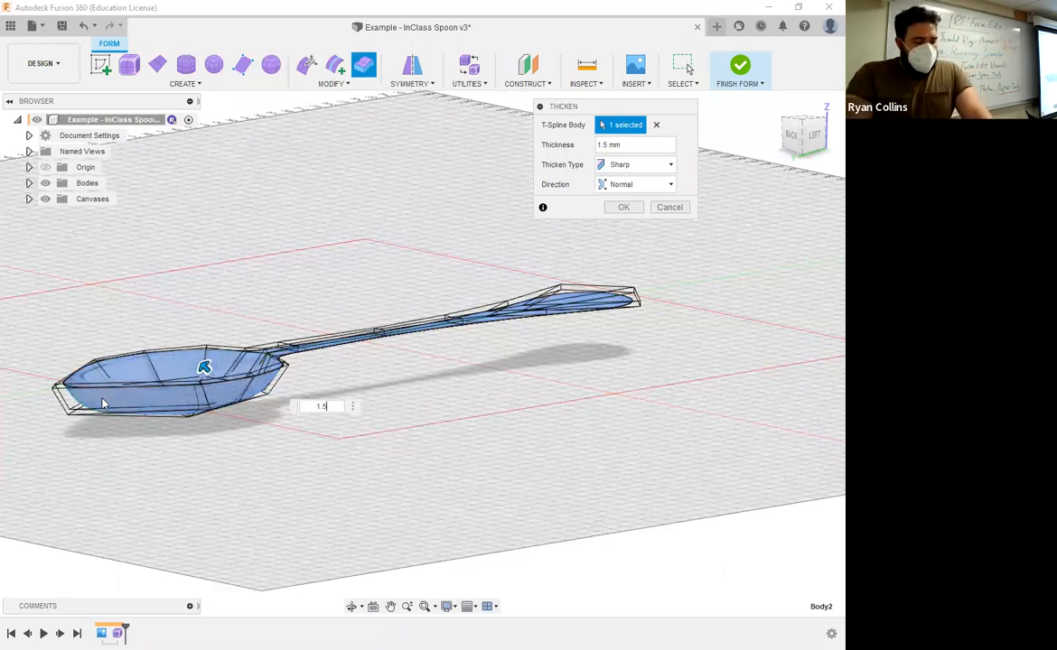
Set the thicken type to Soft with the Normal direction and apply the thickening.
mouse_move(103, 432)
shift+middle_down()
mouse_move(77, 439)
mouse_move(93, 448)
mouse_move(100, 429)
mouse_move(118, 425)
mouse_move(96, 421)
shift+middle_up()
middle_drag(446, 308, 344, 357)
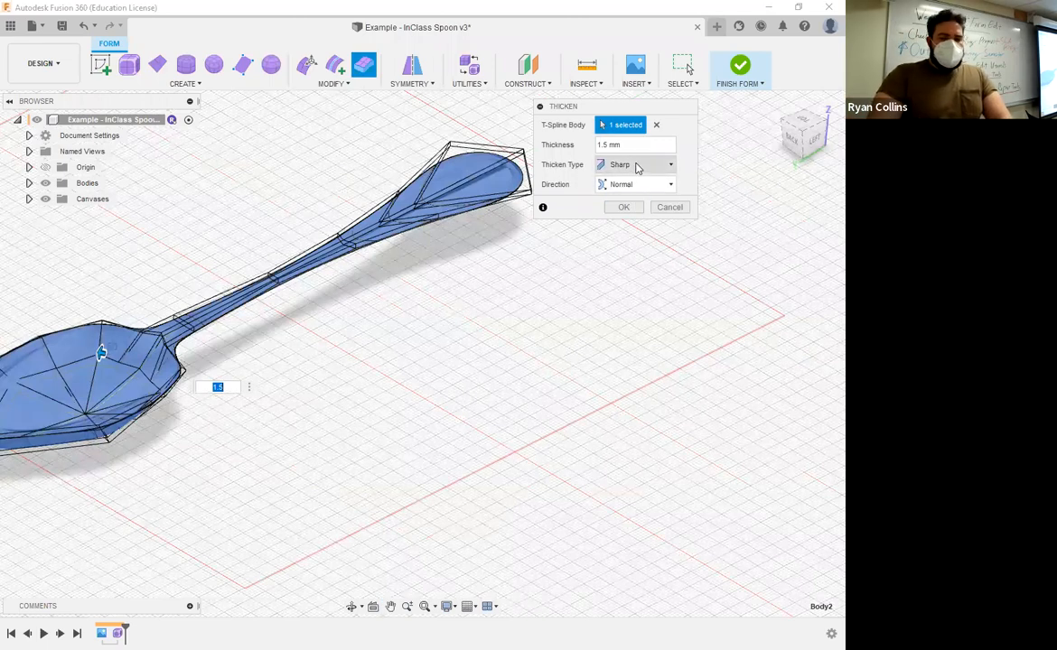
shift+middle_drag(478, 271, 483, 300)
click(631, 165)
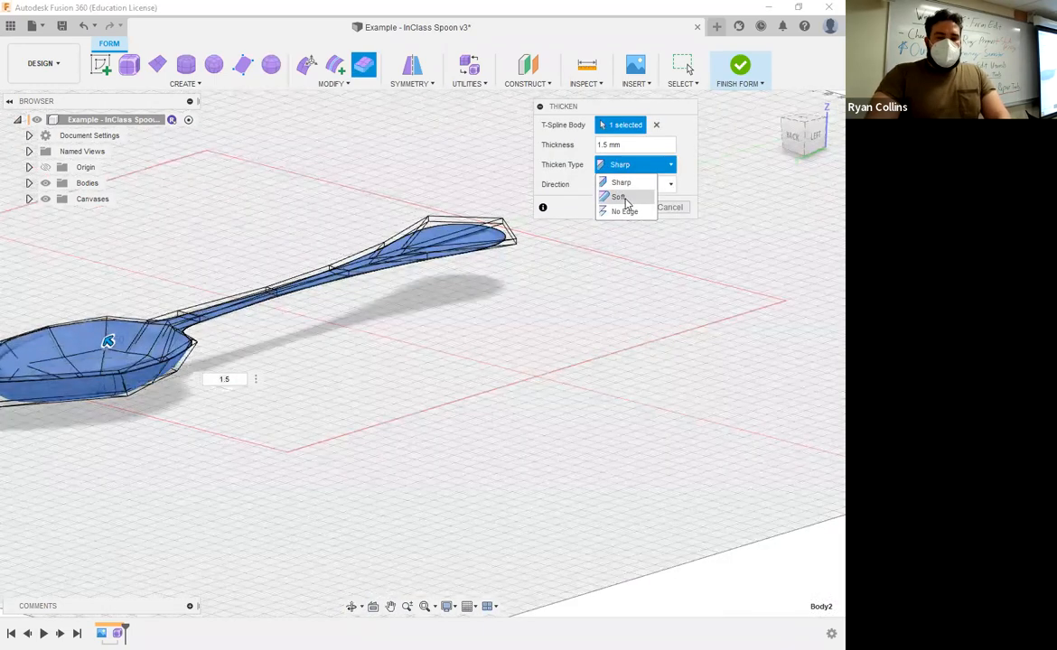
click(620, 197)
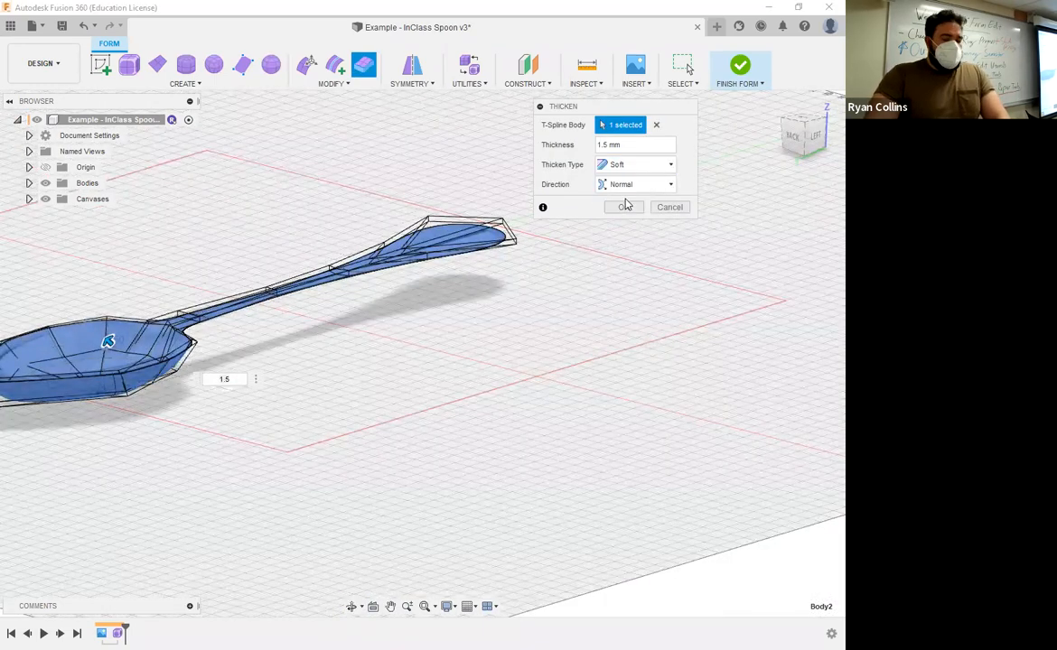
click(655, 171)
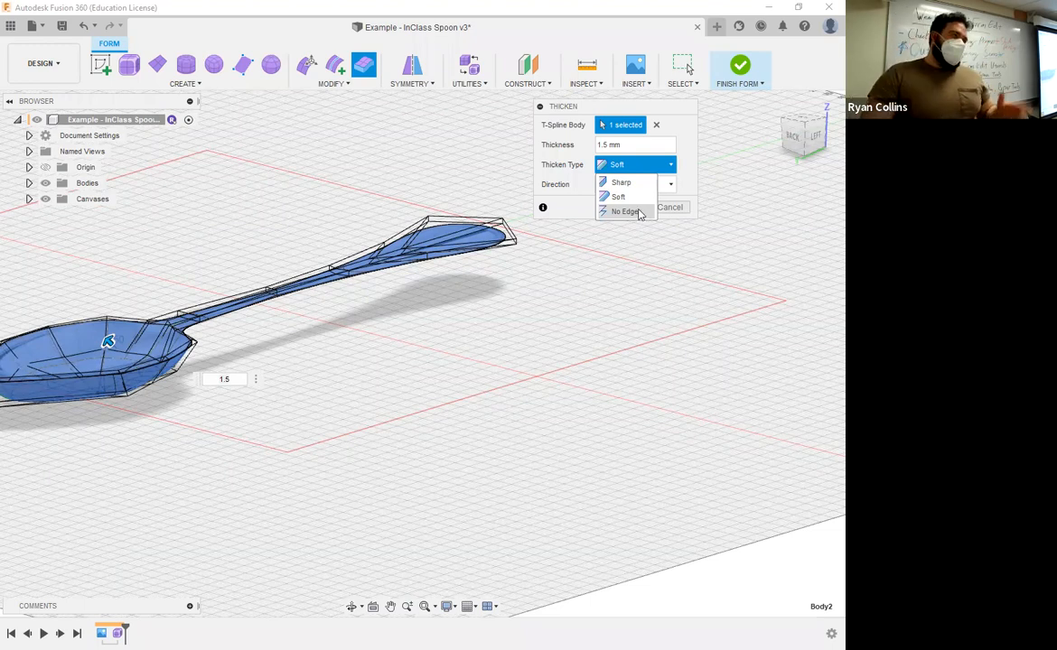
click(626, 198)
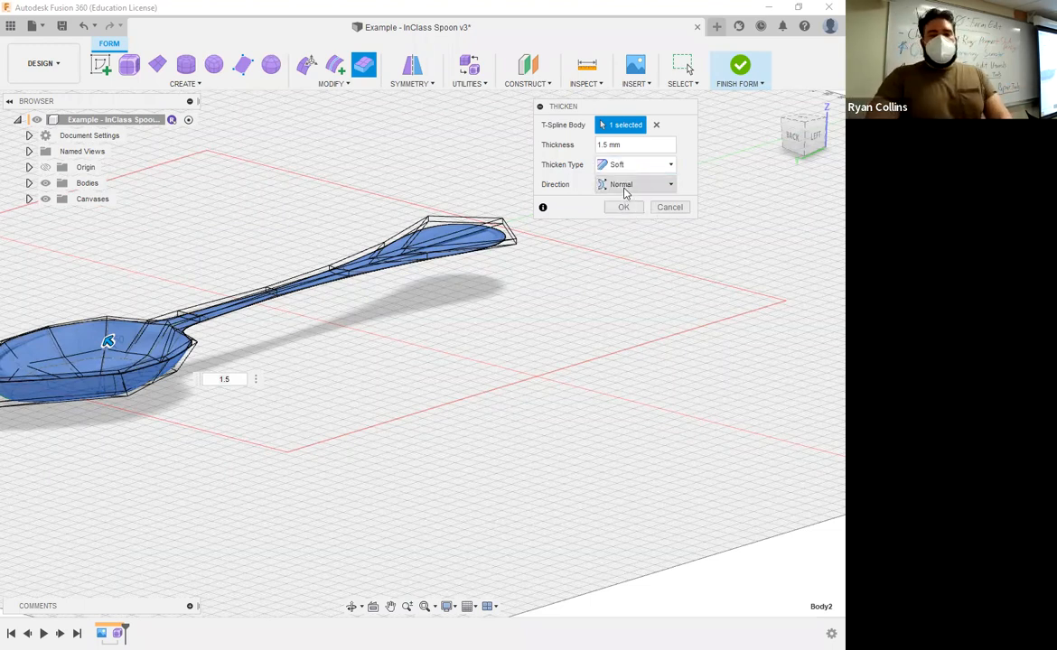
click(624, 187)
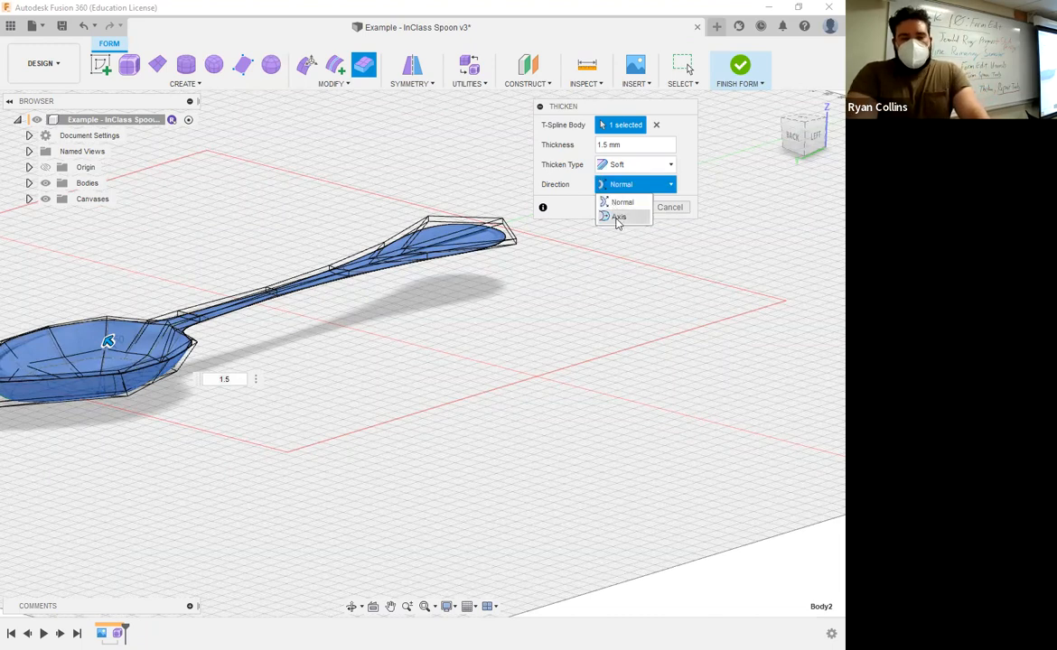
click(622, 203)
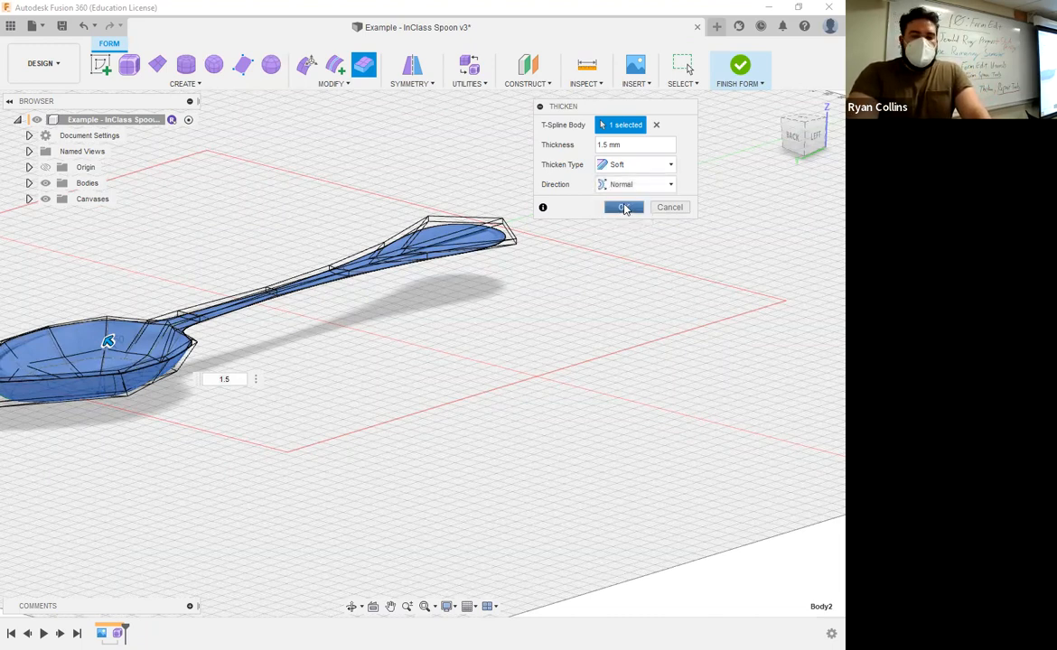
click(623, 208)
Preview the Shaded visual style and set the display to Shaded with Visible Edges Only.
middle_drag(309, 372, 480, 371)
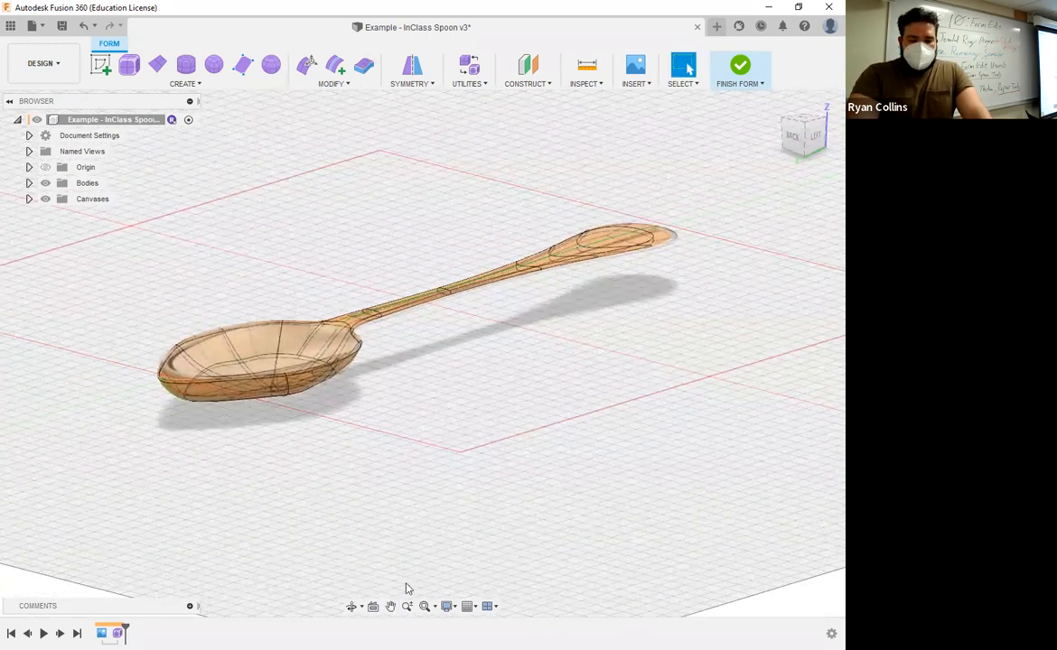
click(448, 606)
mouse_move(519, 493)
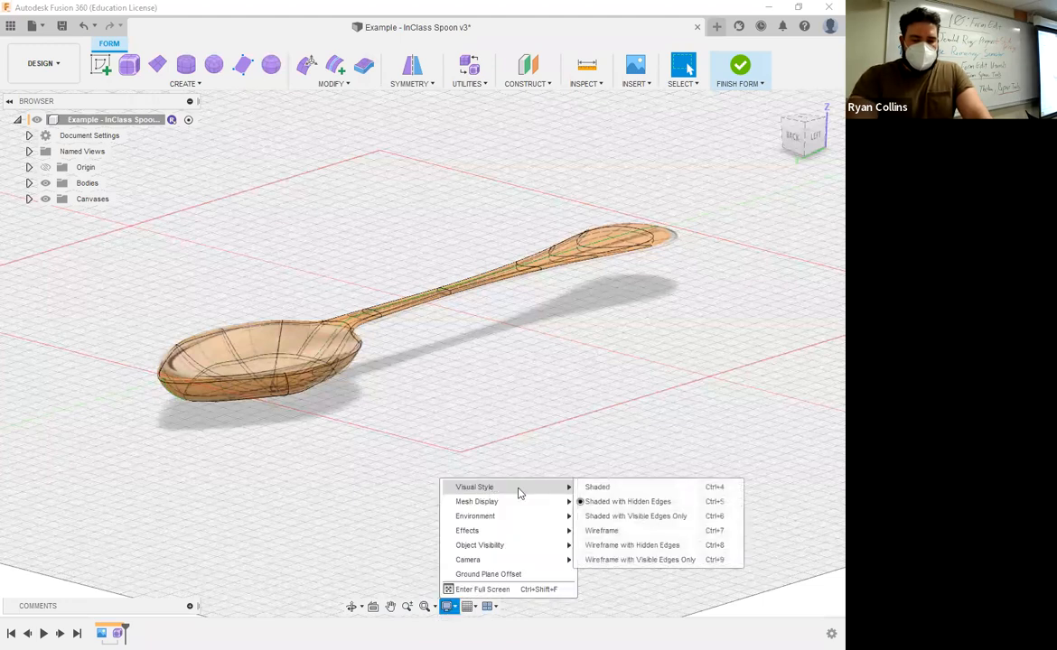
click(598, 487)
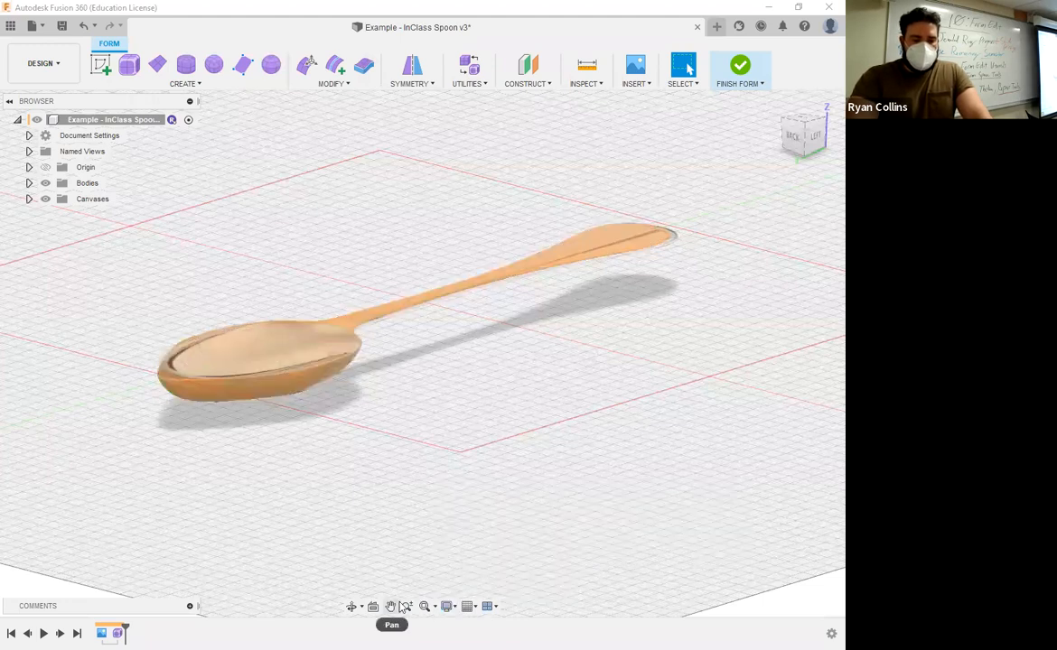
click(448, 606)
mouse_move(485, 491)
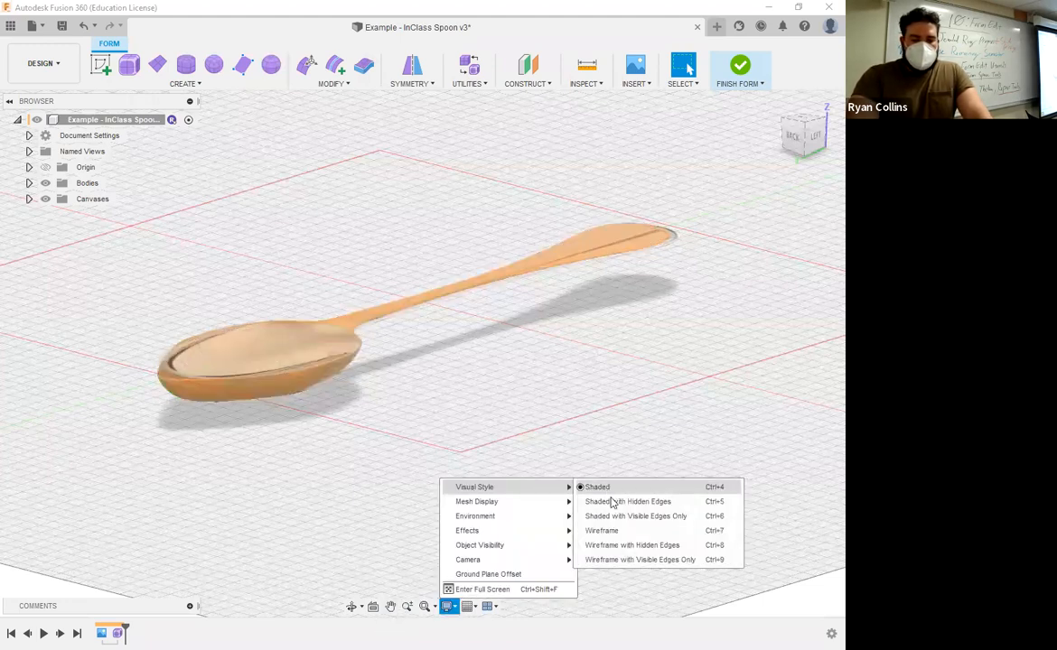
click(611, 517)
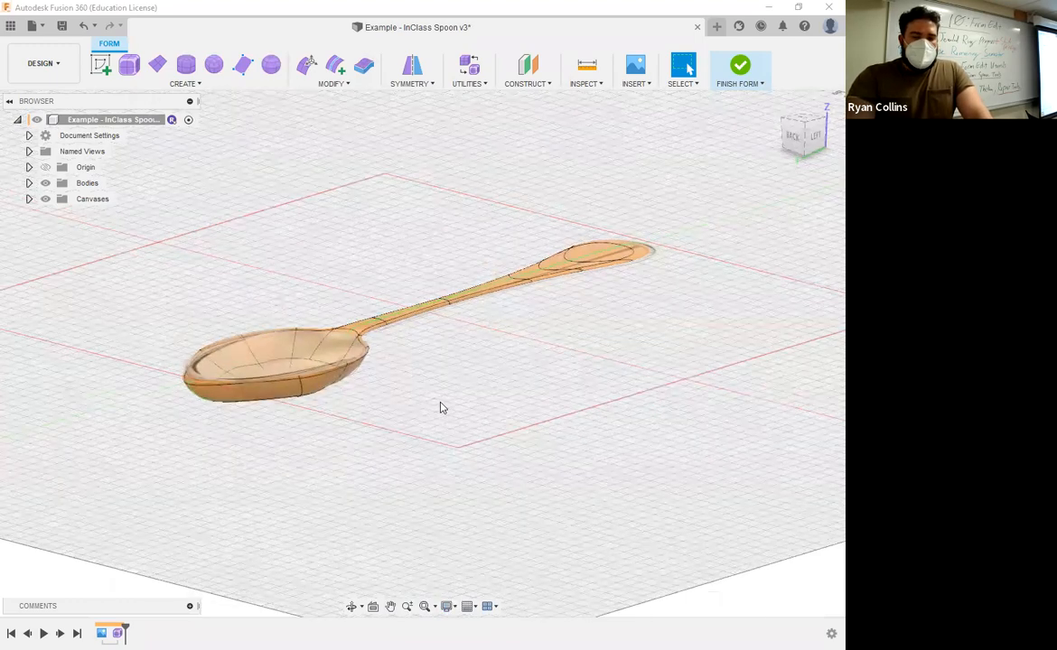
shift+middle_drag(433, 387, 470, 380)
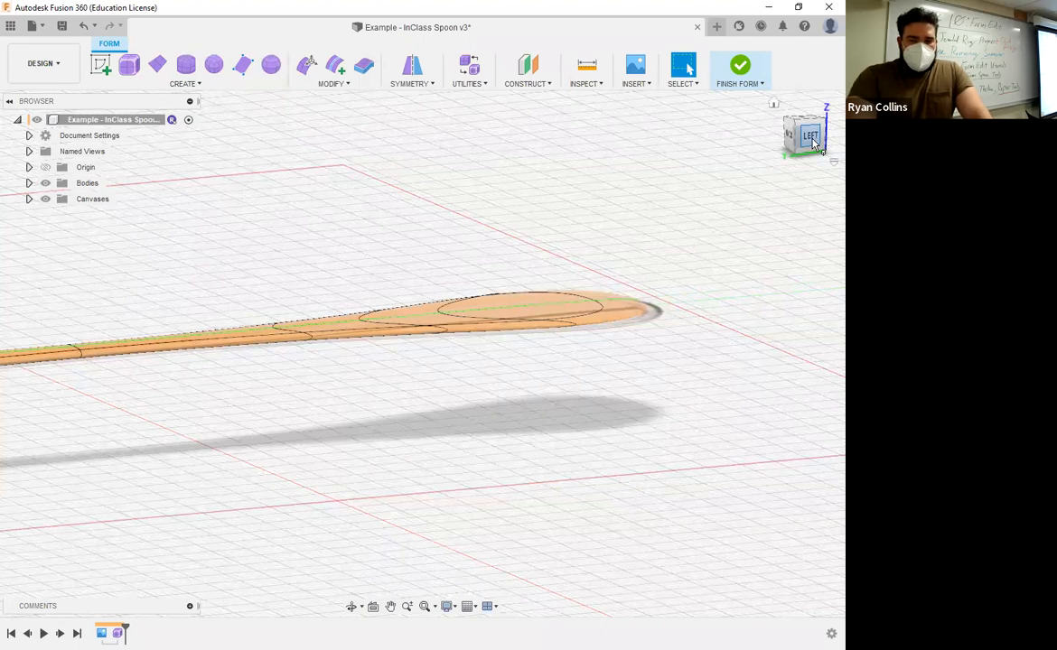
click(813, 140)
scroll(476, 372, down, 5)
scroll(420, 355, up, 2)
click(307, 76)
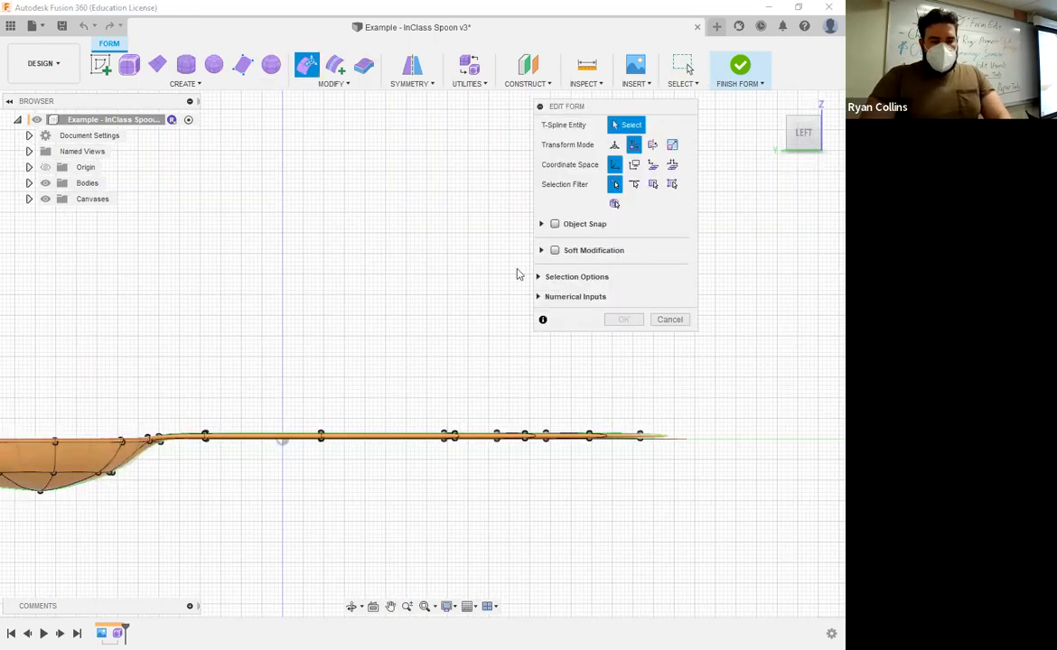
click(670, 321)
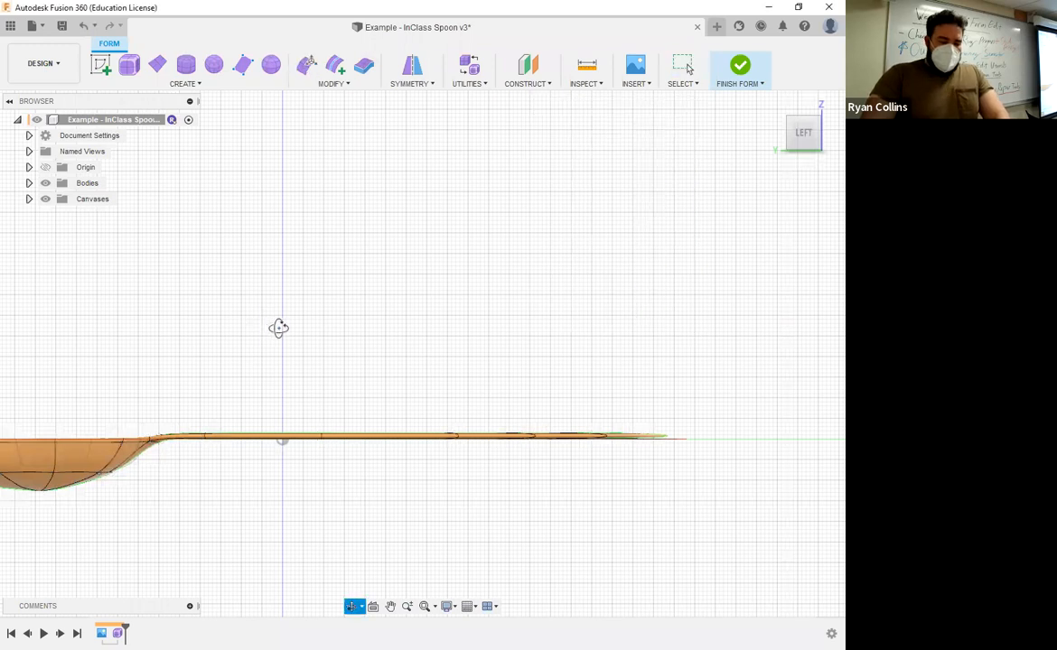
In a left side view of the unthickened spoon, raise the mid-handle vertices 5 mm with Edit Form.
shift+middle_drag(279, 328, 290, 345)
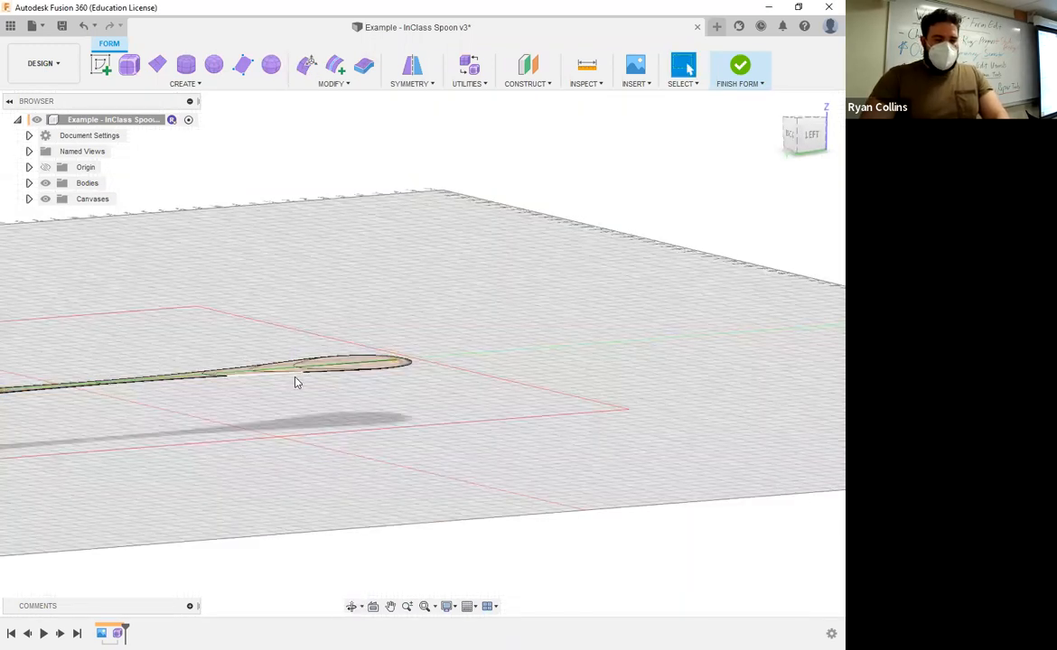
middle_drag(207, 439, 542, 280)
click(798, 142)
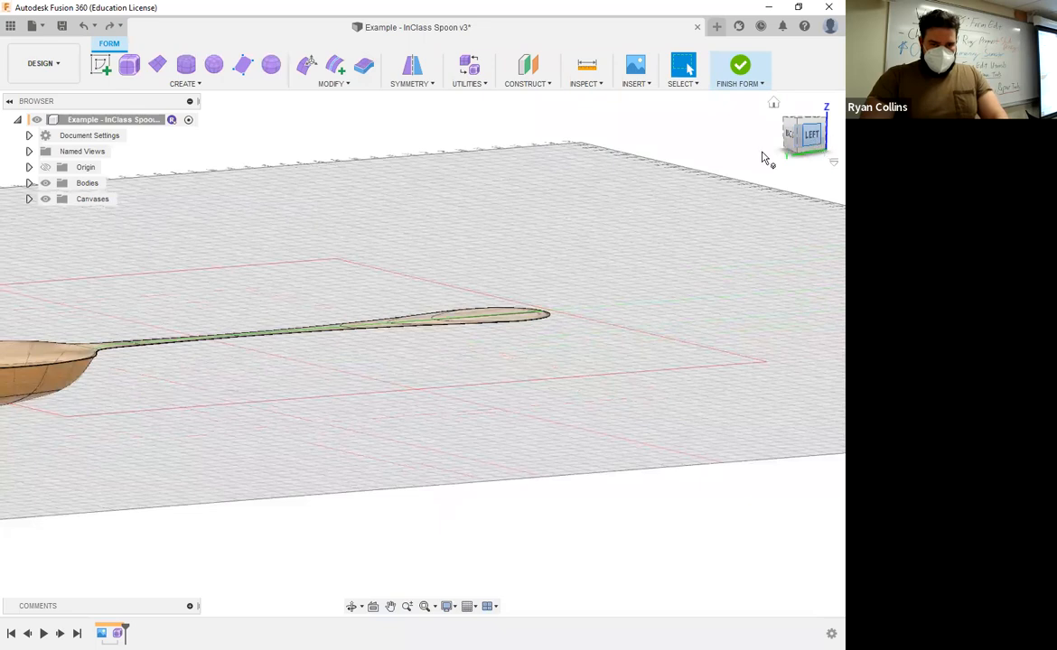
click(306, 65)
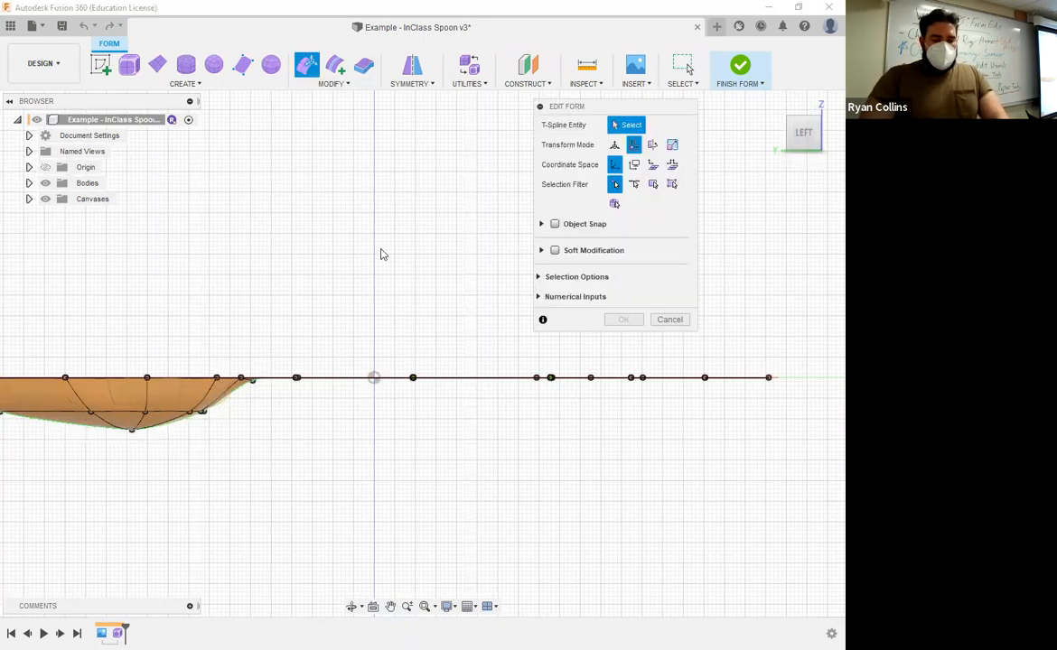
drag(381, 349, 456, 422)
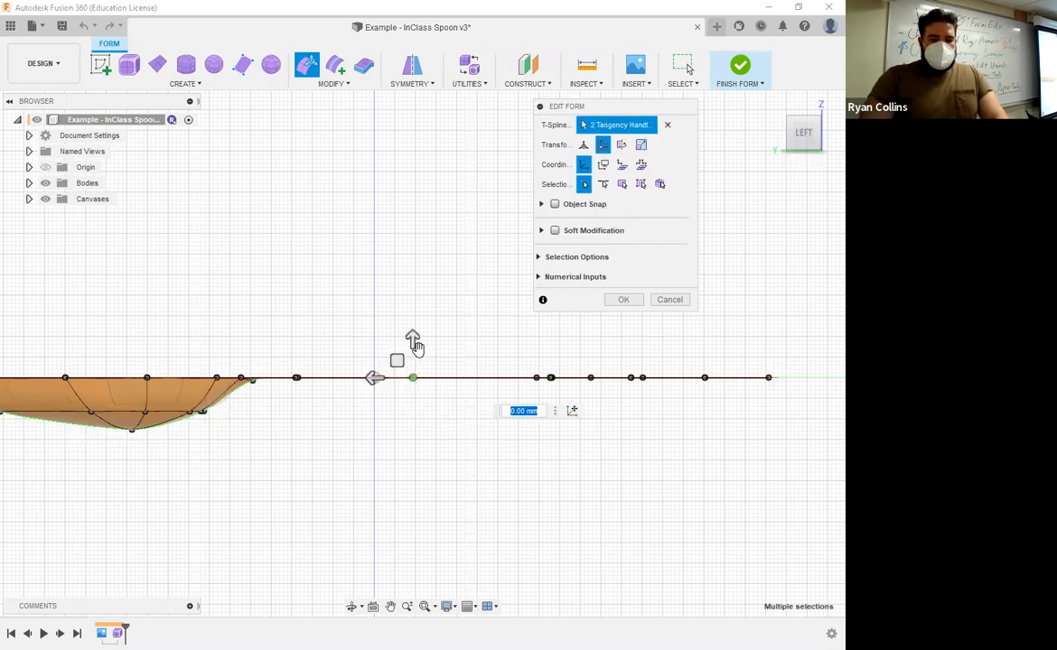
drag(412, 338, 413, 319)
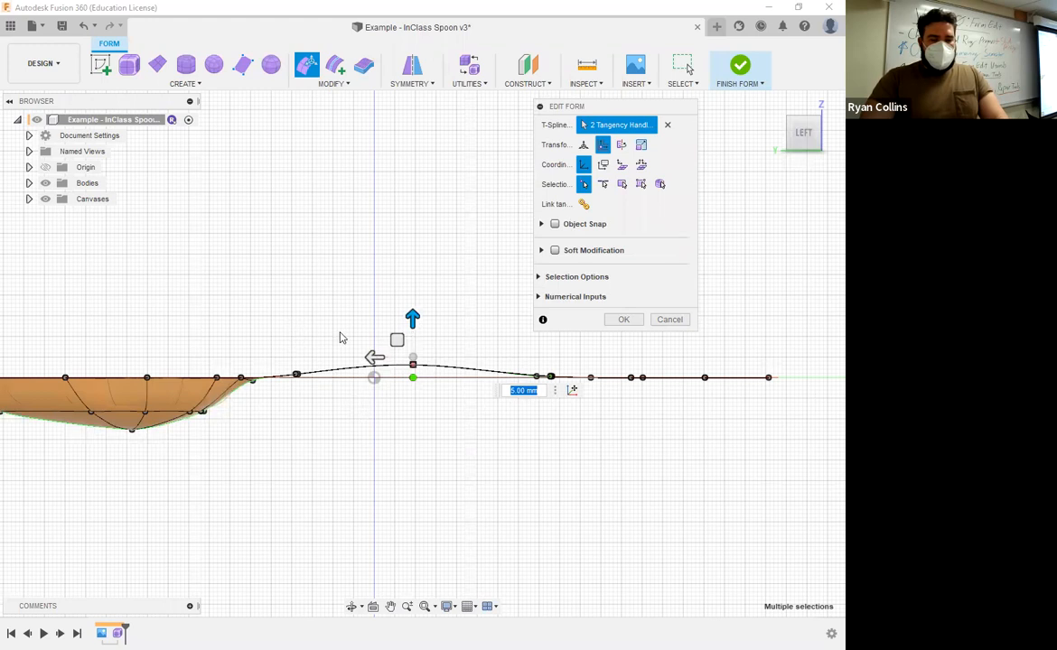
Raise the vertices where the handle begins to widen by 1 mm.
drag(340, 332, 386, 400)
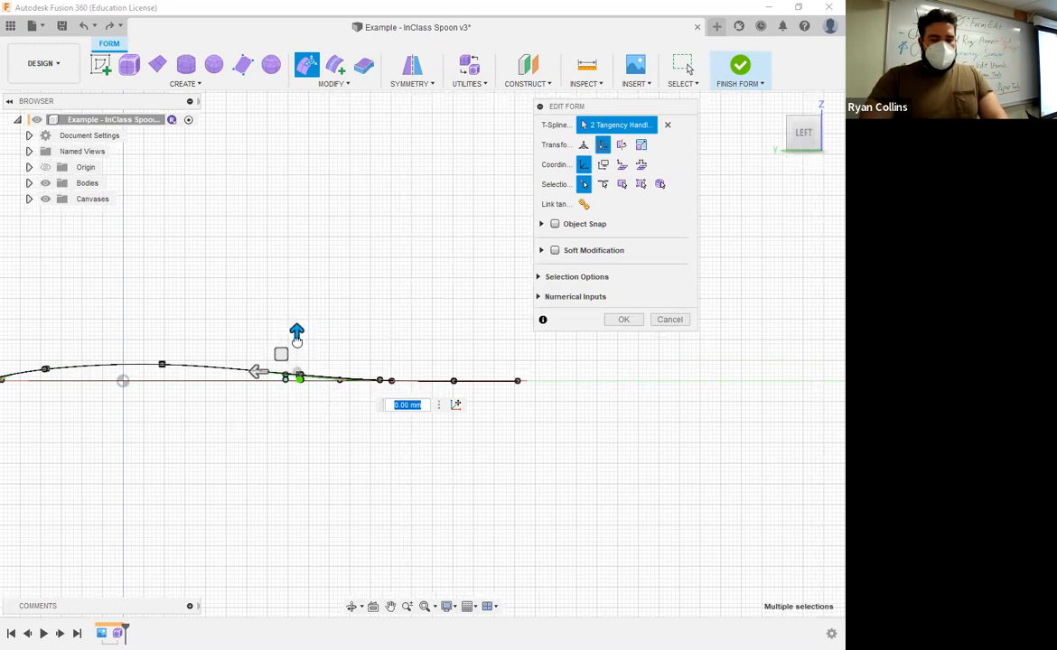
drag(297, 335, 298, 332)
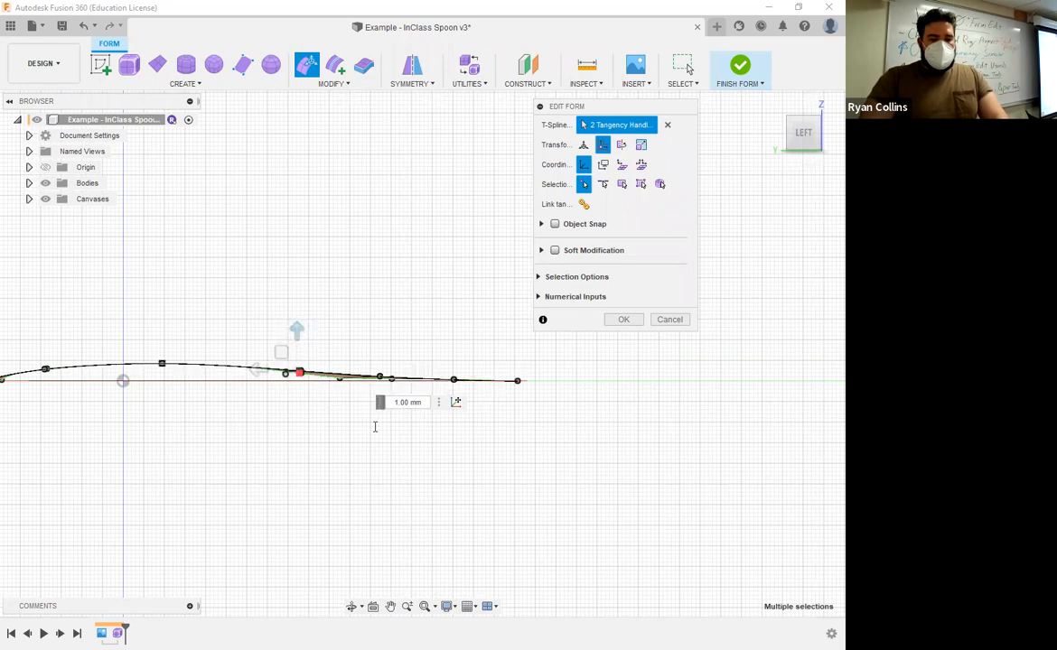
shift+middle_drag(391, 445, 384, 465)
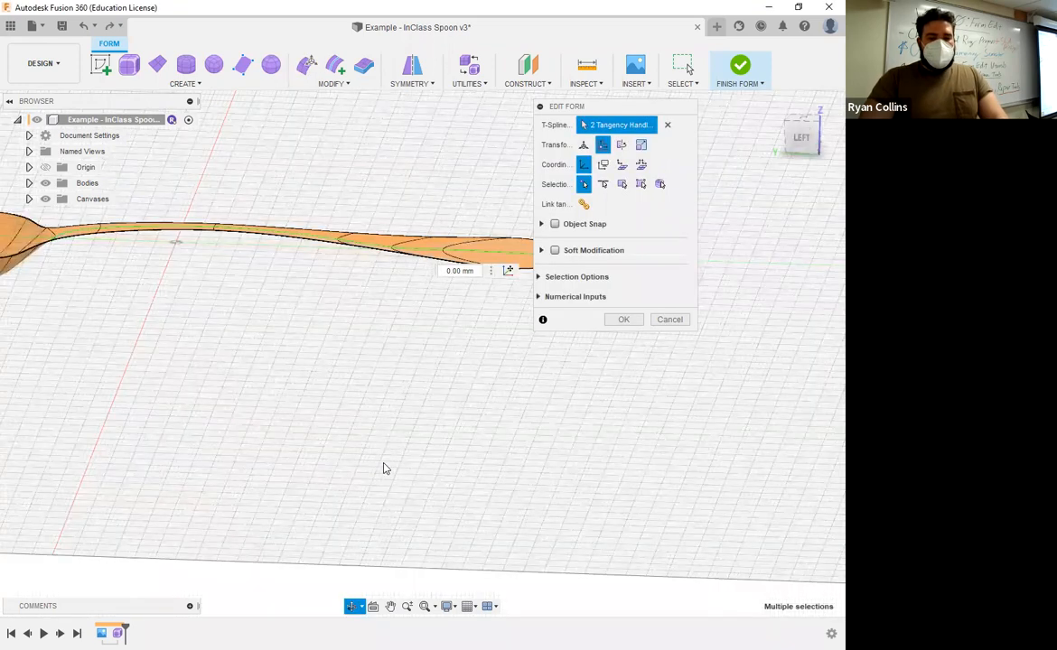
In the left side view, raise the next centreline vertex toward the handle's end by about 1 mm.
click(804, 140)
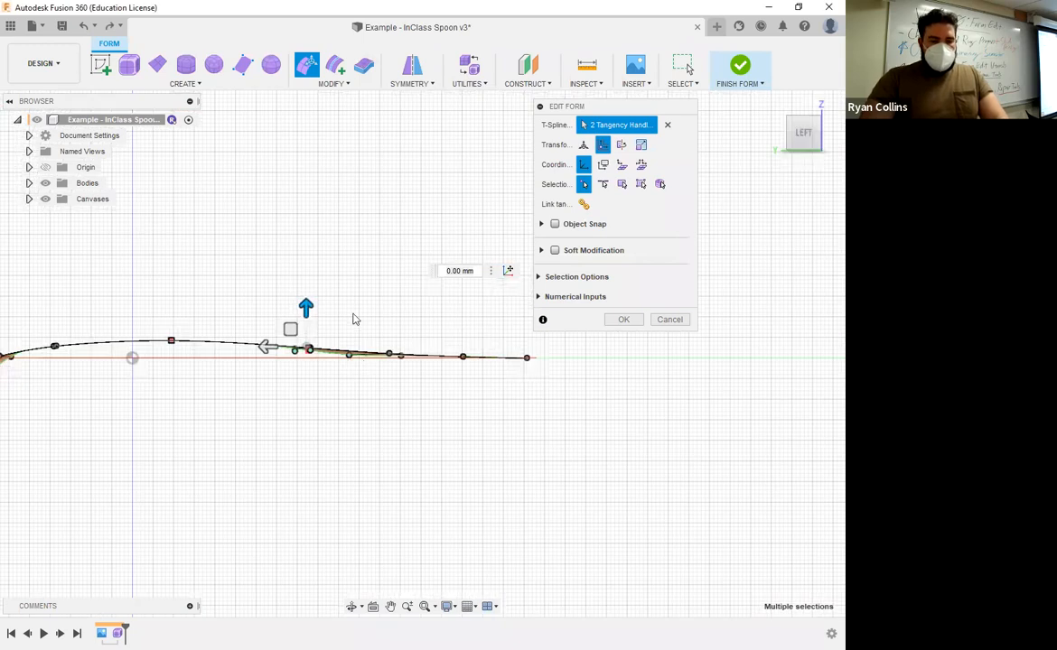
click(342, 356)
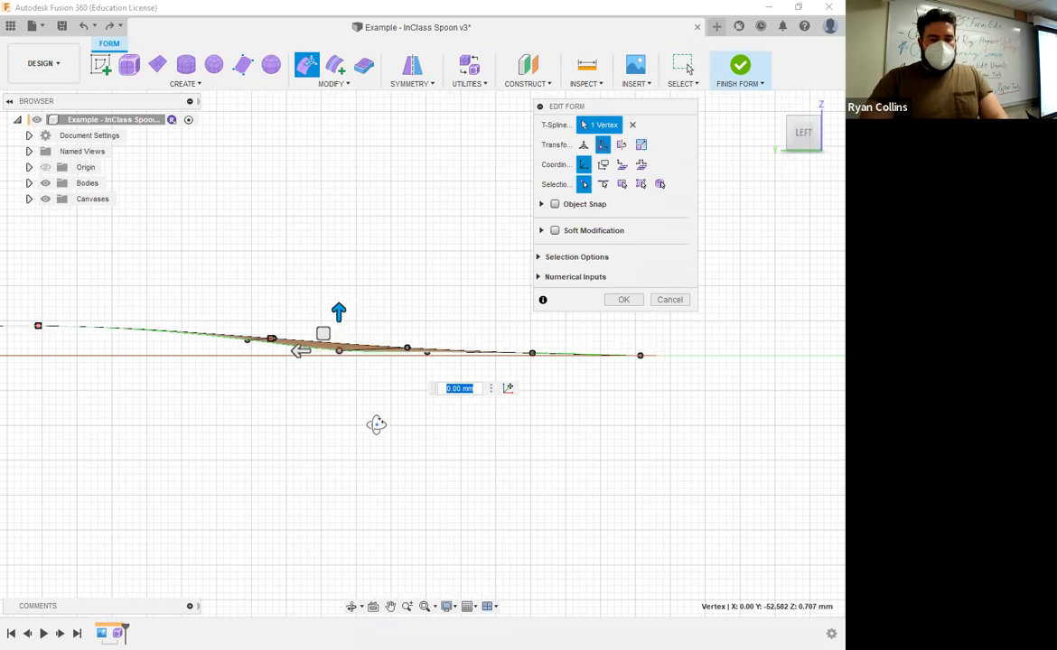
shift+middle_drag(373, 427, 370, 441)
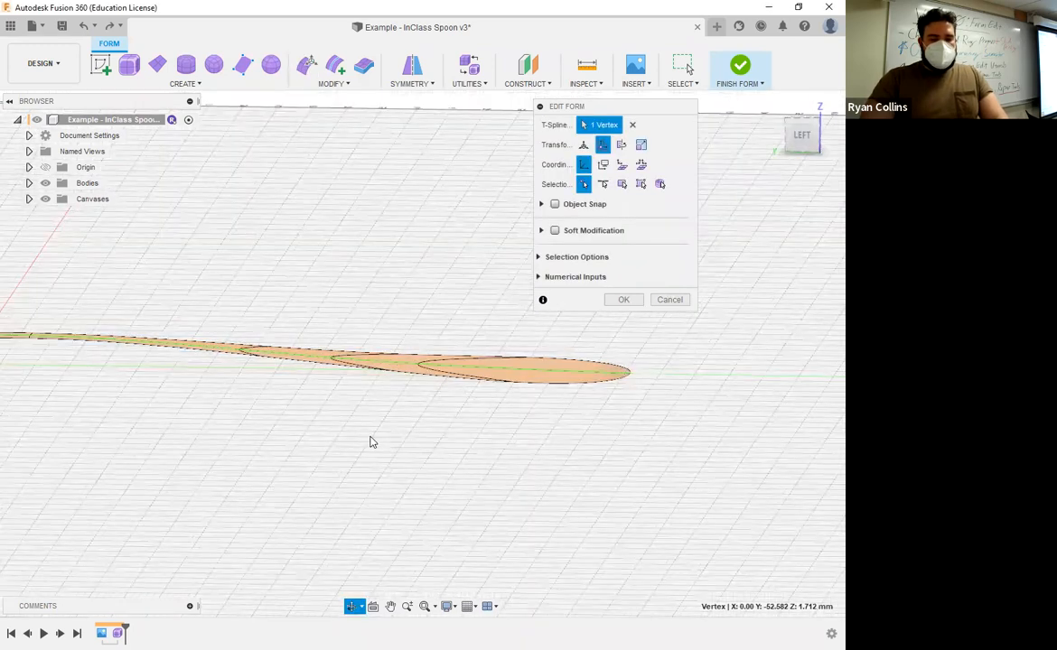
In the left side view, raise the three vertices across the widened part of the handle slightly.
middle_drag(332, 476, 371, 446)
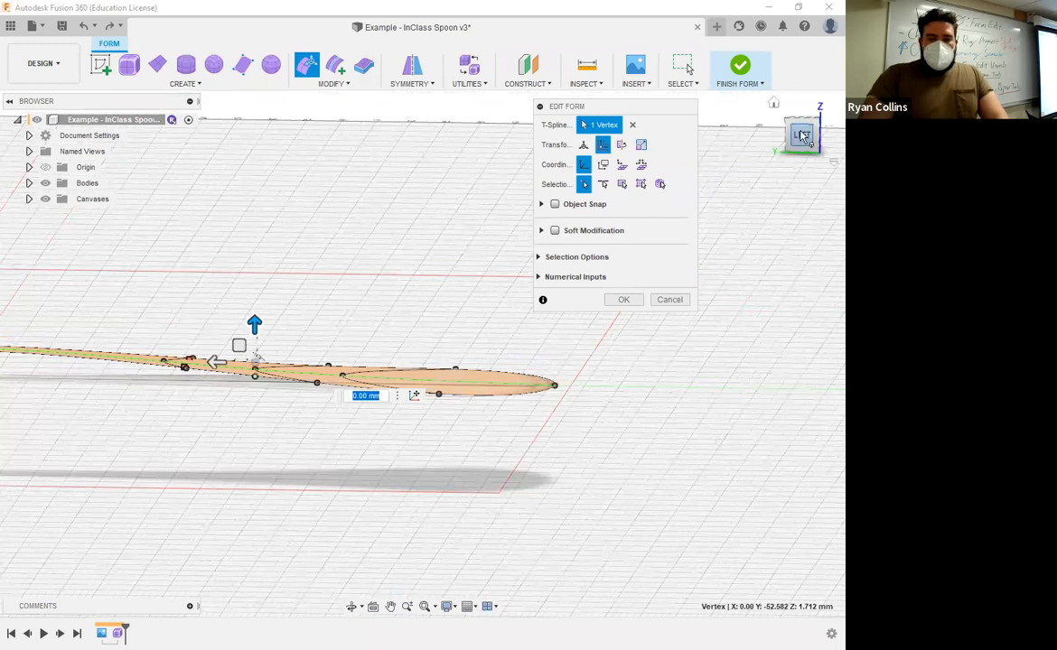
drag(236, 428, 333, 510)
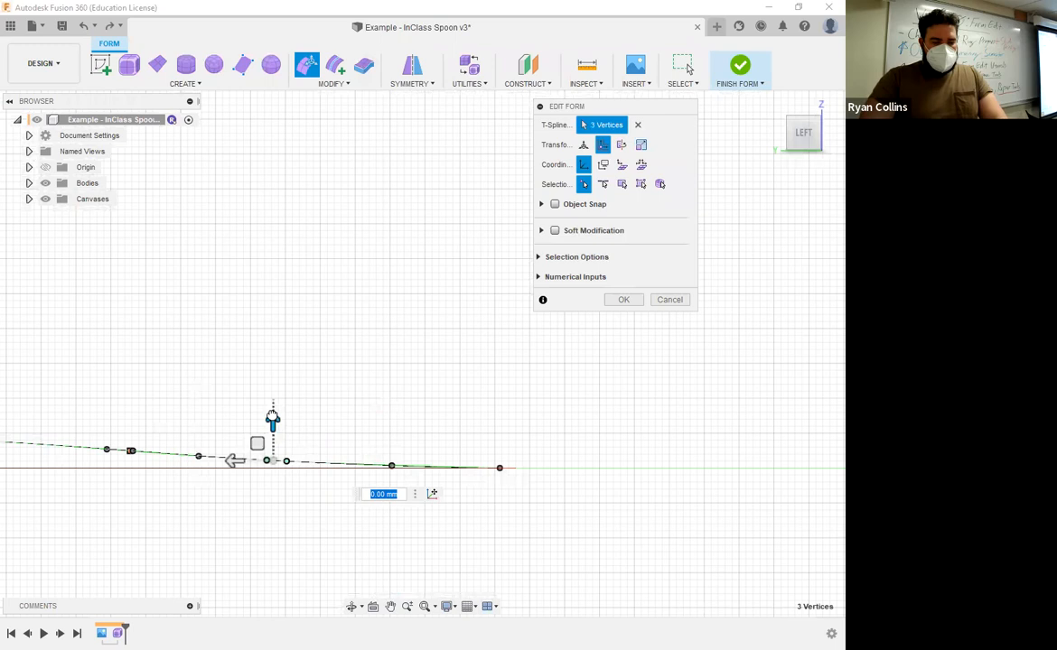
drag(273, 418, 272, 411)
drag(374, 430, 401, 463)
Move the vertex at the handle's tip vertically to about Z 2.4 mm and apply the Edit Form changes.
drag(469, 426, 553, 517)
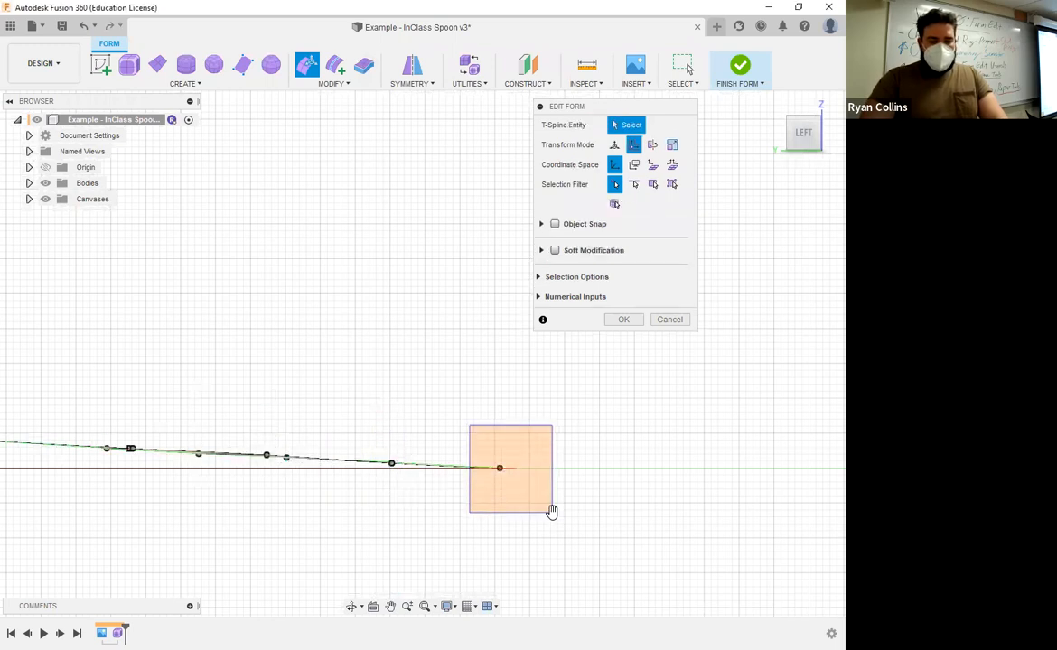
drag(499, 435, 499, 449)
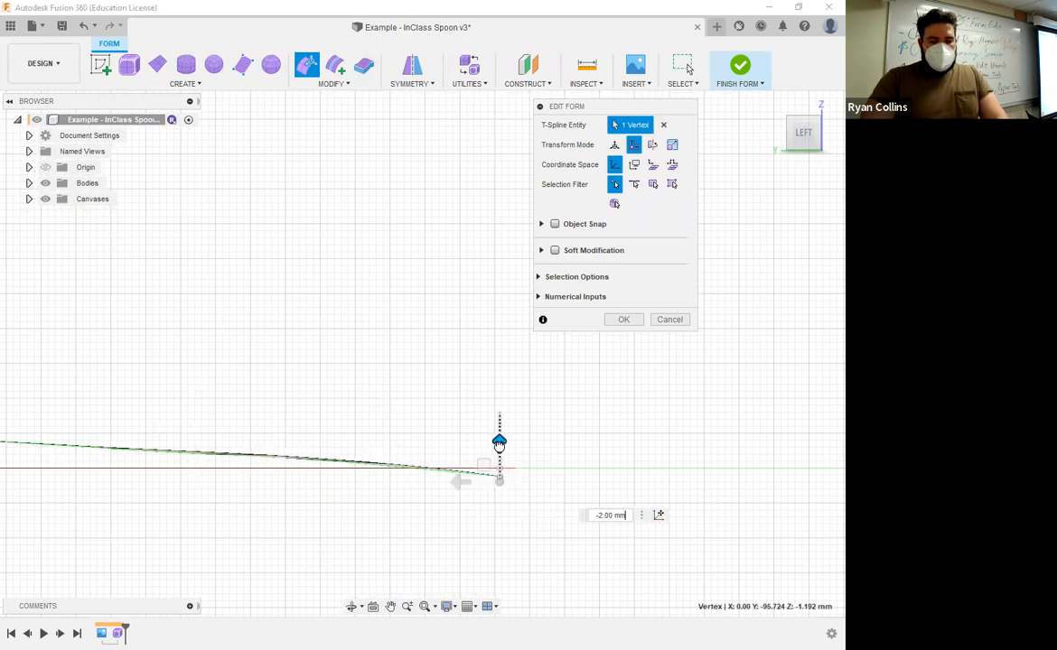
key(ctrl+z)
key(ctrl+z)
shift+middle_drag(534, 516, 557, 536)
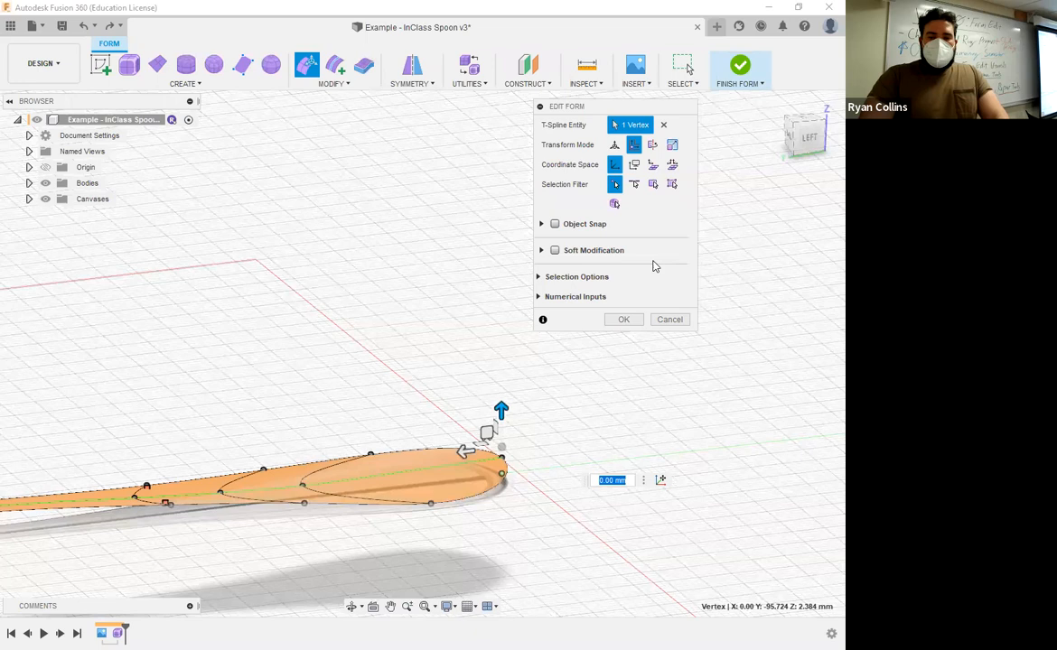
click(623, 322)
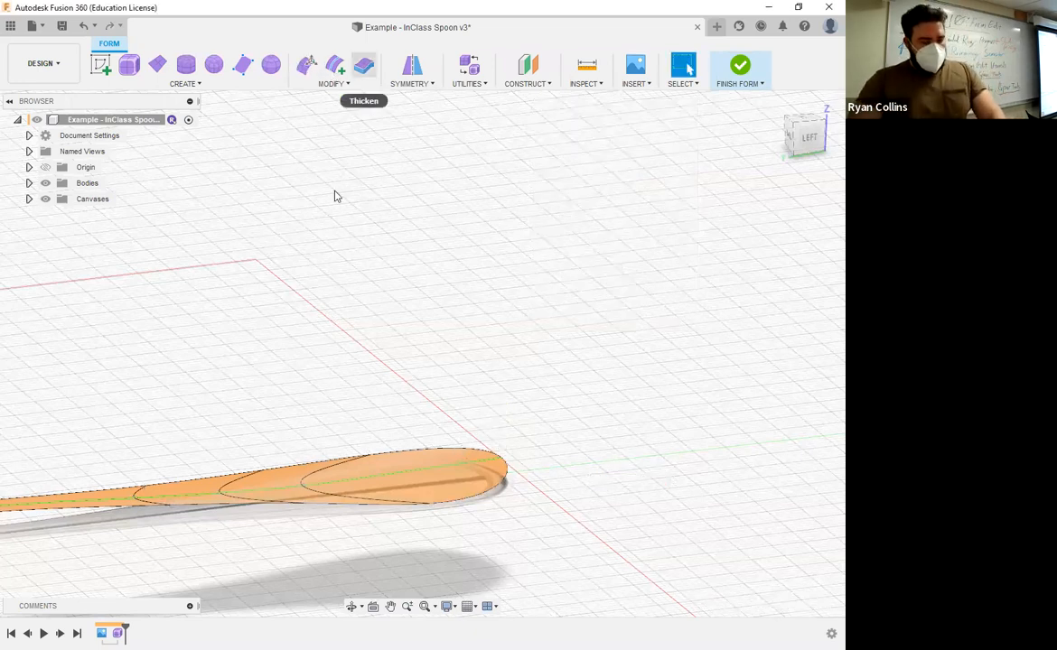
Save the design with the version description "Spoon Curved".
key(ctrl+s)
text(Spoon)
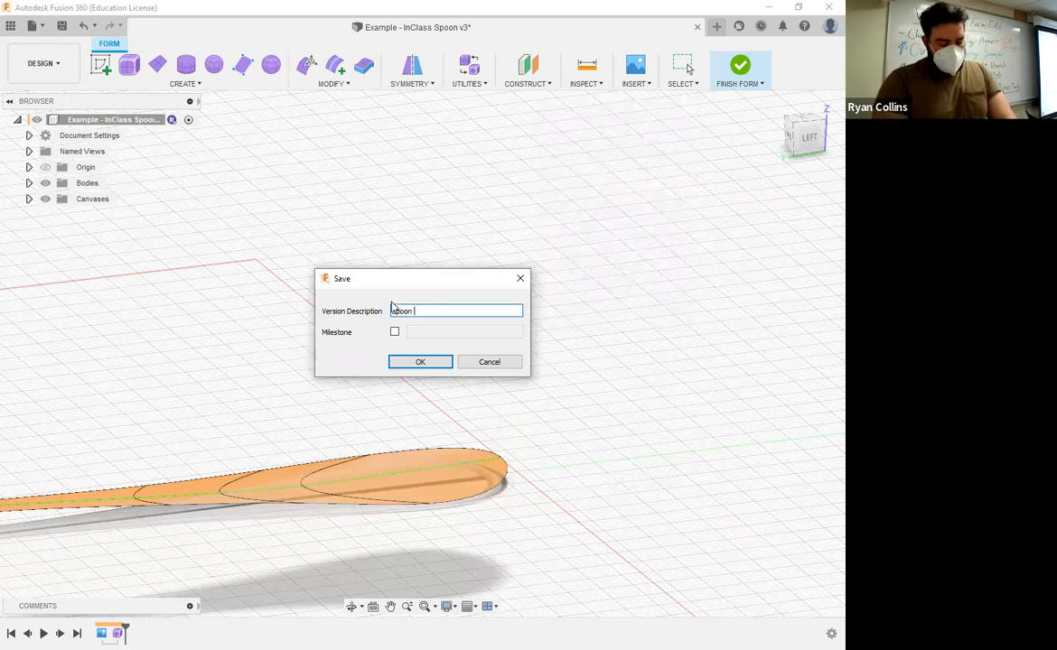
text( Curved)
key(Return)
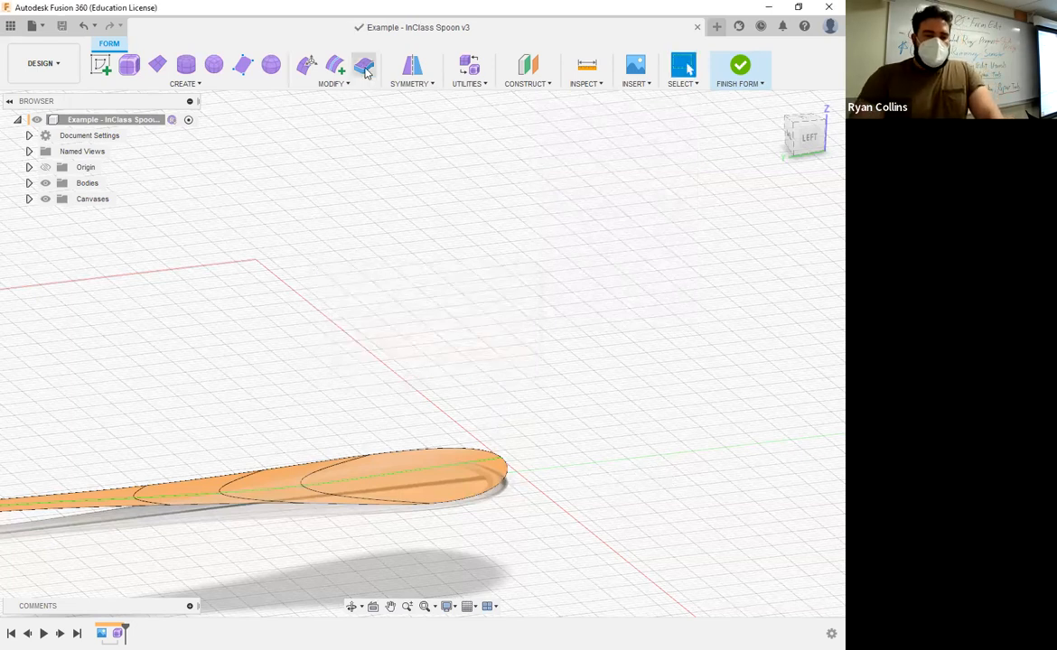
Thicken the whole spoon body by 1.50 mm with the Soft thicken type and Normal direction.
click(364, 66)
scroll(317, 479, down, 2)
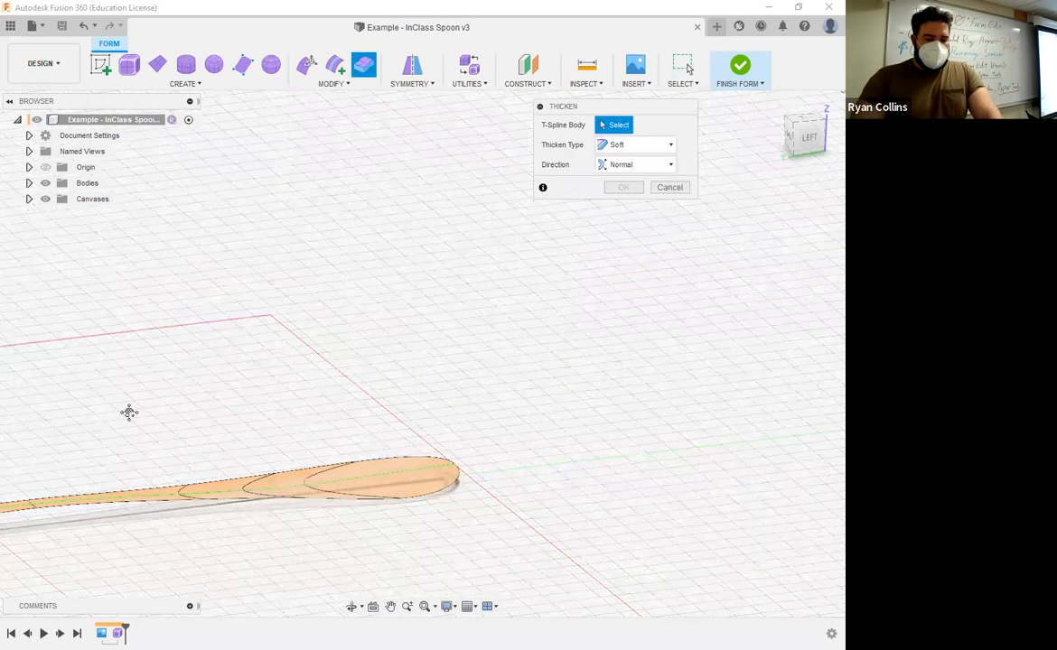
scroll(169, 449, down, 4)
click(169, 463)
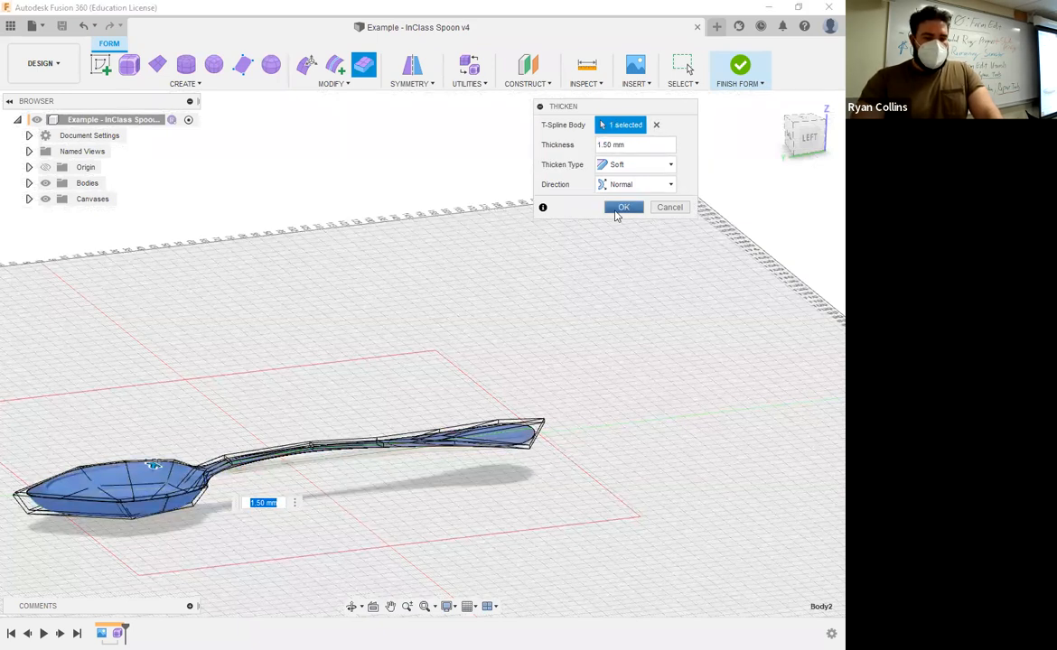
click(622, 208)
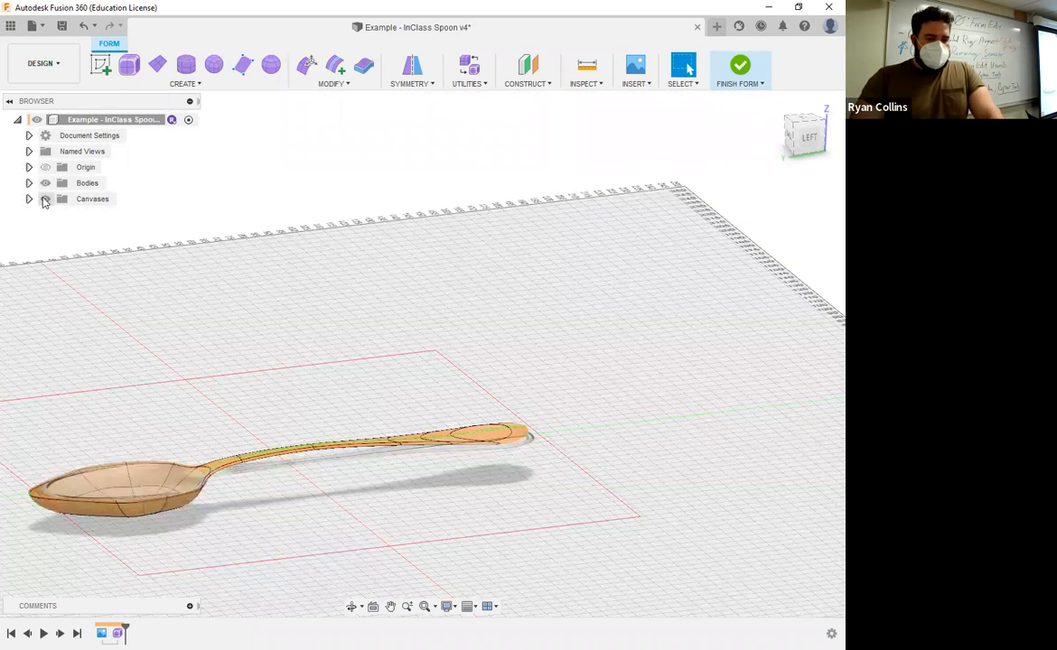
Hide the reference canvases and examine the thickened end of the handle.
shift+middle_drag(209, 324, 284, 363)
scroll(460, 439, up, 5)
shift+middle_drag(494, 439, 485, 357)
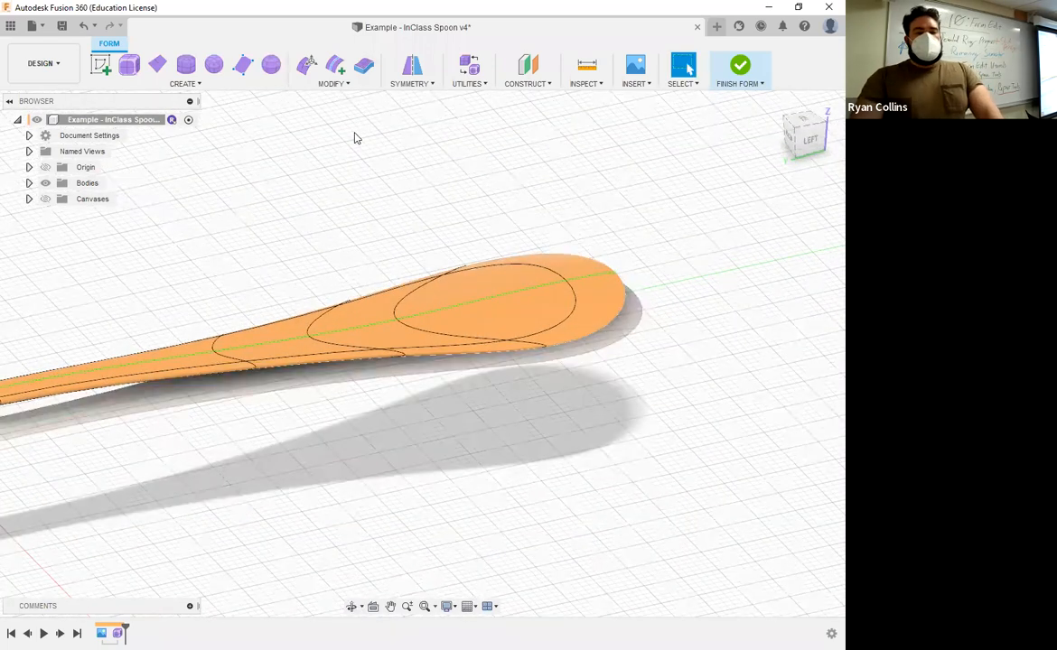
With Edit Form, raise the upper faces at the handle's widened end by 4 mm and apply the change.
click(307, 66)
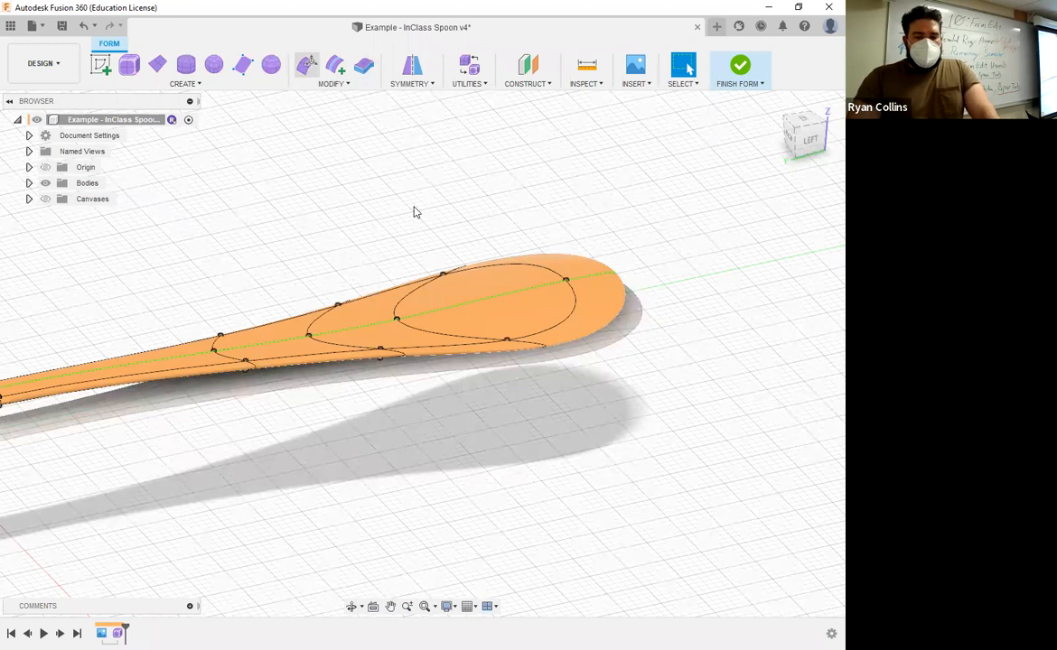
click(672, 183)
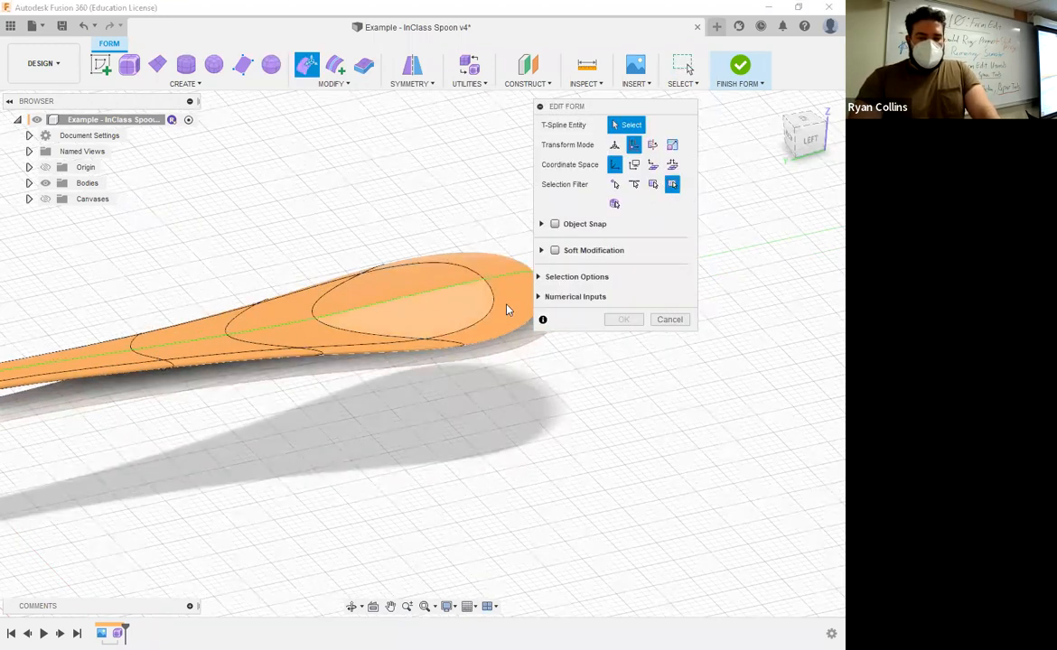
click(464, 318)
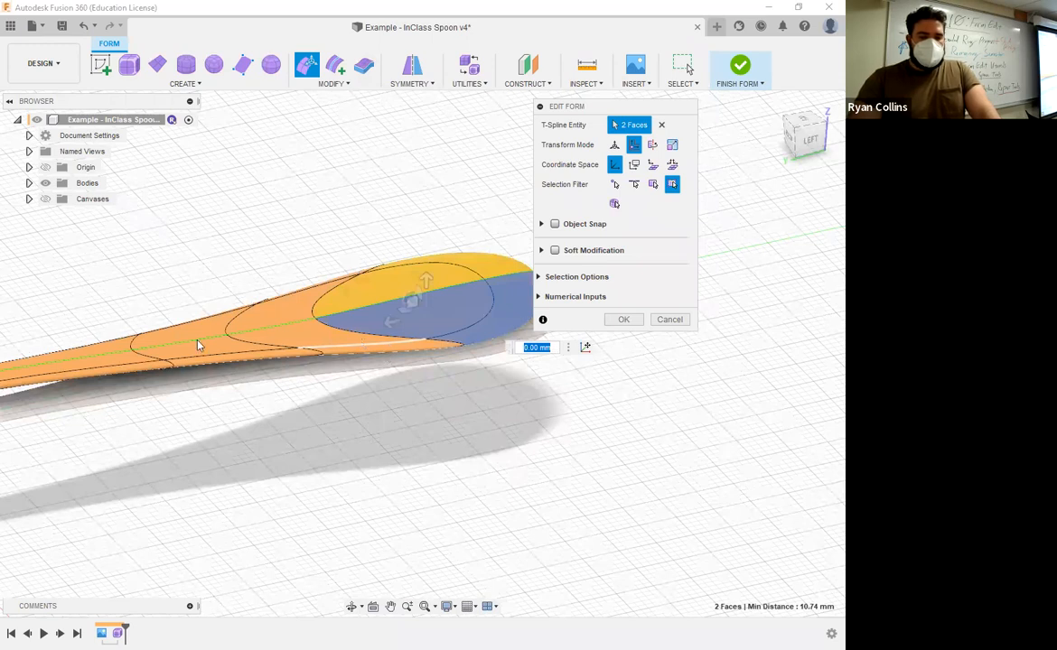
shift+click(217, 353)
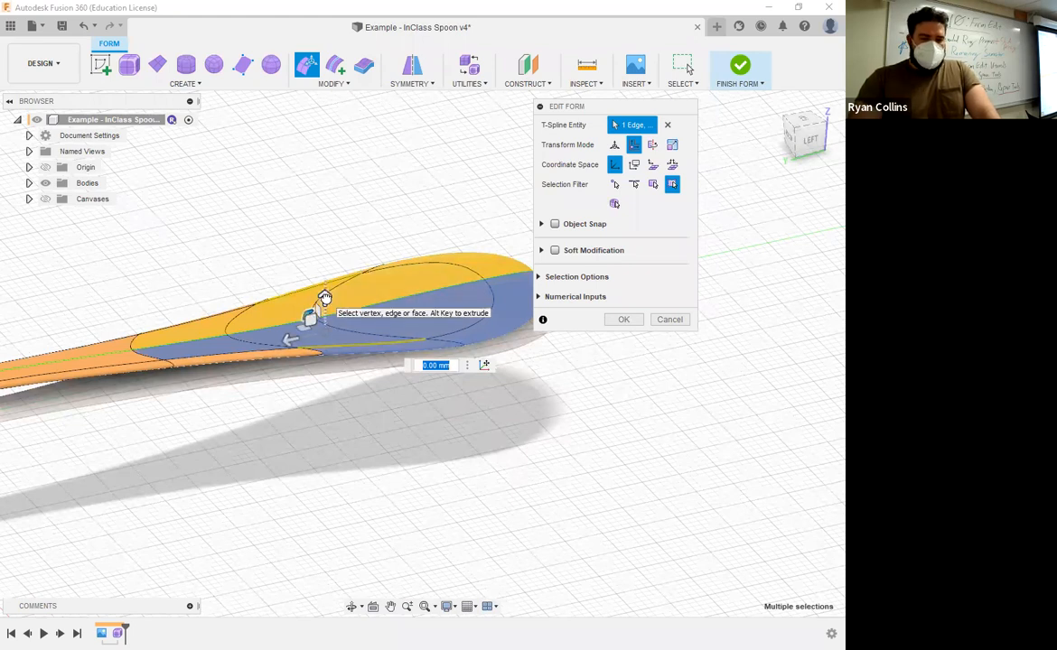
drag(325, 298, 337, 269)
shift+middle_drag(401, 362, 413, 389)
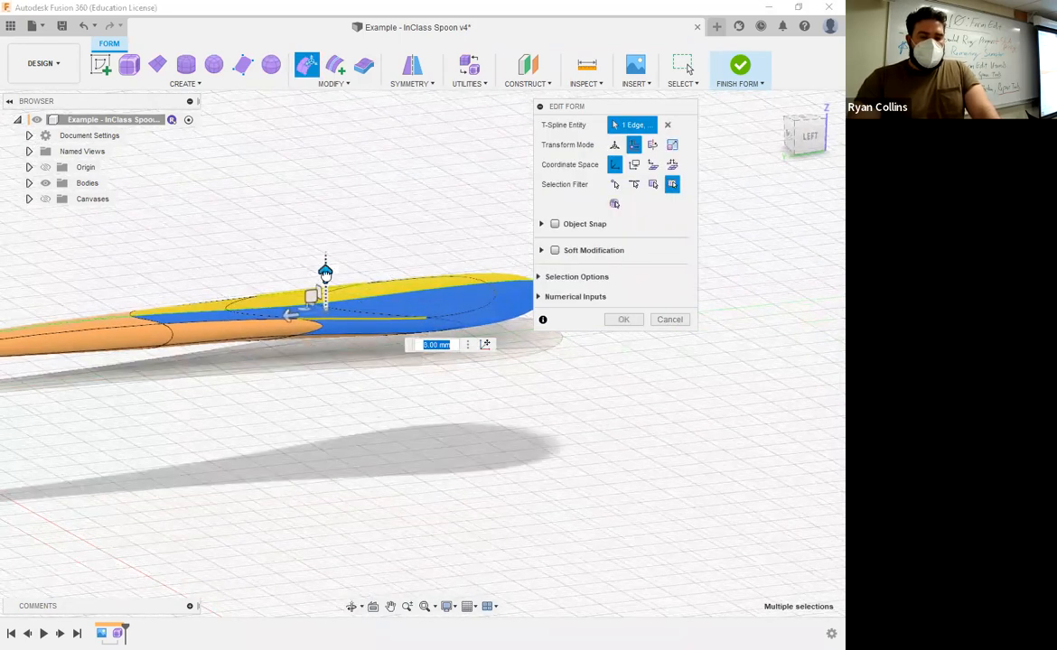
drag(325, 271, 325, 241)
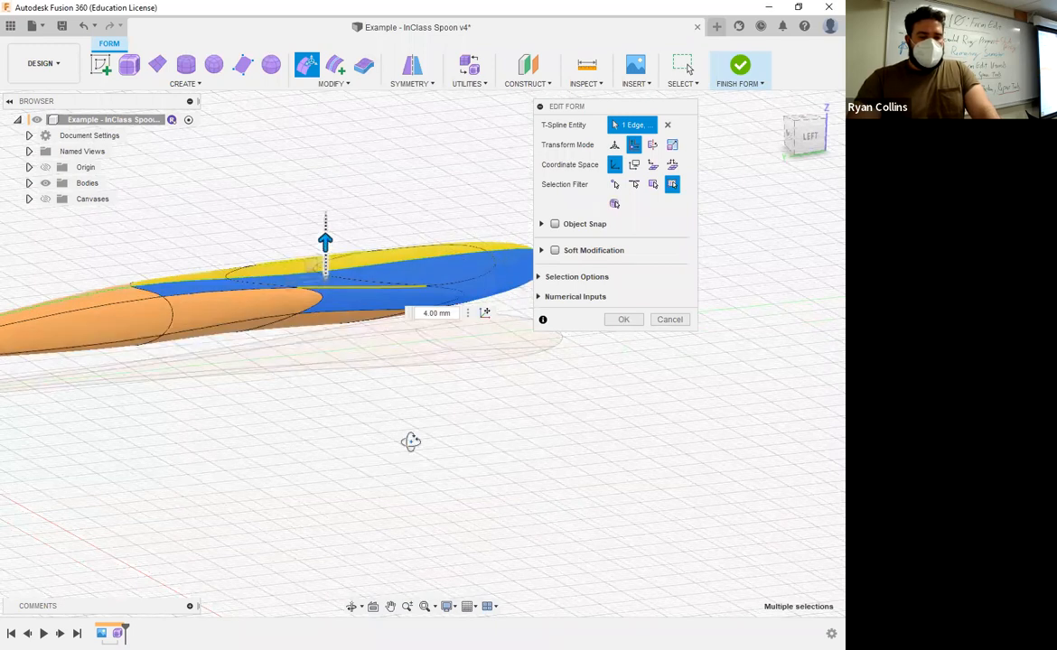
shift+middle_drag(349, 431, 394, 489)
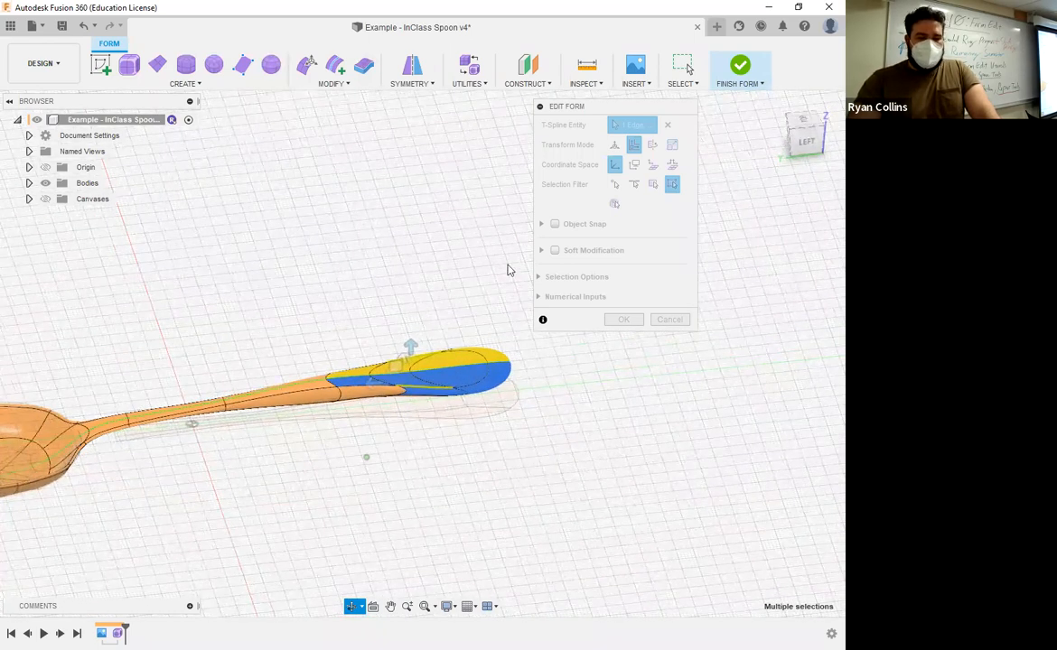
click(624, 320)
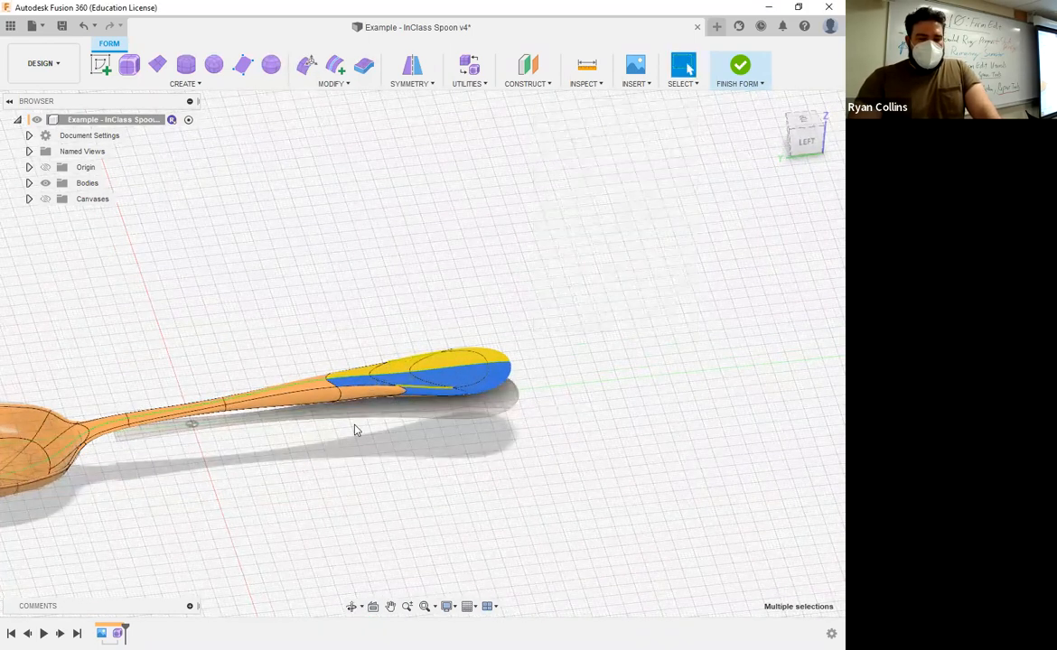
Try to extrude the oval top face at the handle's end with Edit Form.
scroll(278, 444, up, 6)
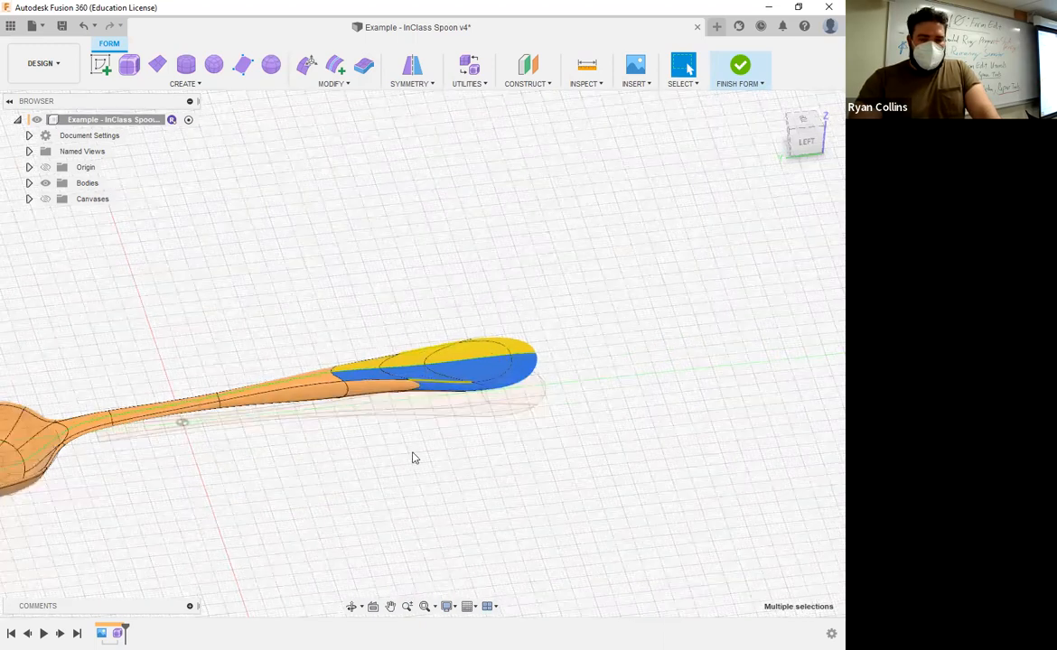
middle_drag(416, 316, 177, 317)
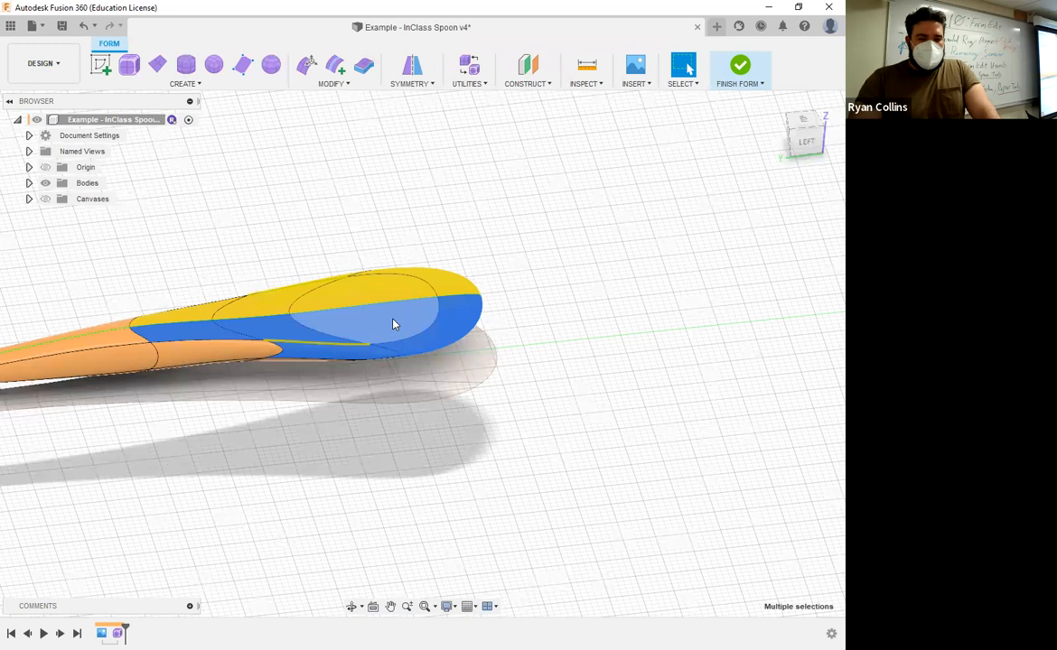
click(393, 323)
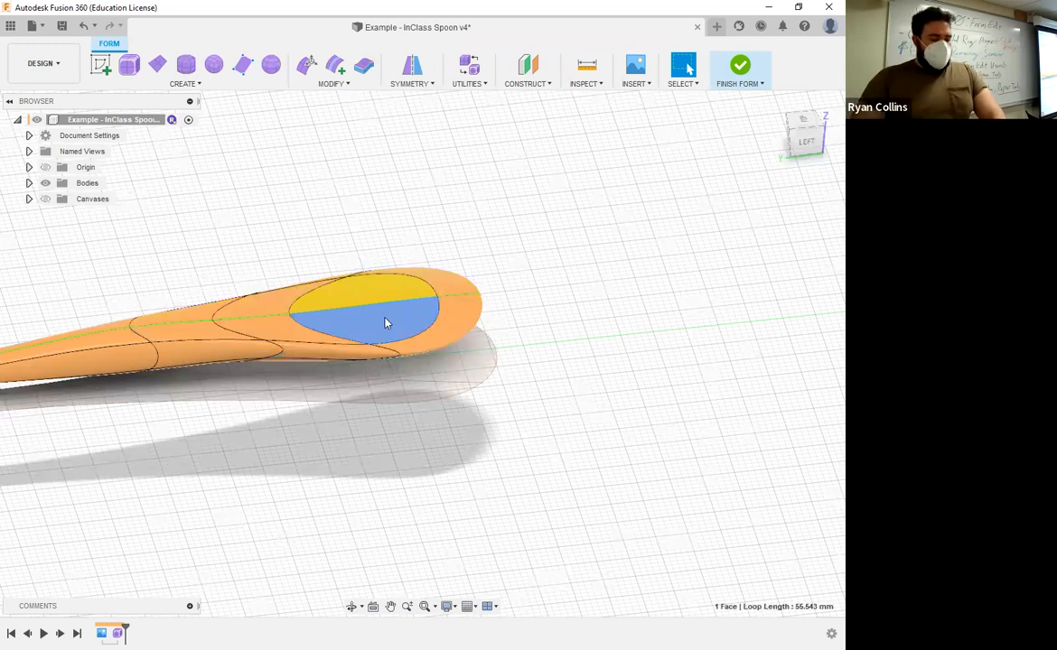
click(312, 64)
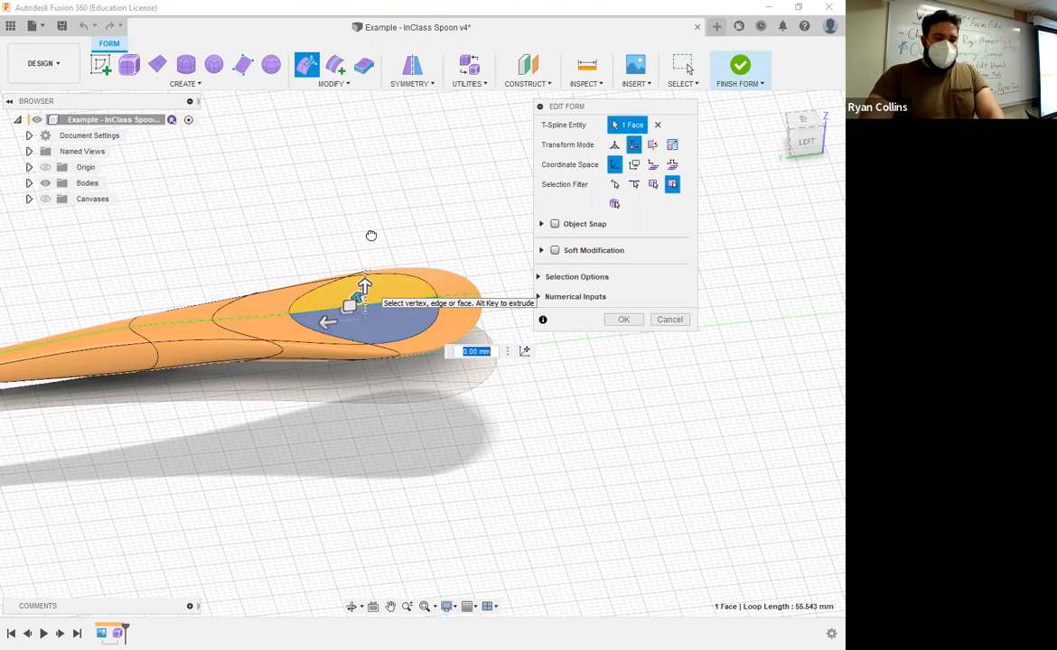
shift+middle_drag(393, 346, 425, 381)
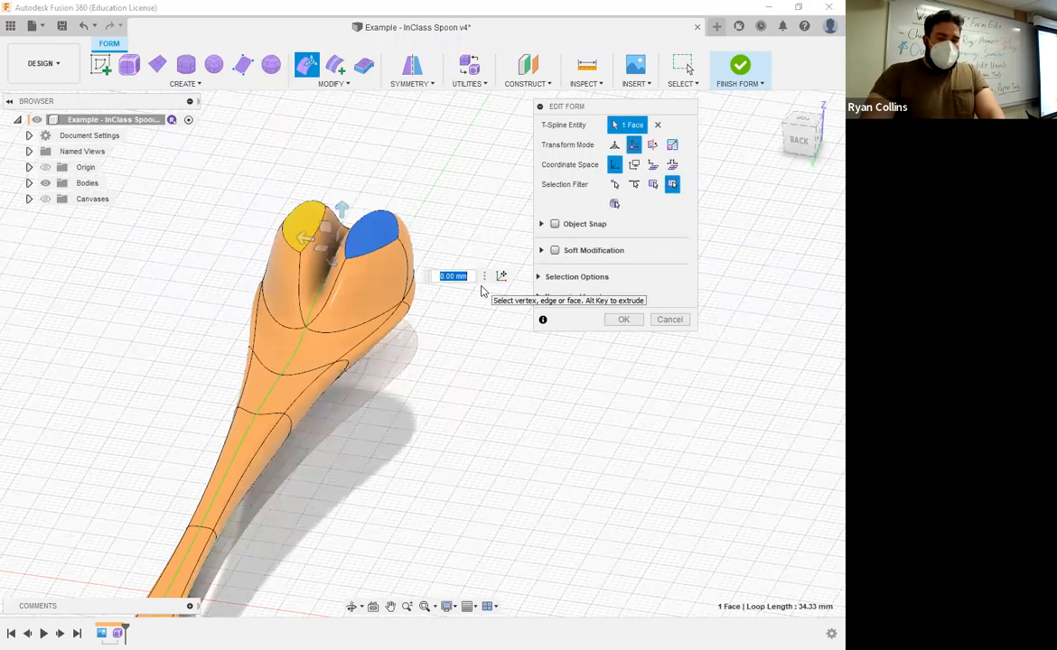
shift+middle_drag(481, 291, 308, 338)
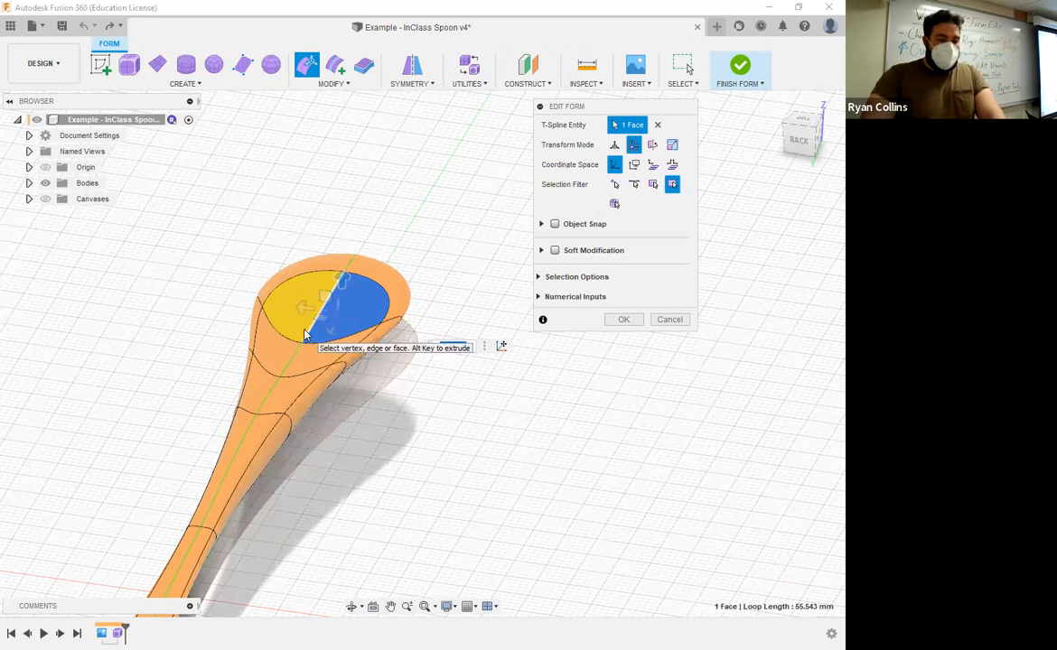
Try to extrude the oval end face together with its centreline edge.
click(306, 335)
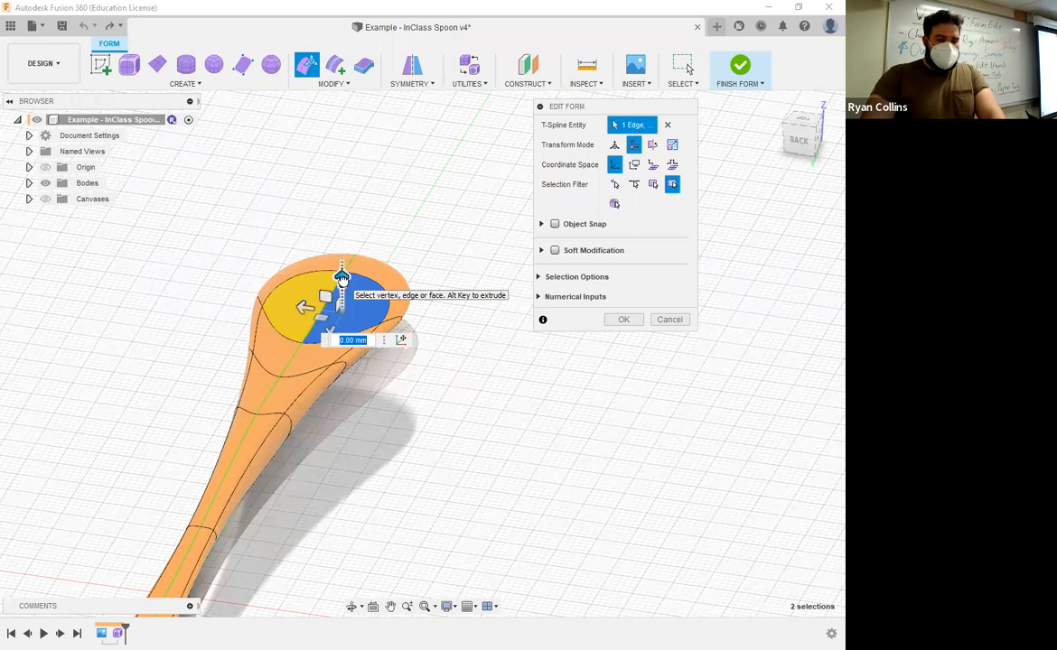
click(312, 332)
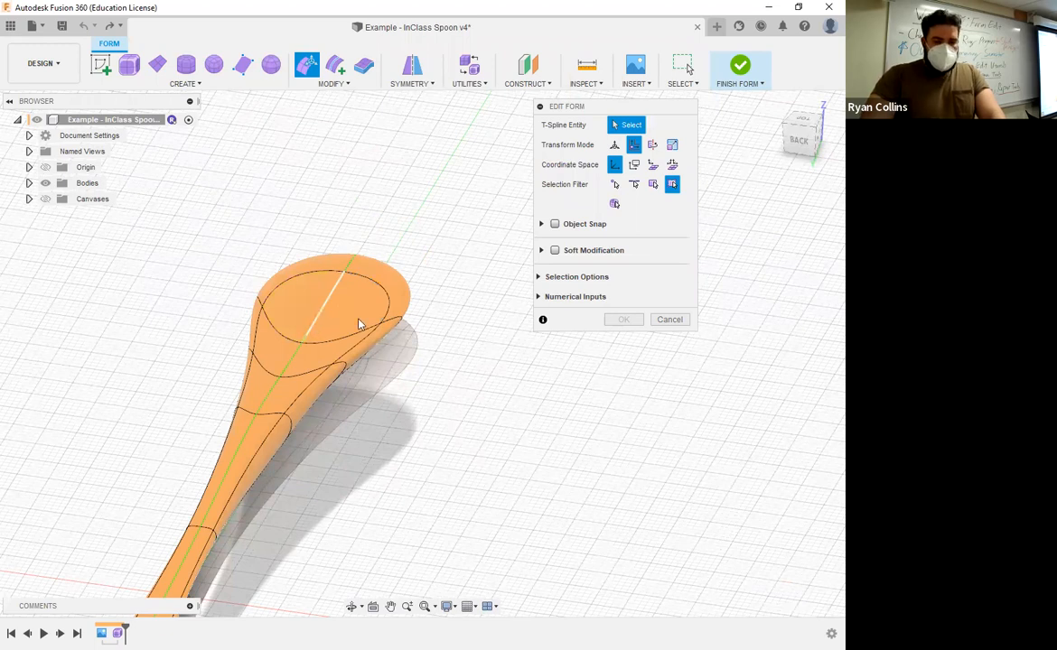
click(331, 298)
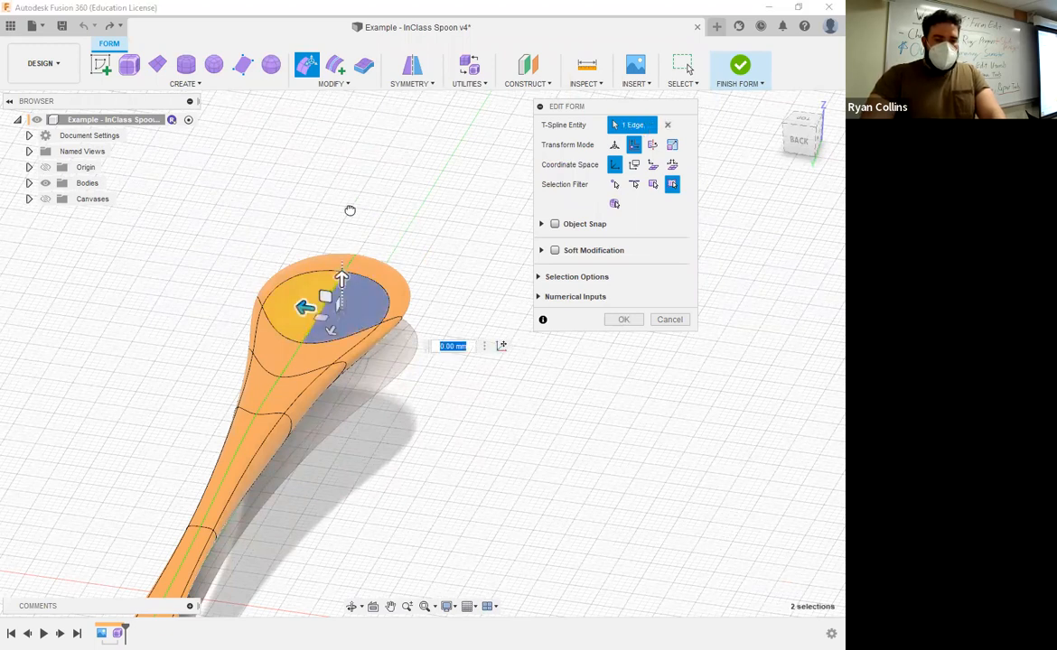
shift+middle_drag(355, 348, 394, 438)
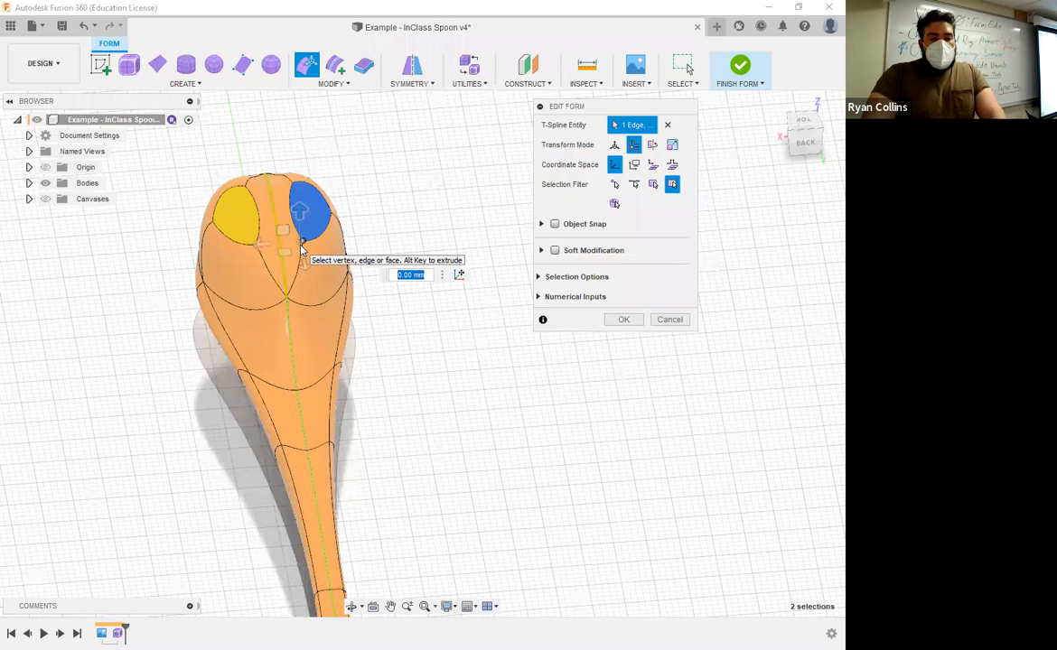
Raise the oval end face and its centreline edge by 2 mm, and finish the form.
shift+middle_drag(360, 402, 517, 368)
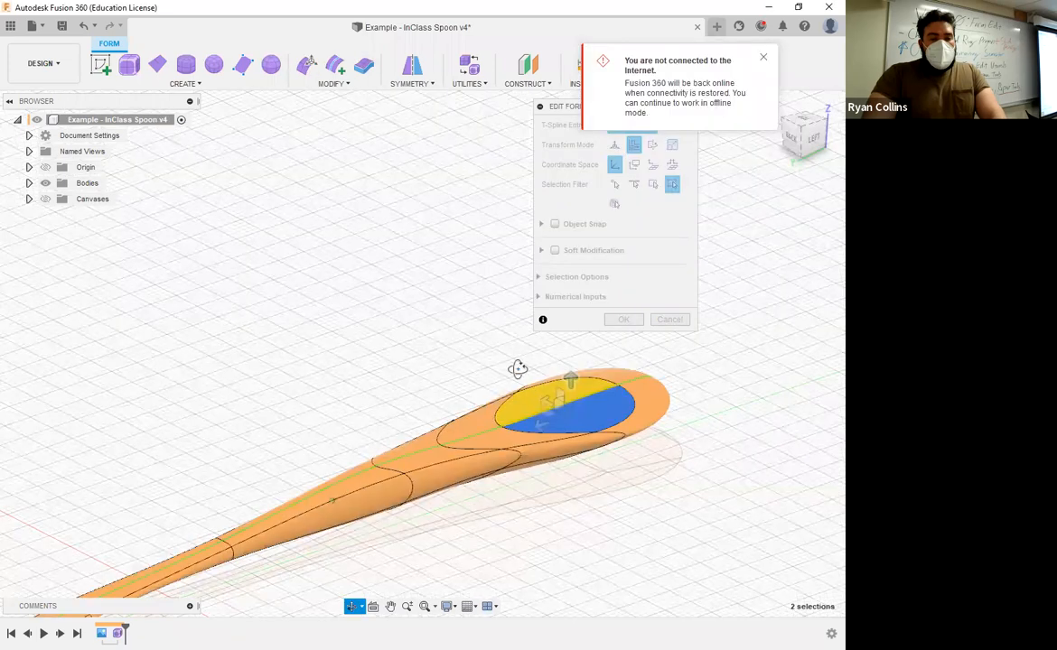
scroll(530, 385, up, 4)
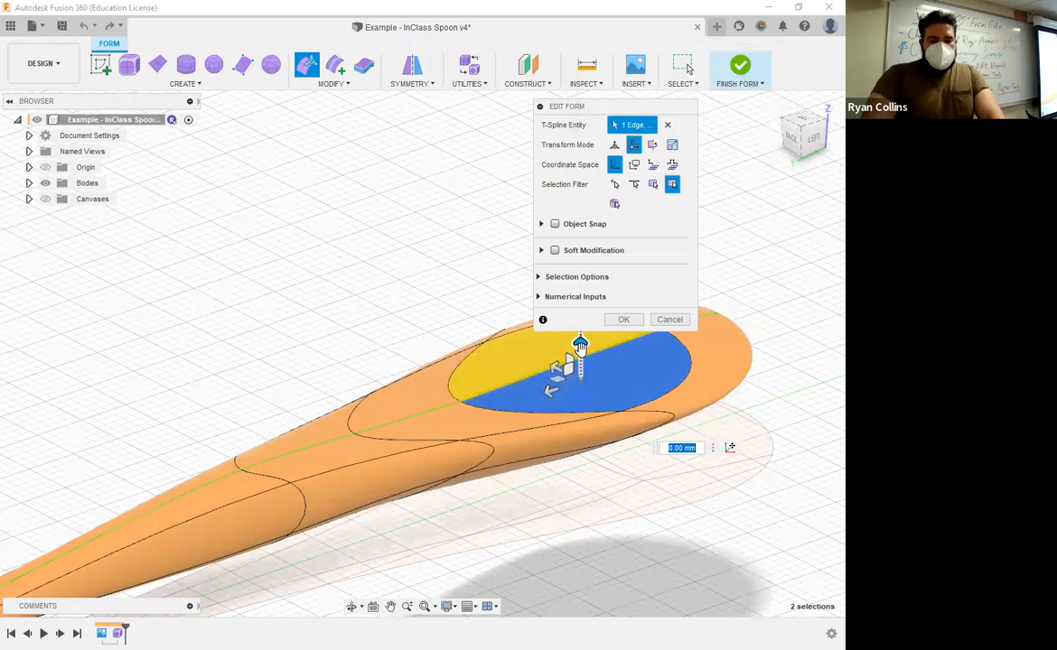
drag(580, 344, 578, 330)
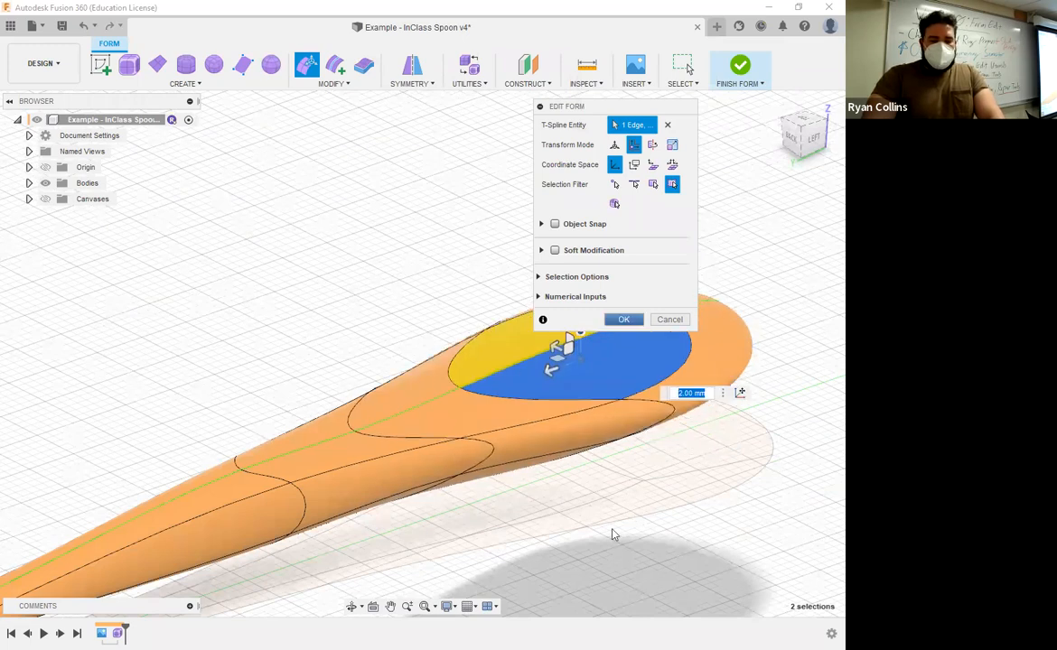
key(Return)
scroll(449, 480, down, 5)
shift+middle_drag(449, 480, 497, 474)
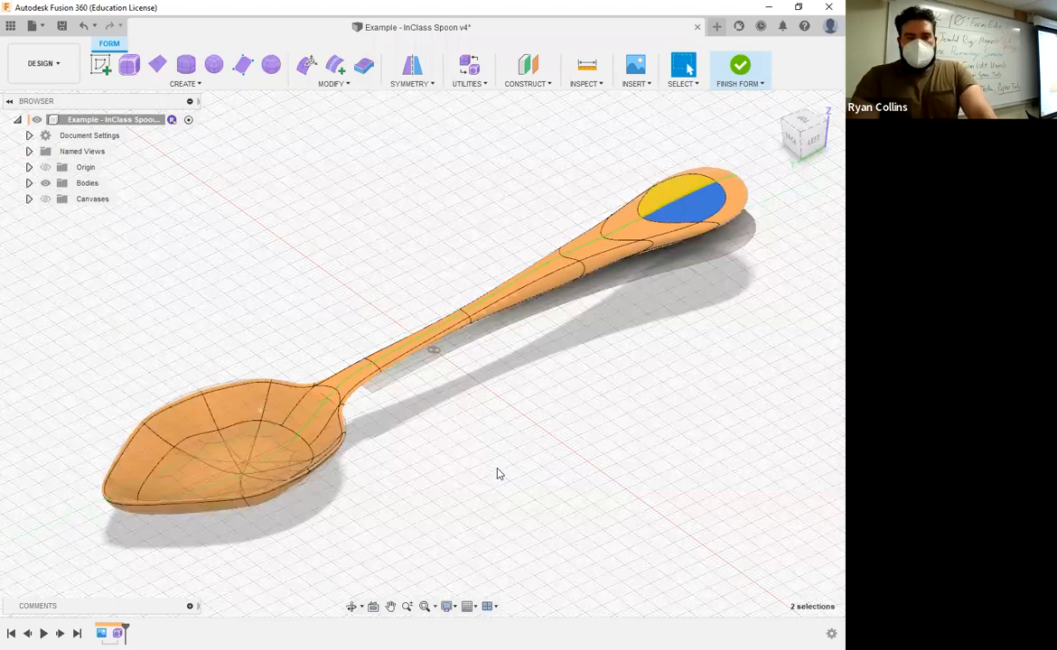
click(739, 66)
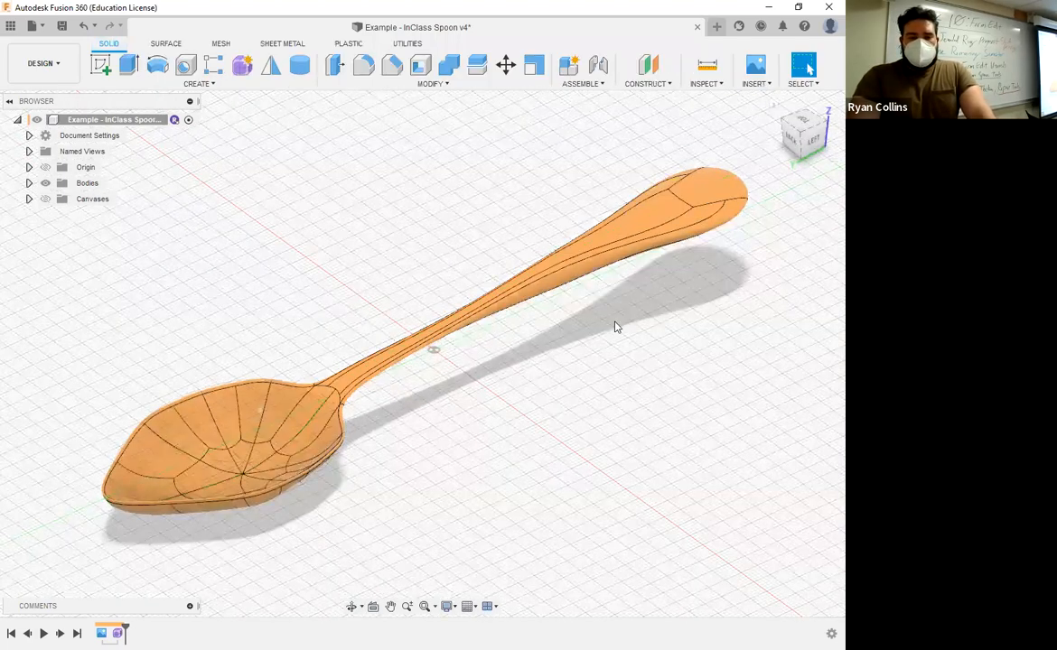
Save the design with the version description "Spoon Finished".
mouse_move(614, 387)
shift+middle_down()
mouse_move(474, 363)
mouse_move(535, 385)
mouse_move(618, 361)
mouse_move(633, 365)
mouse_move(628, 383)
shift+middle_up()
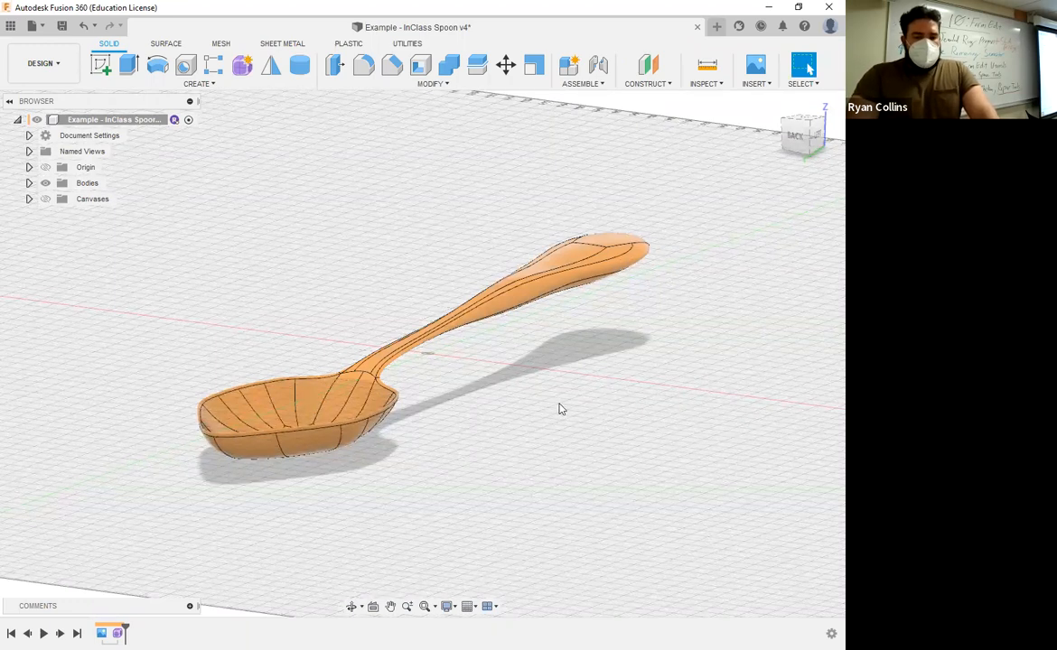
key(ctrl+s)
text(Spoon Finished)
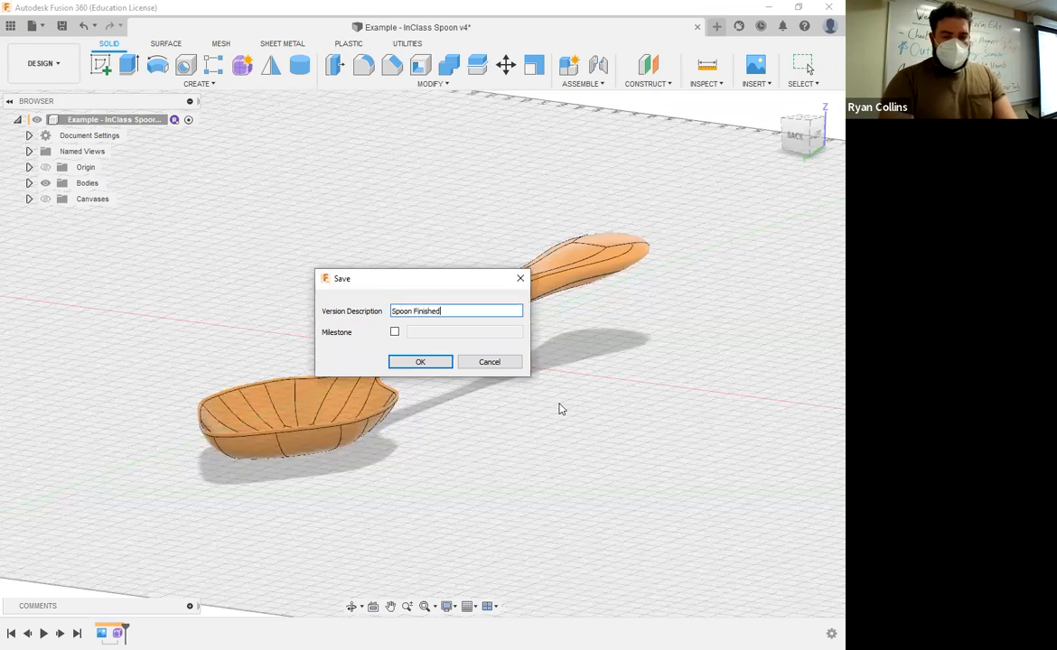
key(Return)
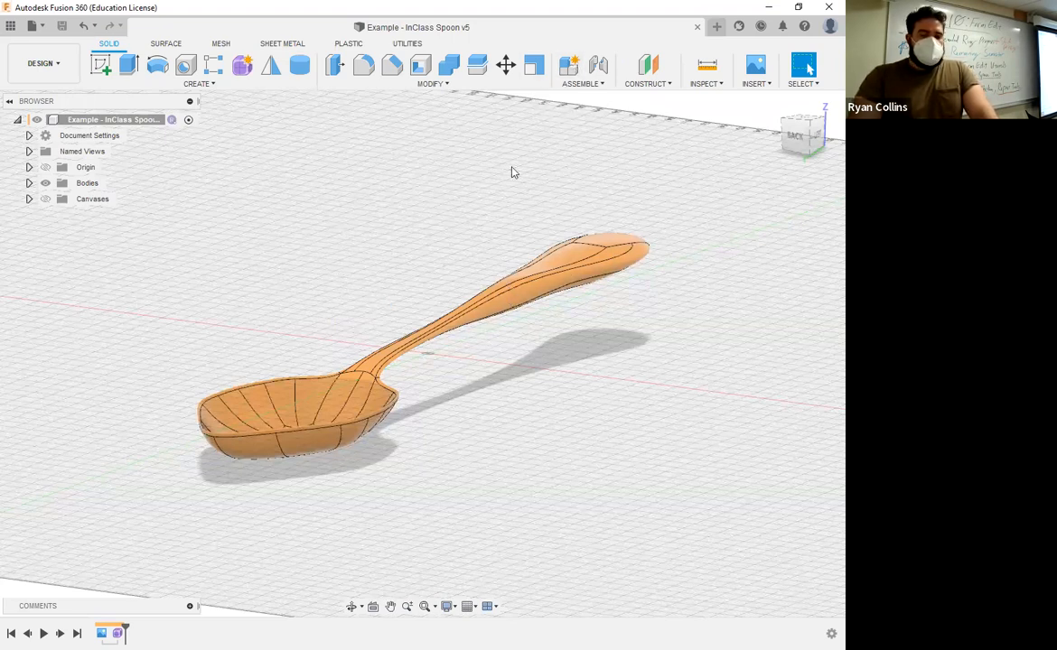
Create an empty, activated internal component of Standard type under the top-level design.
click(543, 287)
click(569, 65)
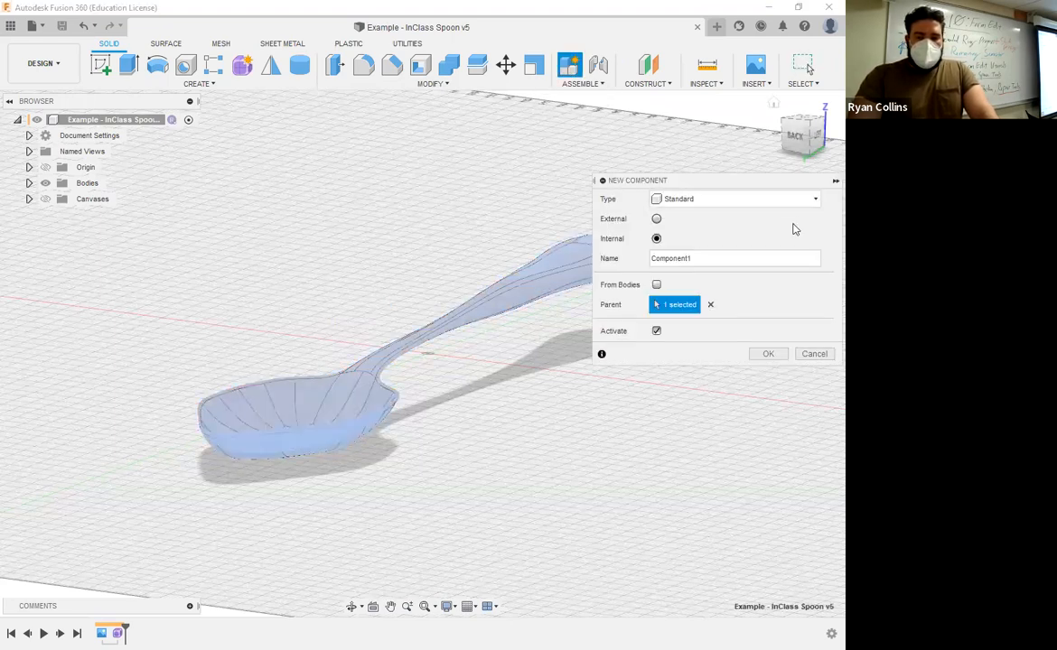
click(656, 284)
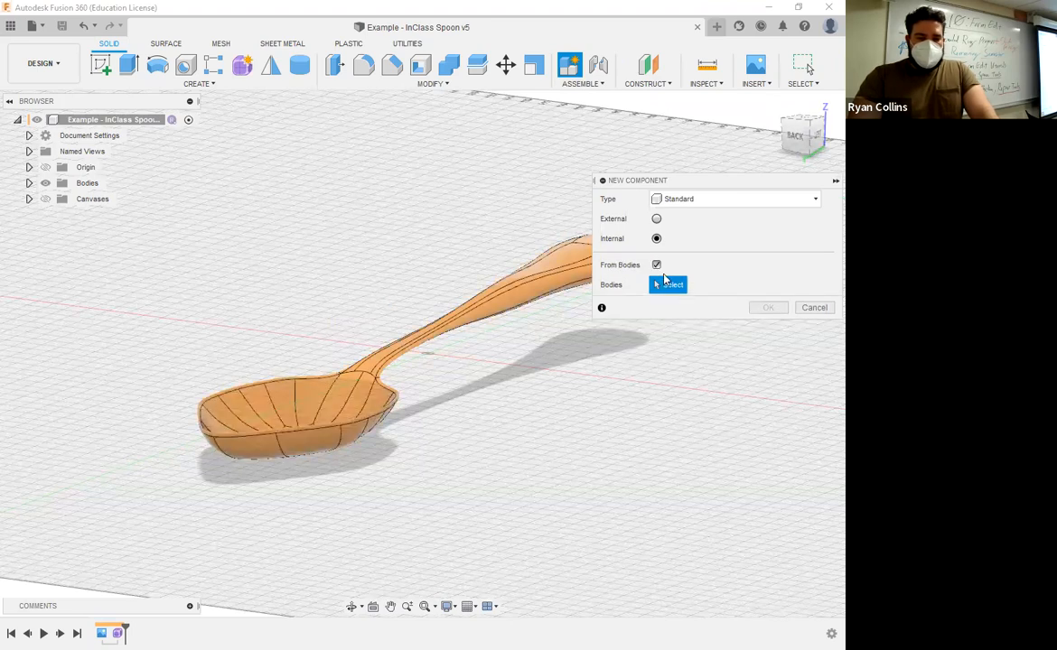
click(507, 301)
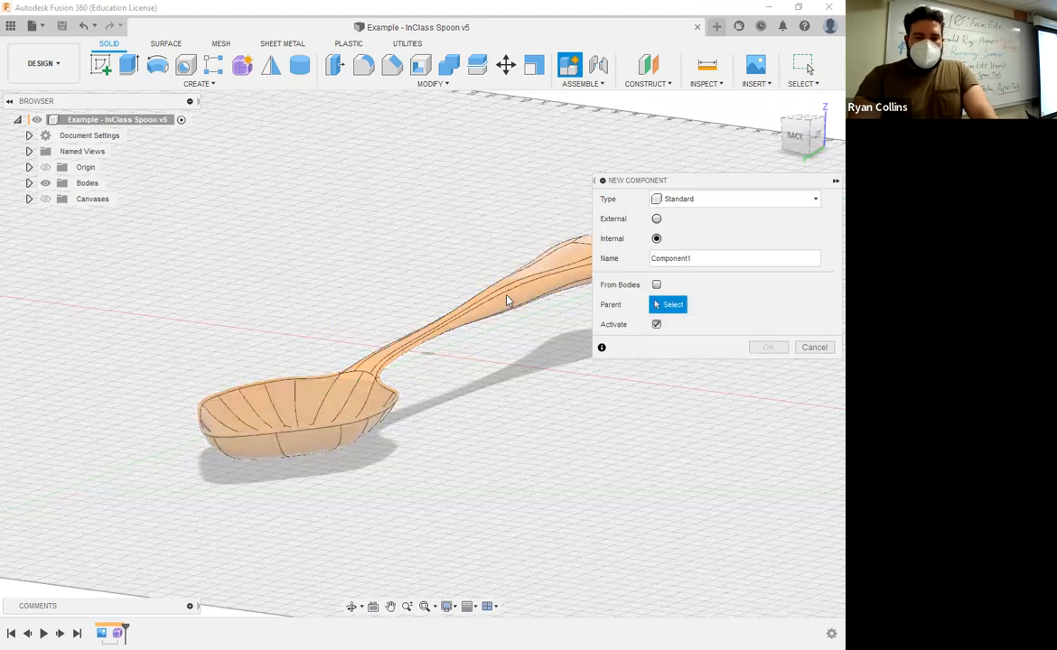
click(507, 301)
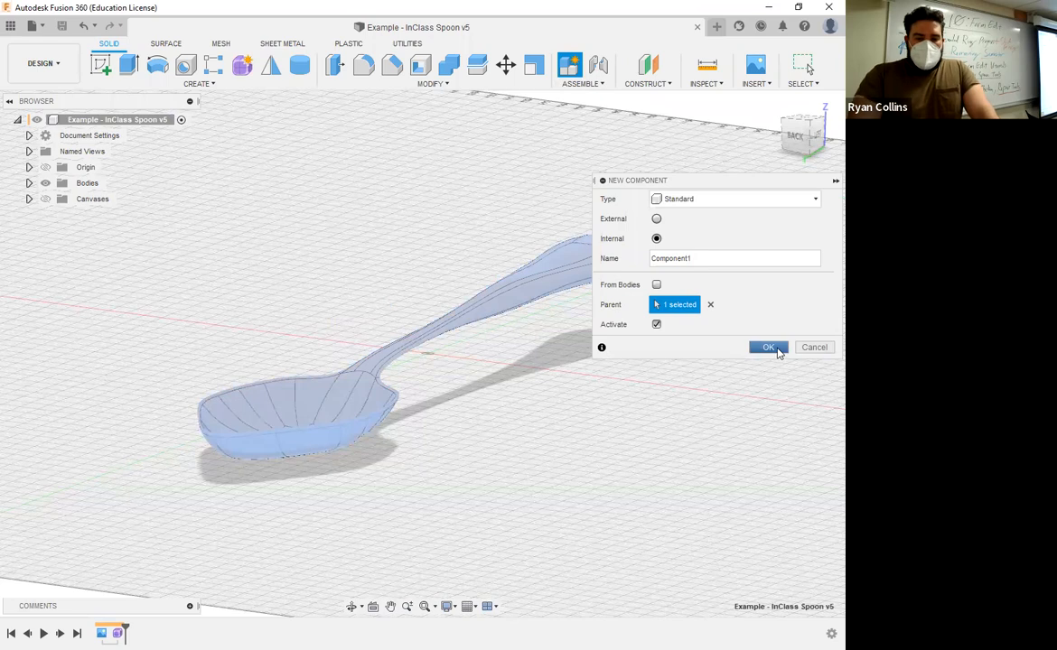
click(768, 348)
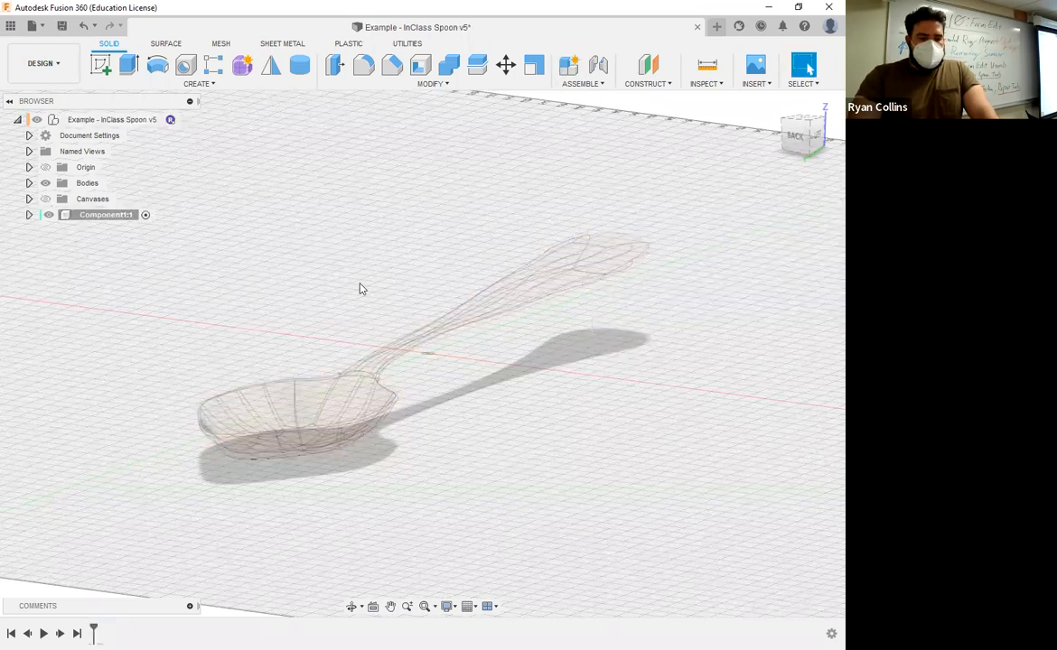
Copy the spoon body from the top-level Bodies folder into the new component, keeping it in its original position.
click(28, 184)
click(90, 200)
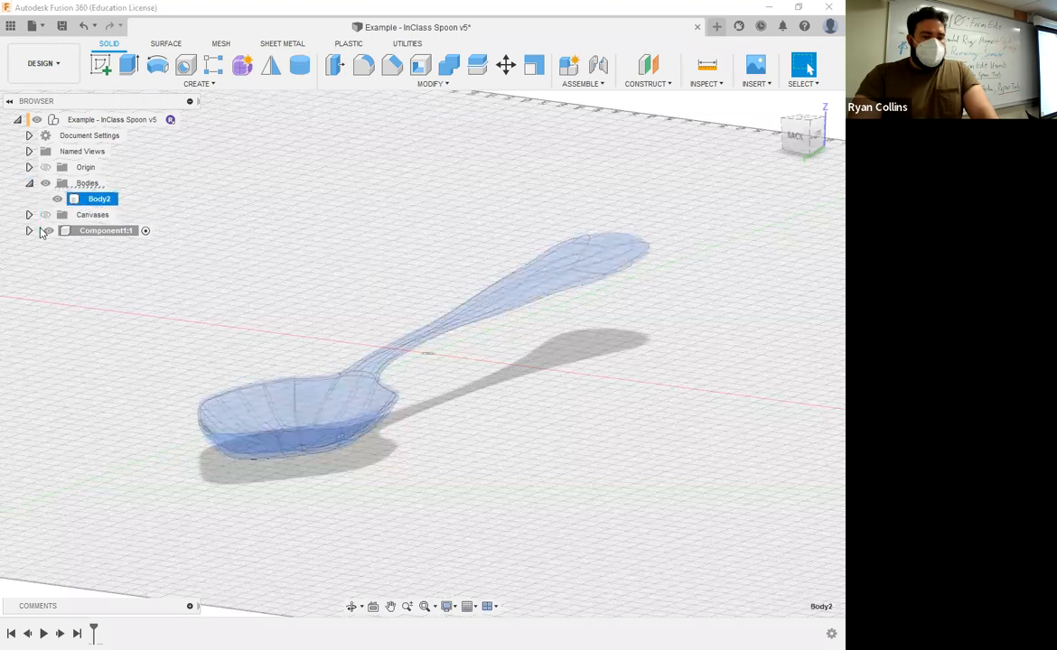
click(29, 230)
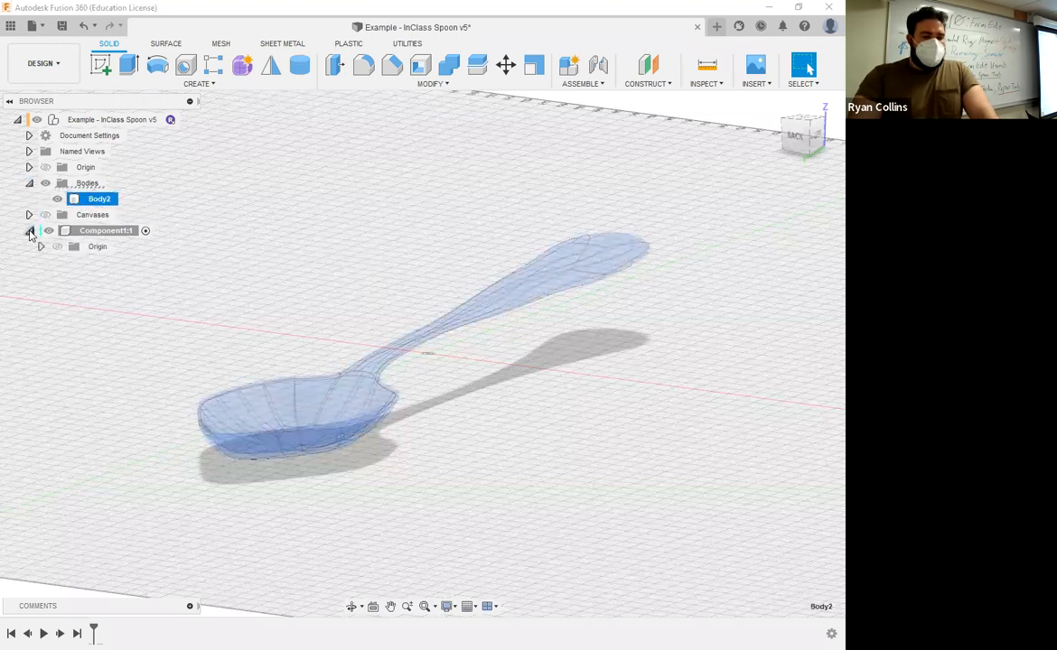
click(233, 325)
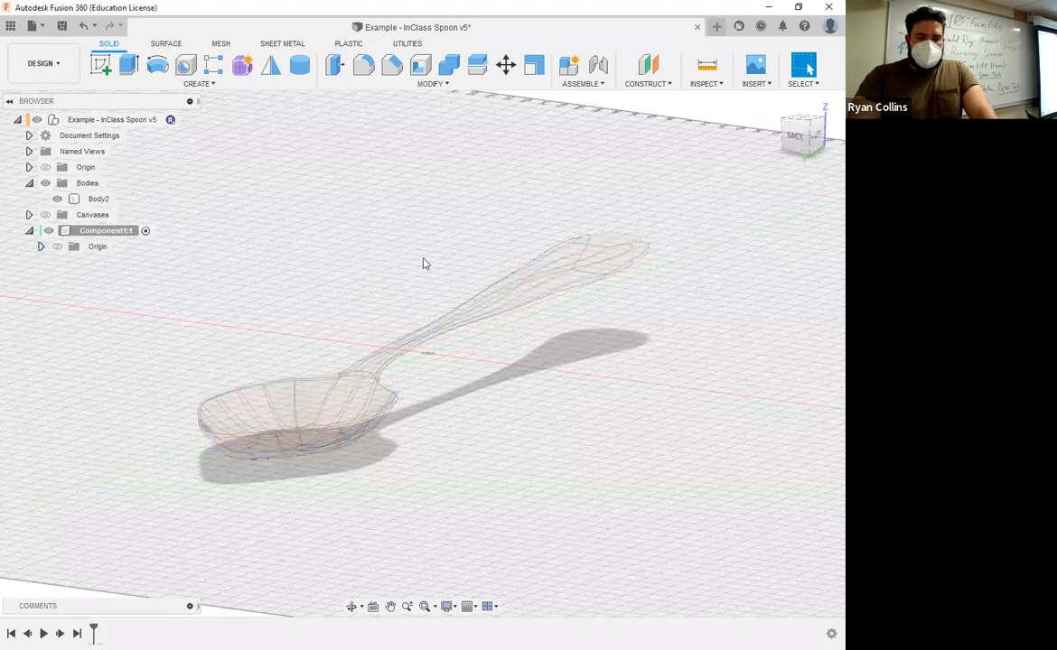
click(98, 200)
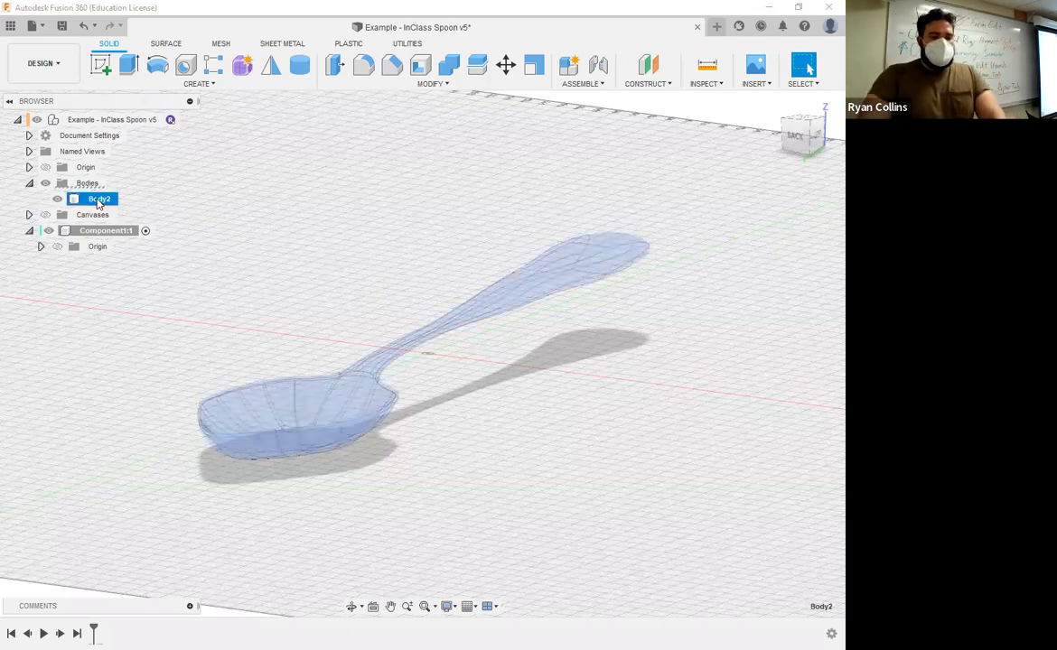
drag(98, 202, 99, 232)
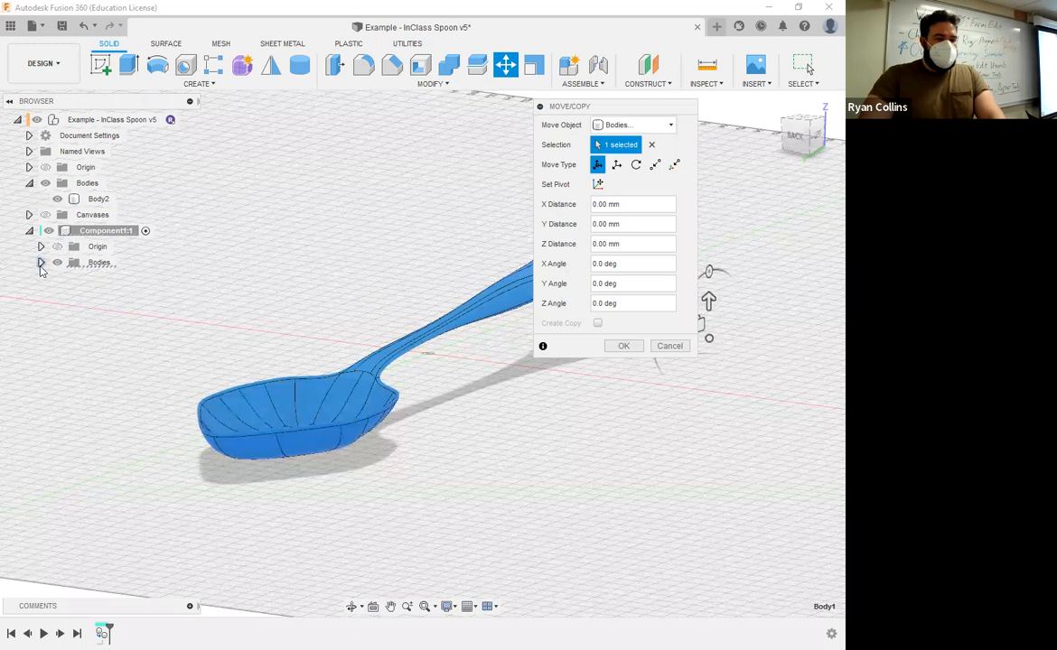
click(40, 263)
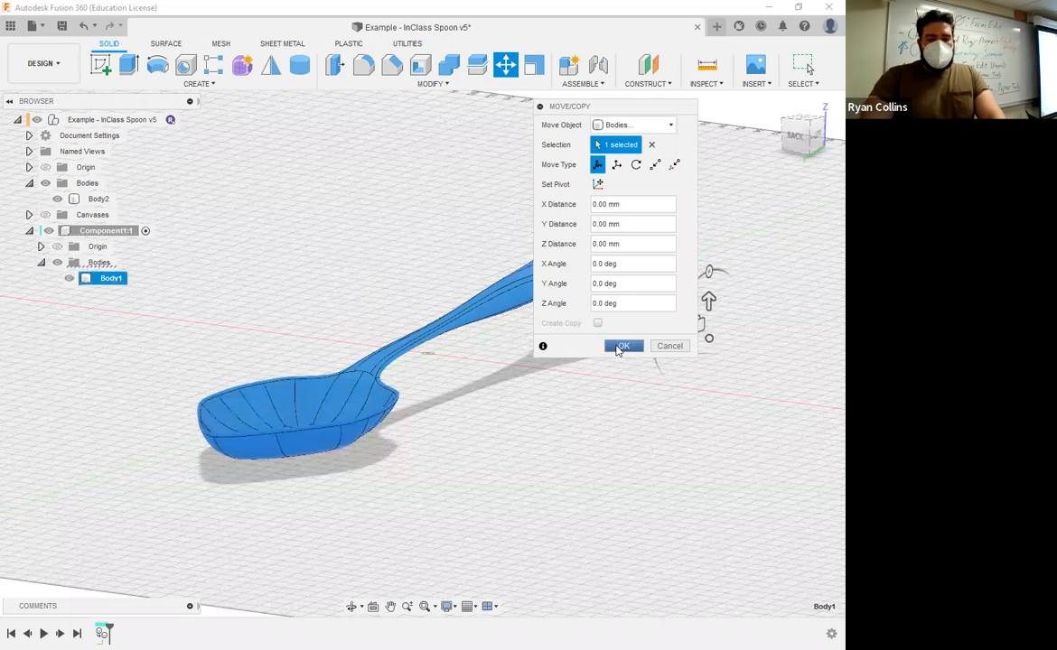
click(623, 347)
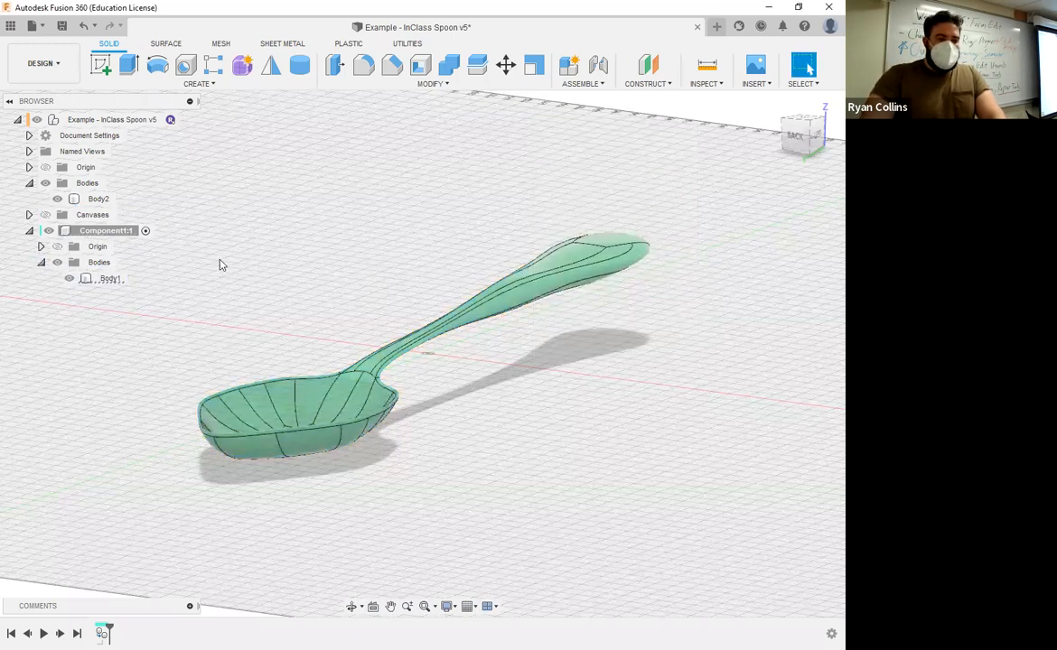
Rename the new component to Spork and reactivate the top-level design.
double_click(116, 231)
text(Spork)
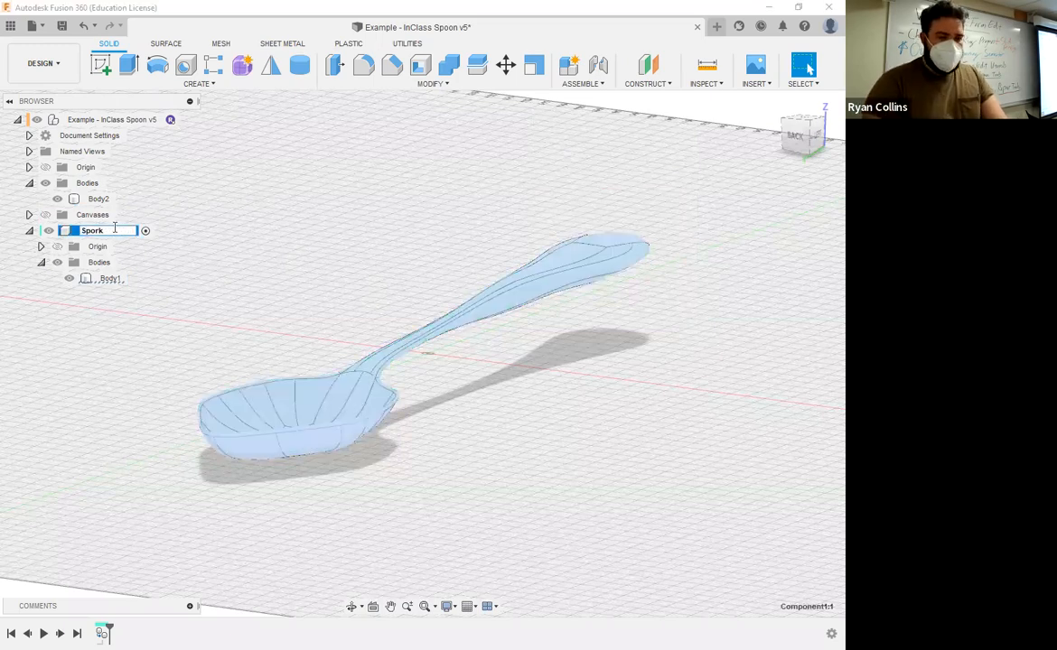
key(Return)
click(179, 120)
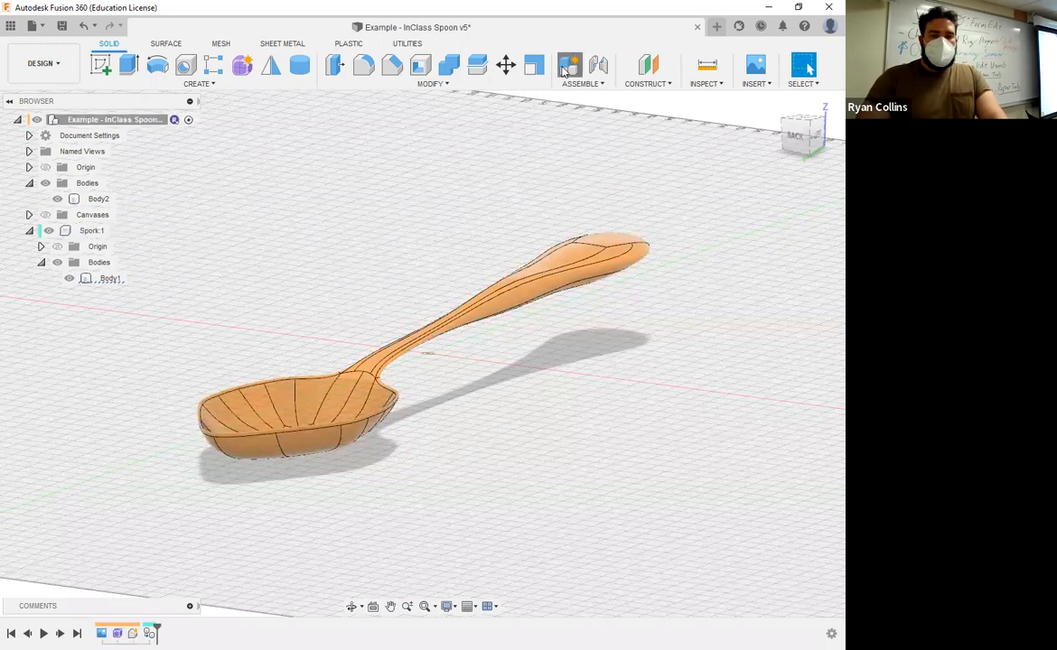
Create a second activated internal component named Strainer under the top-level design.
drag(699, 259, 632, 256)
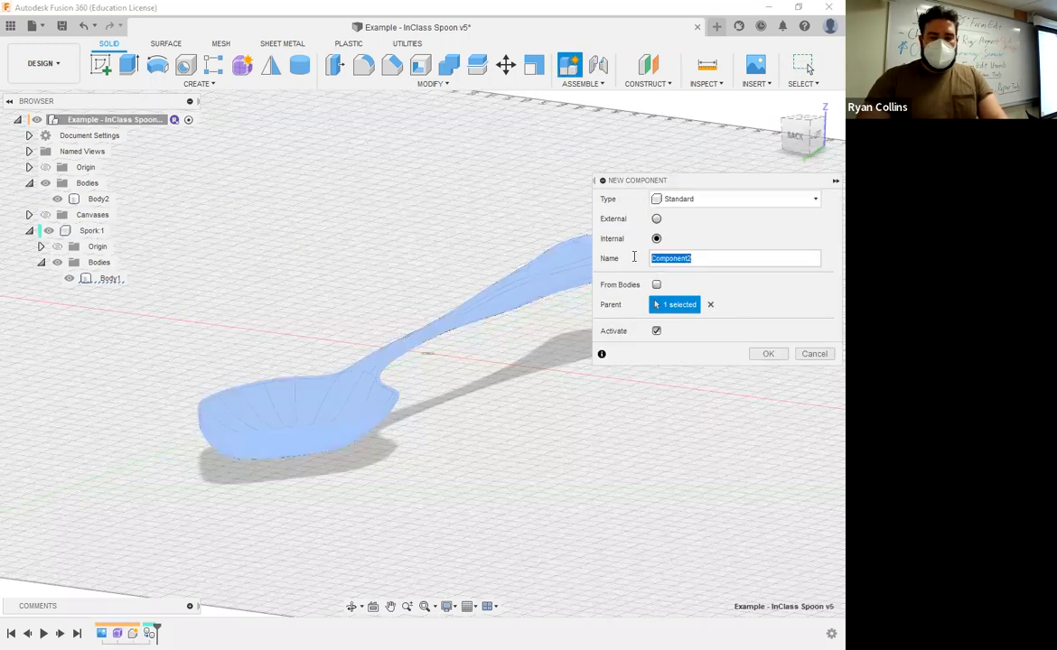
text(Sta)
key(BackSpace)
text(rainer)
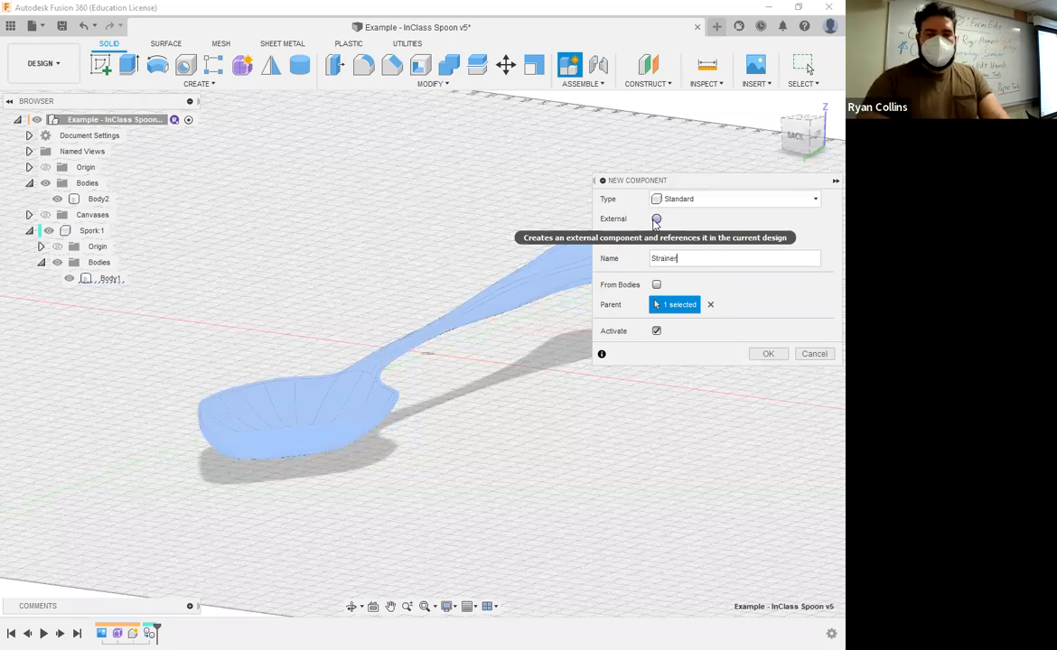
key(Return)
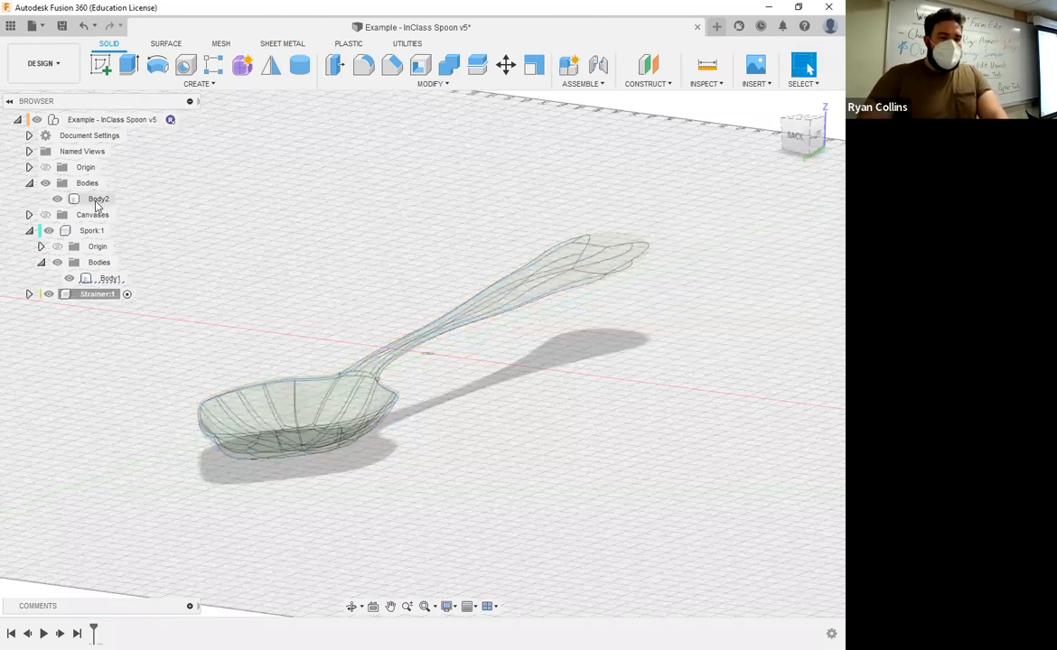
Hide the Spork component and paste a copy of the top-level spoon body in place into the Strainer component.
drag(94, 206, 114, 297)
click(49, 231)
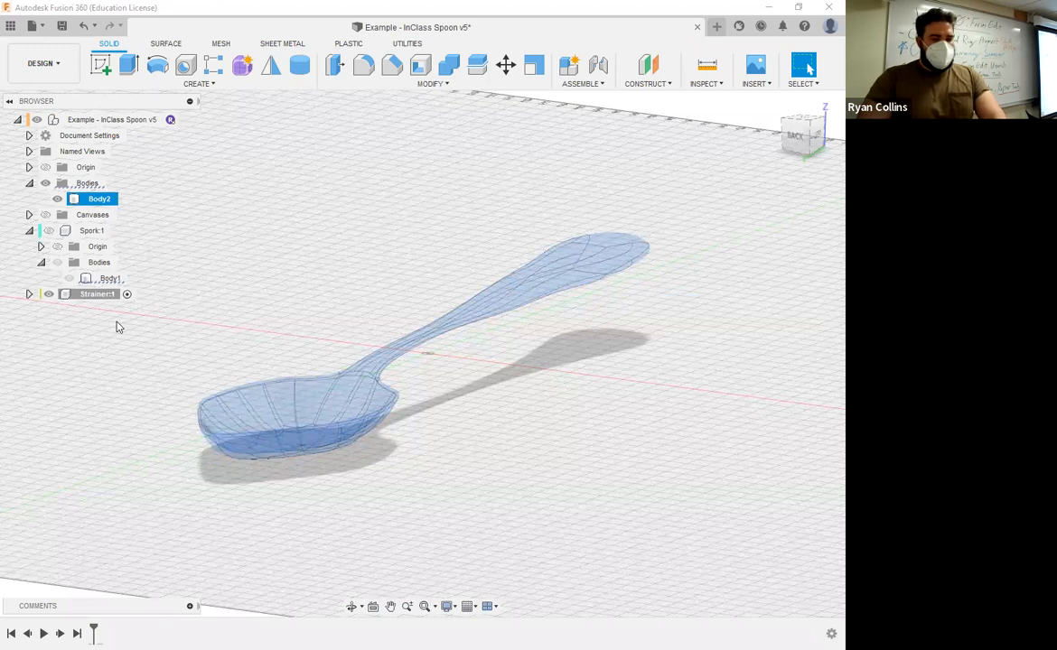
key(ctrl+v)
click(30, 294)
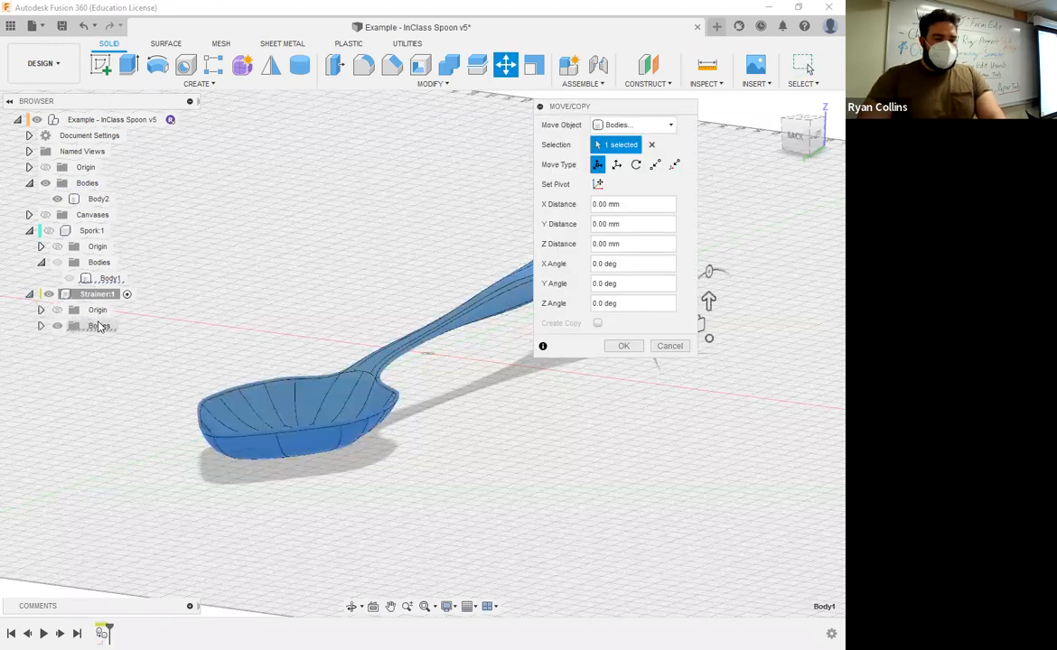
click(623, 346)
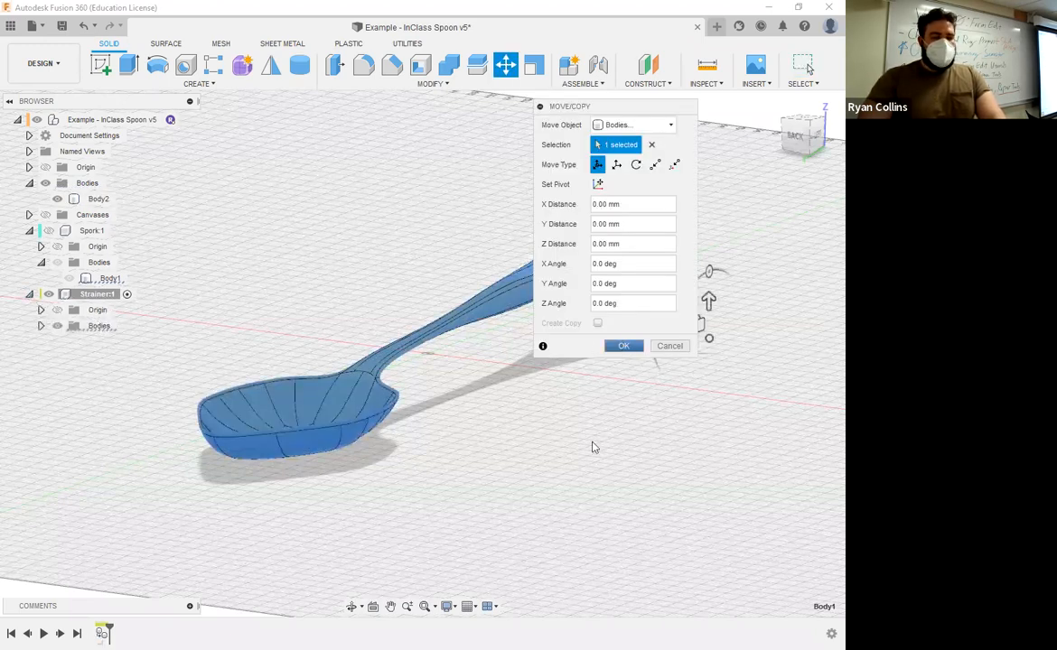
Rename the top-level spoon body to "Original Spoon".
click(77, 199)
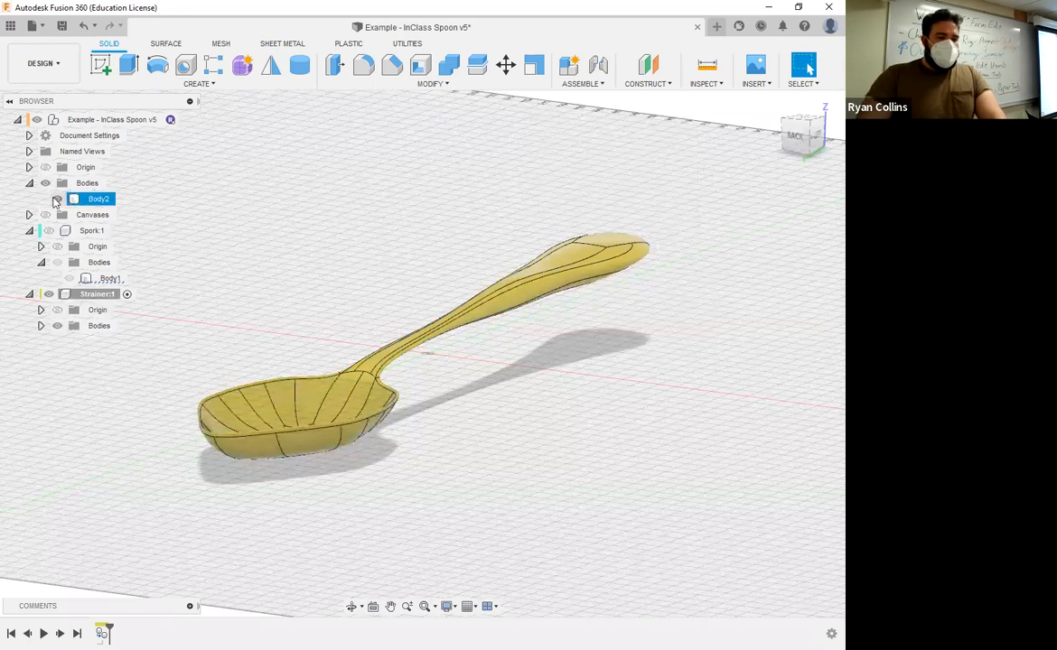
click(104, 199)
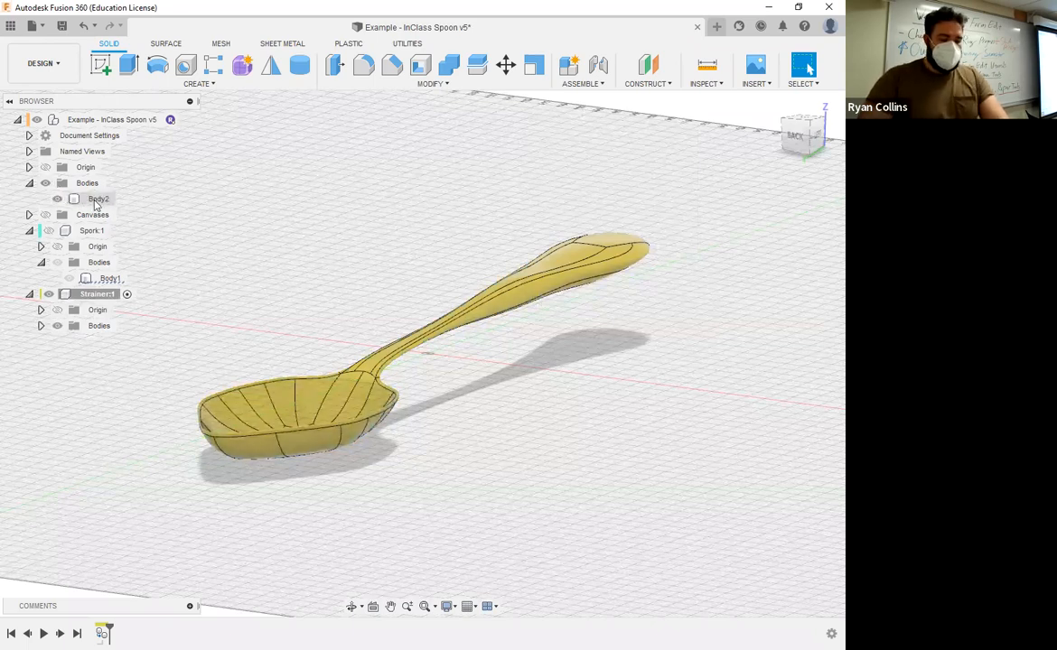
double_click(95, 200)
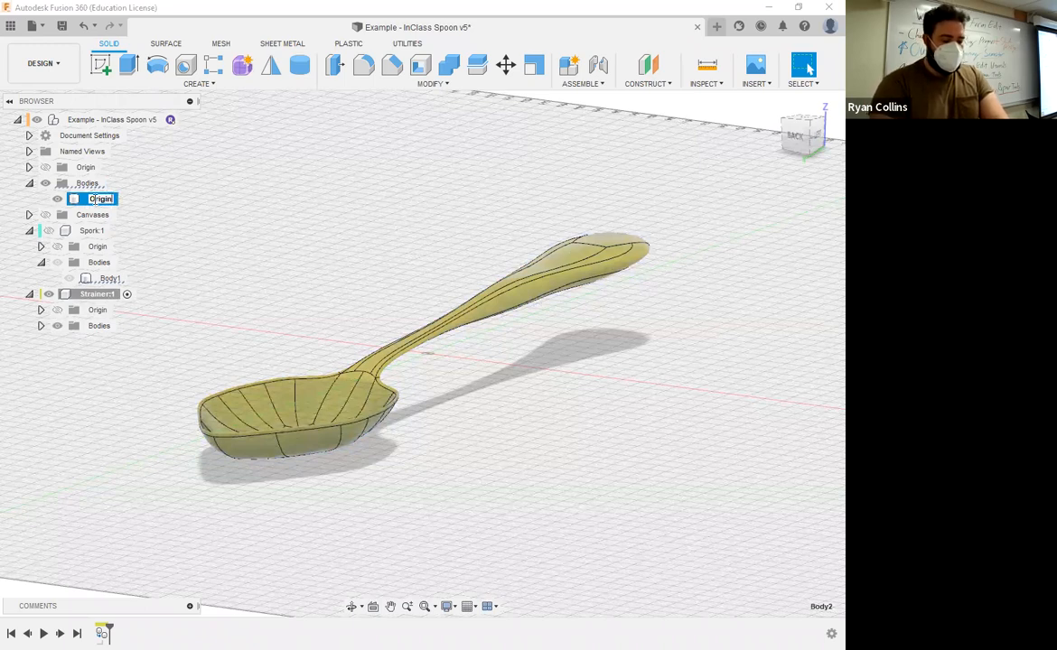
text(Original Spoon)
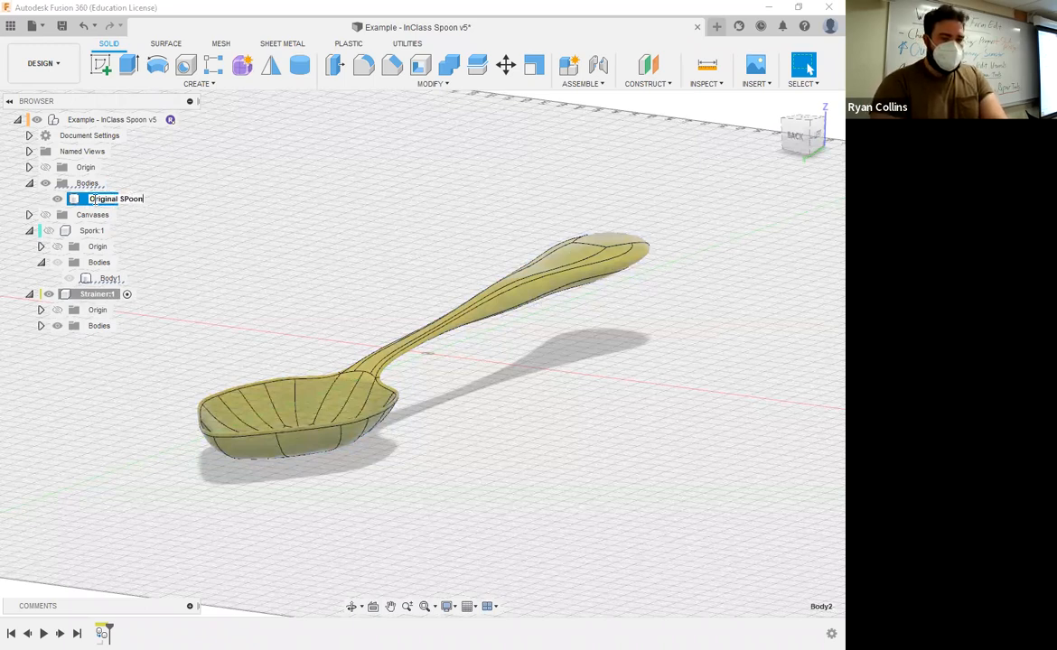
key(BackSpace)
key(BackSpace)
key(BackSpace)
key(BackSpace)
text(poon)
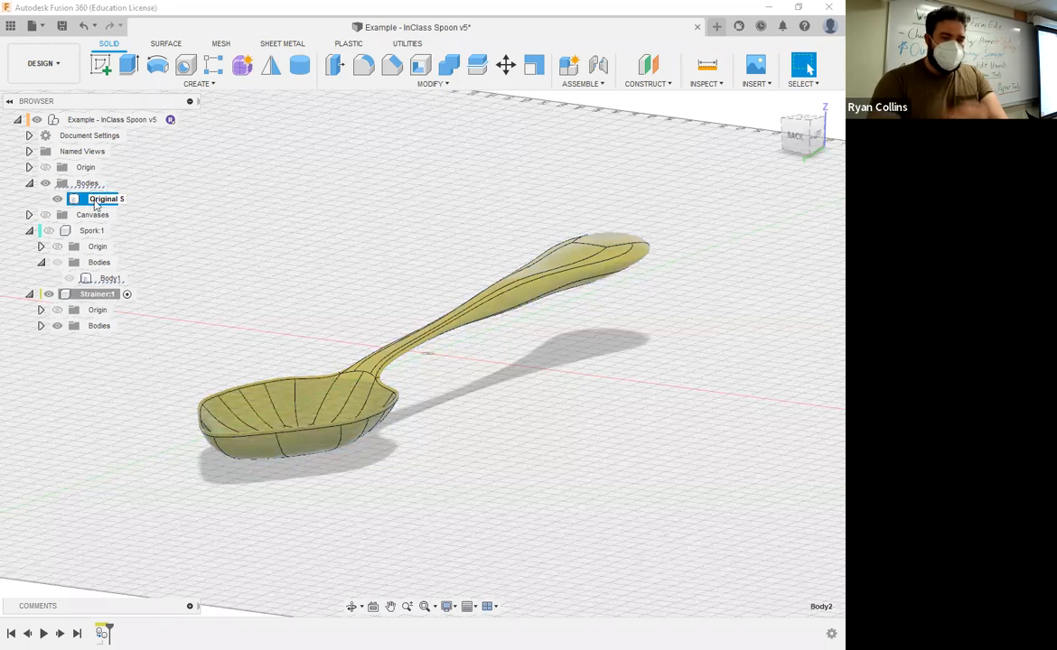
key(Return)
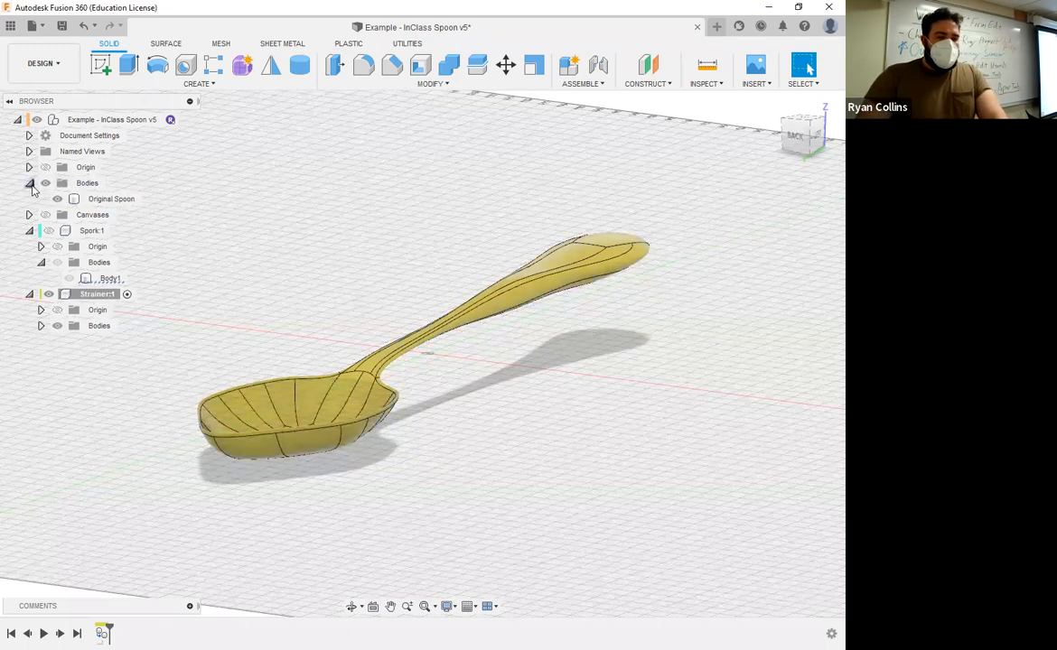
Collapse and hide the top-level Bodies folder, collapse Spork, and leave only the Strainer component displayed.
click(29, 183)
click(29, 215)
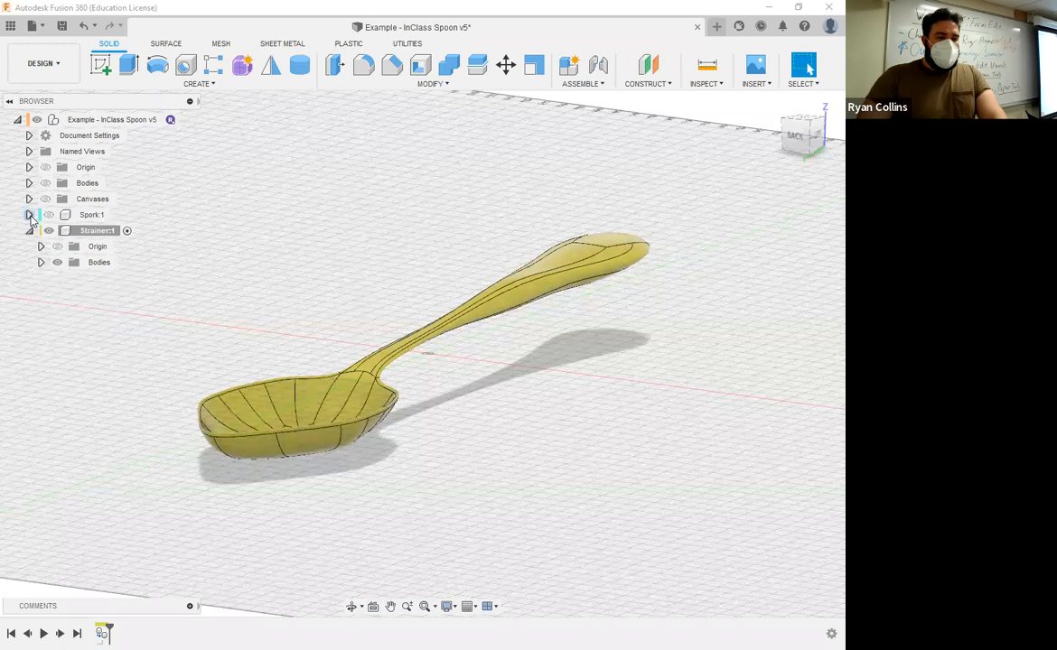
click(49, 215)
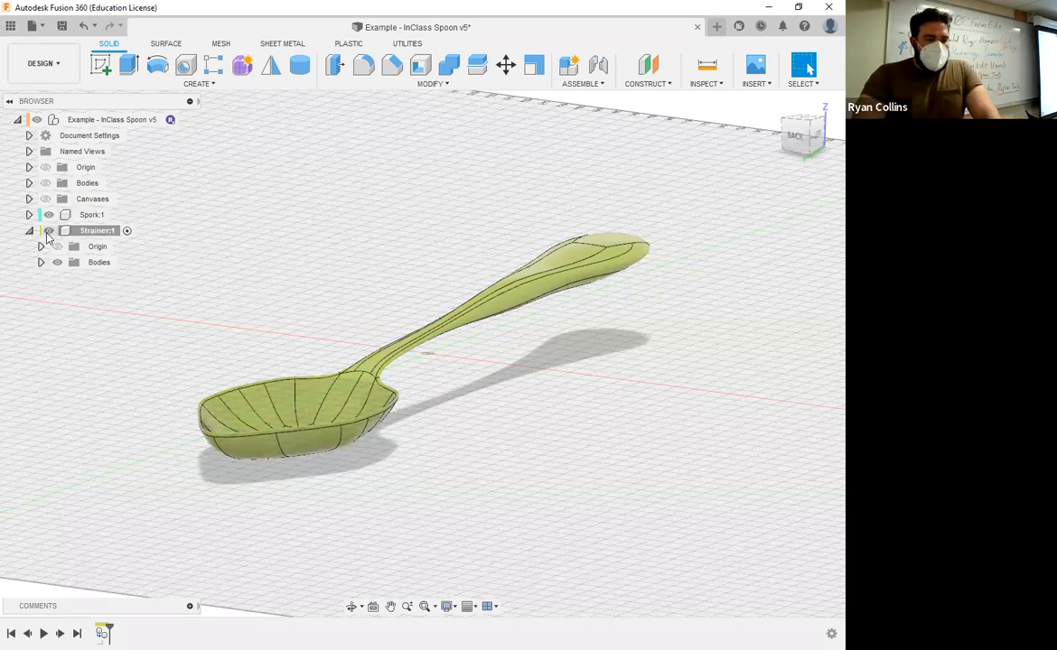
click(81, 231)
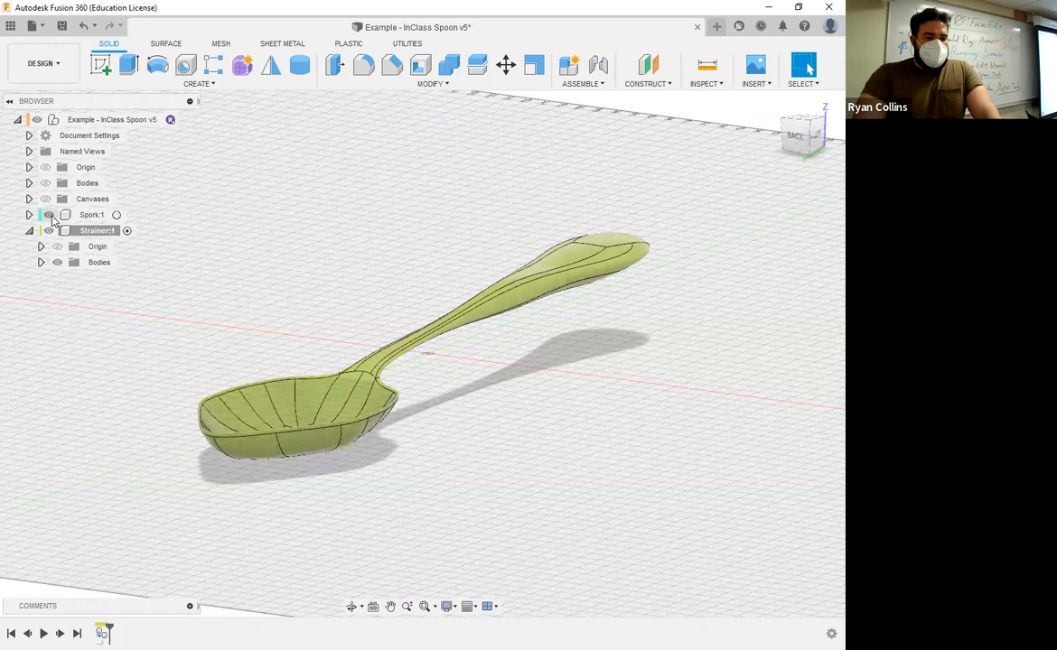
Move the Strainer component's body -60 mm along X.
double_click(96, 266)
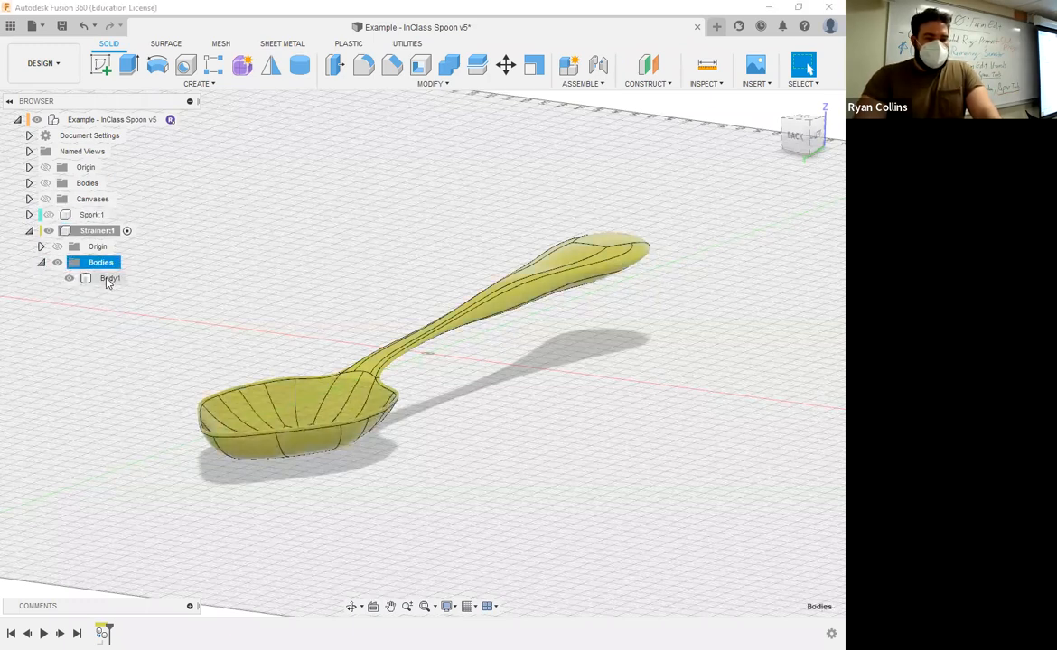
click(107, 280)
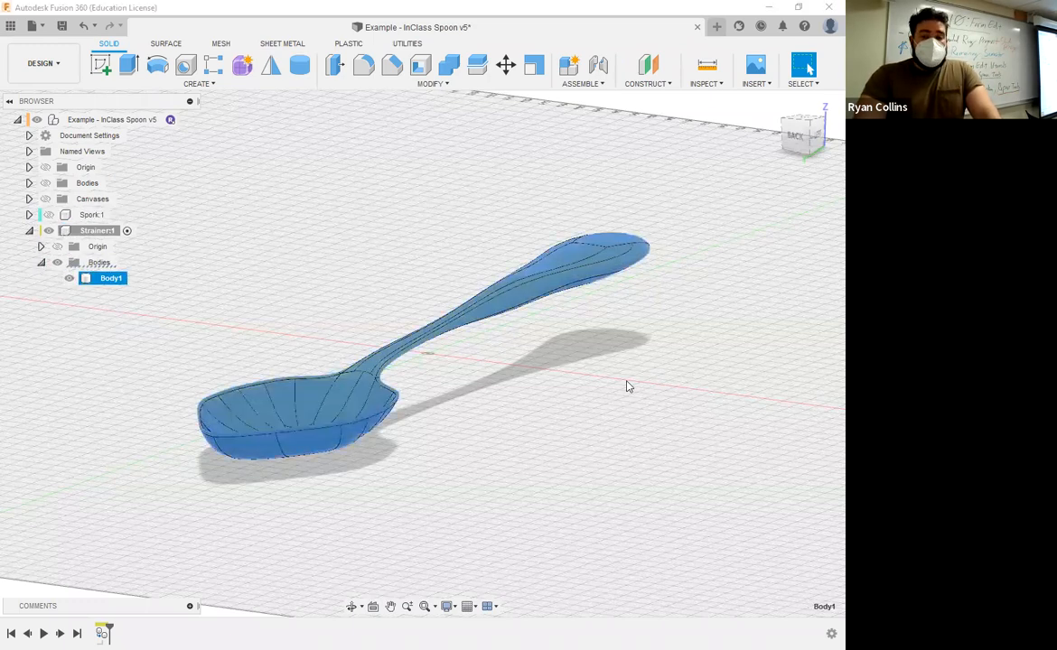
click(504, 70)
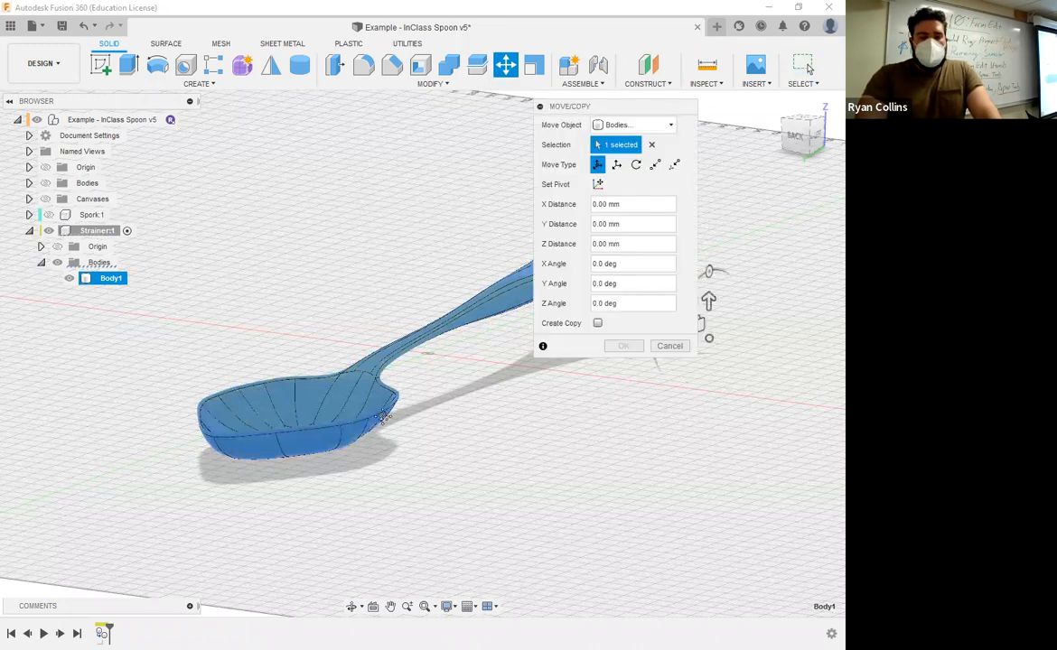
middle_drag(633, 307, 379, 262)
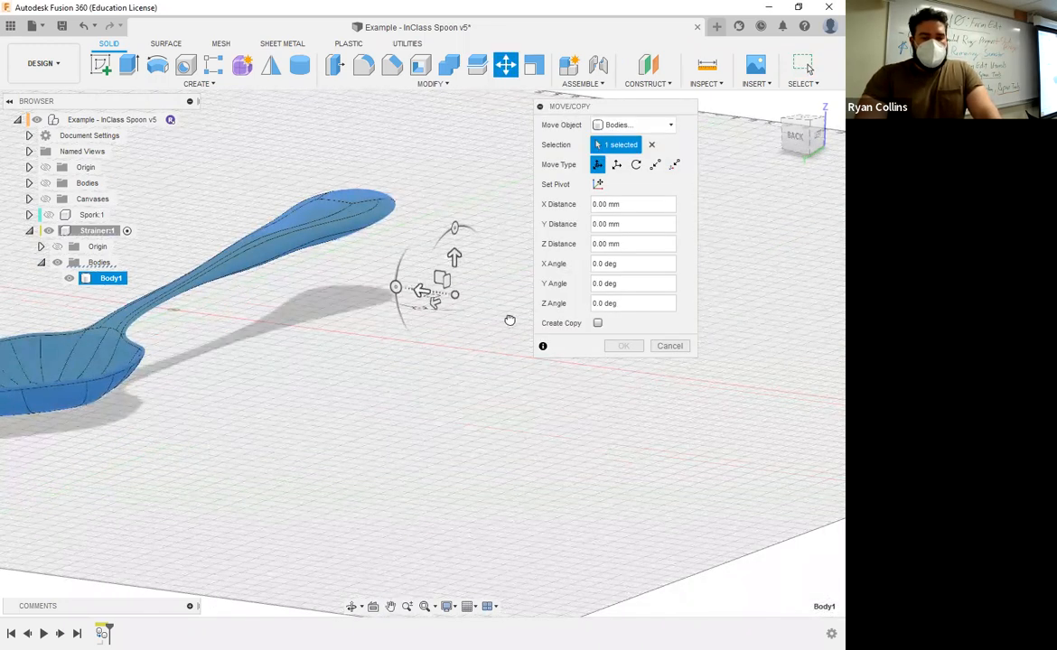
drag(418, 286, 652, 364)
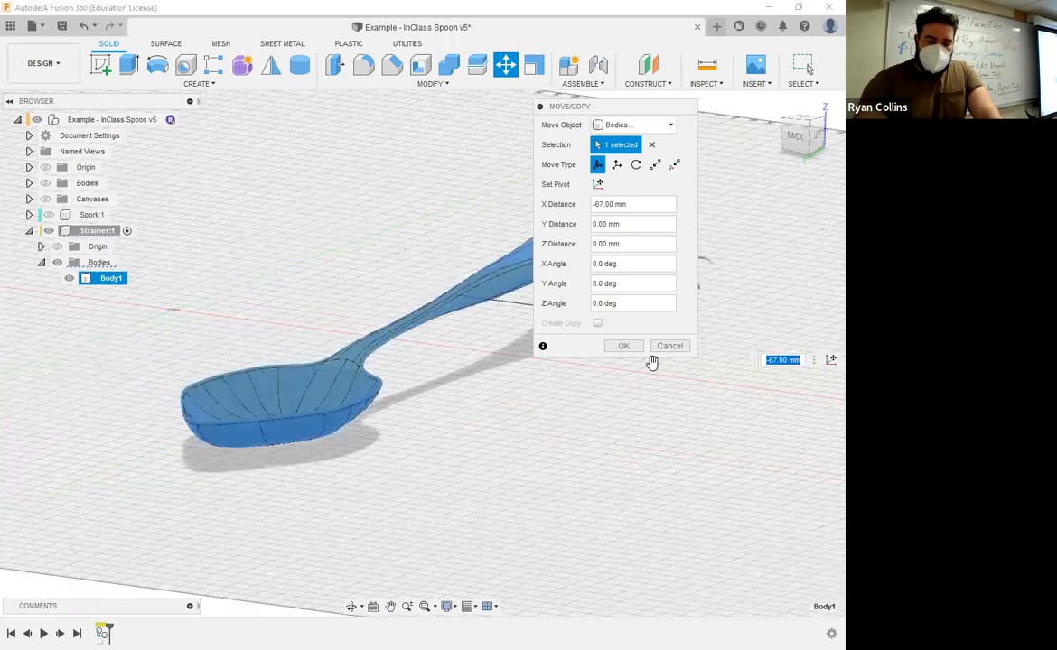
text(-60)
key(Return)
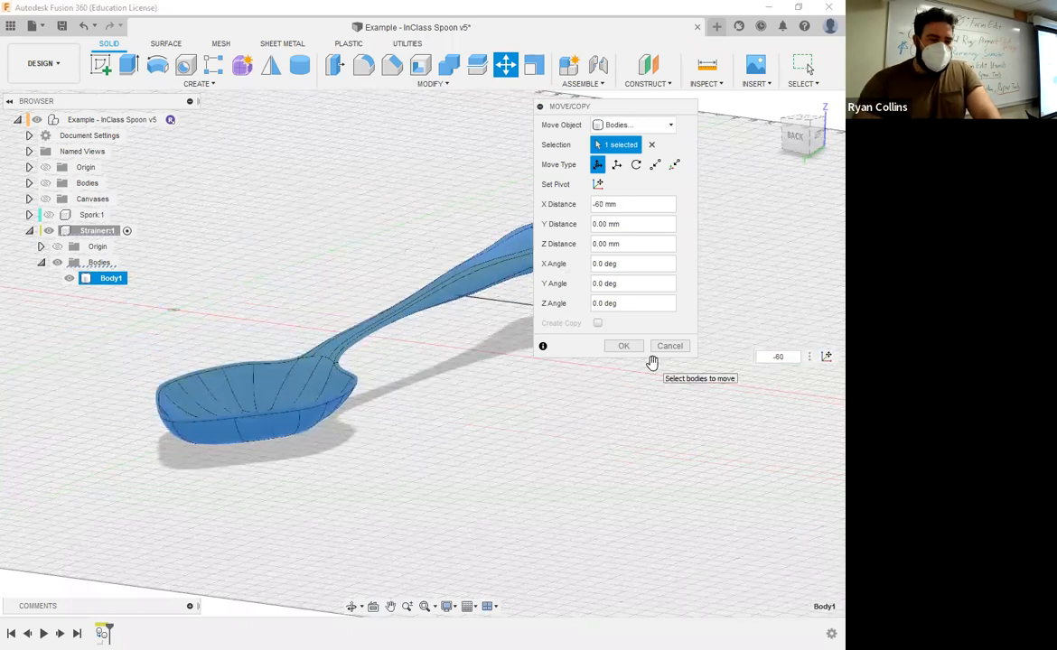
key(Return)
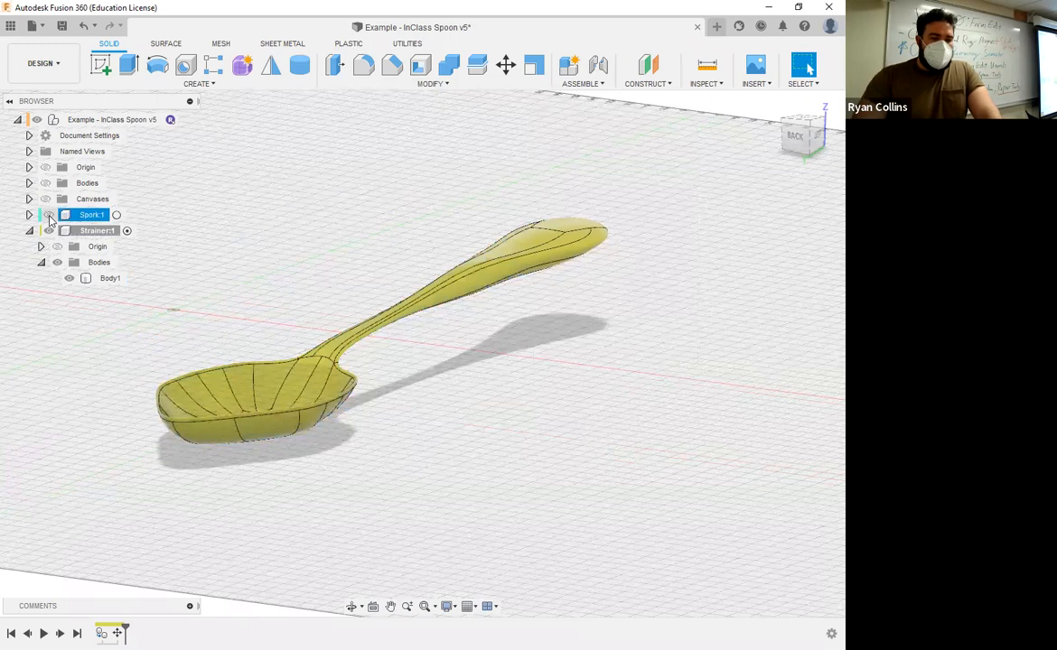
Show the Spork component, hide Strainer, and make Spork the active component.
click(49, 215)
middle_drag(248, 322, 455, 312)
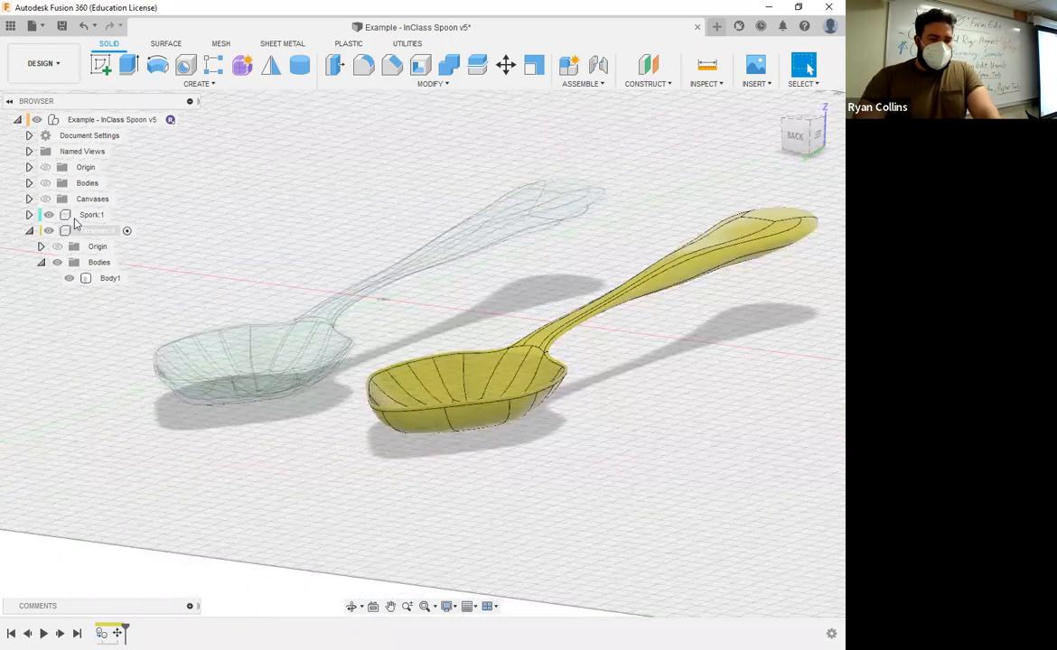
click(49, 230)
click(101, 215)
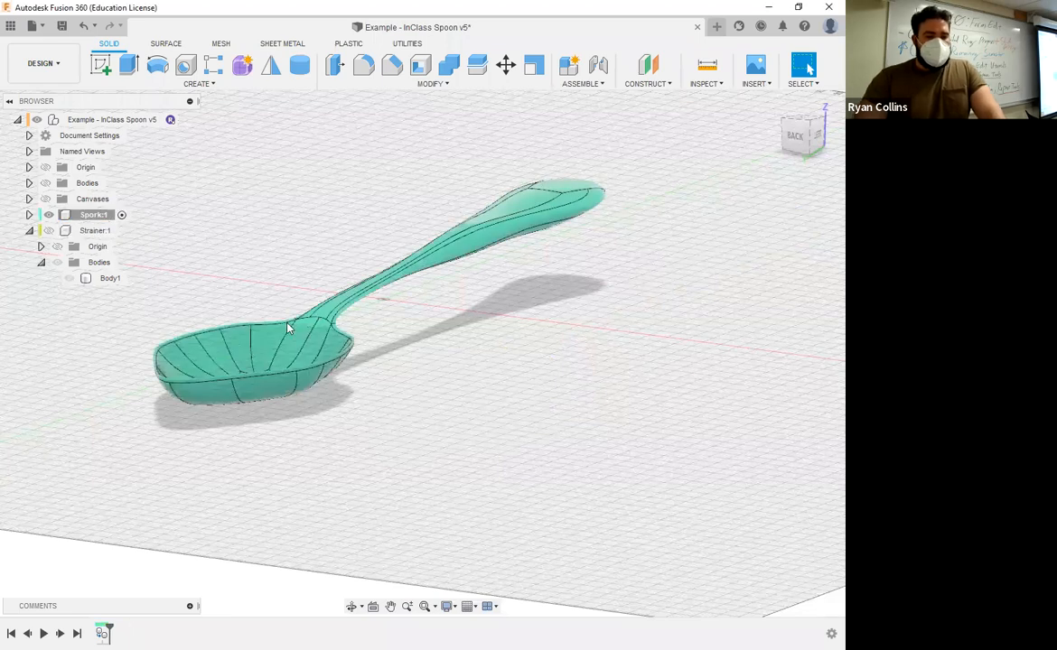
Move the Spork component's body 60 mm along X.
click(29, 215)
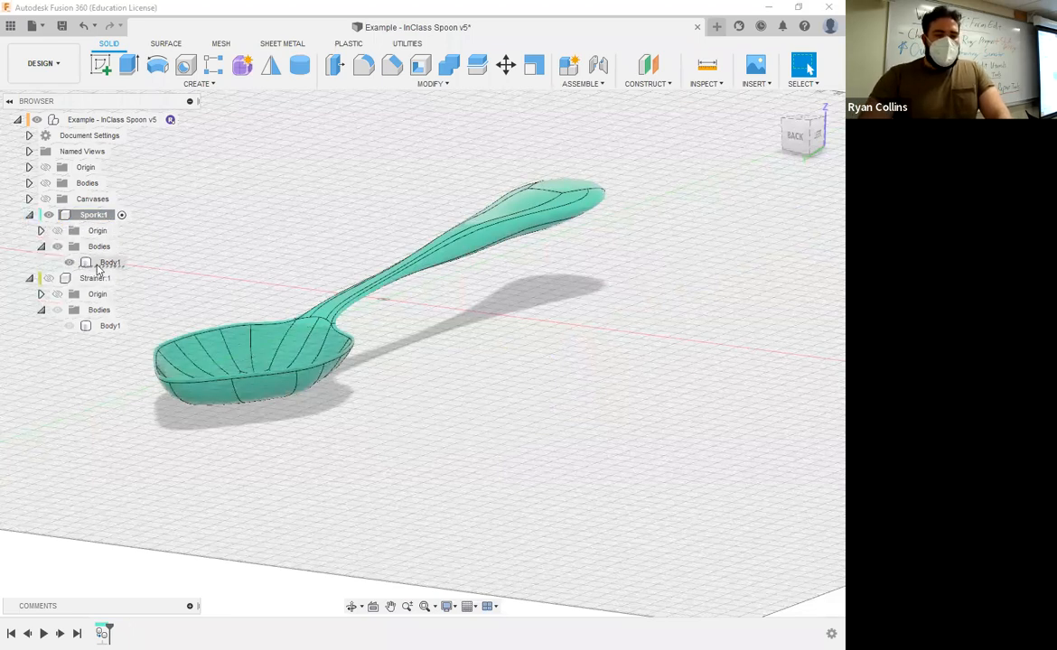
click(106, 262)
click(501, 66)
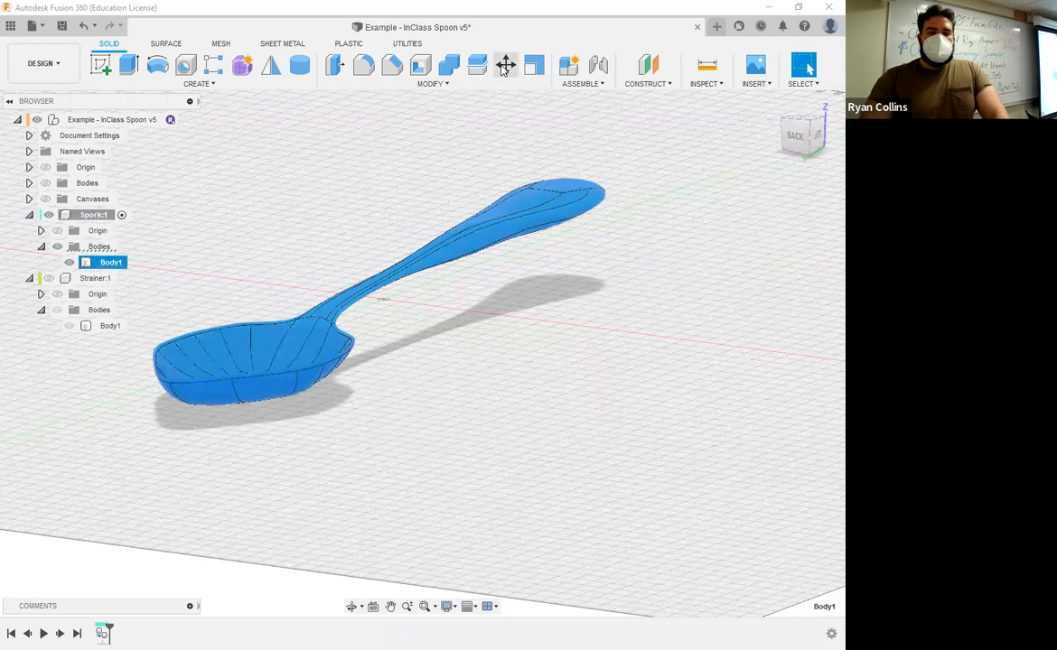
middle_drag(443, 412, 364, 460)
middle_drag(521, 417, 401, 419)
drag(430, 326, 240, 280)
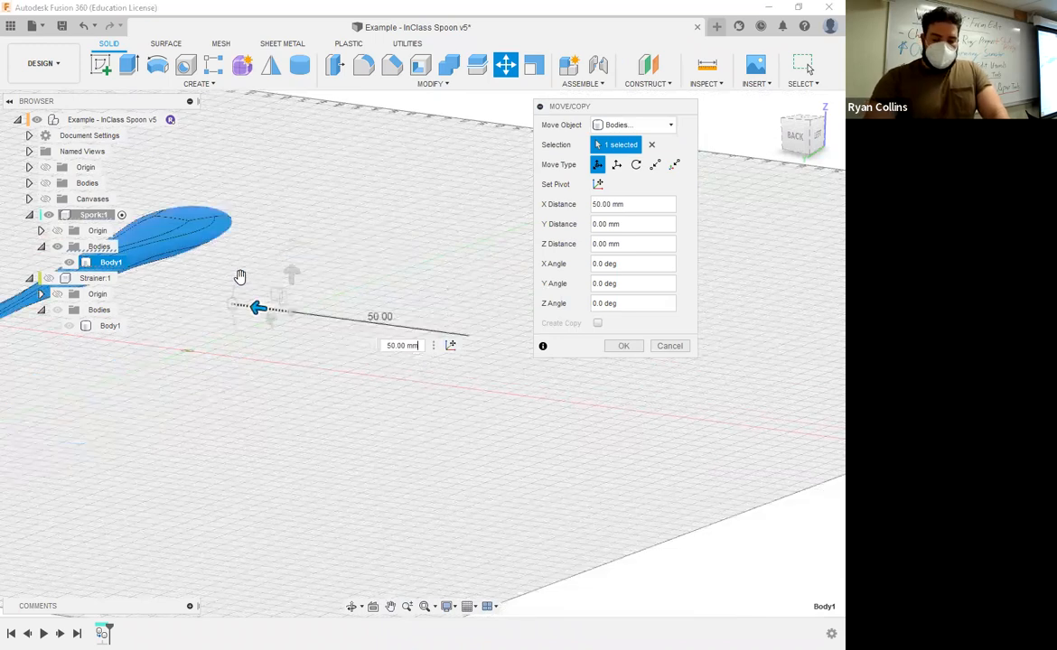
text(60)
key(Return)
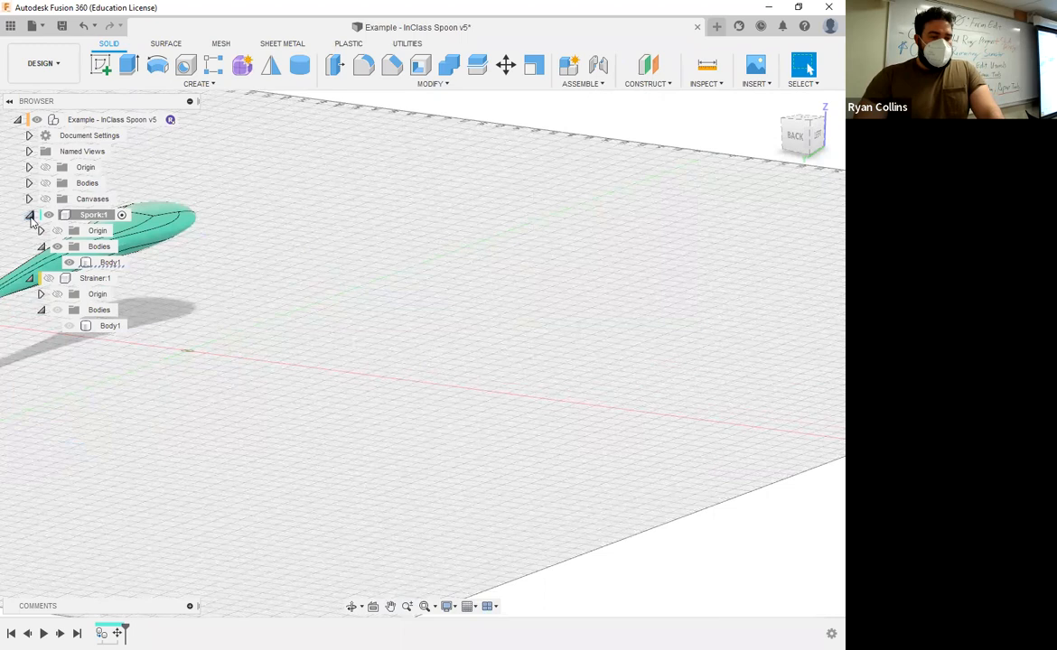
Collapse Spork and Strainer, display Strainer and the top-level bodies alongside Spork, and activate the top-level design.
click(29, 215)
click(29, 230)
click(49, 231)
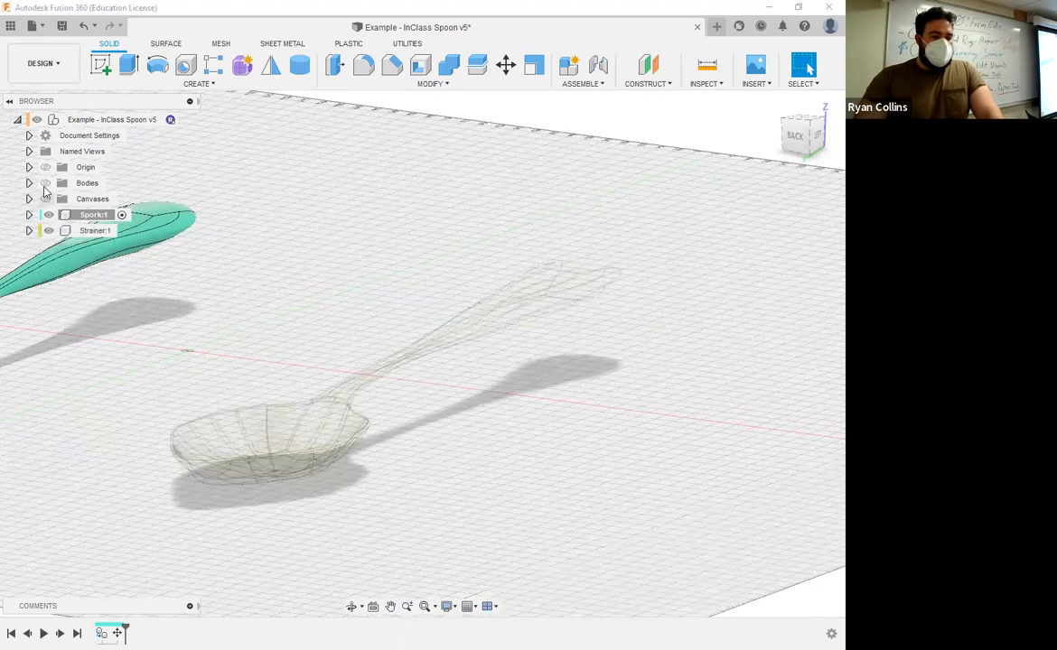
click(45, 183)
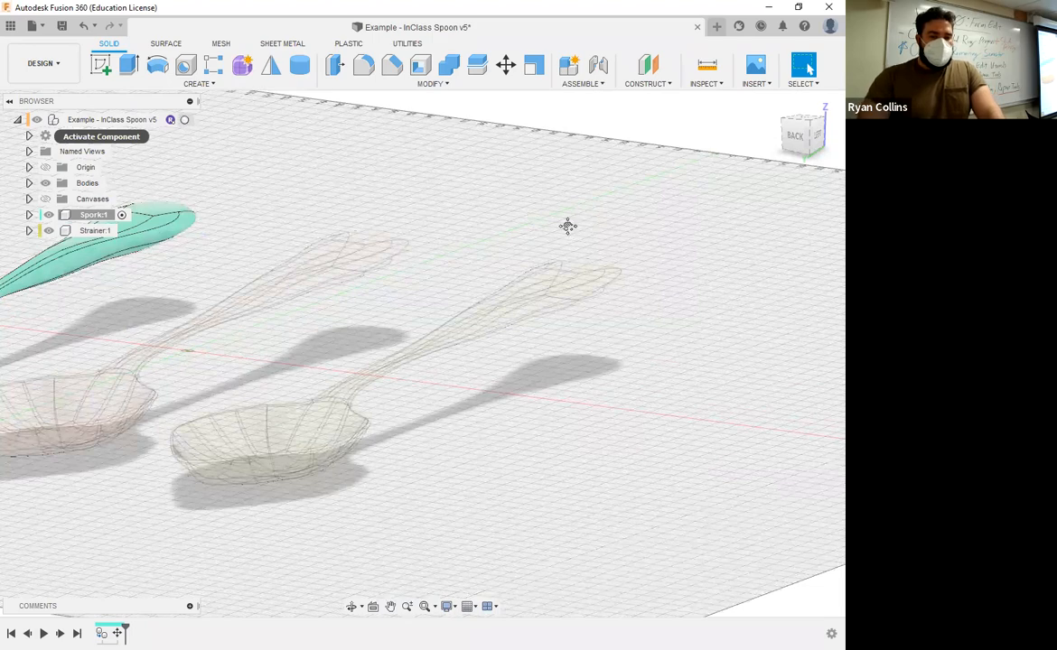
scroll(641, 463, down, 2)
shift+middle_drag(641, 463, 633, 492)
Save the design with the version description "Spoon Copies Made".
key(ctrl+s)
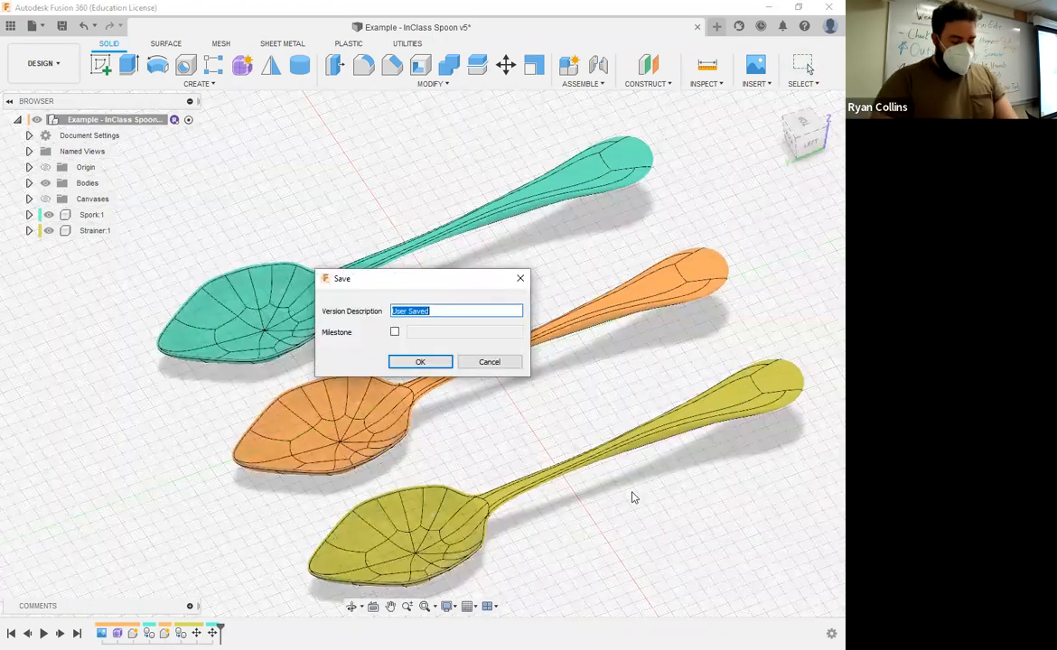
text(M)
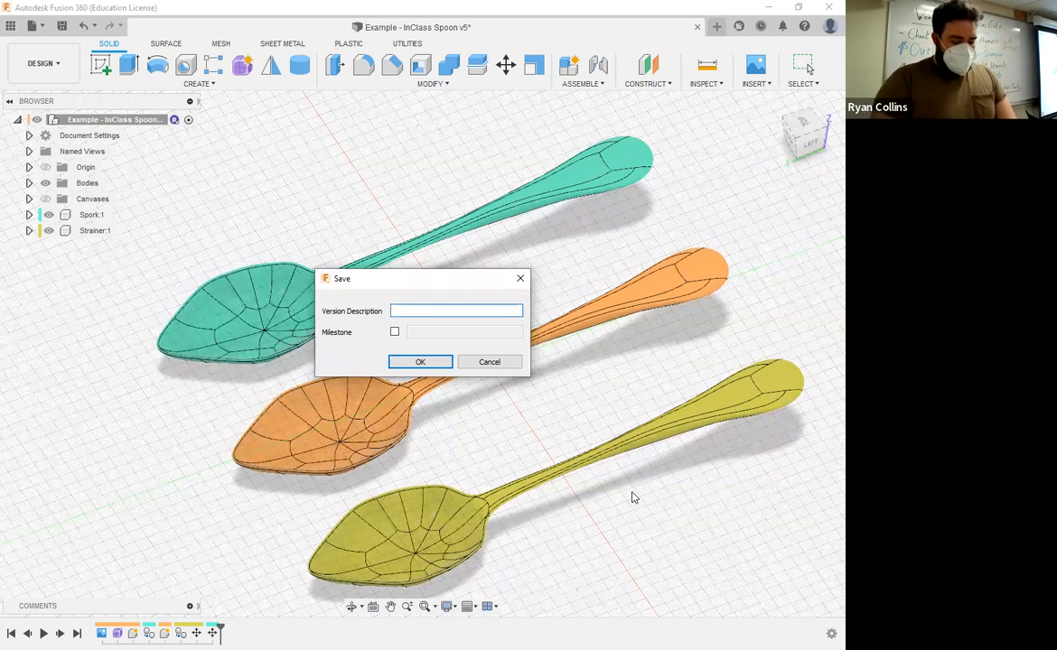
text(poon Copies Mad)
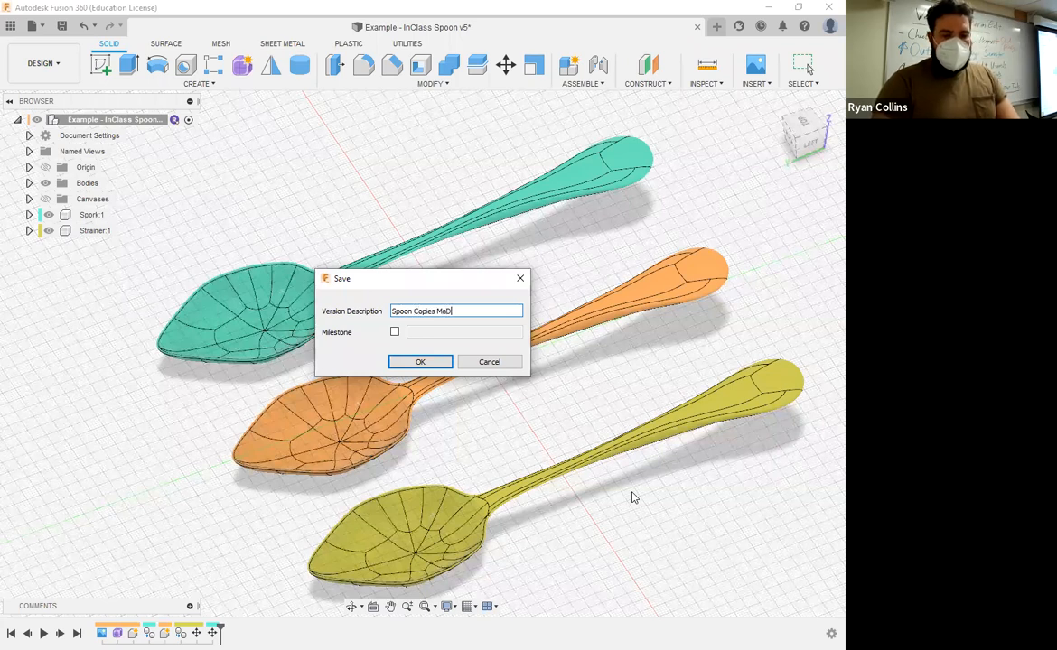
text(e)
key(Return)
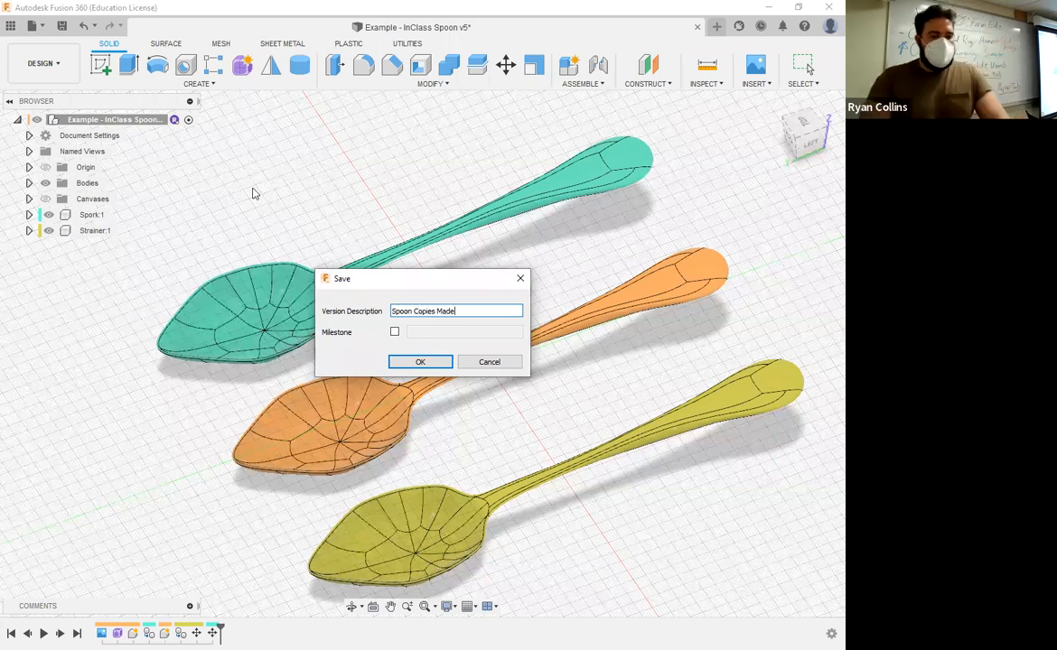
Hide the top-level bodies and Strainer, and start a sketch on the horizontal XY plane with Spork seen from above.
click(45, 183)
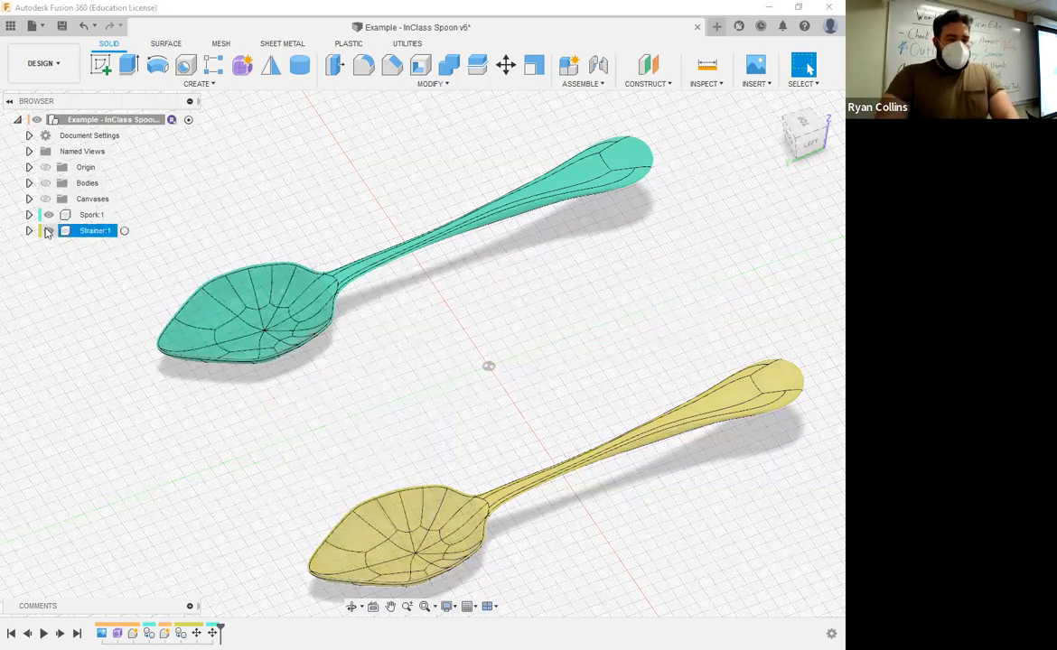
click(49, 231)
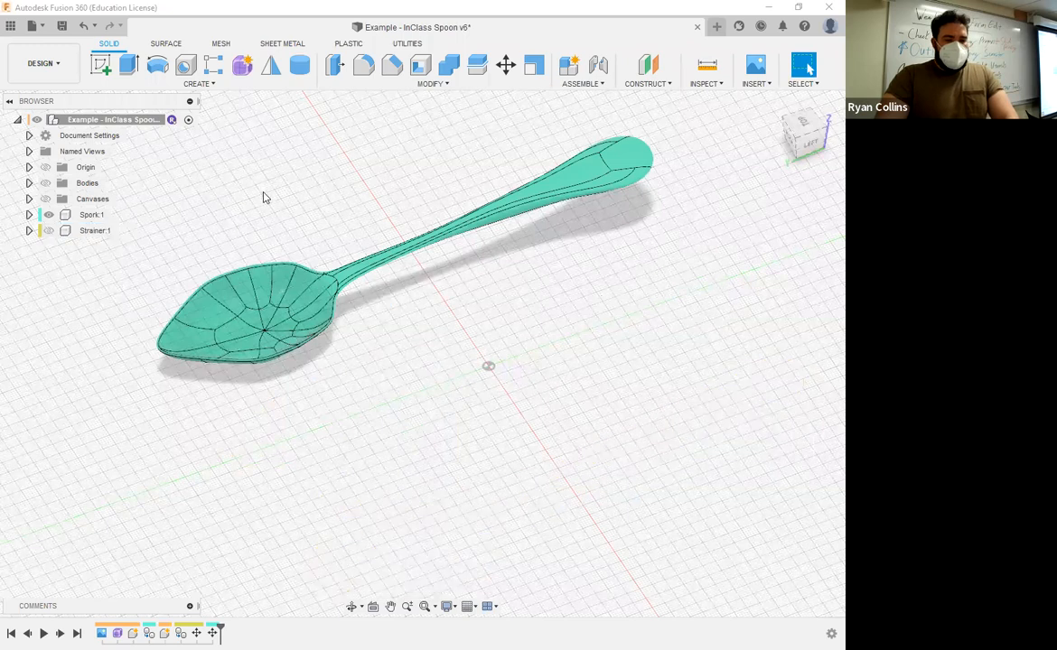
click(801, 124)
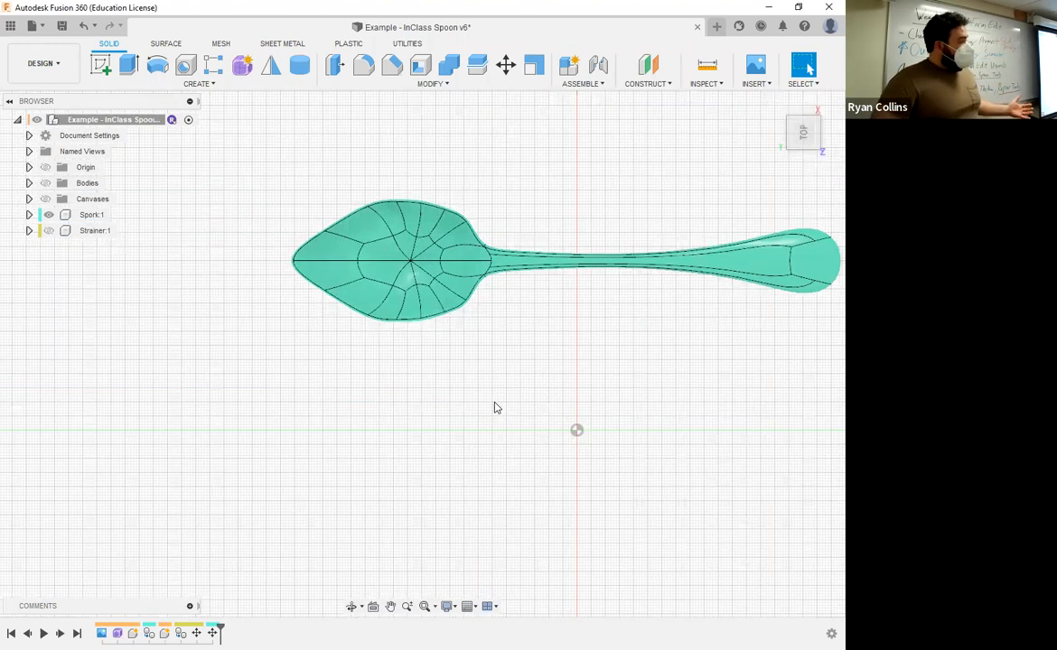
click(102, 68)
click(572, 395)
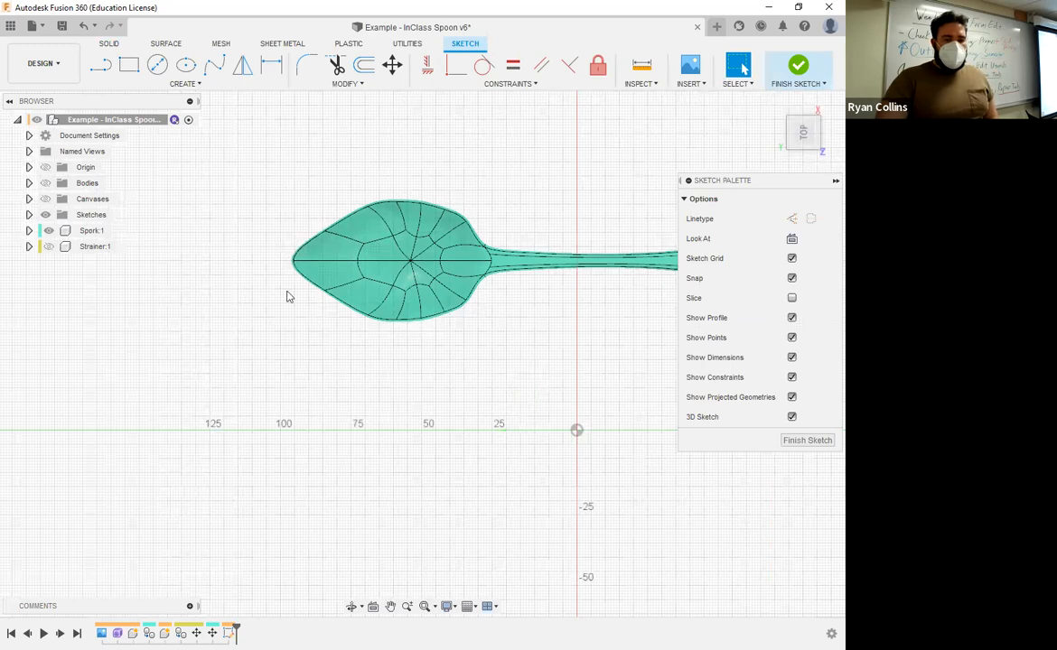
Sketch a long, 2 mm wide center rectangle centered on the spork bowl's tip and running along the bowl's centerline.
click(186, 84)
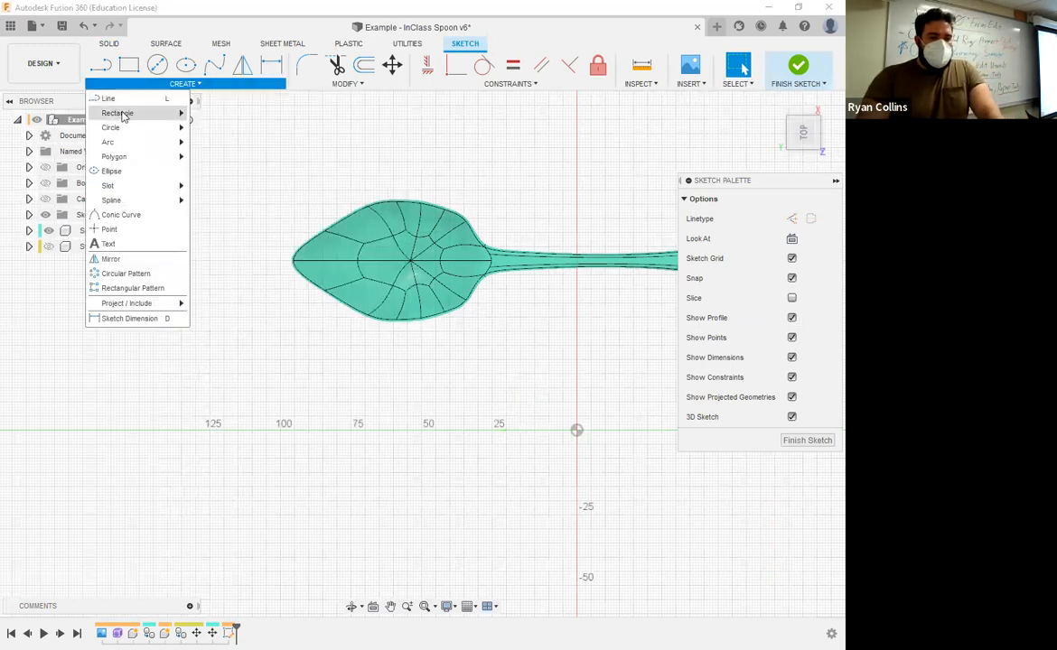
mouse_move(155, 115)
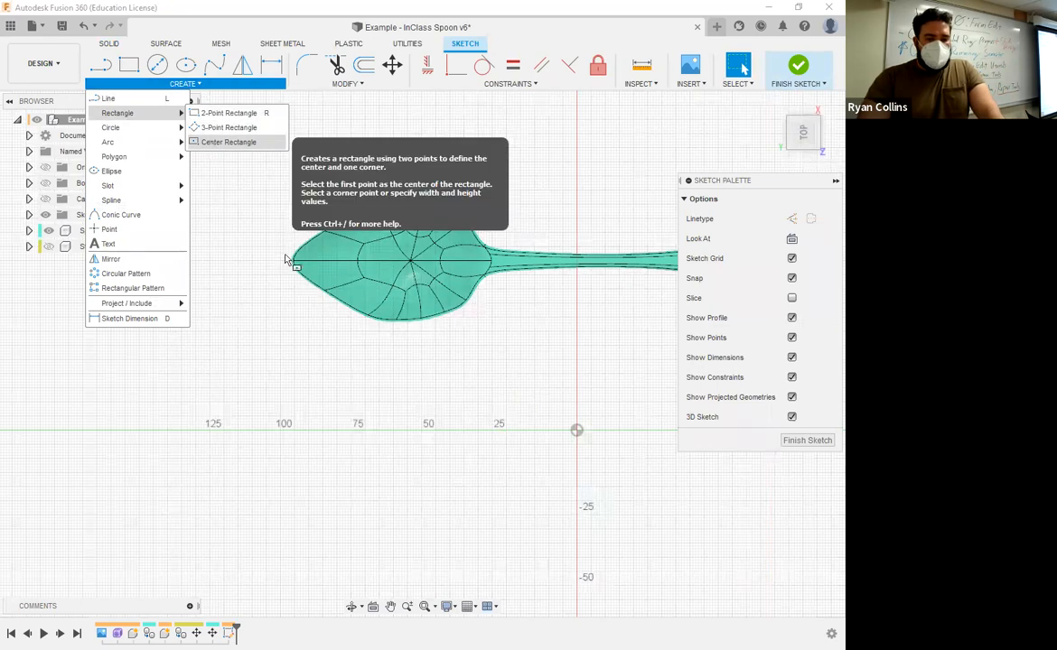
scroll(303, 271, up, 5)
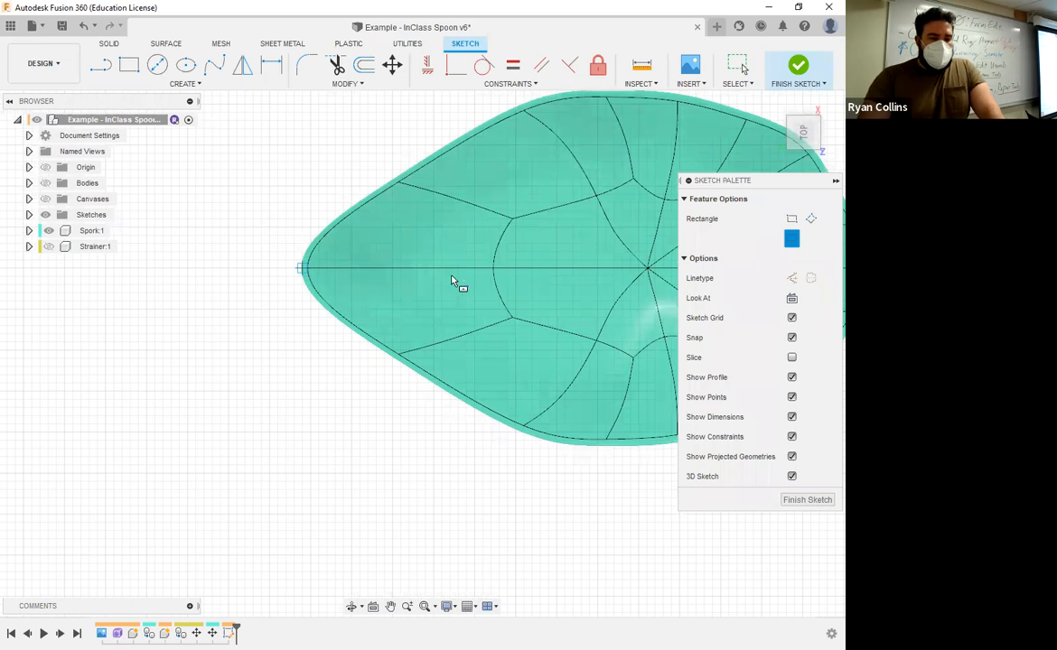
click(303, 267)
key(Tab)
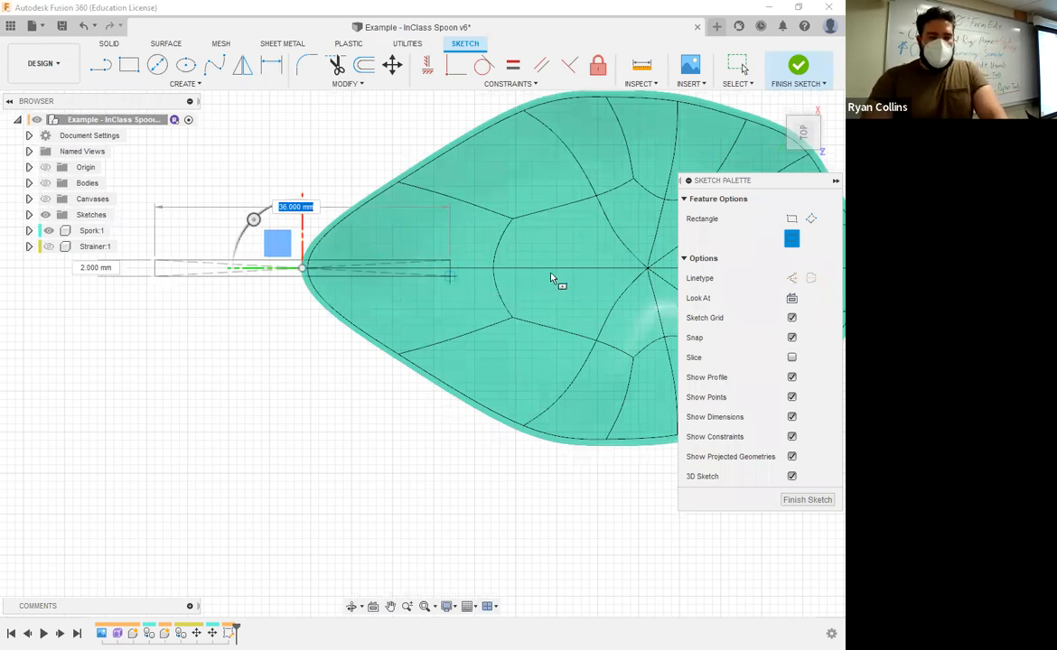
key(Return)
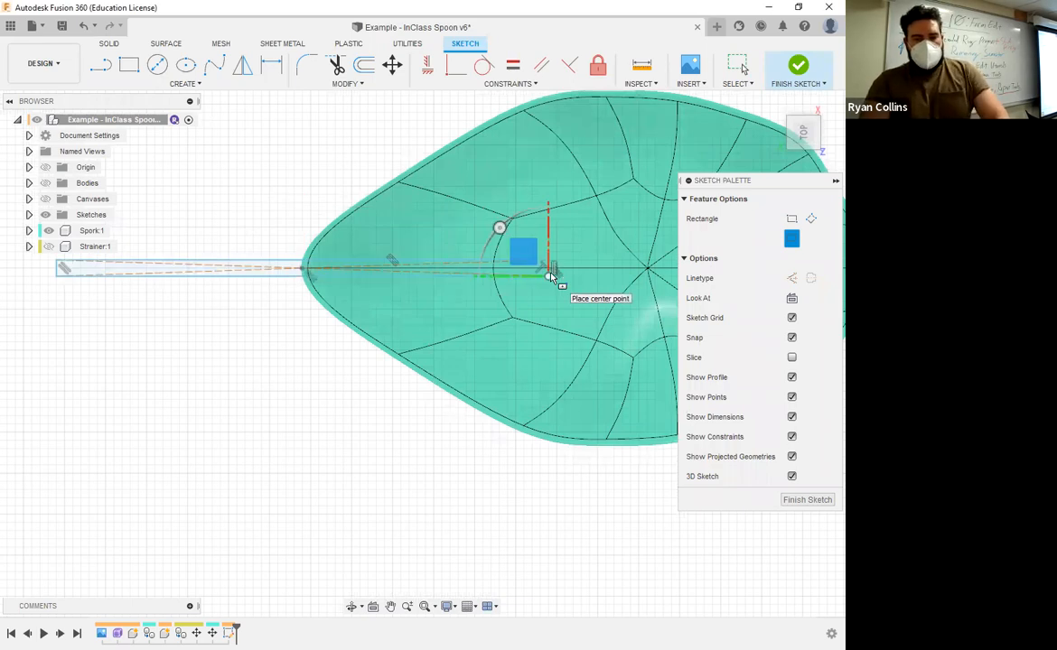
key(Escape)
Add a circle at the rectangle's end inside the bowl and trim the geometry to give the slot a rounded end.
scroll(551, 275, up, 5)
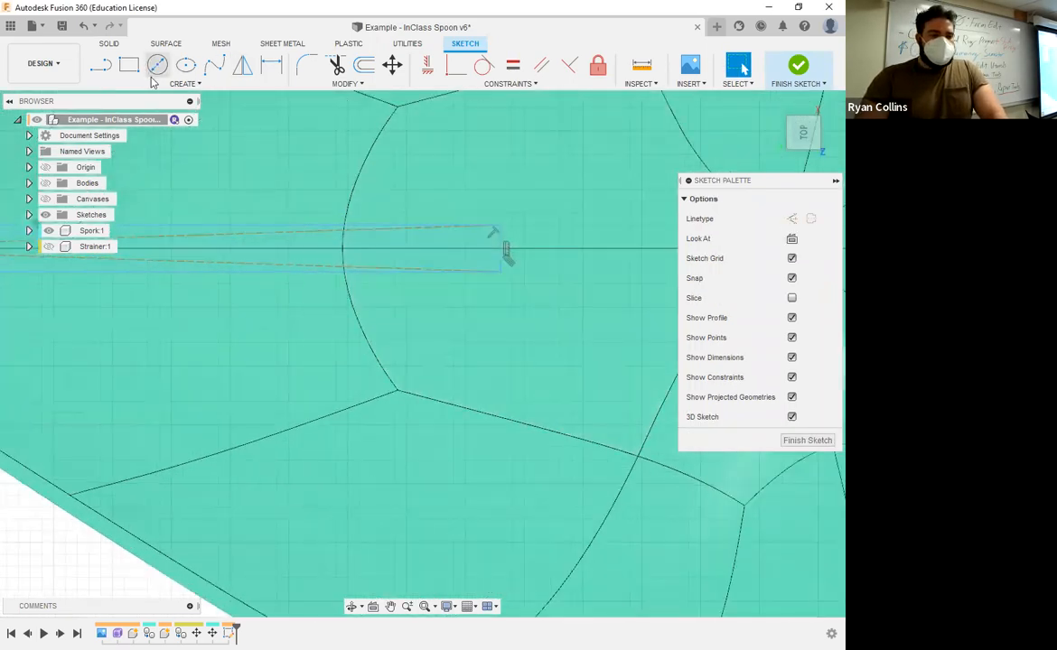
click(158, 83)
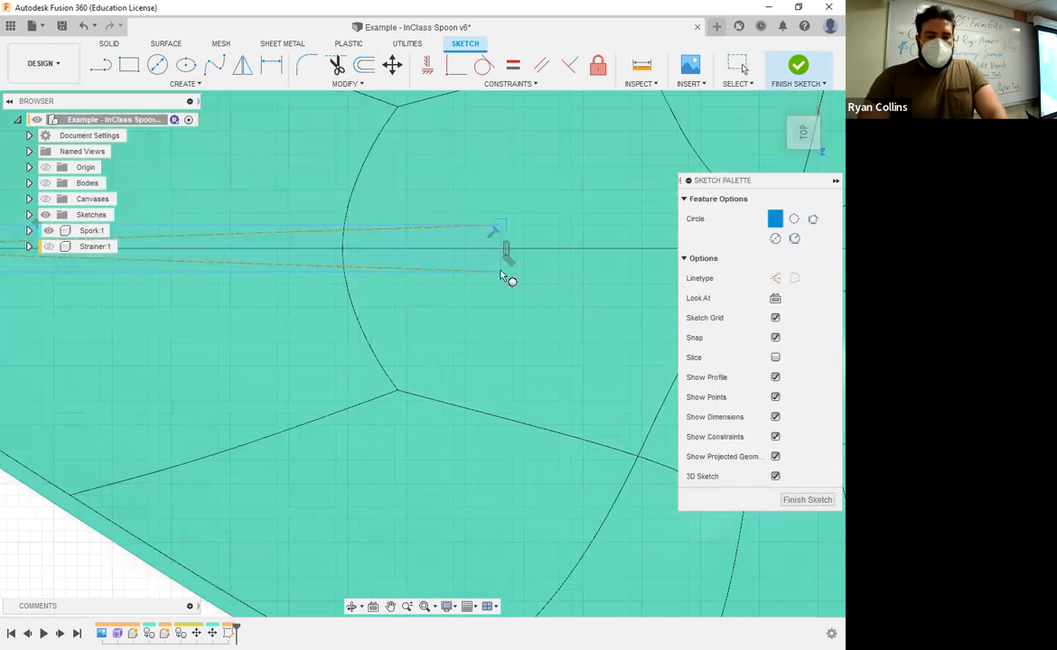
key(t)
scroll(476, 271, down, 3)
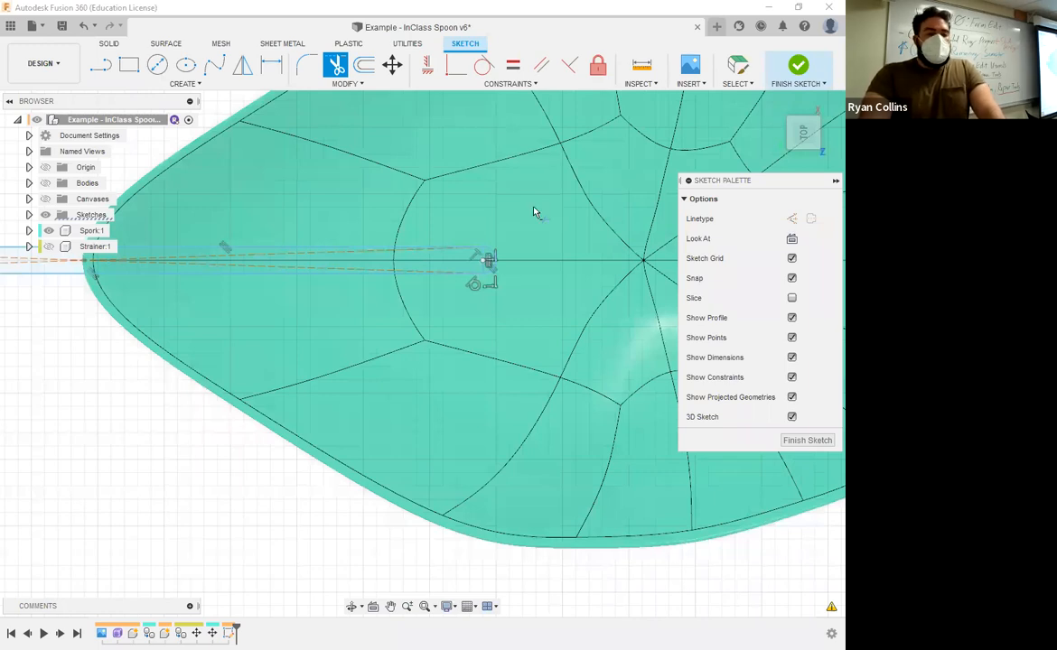
scroll(534, 212, down, 6)
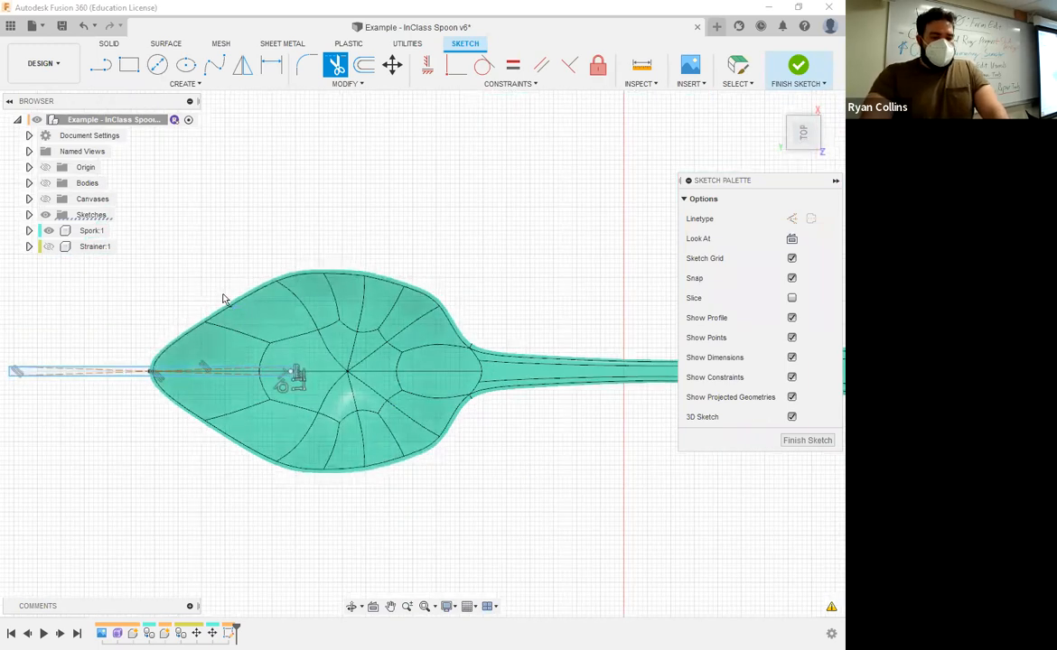
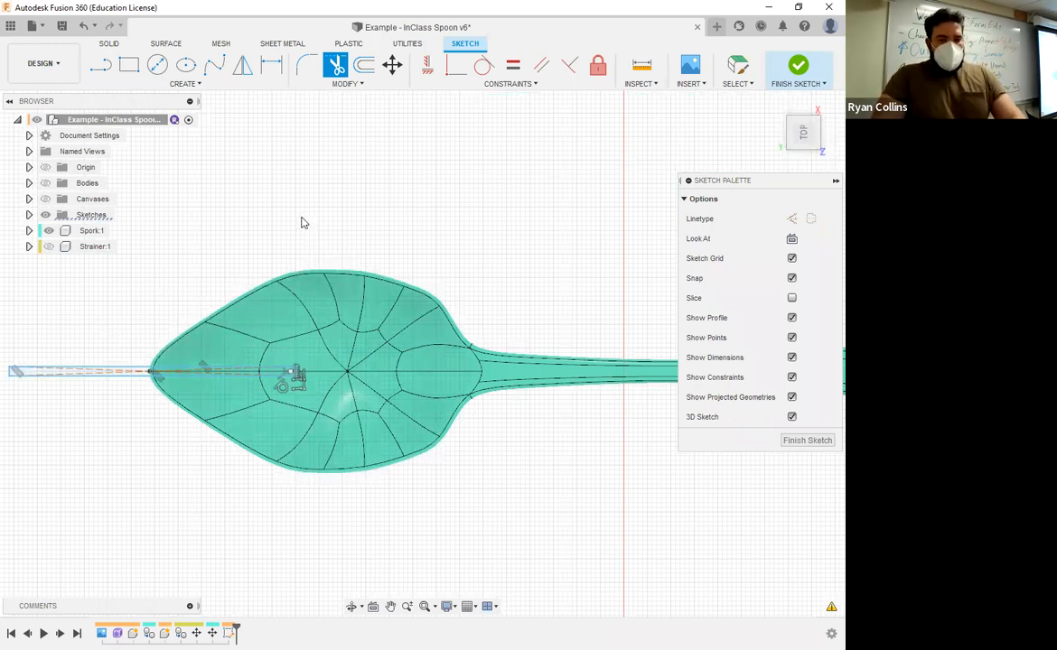
Leave the Trim command and finish the slot sketch.
key(Escape)
click(196, 87)
click(212, 294)
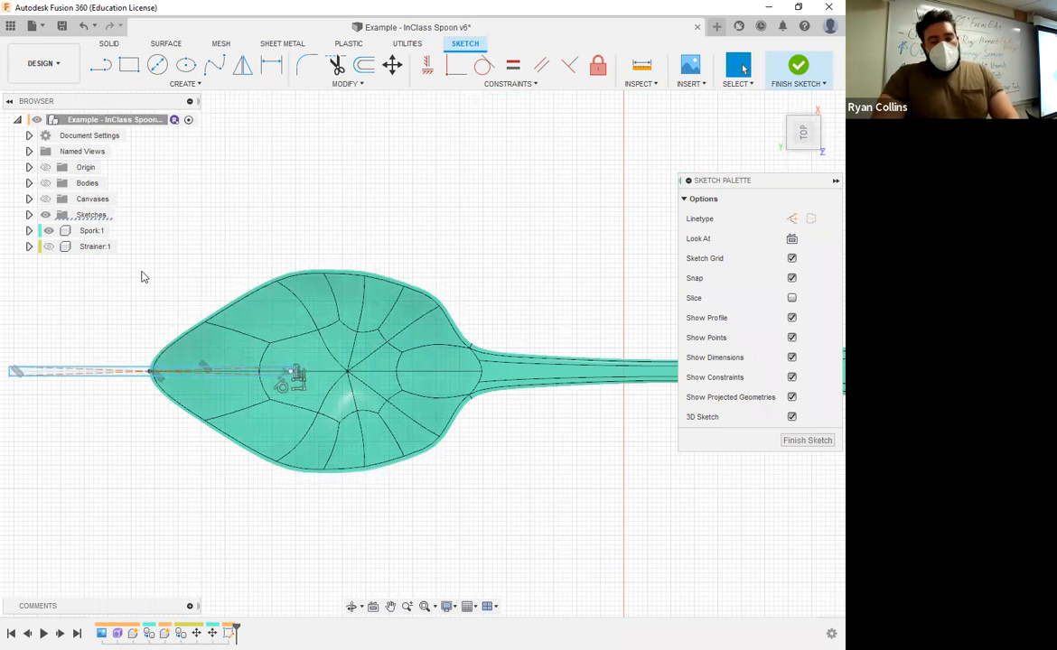
click(798, 66)
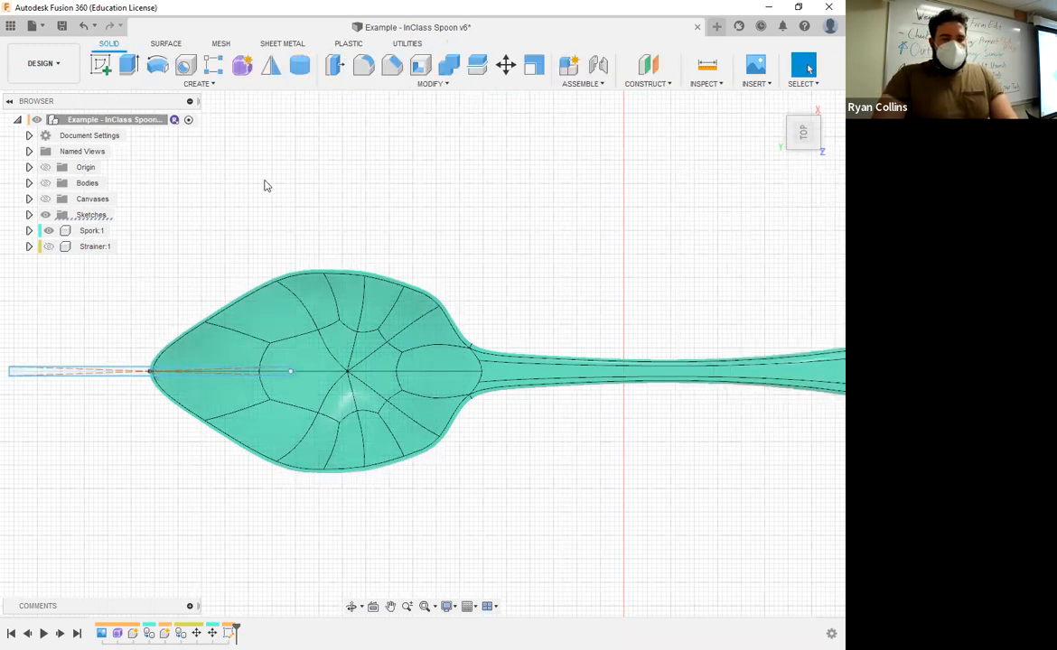
Extrude both slot profiles by -19 mm as a cut through the tip of the spork bowl.
click(129, 66)
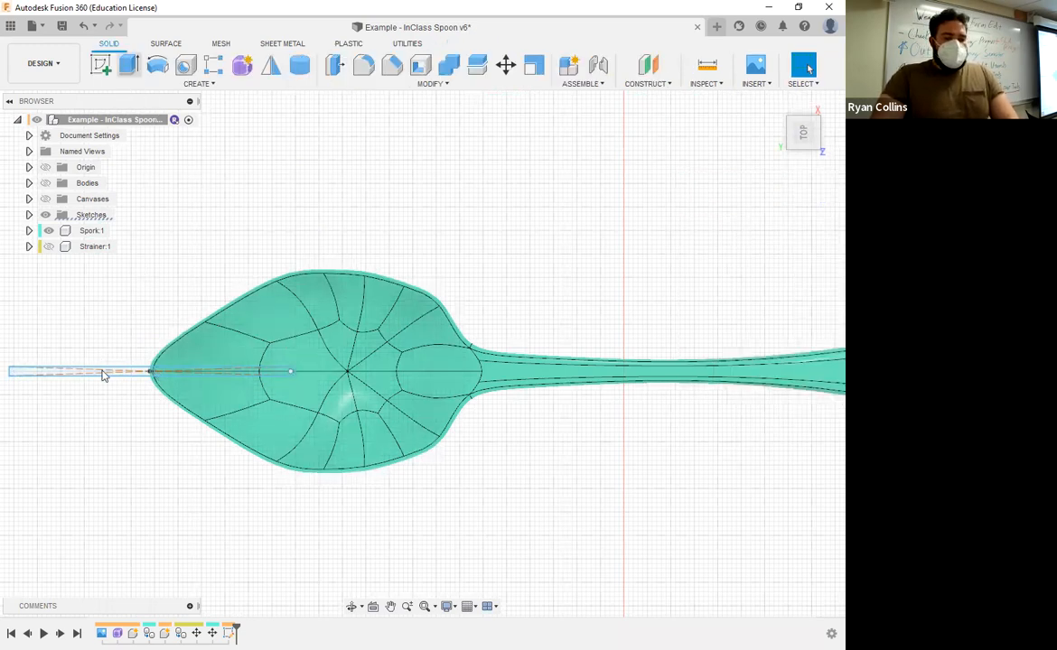
click(285, 371)
scroll(352, 403, up, 3)
mouse_move(352, 403)
shift+middle_down()
mouse_move(331, 274)
mouse_move(352, 370)
shift+middle_up()
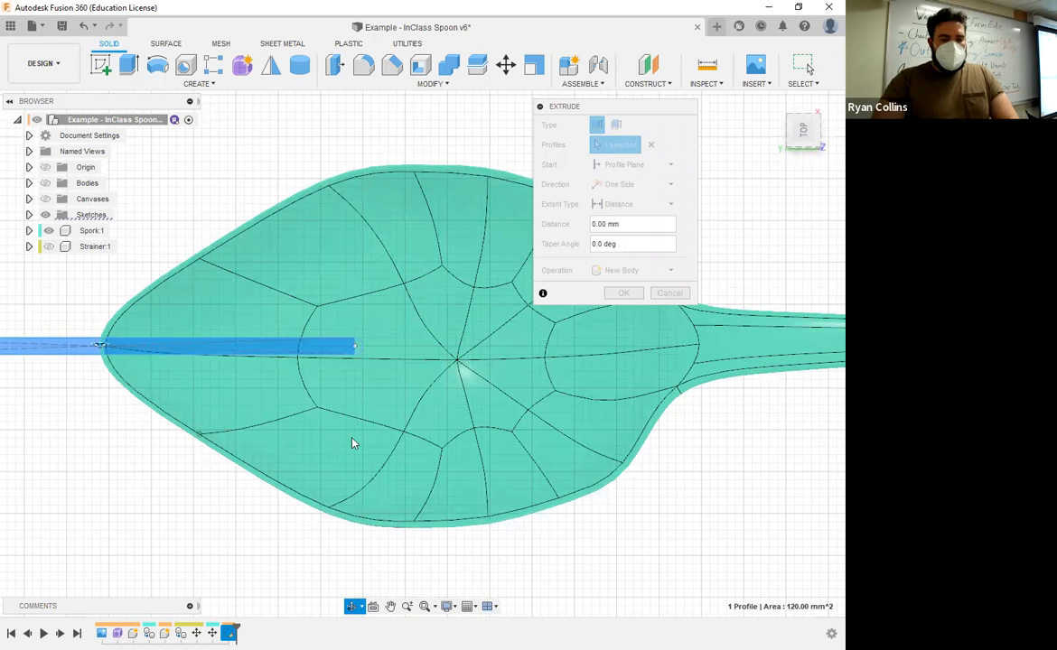
click(349, 349)
scroll(349, 349, down, 3)
shift+middle_drag(348, 350, 362, 366)
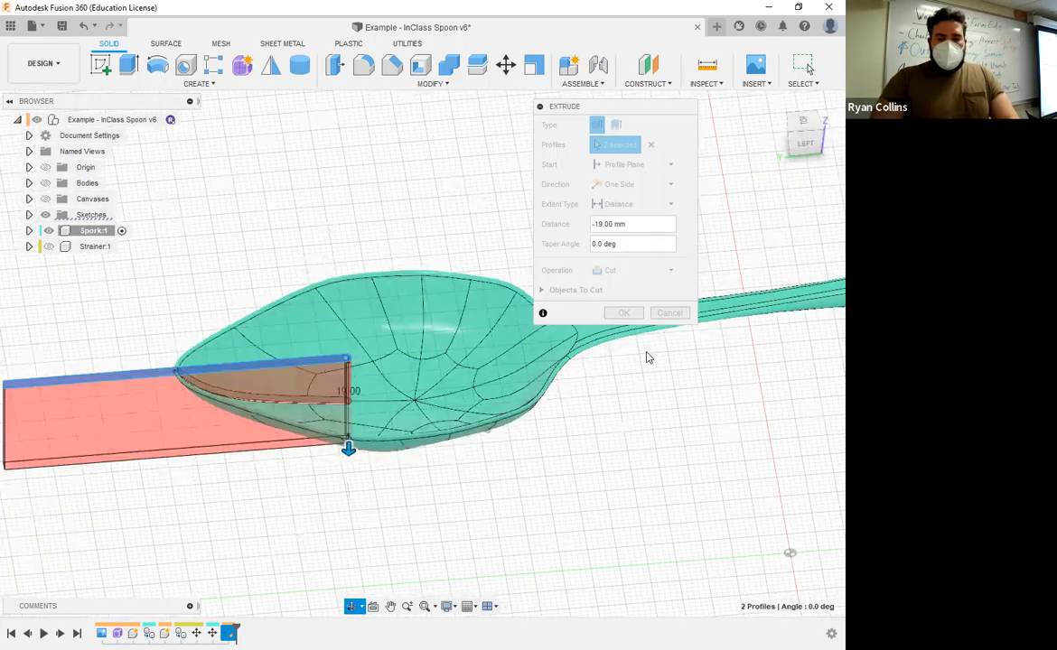
shift+middle_drag(647, 358, 624, 323)
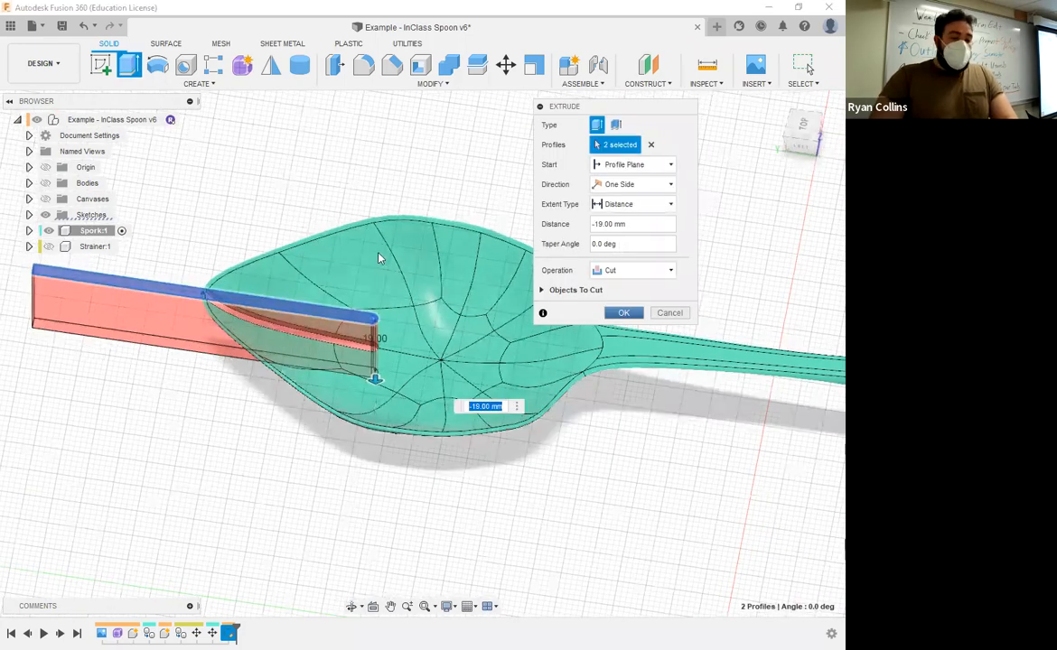
key(Return)
Edit the slot's extruded cut to extend in two directions, with a second-side distance of -3 mm.
mouse_move(226, 295)
shift+middle_down()
mouse_move(749, 557)
mouse_move(165, 280)
mouse_move(242, 288)
shift+middle_up()
scroll(242, 287, up, 5)
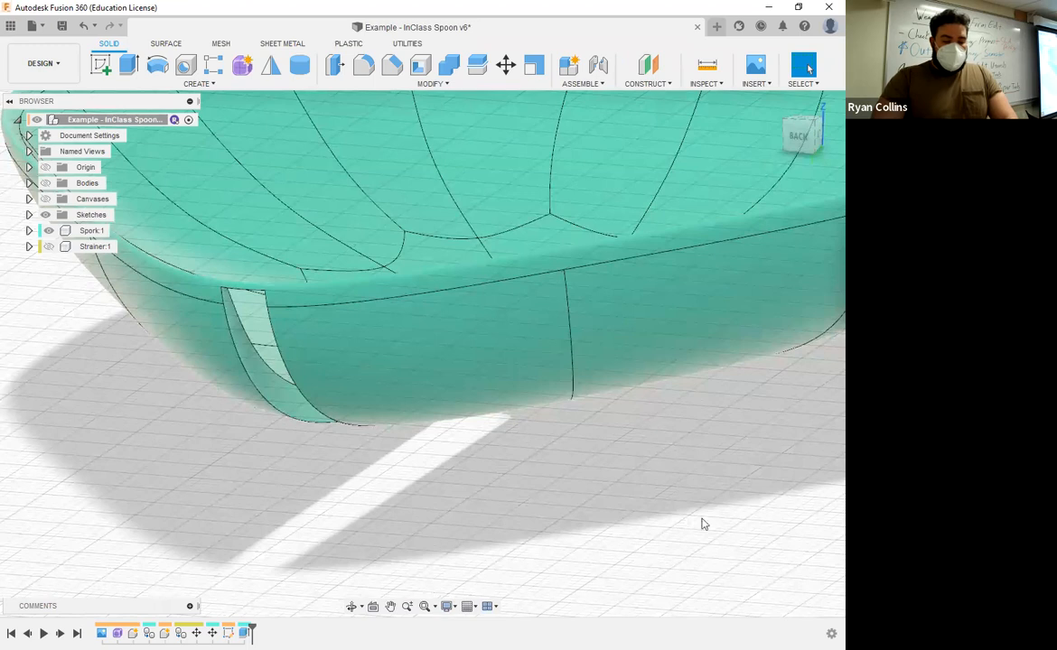
right_click(243, 633)
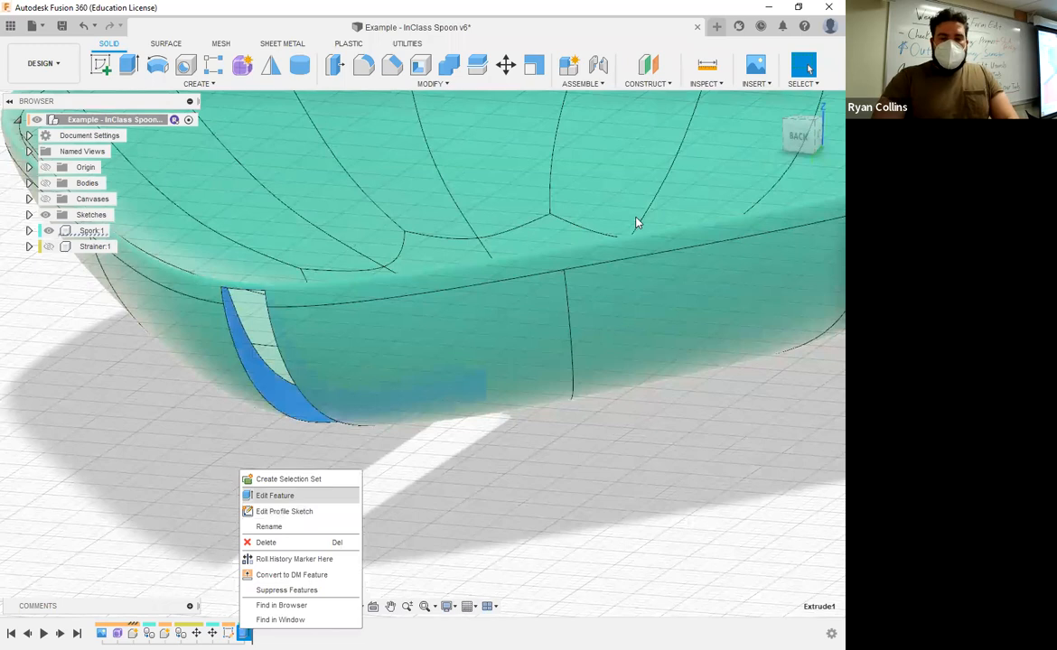
click(637, 188)
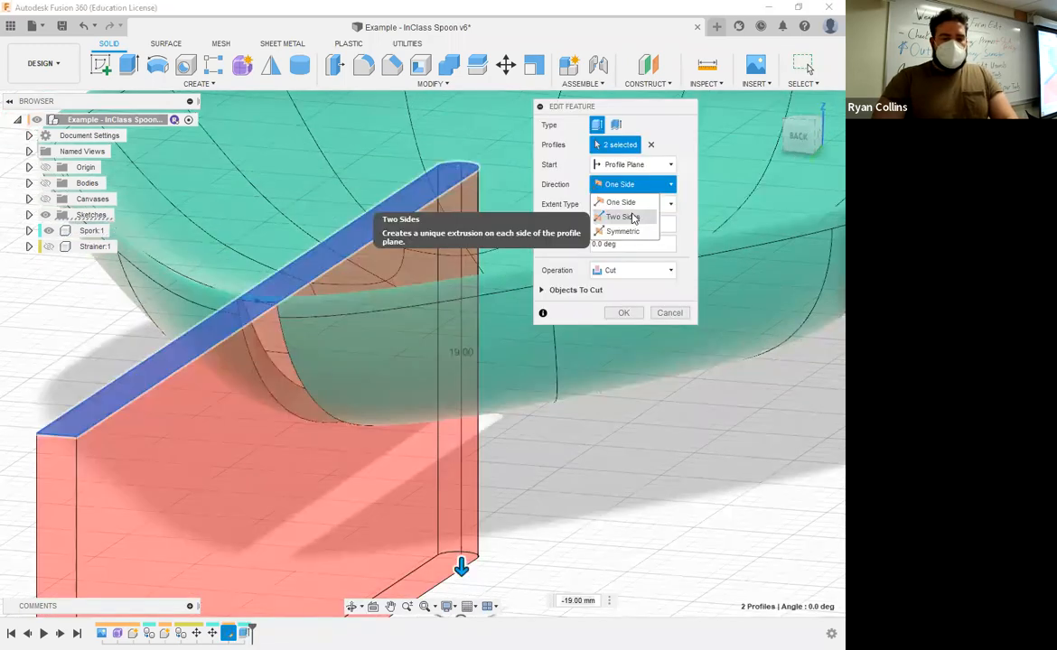
click(635, 217)
scroll(432, 456, up, 3)
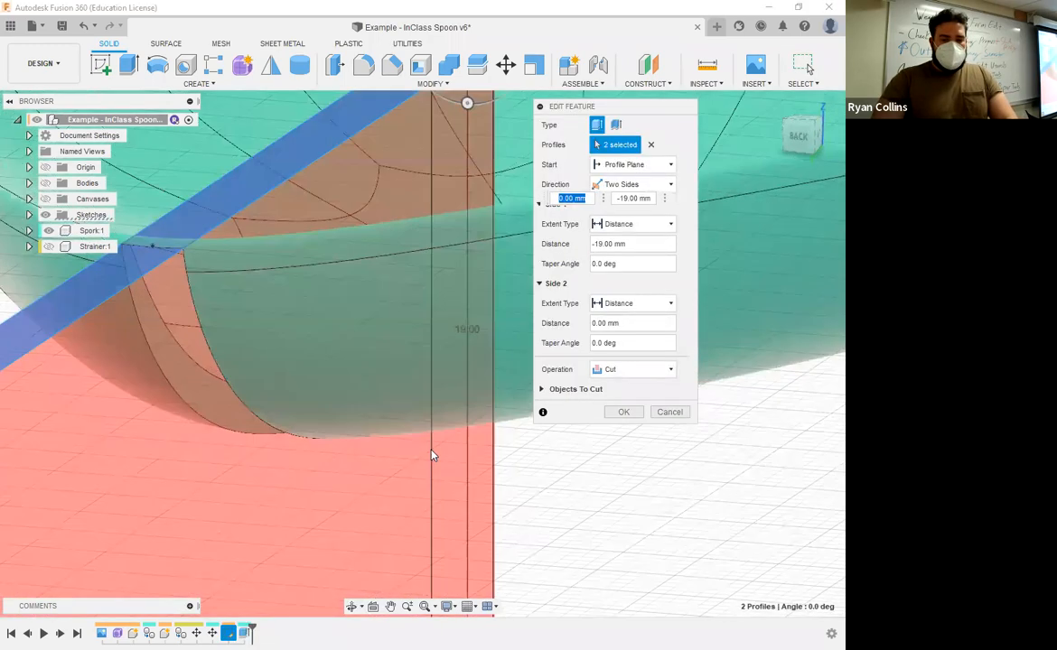
scroll(432, 456, down, 2)
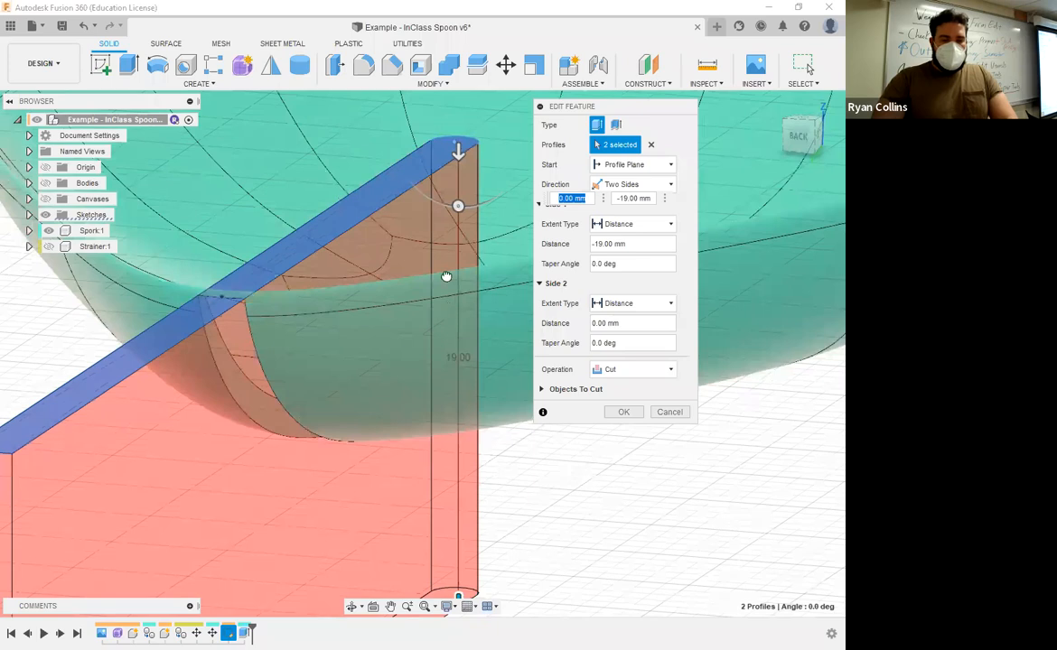
text(-3)
key(Return)
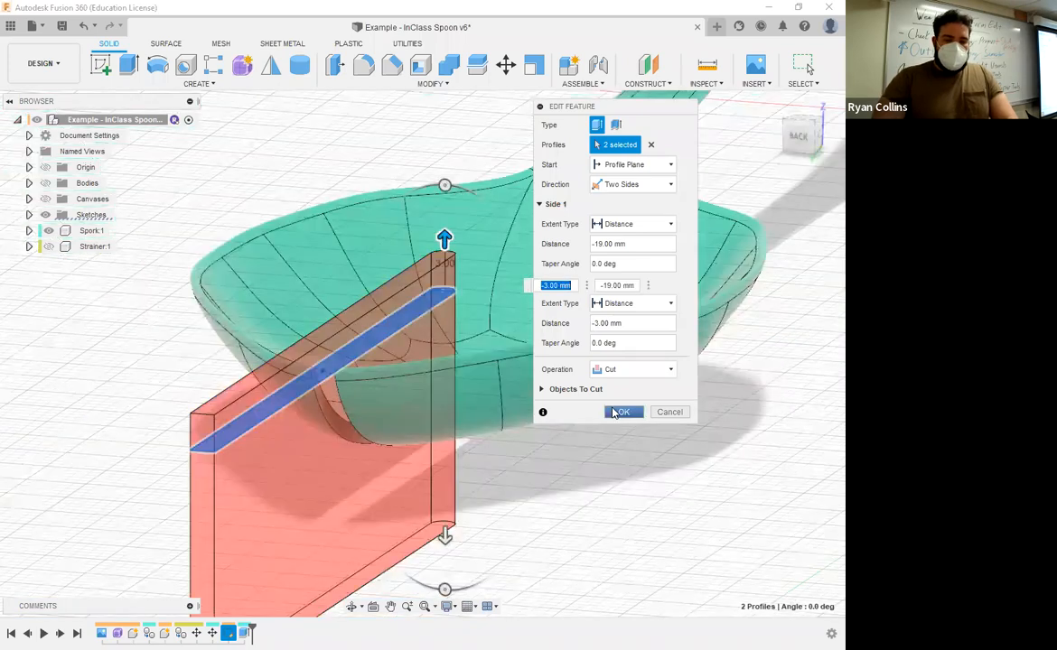
click(608, 413)
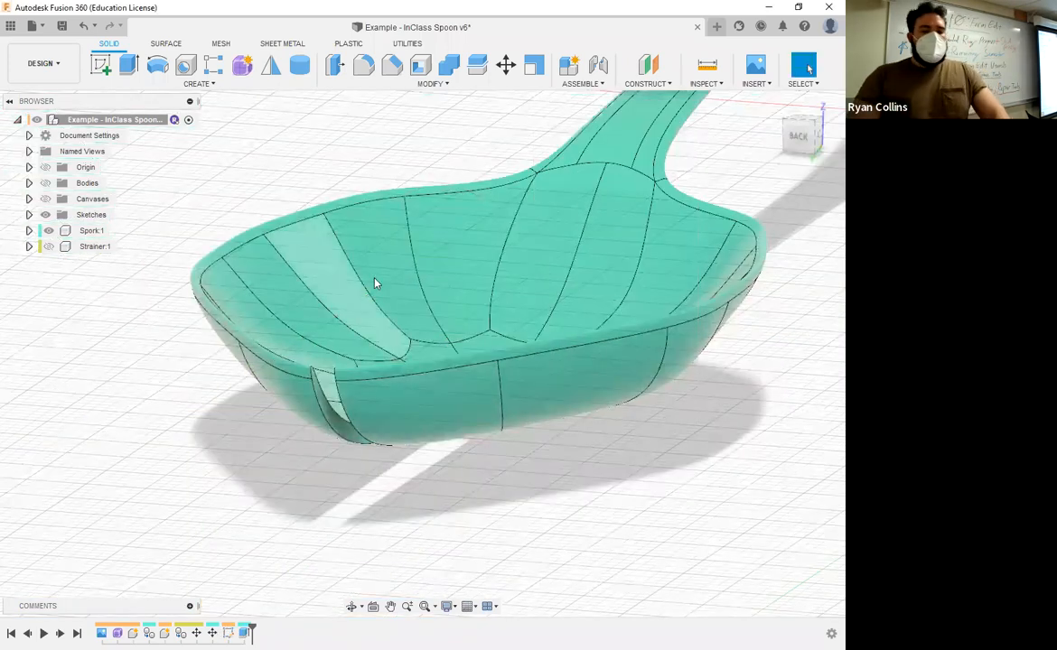
Fillet the edges of the slot in the spork bowl with a 0.5 mm radius.
click(364, 65)
click(339, 418)
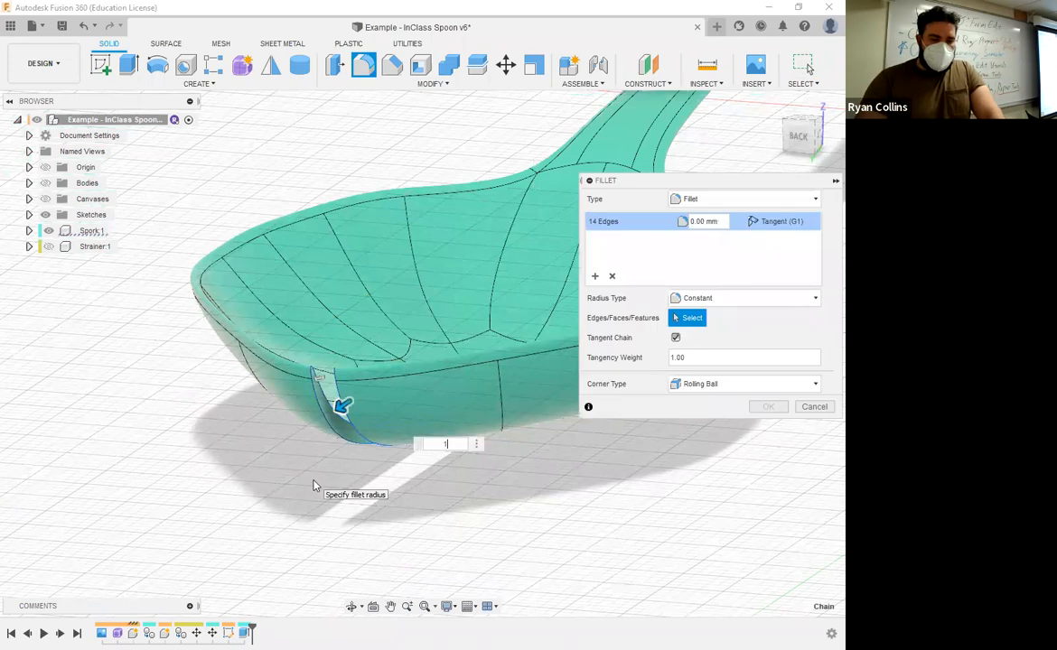
text(1)
key(BackSpace)
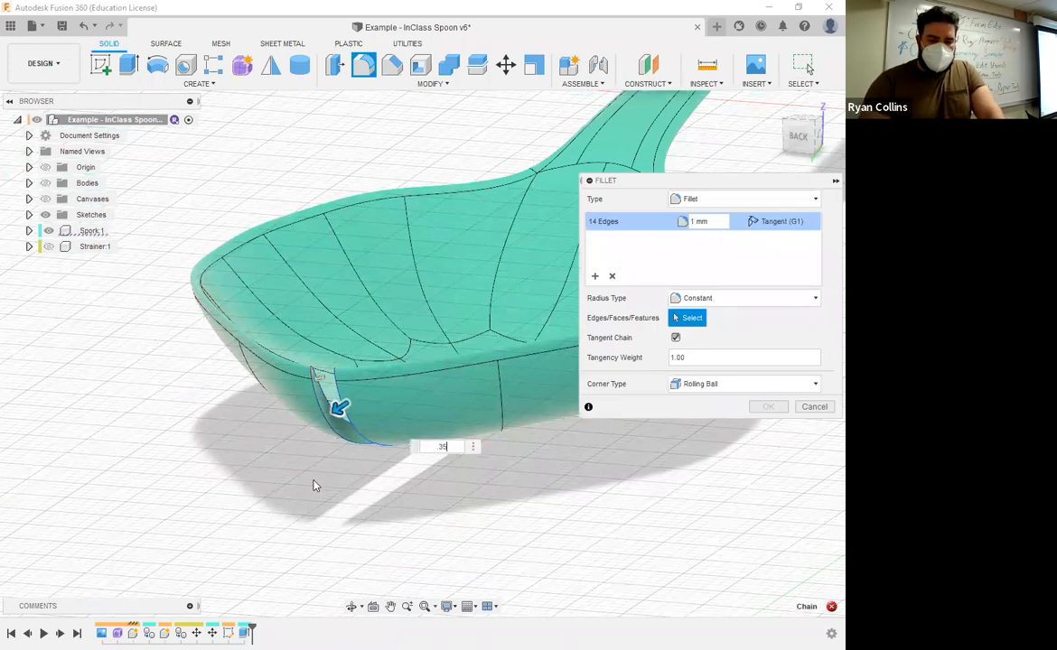
key(BackSpace)
key(BackSpace)
key(BackSpace)
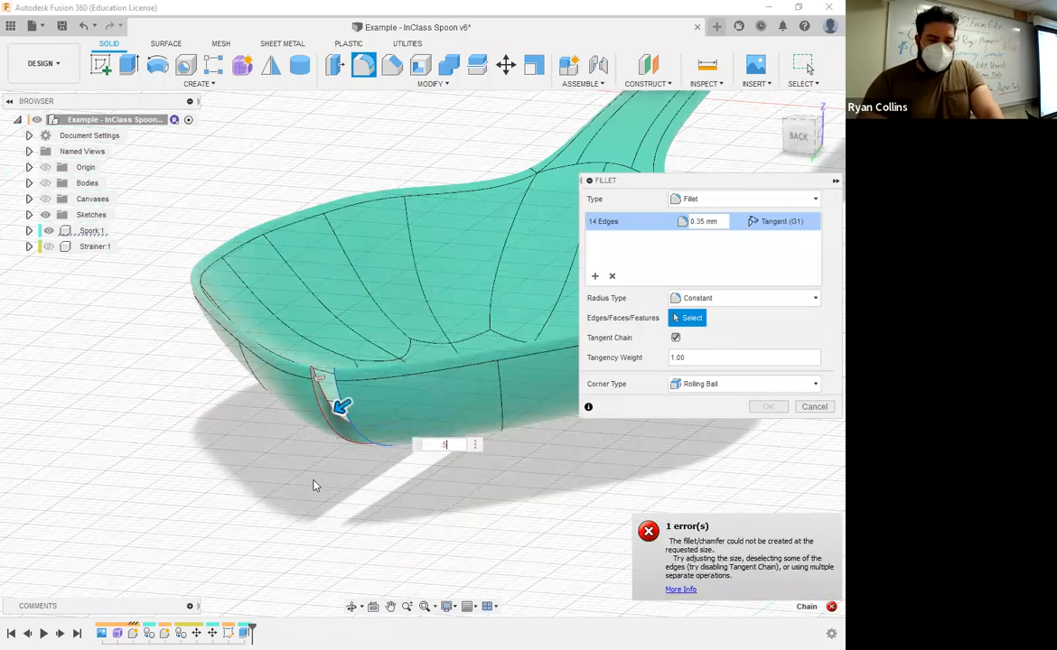
shift+middle_drag(401, 398, 378, 458)
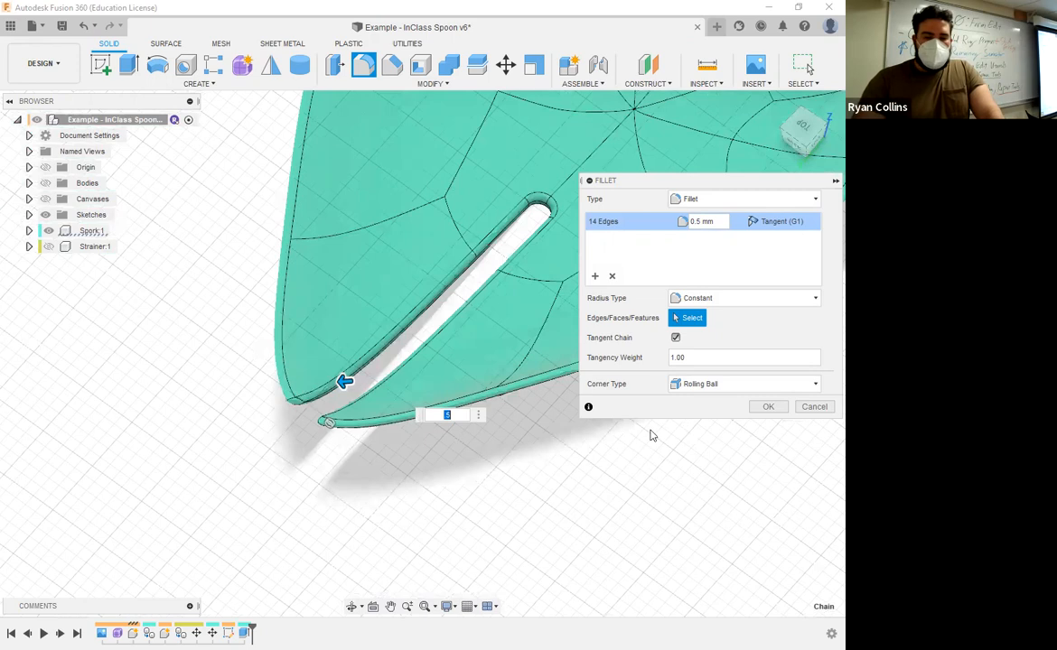
key(Return)
Start a rectangular pattern of faces and select the upper faces along one side of the slot and around its rounded end.
click(192, 84)
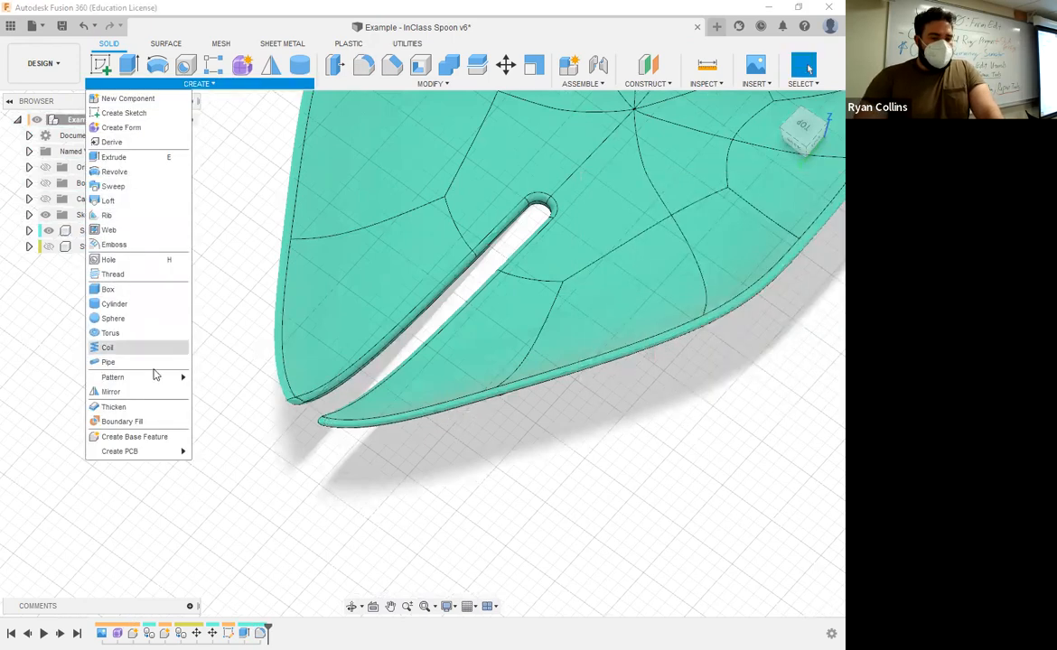
mouse_move(151, 384)
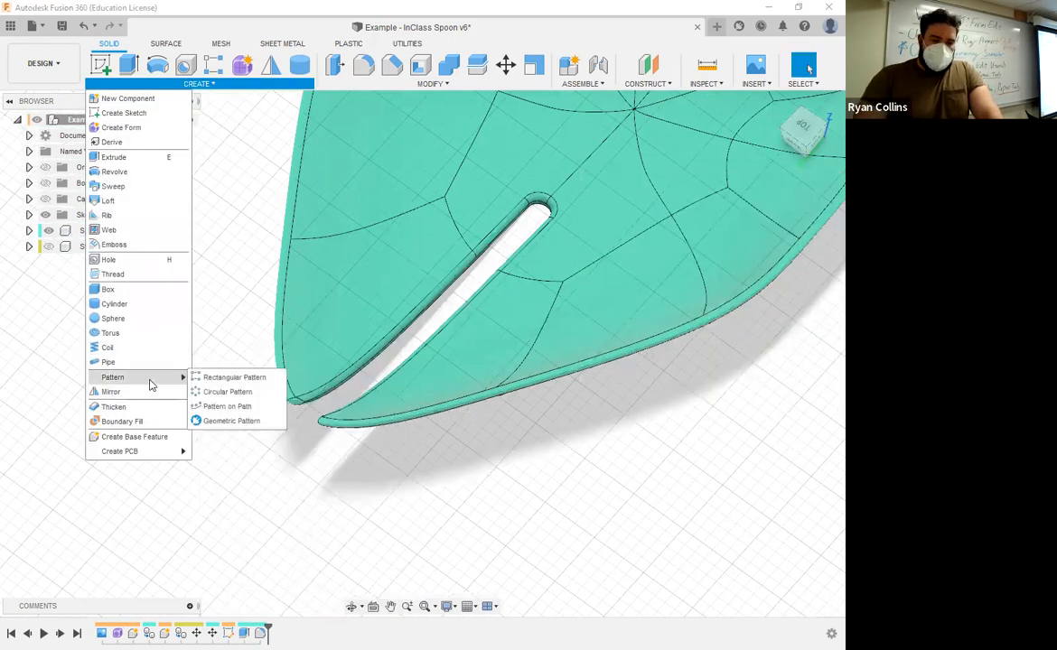
click(233, 377)
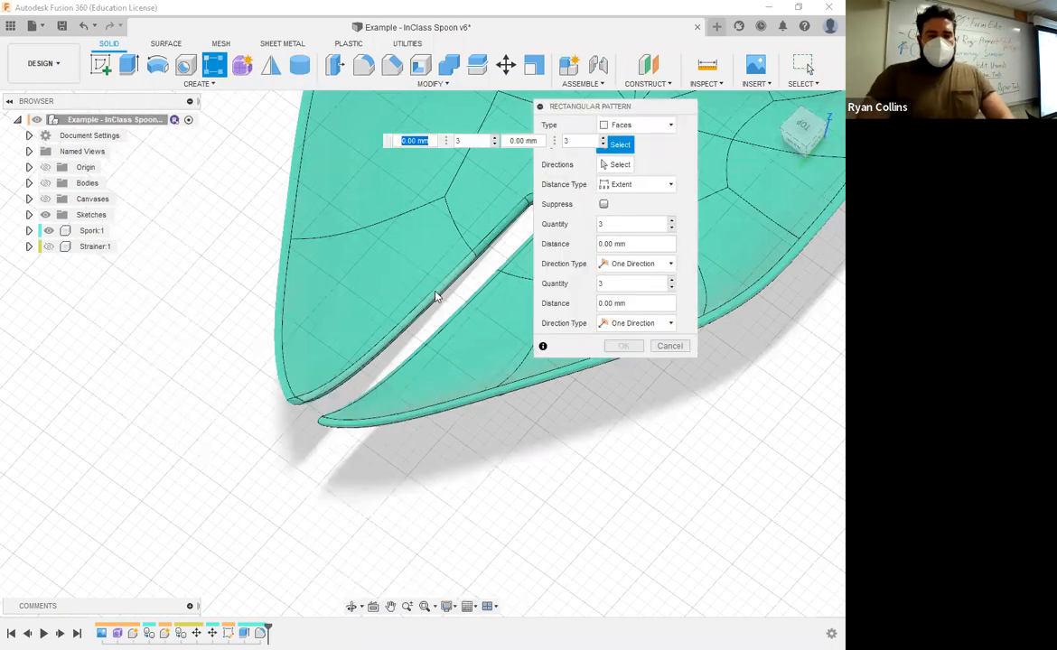
click(659, 127)
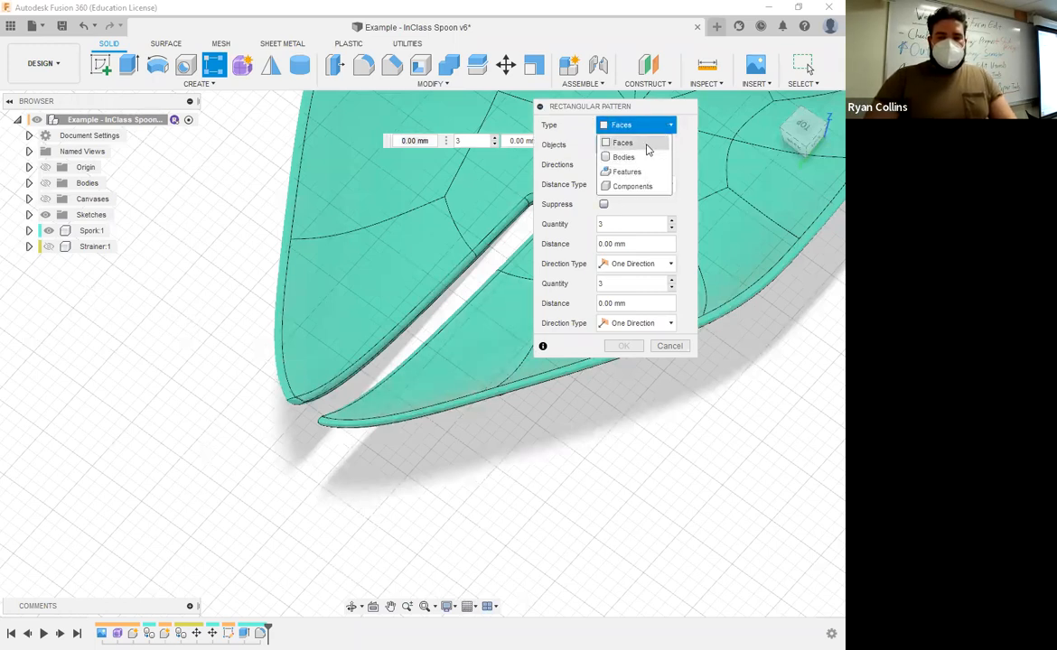
click(646, 145)
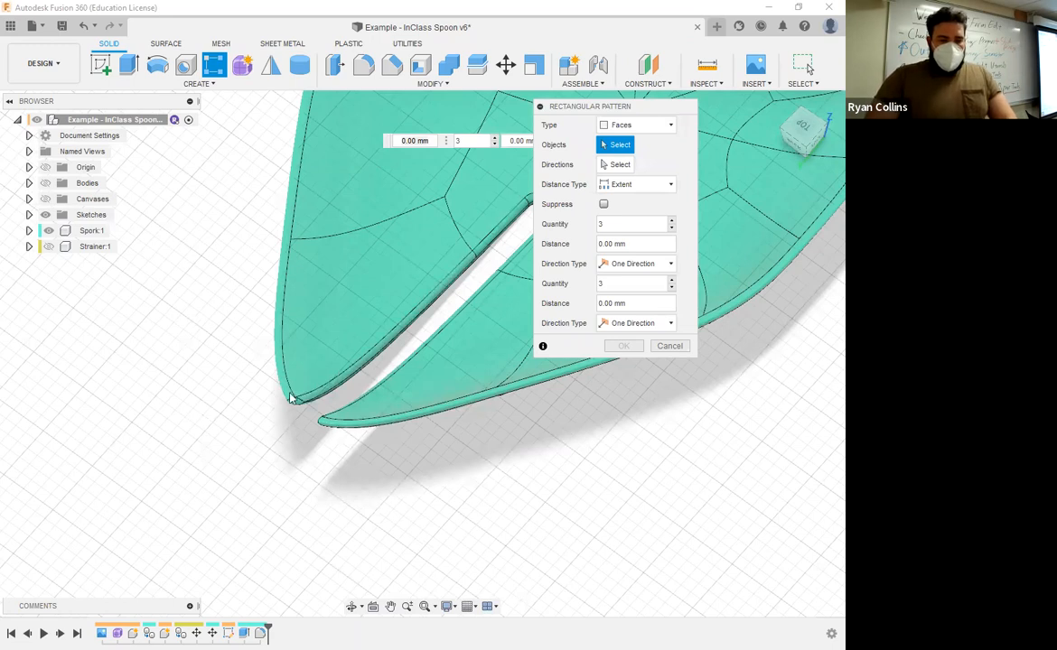
shift+middle_drag(389, 353, 308, 400)
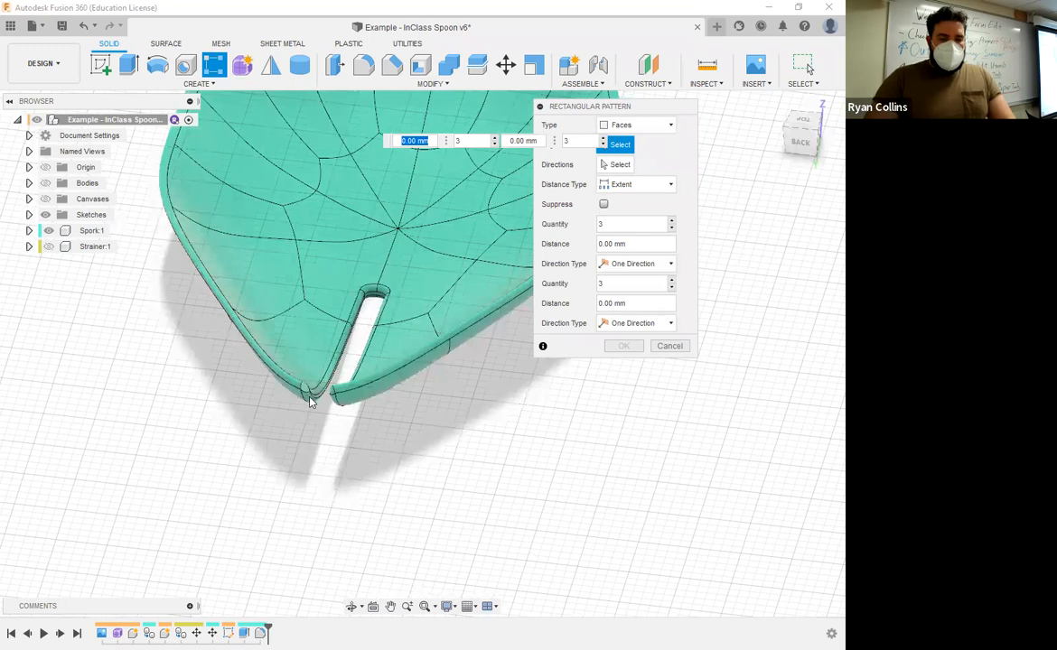
click(326, 389)
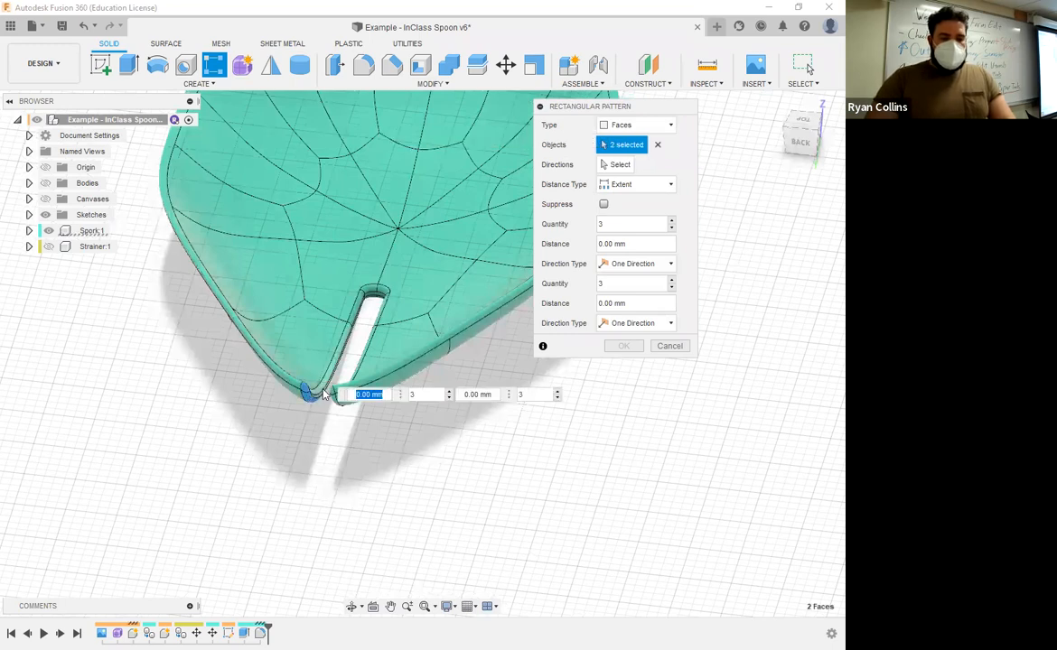
click(322, 397)
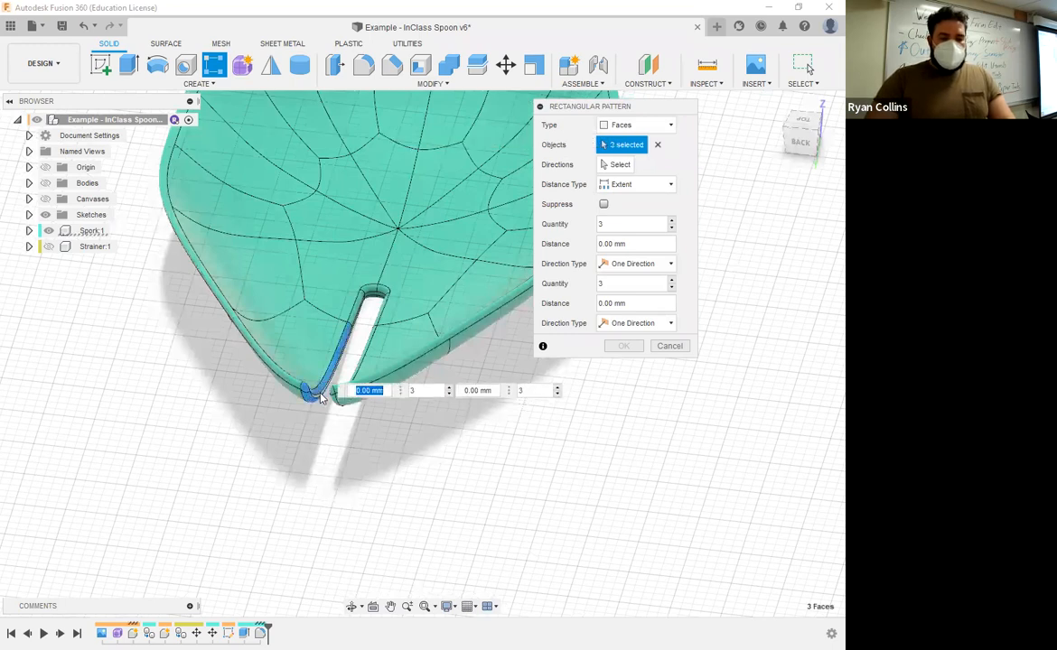
click(354, 312)
scroll(354, 311, up, 3)
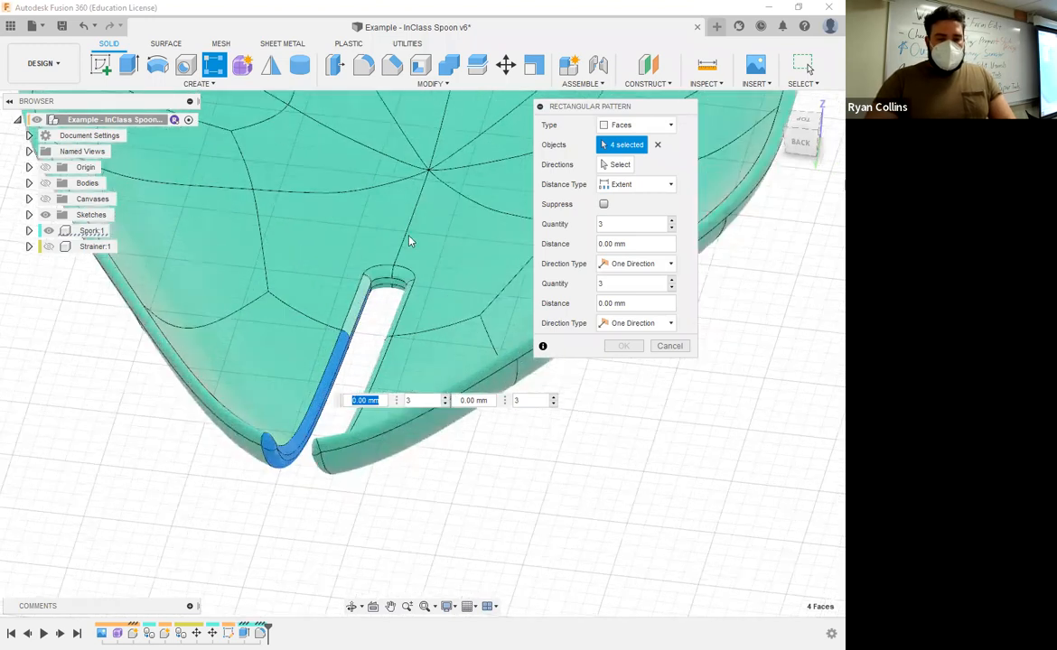
scroll(358, 312, up, 4)
click(358, 309)
click(436, 225)
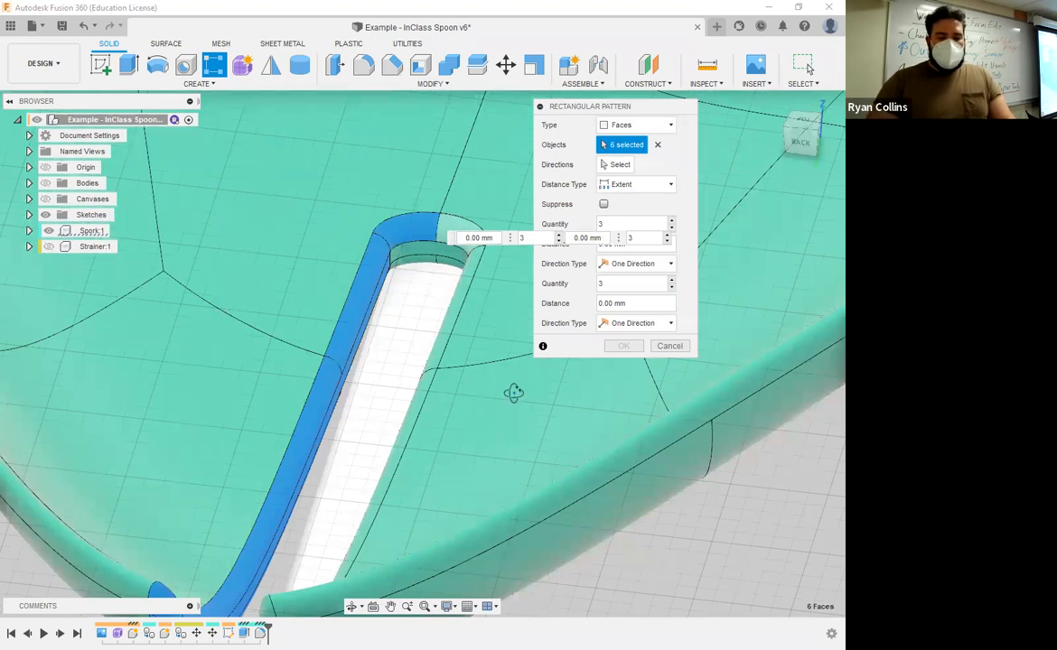
Add the slot's remaining inner and underside faces to the rectangular pattern selection.
shift+middle_drag(507, 394, 499, 288)
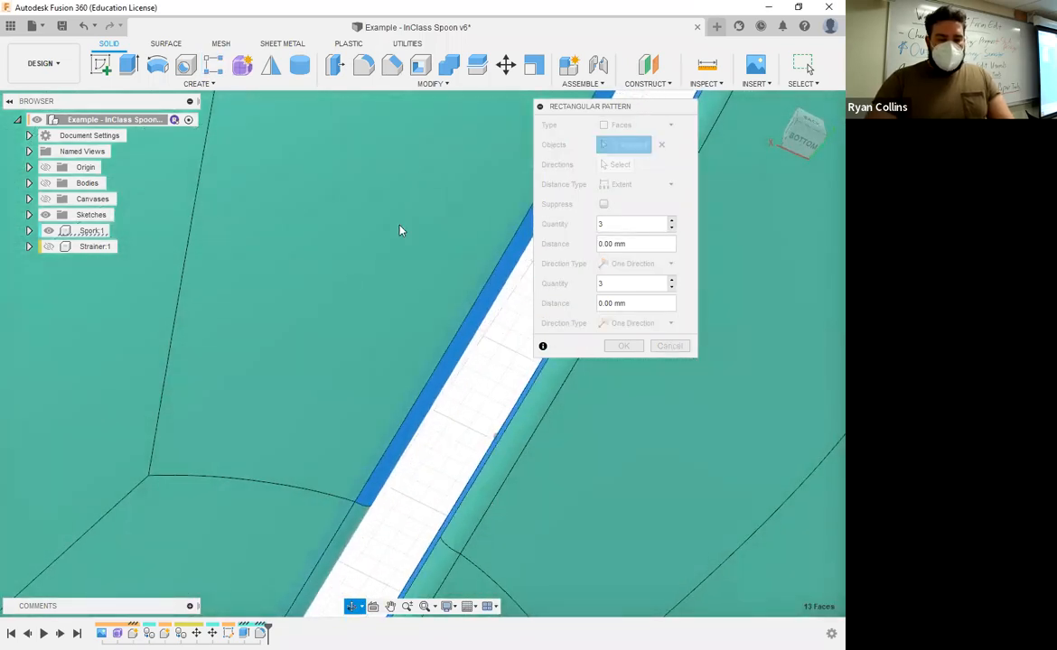
shift+middle_drag(351, 280, 295, 336)
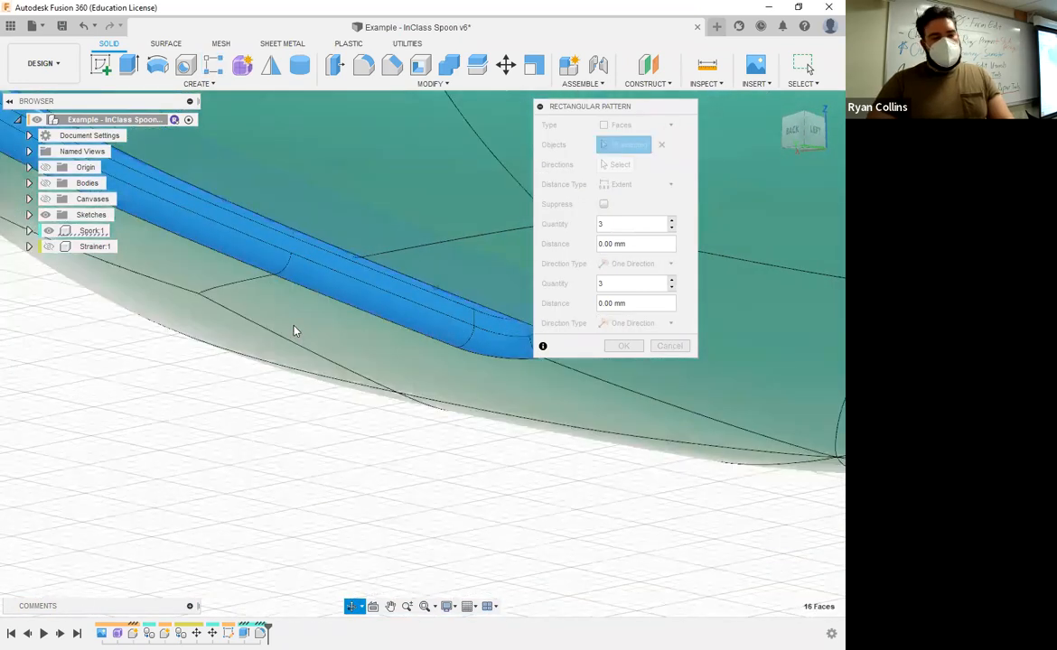
shift+middle_drag(266, 381, 331, 382)
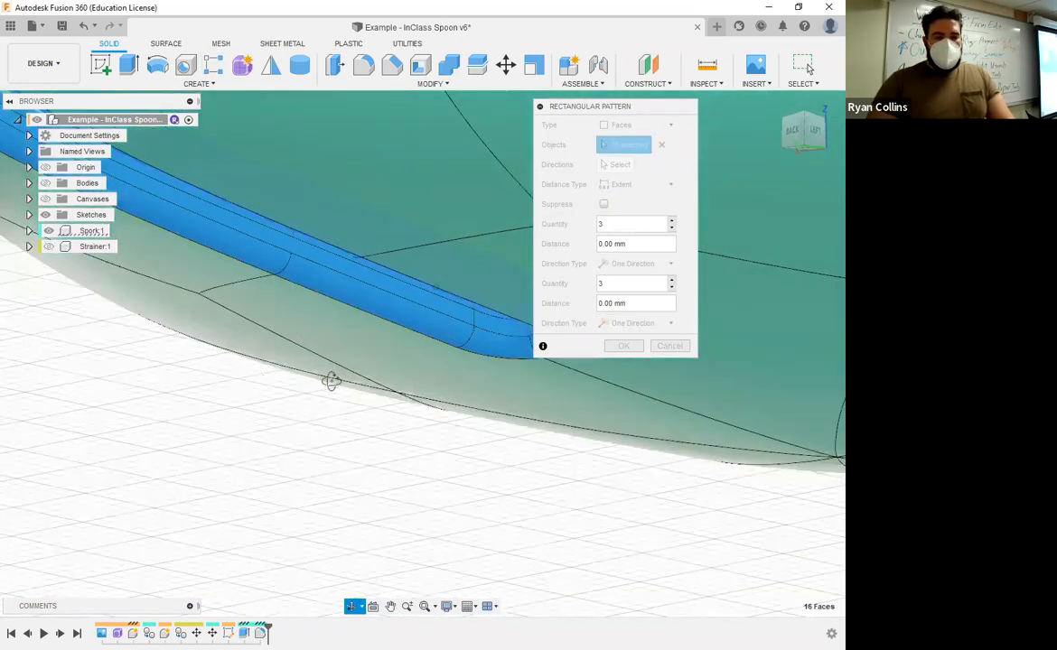
scroll(370, 260, down, 4)
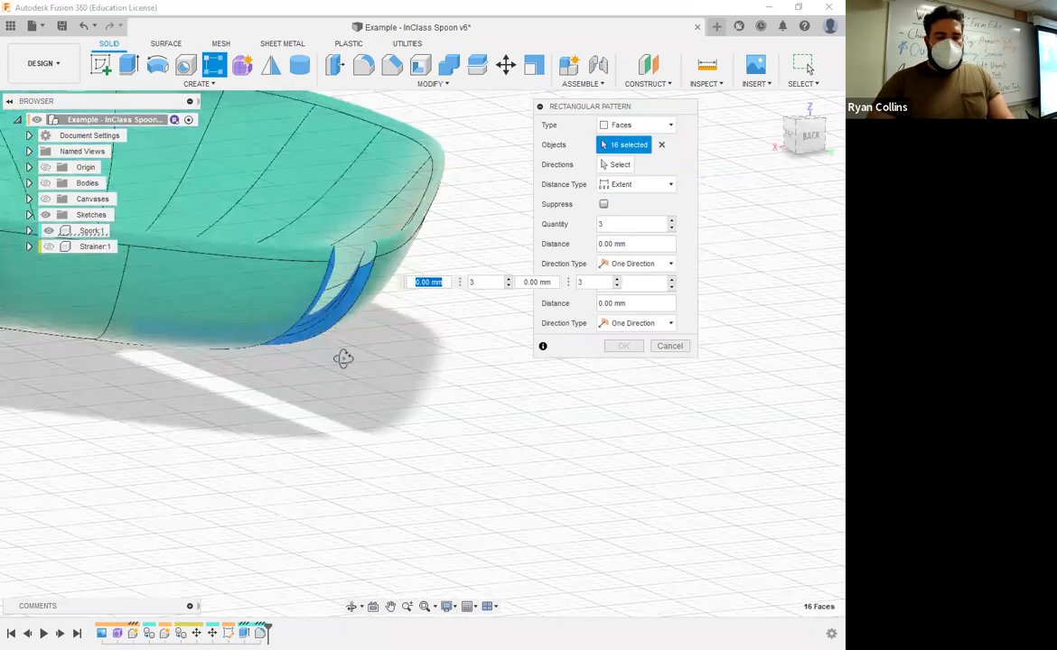
shift+middle_drag(307, 378, 306, 383)
shift+middle_drag(376, 359, 318, 347)
scroll(409, 387, down, 3)
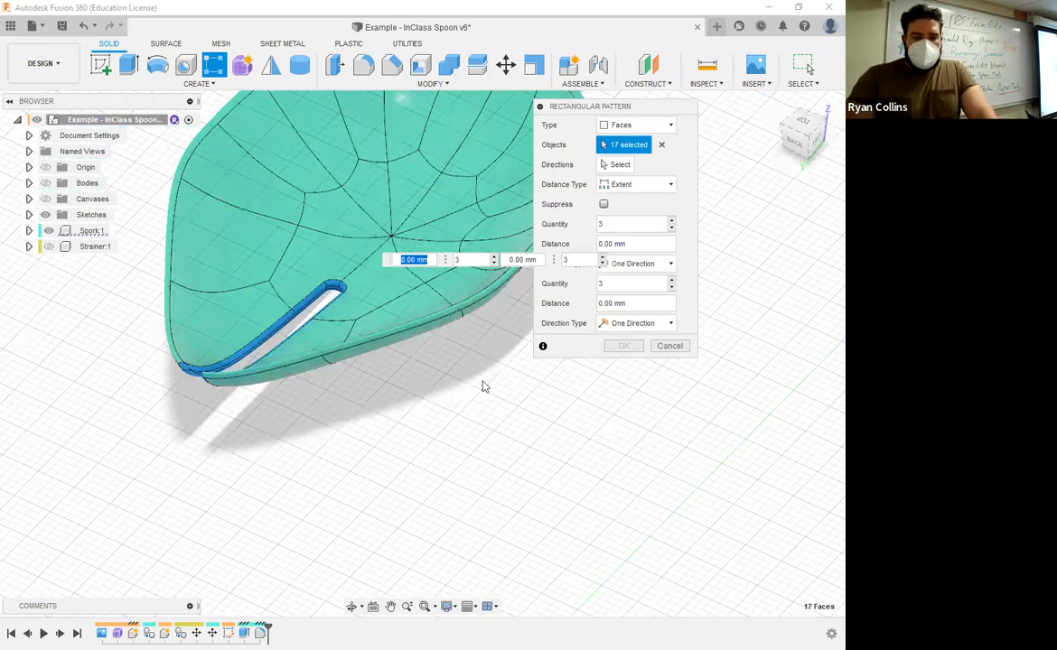
Set the face pattern's direction along the X axis, across the spoon bowl, with an extent distance of 14 mm.
click(633, 223)
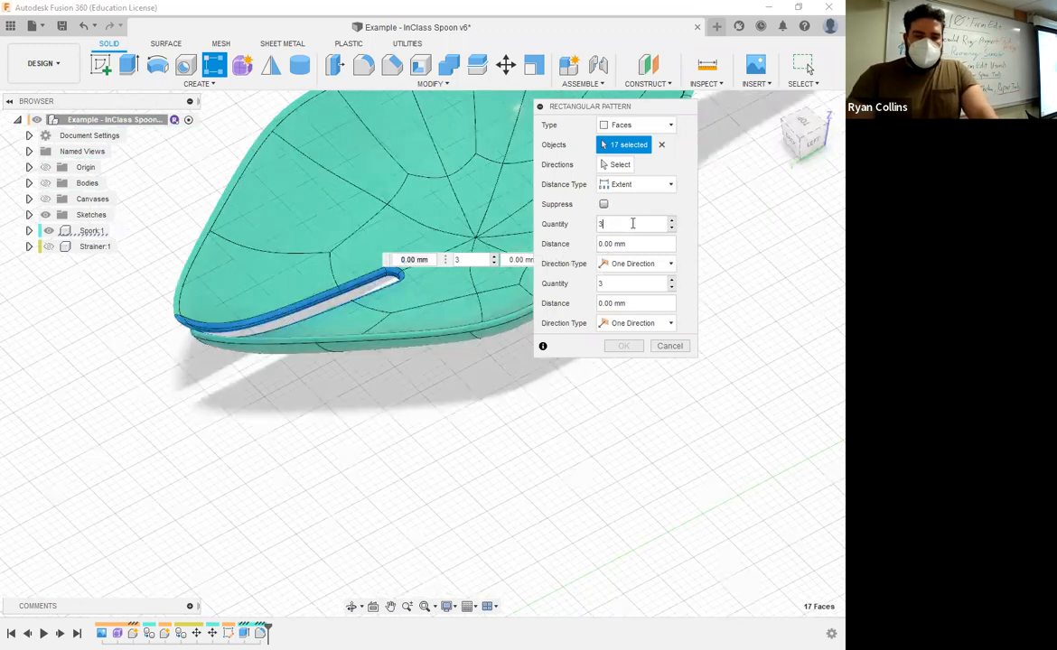
double_click(642, 244)
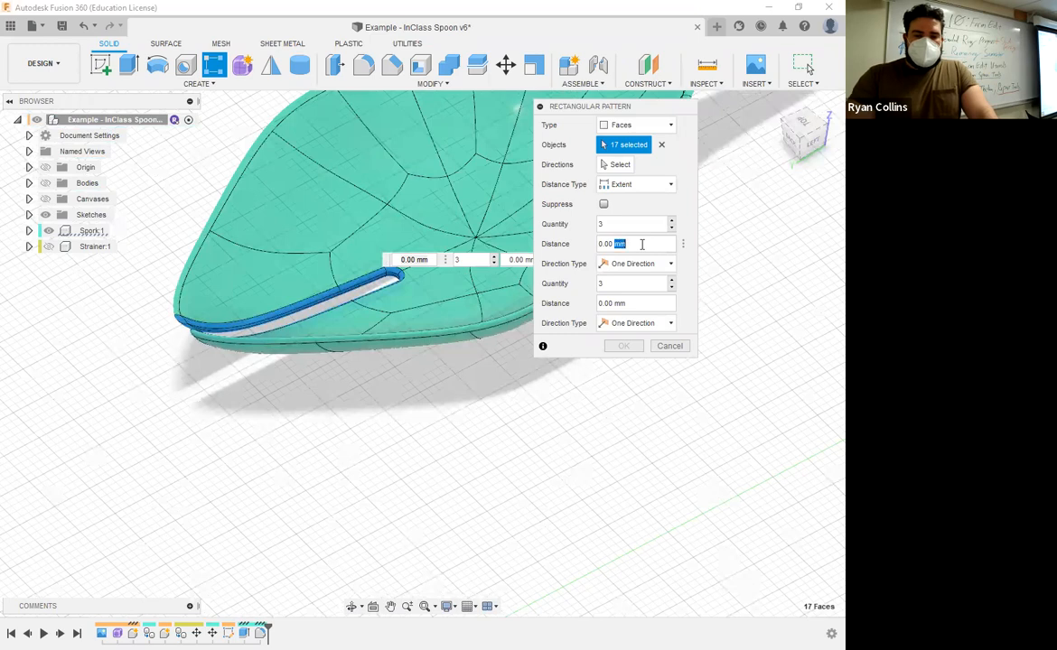
middle_drag(352, 421, 331, 461)
scroll(332, 461, down, 3)
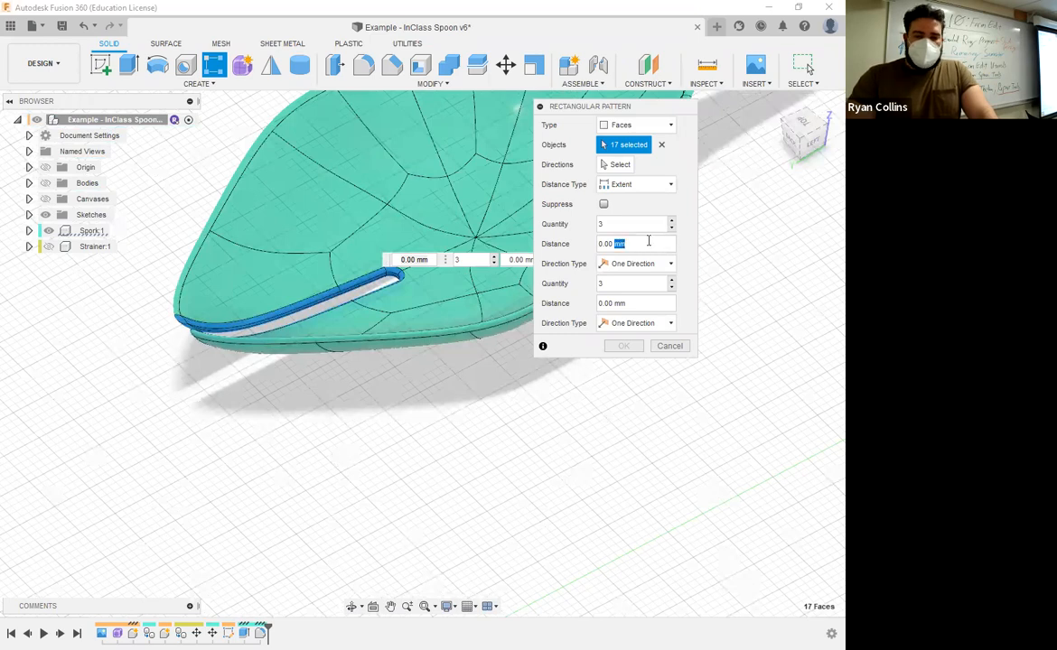
drag(646, 242, 582, 243)
text(1)
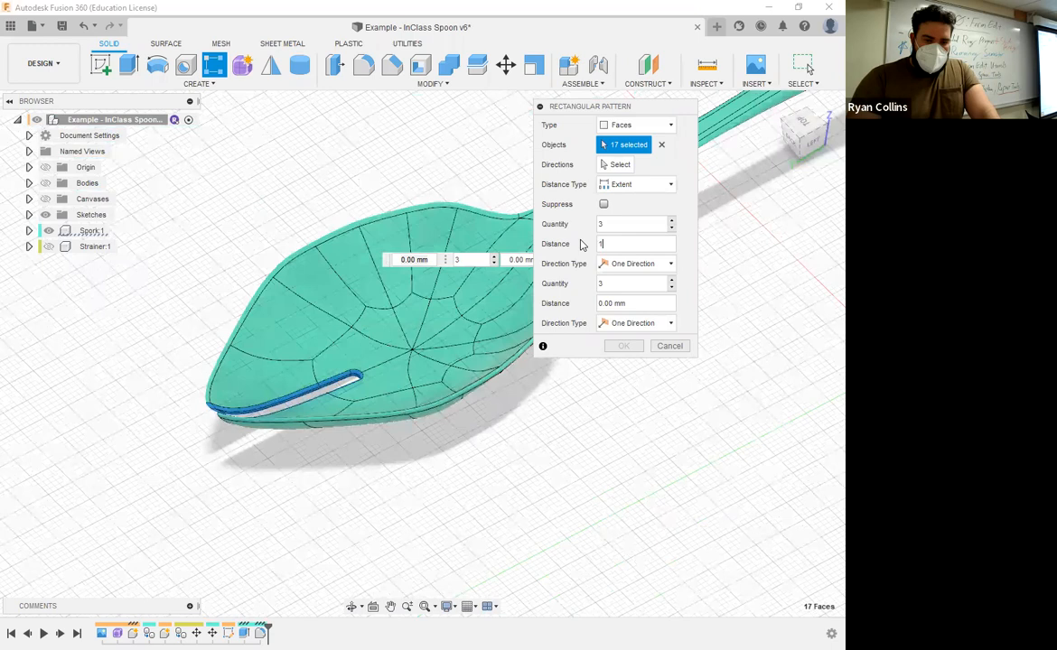
shift+middle_drag(512, 463, 469, 456)
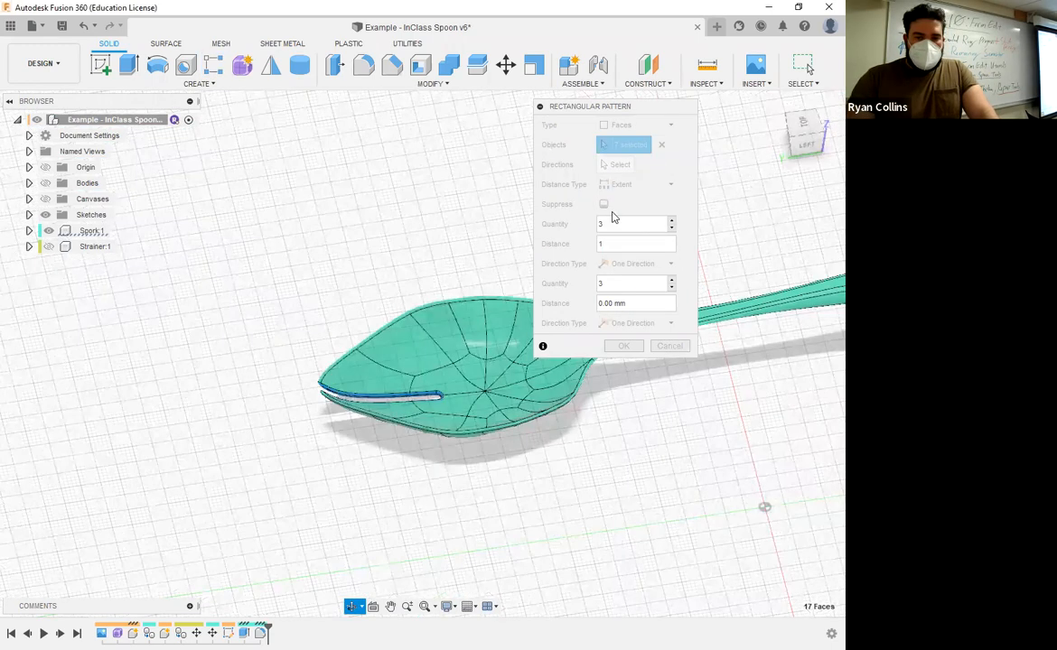
click(620, 166)
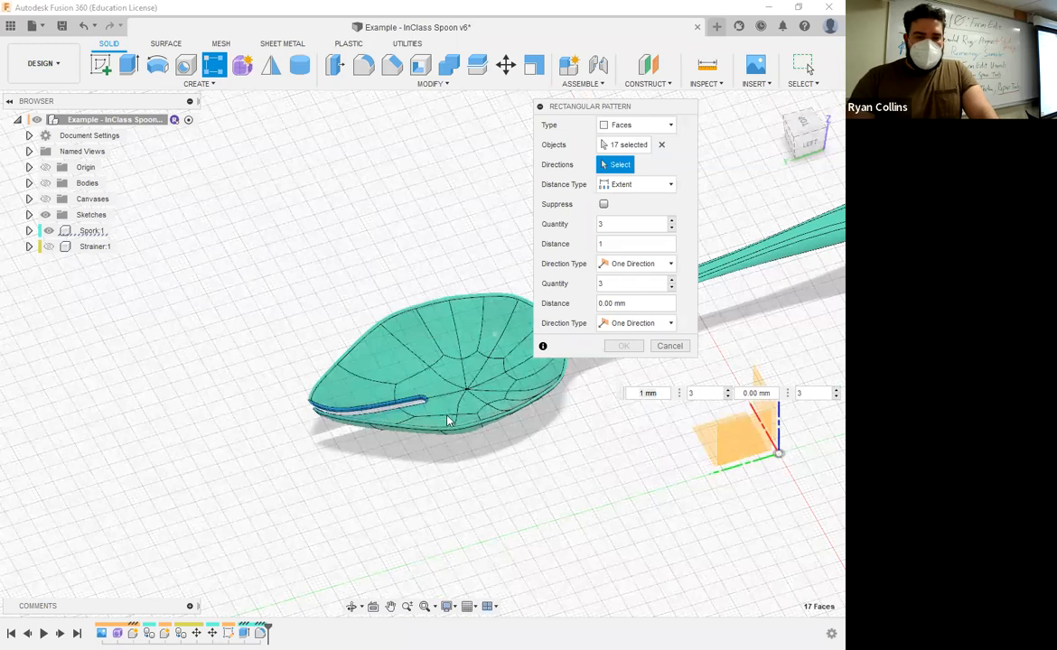
middle_drag(407, 379, 317, 413)
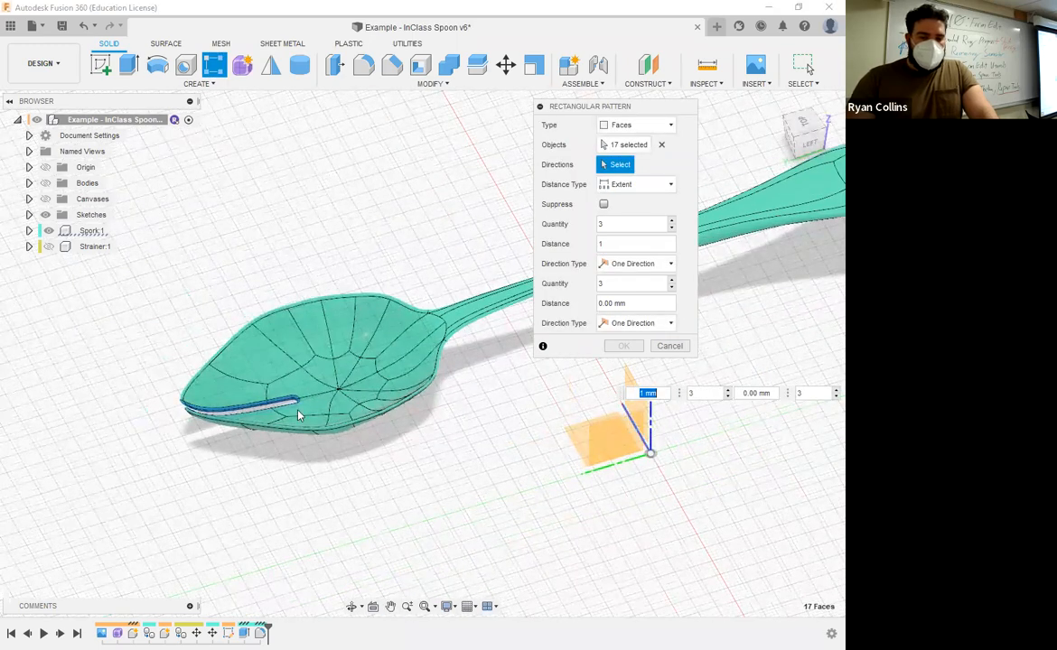
click(231, 404)
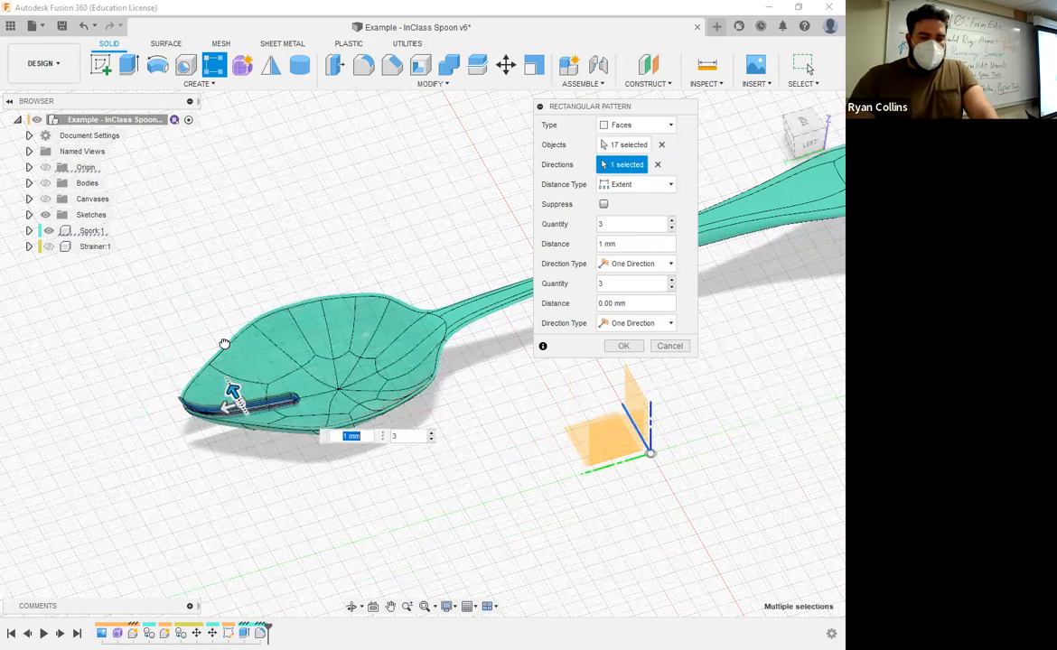
text(14)
key(Tab)
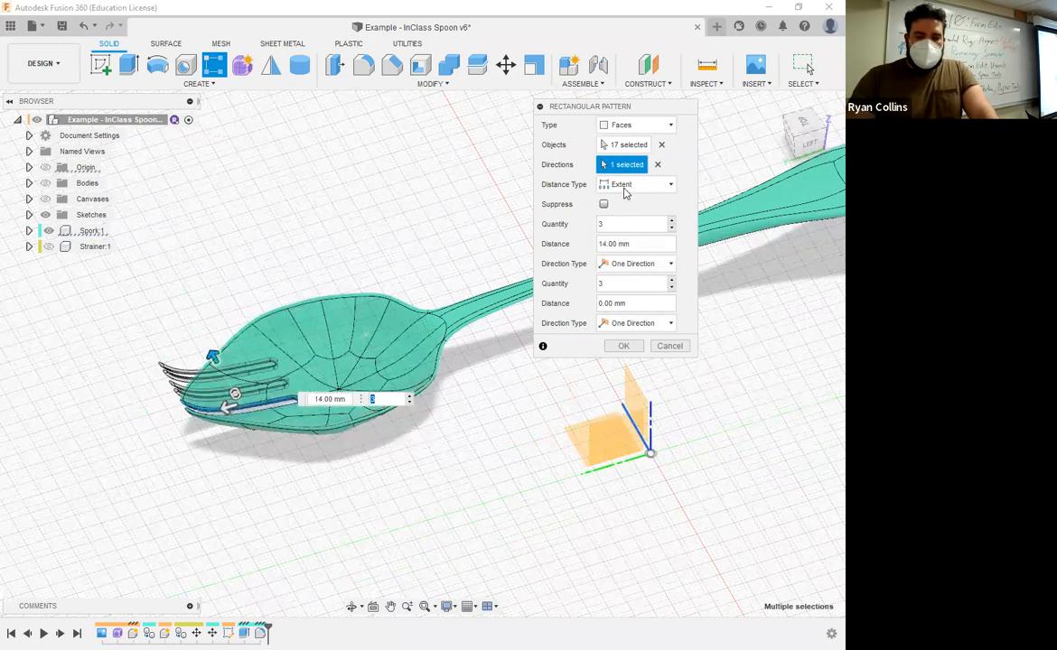
Make the slot pattern symmetric with a quantity of 6 and widen its extent to 20 mm.
click(637, 264)
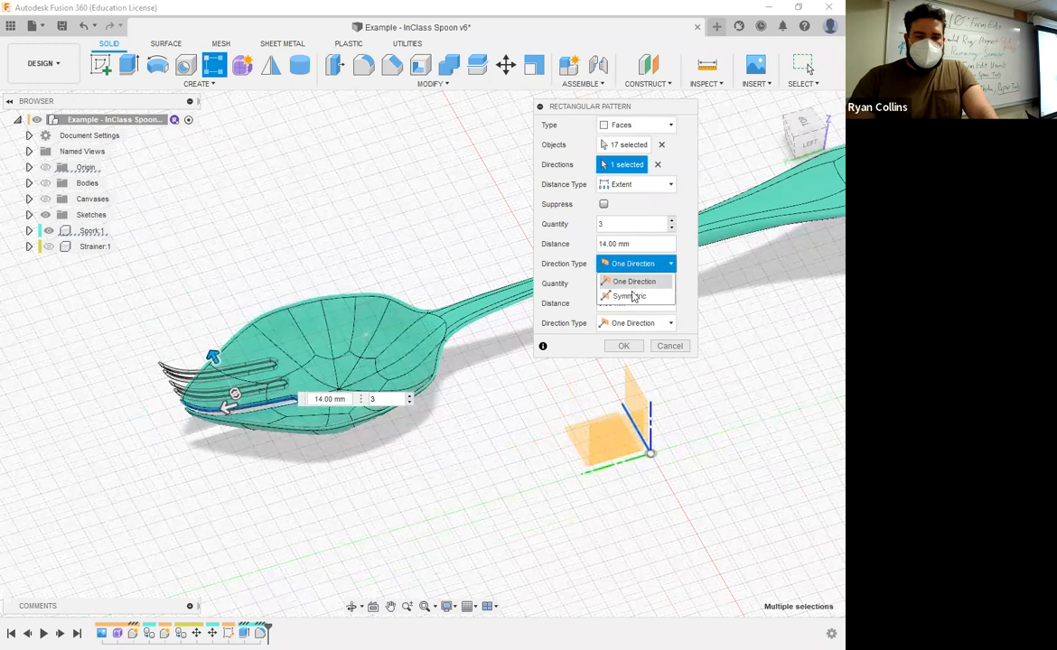
click(630, 296)
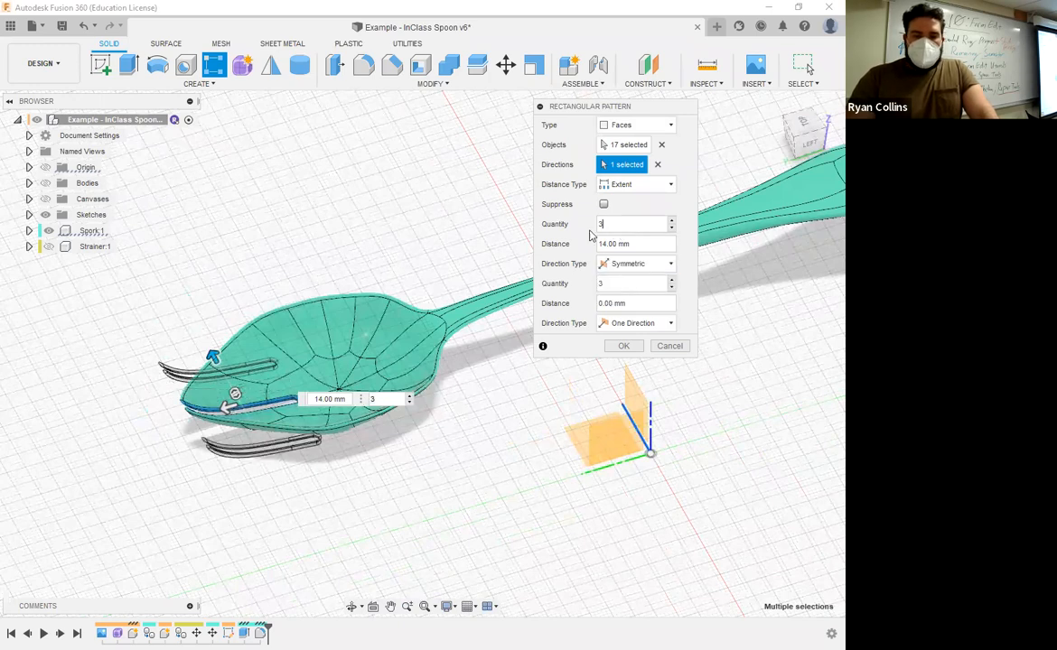
text(6)
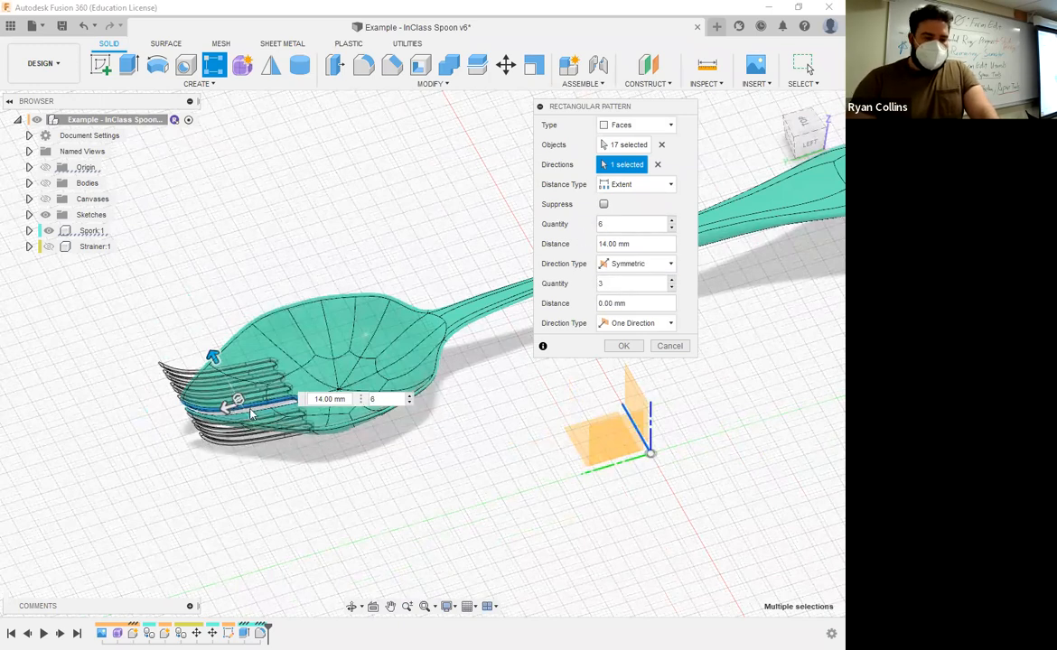
drag(213, 355, 212, 335)
mouse_move(289, 444)
shift+middle_down()
mouse_move(278, 464)
mouse_move(278, 447)
shift+middle_up()
click(803, 130)
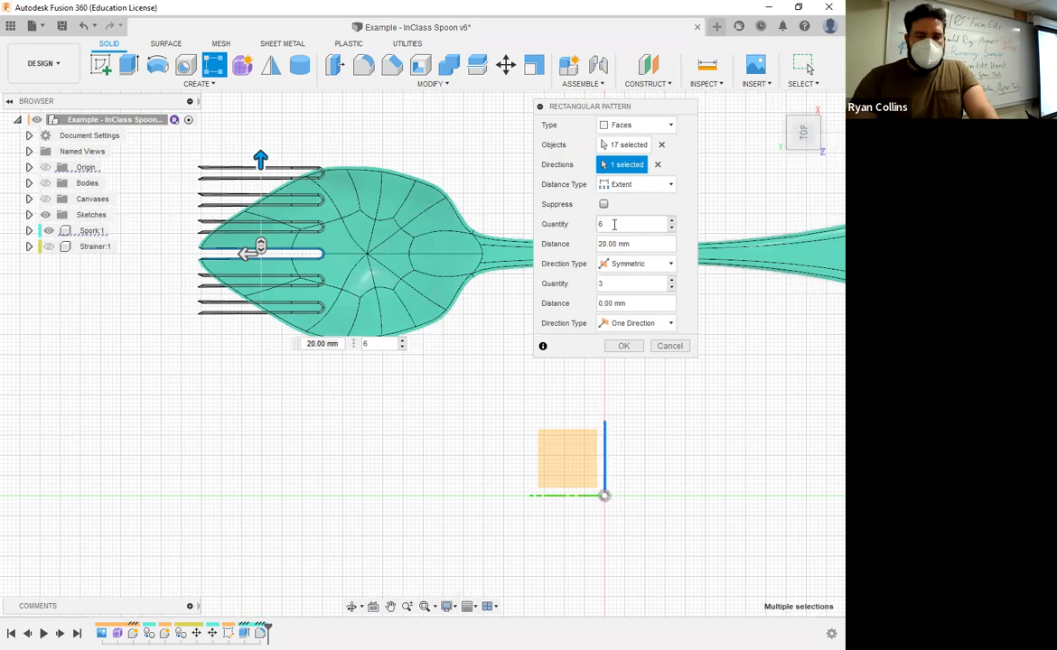
Complete the symmetric slot pattern with quantity 5 over 14 mm and a second-direction quantity of 1.
drag(577, 225, 576, 231)
drag(610, 285, 578, 294)
text(1)
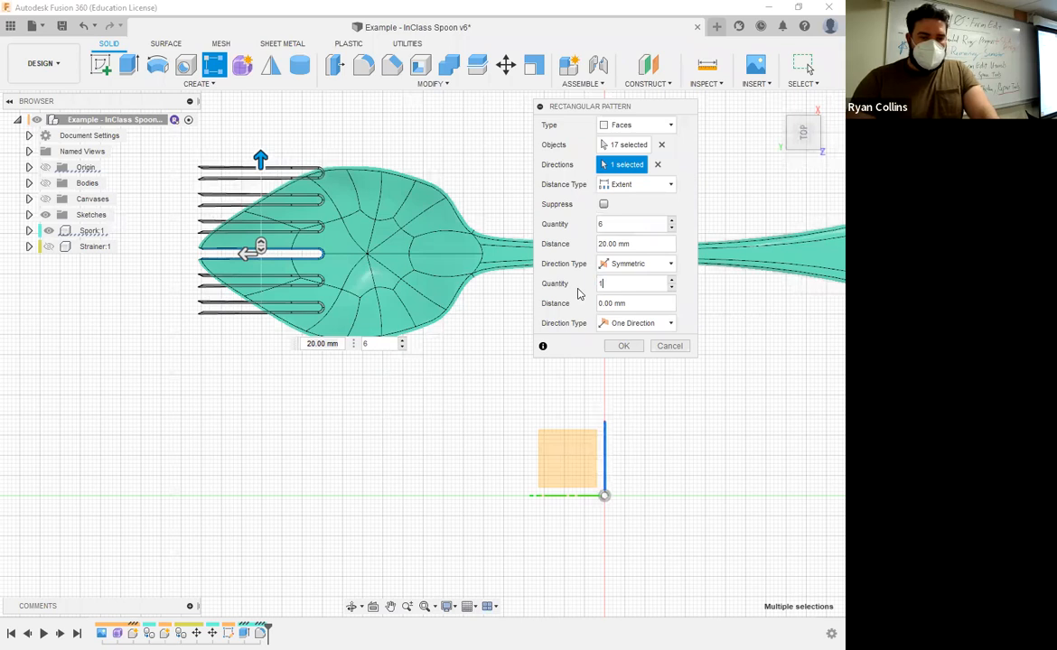
double_click(620, 224)
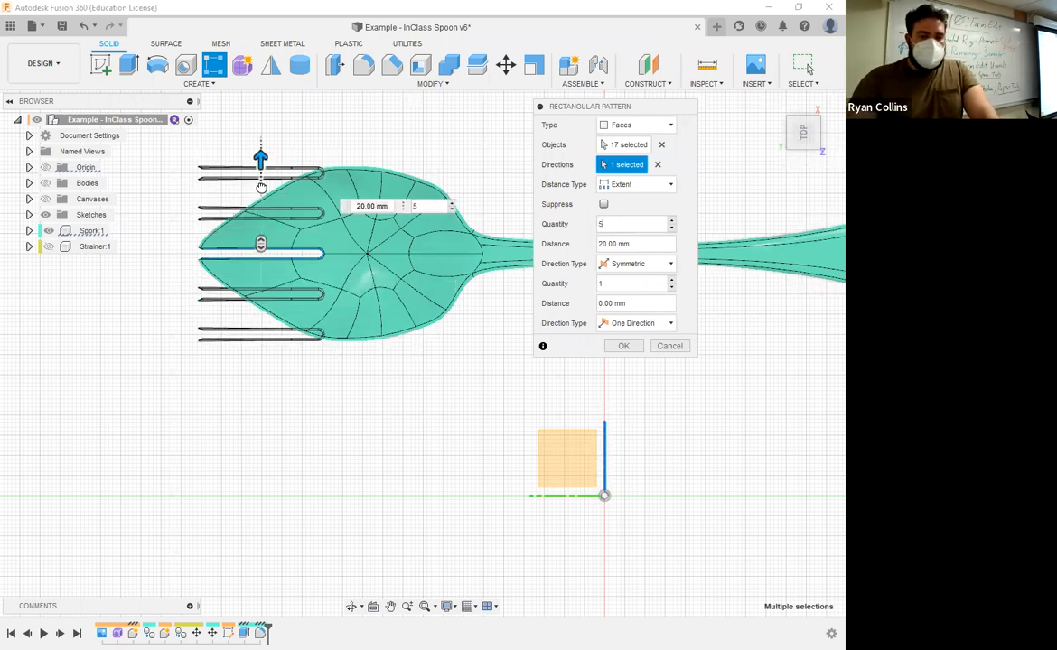
drag(261, 163, 261, 187)
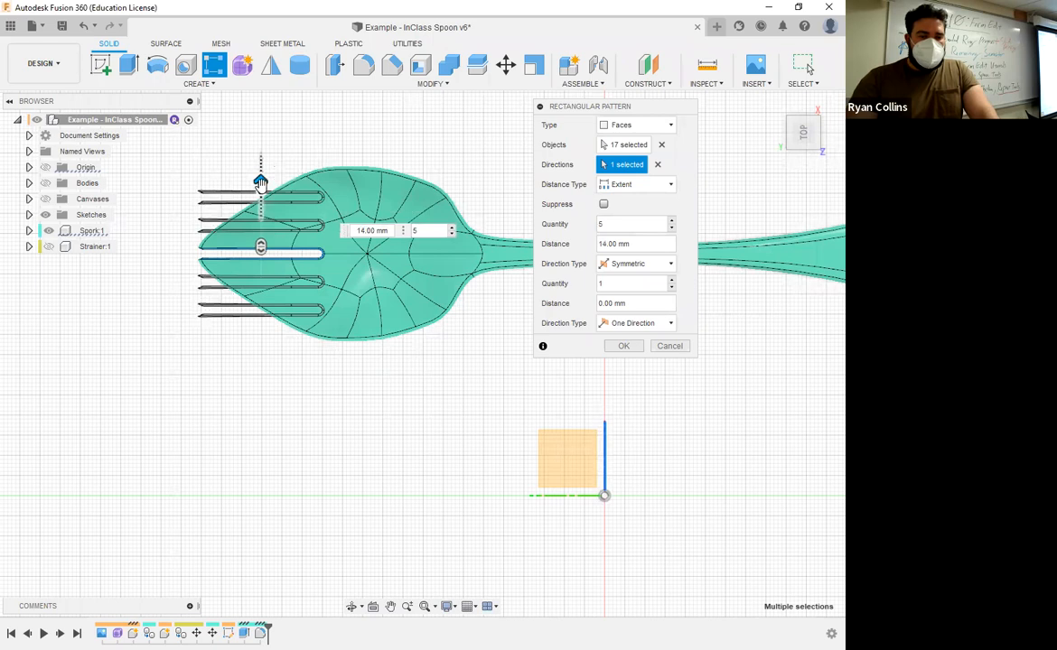
click(622, 348)
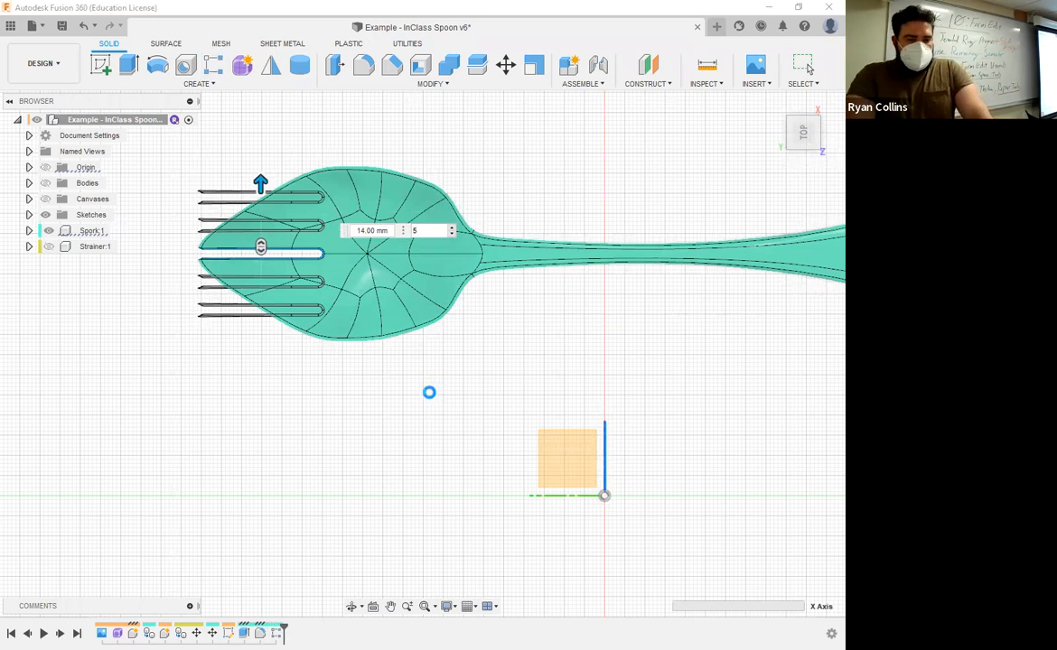
shift+middle_drag(429, 433, 387, 378)
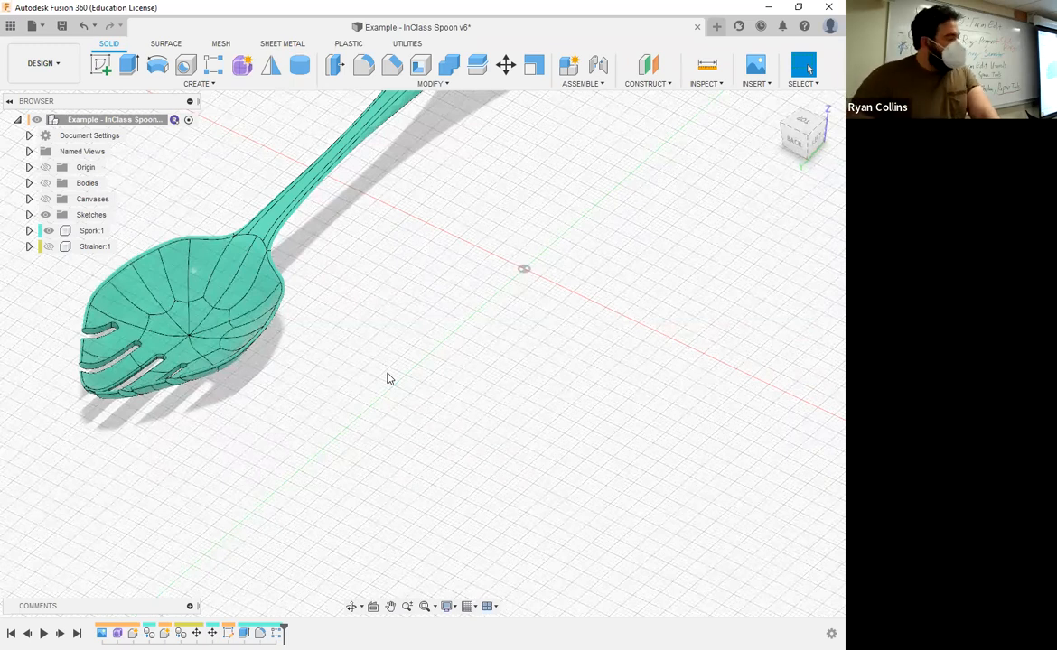
scroll(313, 446, down, 2)
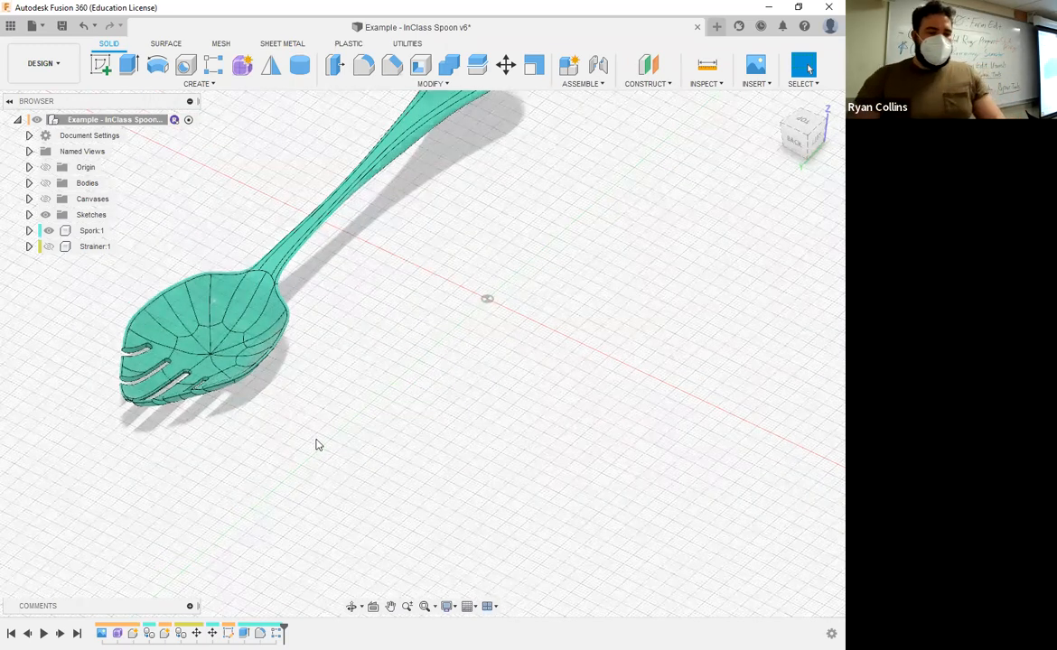
scroll(316, 443, up, 3)
middle_drag(302, 414, 580, 404)
shift+middle_drag(492, 388, 436, 406)
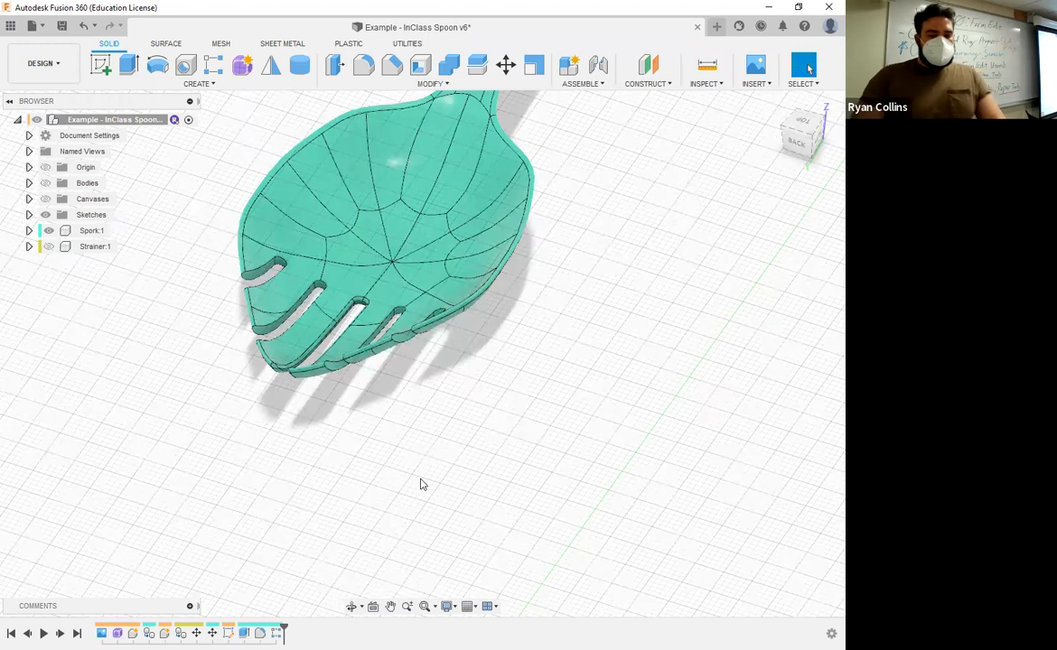
Save the design as a new version with the description "Spork Done".
key(ctrl+s)
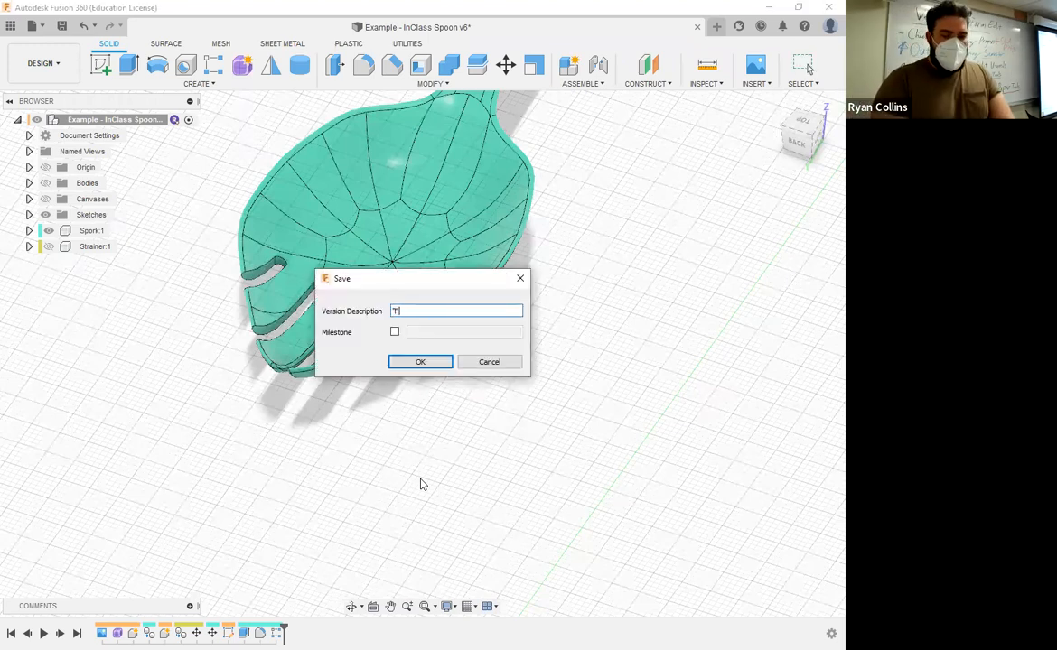
text(k)
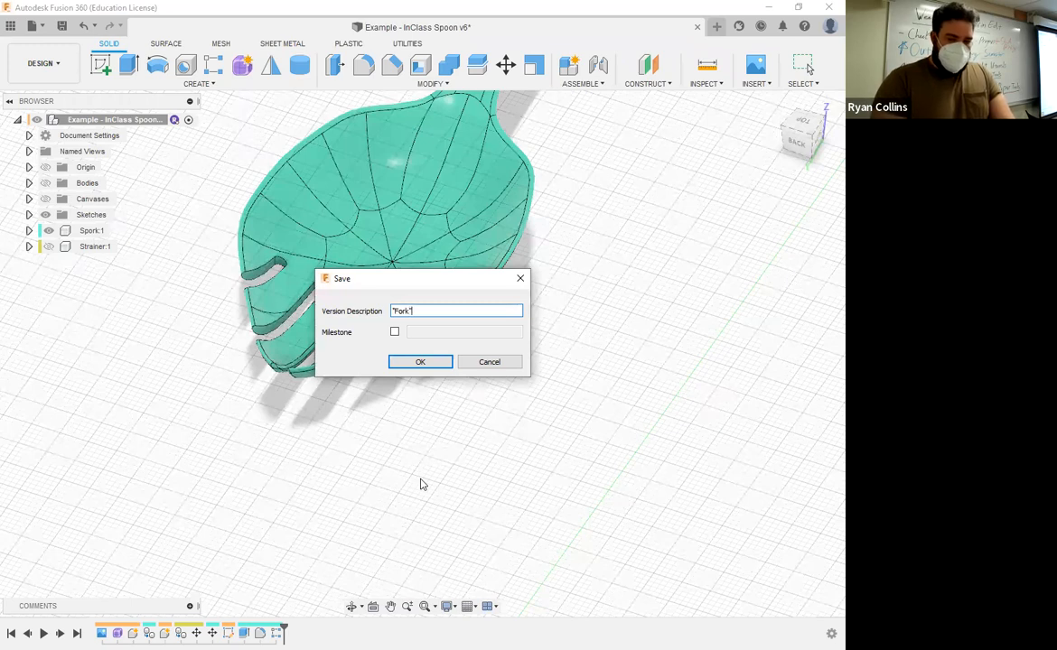
key(BackSpace)
key(BackSpace)
key(BackSpace)
key(BackSpace)
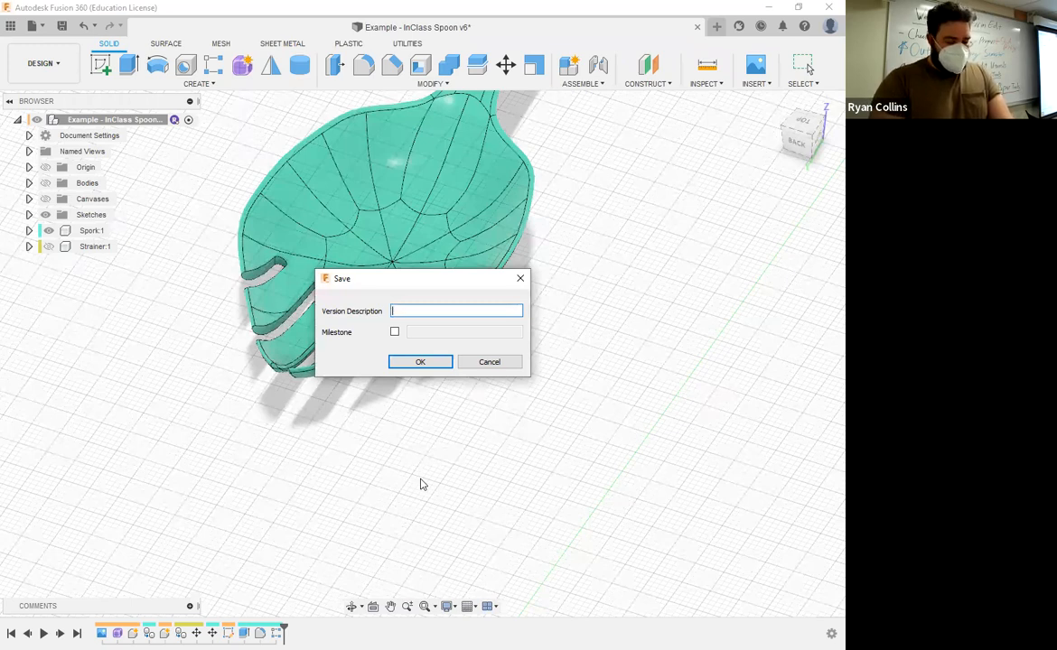
text(Spork Done)
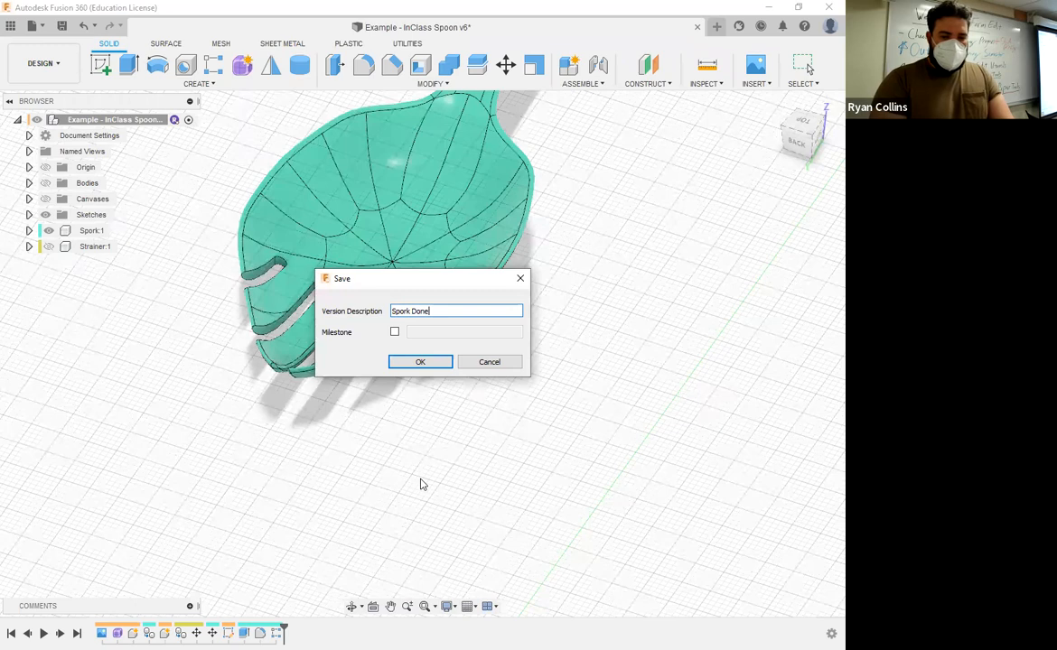
key(Return)
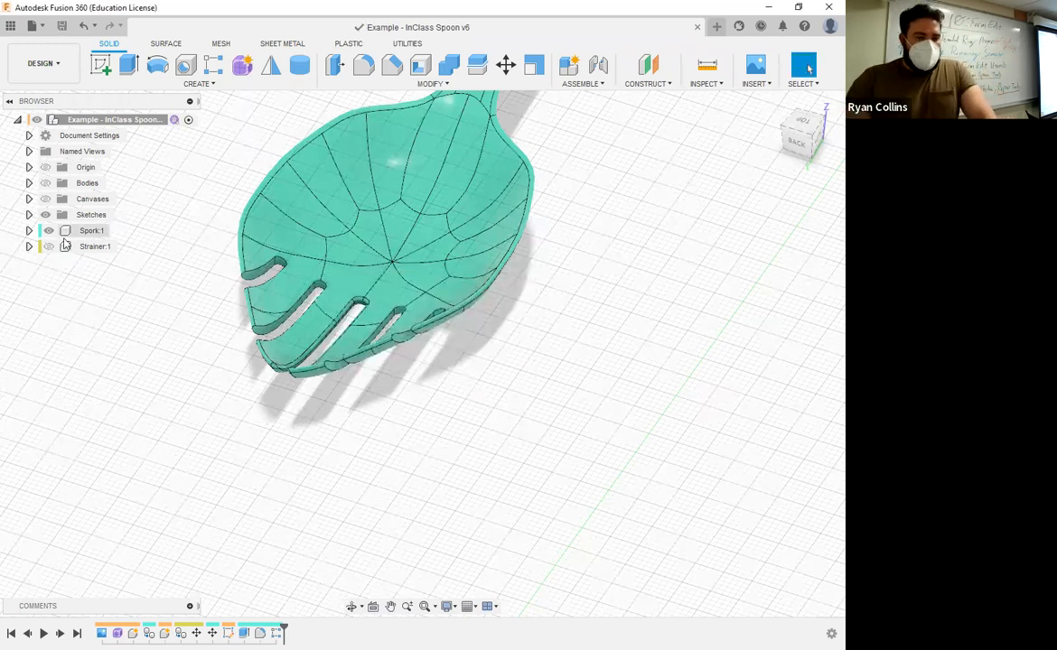
Hide the Spork component, then show and activate the Strainer component.
click(49, 232)
key(v)
click(73, 245)
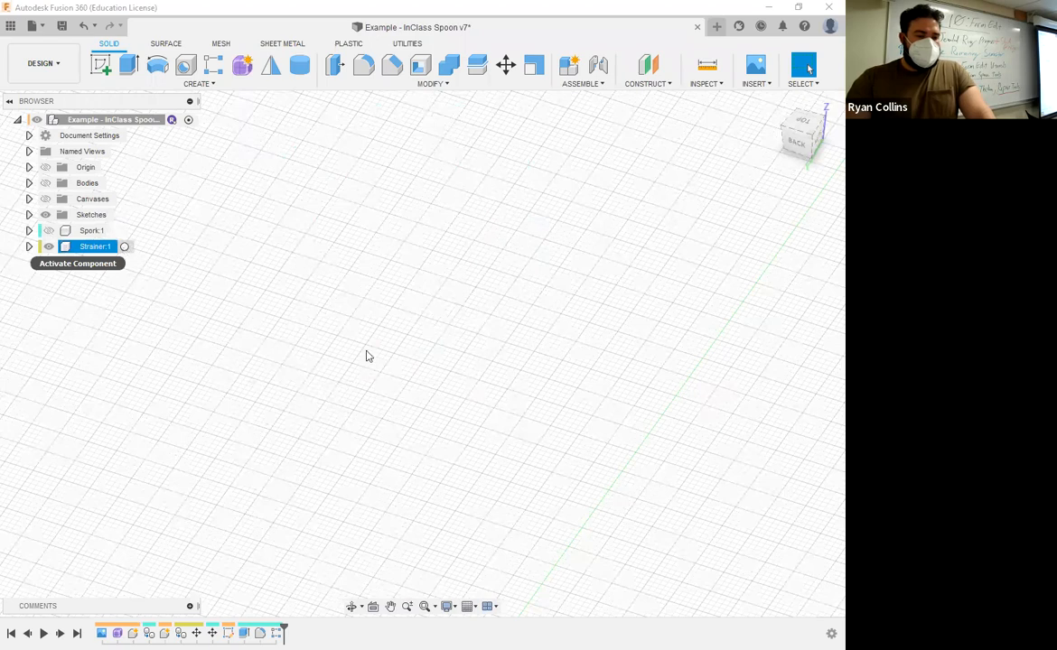
click(28, 246)
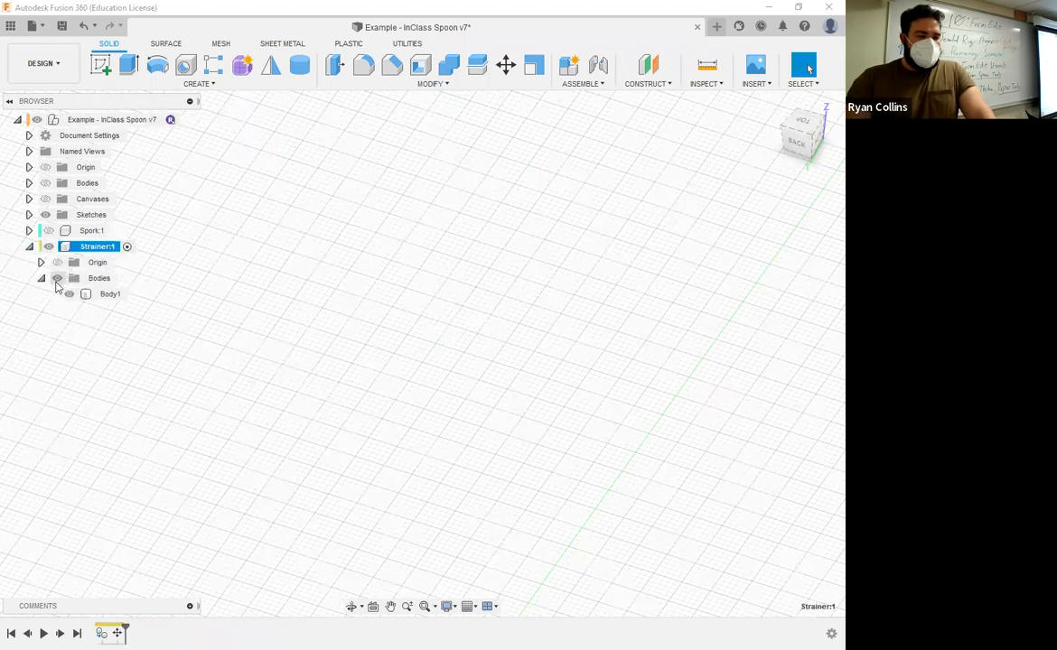
Start a new sketch on the horizontal XY plane in the Strainer component, viewed from above with the spoon lying horizontally.
middle_drag(458, 376, 198, 281)
scroll(545, 287, down, 5)
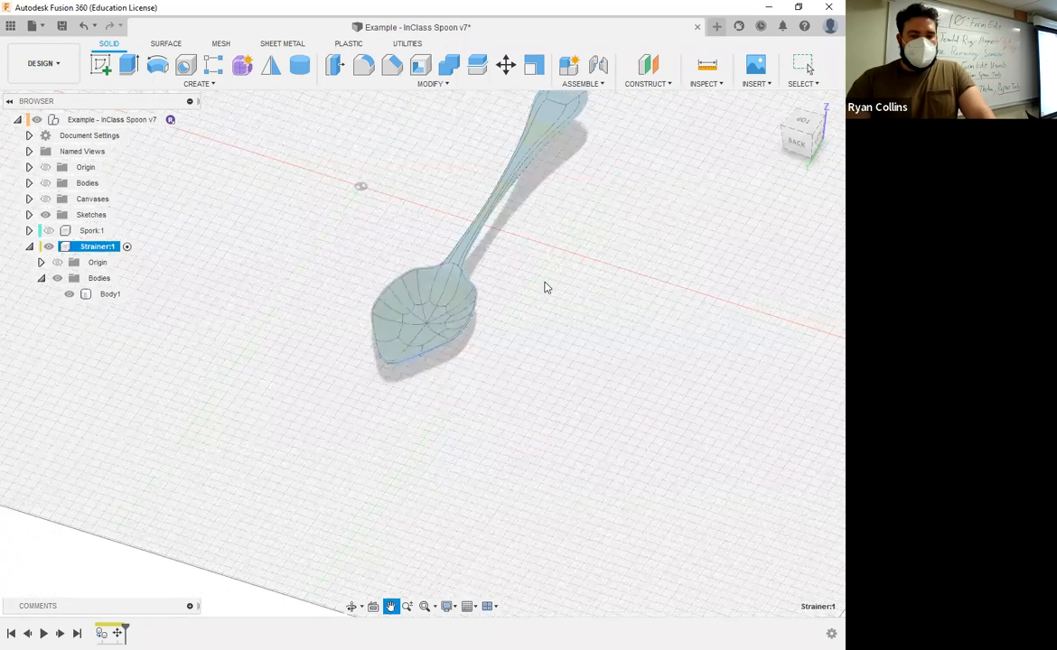
click(545, 287)
key(F6)
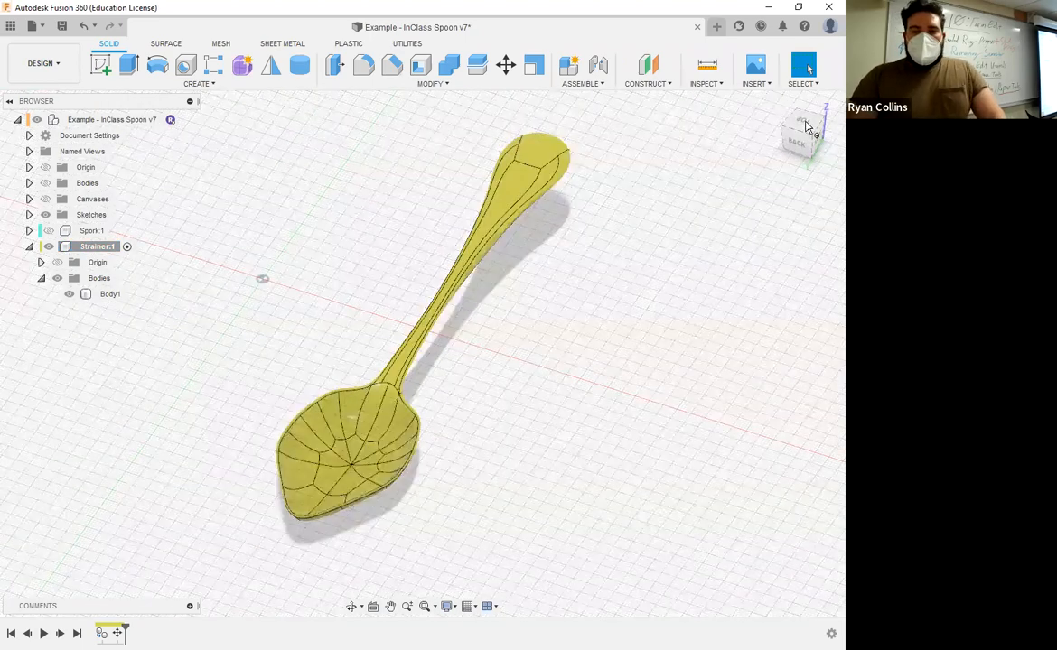
click(807, 124)
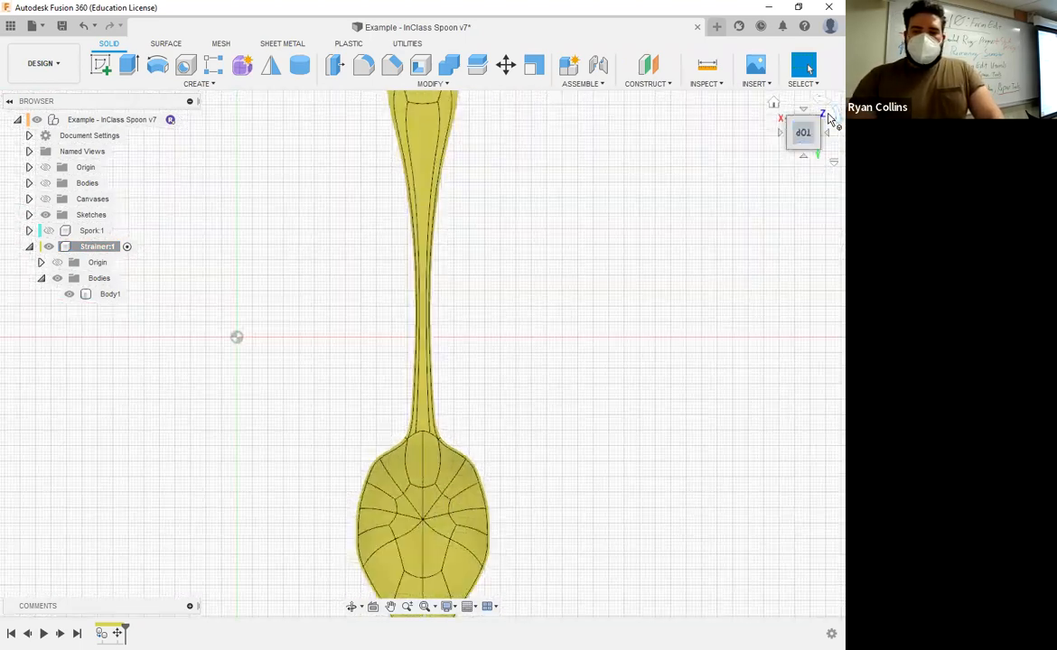
click(830, 119)
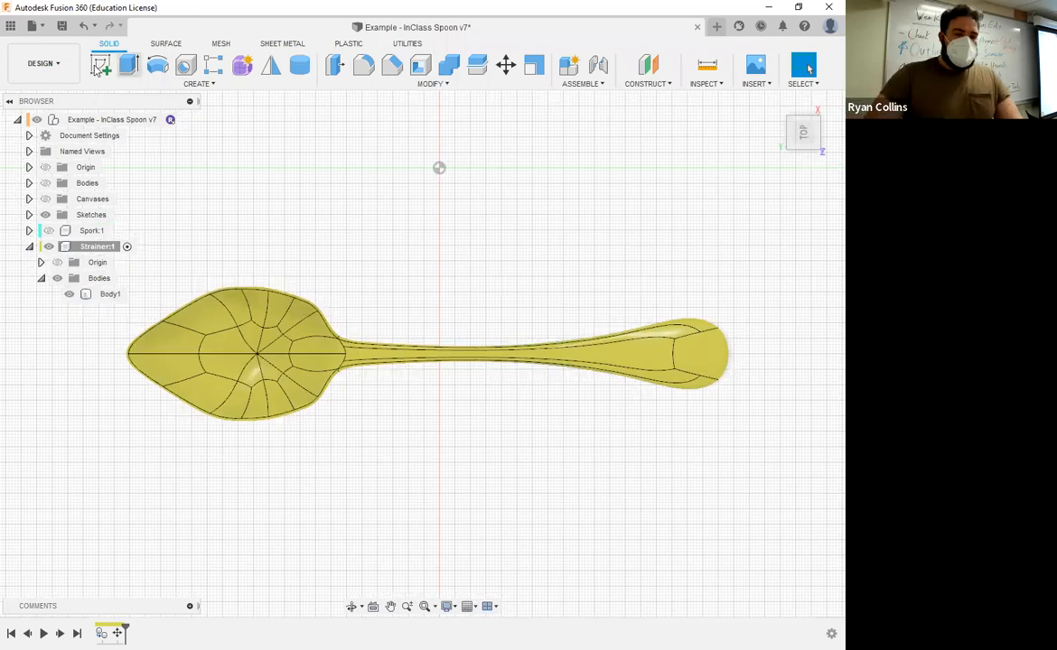
click(96, 69)
click(378, 115)
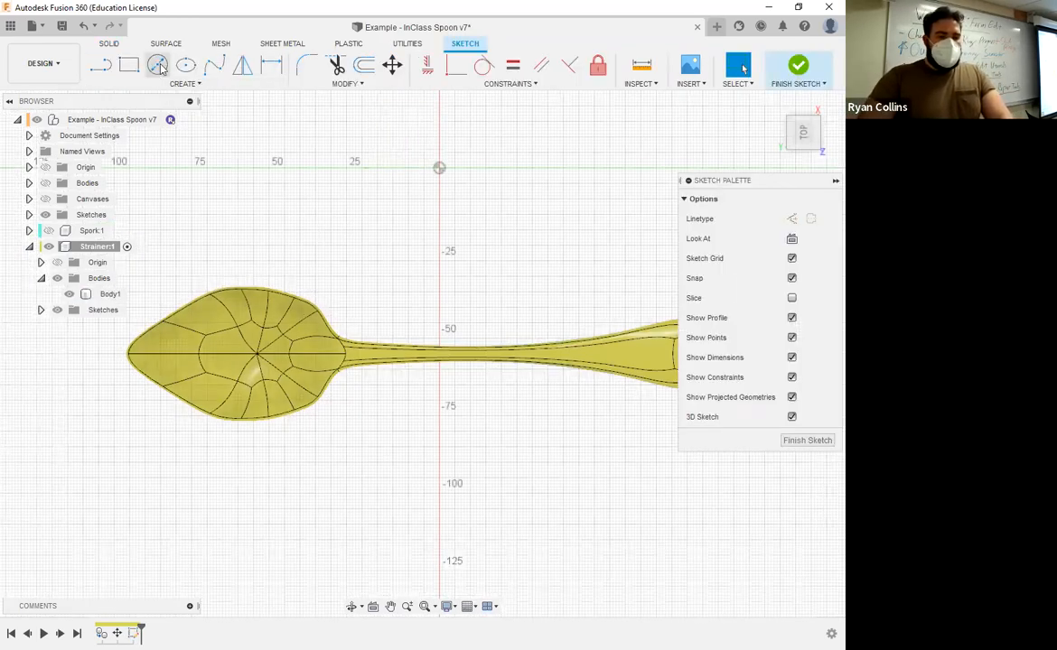
Sketch a 3 mm diameter circle centred where the surface edges meet in the middle of the strainer's bowl.
key(c)
scroll(240, 359, up, 5)
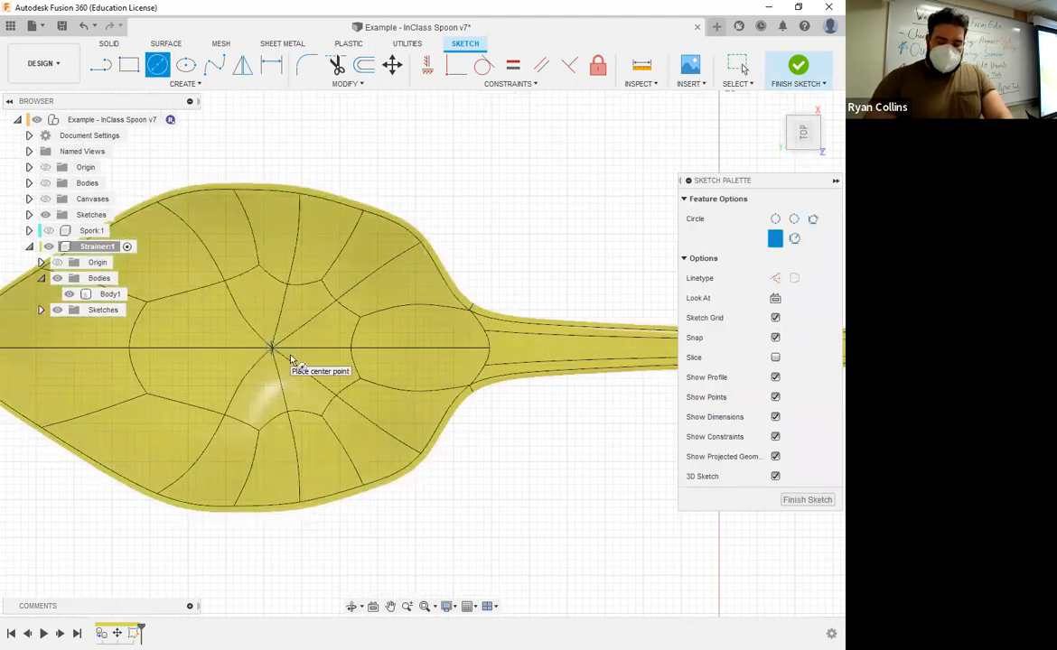
click(271, 348)
text(3)
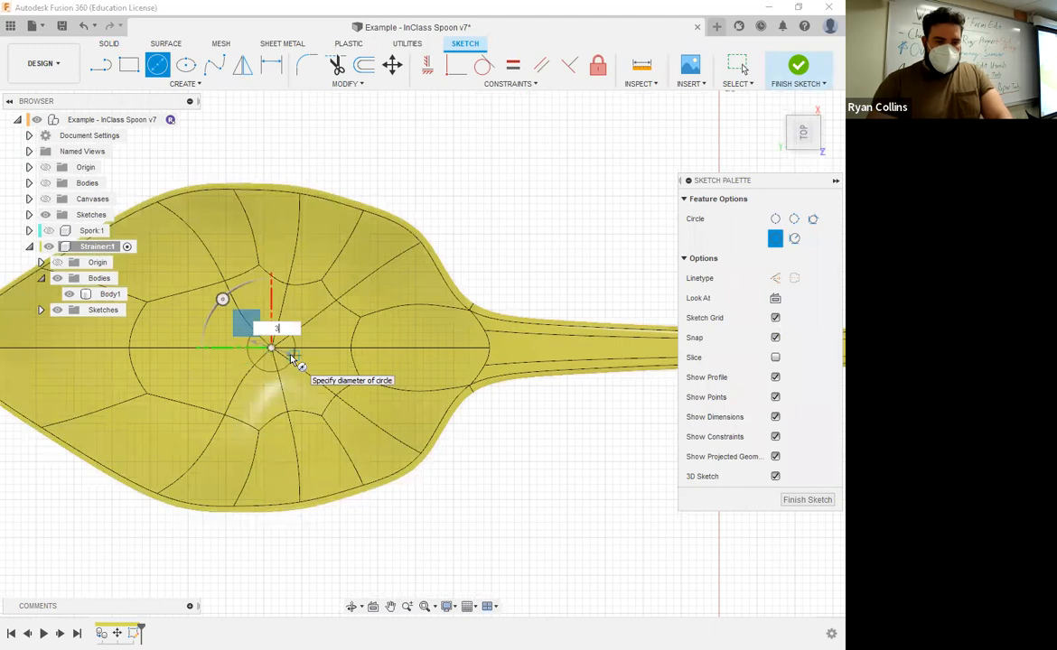
key(Tab)
key(Return)
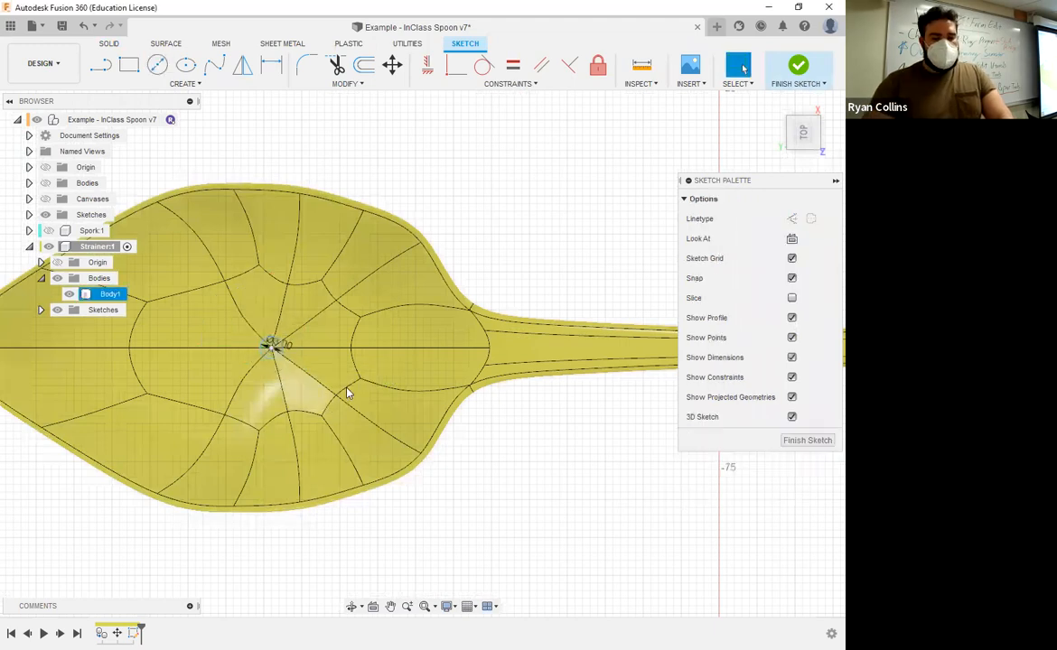
Sketch a second 3 mm diameter circle on the bowl's centreline, between the central circle and the handle.
click(161, 66)
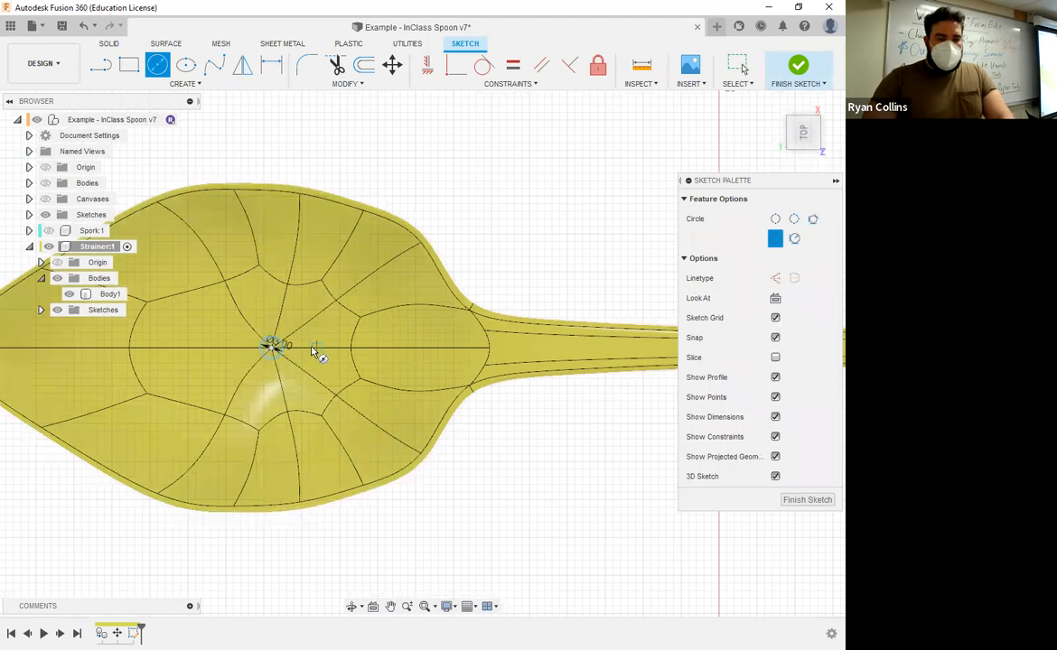
click(322, 362)
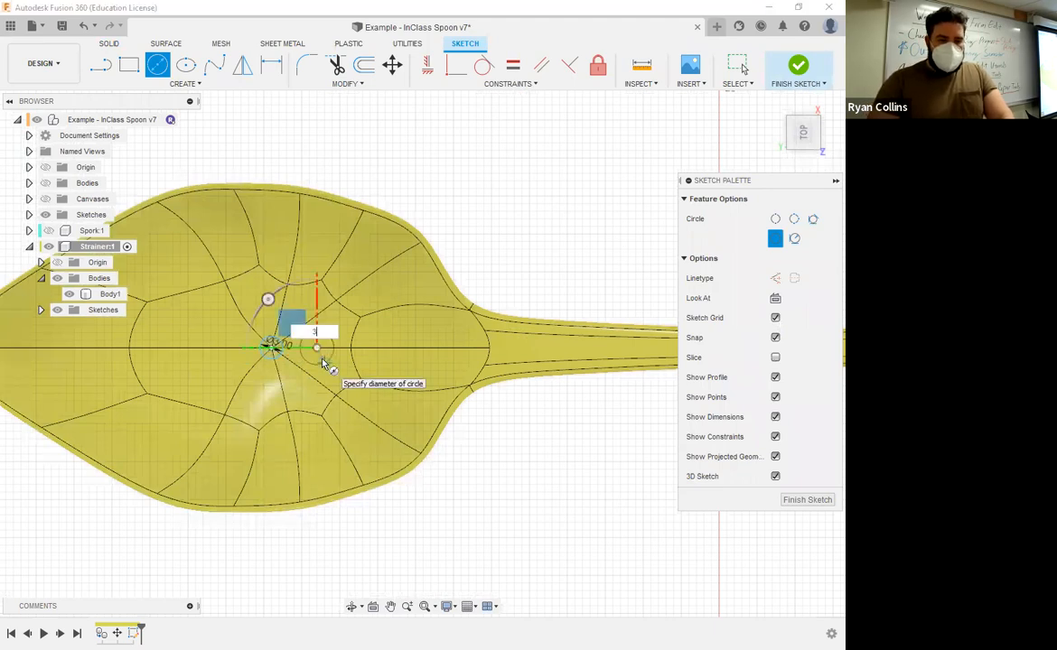
key(Return)
key(Escape)
Move the second circle 1 mm along Y toward the central circle.
scroll(323, 362, up, 3)
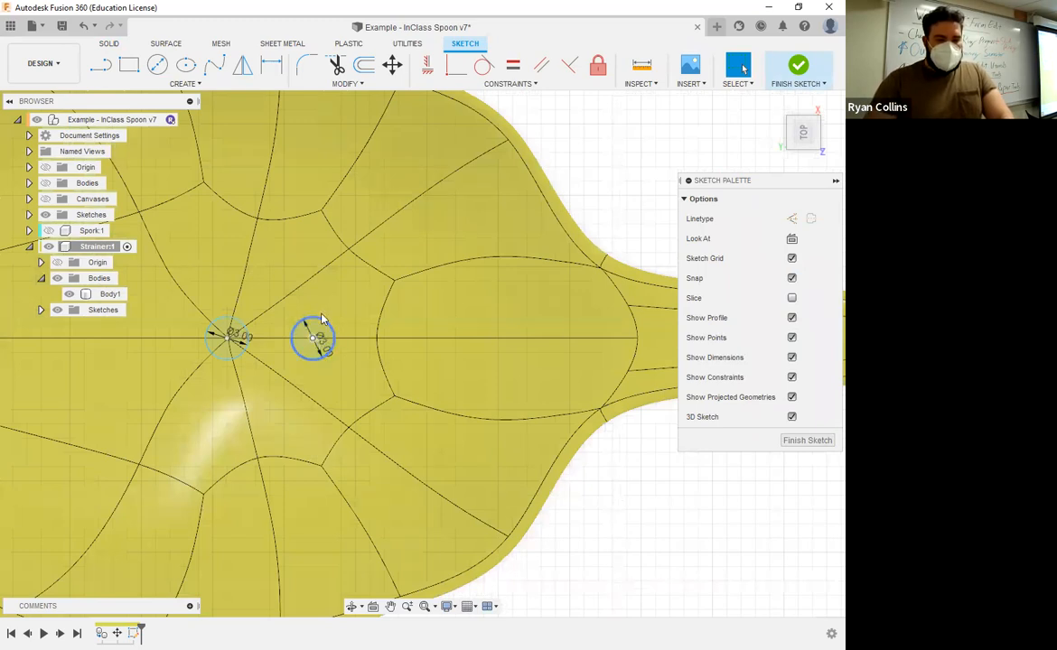
key(m)
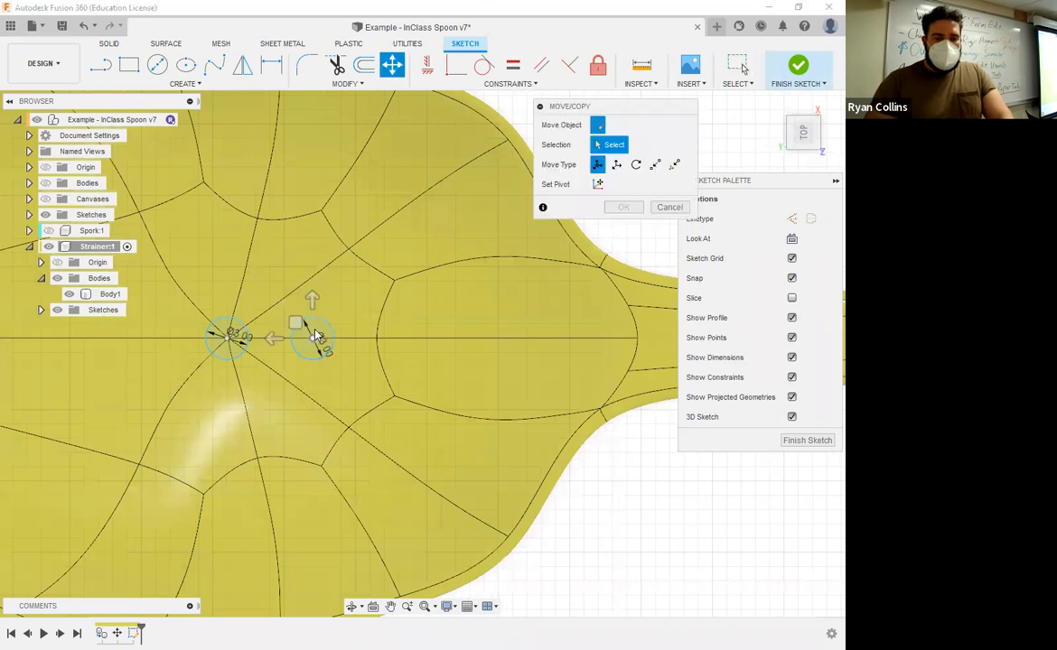
click(275, 340)
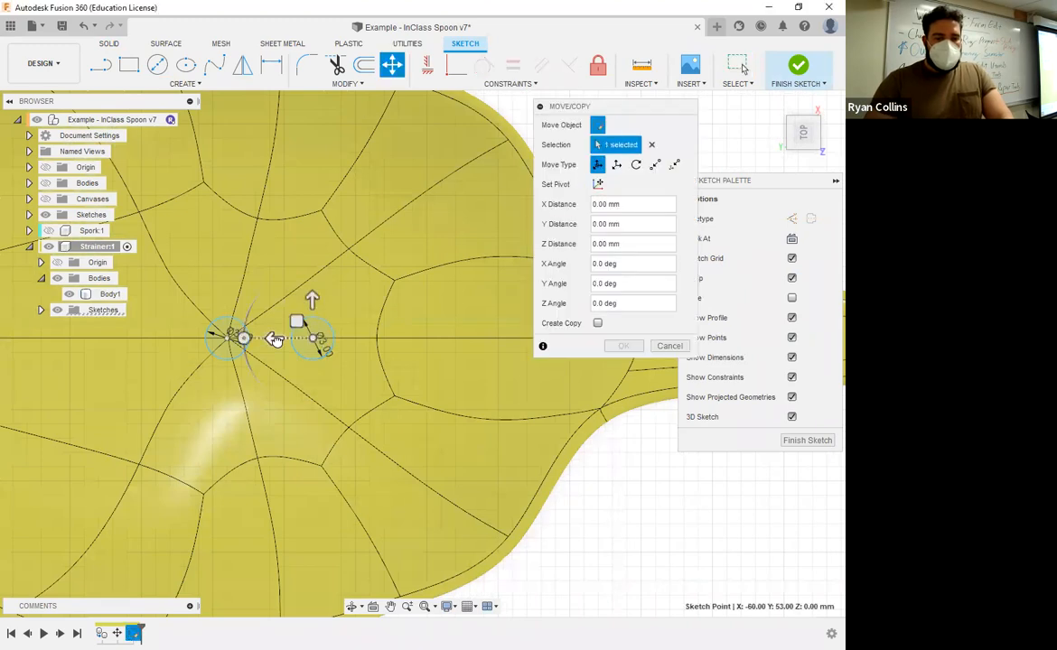
drag(271, 338, 260, 339)
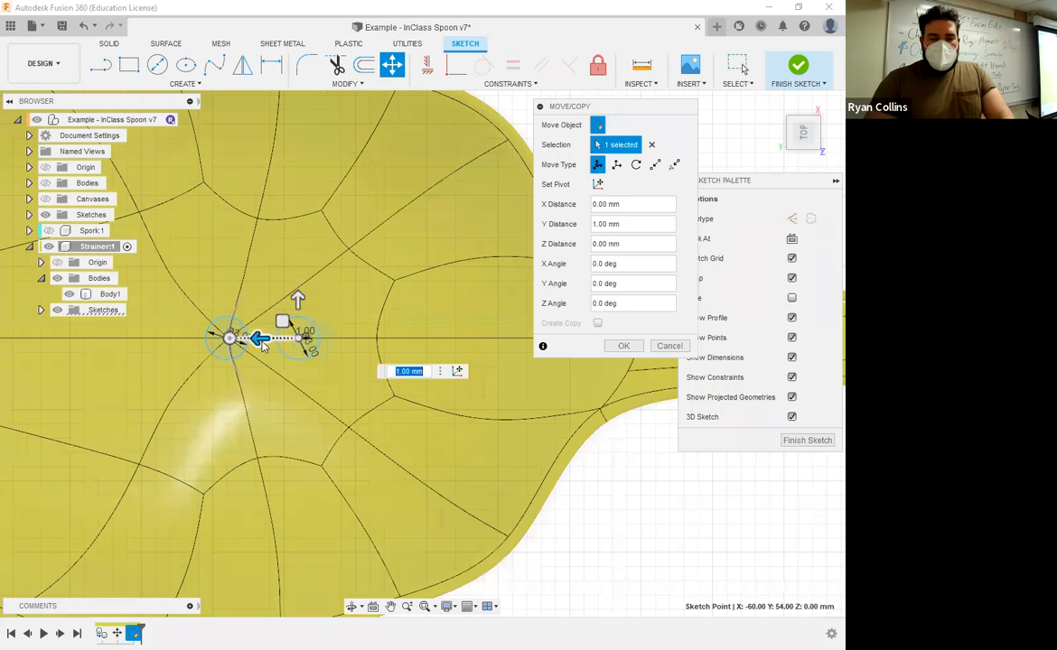
key(Return)
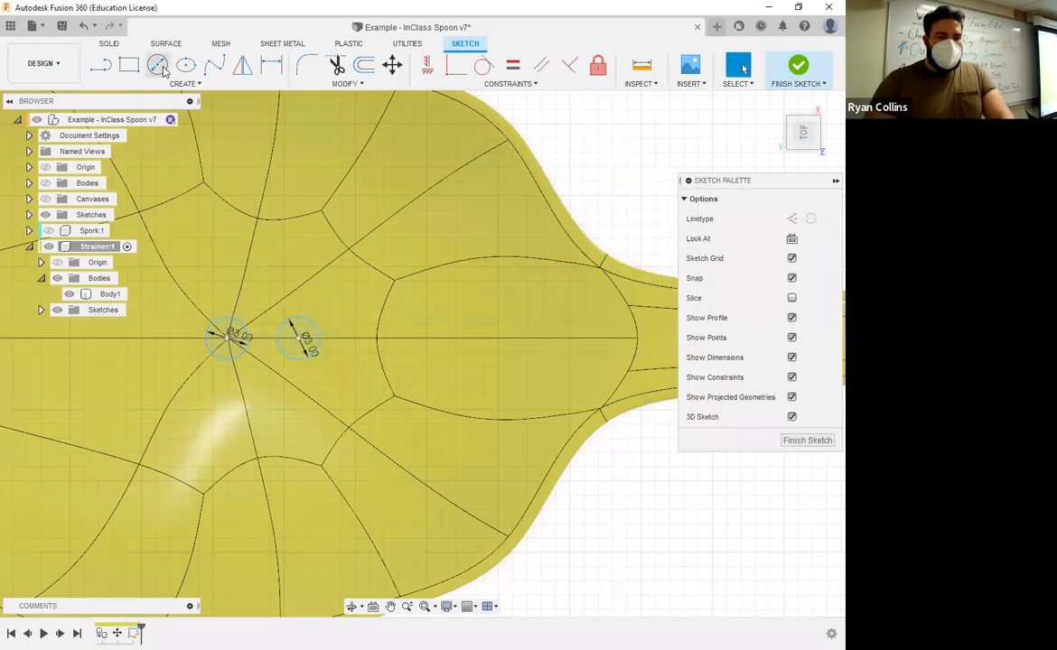
Sketch a third 3 mm diameter circle on the centreline, further toward the handle than the second circle.
click(157, 65)
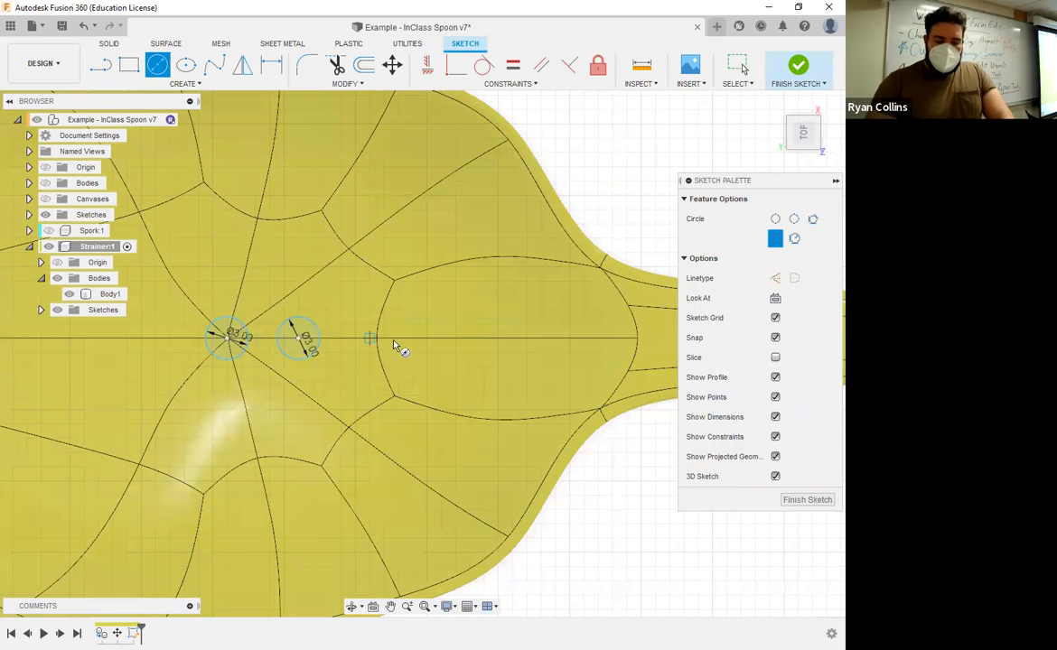
click(394, 345)
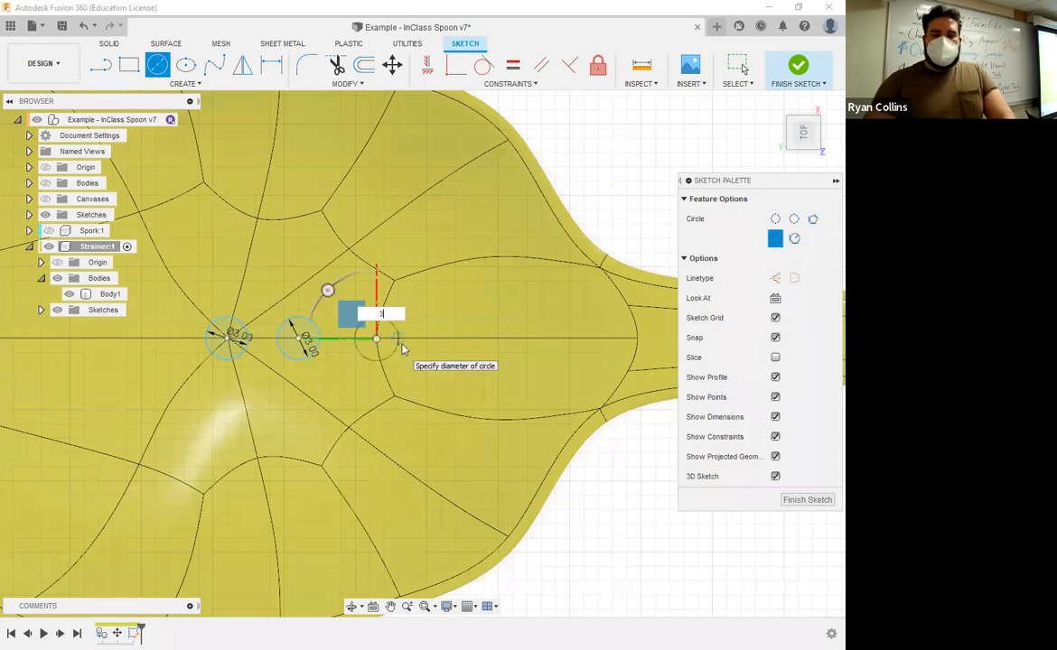
key(Return)
key(Escape)
Create a full circular pattern of the second circle and its centre point around the central circle's centre, with quantity 6.
scroll(396, 345, down, 3)
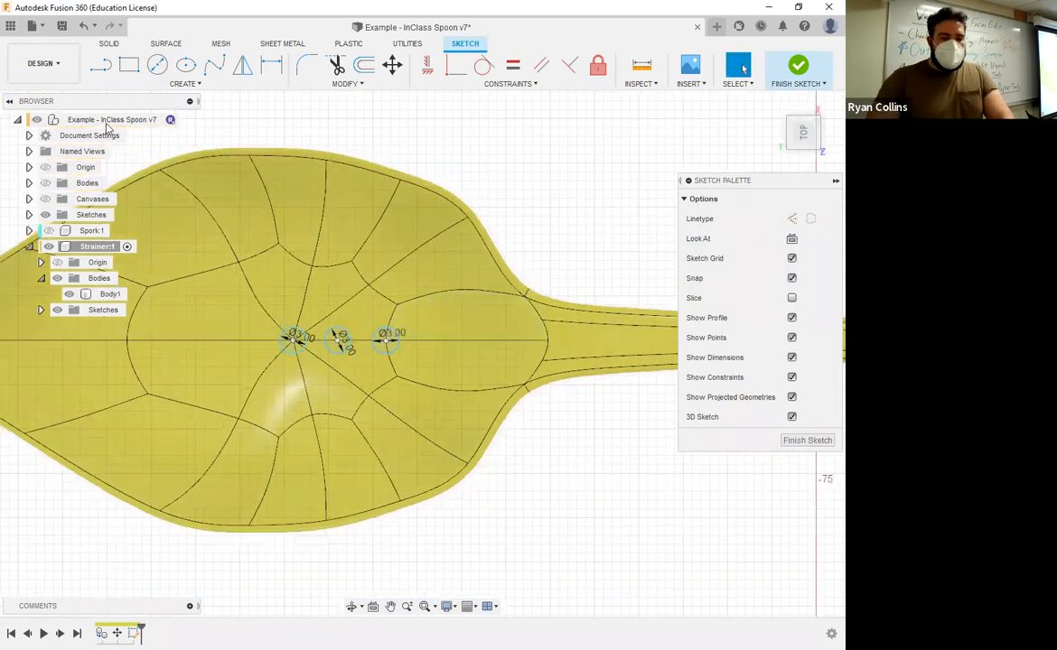
click(188, 84)
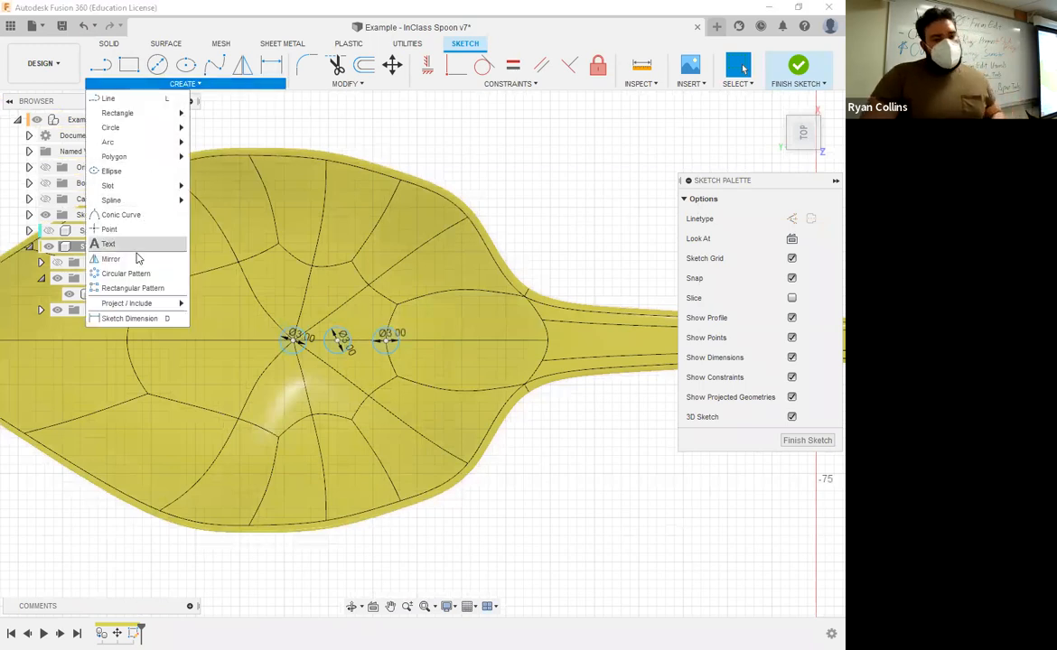
click(125, 273)
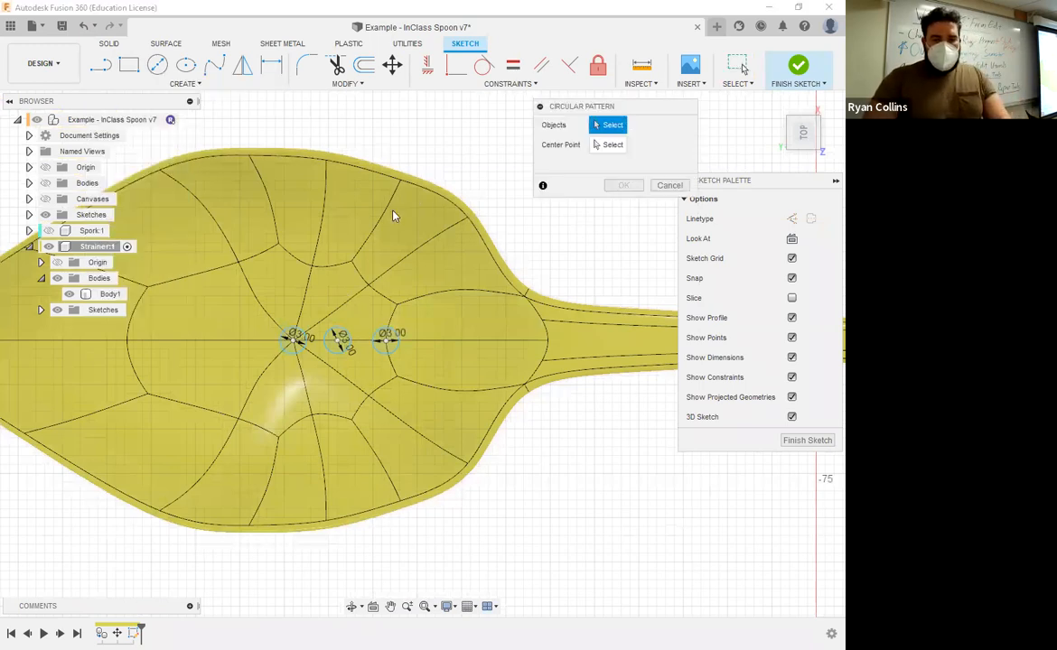
click(340, 344)
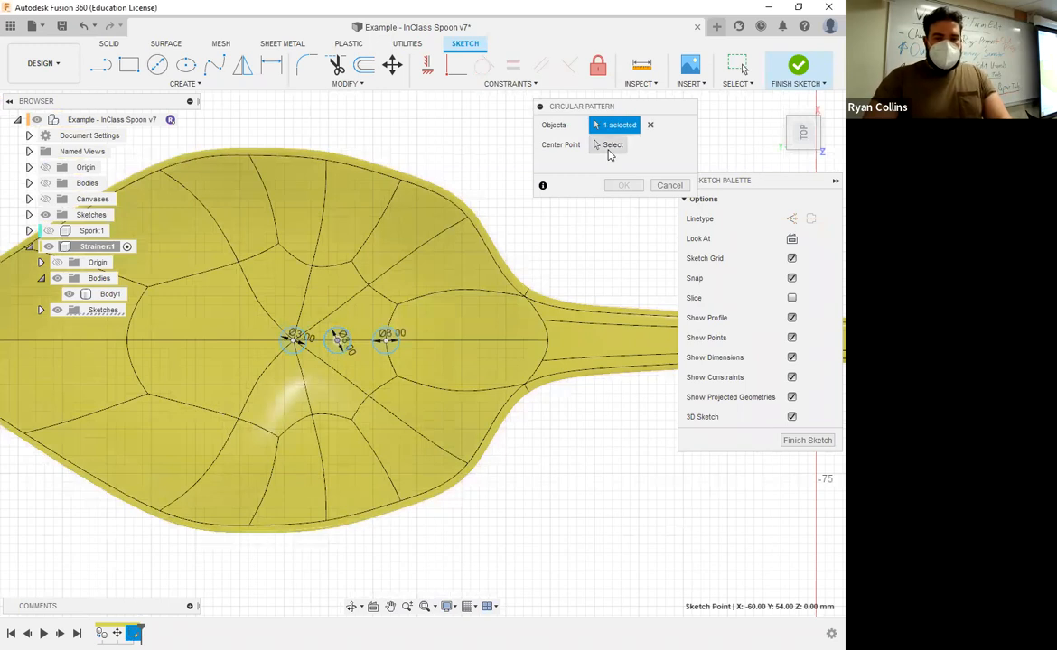
click(293, 342)
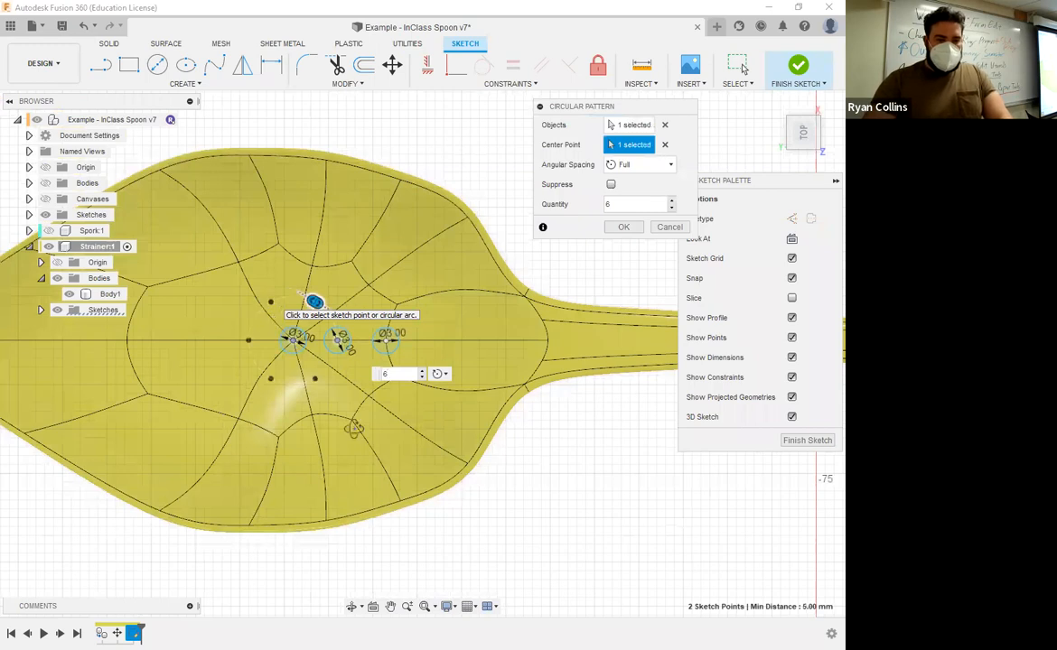
shift+middle_drag(349, 417, 314, 345)
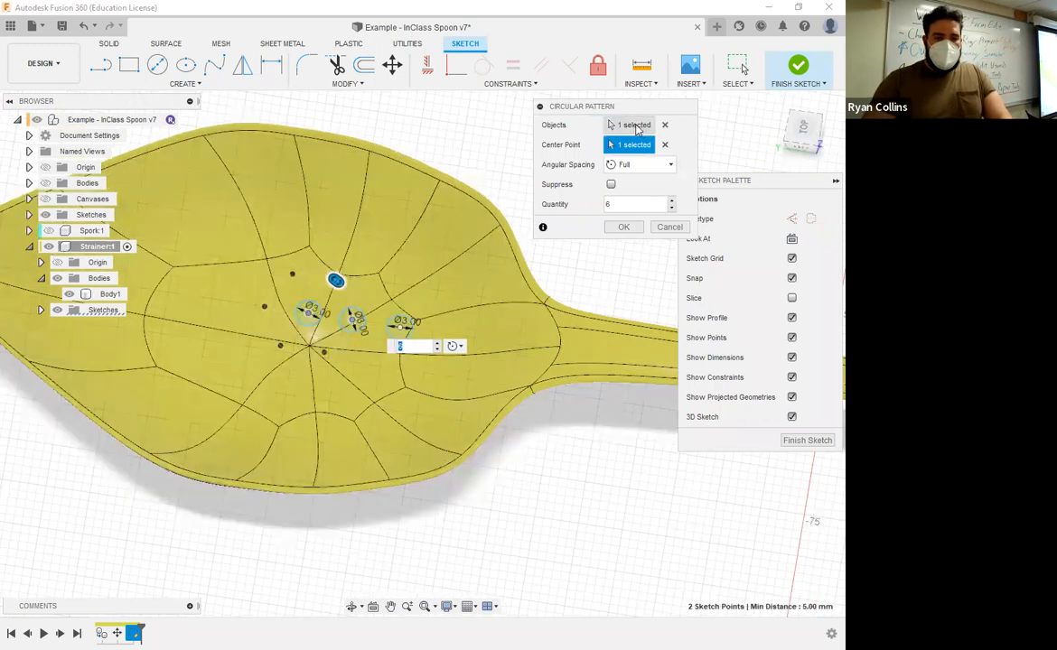
click(635, 125)
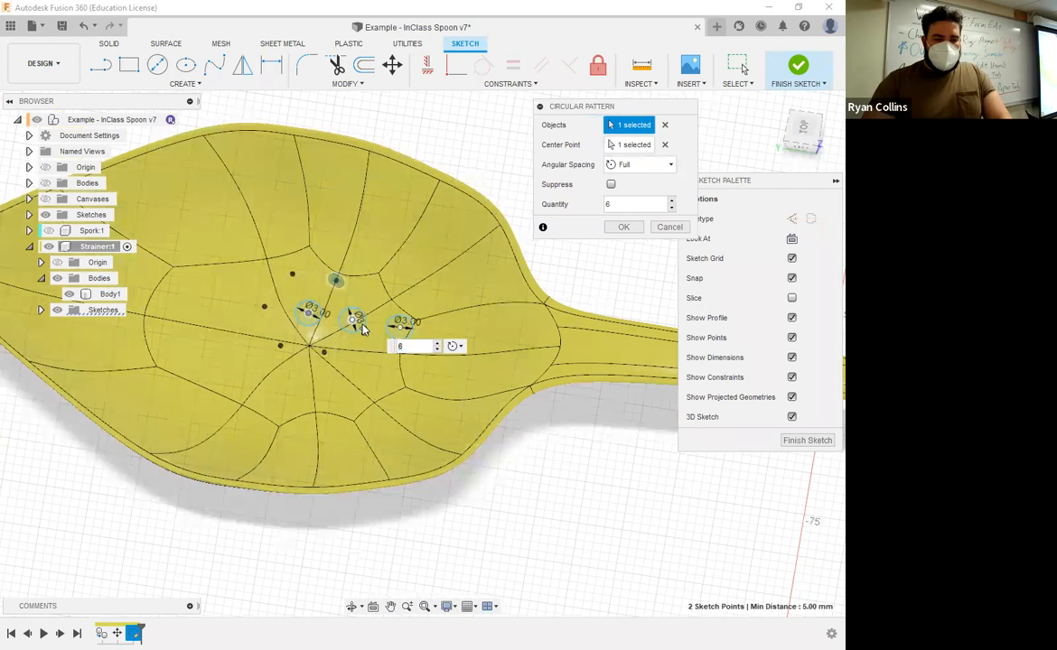
click(359, 327)
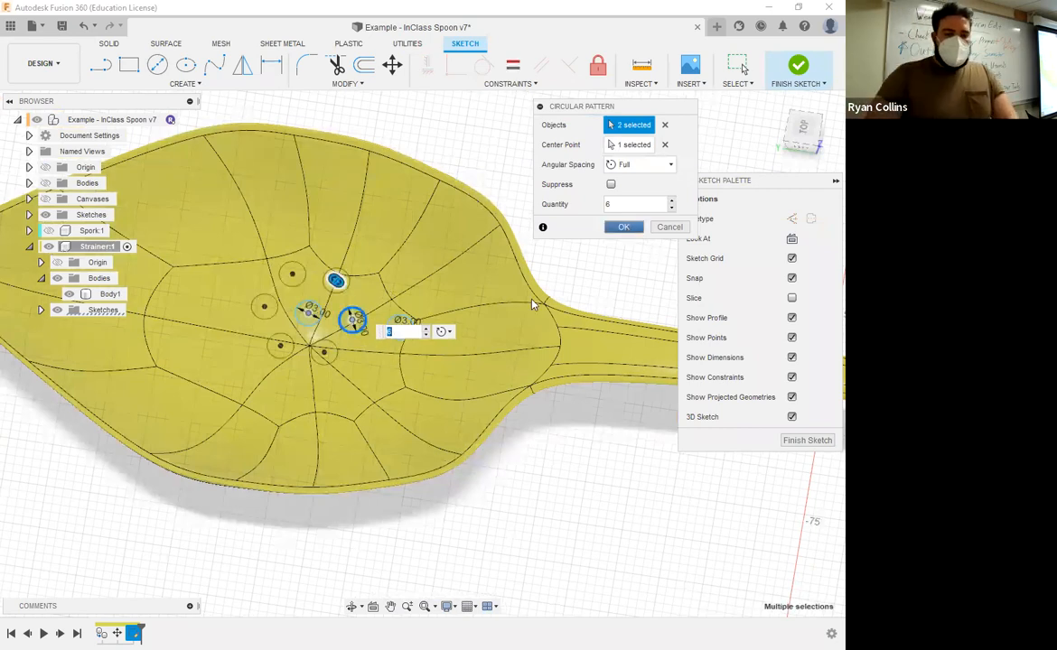
key(Return)
Create a full circular pattern of the third circle around the central circle's centre with quantity 13, and finish the sketch.
right_click(593, 197)
click(595, 156)
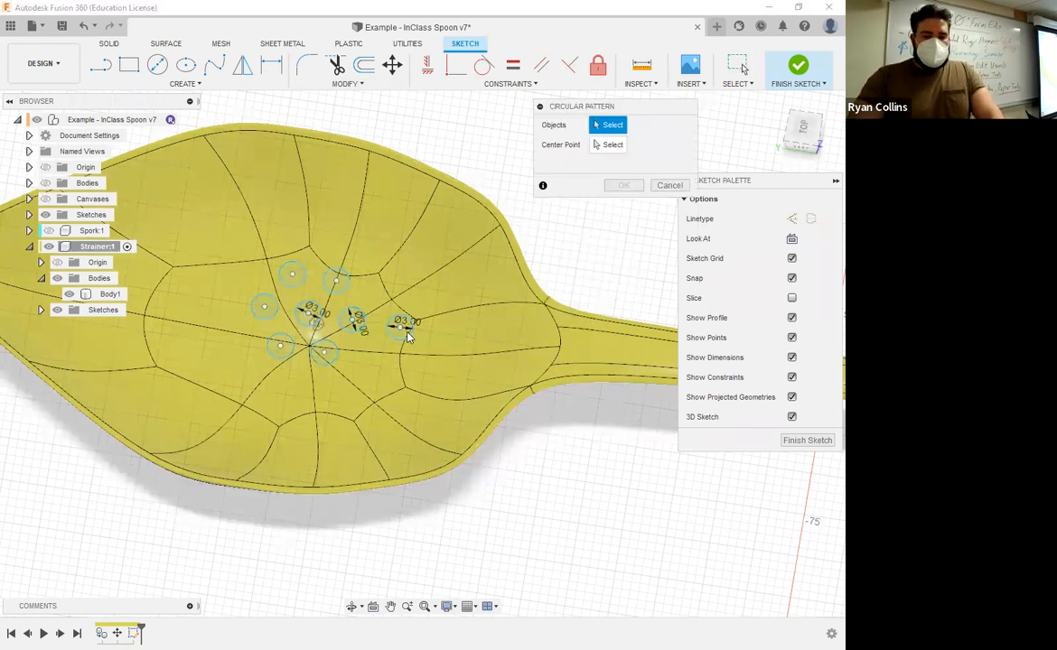
click(407, 334)
click(609, 145)
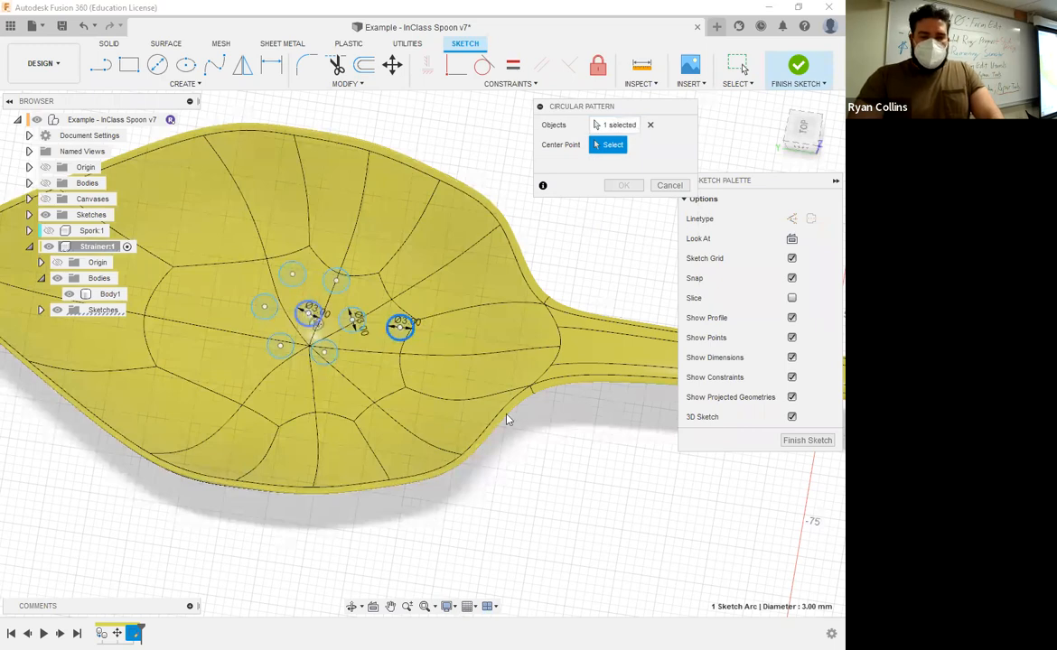
click(309, 314)
click(632, 207)
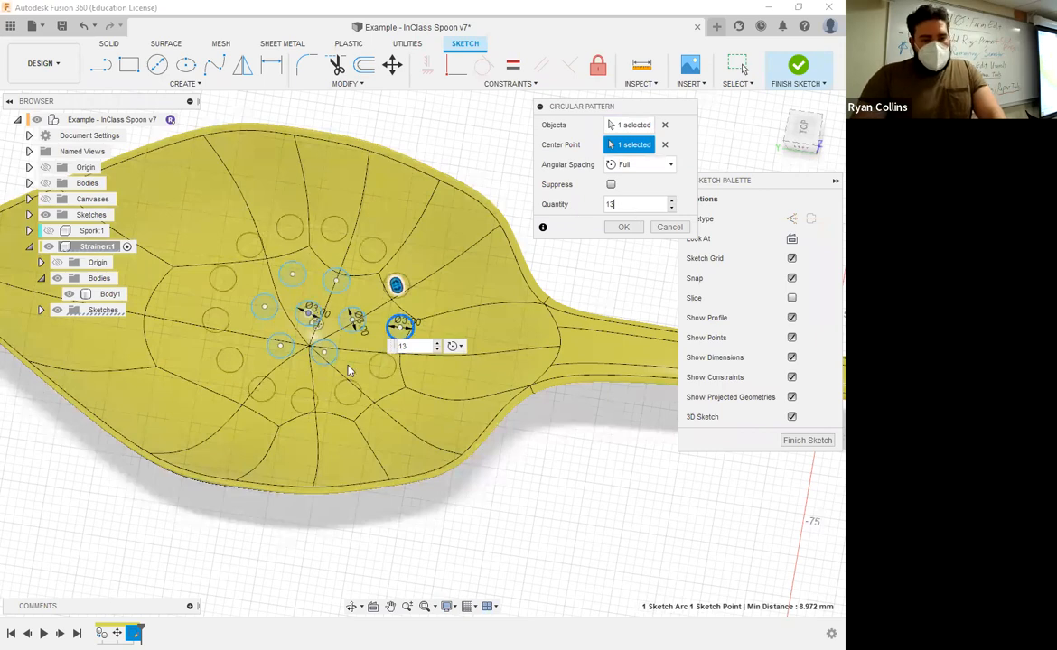
shift+middle_drag(336, 355, 359, 390)
click(620, 228)
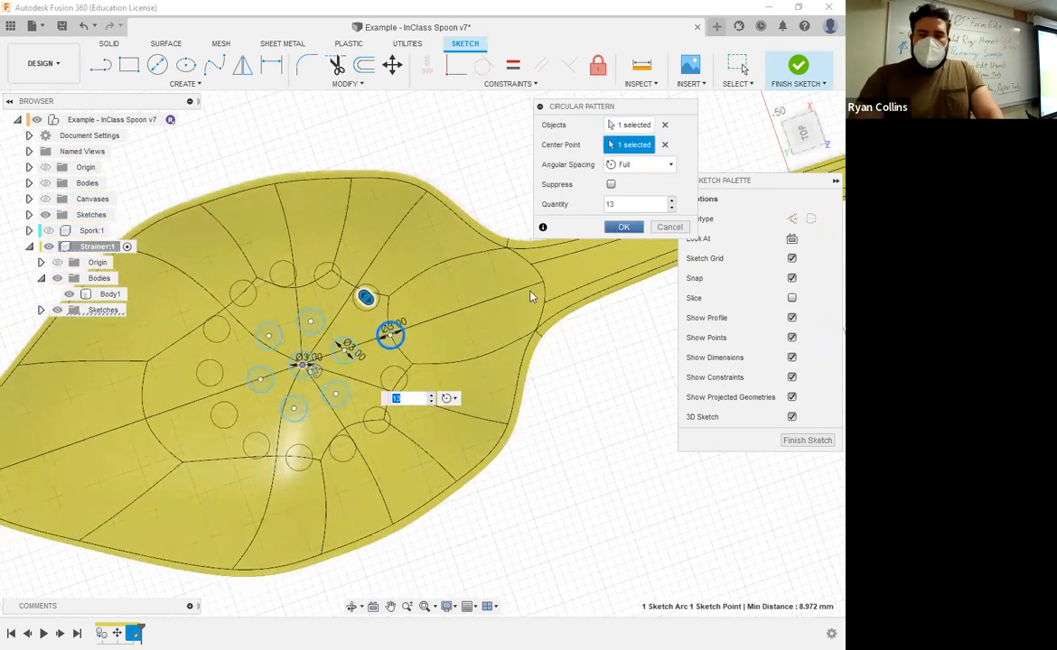
click(801, 66)
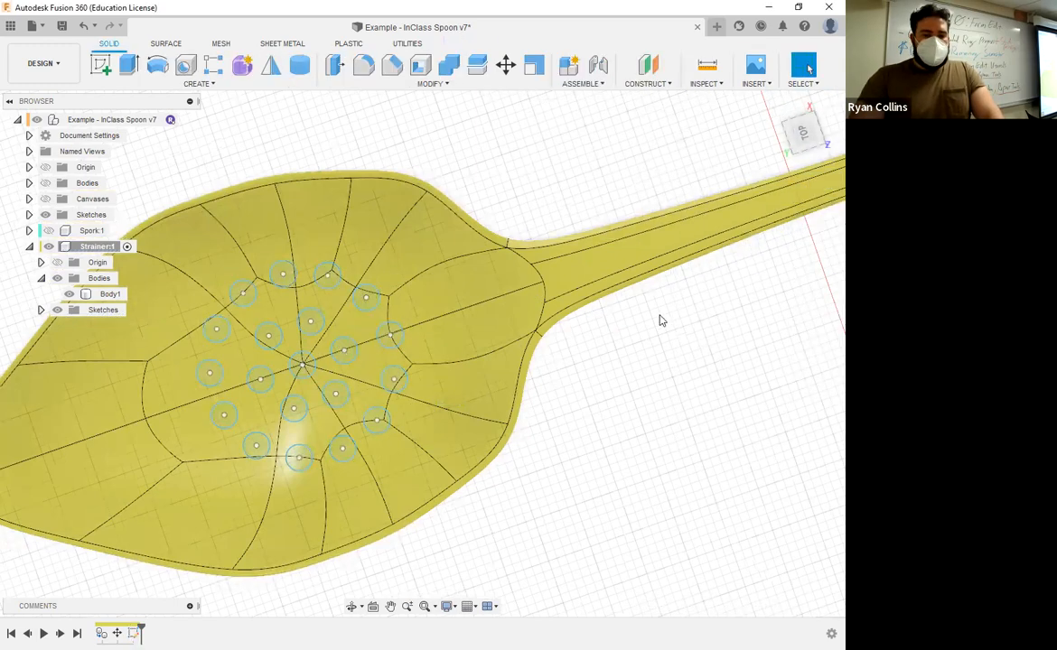
Extrude all the circle profiles by -24 mm as a cut through the strainer's bowl, hiding the body only while selecting them.
shift+middle_drag(633, 307, 652, 206)
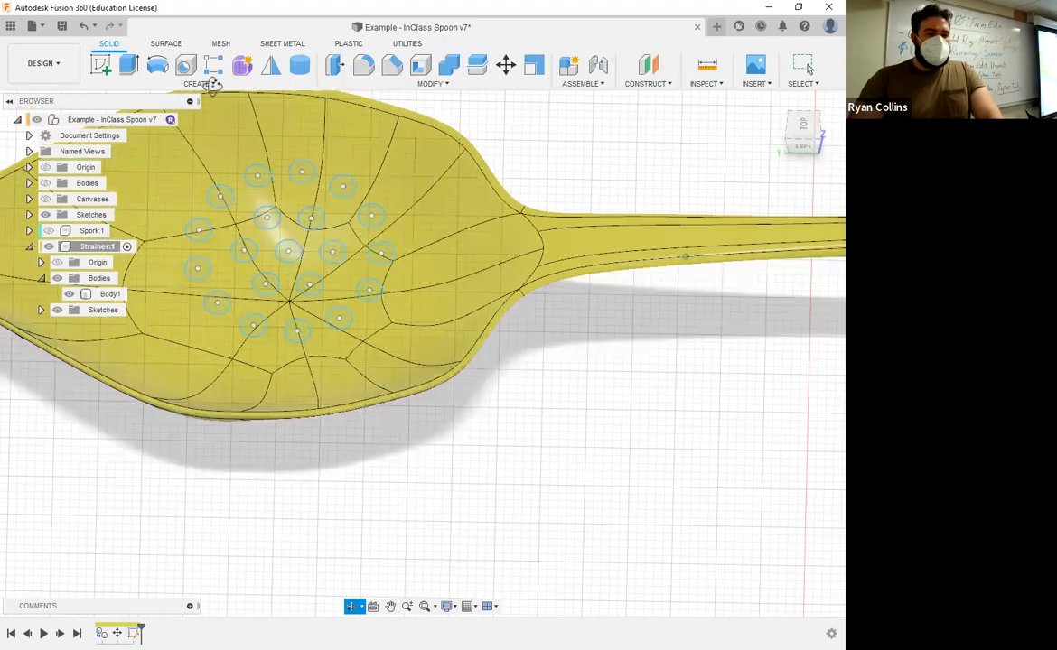
click(129, 65)
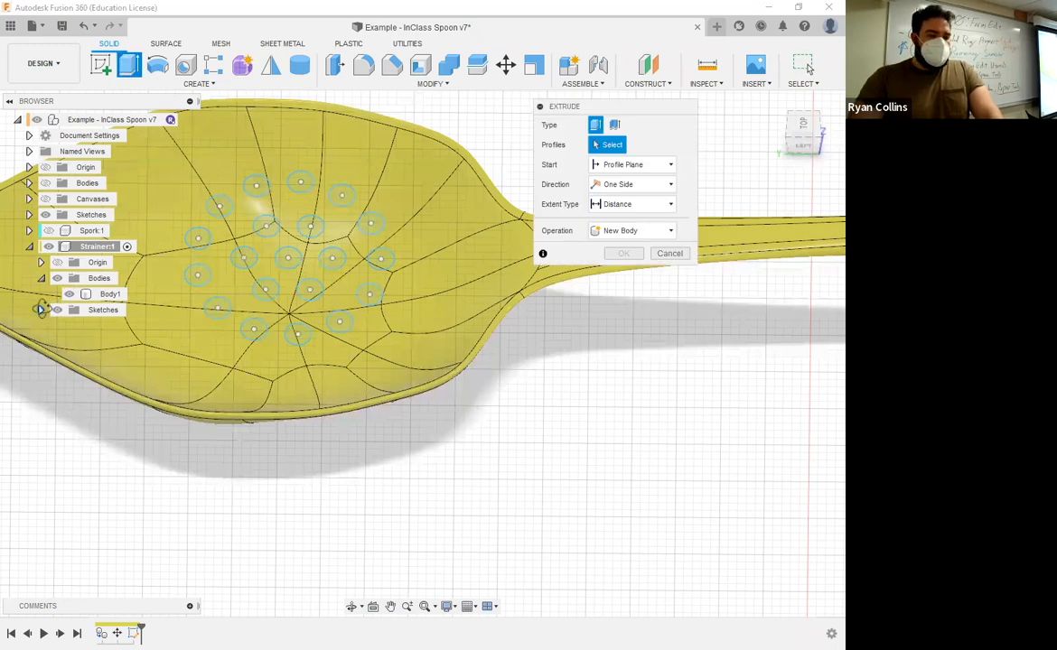
click(40, 310)
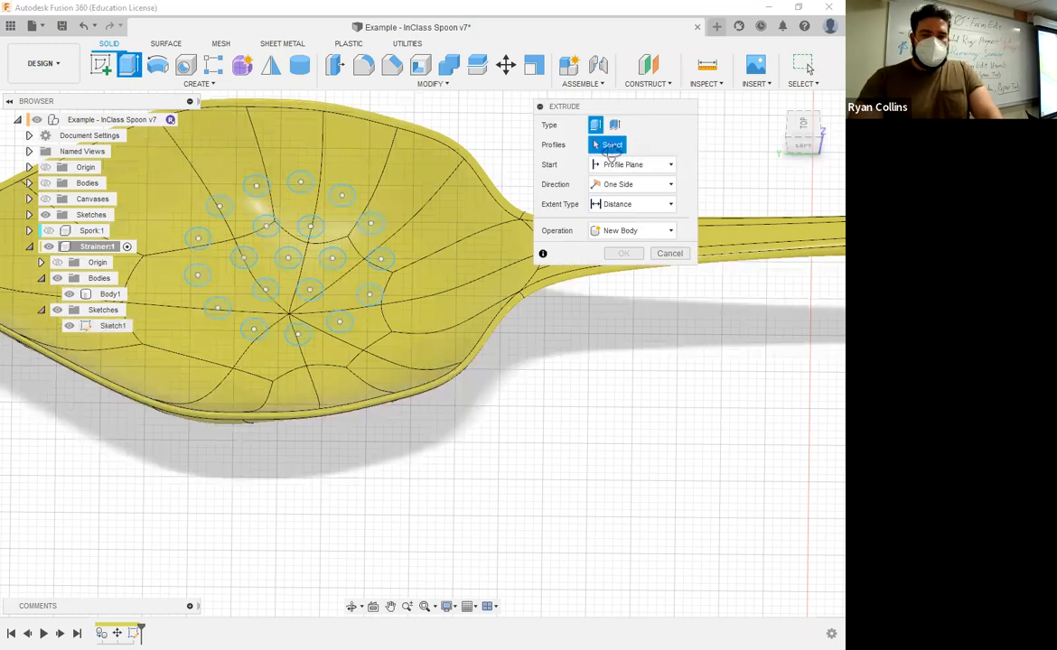
click(383, 260)
click(370, 222)
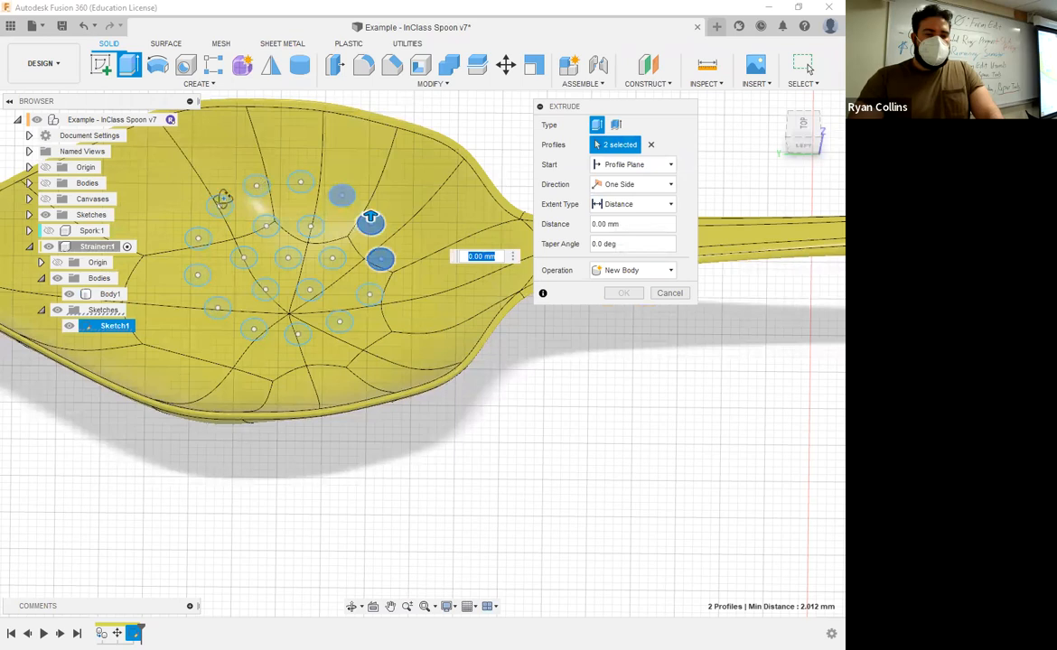
click(800, 147)
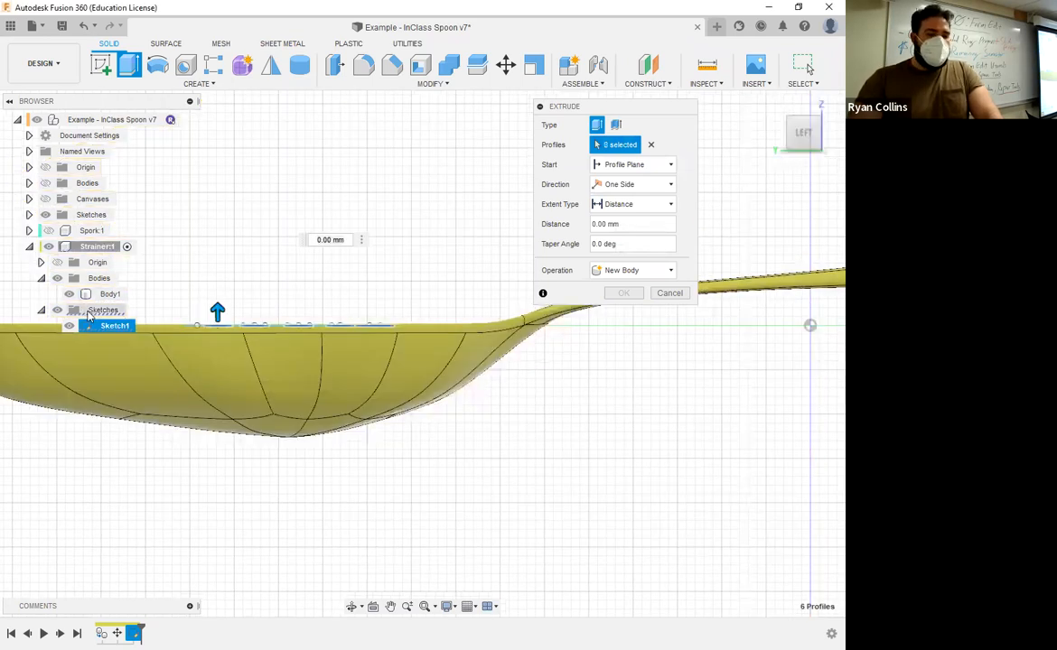
click(70, 296)
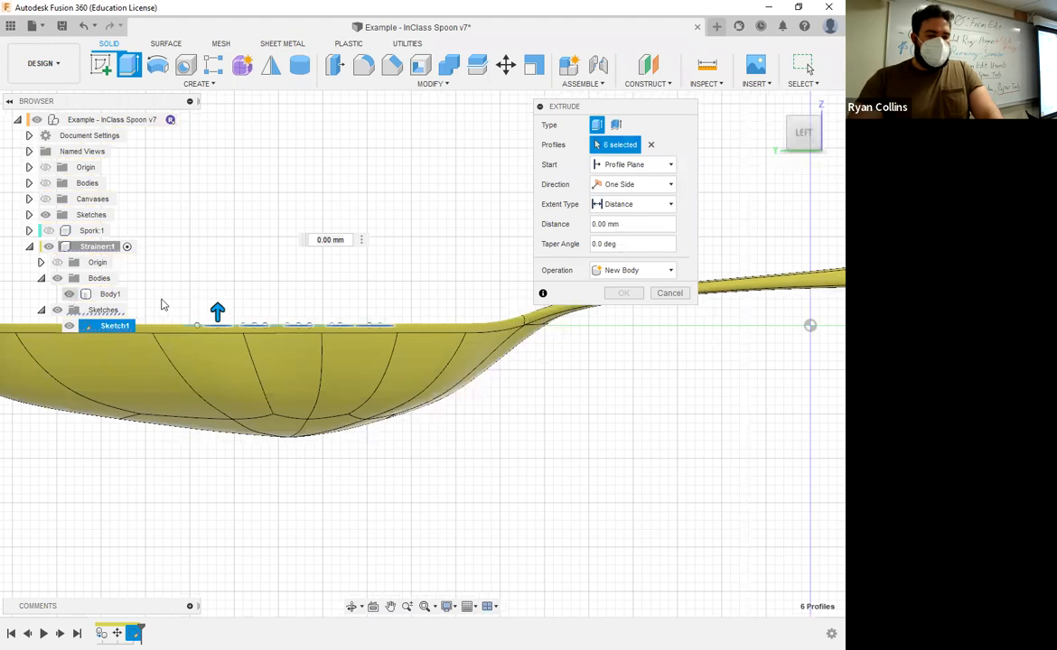
drag(161, 301, 452, 400)
shift+middle_drag(460, 388, 461, 415)
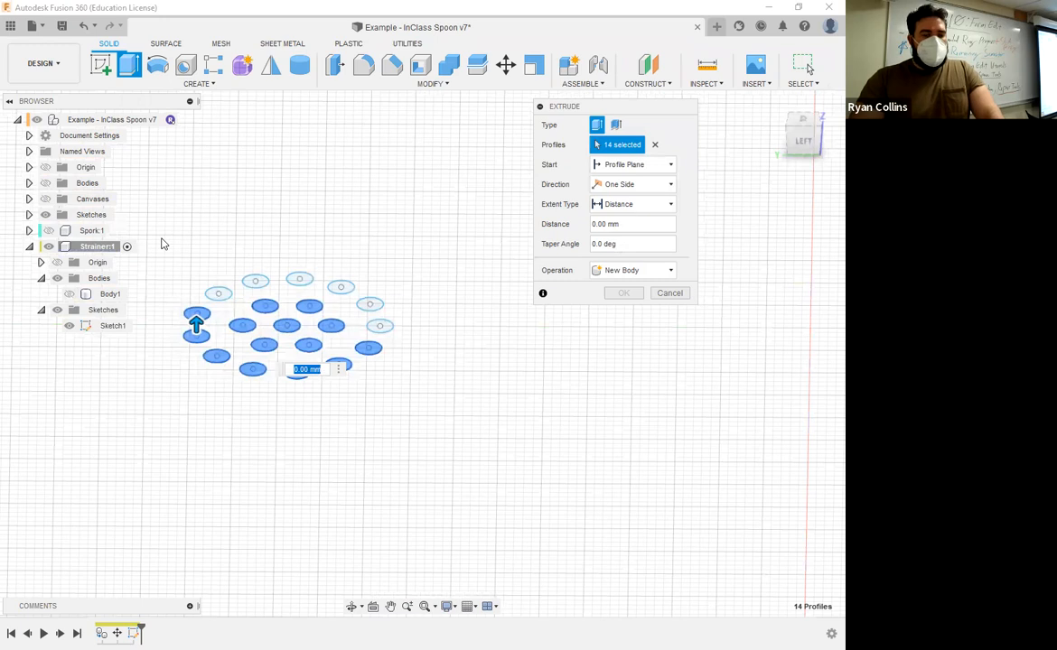
drag(161, 239, 430, 414)
drag(174, 260, 404, 395)
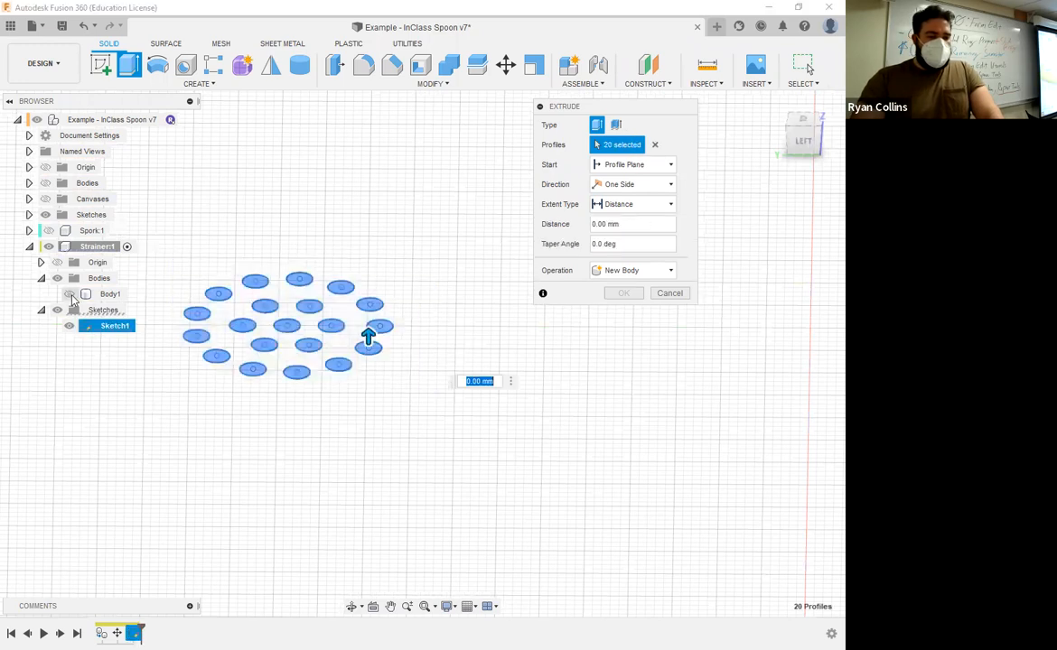
click(69, 294)
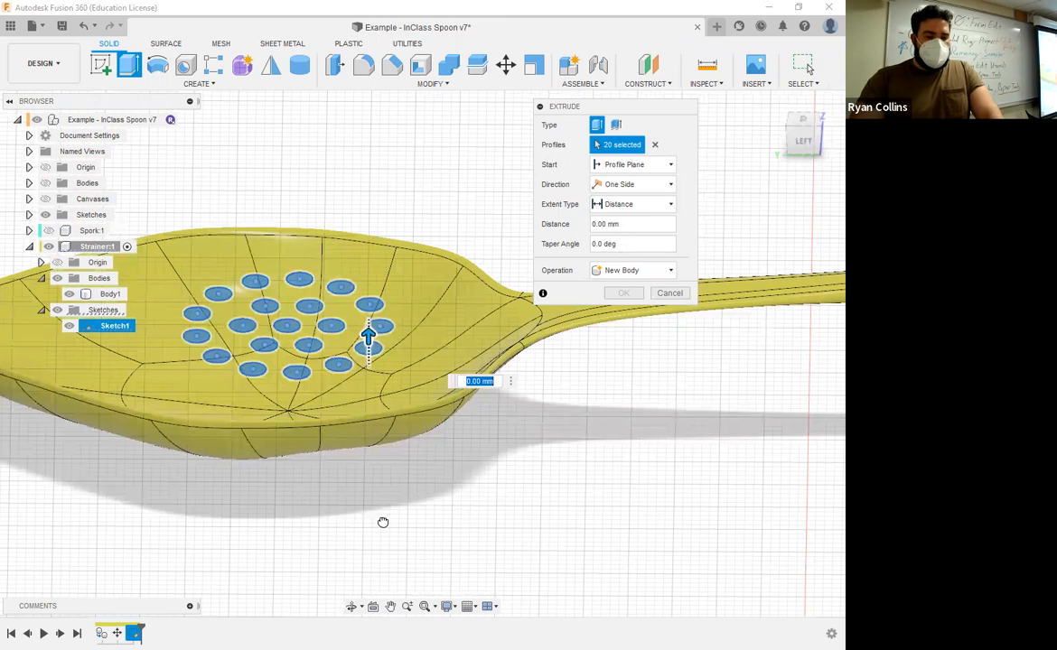
drag(384, 524, 386, 524)
shift+middle_drag(477, 527, 439, 451)
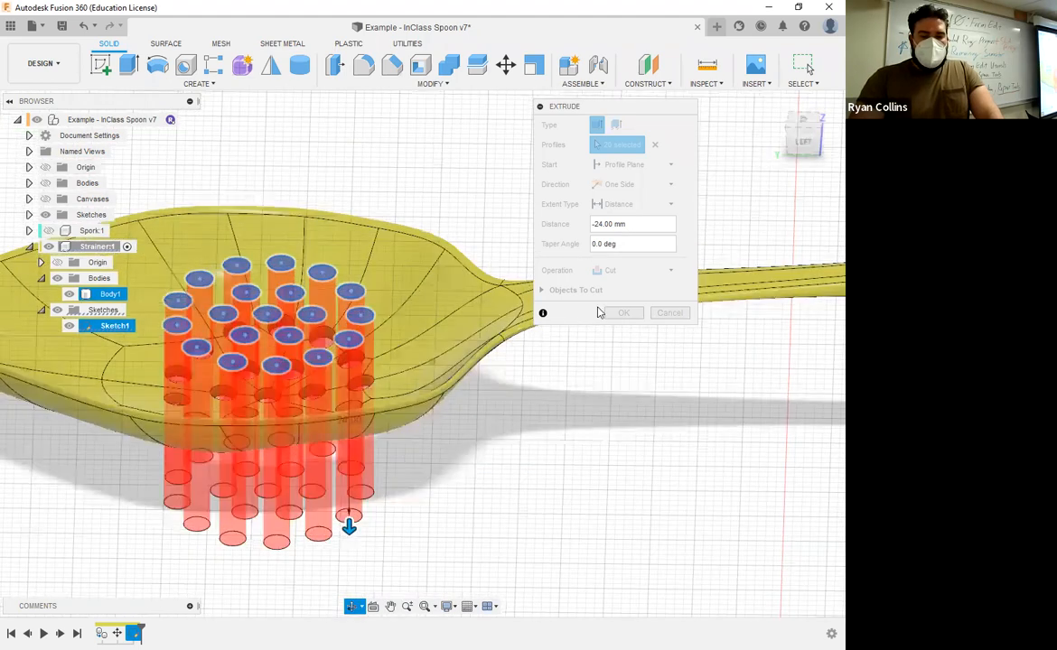
click(623, 314)
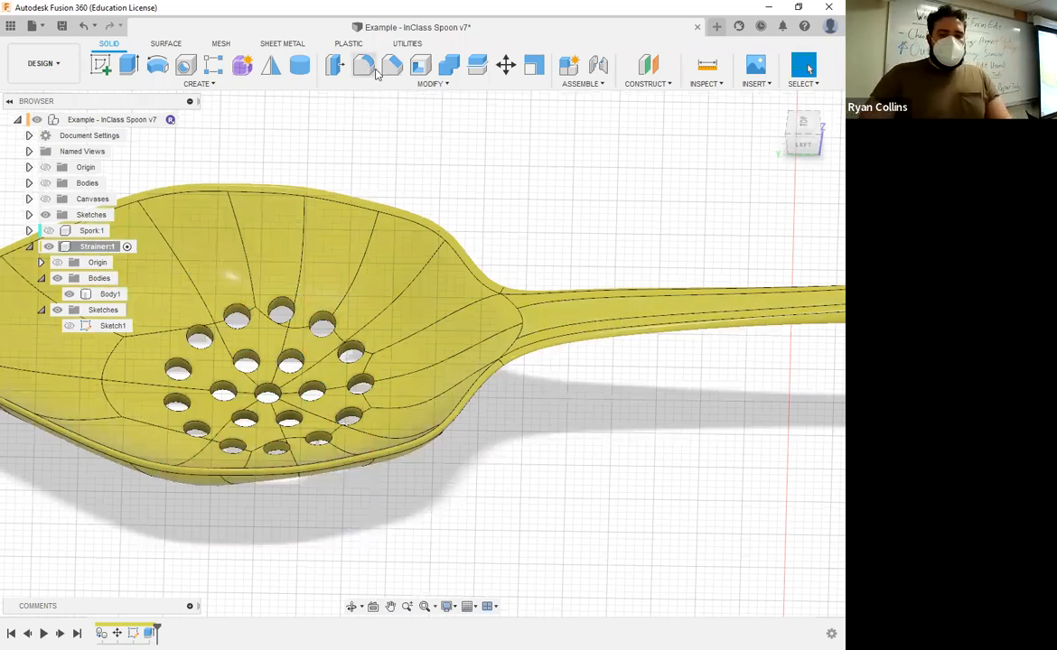
click(326, 315)
click(280, 299)
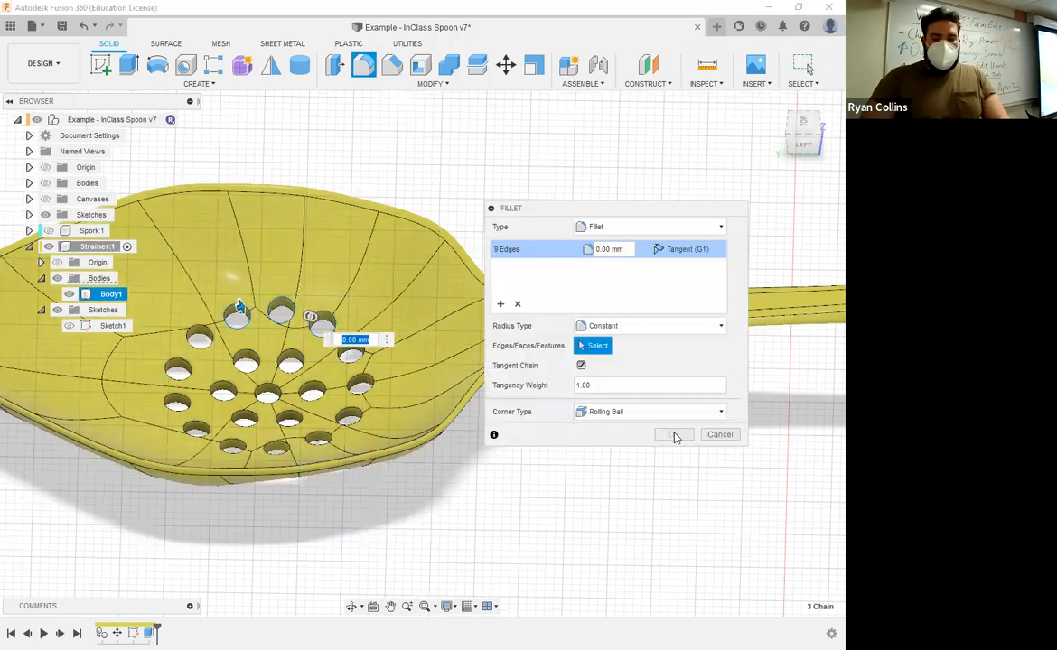
drag(650, 213, 571, 175)
click(648, 400)
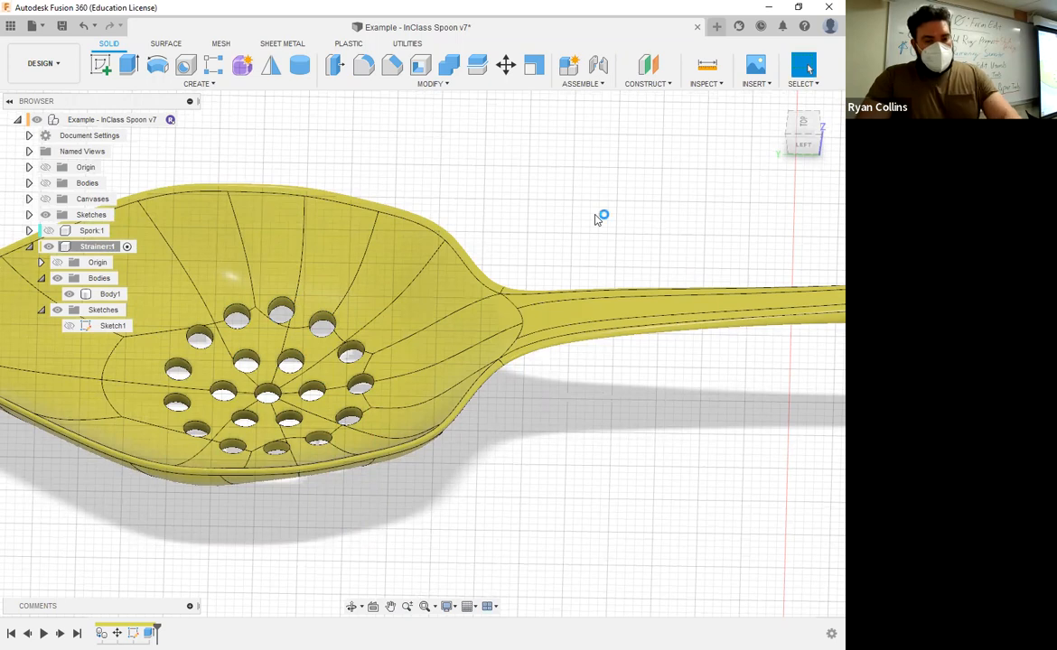
Save the design with the version description "Strainer Finished".
key(ctrl+s)
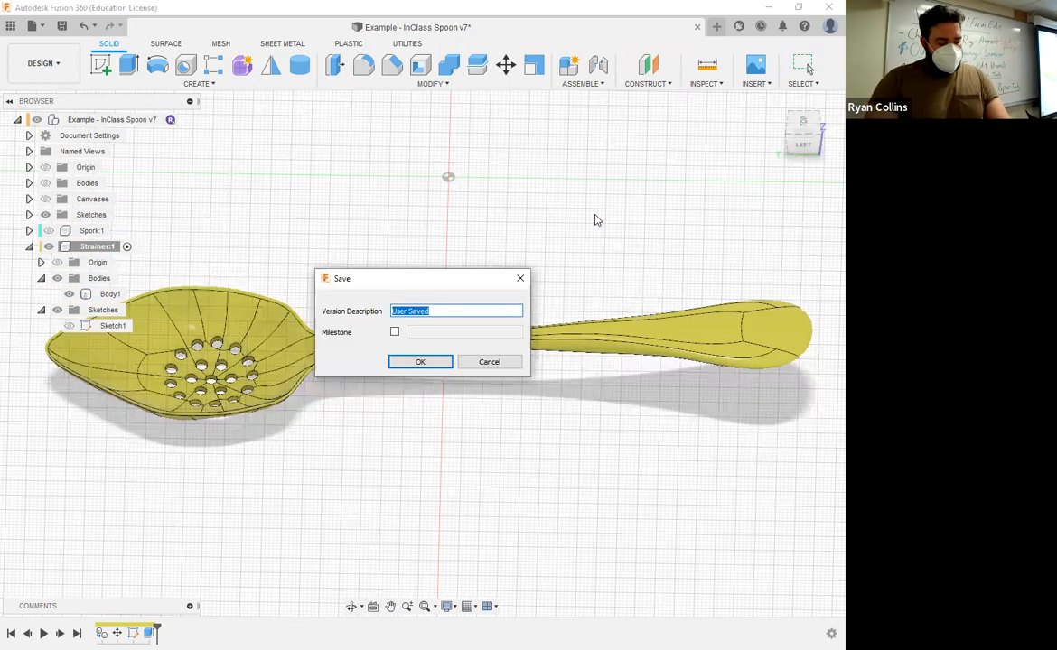
text(SP)
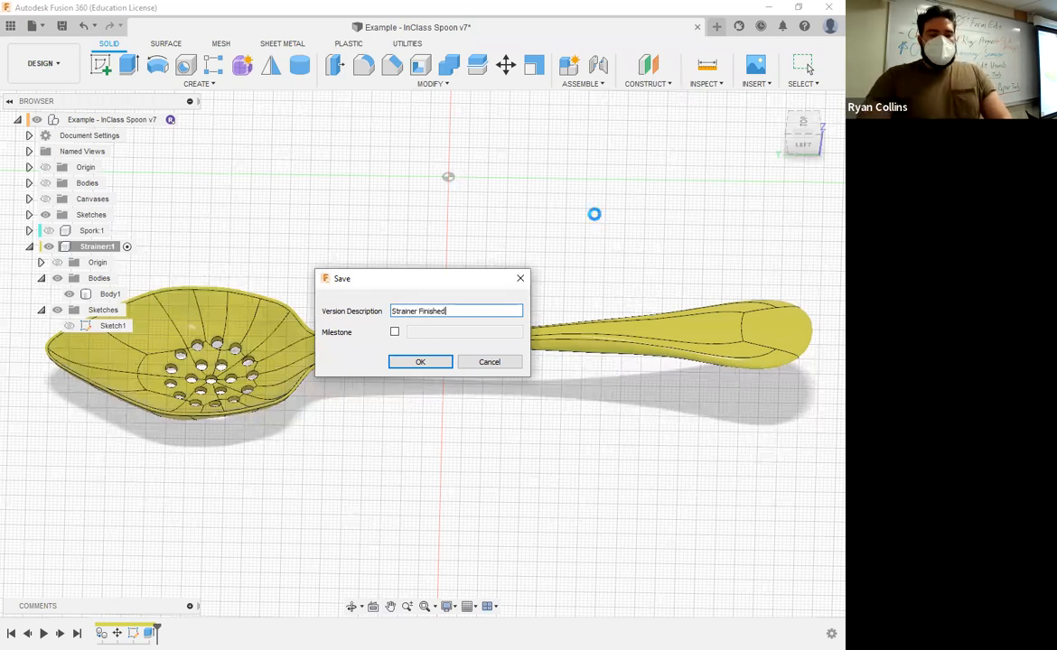
Show the original spoon body and the Spork alongside the Strainer, and activate the top-level component to view all three utensils.
click(29, 246)
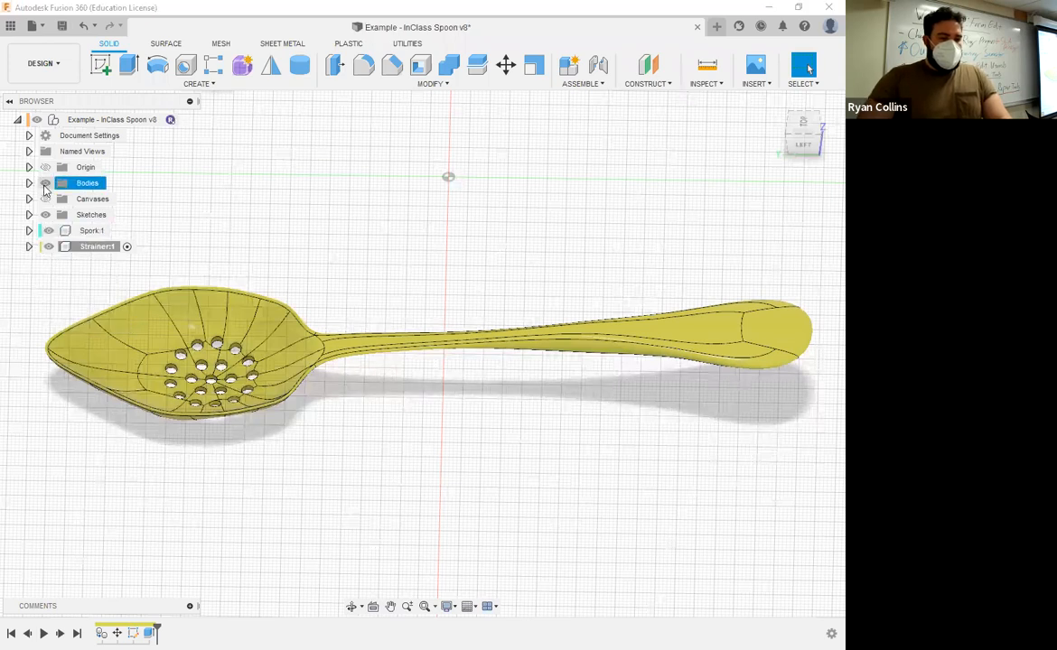
click(45, 184)
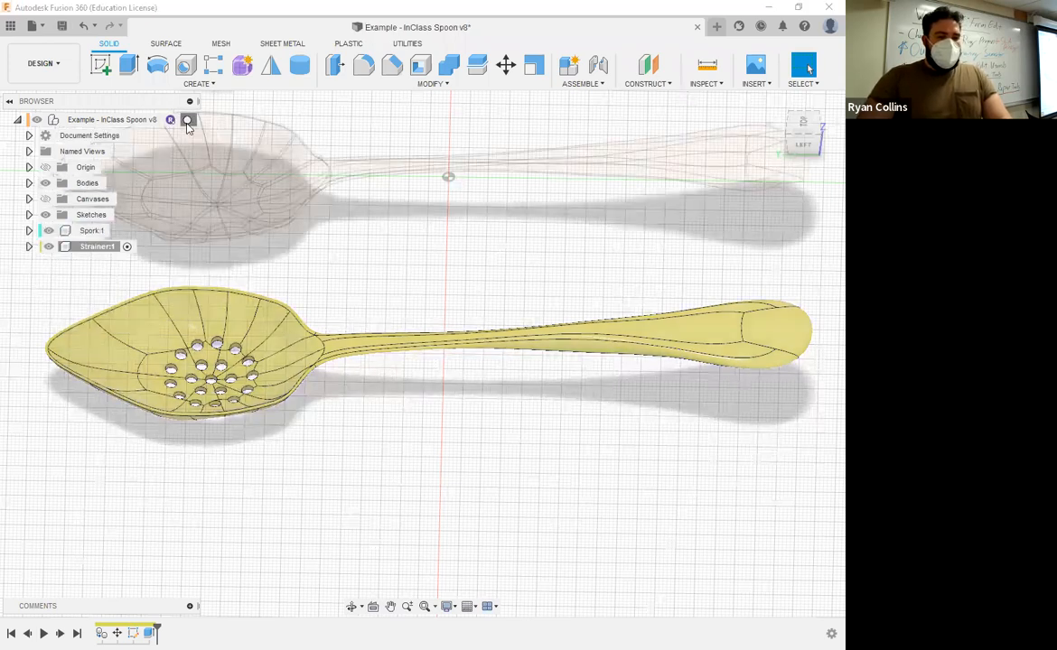
click(187, 120)
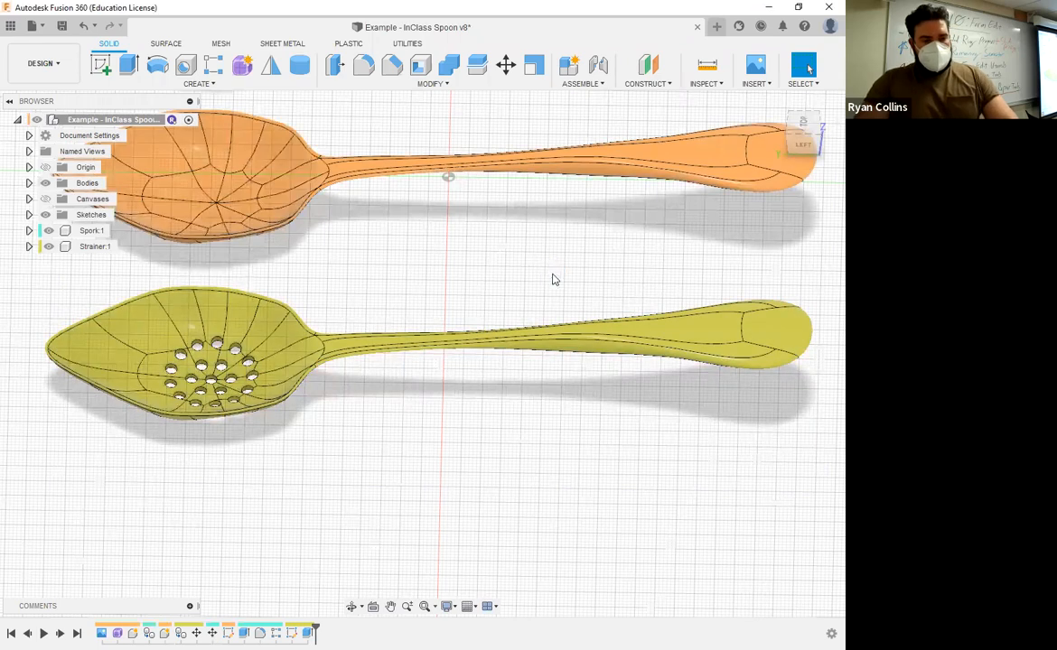
middle_click(423, 382)
middle_click(423, 382)
shift+middle_drag(458, 363, 453, 582)
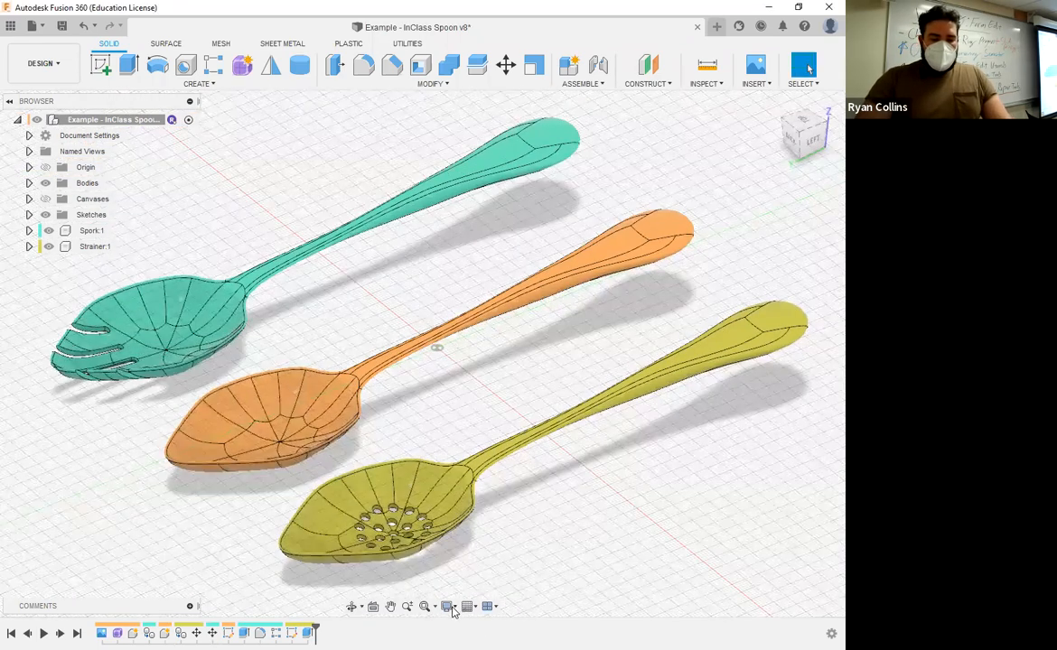
Set the visual style to Shaded and turn off component color cycling so the utensils display their material appearance.
click(447, 607)
mouse_move(524, 487)
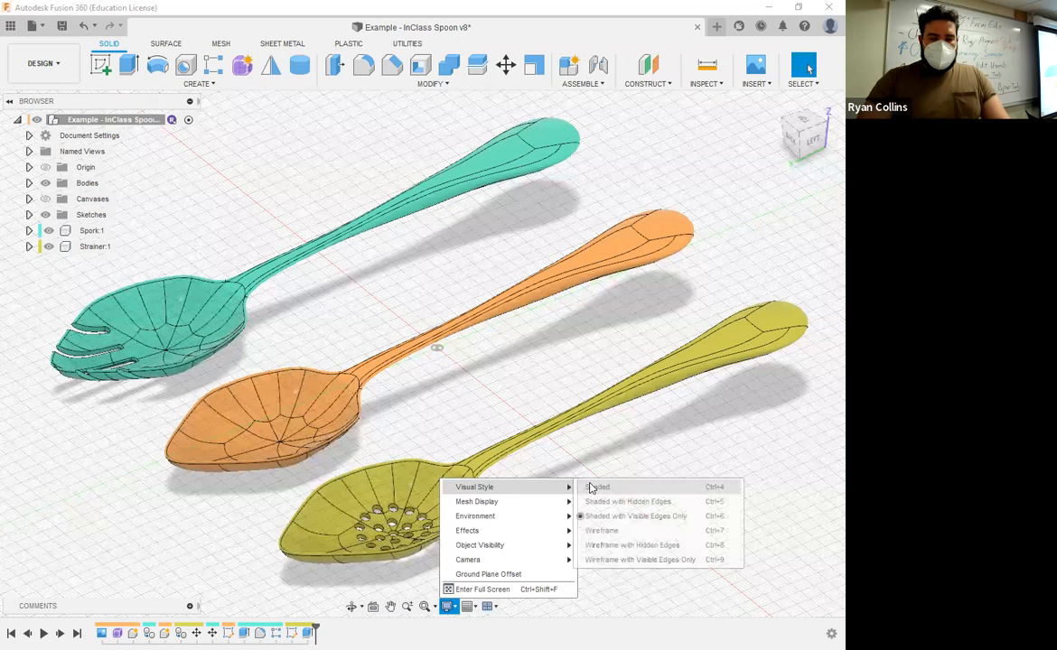
click(600, 488)
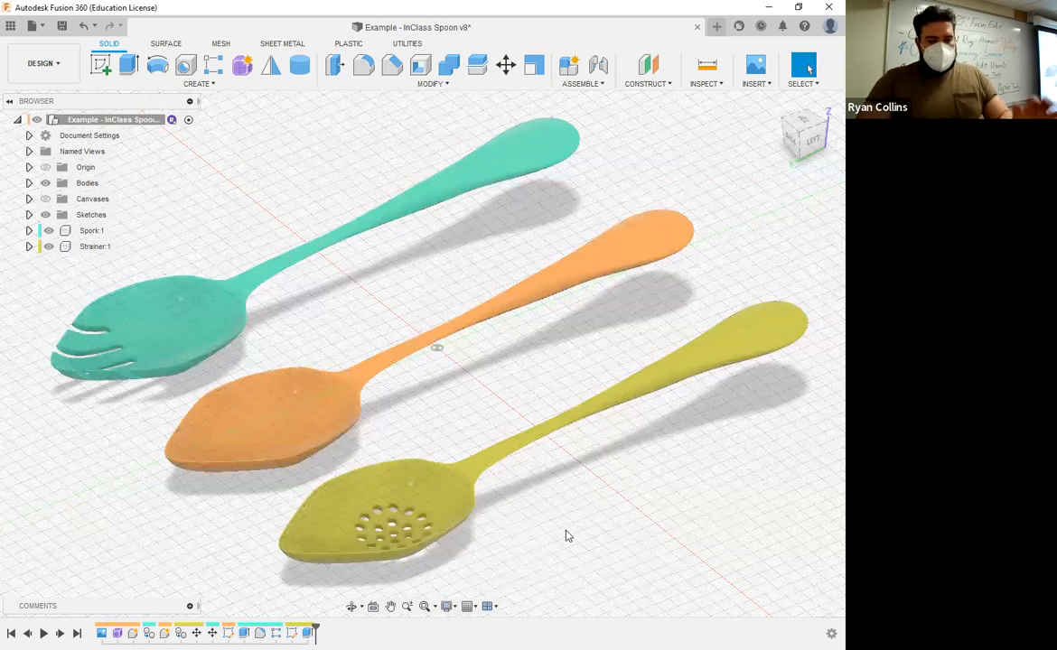
key(shift+n)
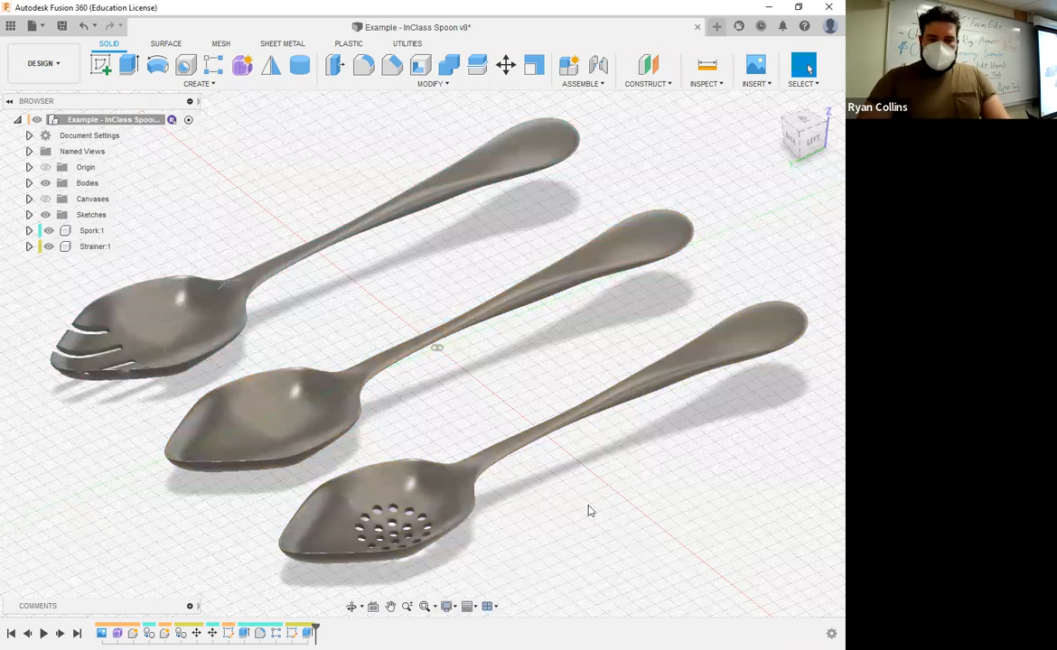
Apply the Glass (Green) appearance from the Glass library to the strainer.
key(a)
click(591, 468)
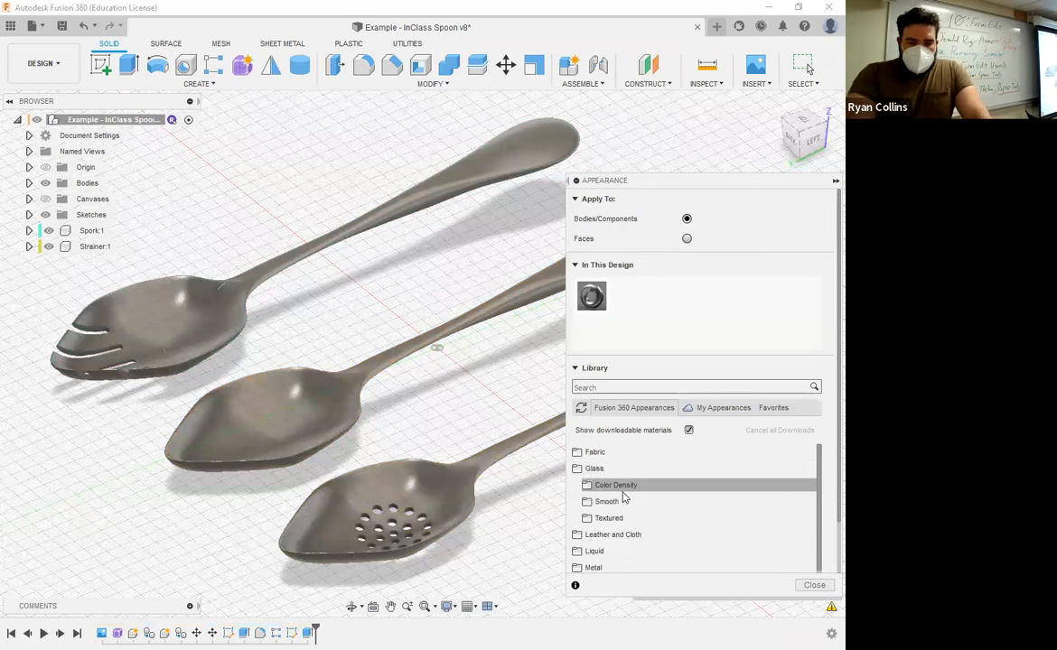
click(622, 501)
scroll(628, 503, down, 2)
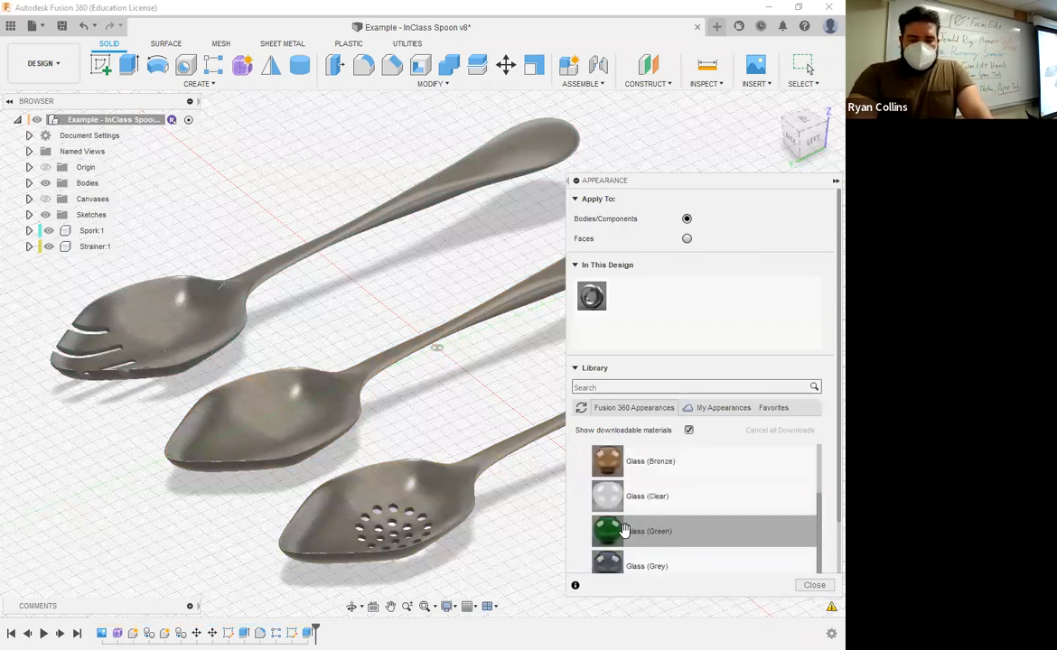
drag(615, 533, 441, 497)
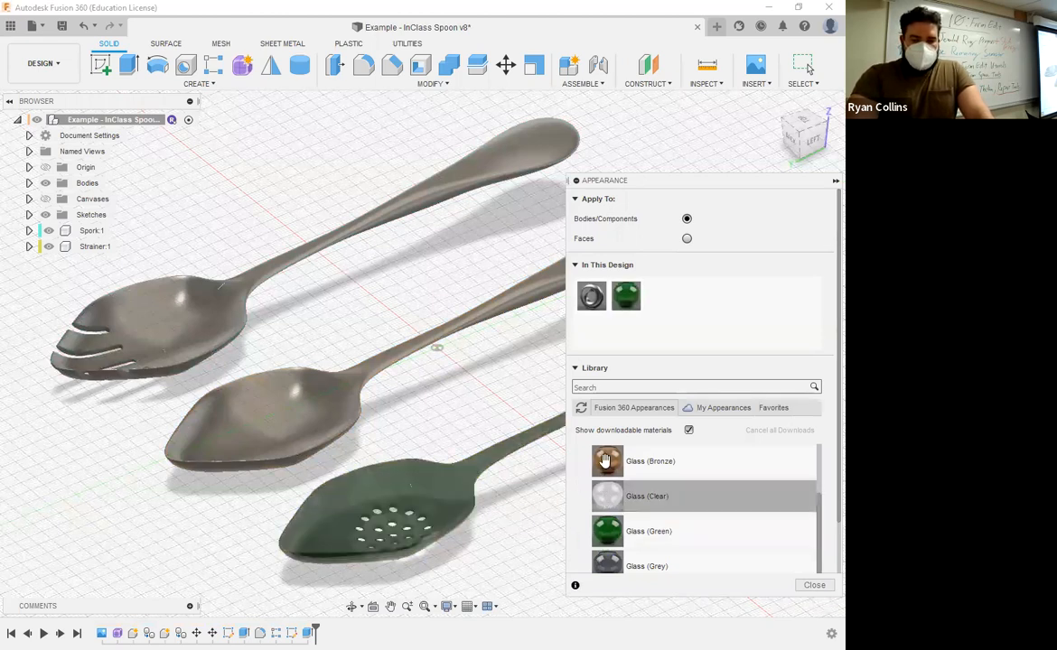
Apply a stainless steel appearance from the Metal library to the original spoon between the spork and the strainer.
scroll(632, 497, up, 3)
click(600, 502)
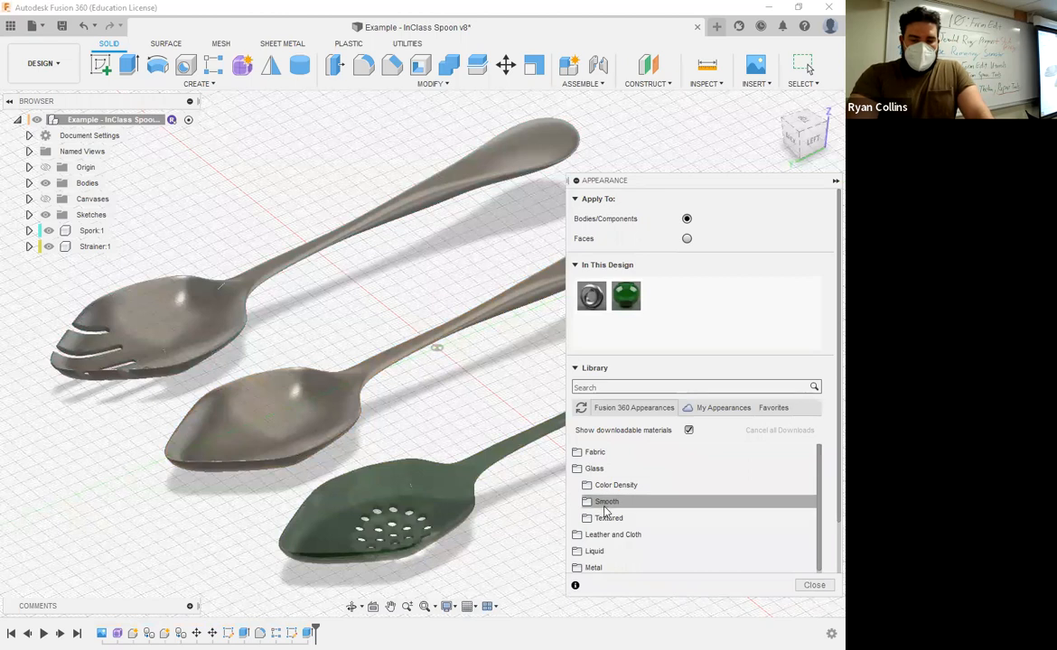
scroll(619, 506, down, 3)
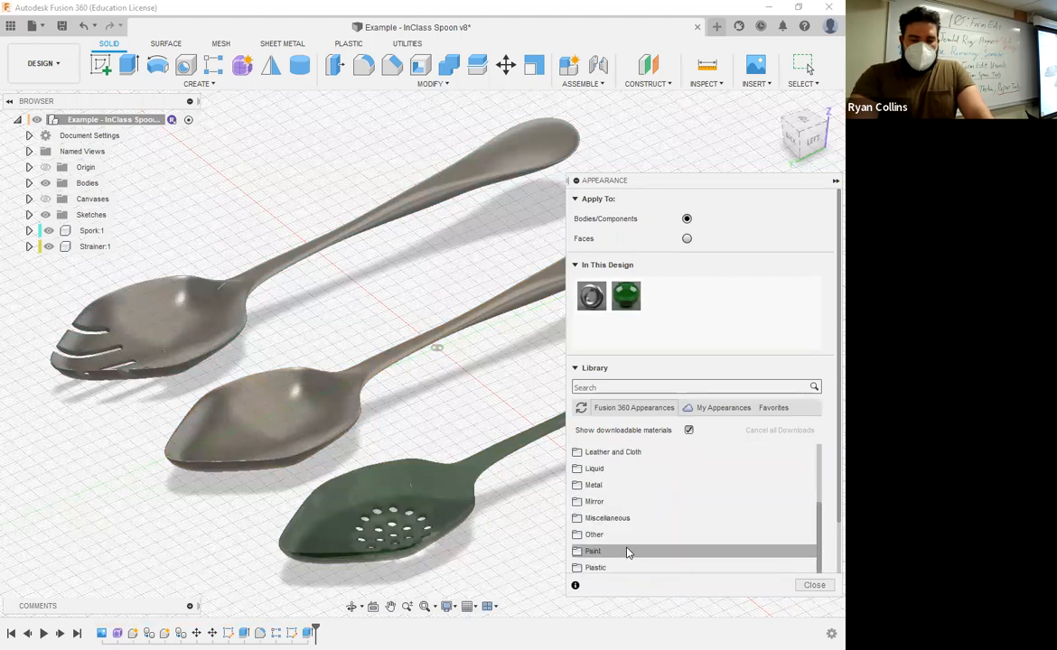
click(613, 488)
scroll(624, 536, down, 3)
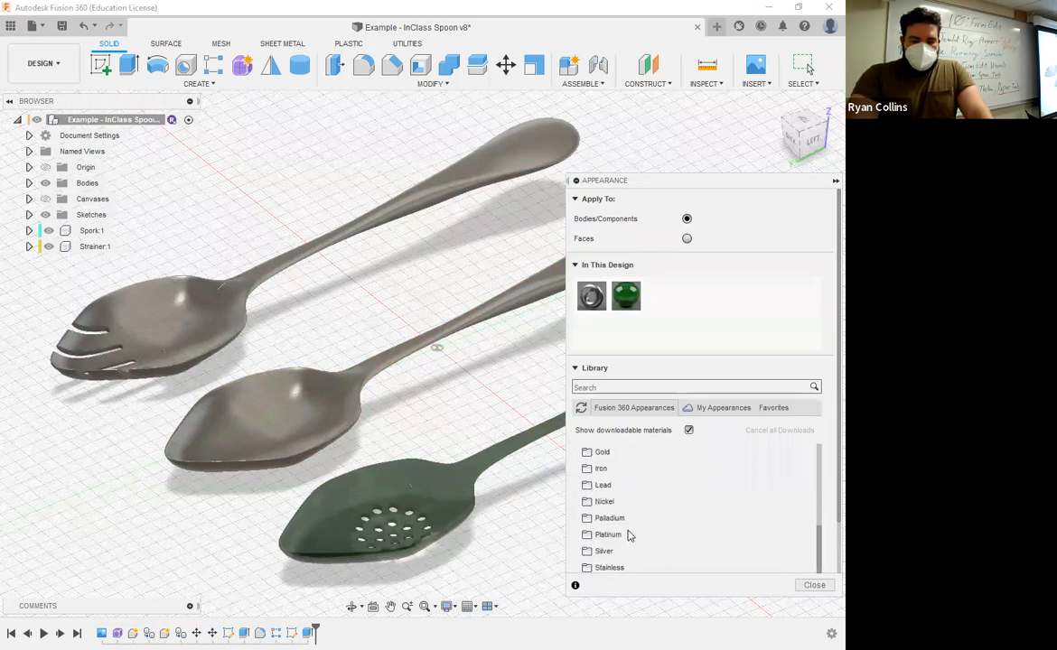
scroll(622, 515, down, 3)
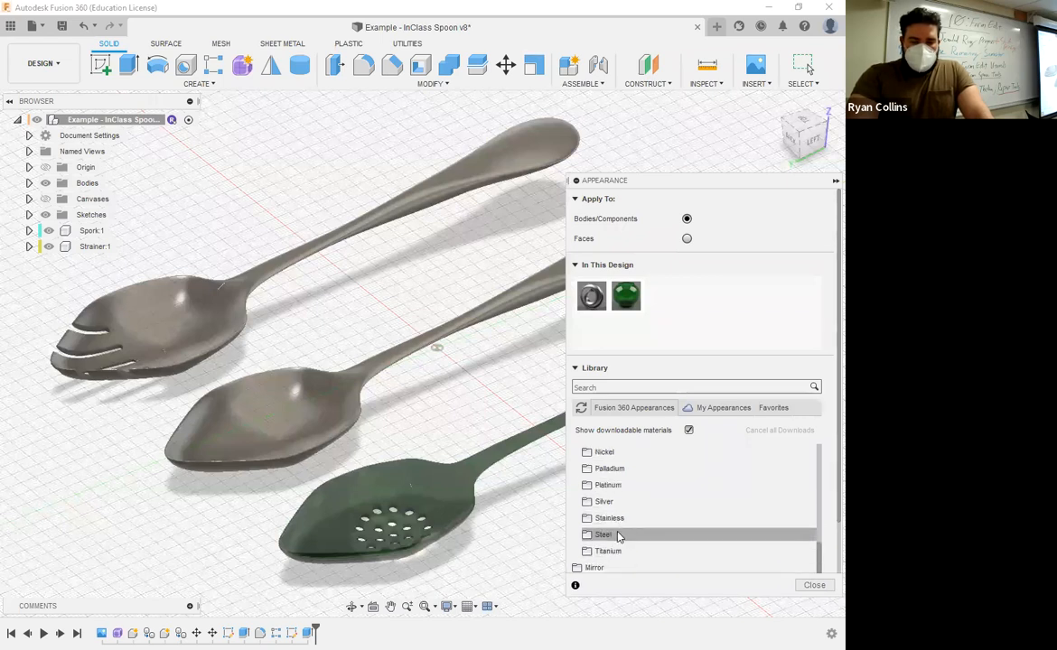
click(614, 519)
scroll(637, 530, down, 3)
scroll(636, 530, up, 5)
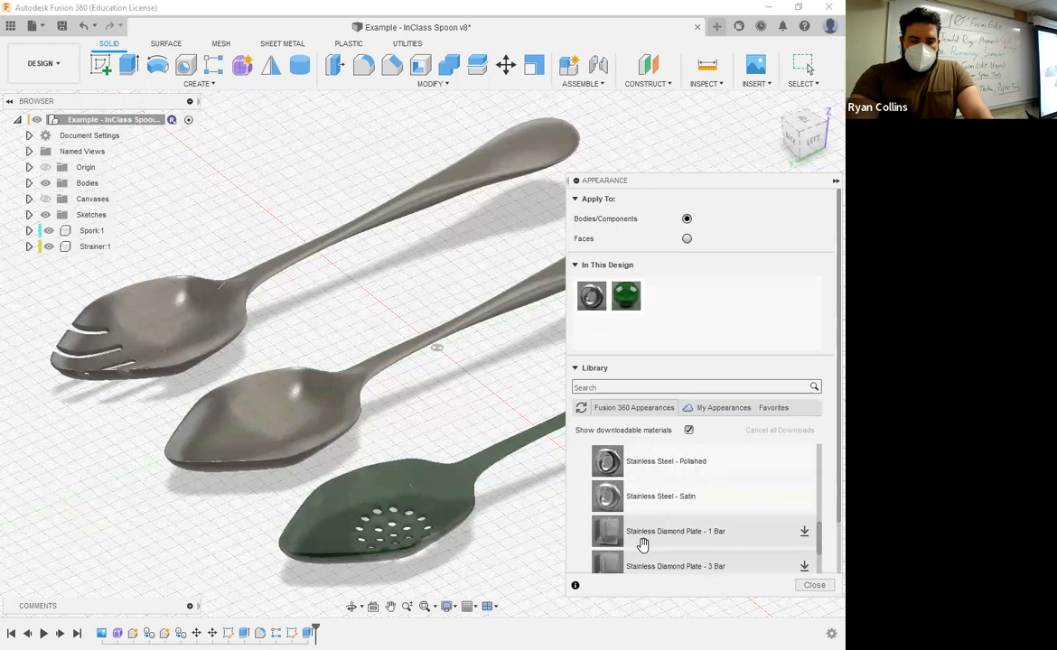
drag(596, 530, 242, 355)
Apply the Gold - Polished appearance to the spork and close the appearance settings.
click(589, 471)
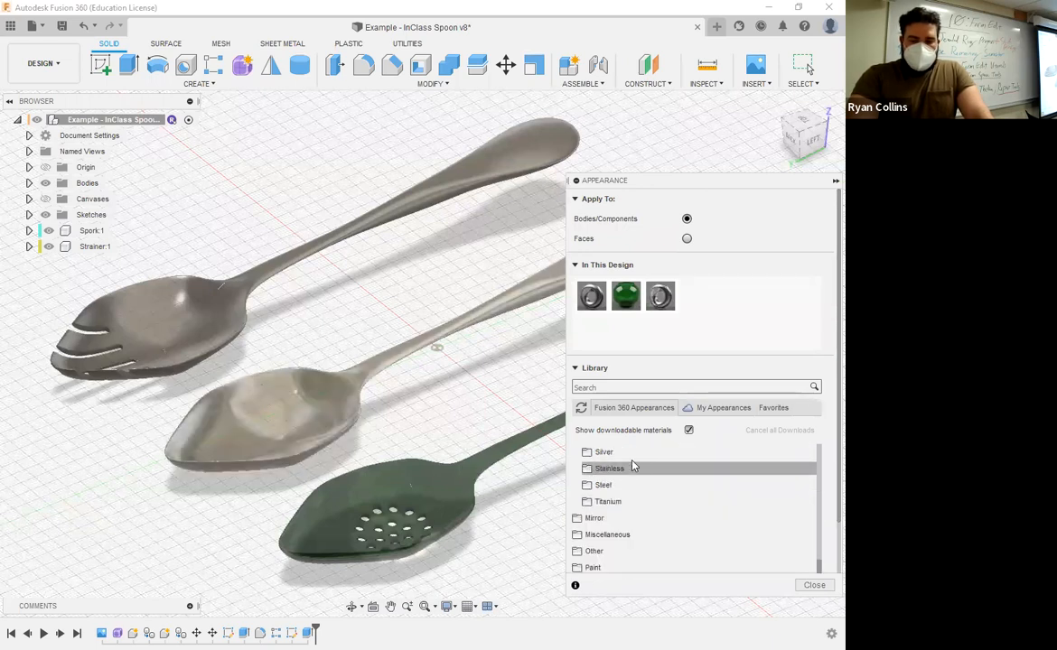
scroll(628, 515, up, 5)
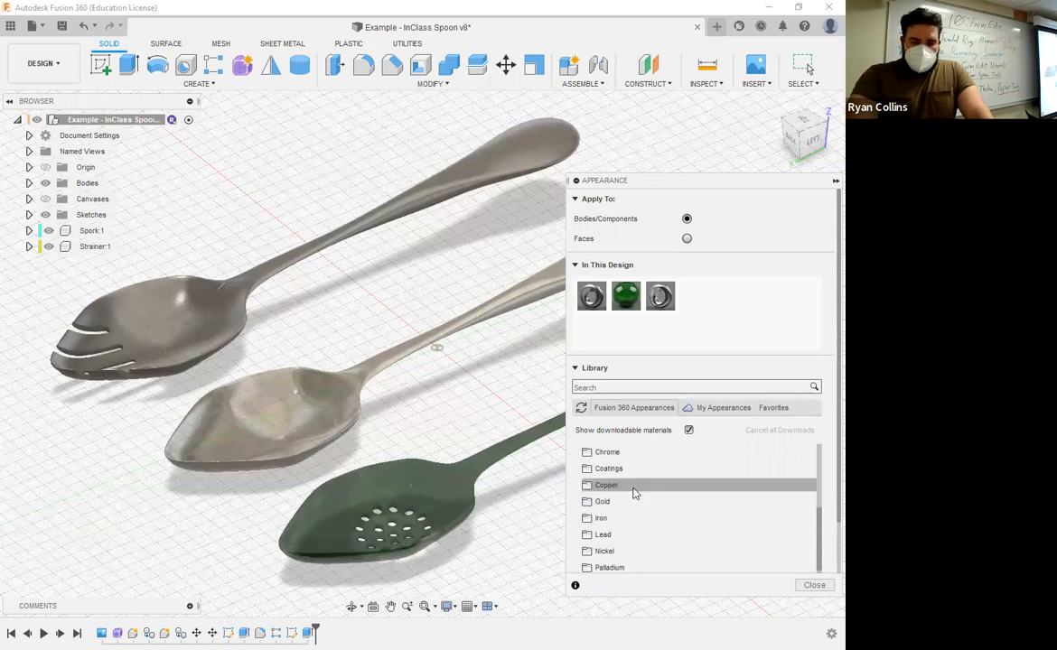
click(620, 504)
drag(607, 528, 147, 281)
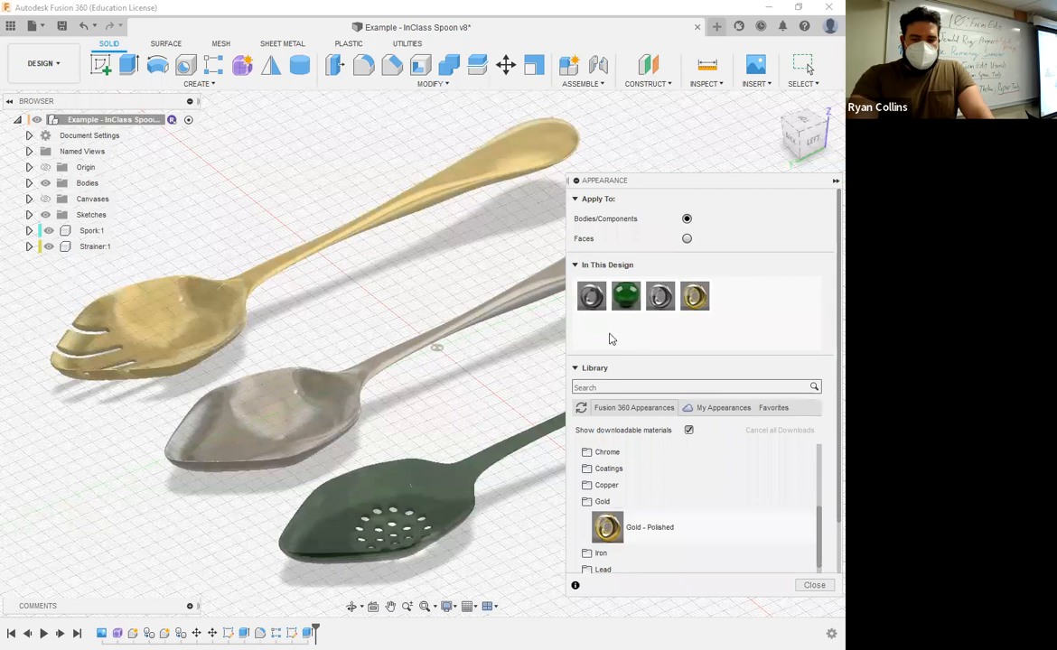
key(Escape)
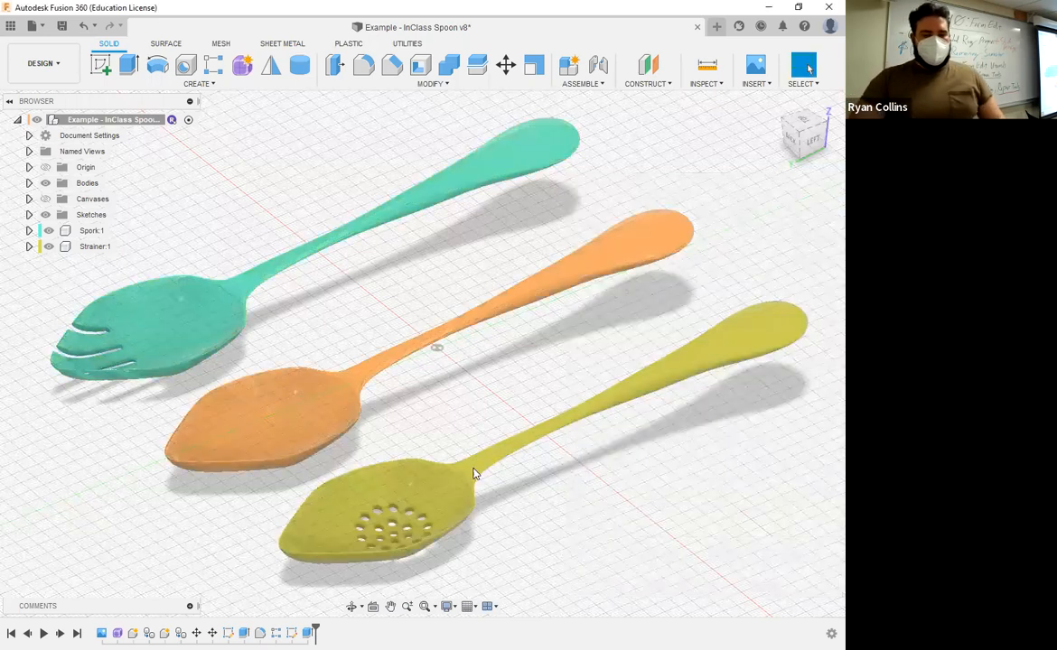